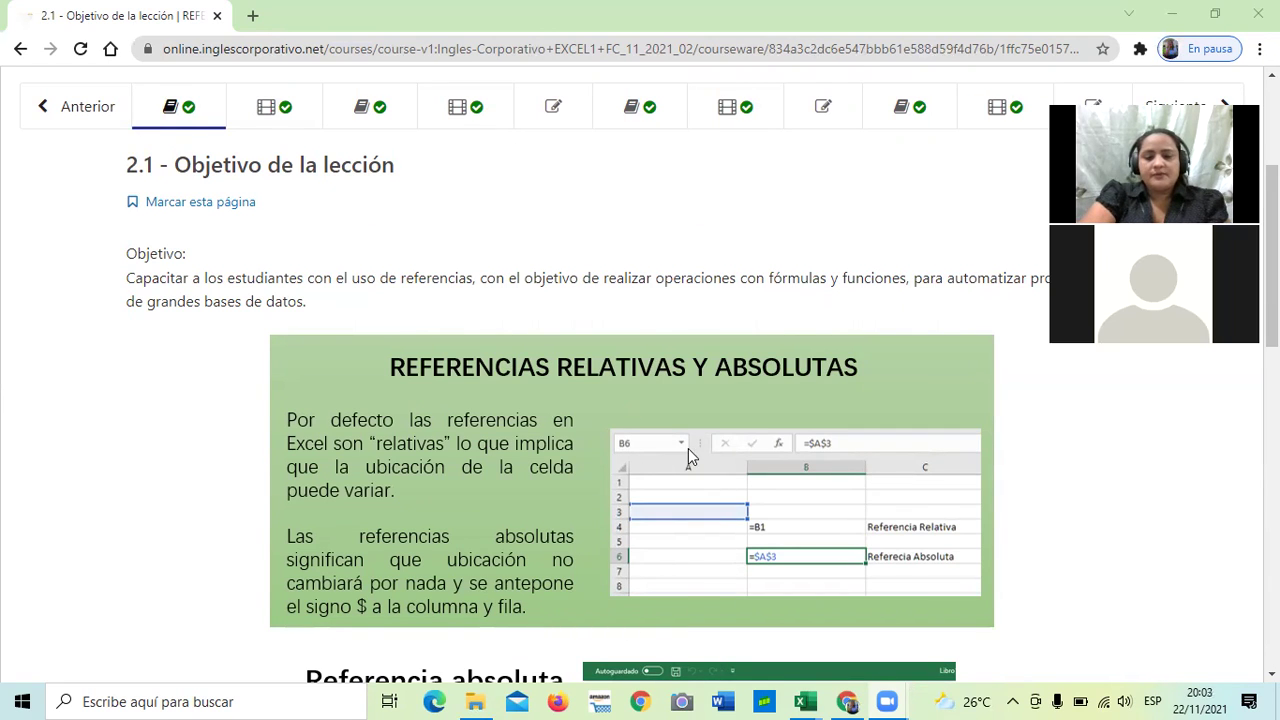
Read through the lesson 2.1 page on relative and absolute references, including its example images, down to the end.
scroll(688, 452, down, 1)
scroll(688, 452, down, 1)
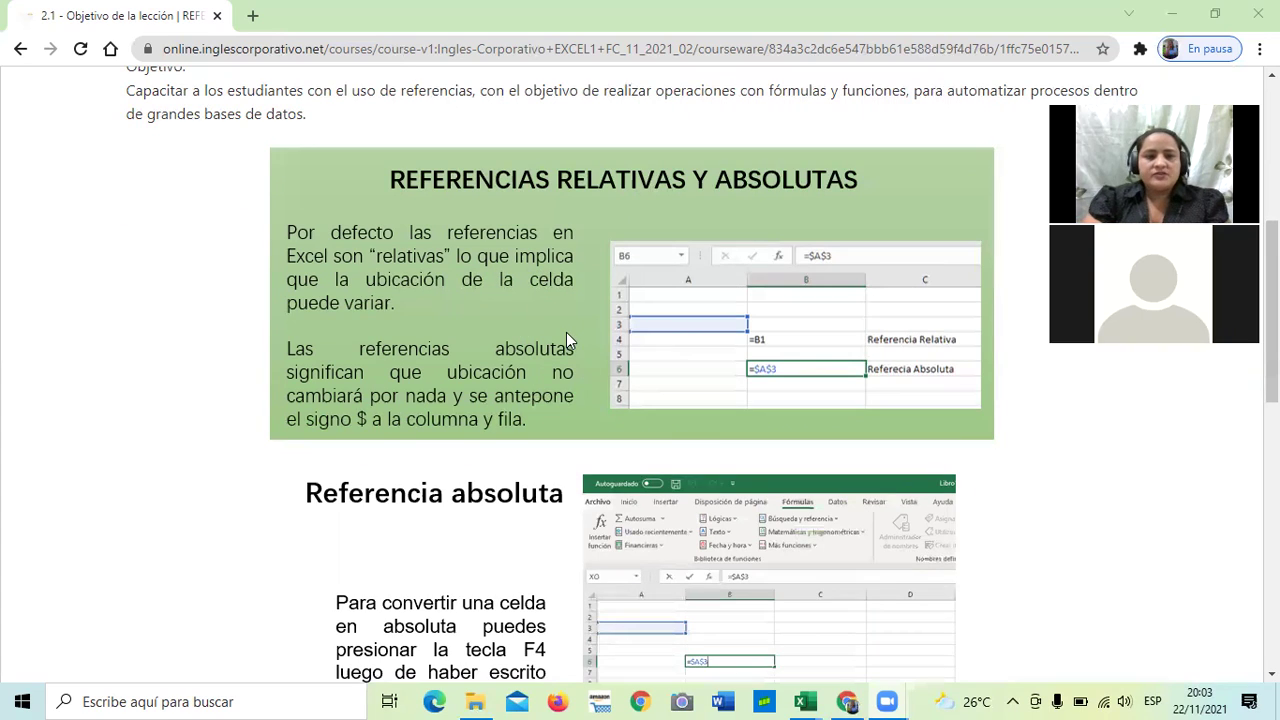
scroll(669, 360, down, 1)
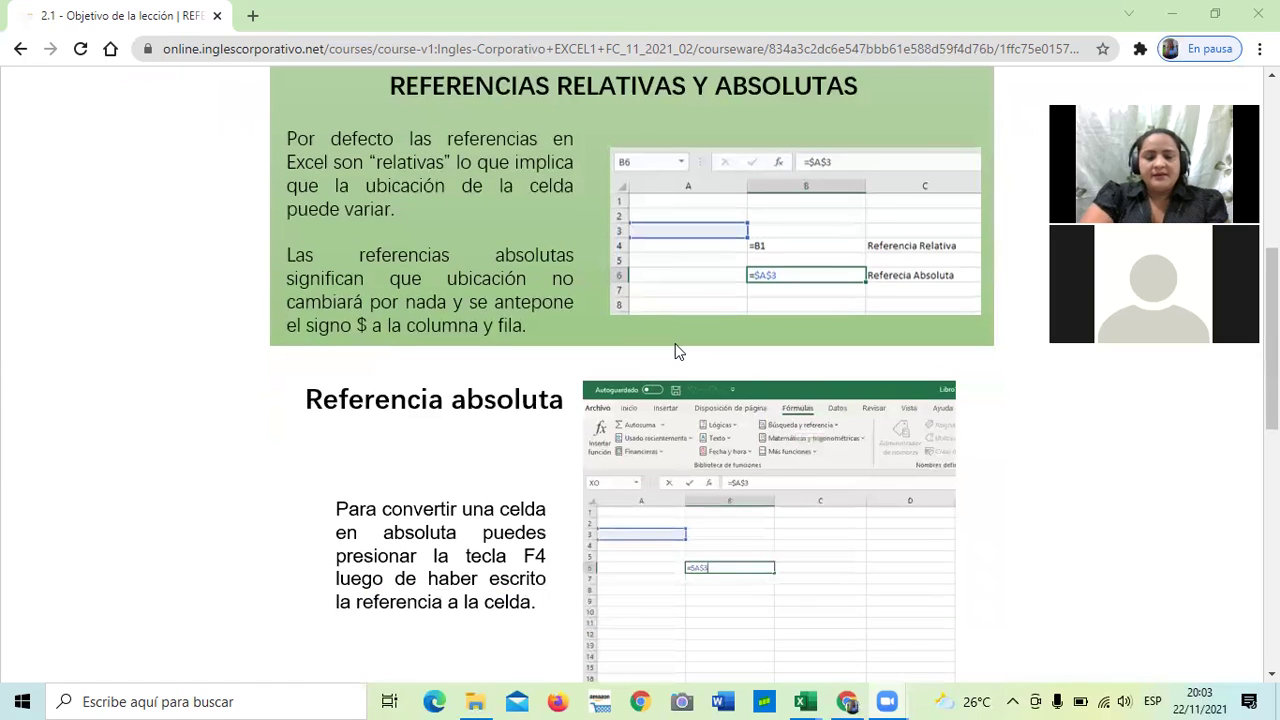
scroll(673, 348, down, 1)
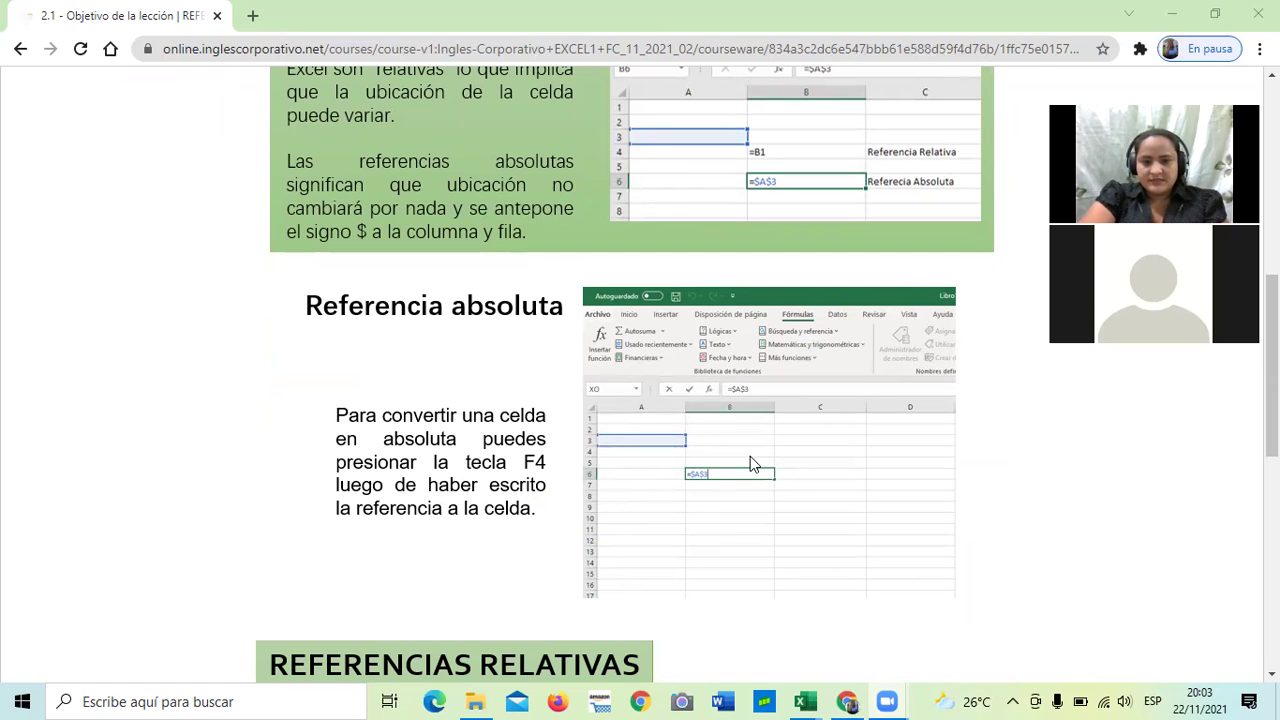
scroll(670, 385, up, 2)
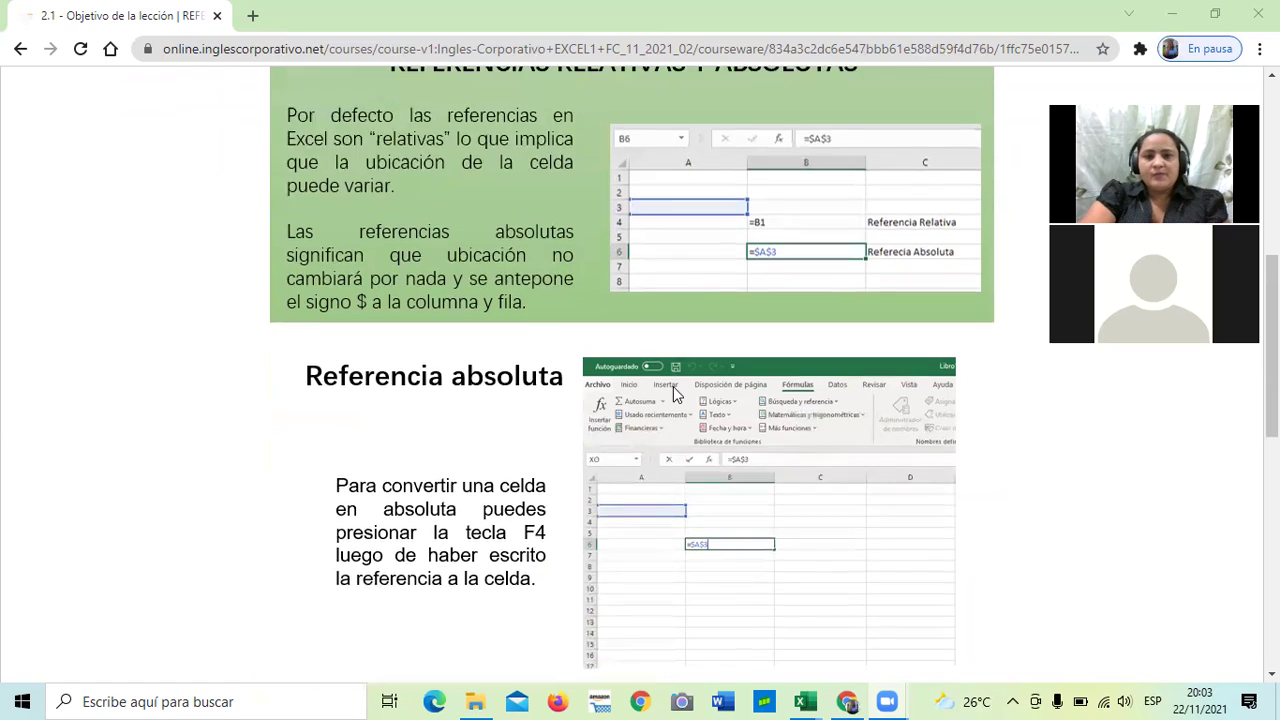
scroll(669, 384, up, 4)
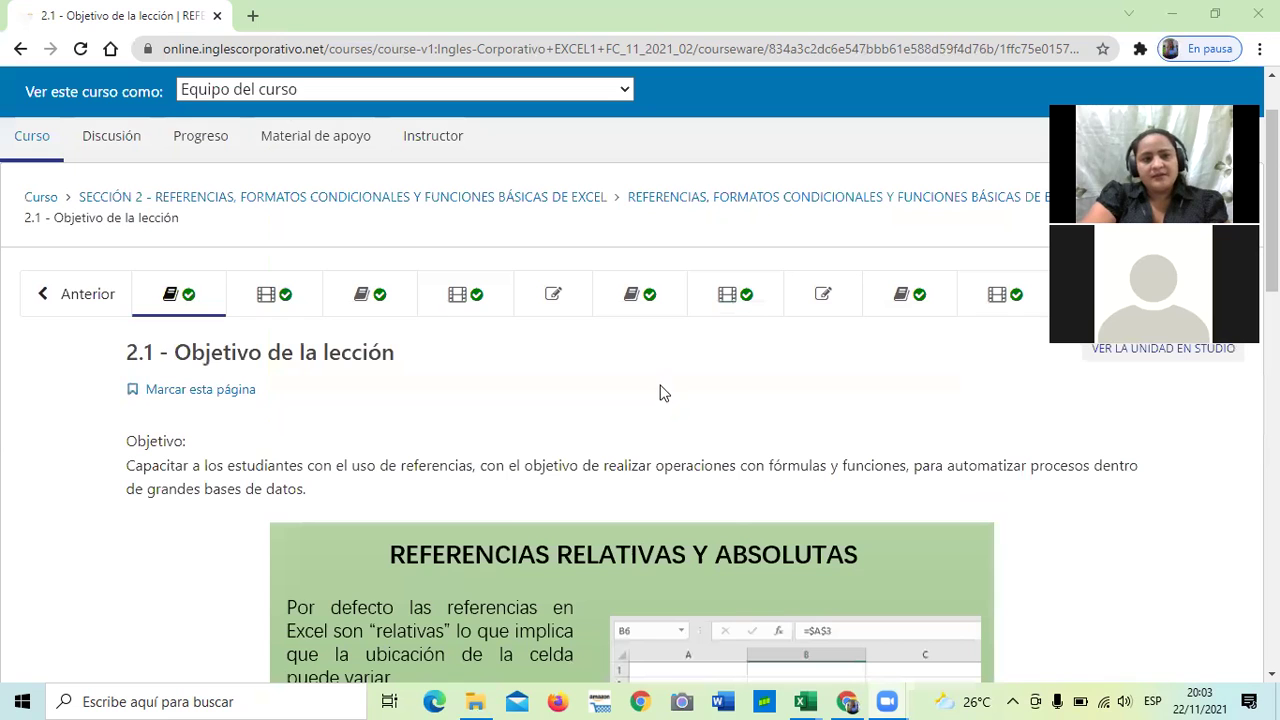
scroll(628, 465, down, 4)
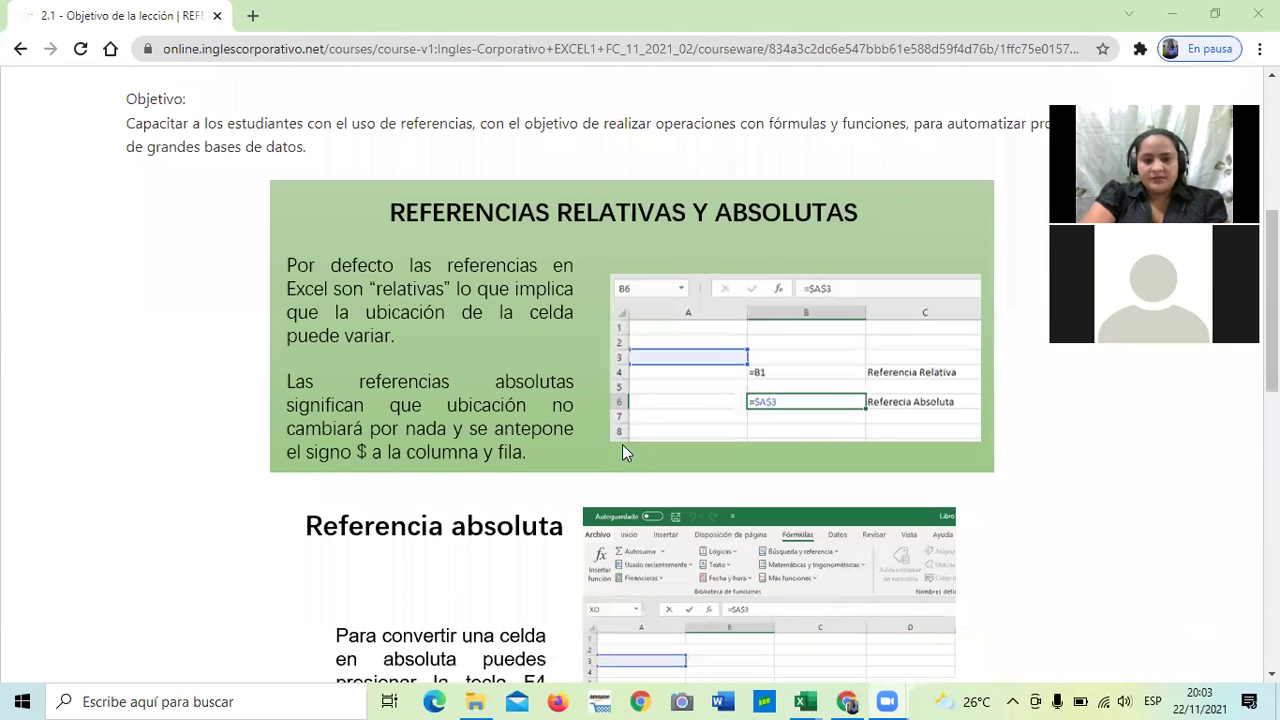
scroll(640, 450, down, 10)
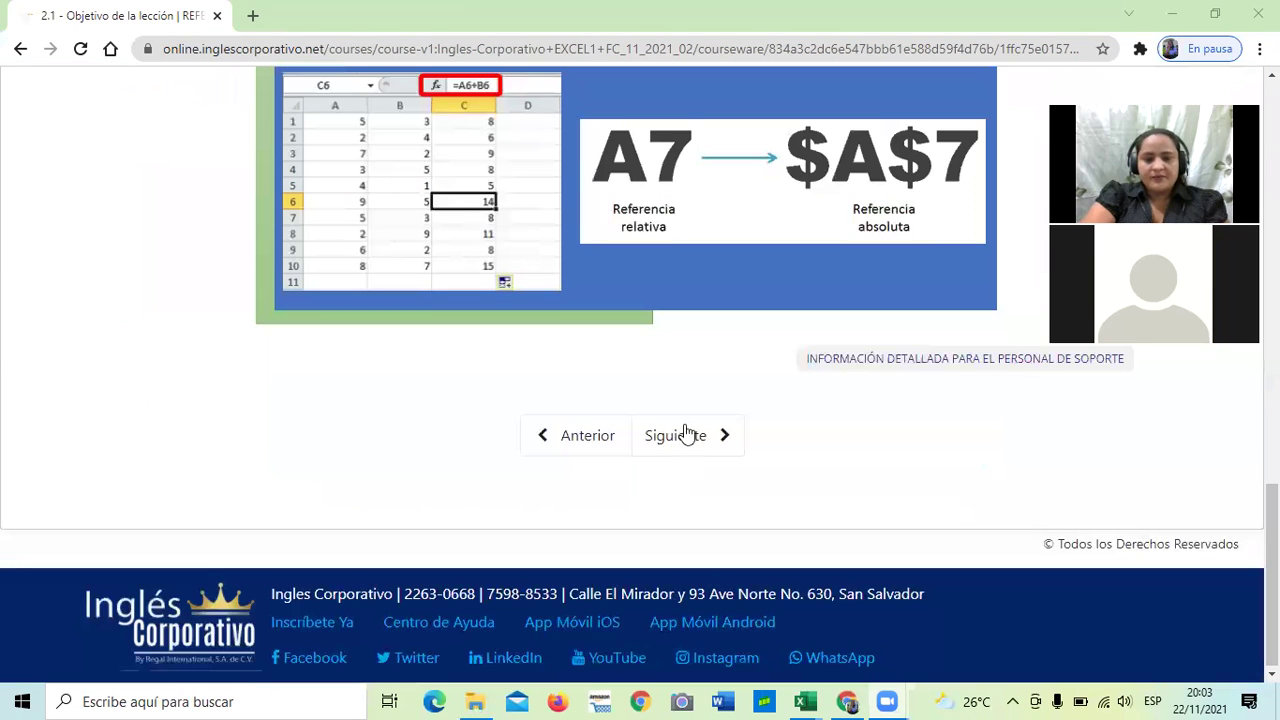
Open lesson 2.2, Uso de referencias en Excel, and bring its video player into view with the audio turned up.
click(687, 435)
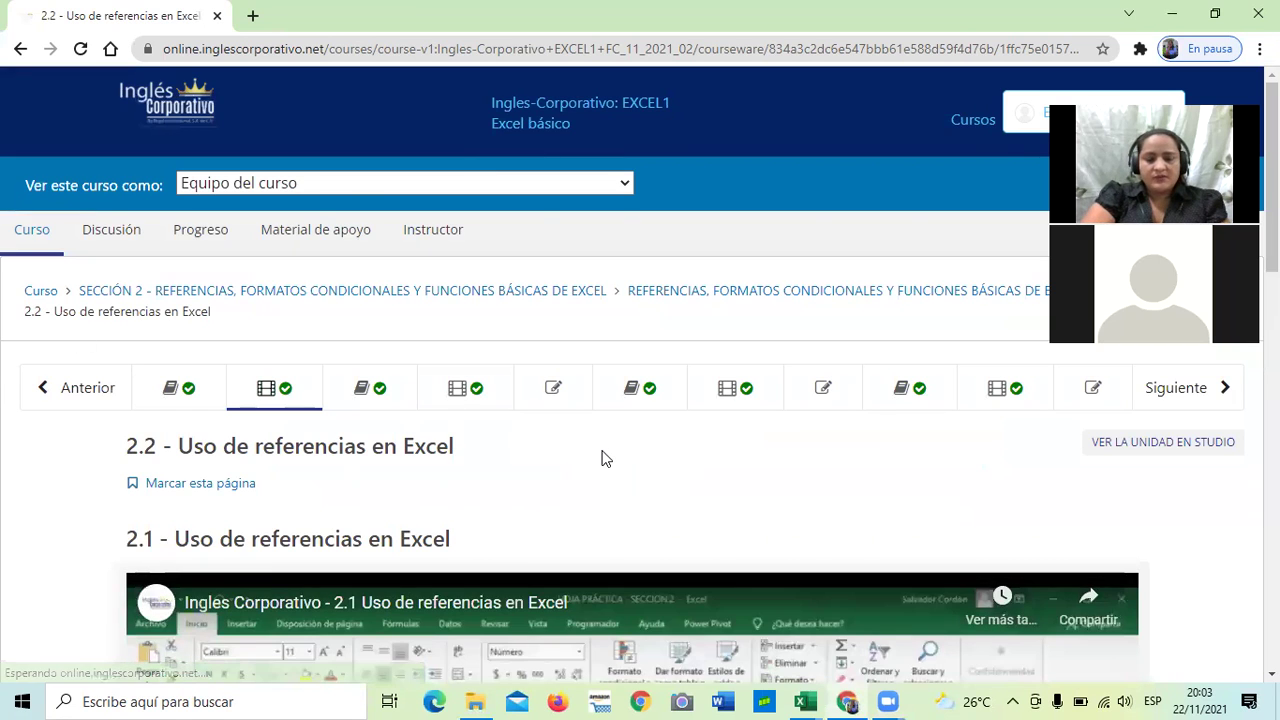
scroll(601, 456, down, 2)
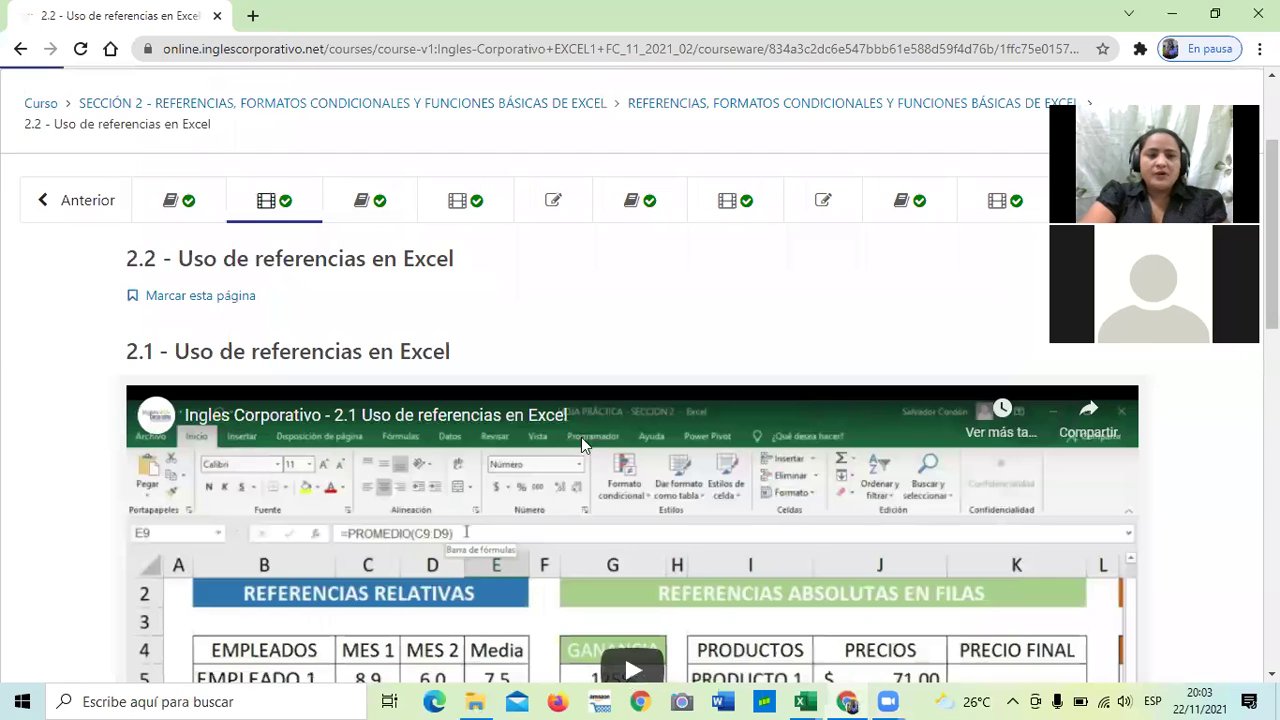
scroll(600, 450, down, 2)
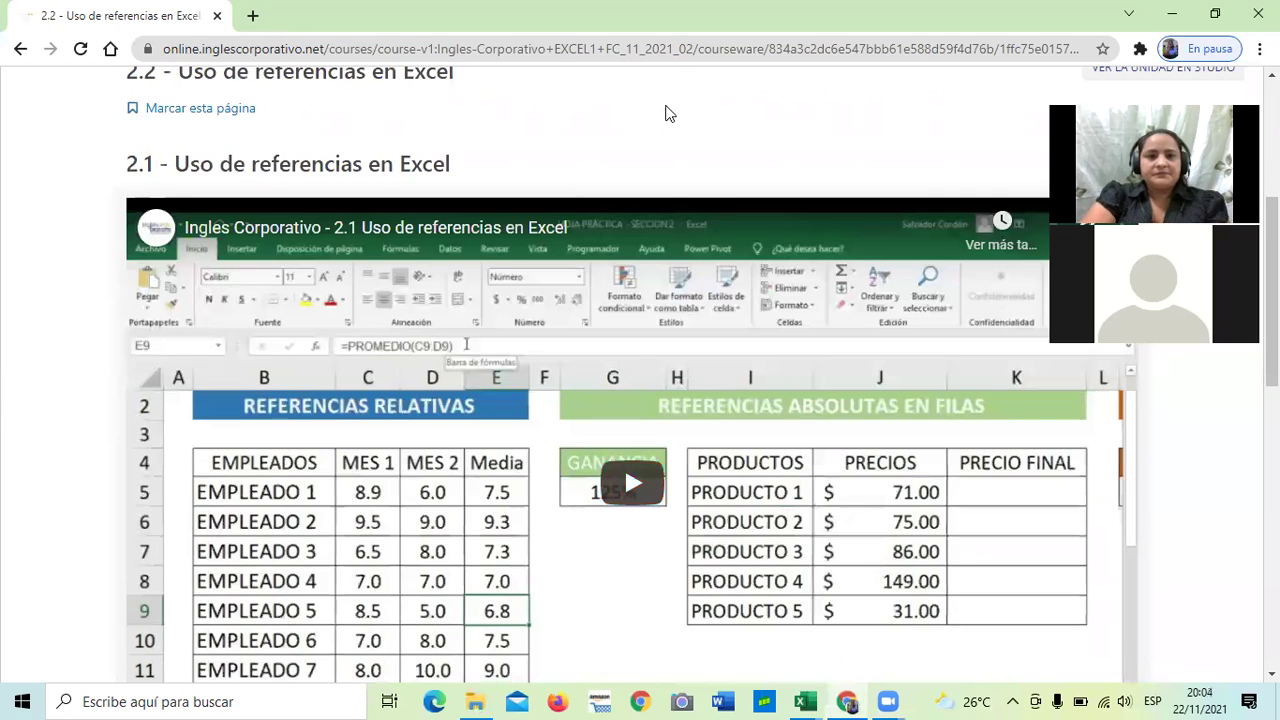
scroll(494, 444, down, 2)
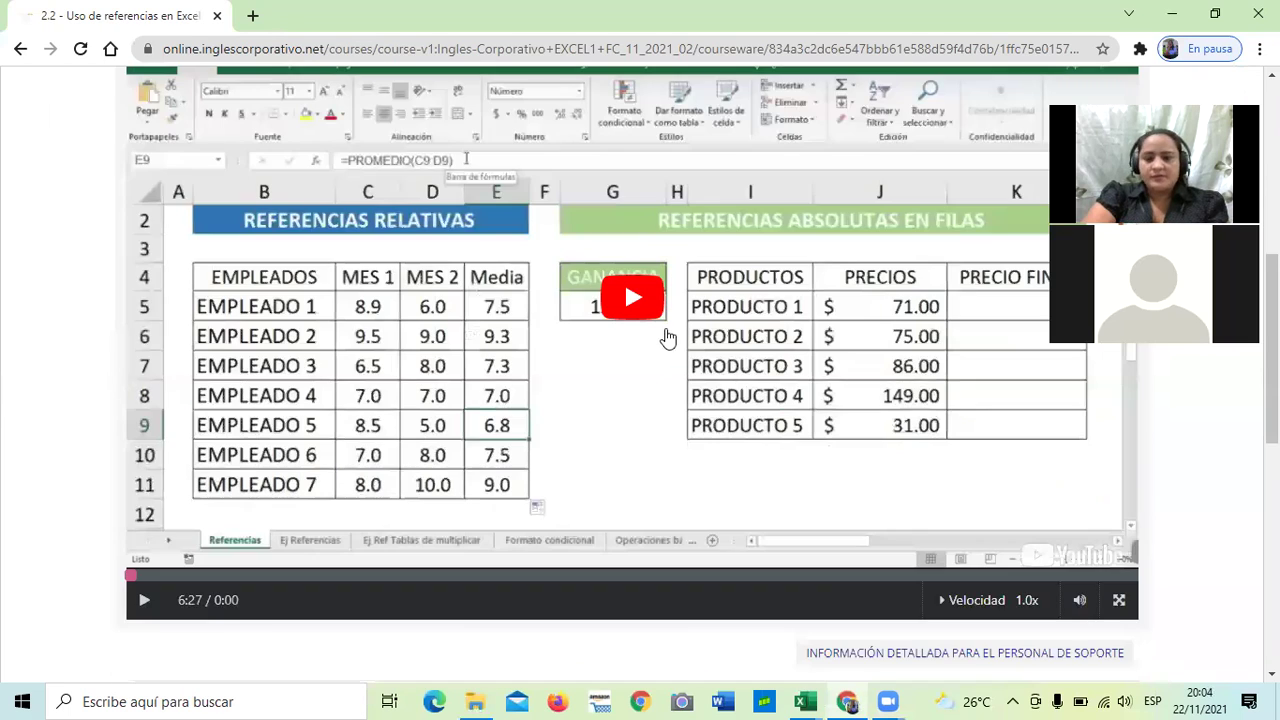
scroll(617, 378, up, 1)
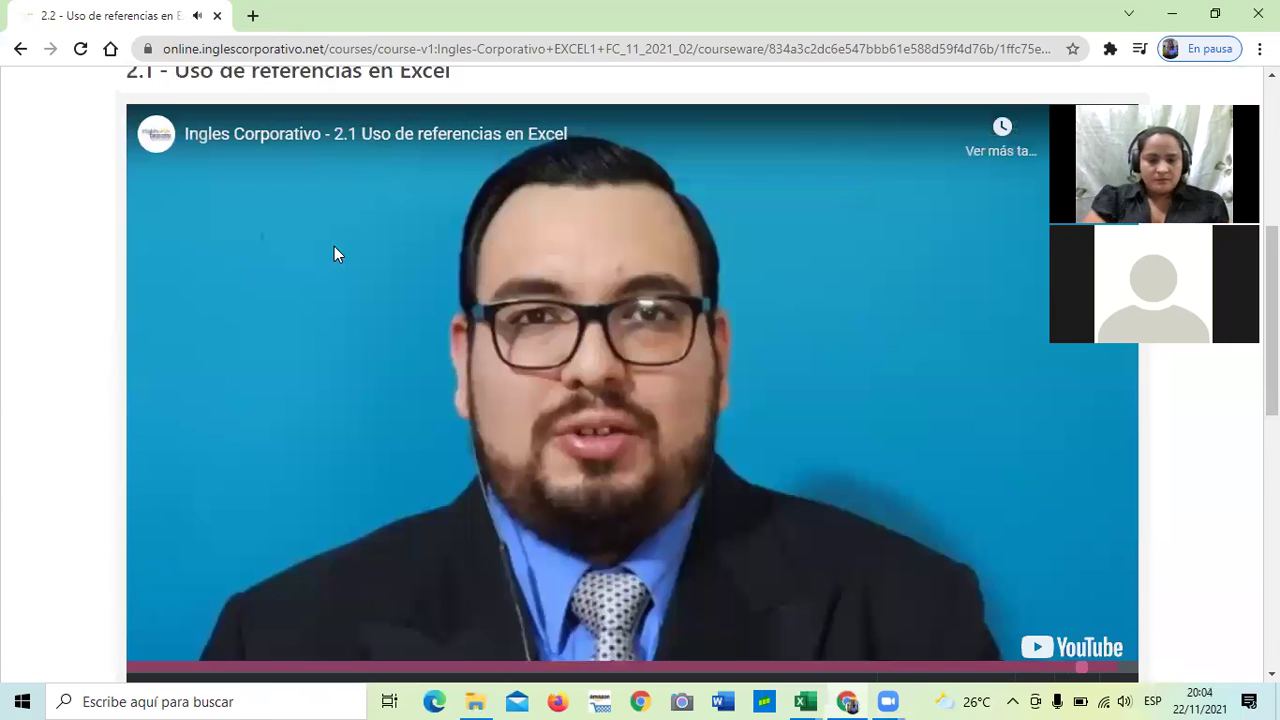
key(XF86AudioRaiseVolume)
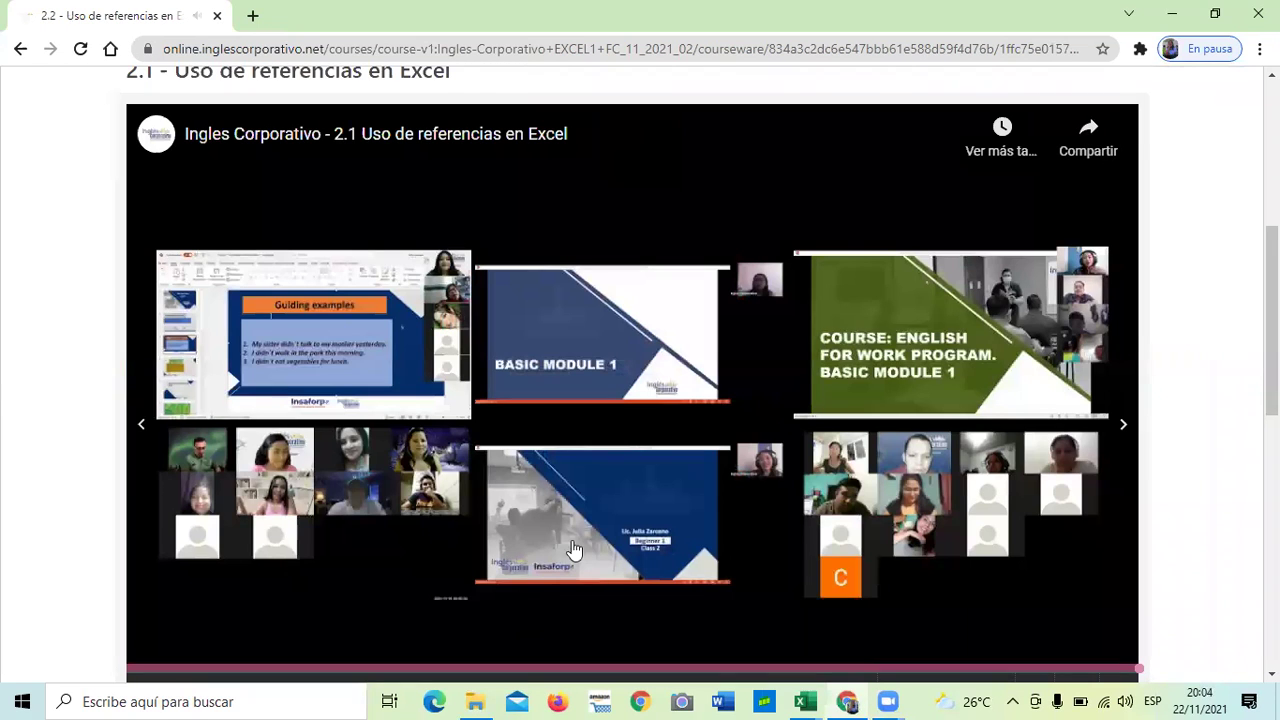
scroll(224, 579, down, 1)
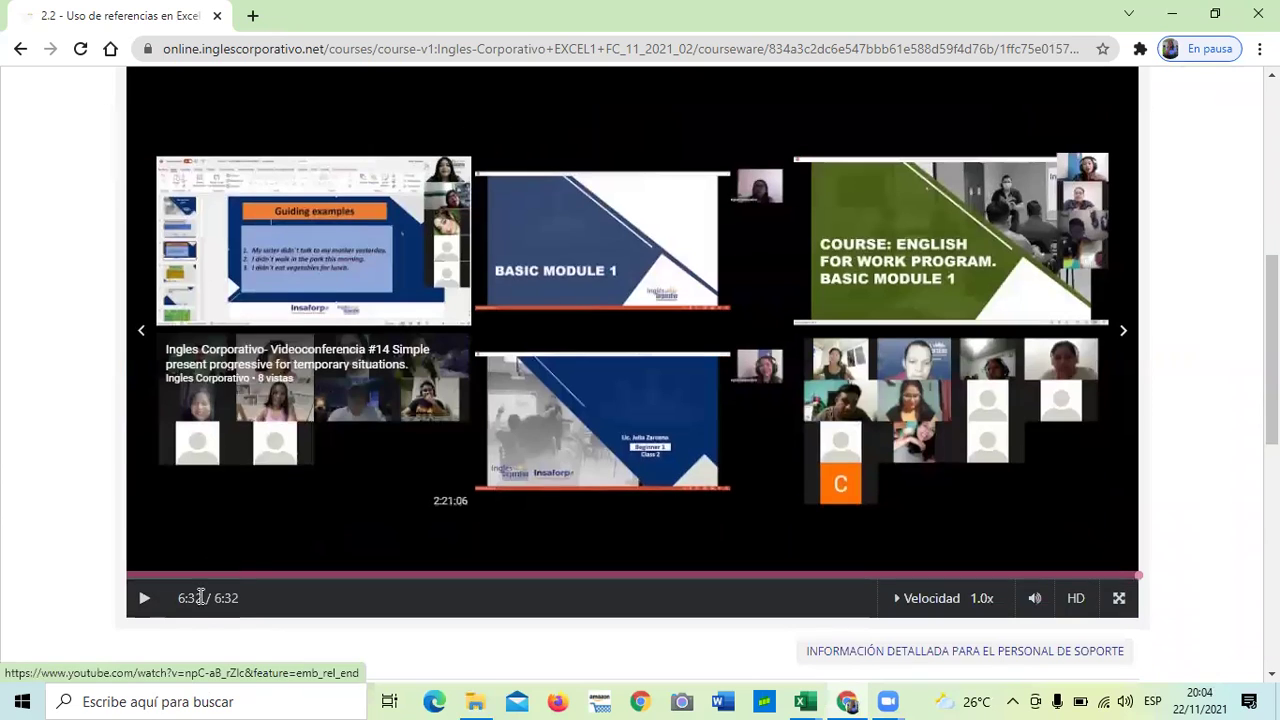
Play the Uso de referencias en Excel video from the beginning and raise the system volume.
click(145, 600)
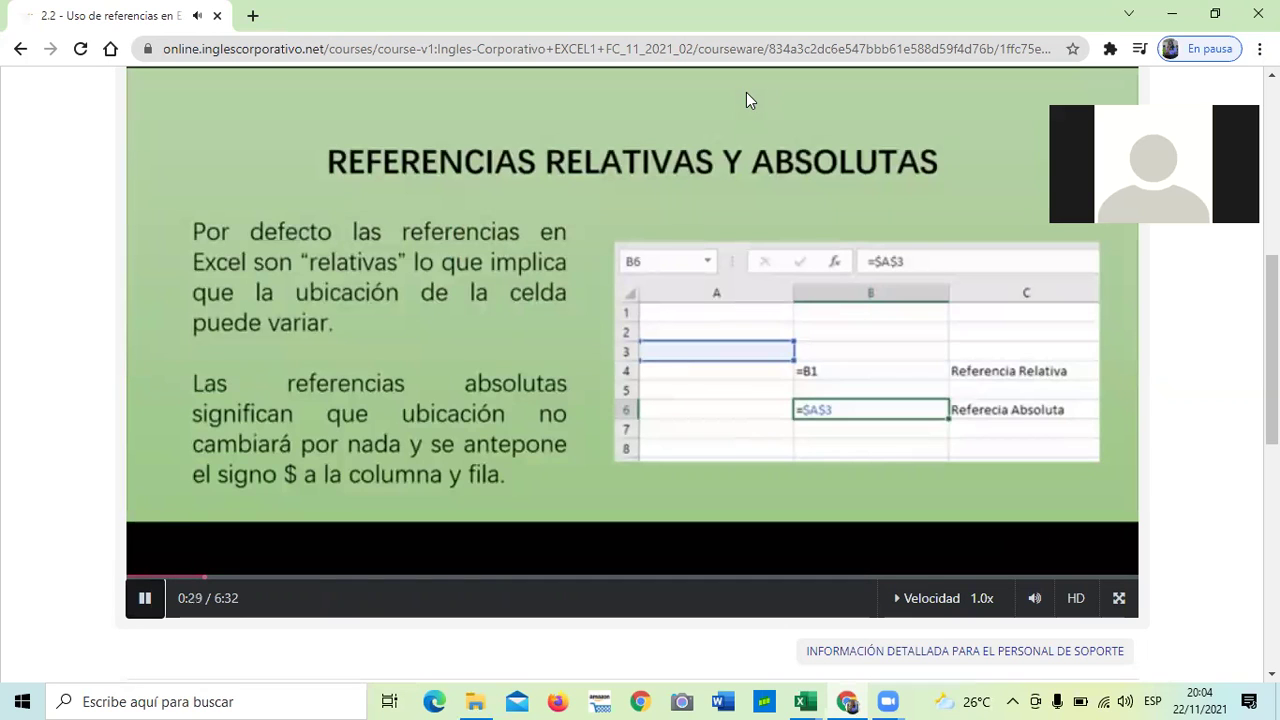
key(XF86AudioRaiseVolume)
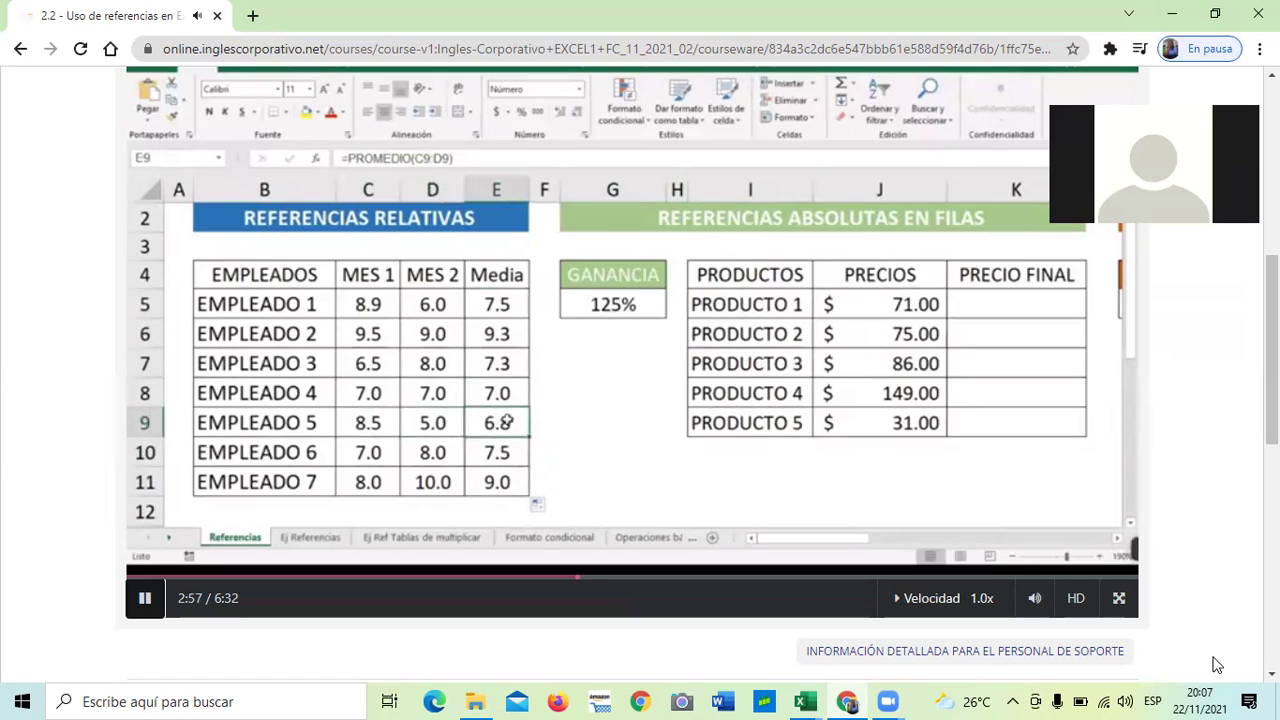
key(XF86AudioRaiseVolume)
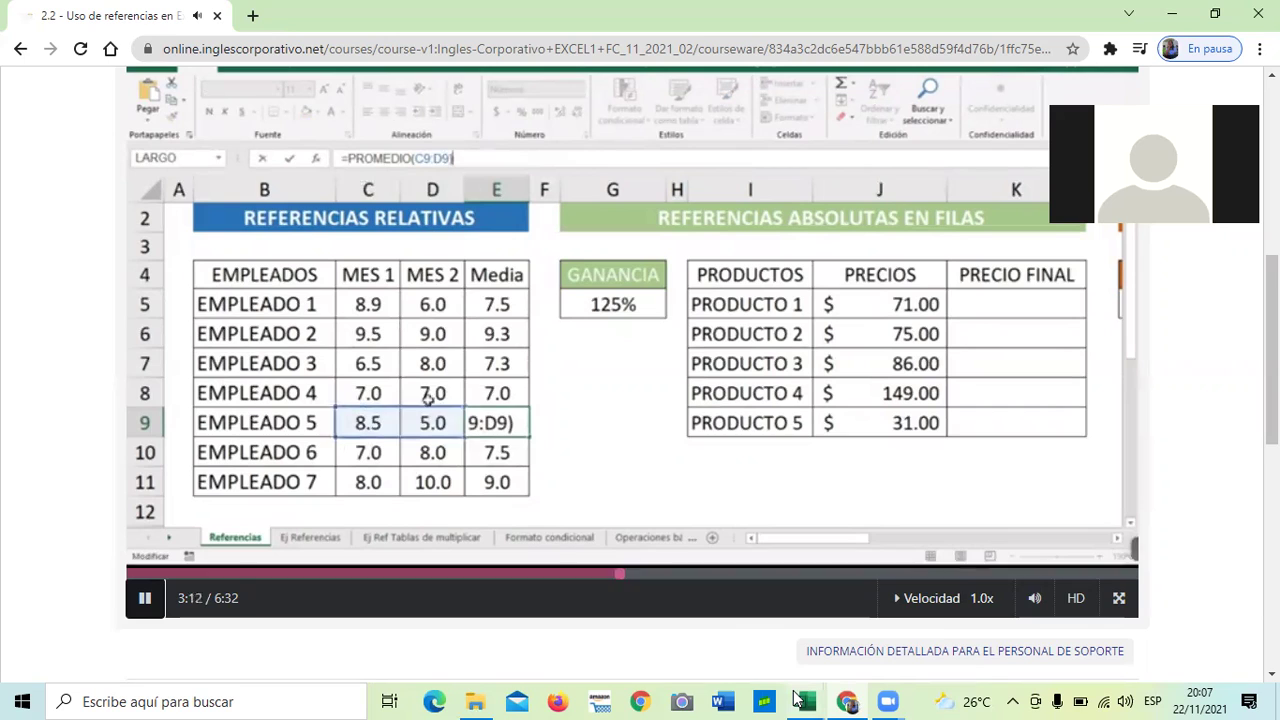
mouse_move(773, 697)
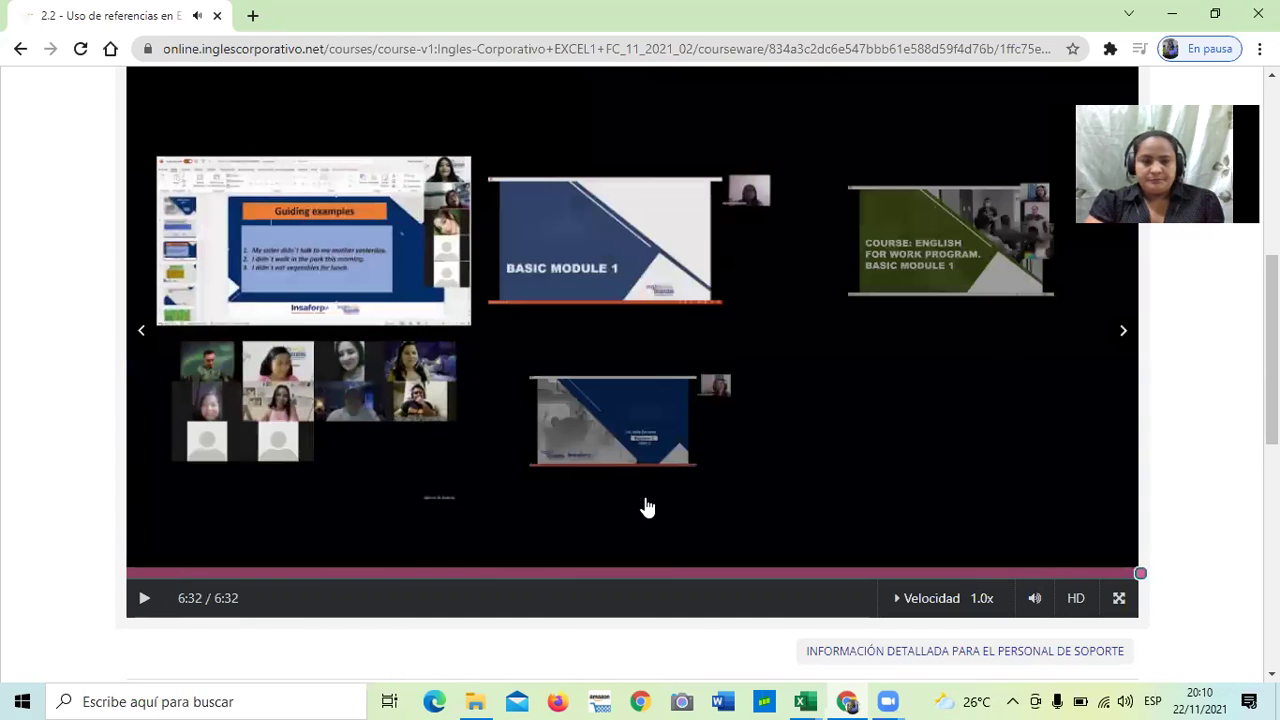
Look over the section 2 template link and the discussion below the video, and continue to the lesson 2.3 objective.
scroll(640, 500, down, 2)
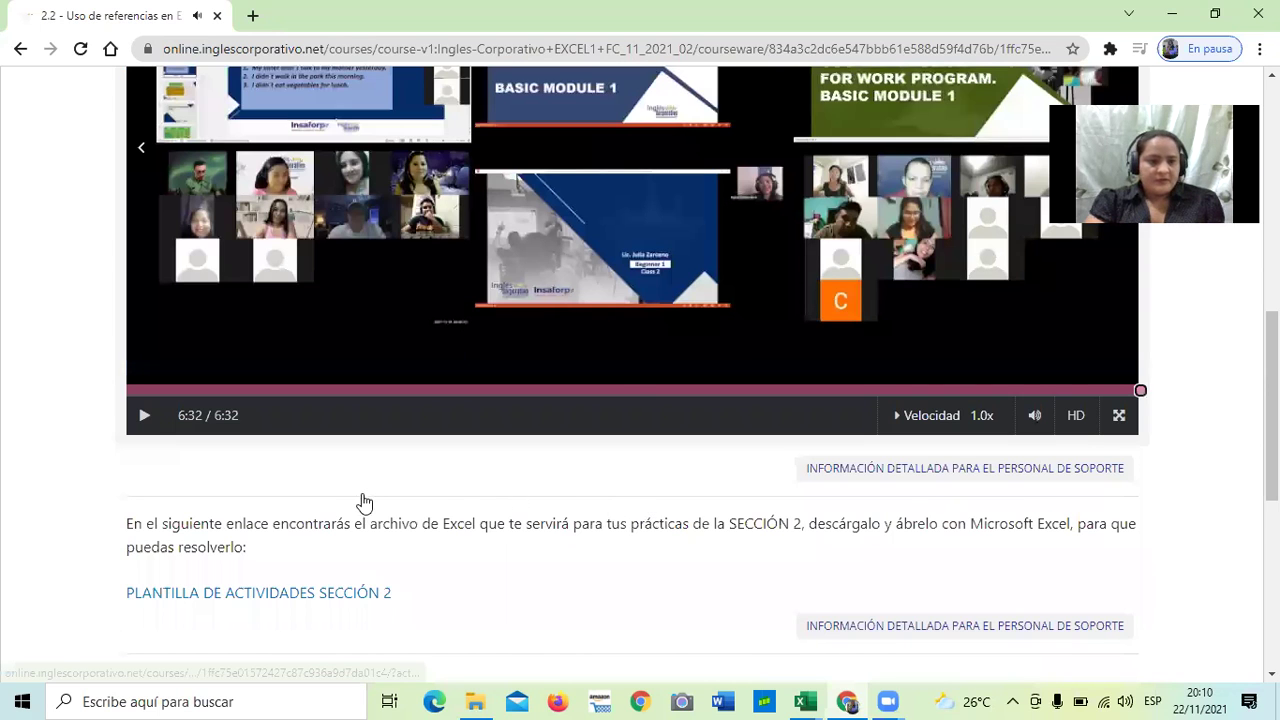
scroll(590, 520, down, 1)
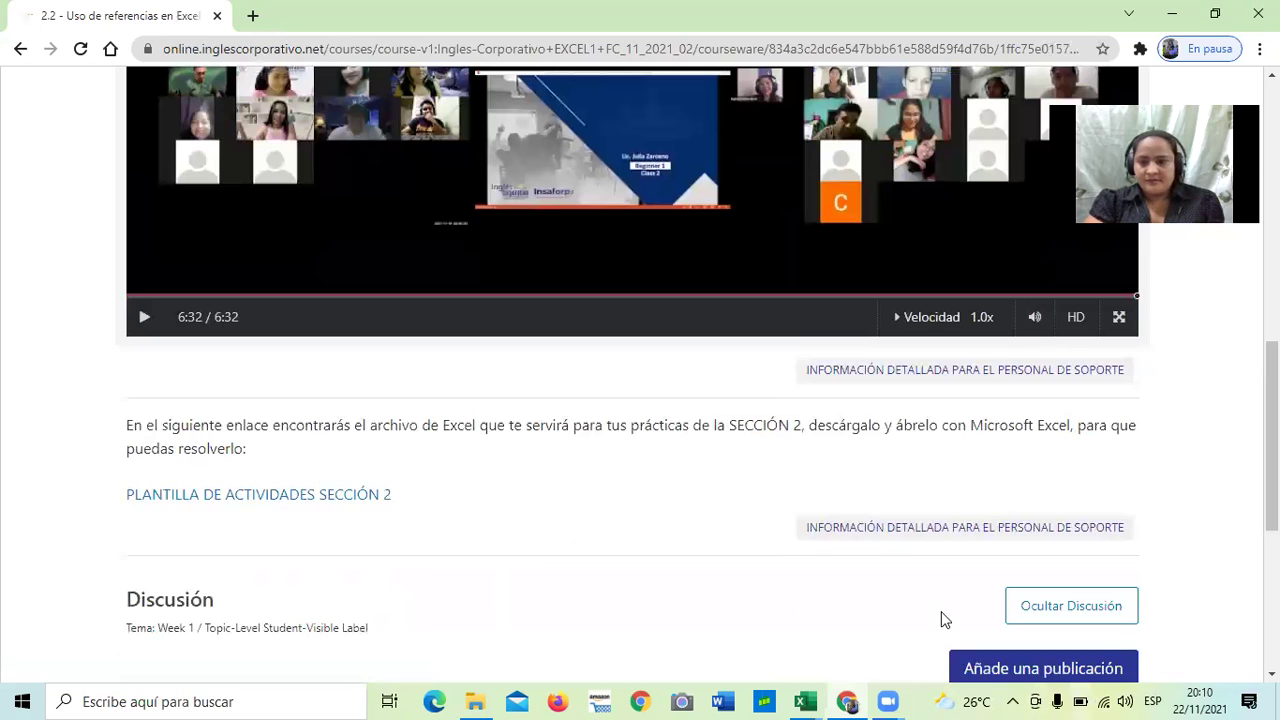
scroll(880, 612, down, 3)
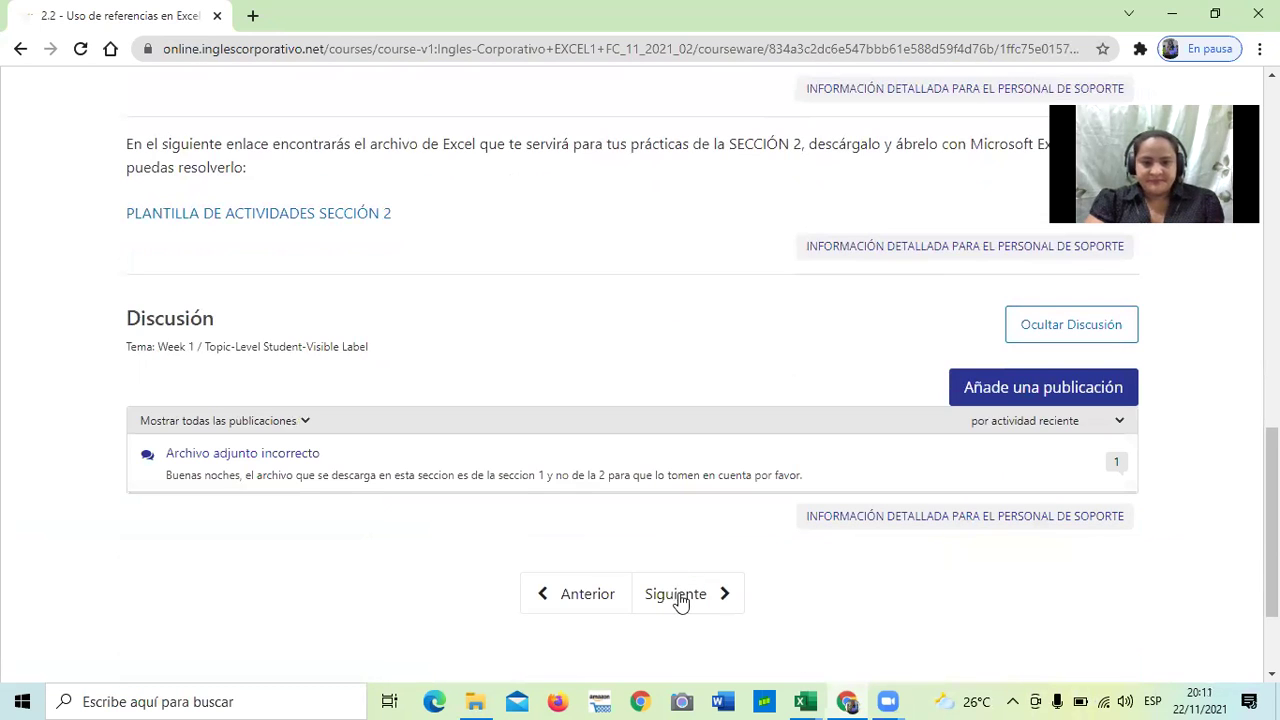
click(682, 600)
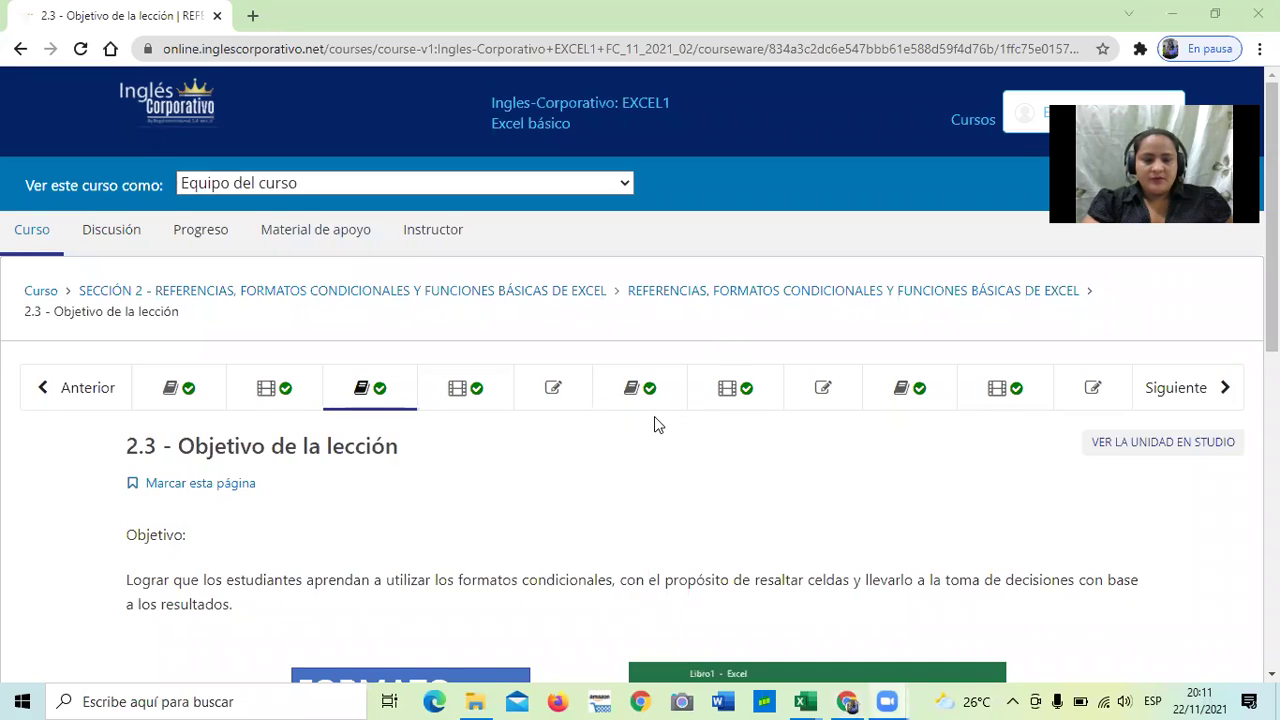
scroll(654, 420, down, 3)
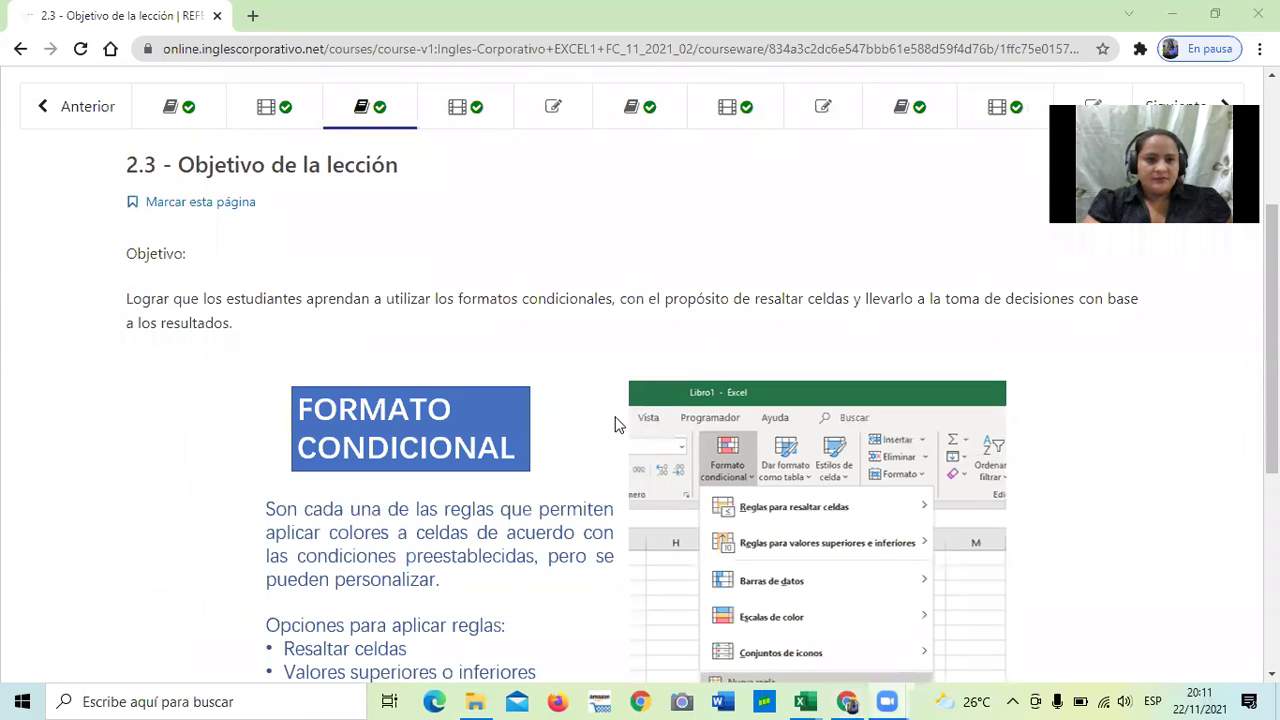
scroll(430, 225, up, 1)
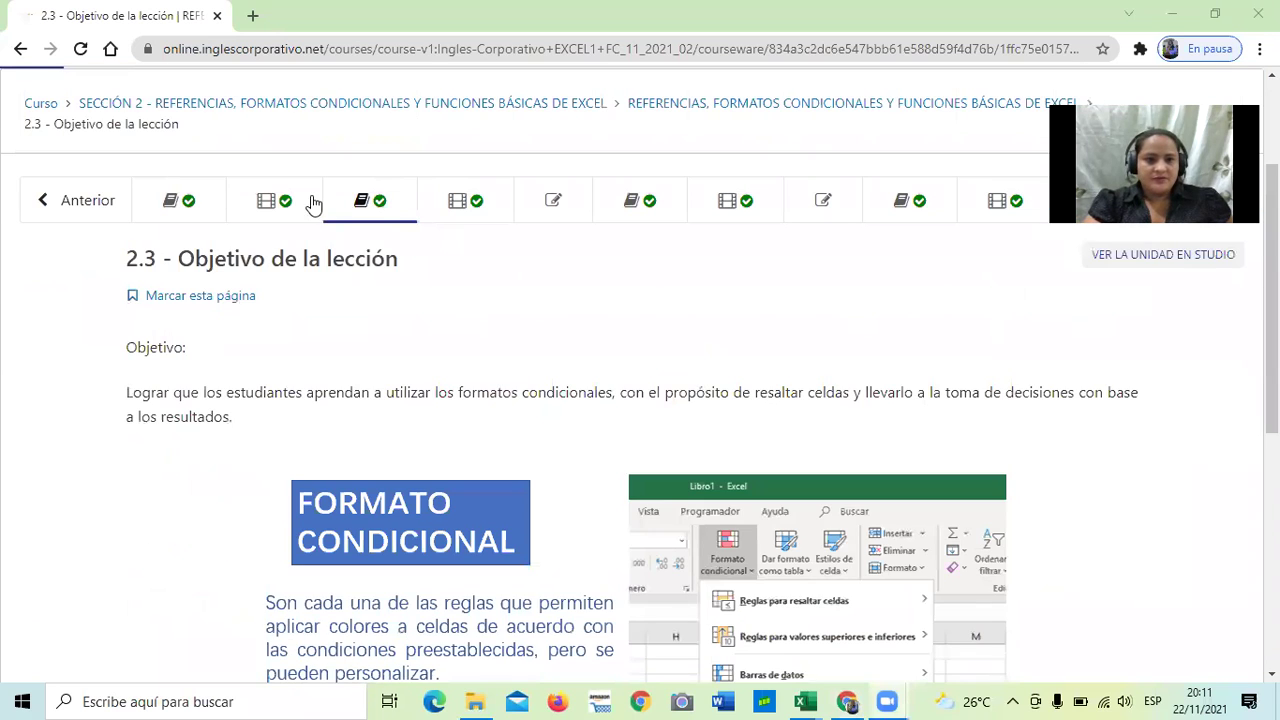
Return to lesson 2.2 and review the practice template link, the discussion posts and the video area.
click(276, 195)
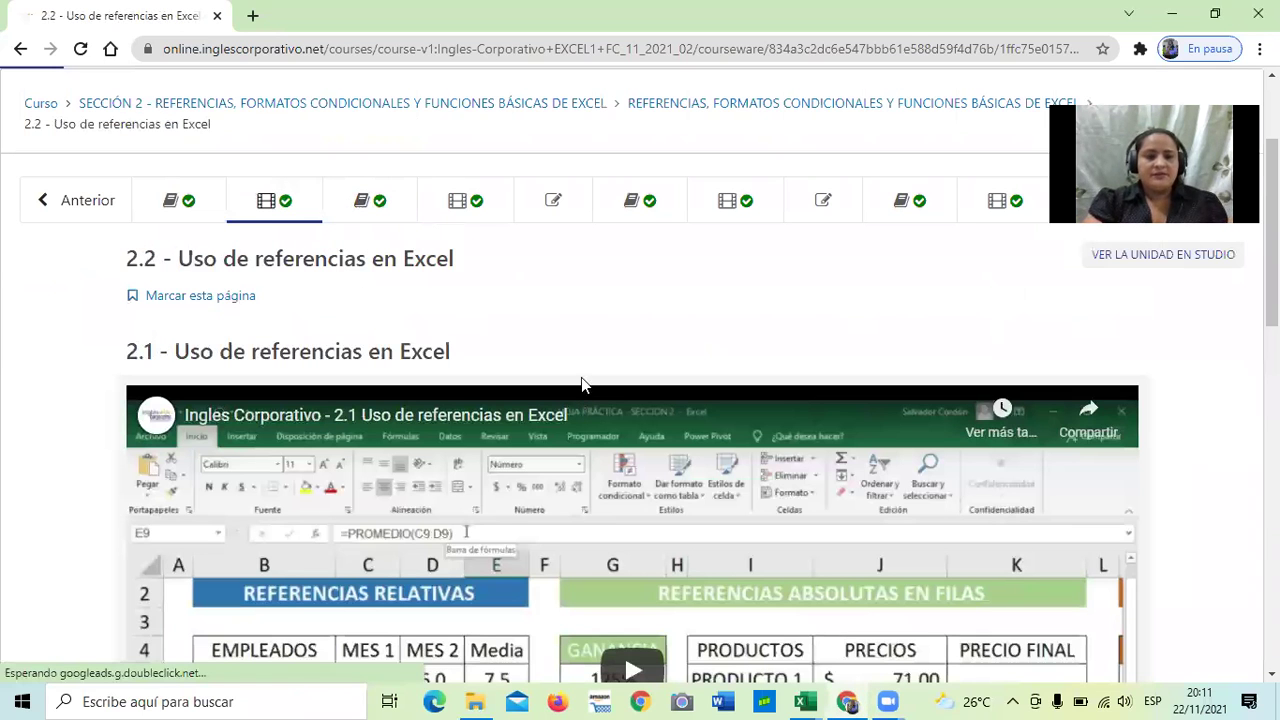
scroll(287, 480, down, 7)
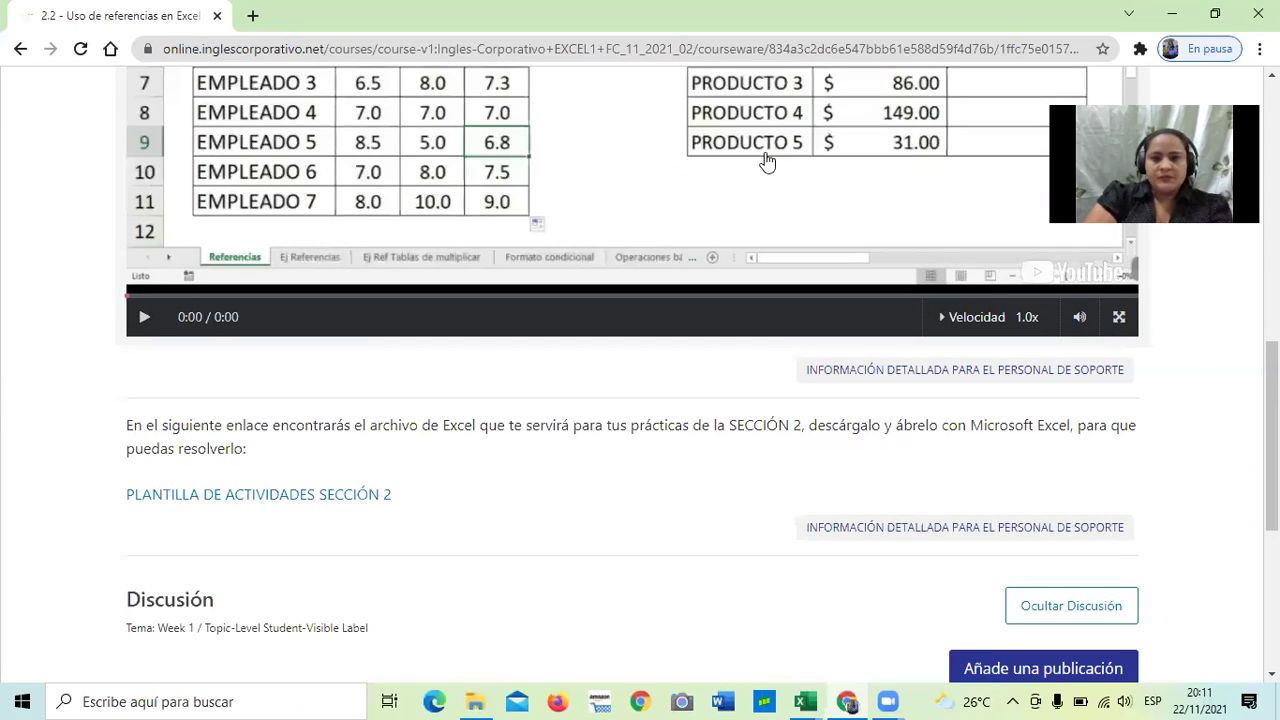
scroll(578, 497, down, 1)
scroll(578, 497, down, 2)
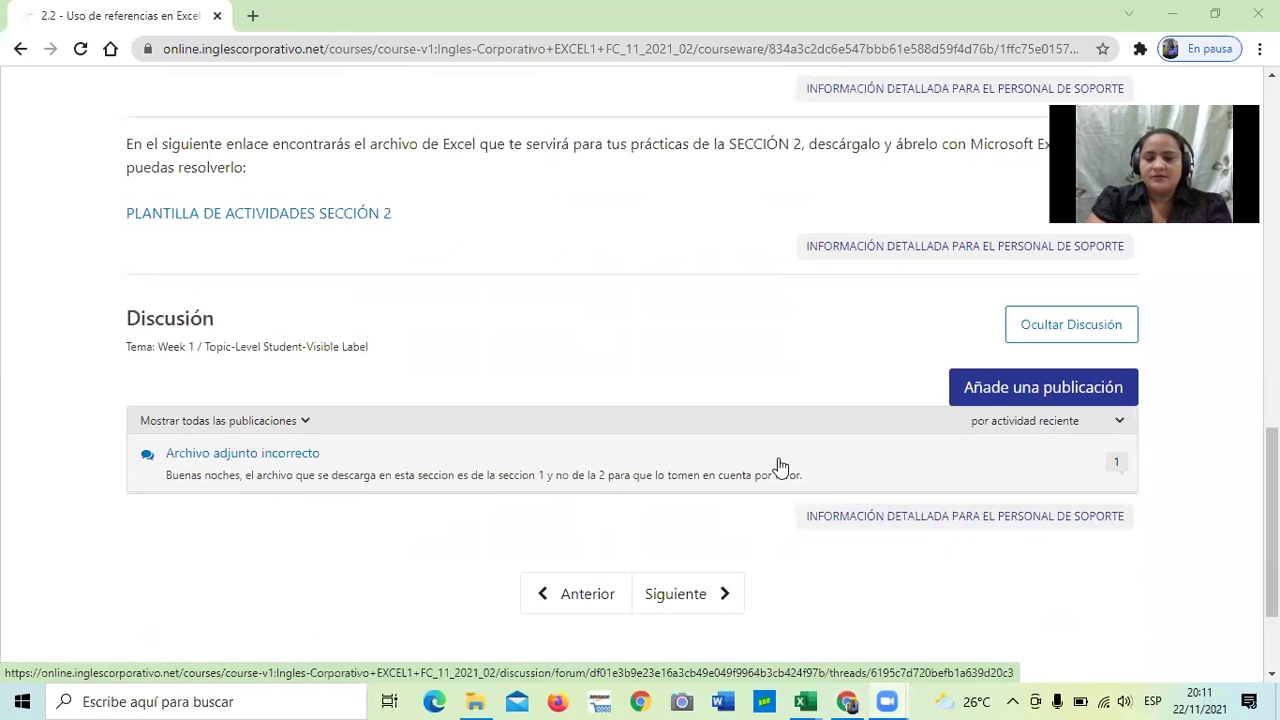
scroll(644, 529, up, 3)
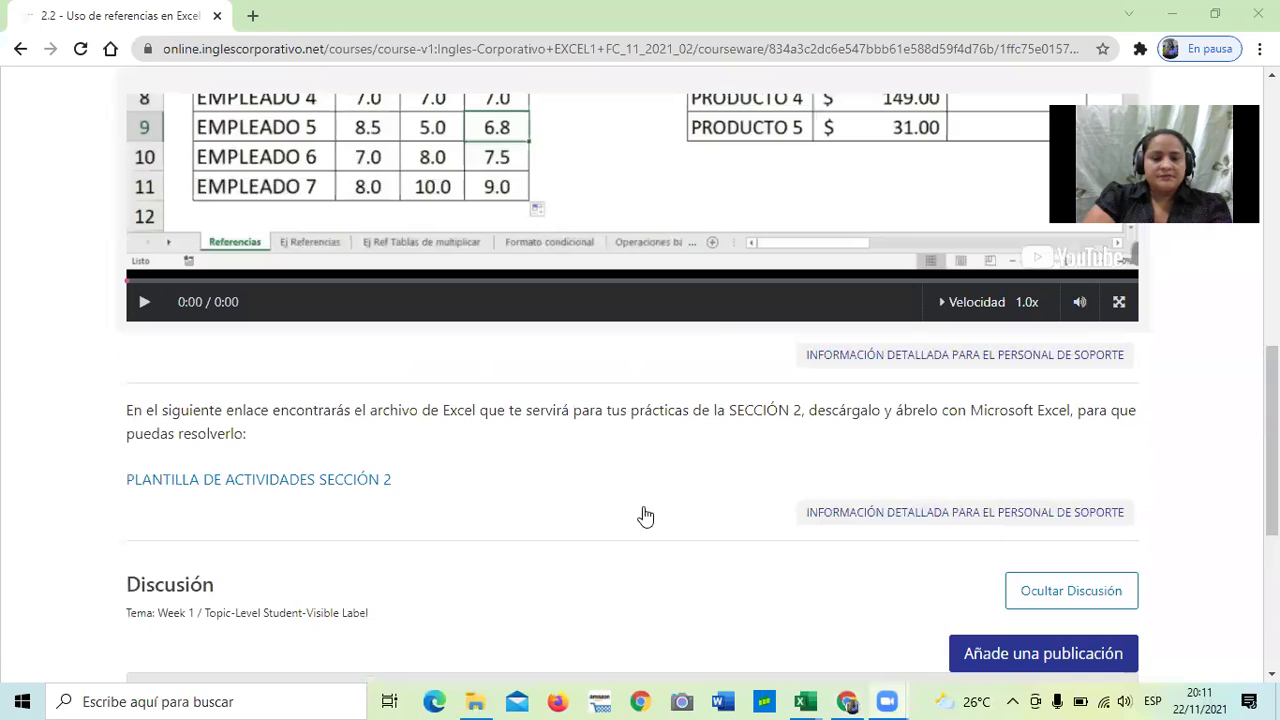
scroll(508, 140, up, 4)
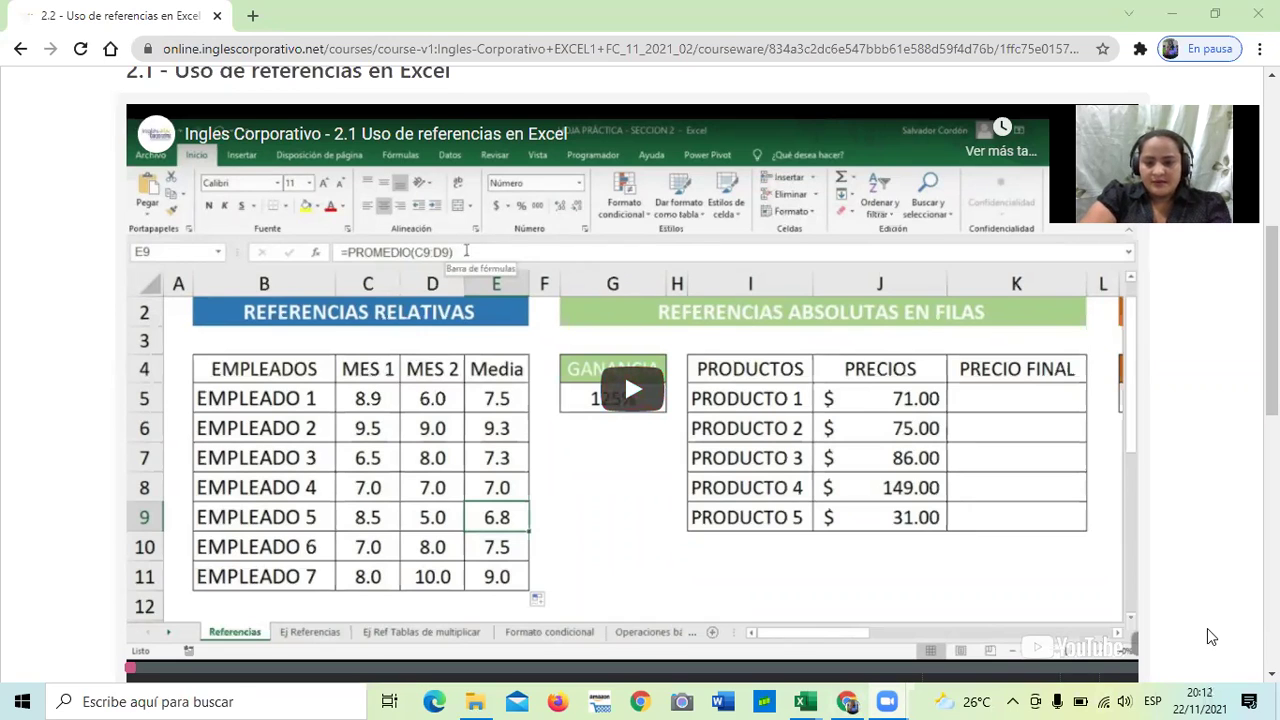
Switch to the Ejercicios basicos workbook in Excel, look through Referencia Absoluta and Formatos de celda, and show the Referencia Relativa sheet.
mouse_move(808, 700)
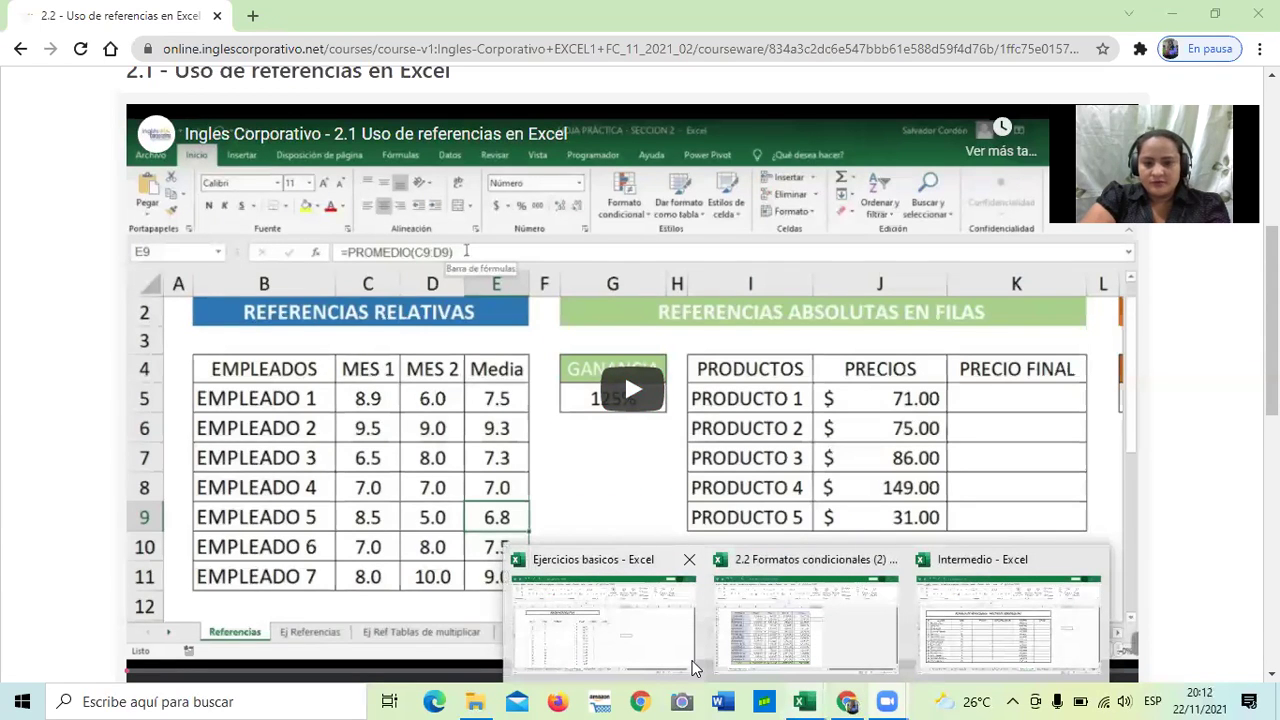
click(618, 628)
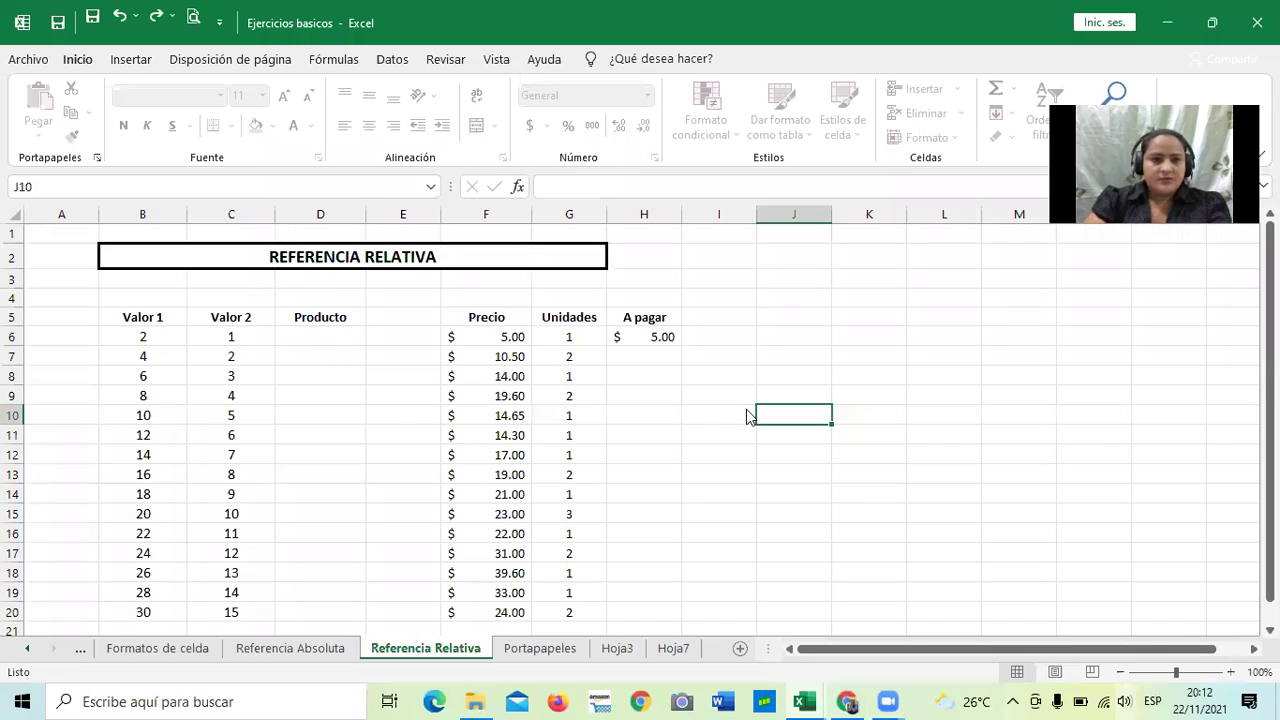
click(259, 648)
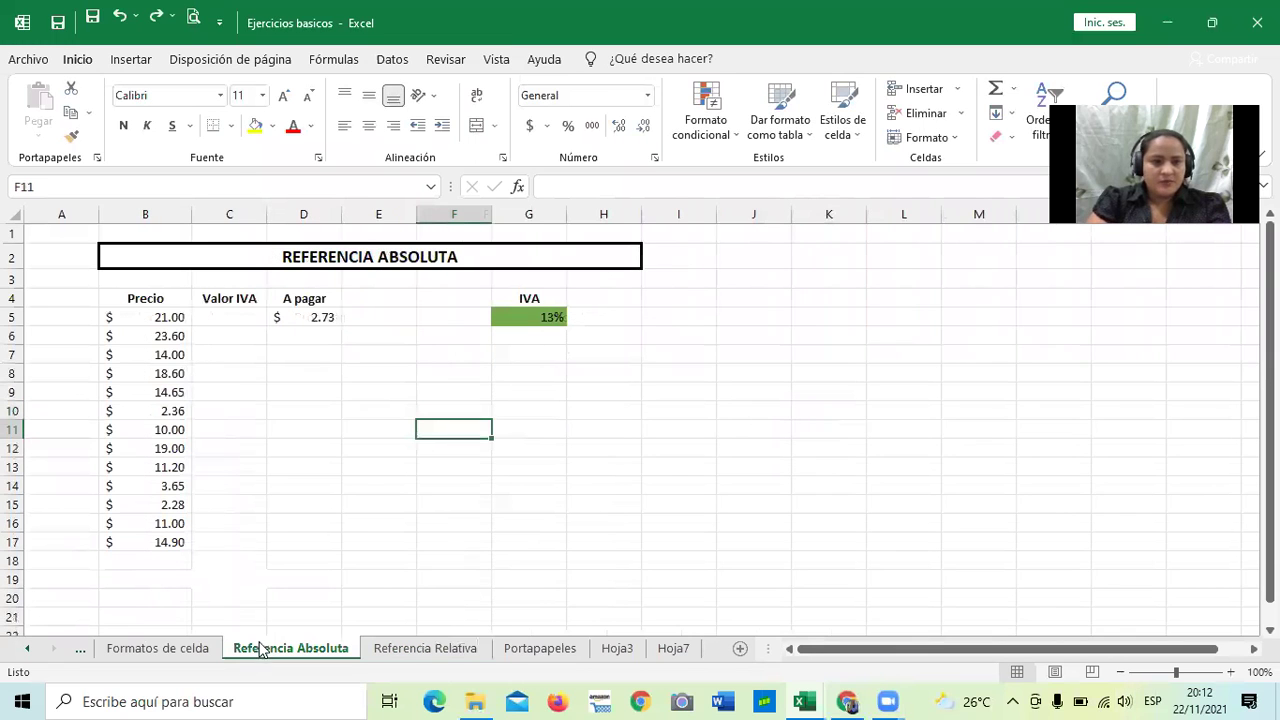
click(192, 650)
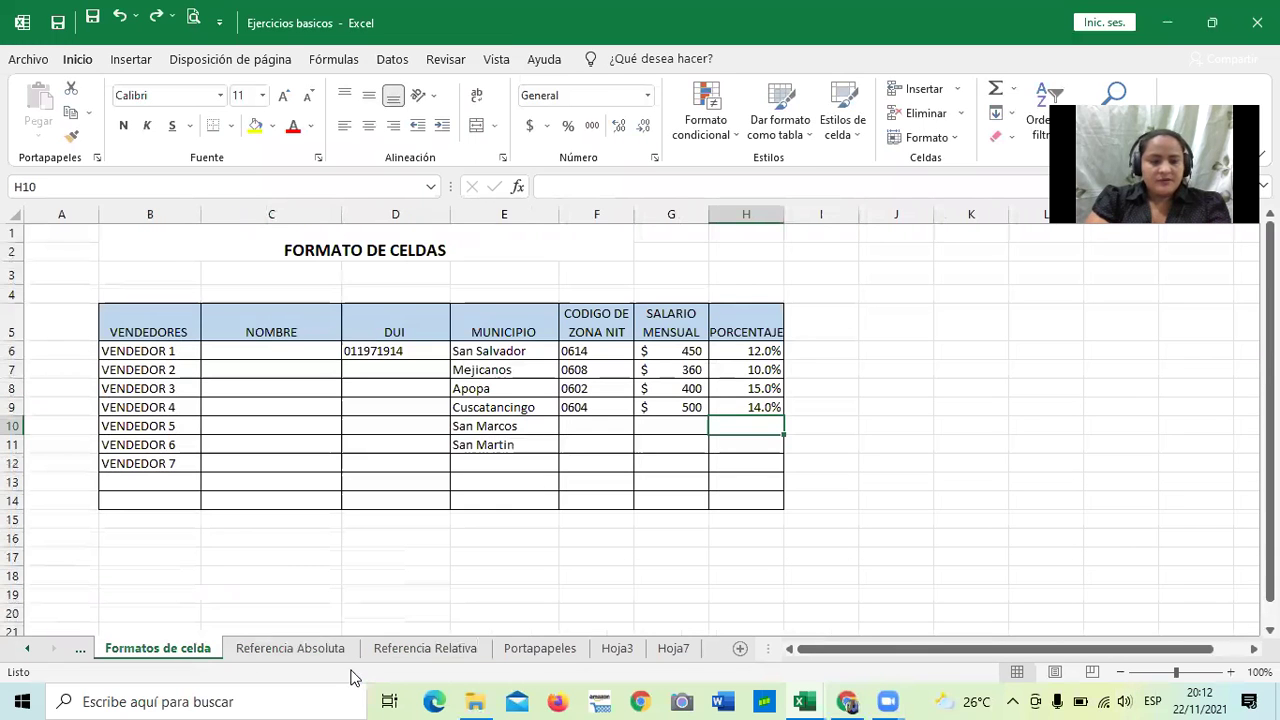
click(306, 651)
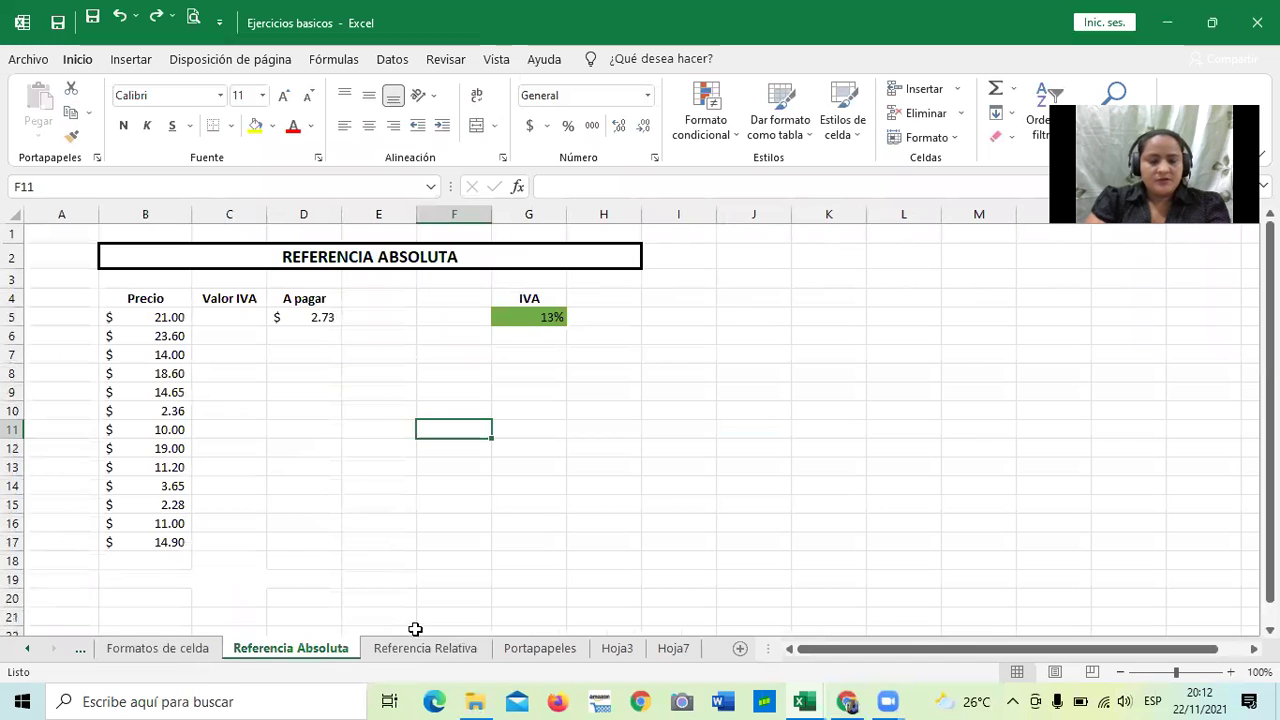
click(464, 652)
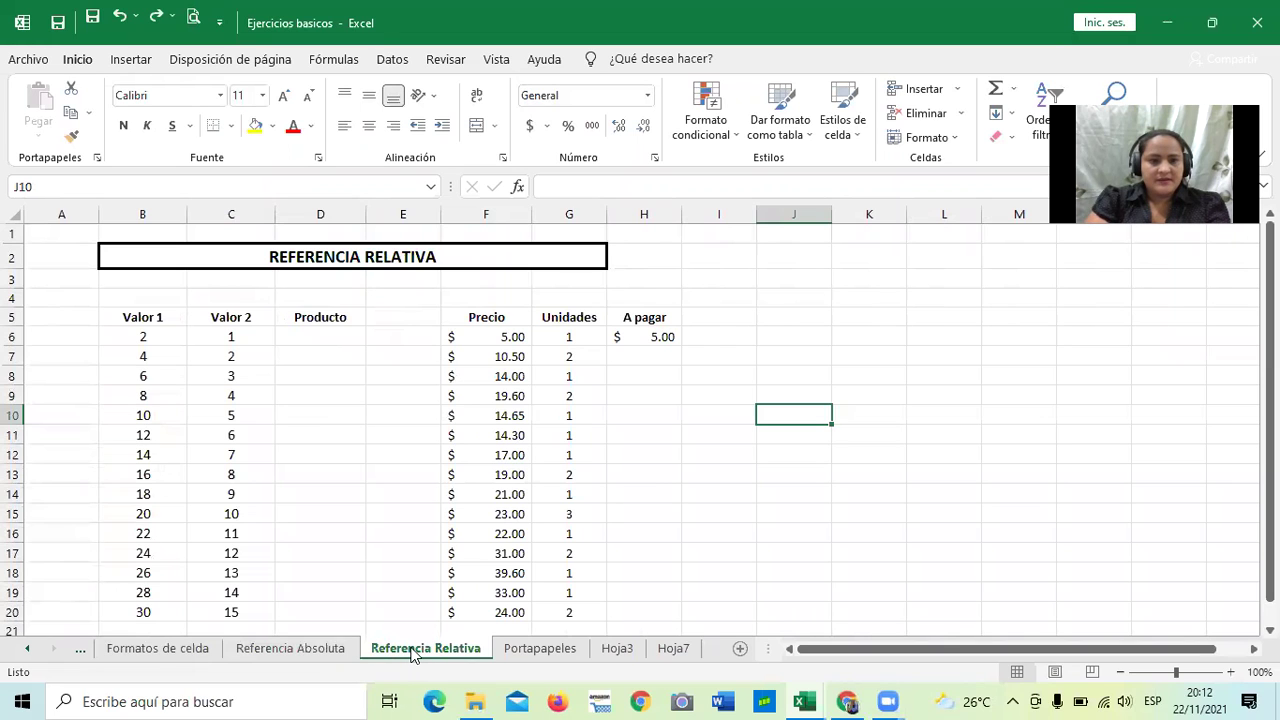
On the Referencia Relativa sheet, fill the A pagar formula =F6*G6 from H6 down to H20.
click(685, 490)
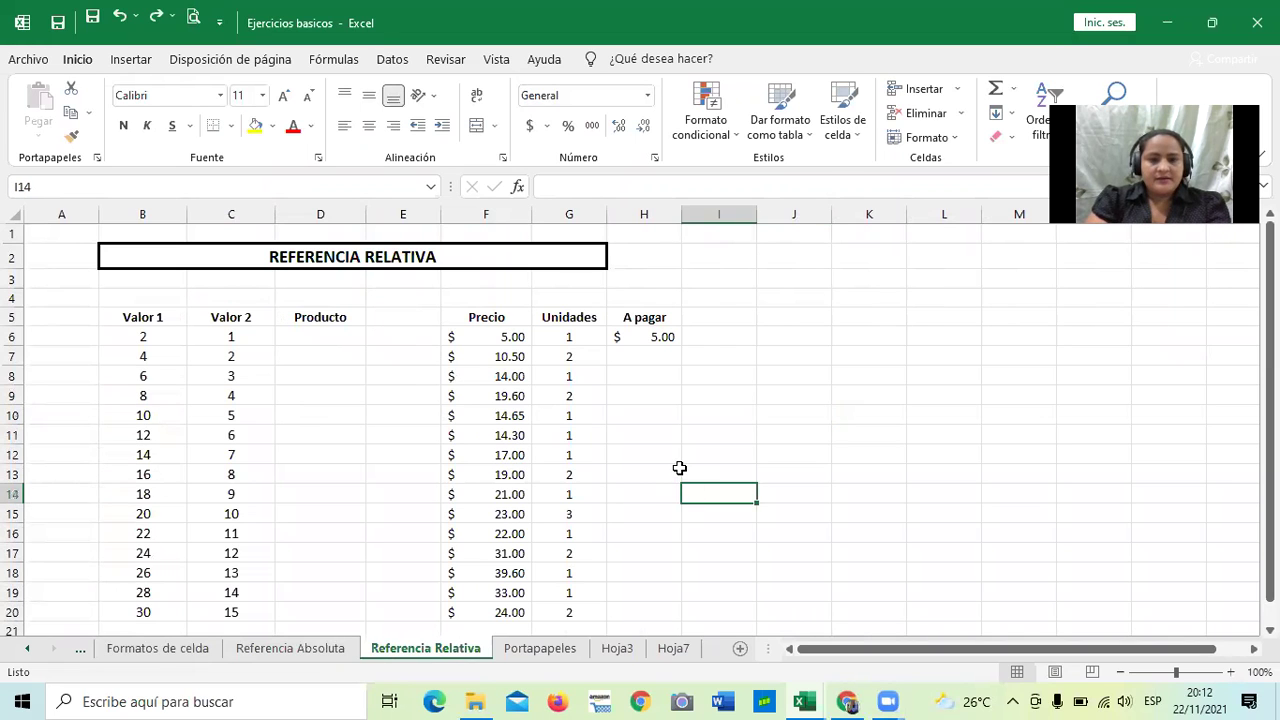
click(336, 648)
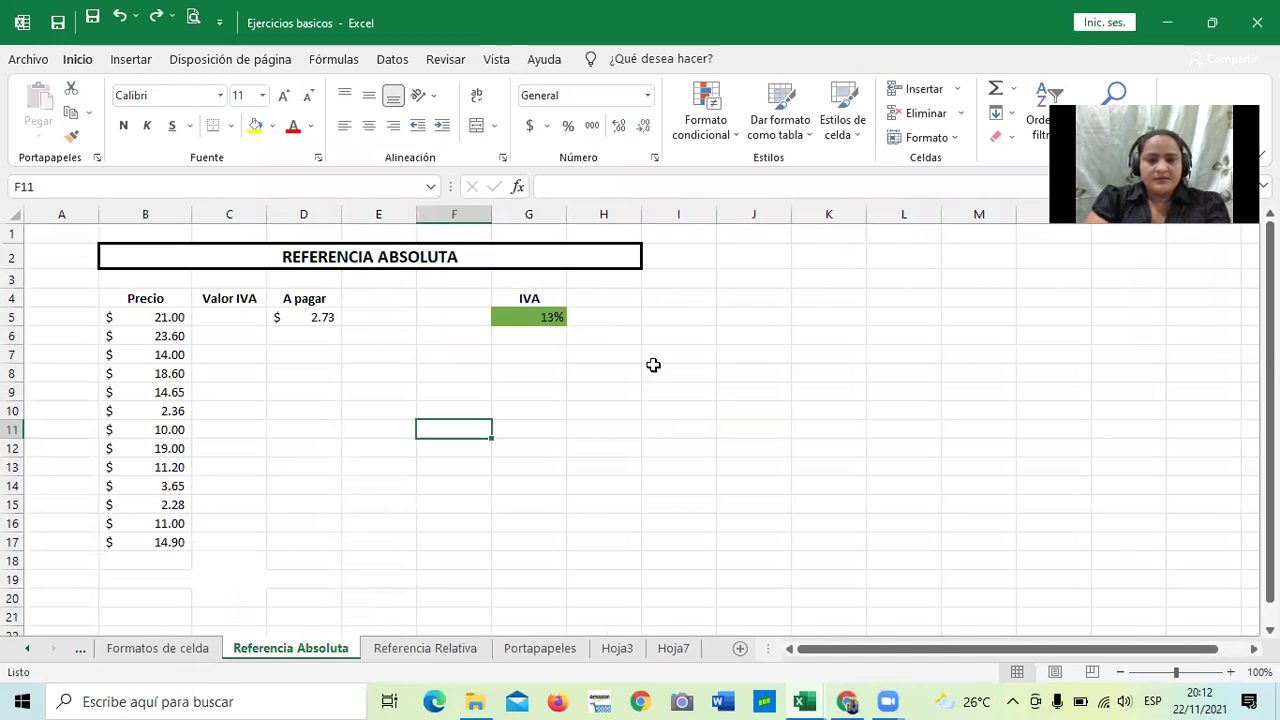
click(447, 655)
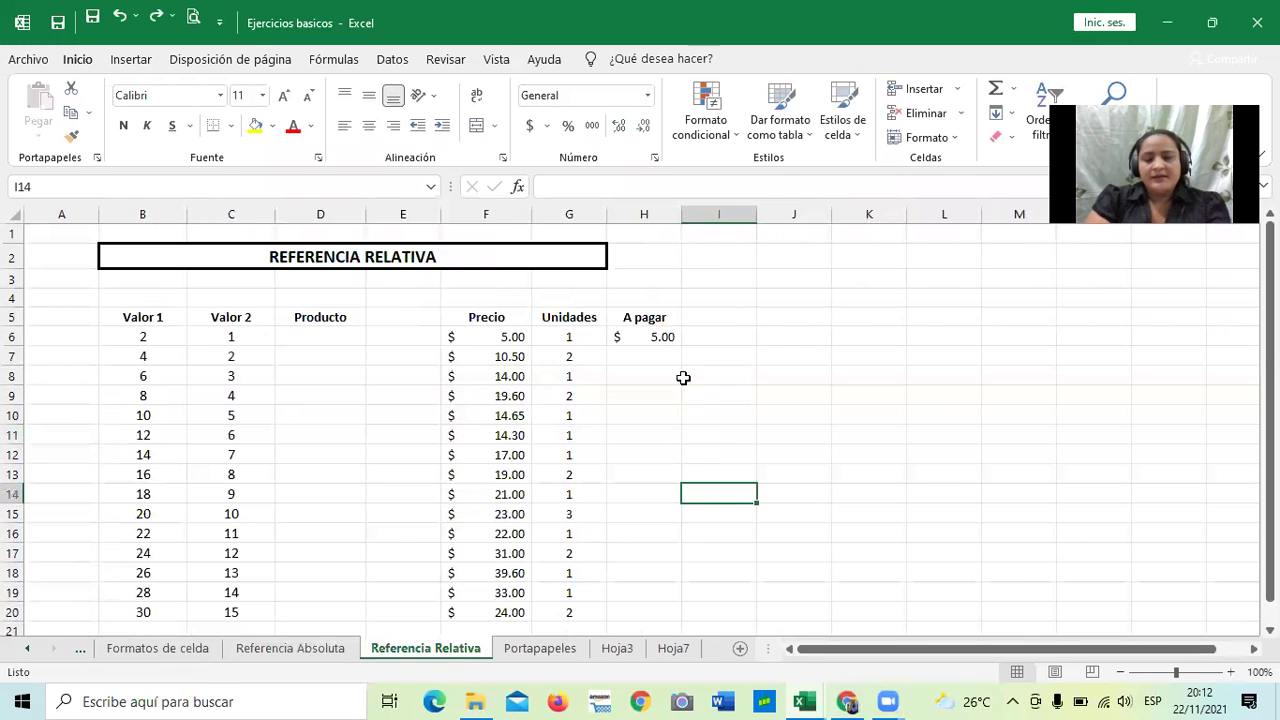
click(660, 334)
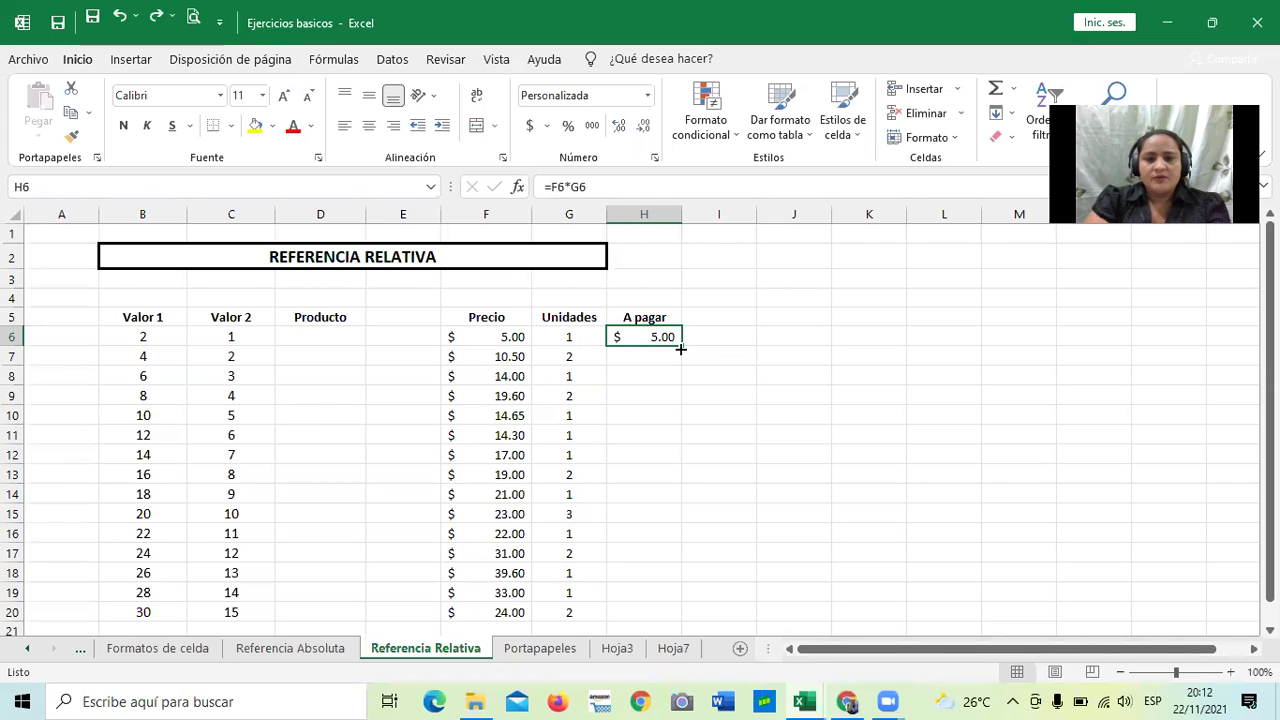
click(700, 390)
click(660, 336)
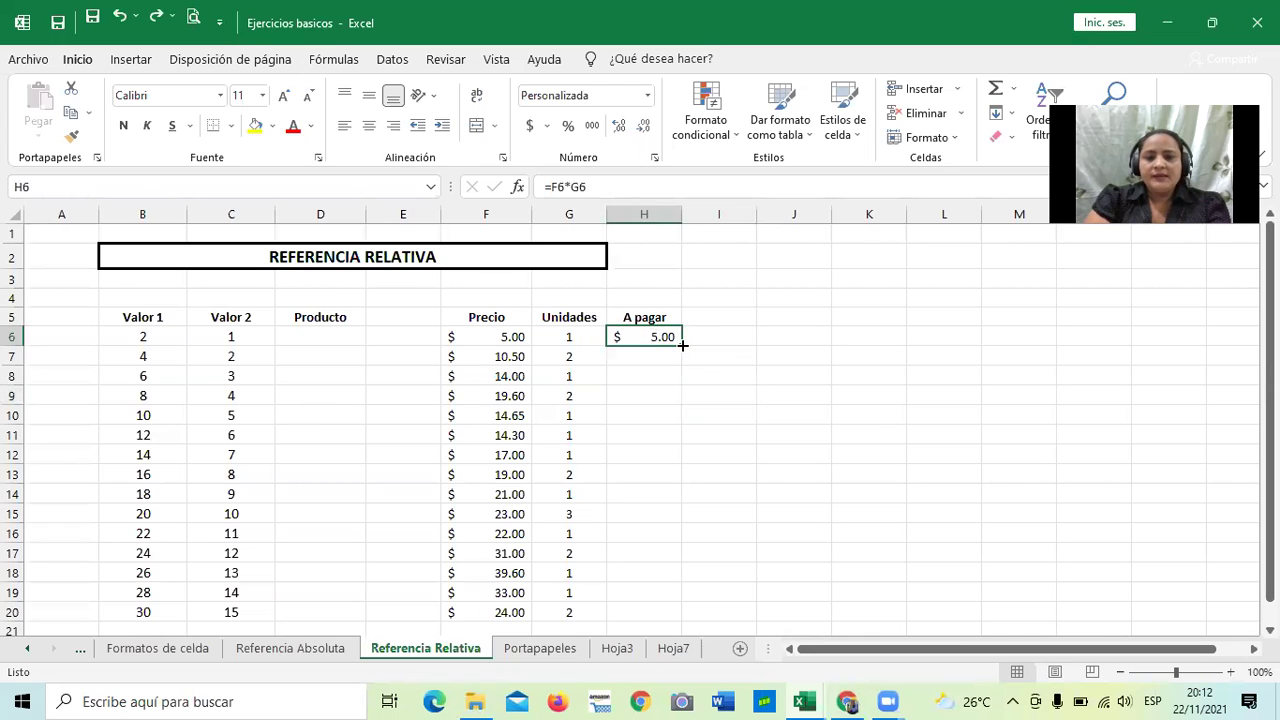
drag(681, 343, 674, 617)
click(812, 452)
Open the A pagar formula in H6 to examine which Precio and Unidades cells it references, leaving it as is.
click(670, 336)
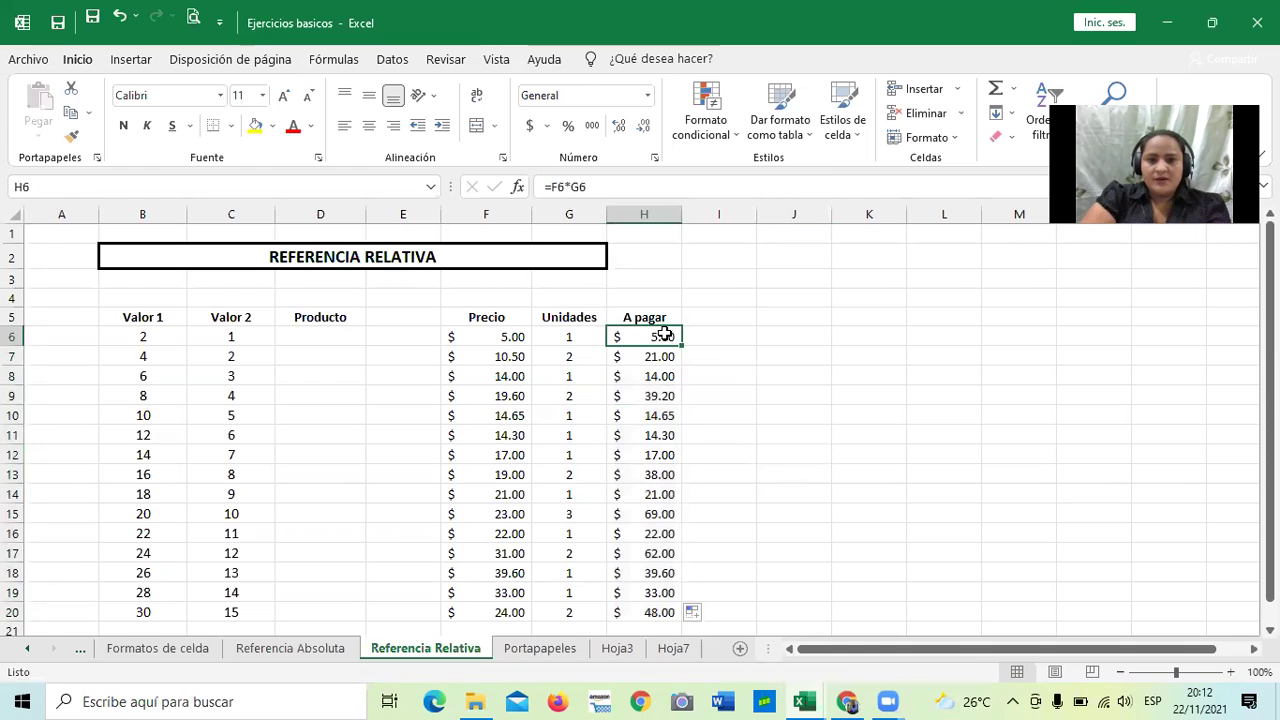
click(634, 181)
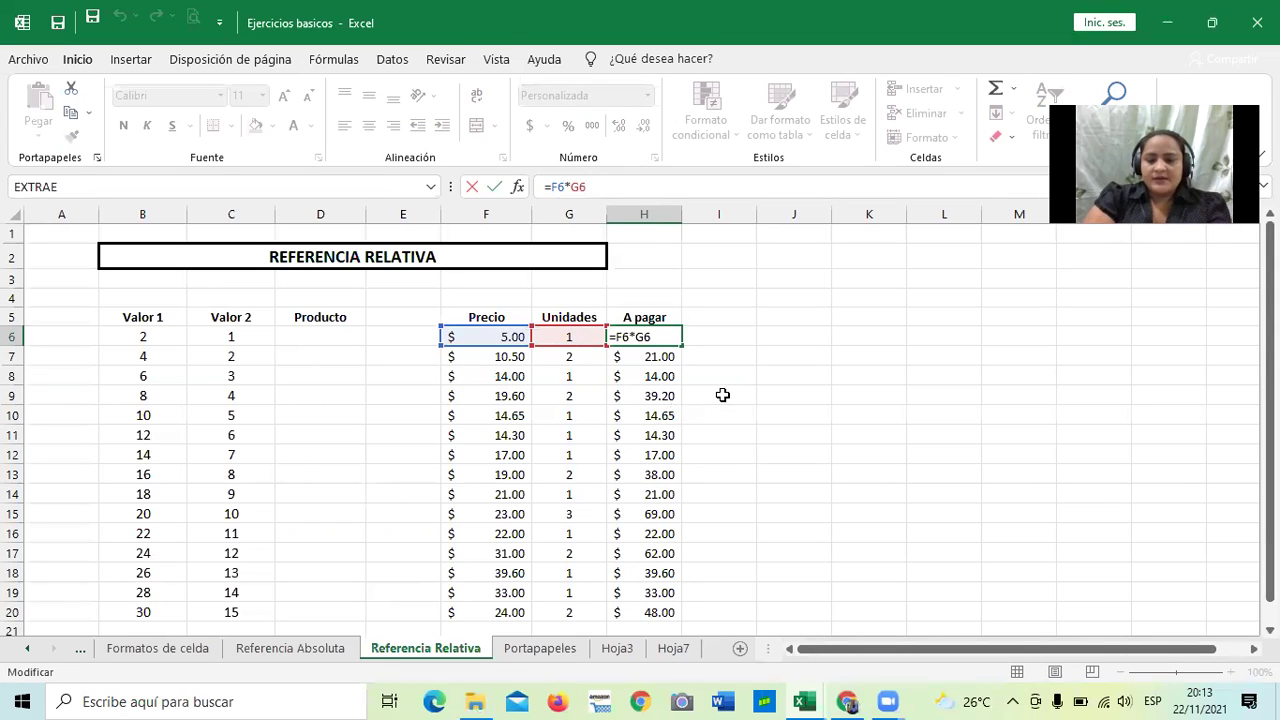
key(Return)
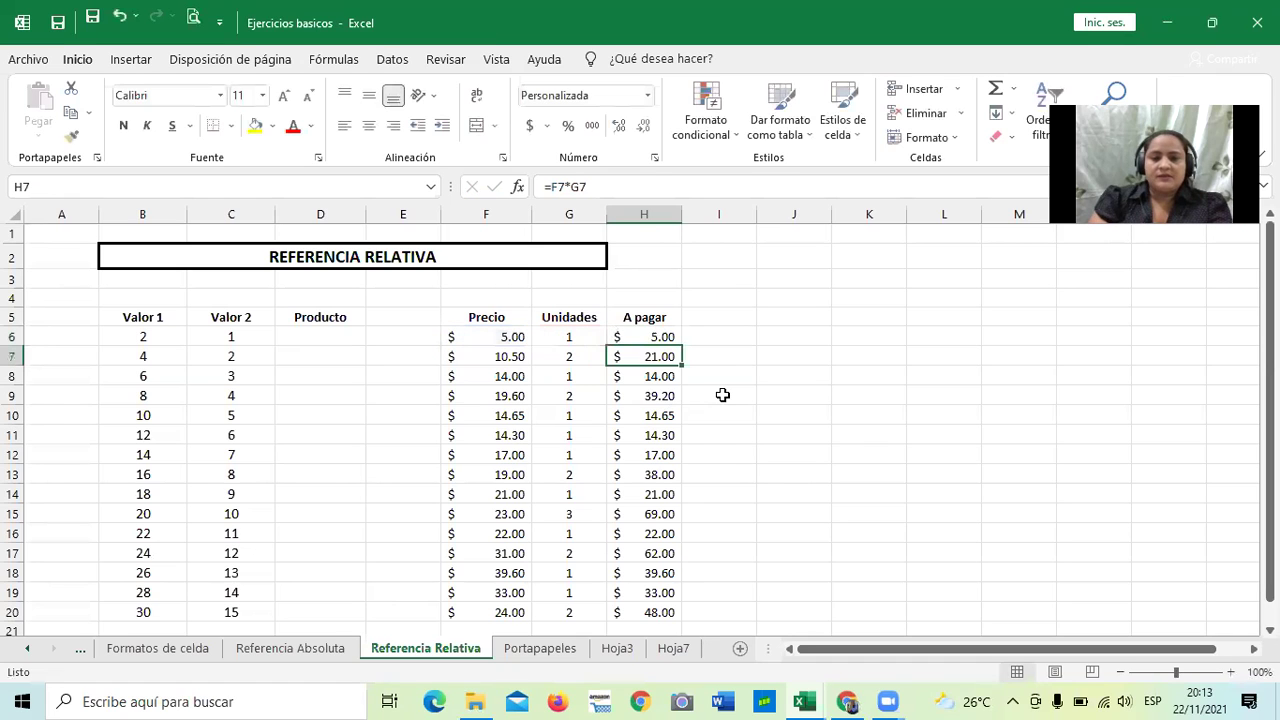
click(658, 340)
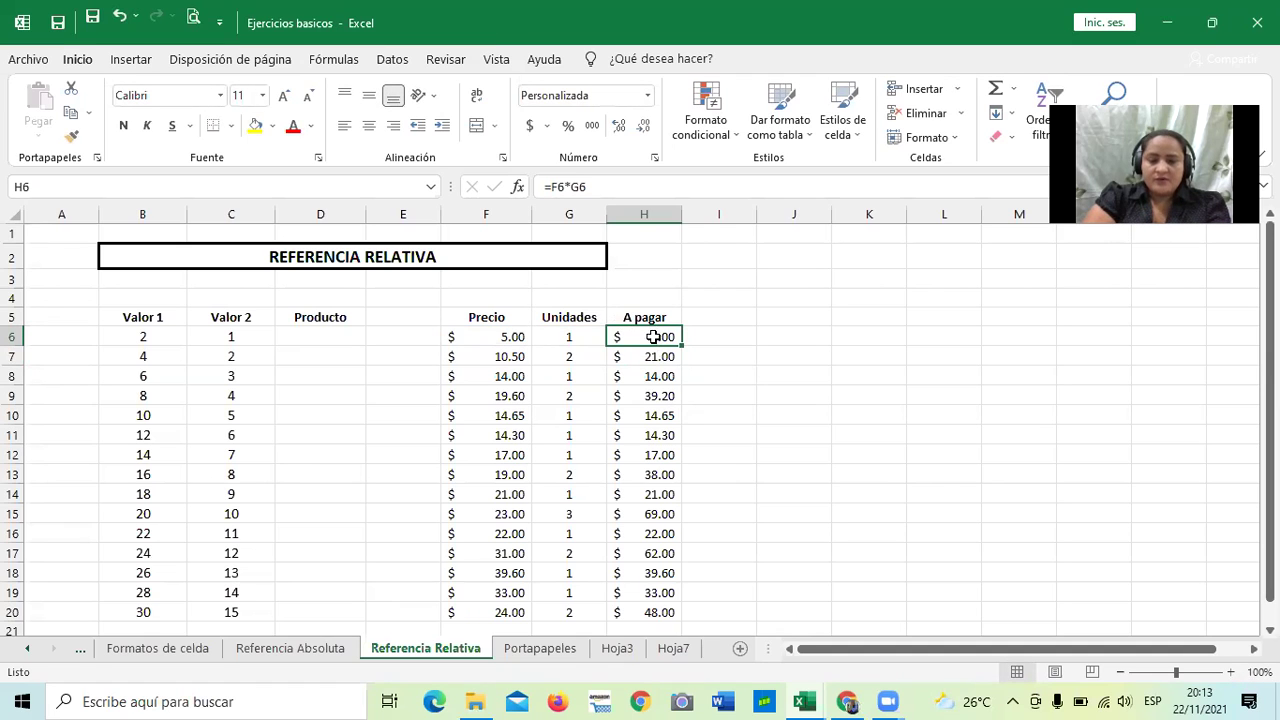
Clear the copied A pagar formulas from H7:H20, keeping only the formula in H6.
drag(648, 363, 640, 612)
key(F2)
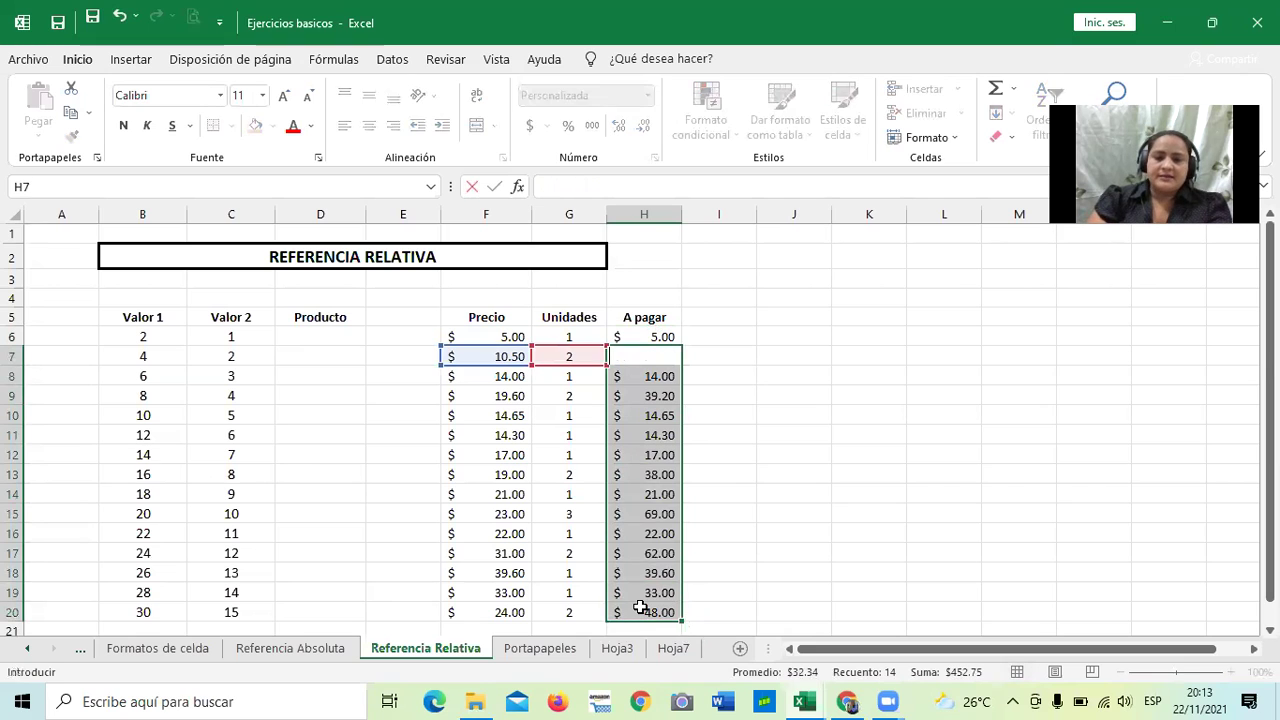
key(ctrl+Return)
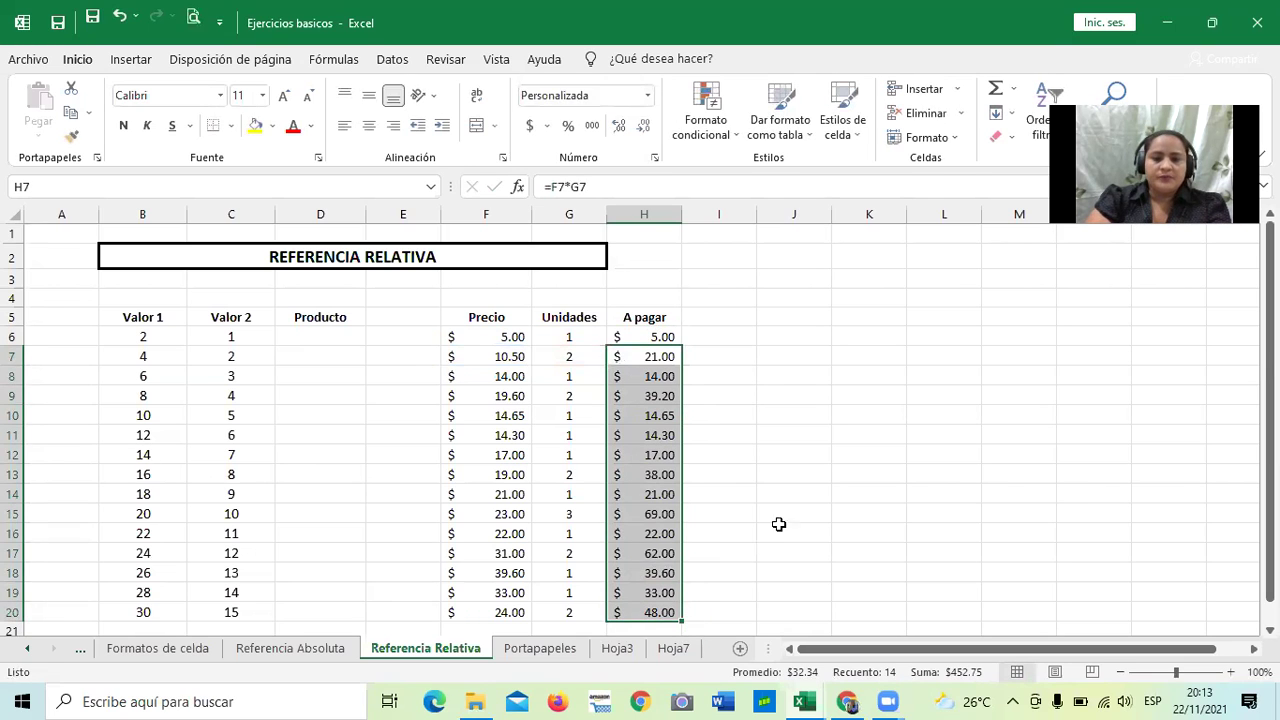
click(790, 514)
drag(660, 356, 655, 566)
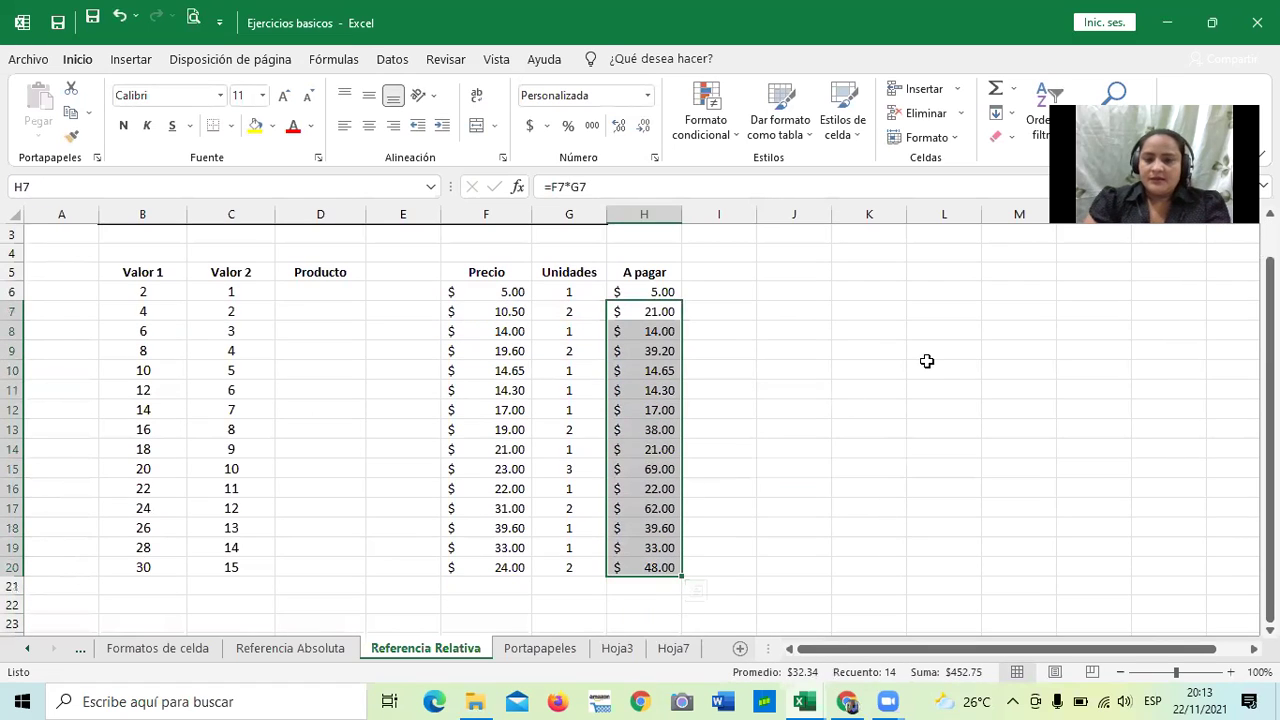
key(Num_Lock)
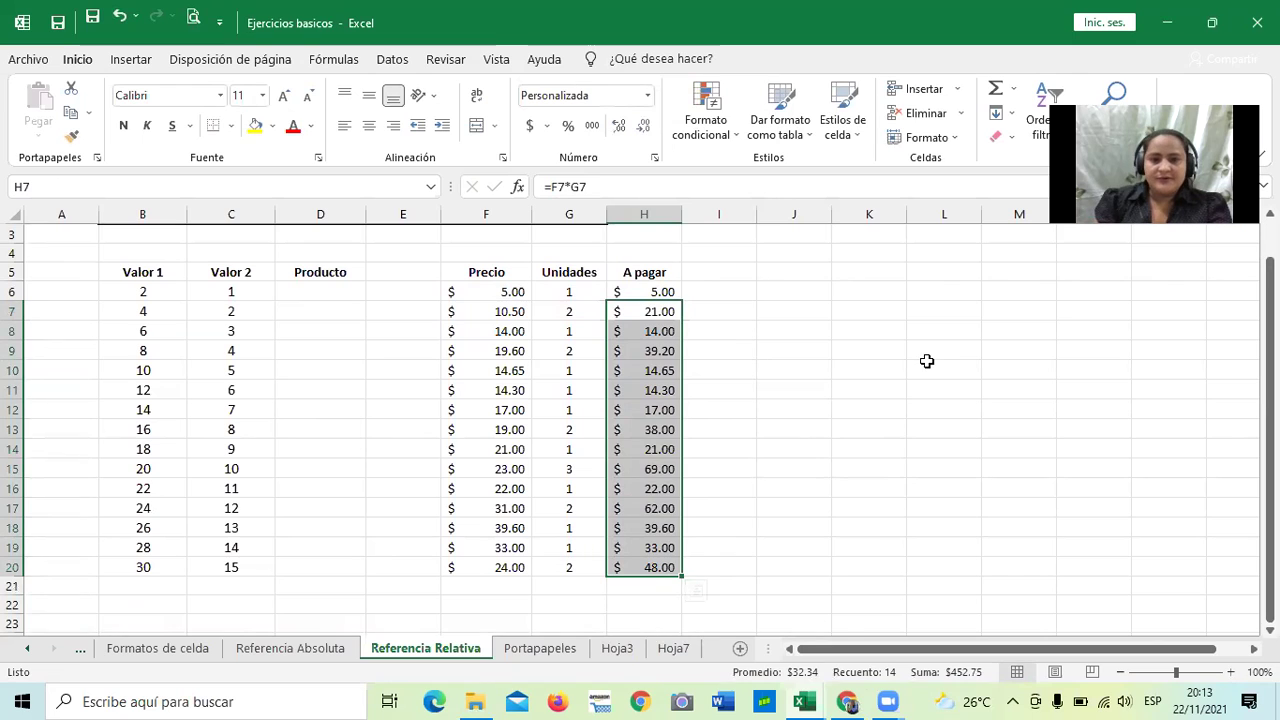
key(Delete)
click(850, 428)
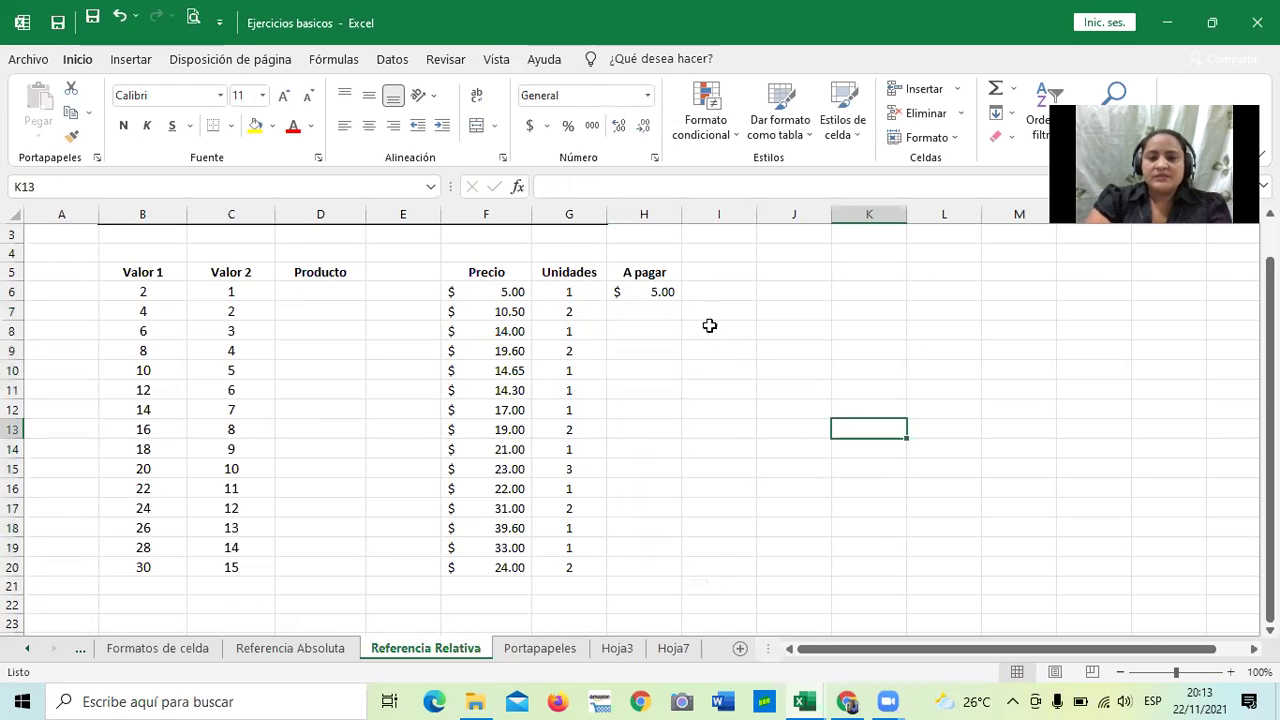
Copy the relative-reference formula in H6 down the A pagar column through H20 with autofill.
click(663, 291)
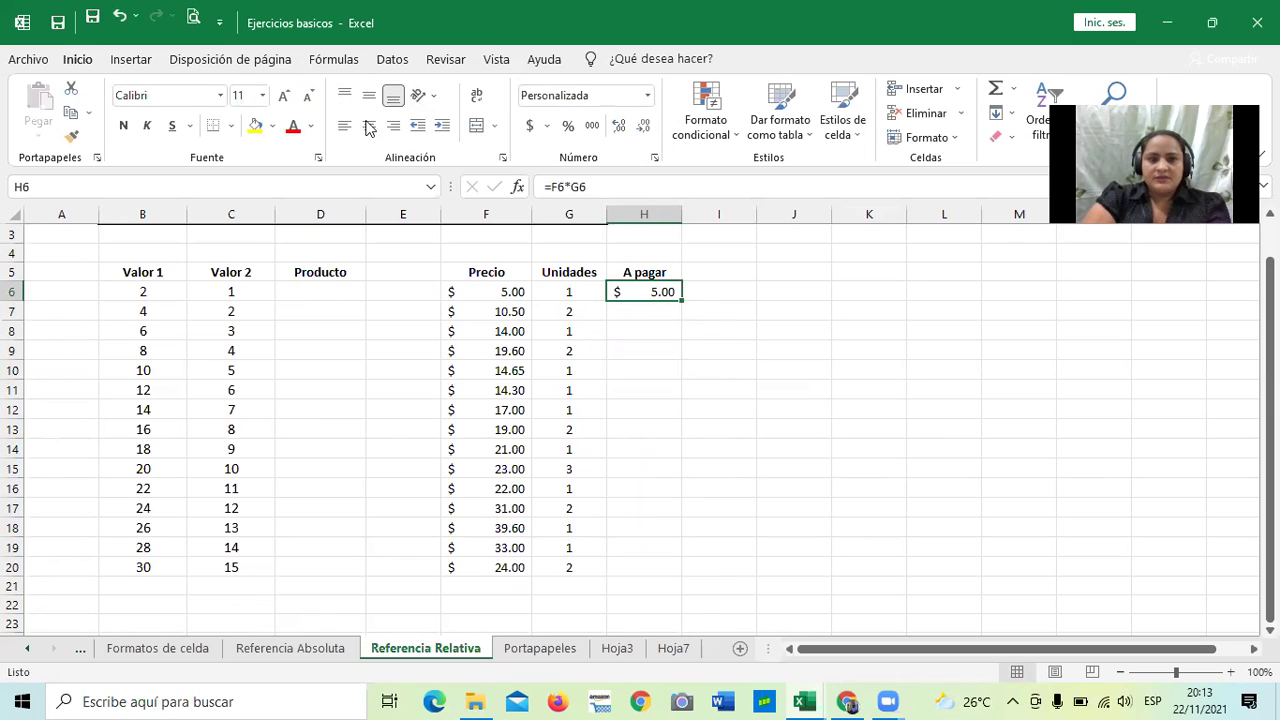
click(712, 376)
click(651, 289)
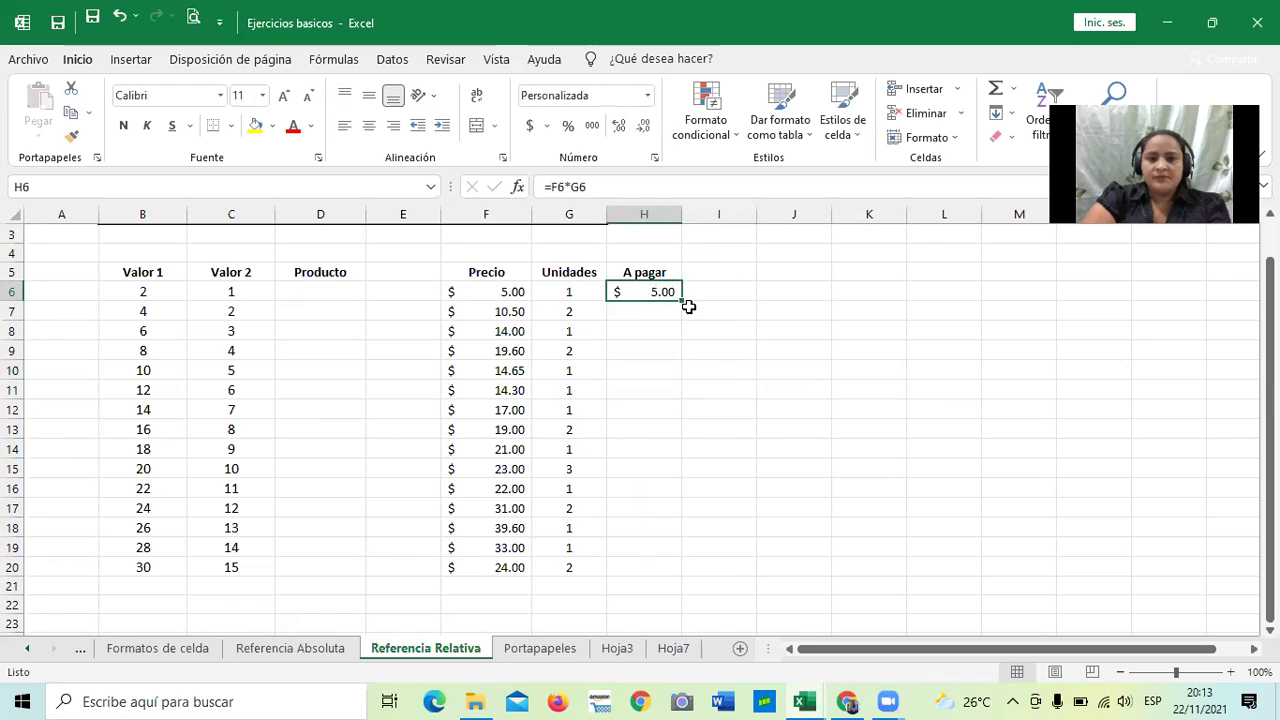
drag(682, 304, 666, 581)
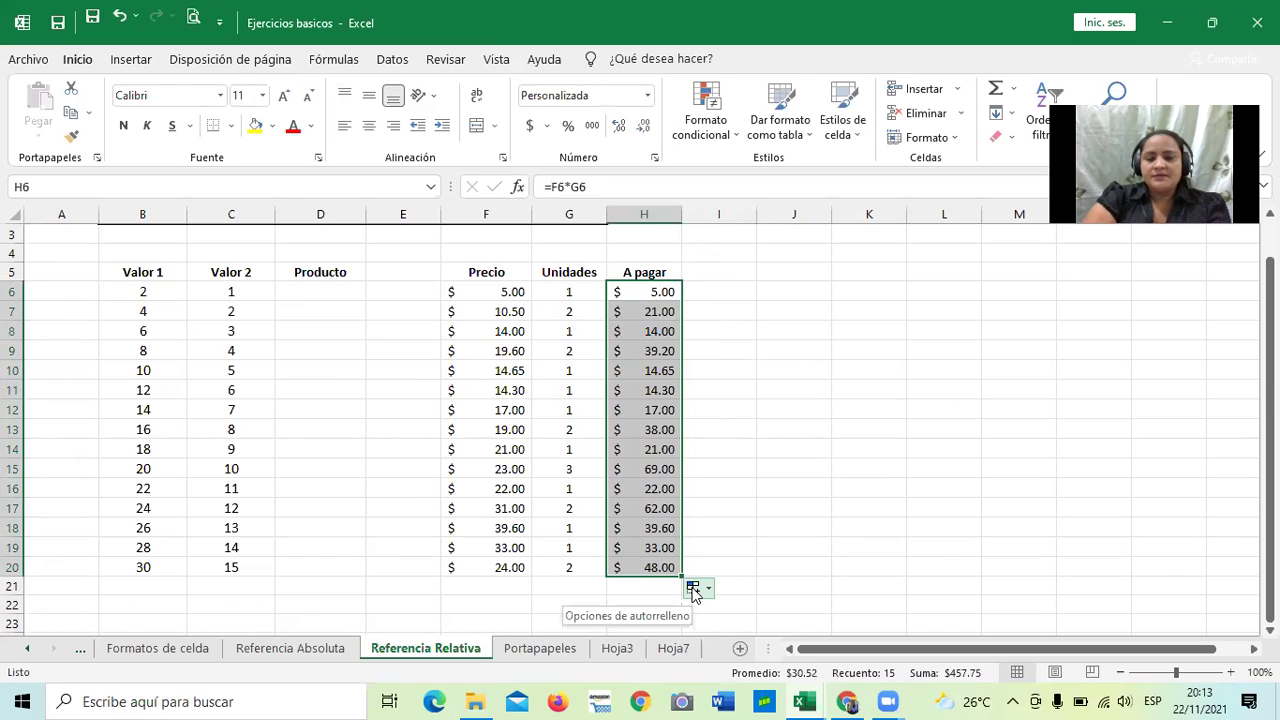
click(770, 502)
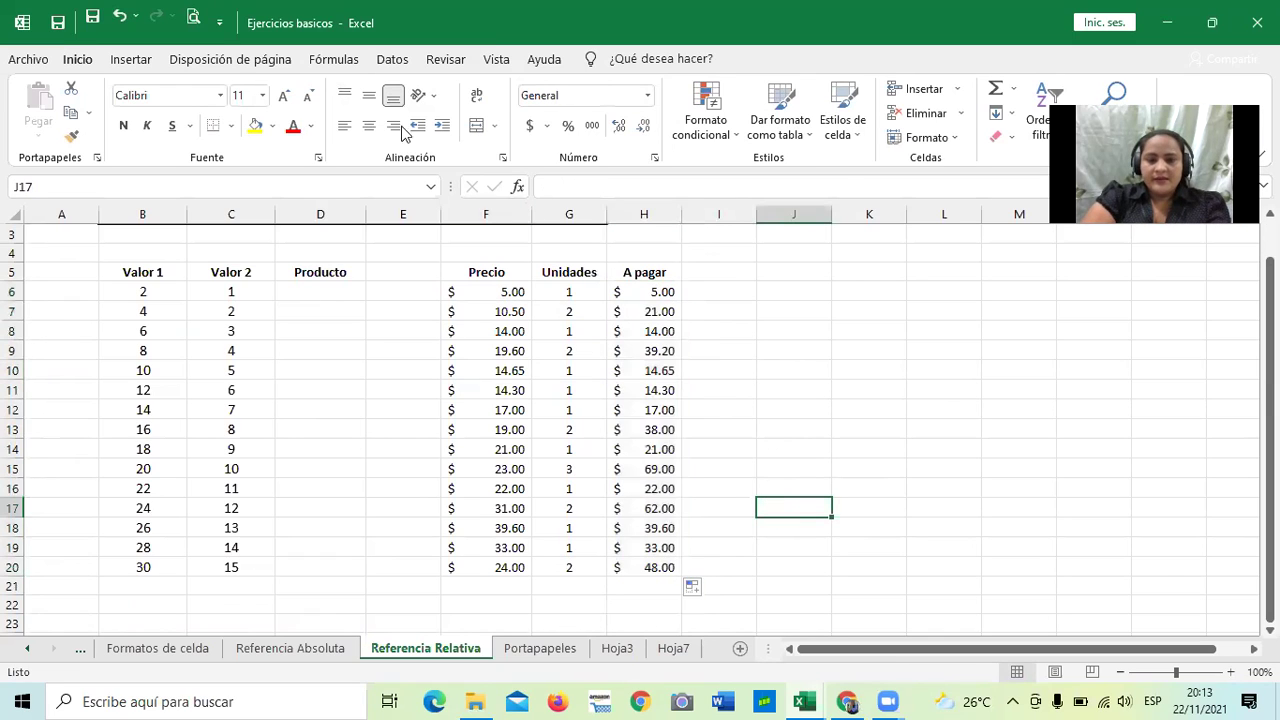
Compare the formulas in several A pagar cells, from H6 to H17, to examine how the relative references shift by row.
click(649, 289)
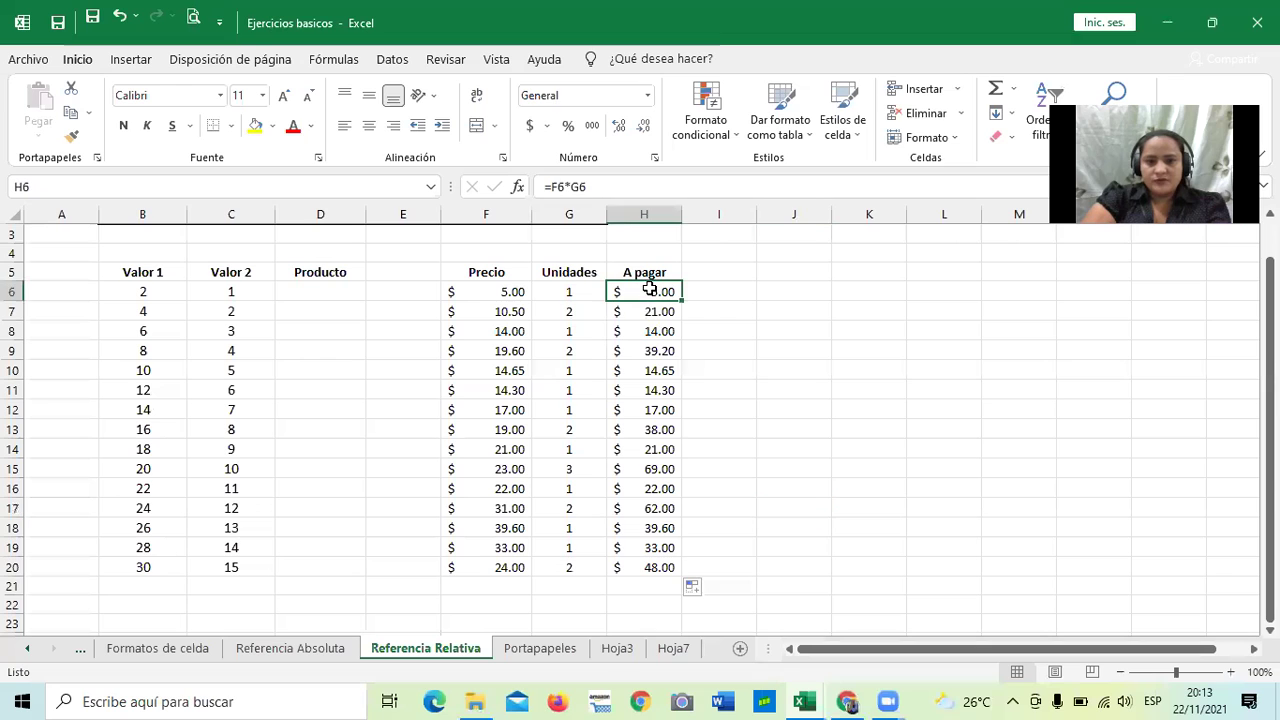
click(648, 311)
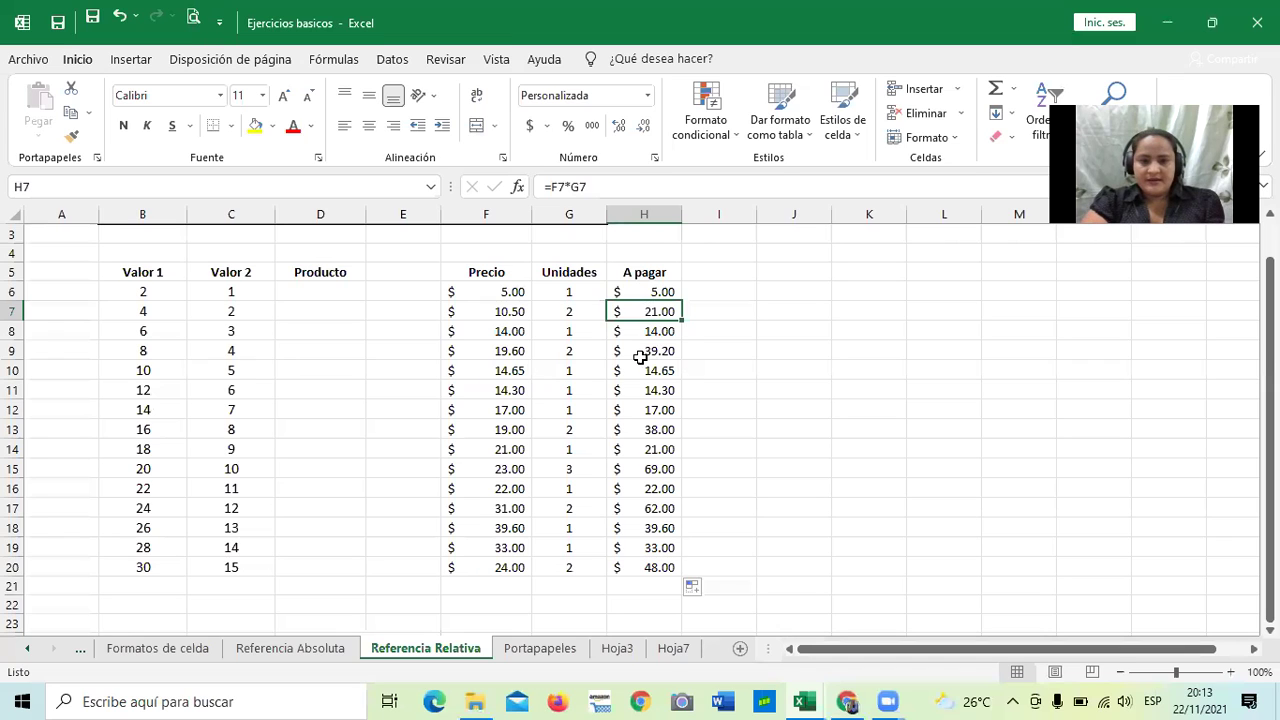
click(634, 349)
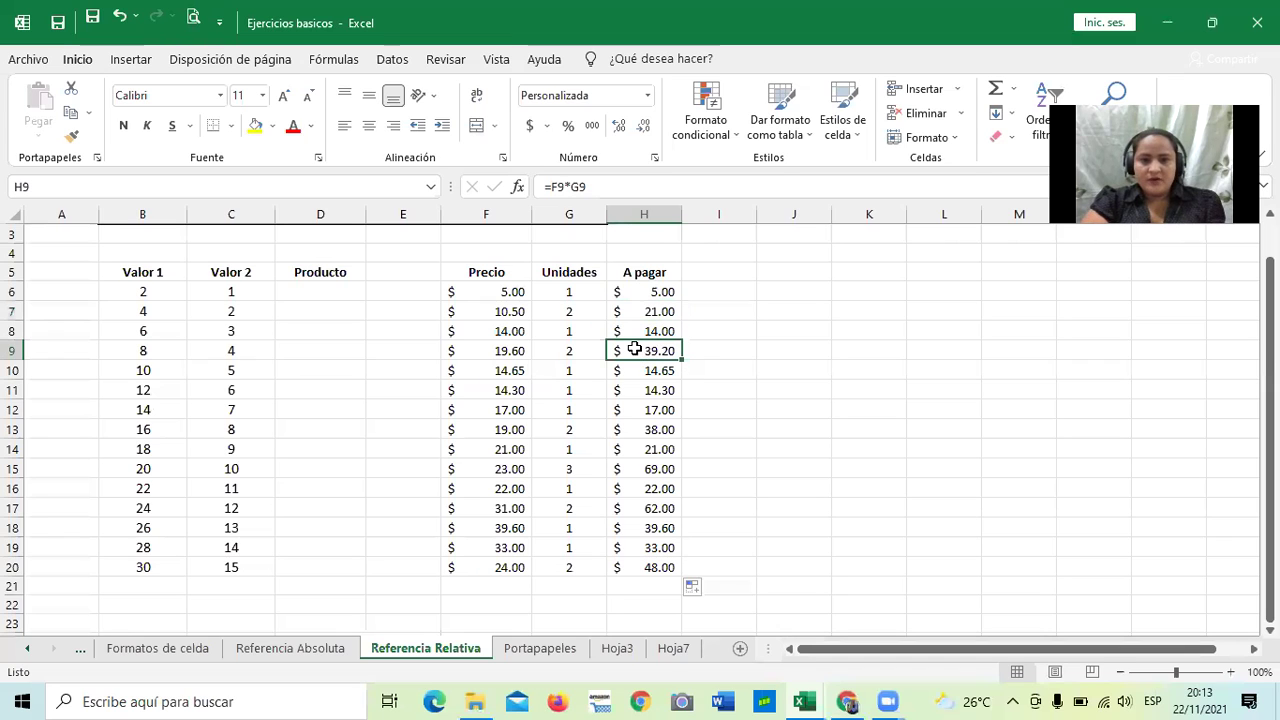
click(648, 449)
click(631, 292)
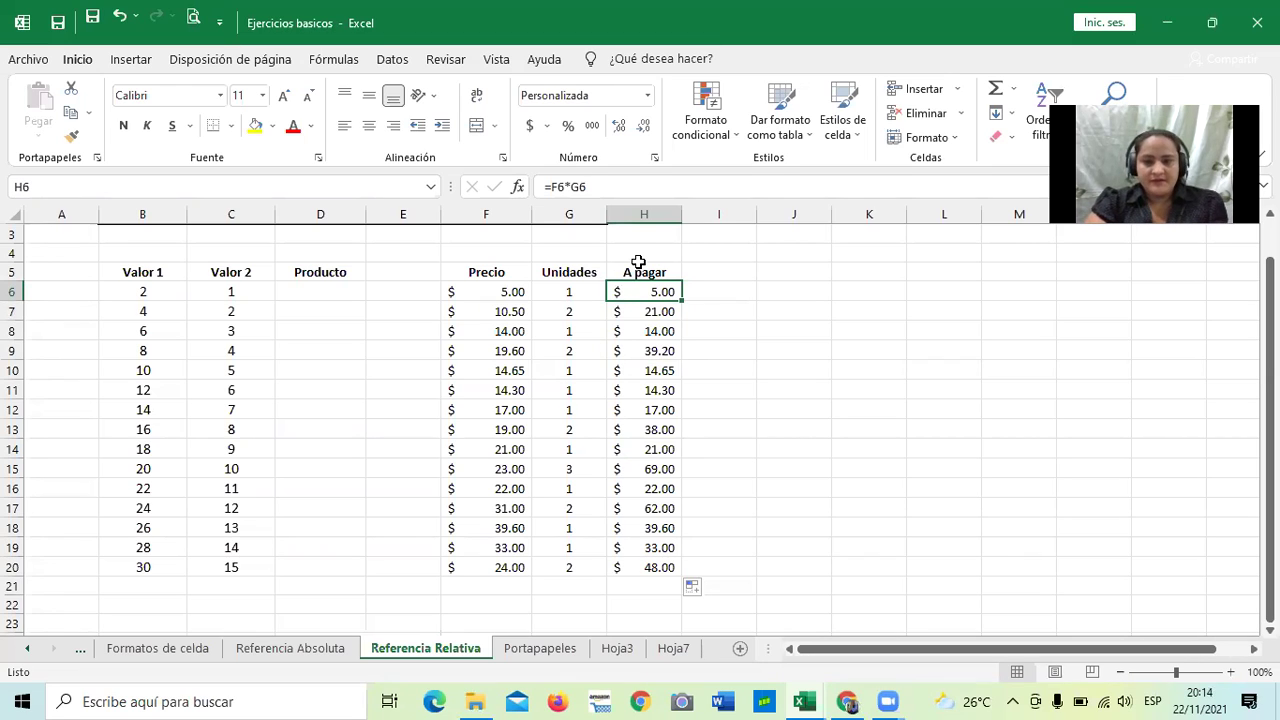
click(635, 411)
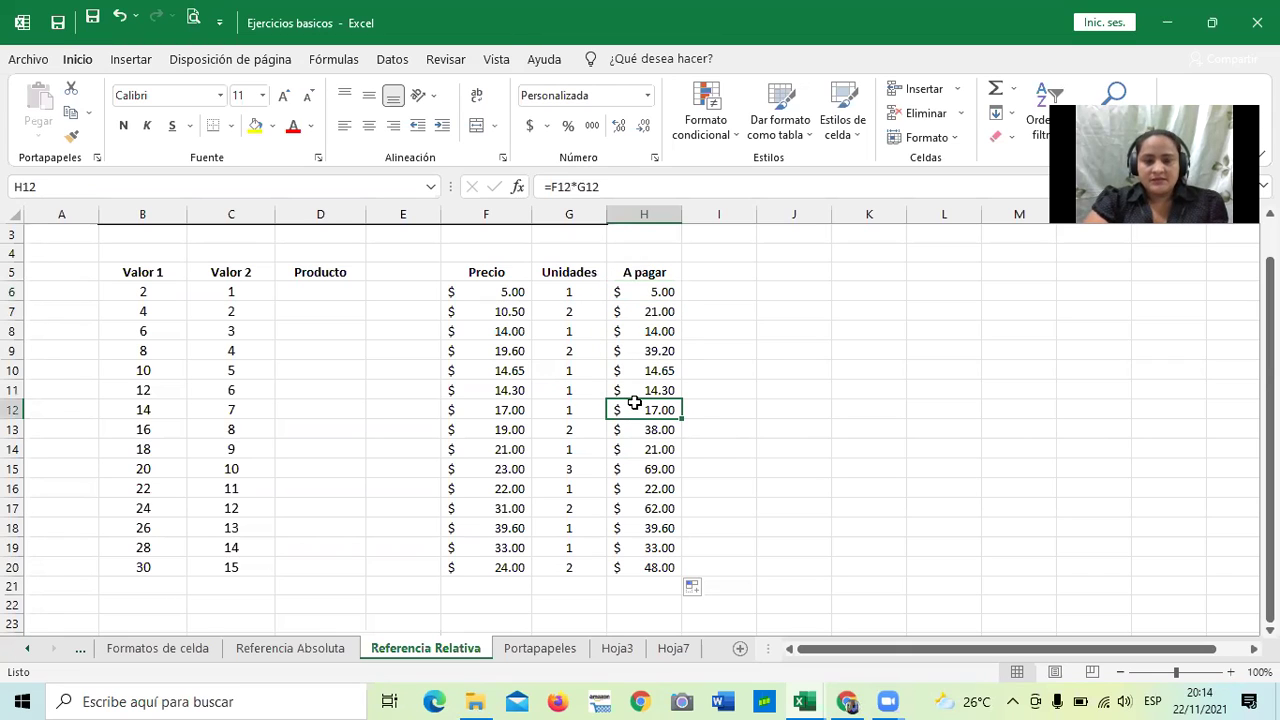
click(658, 503)
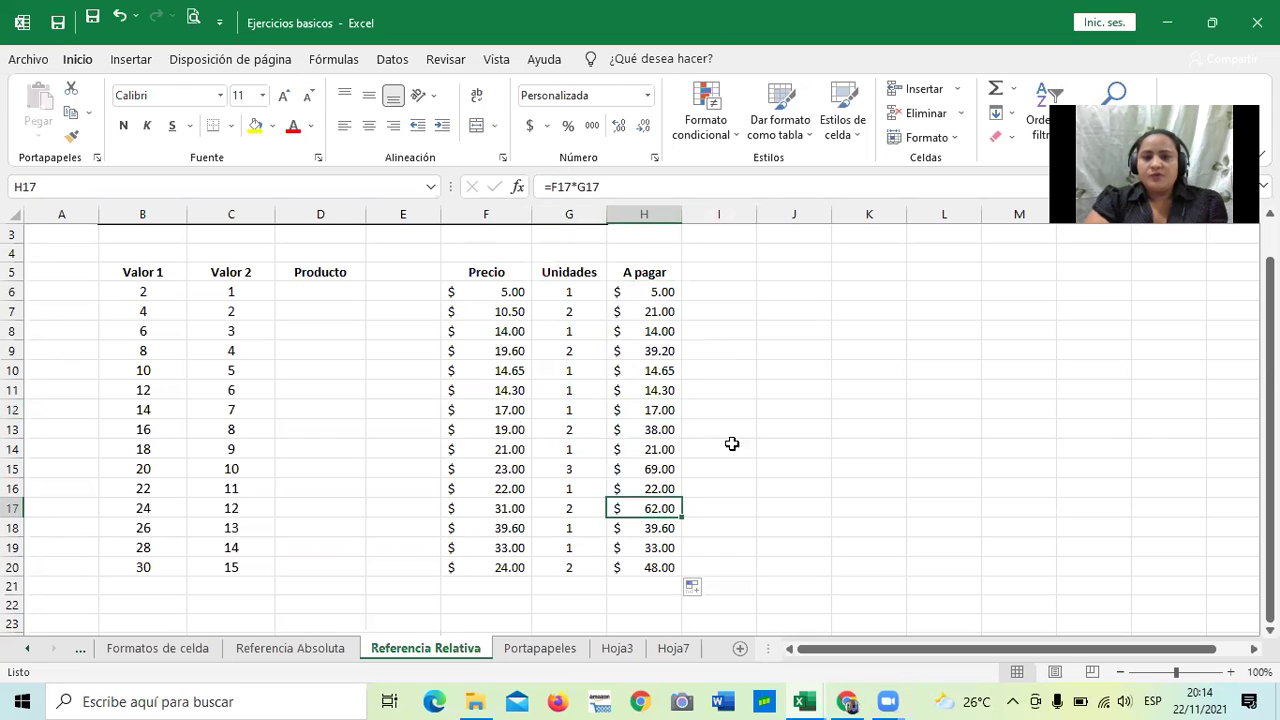
click(765, 447)
click(765, 373)
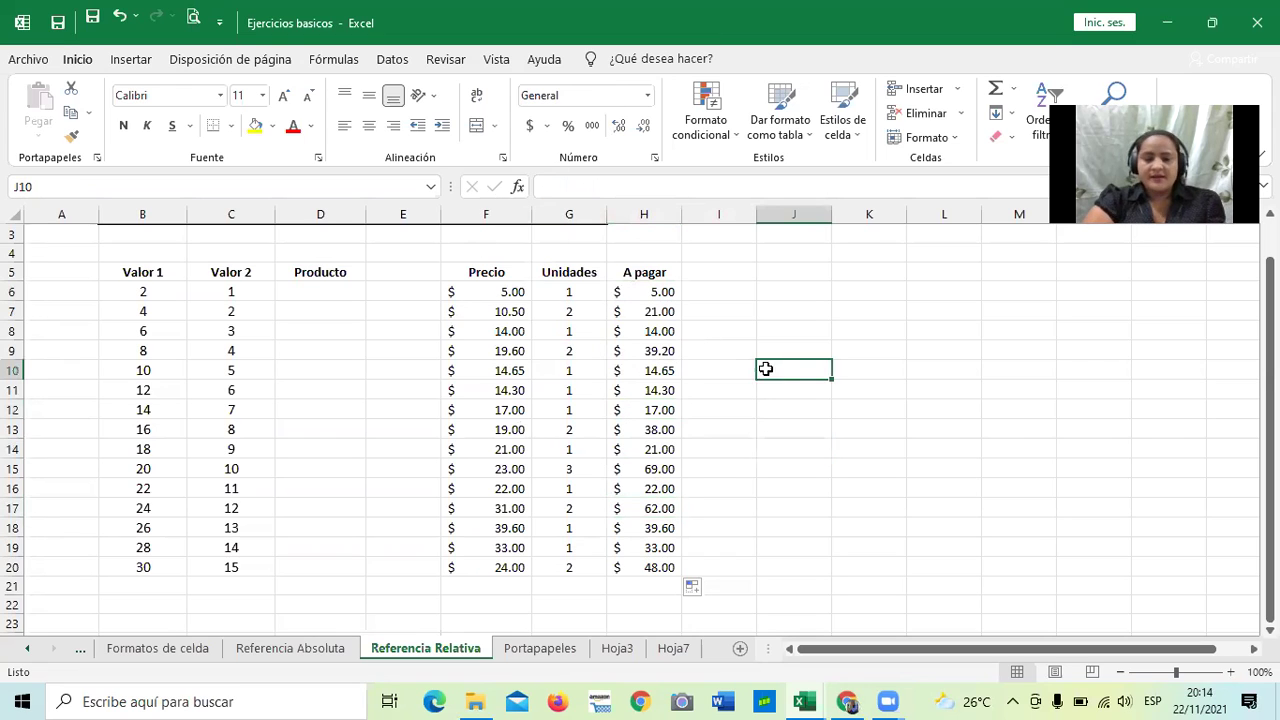
Show the Referencia Absoluta sheet and examine how the A pagar formula in D5 relates to the IVA rate in G5.
click(332, 649)
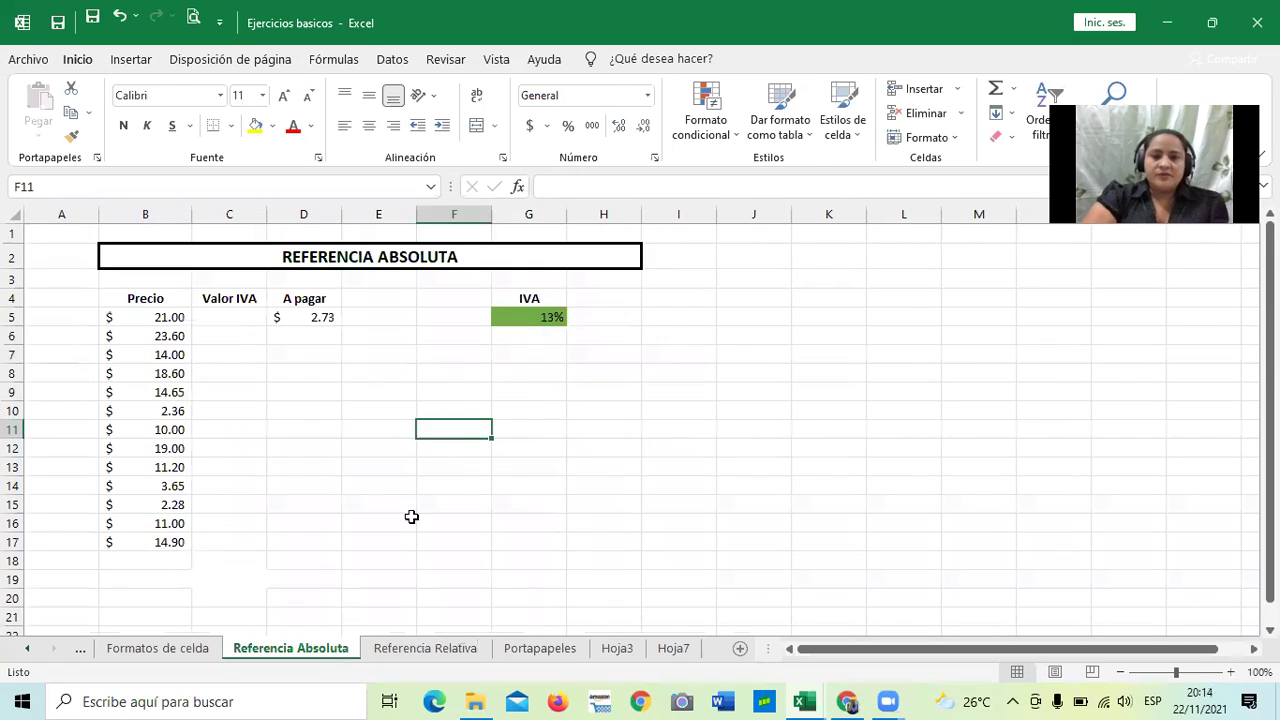
click(672, 397)
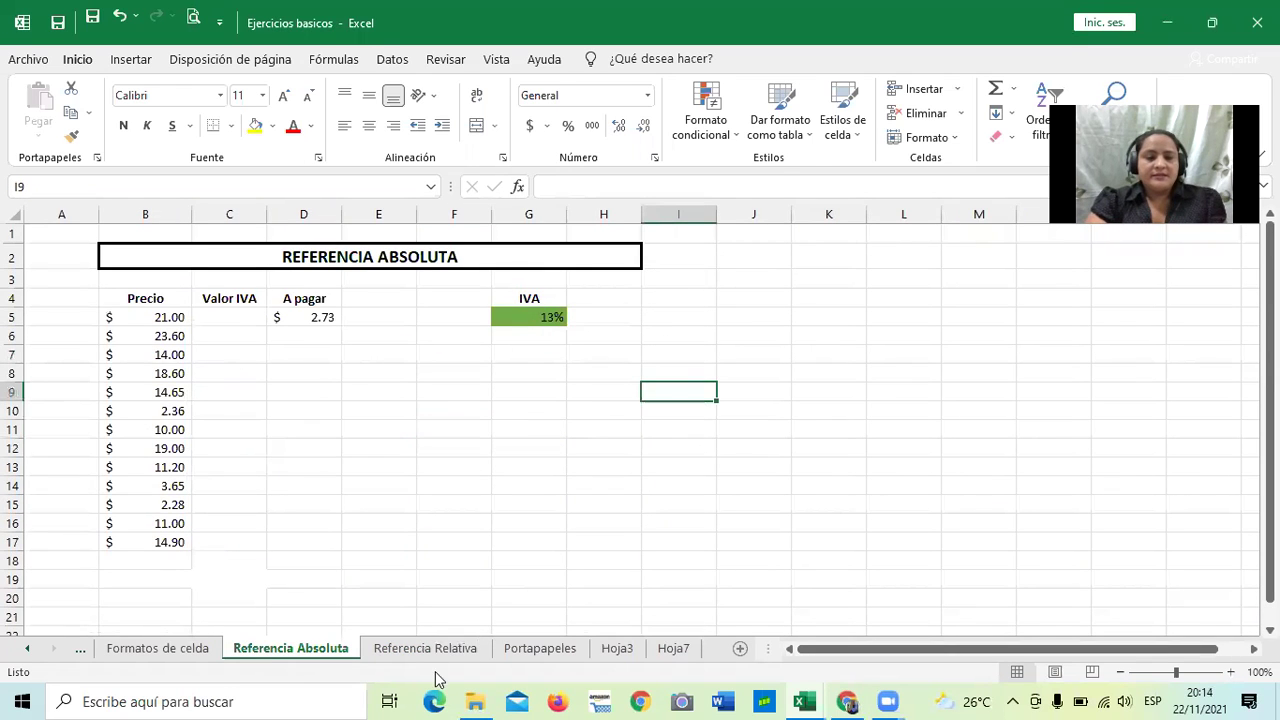
click(286, 313)
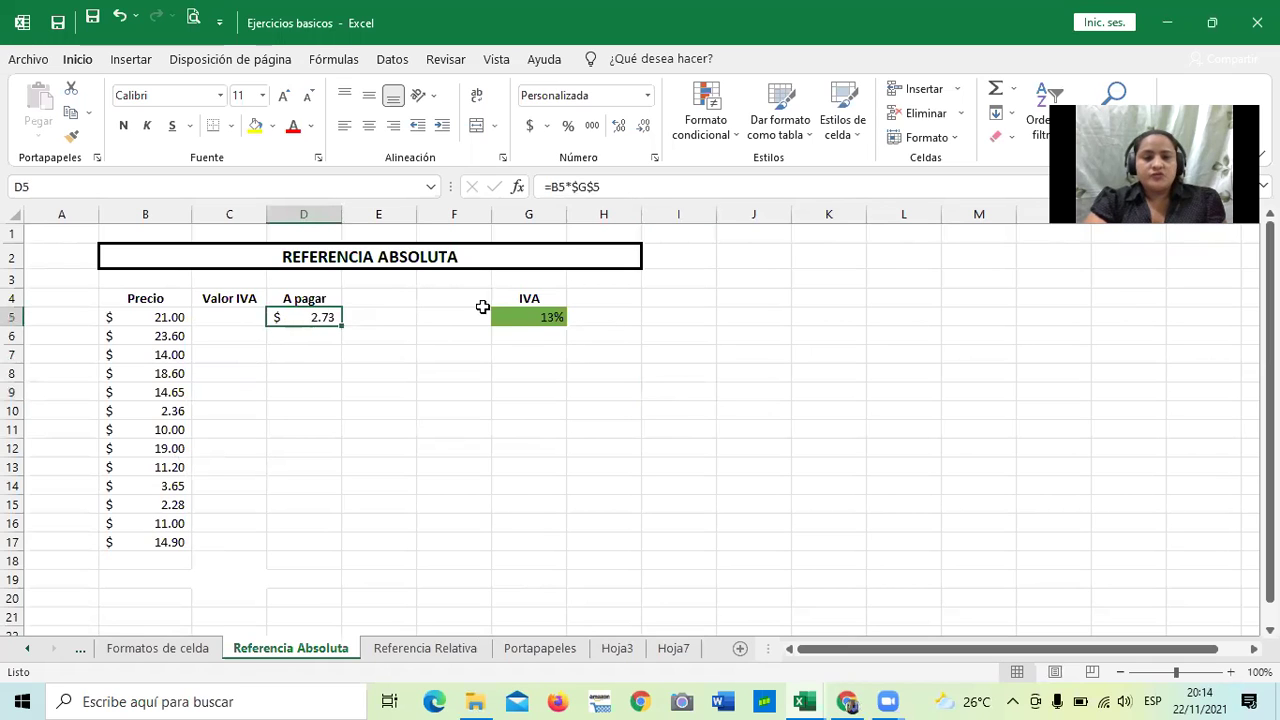
click(510, 318)
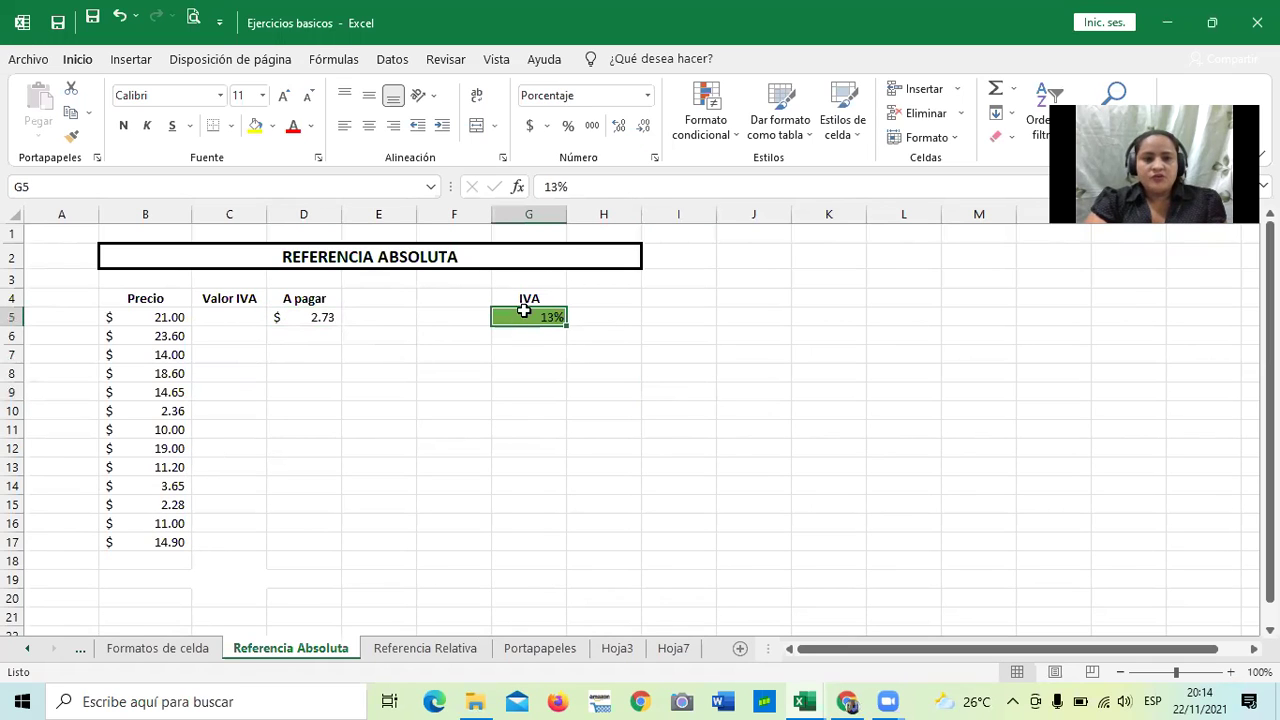
click(305, 317)
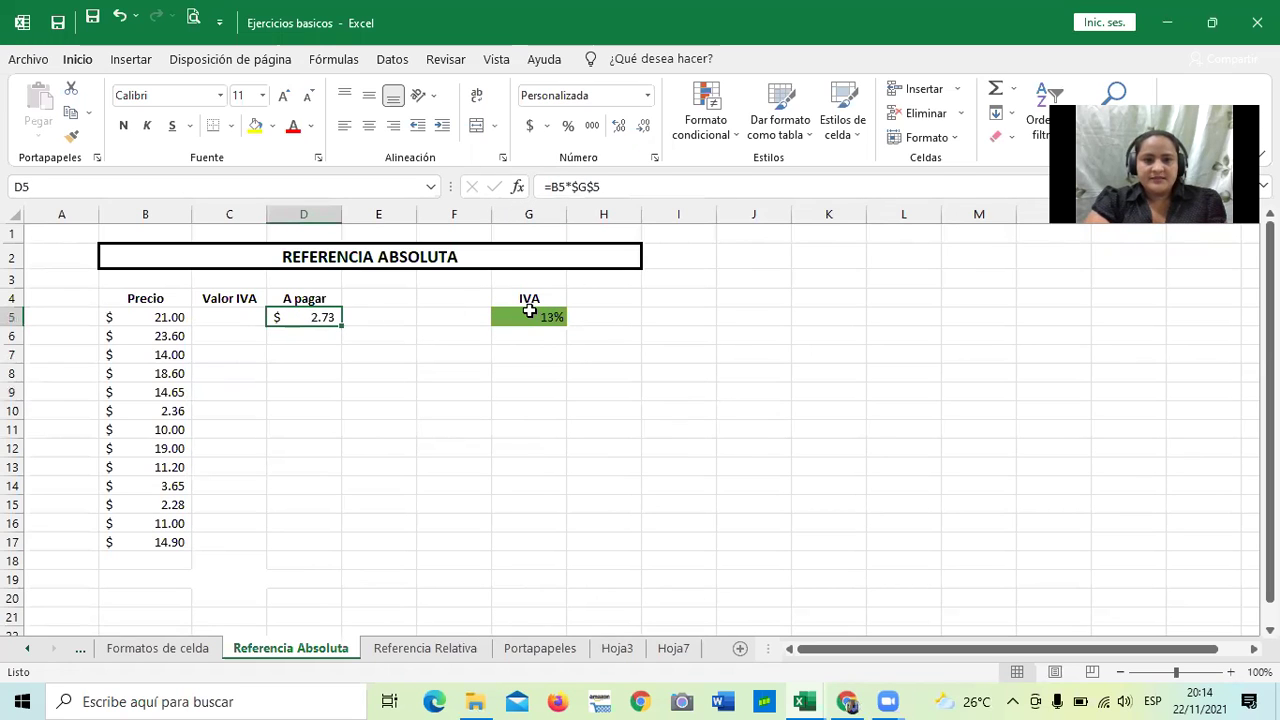
click(528, 317)
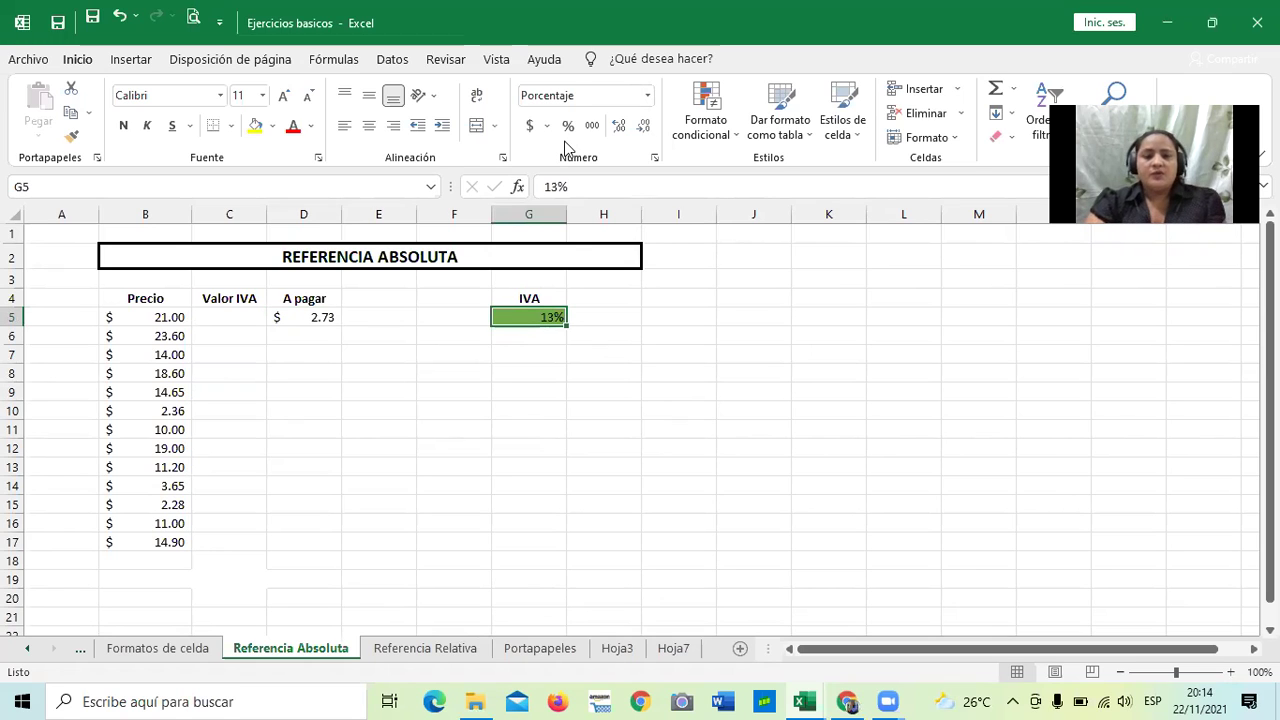
click(606, 428)
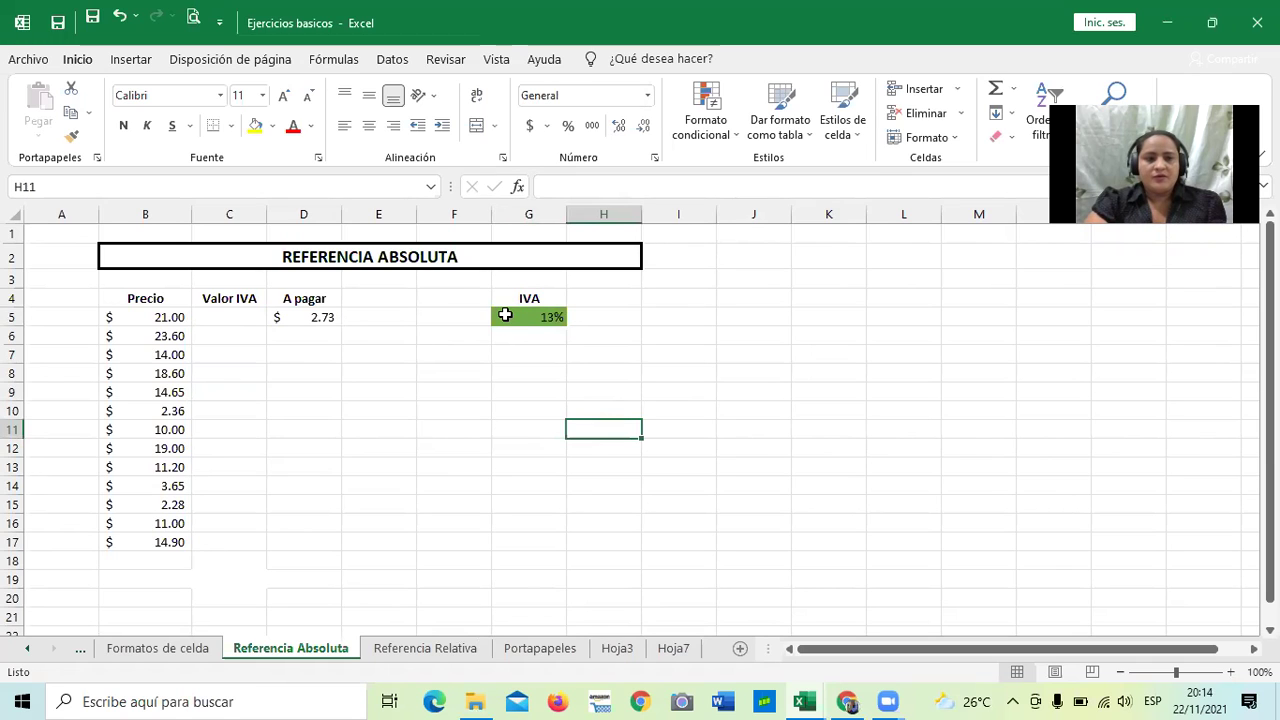
click(505, 315)
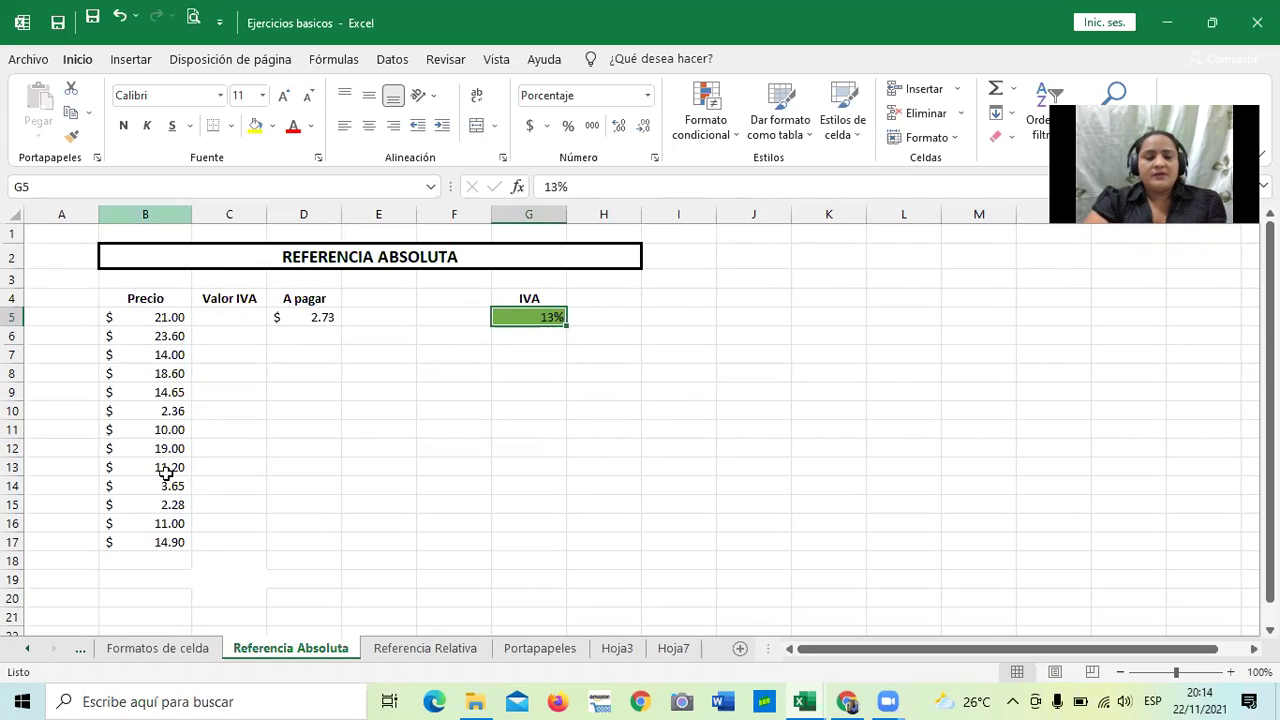
click(282, 317)
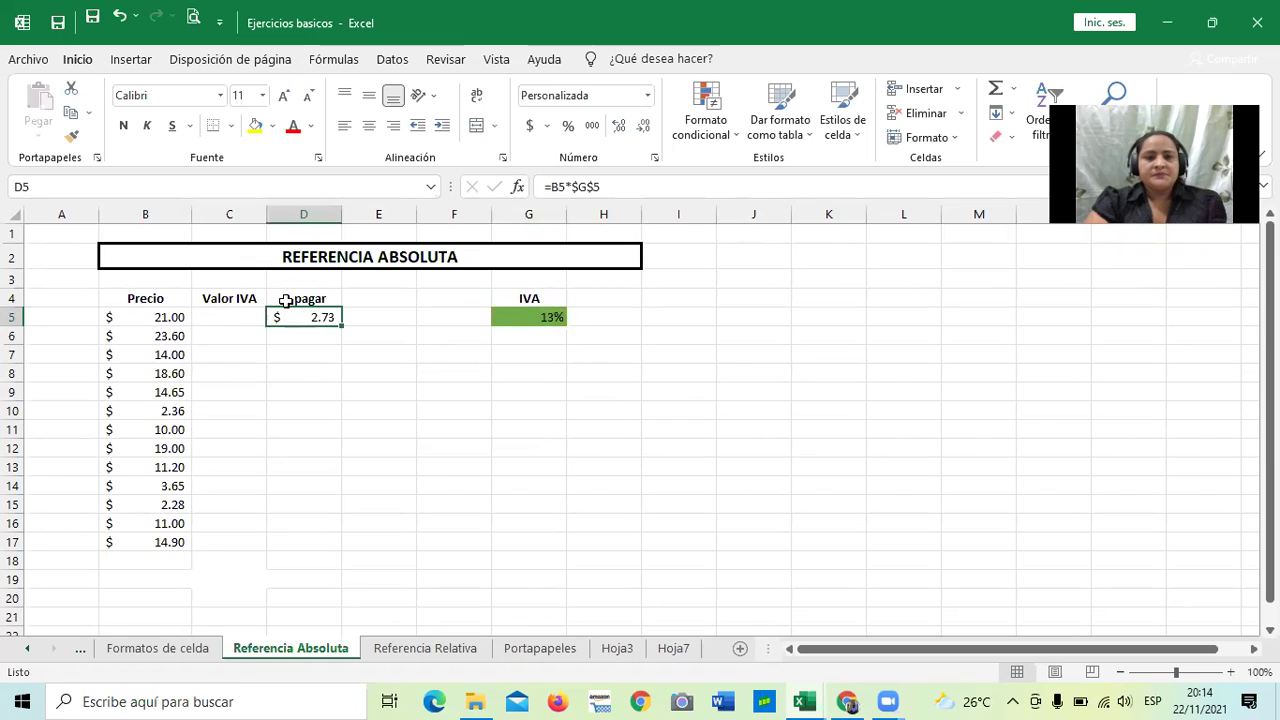
click(358, 409)
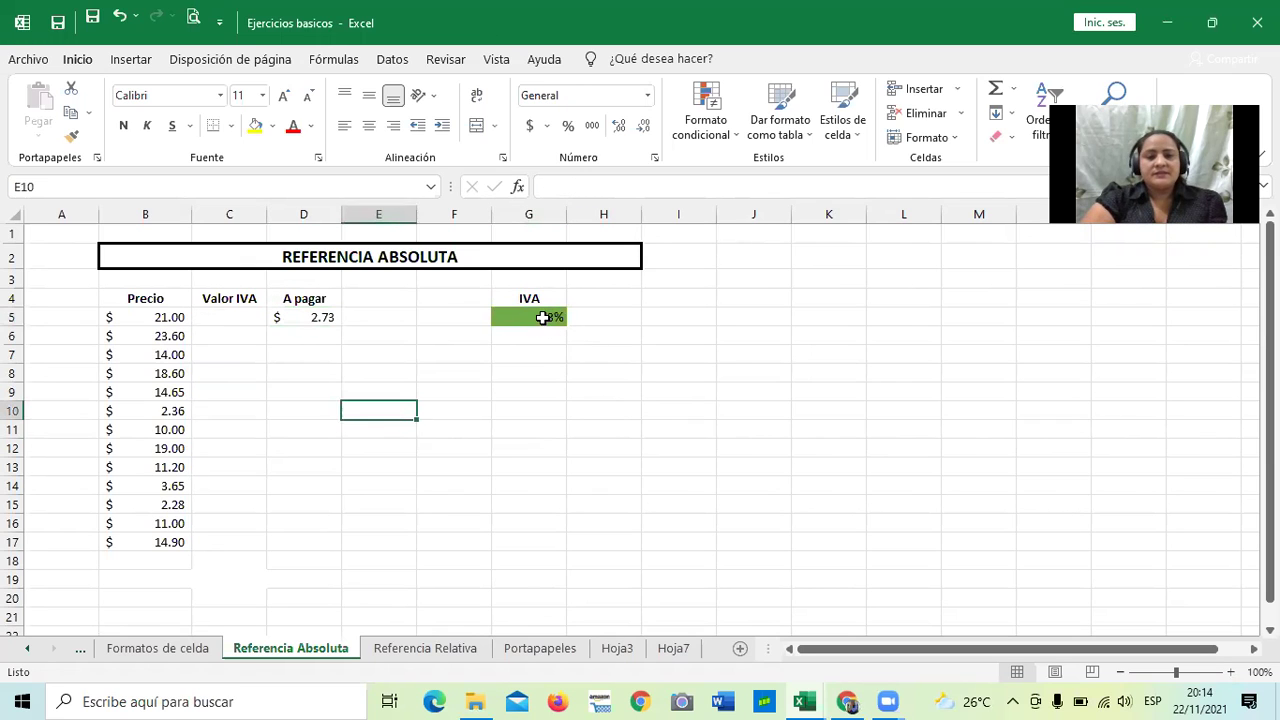
Examine how the A pagar formula in D5 combines the price in B5 with the absolute reference to the IVA rate in G5.
click(542, 317)
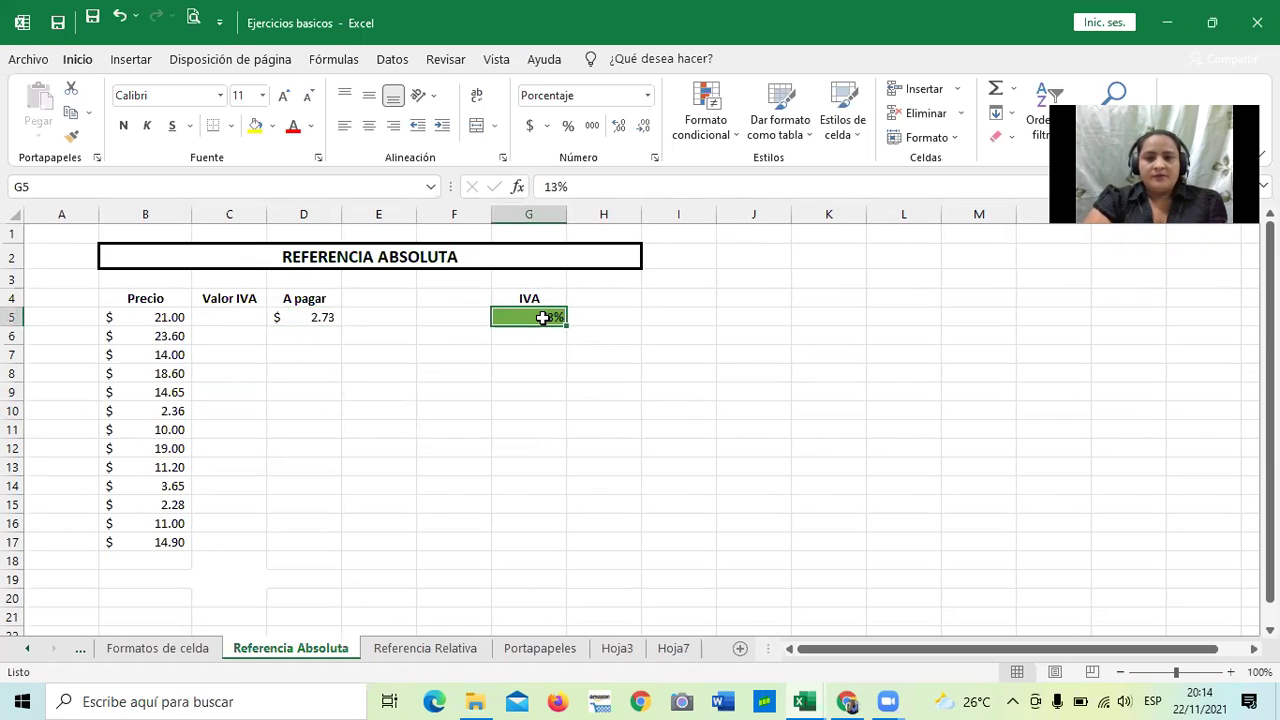
click(522, 425)
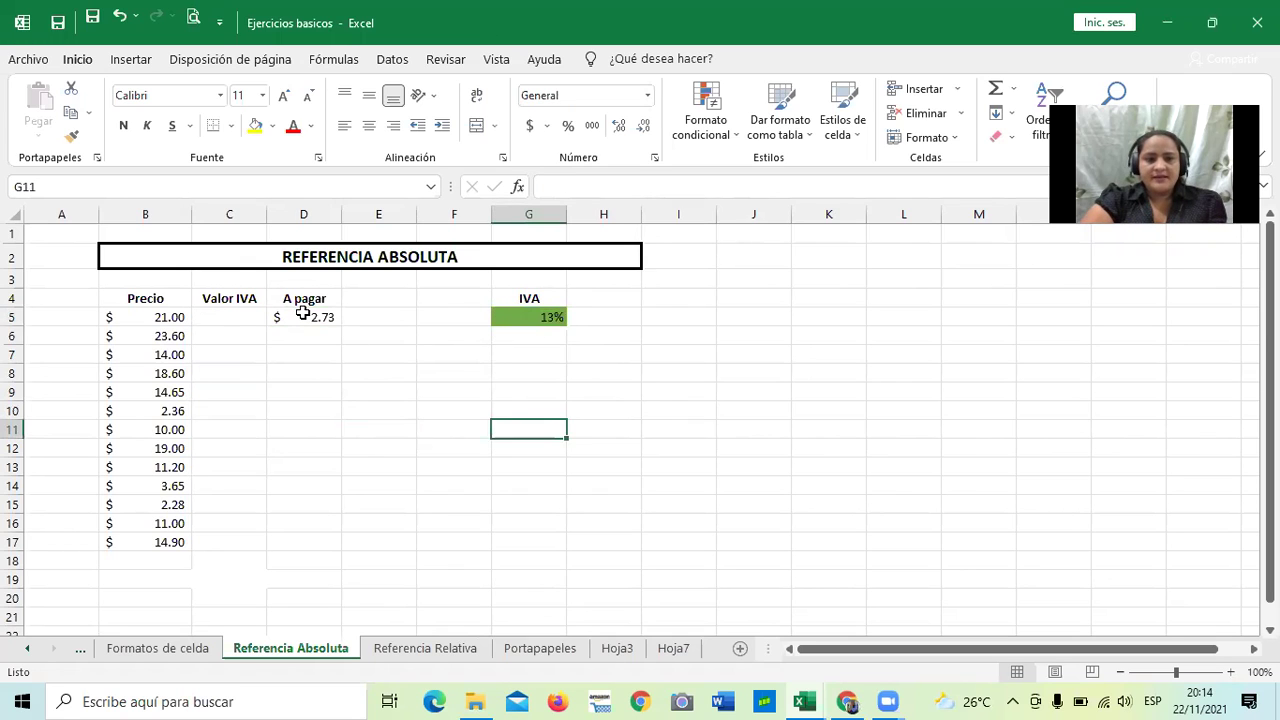
click(303, 314)
click(531, 316)
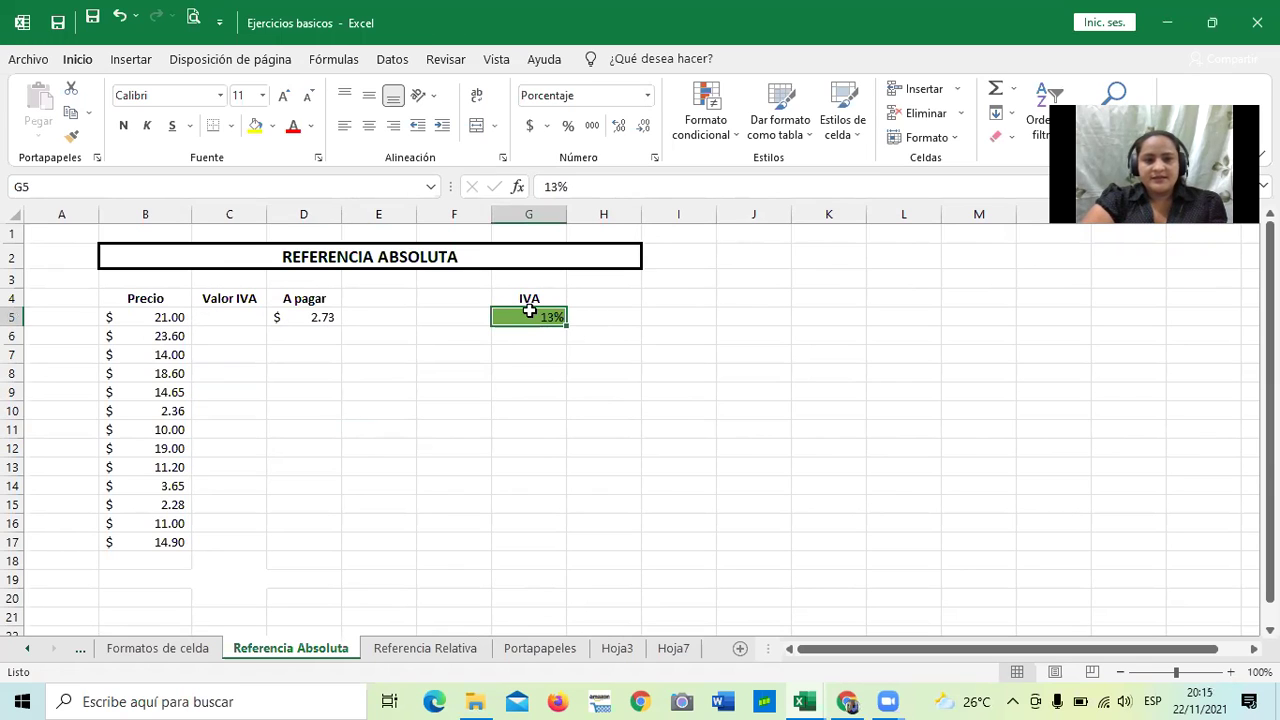
click(331, 314)
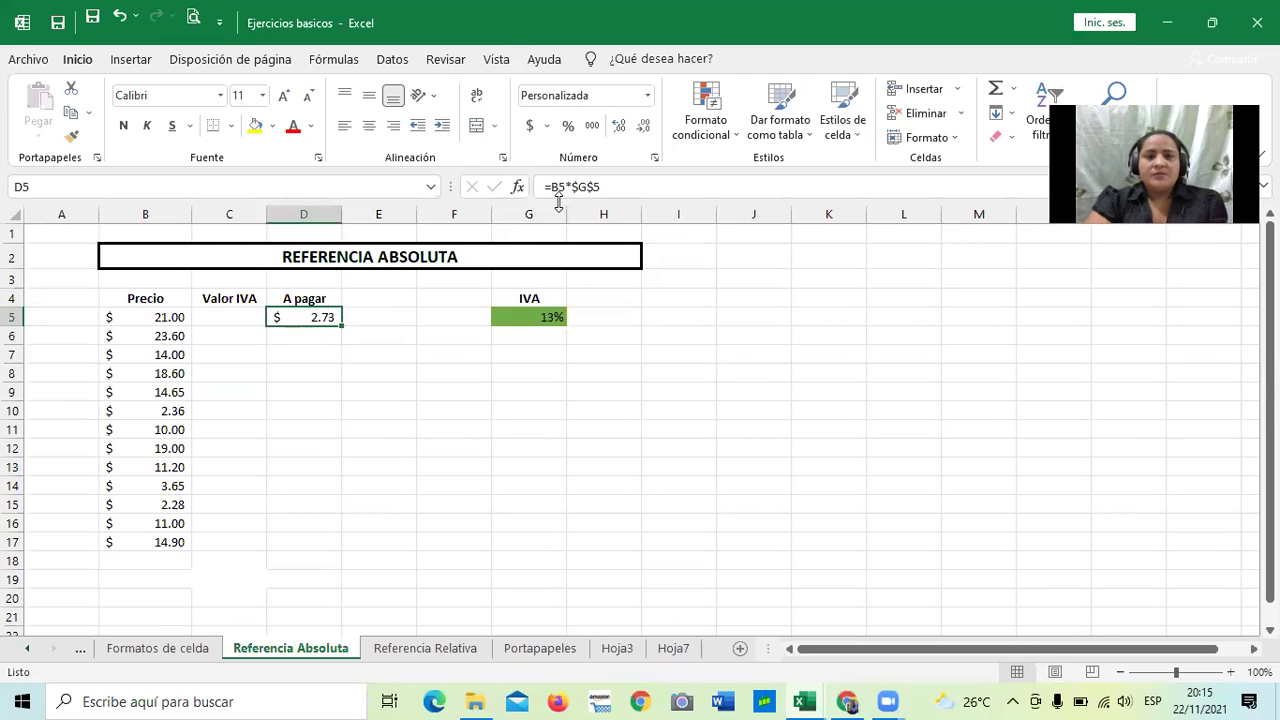
click(673, 187)
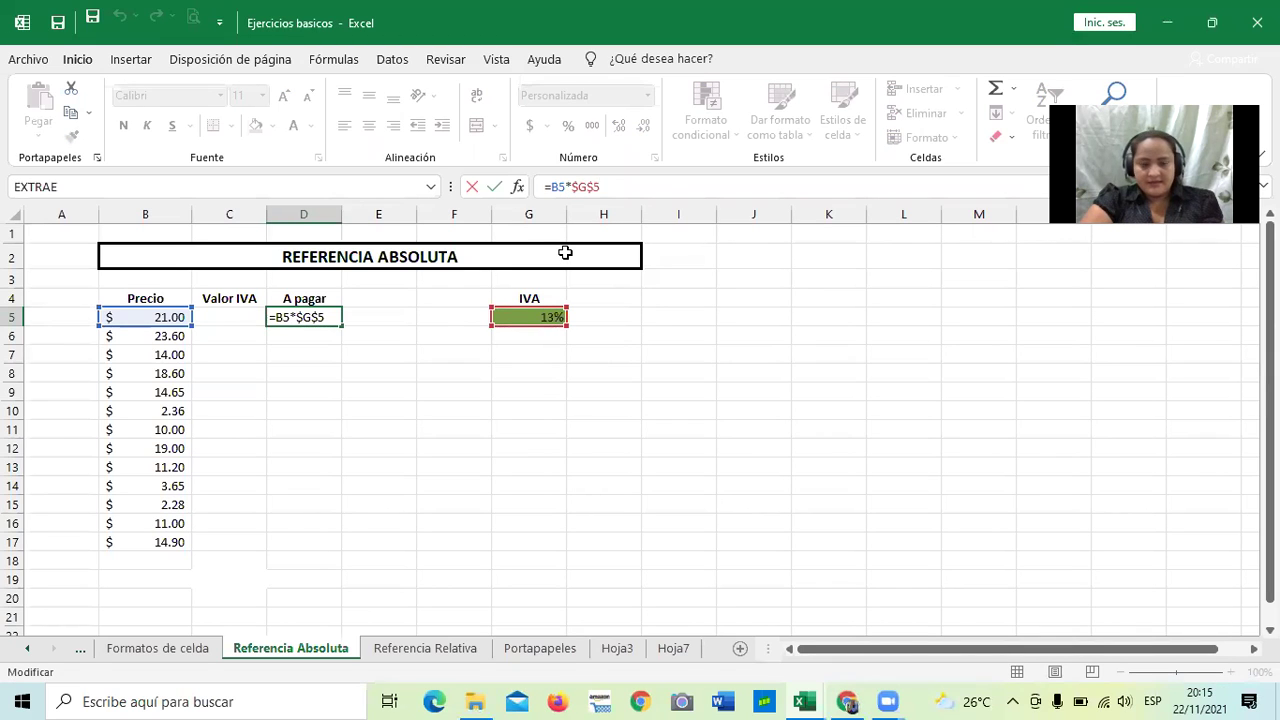
click(366, 391)
Copy the absolute-reference formula in D5 down through D17 with autofill and check the copies against the prices and the IVA rate.
click(312, 320)
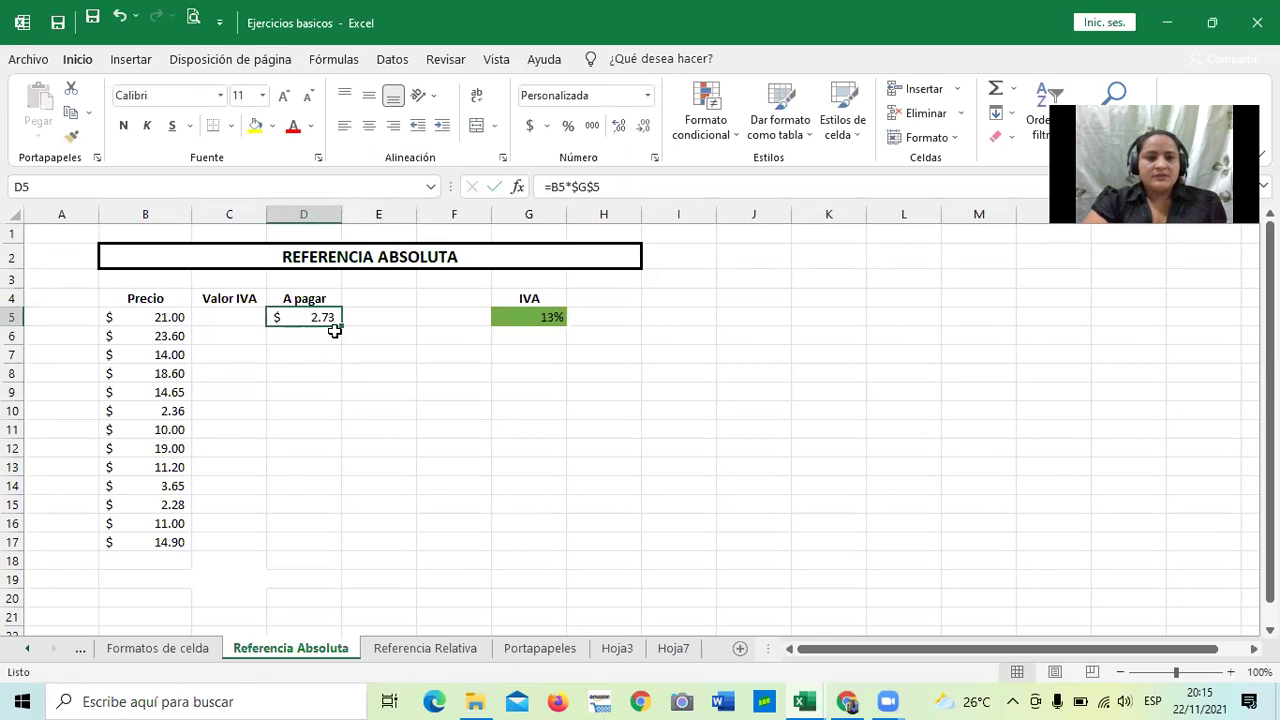
drag(341, 327, 334, 550)
click(420, 528)
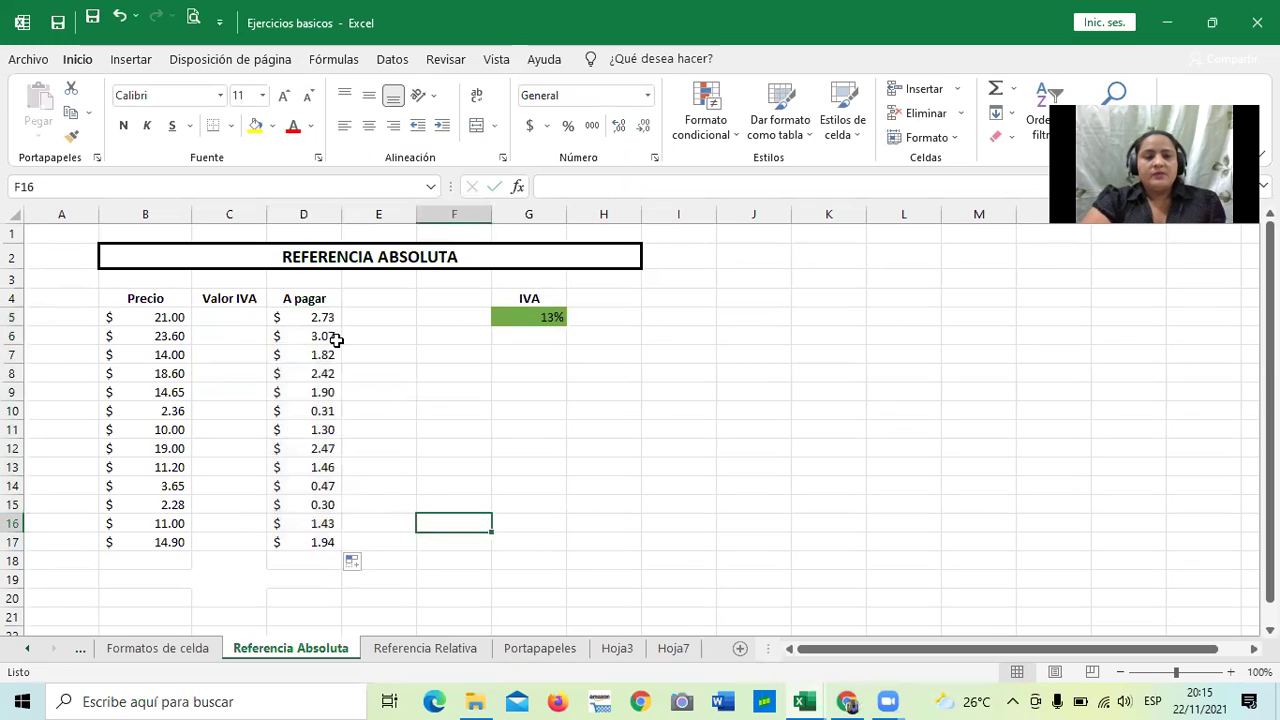
click(160, 317)
click(175, 472)
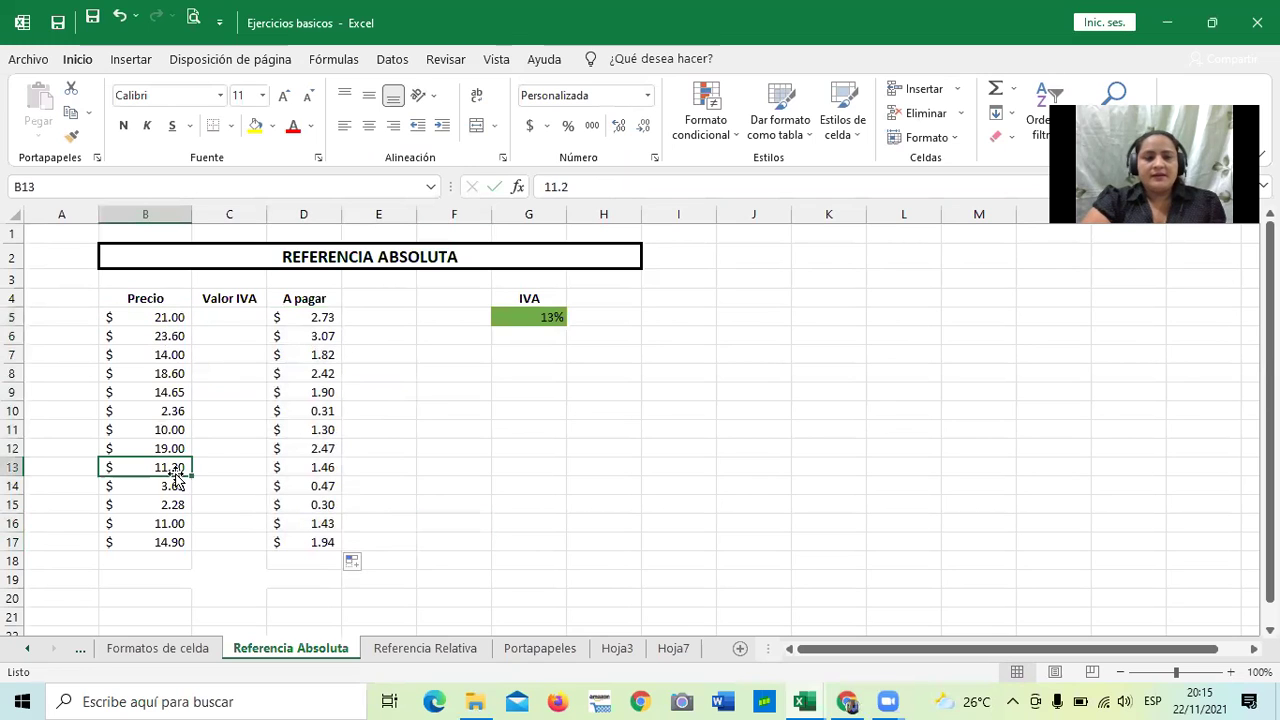
click(308, 540)
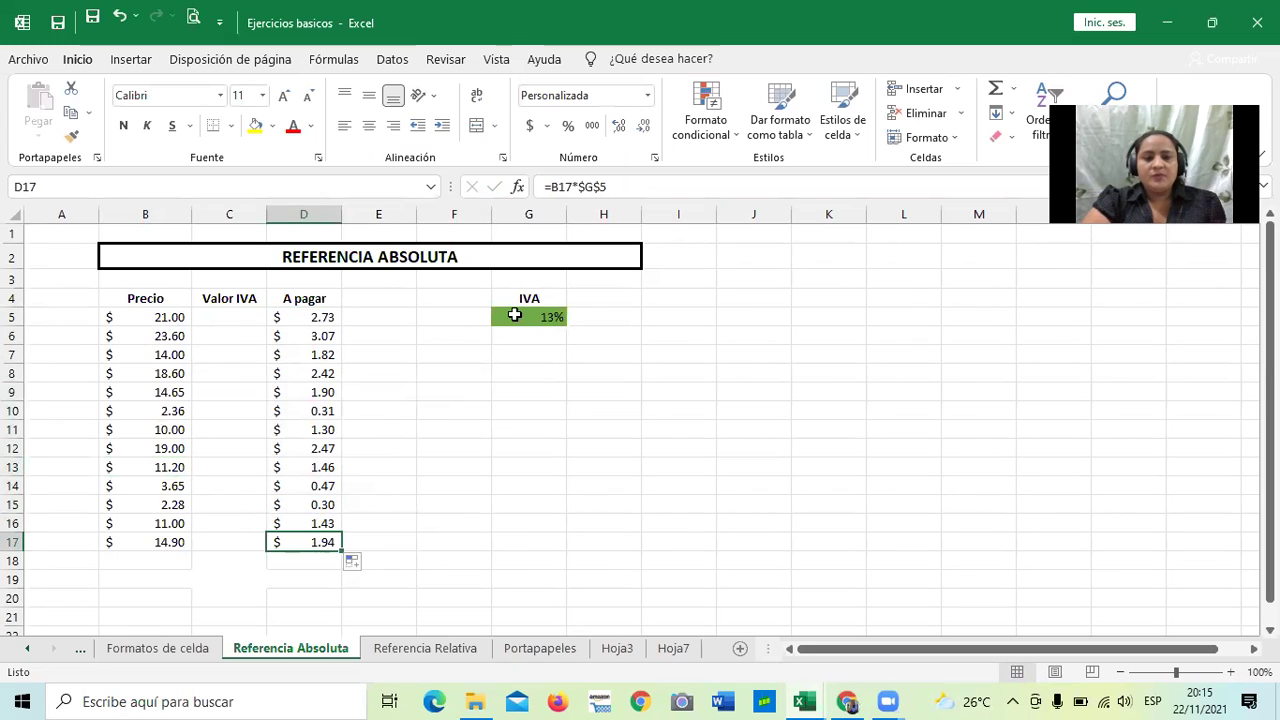
click(514, 316)
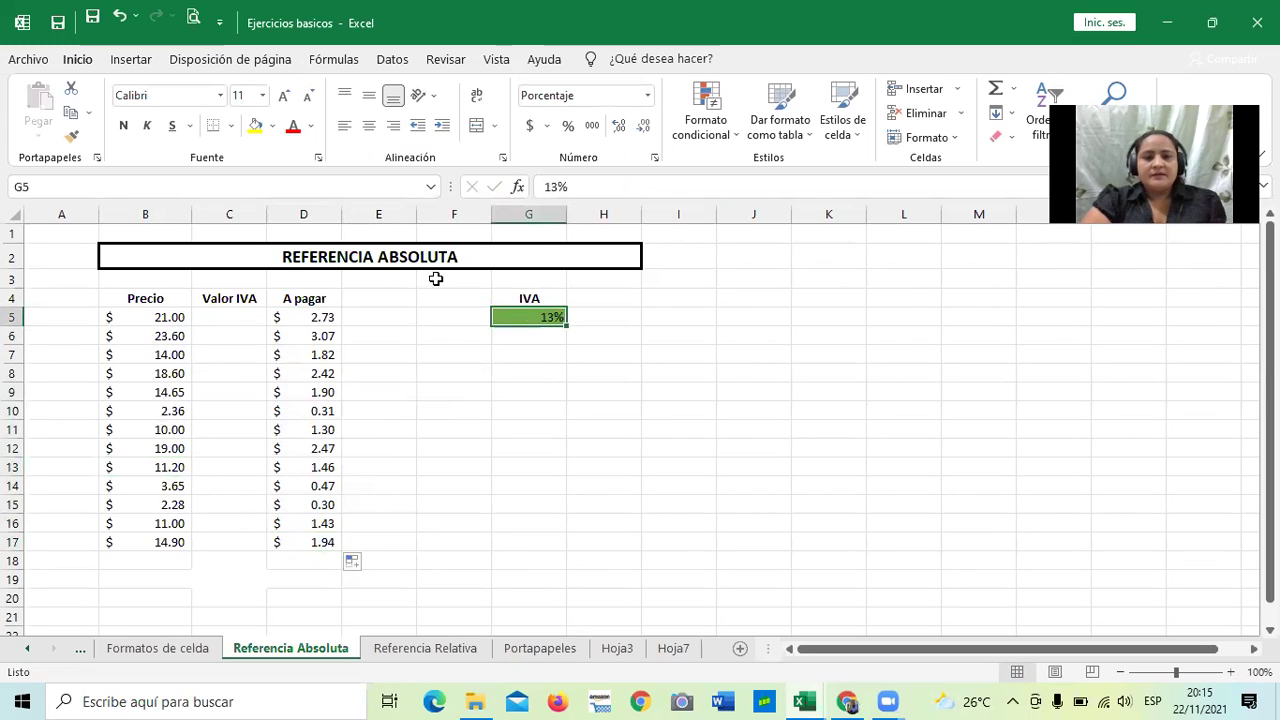
click(318, 316)
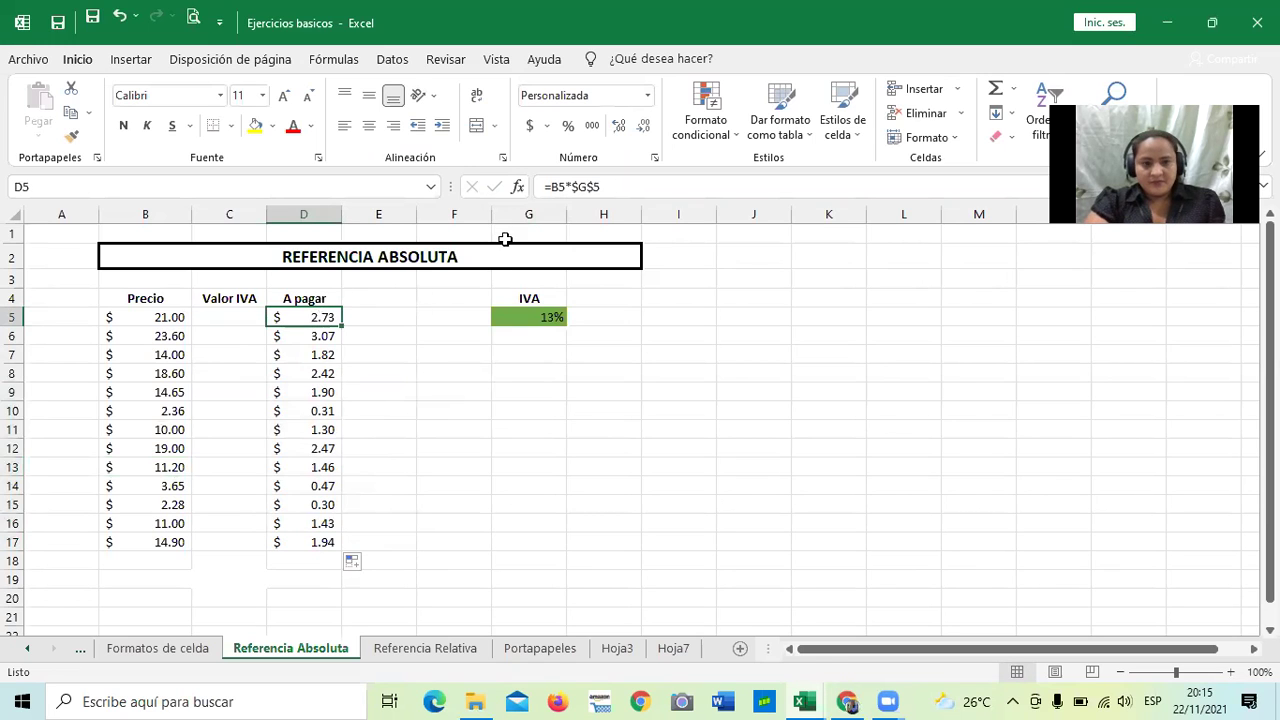
Clear the copied A pagar formulas from D6:D17, keeping only the formula in D5.
drag(297, 335, 325, 540)
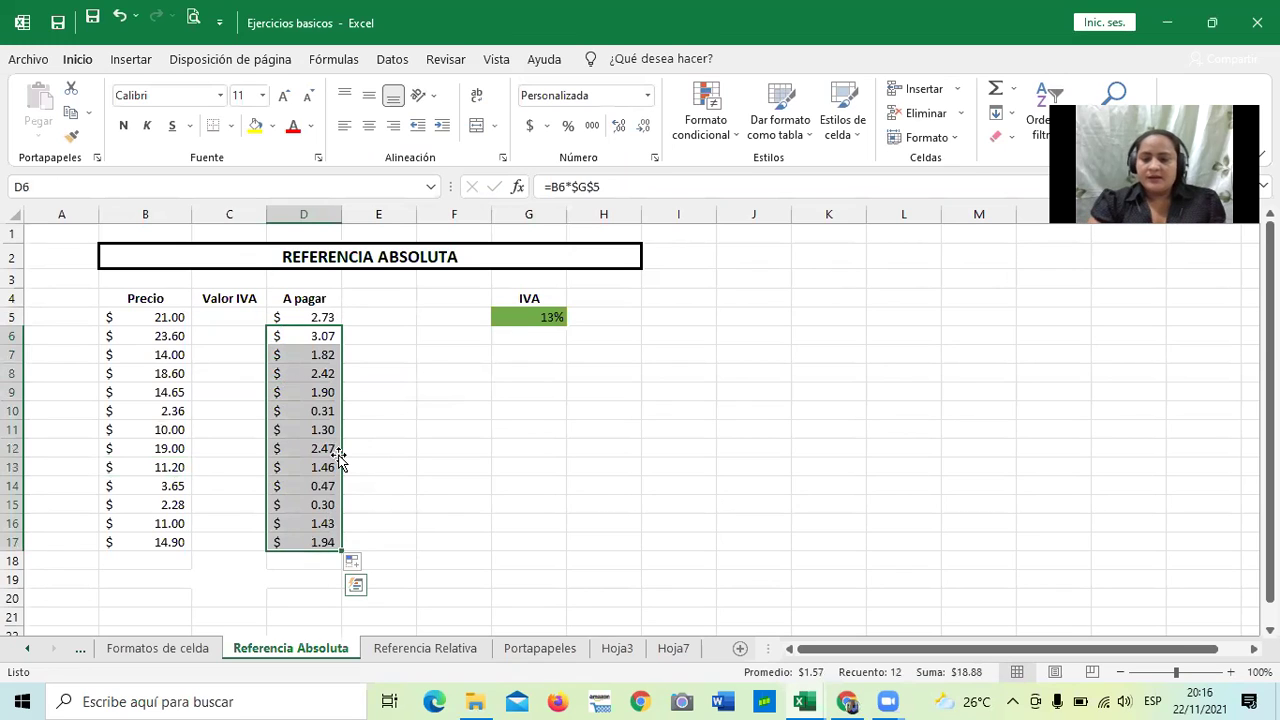
key(Num_Lock)
key(Num_Lock)
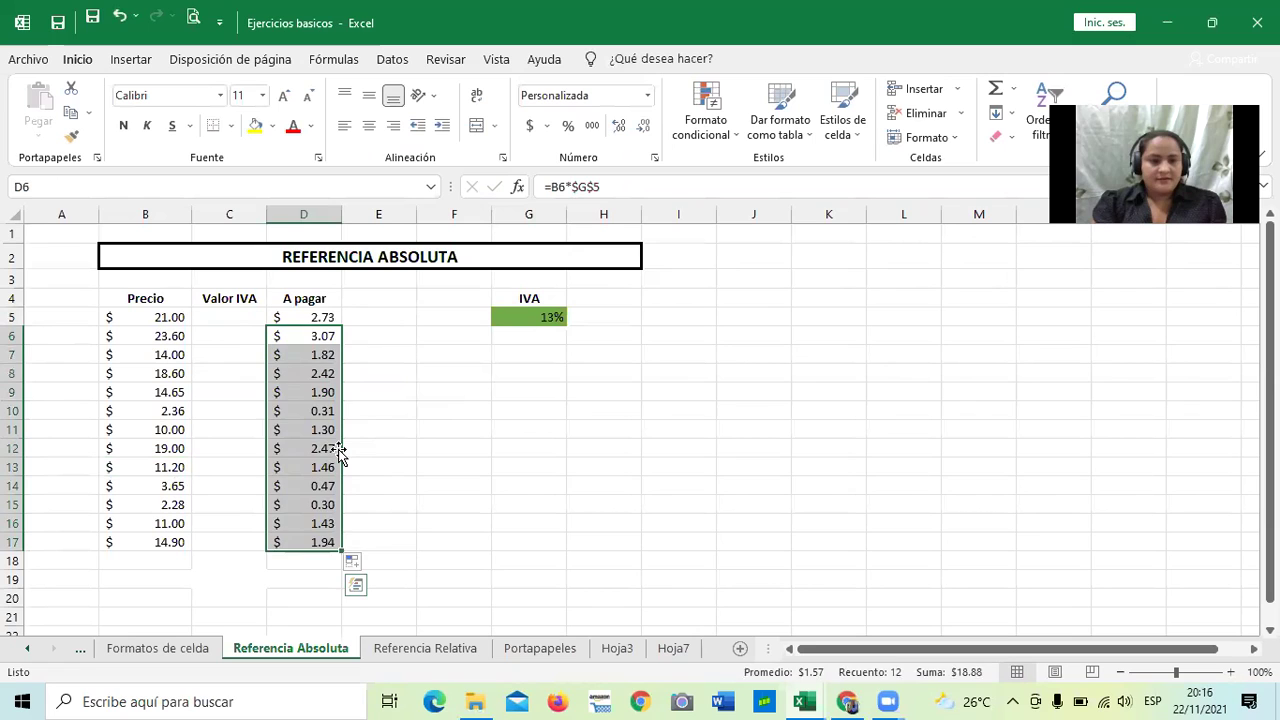
key(Delete)
click(424, 461)
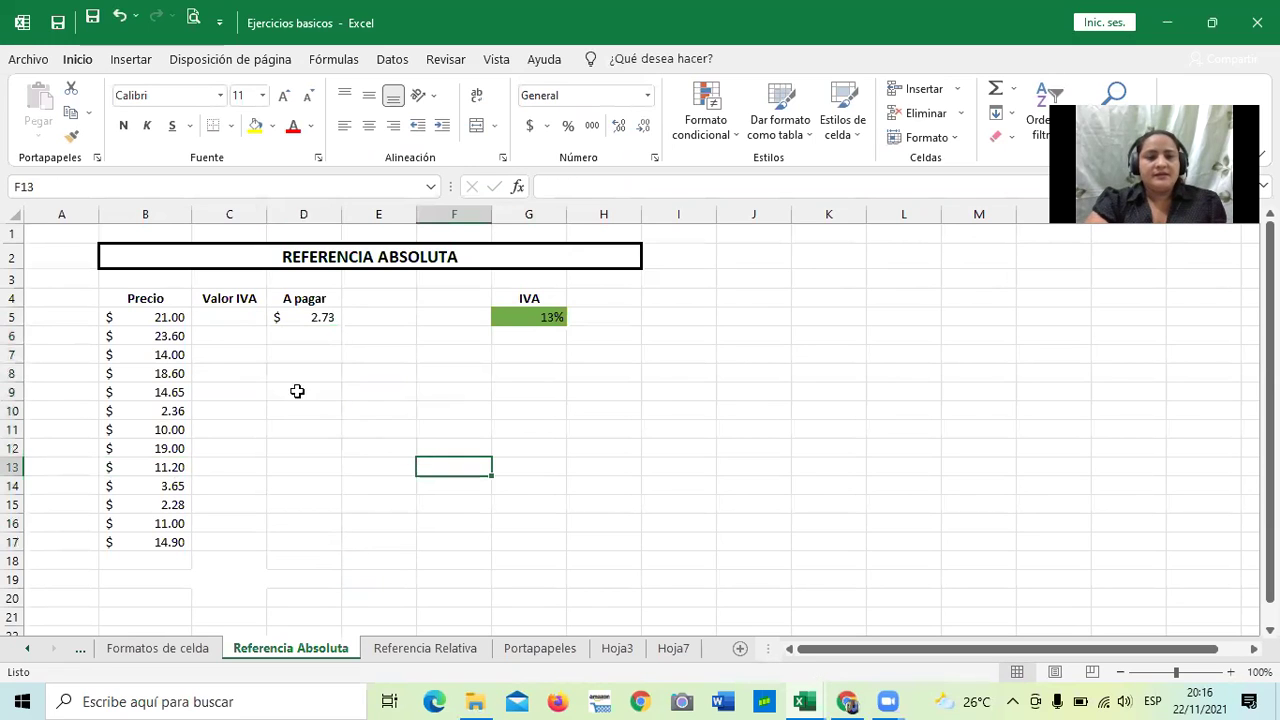
Make the IVA reference in the D5 formula relative, so that it is =B5*G5.
click(319, 302)
click(316, 313)
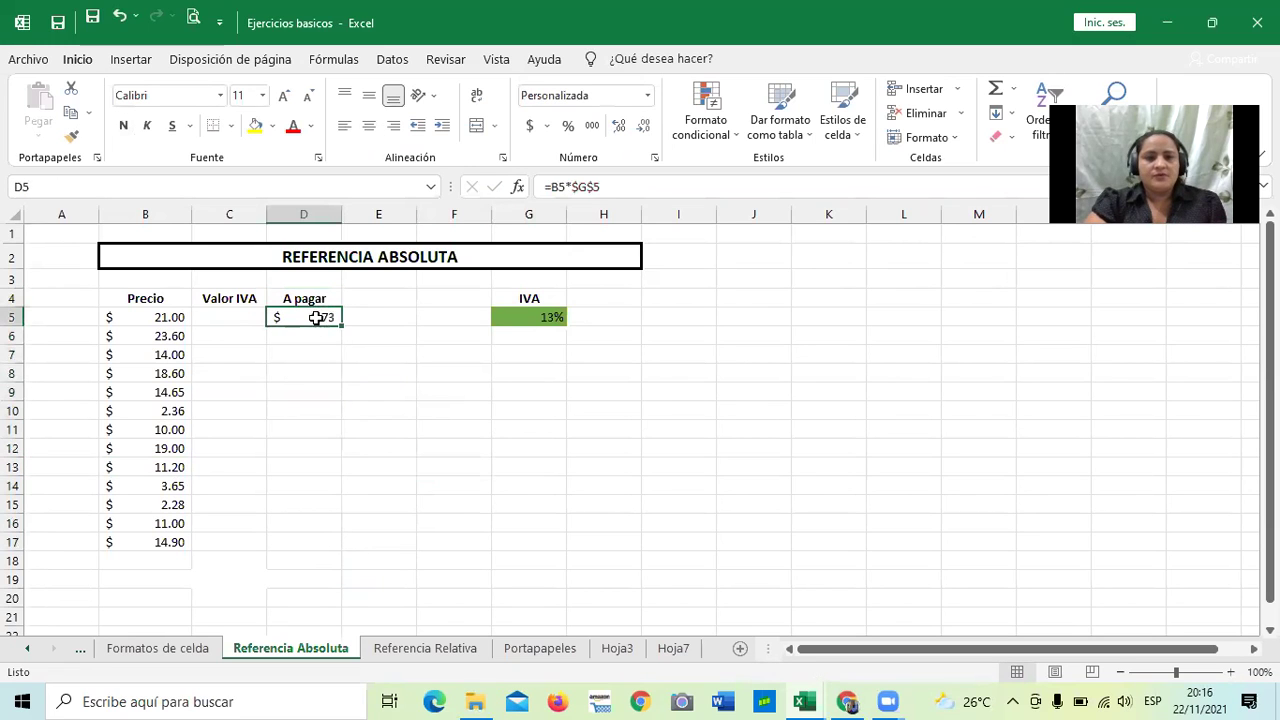
click(674, 188)
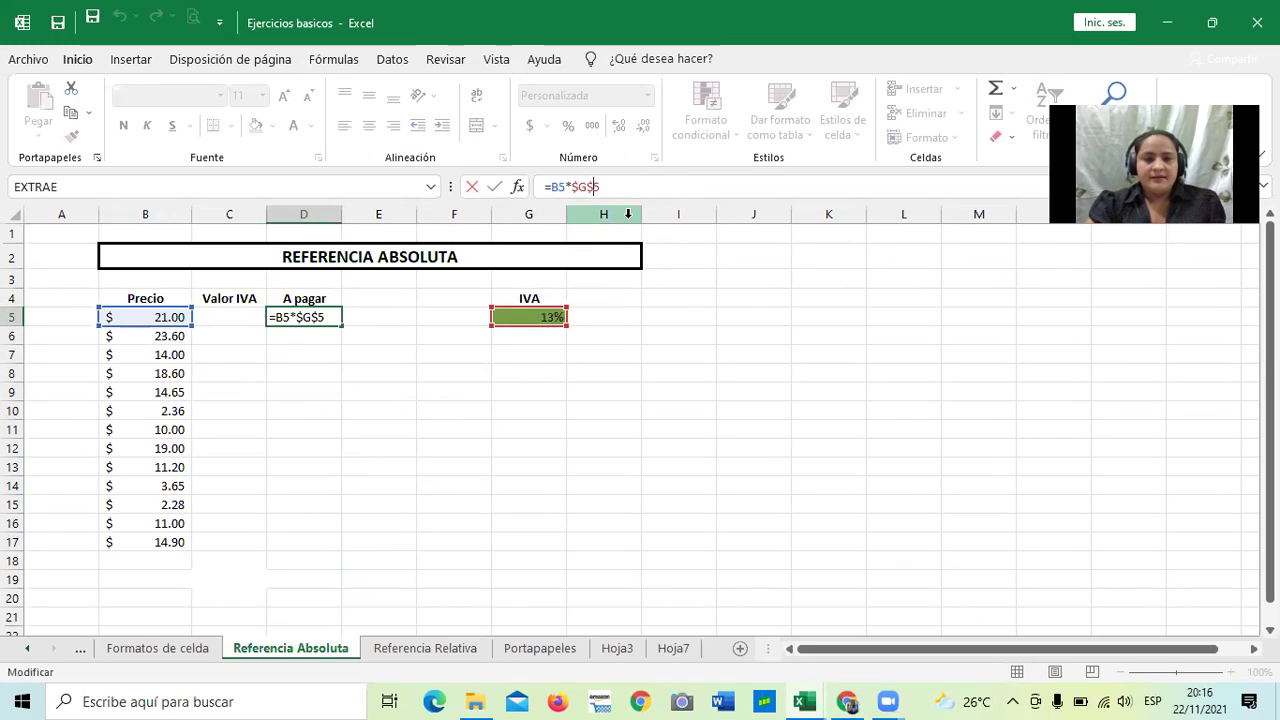
key(F4)
key(F4)
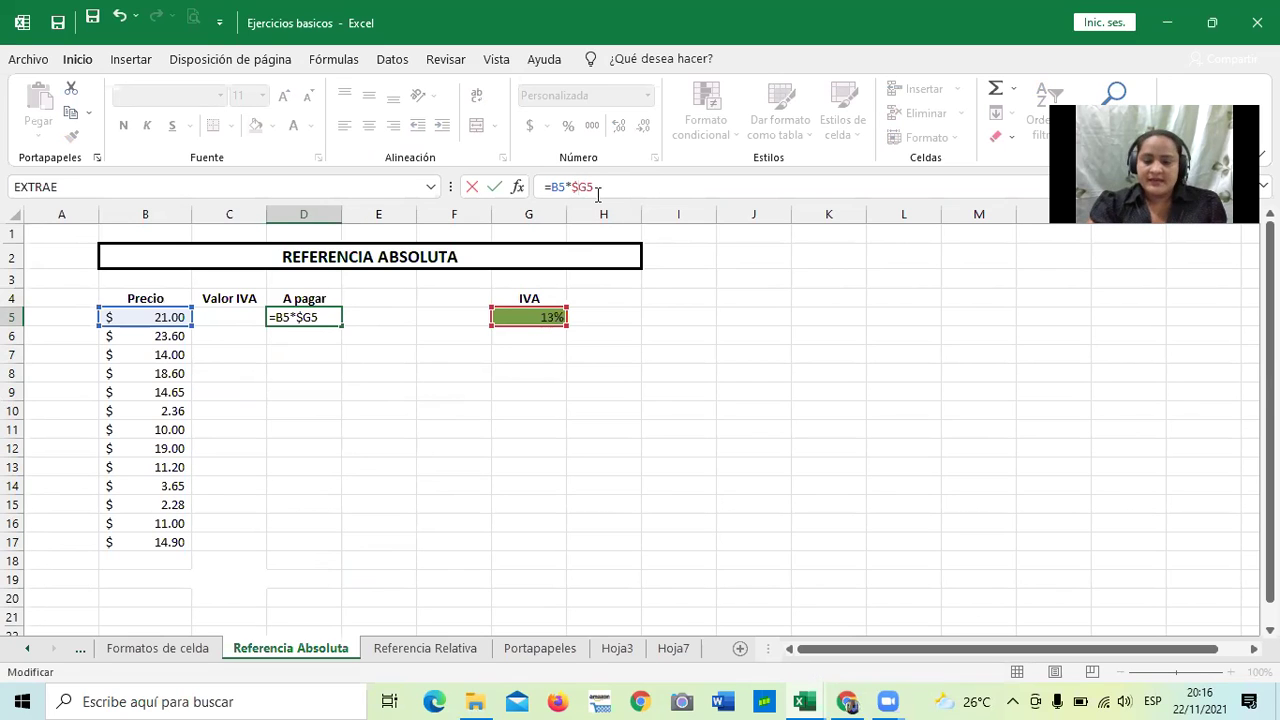
key(F4)
key(Return)
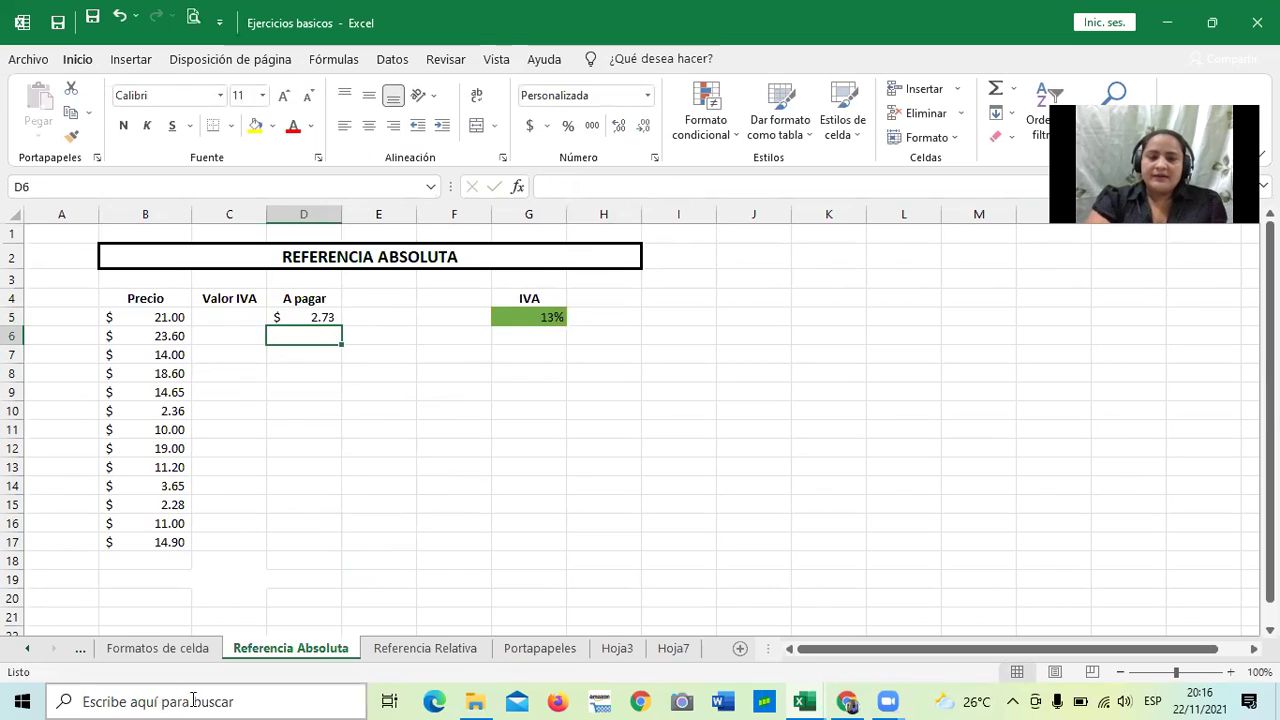
Copy the relative-reference formula in D5 down the A pagar column through D17 with autofill.
click(313, 315)
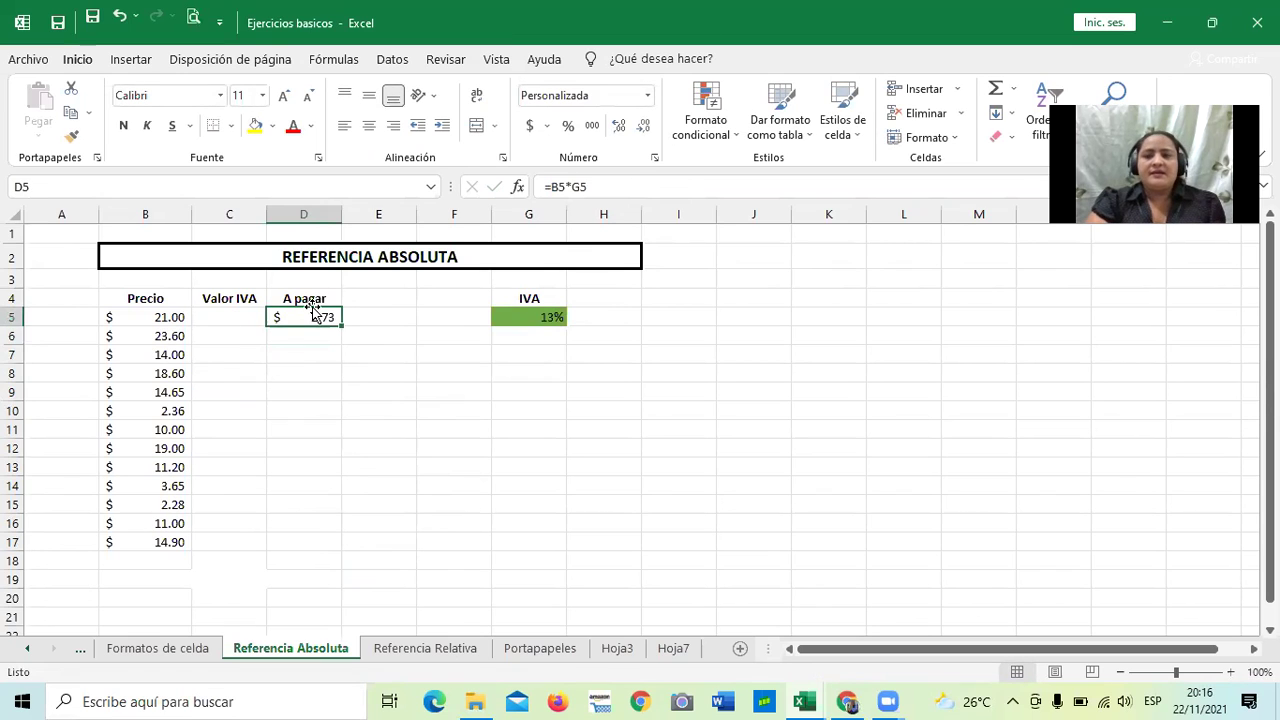
click(329, 434)
click(314, 317)
drag(340, 325, 334, 552)
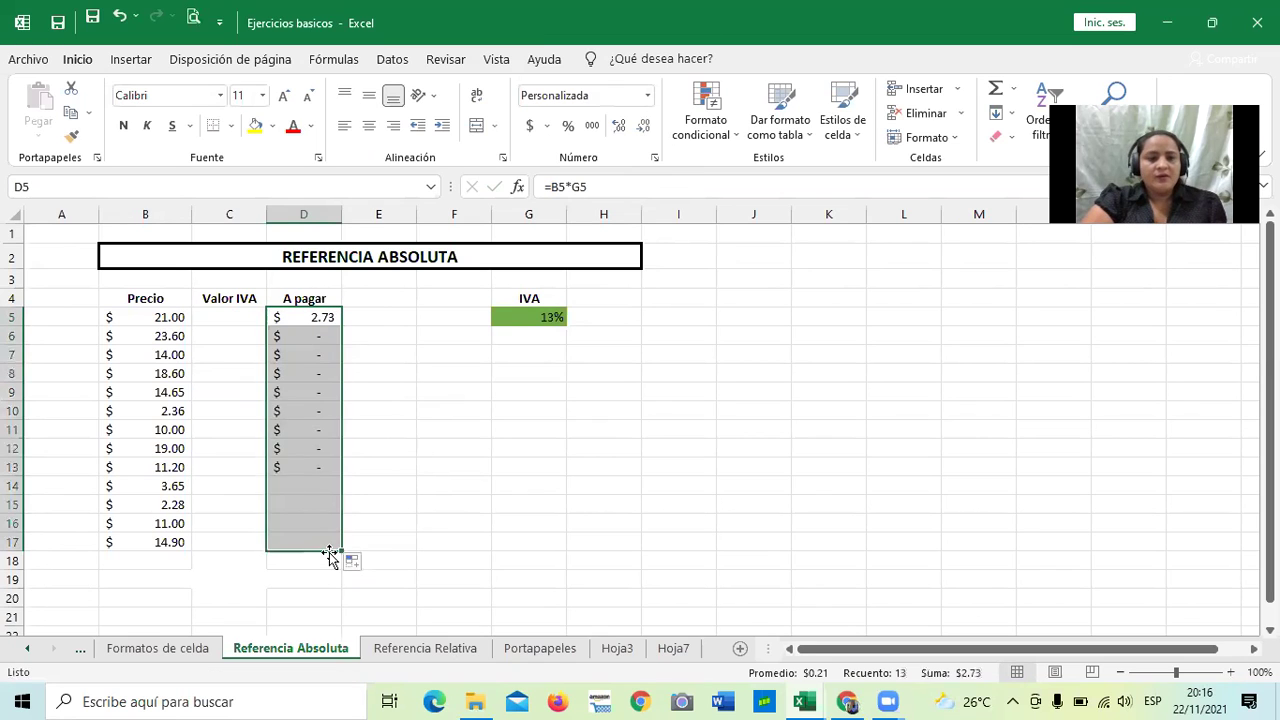
click(439, 527)
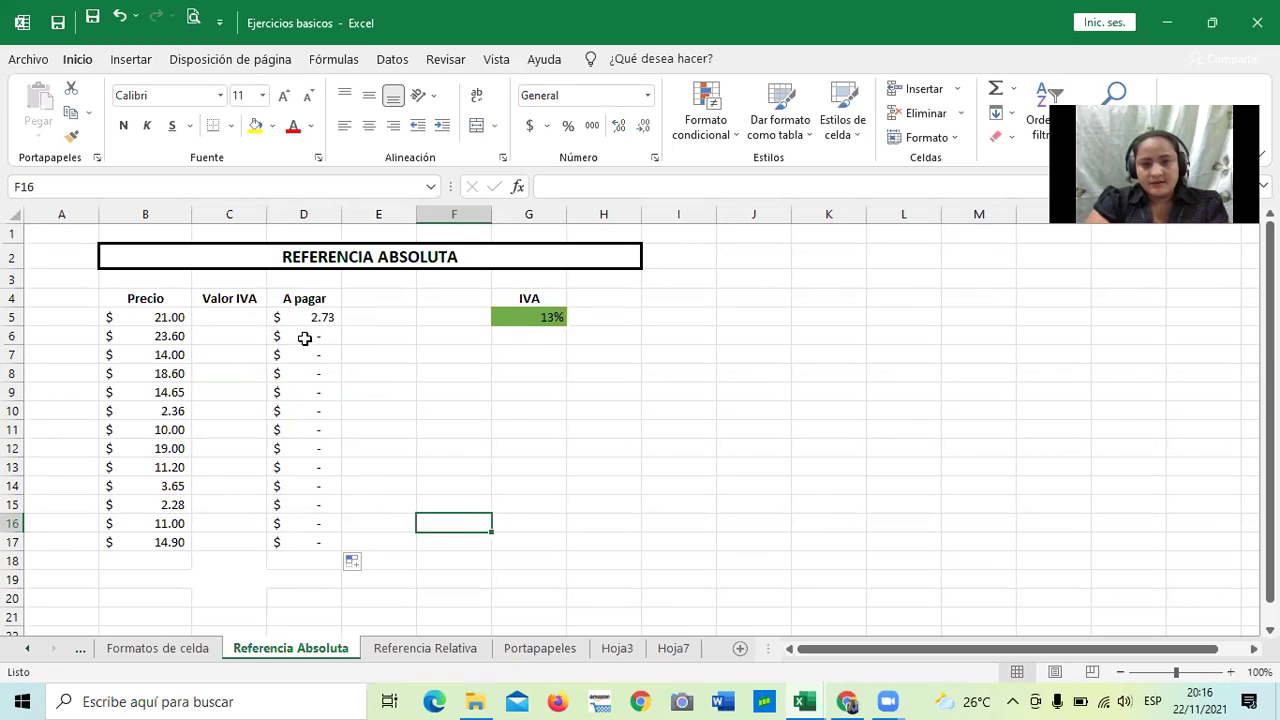
Compare the formulas in D5 and D6 with cells G5 and G6 to examine how the IVA reference shifts by row.
click(400, 391)
click(314, 319)
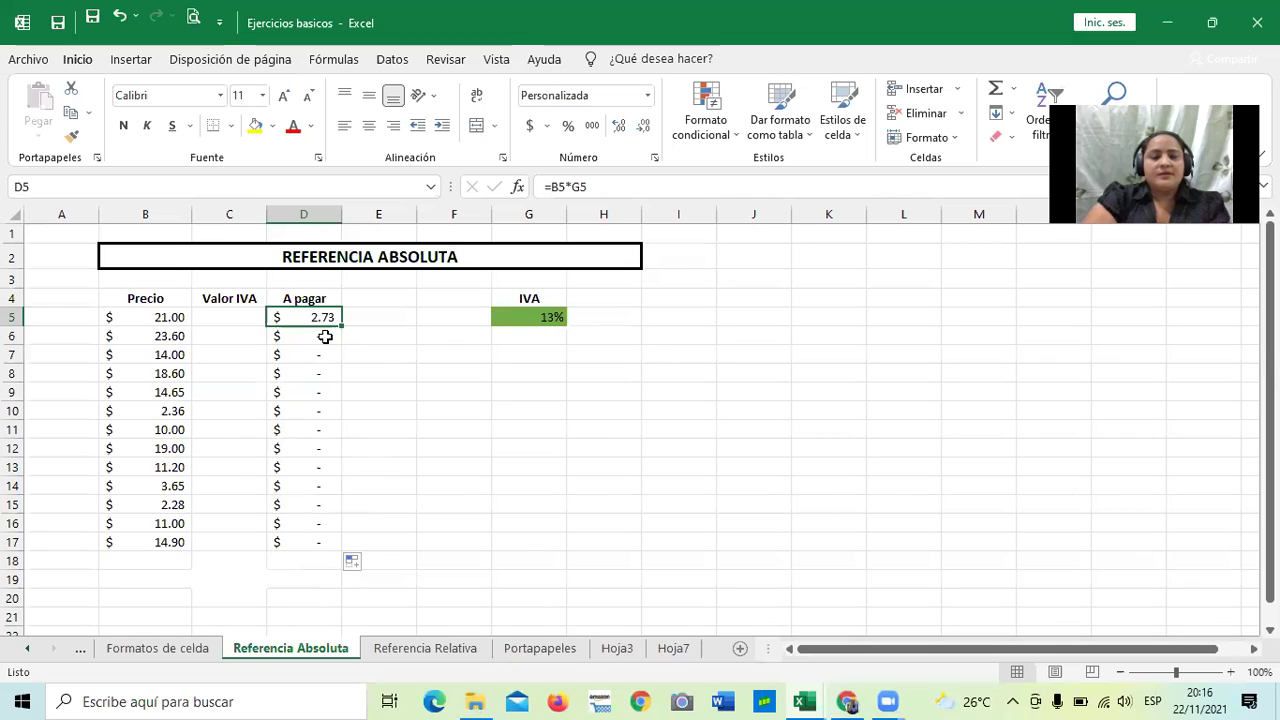
click(395, 442)
click(321, 342)
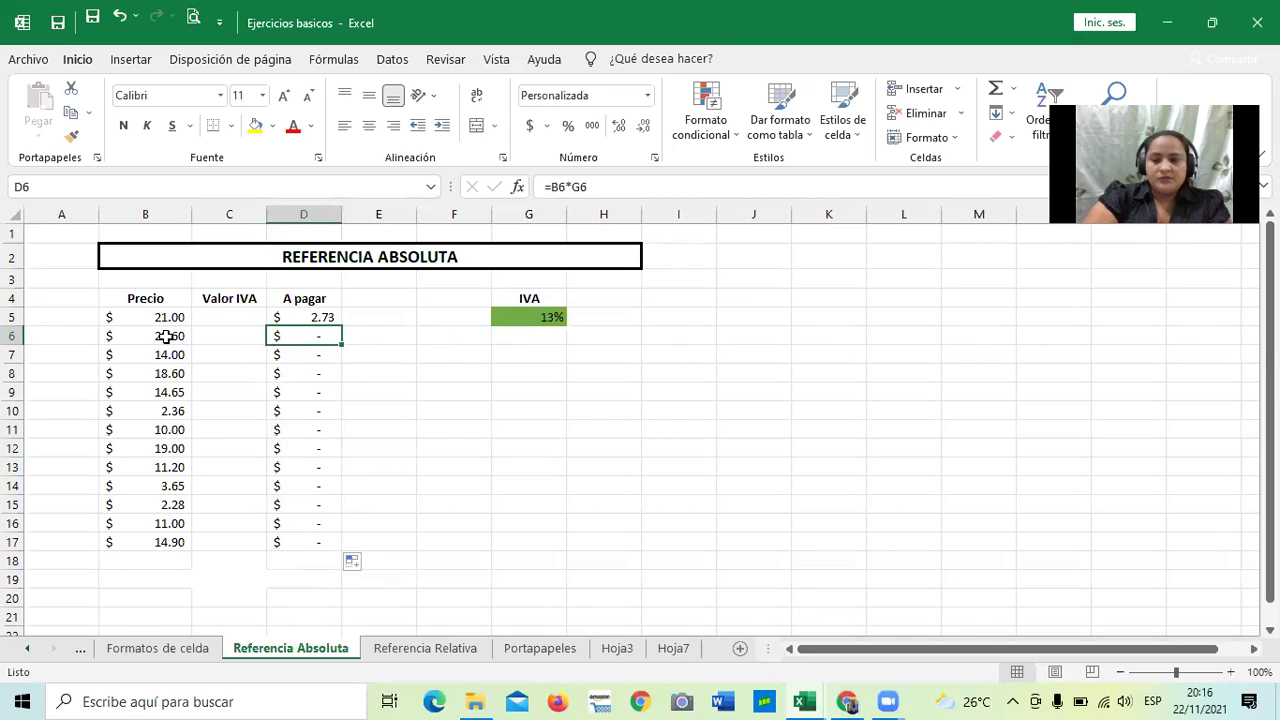
click(500, 334)
click(330, 334)
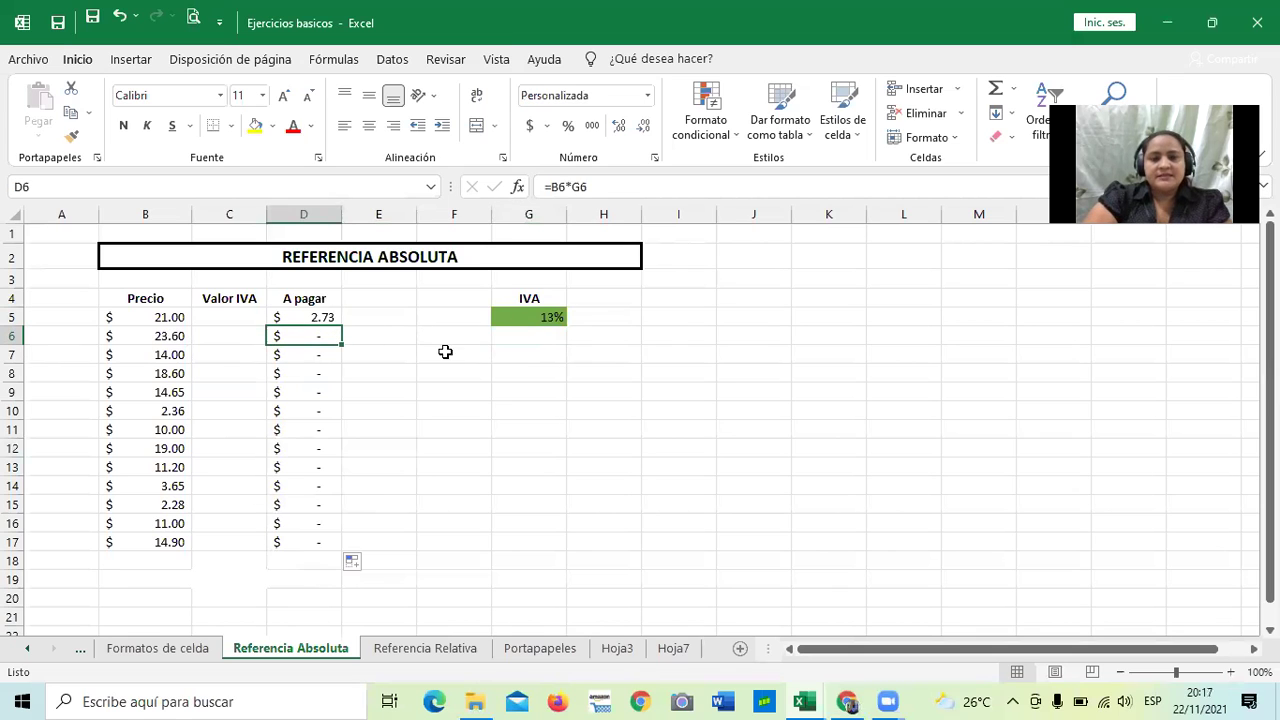
click(520, 336)
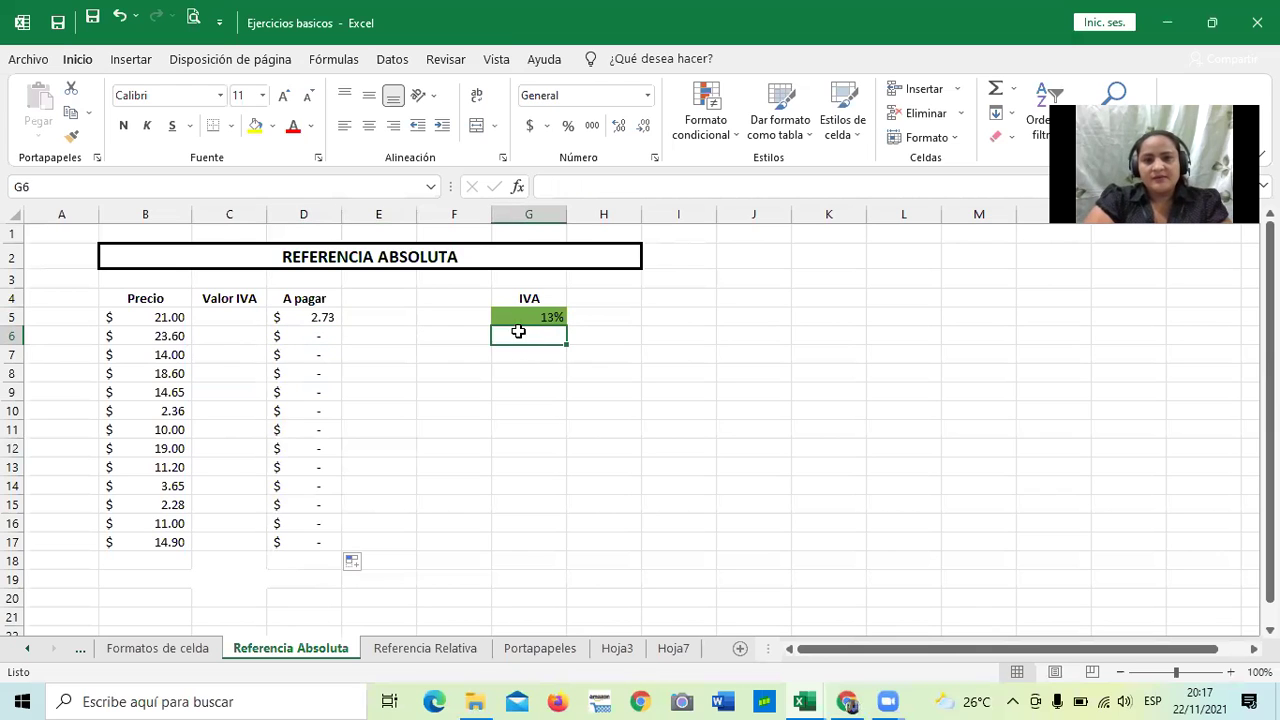
click(514, 314)
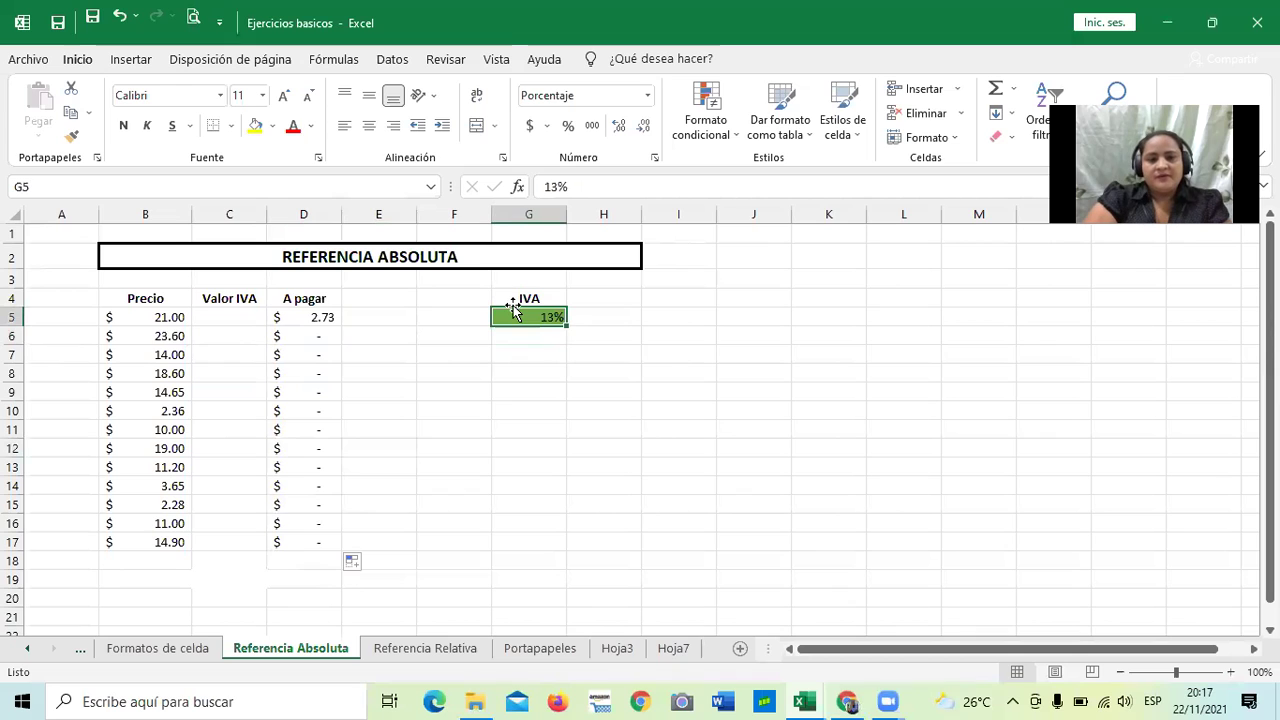
click(511, 486)
Inspect which cells the copied formula in D13 refers to, without changing it.
click(314, 466)
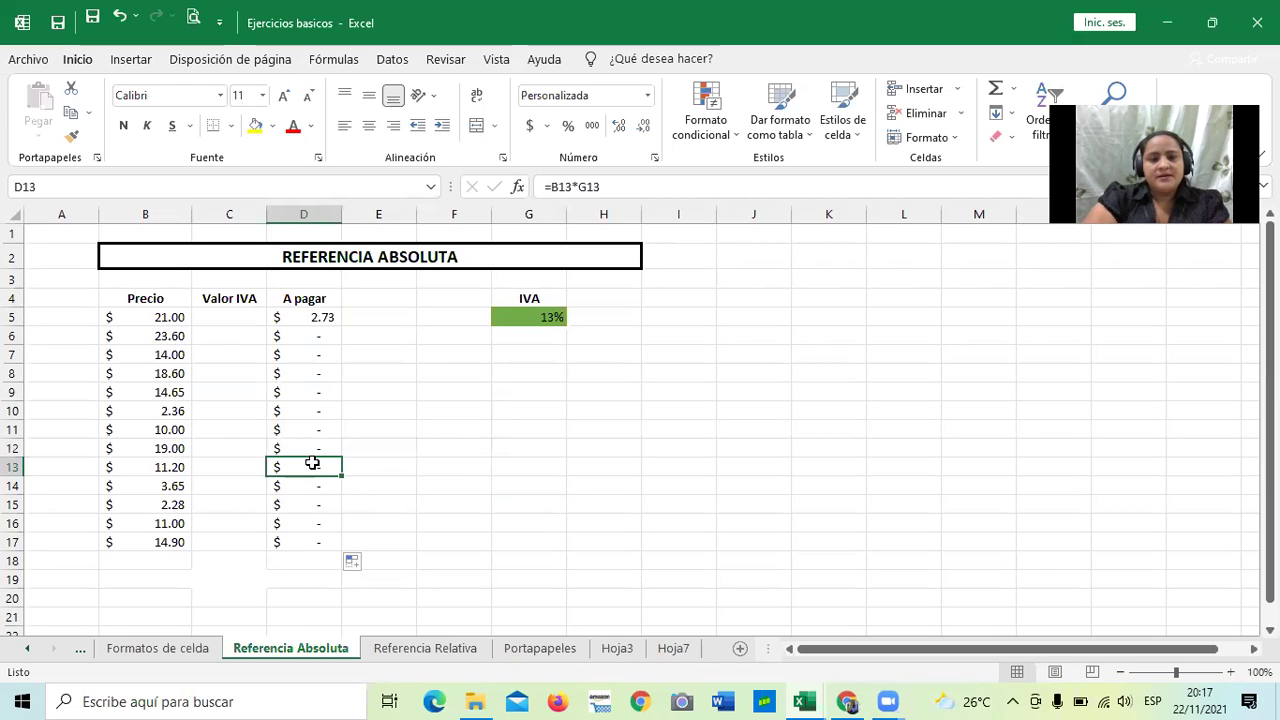
click(158, 467)
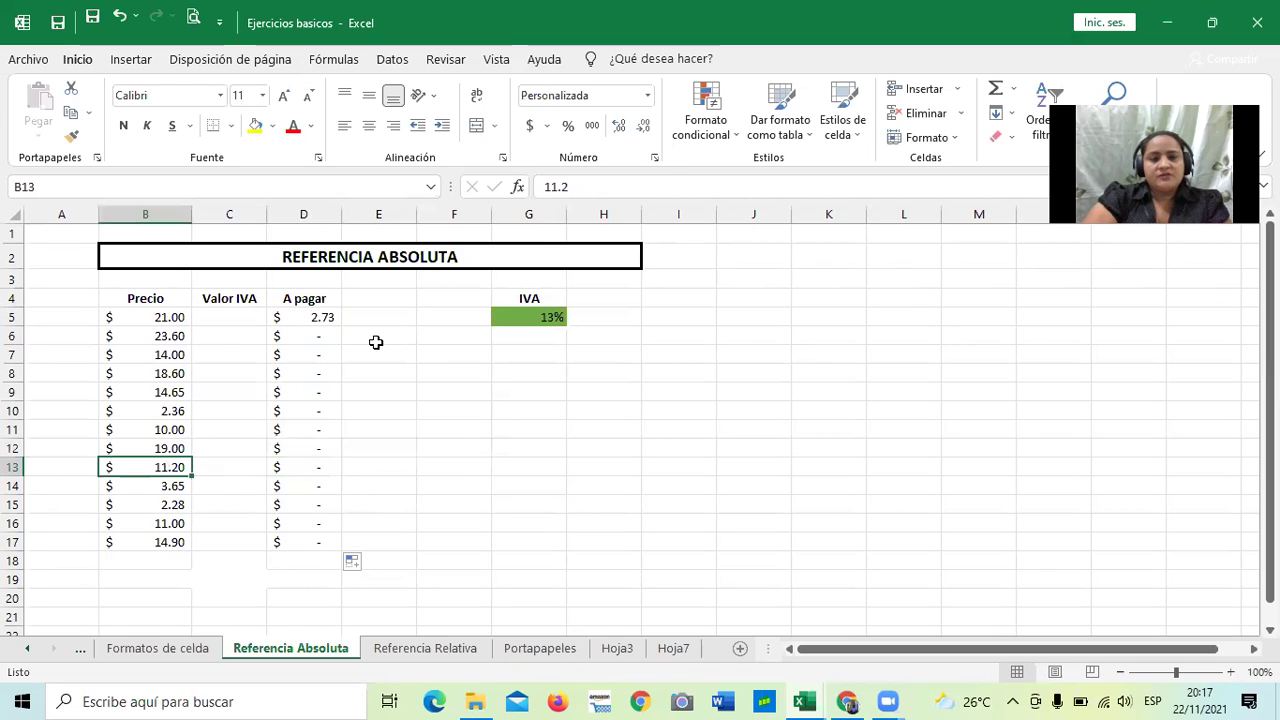
click(606, 186)
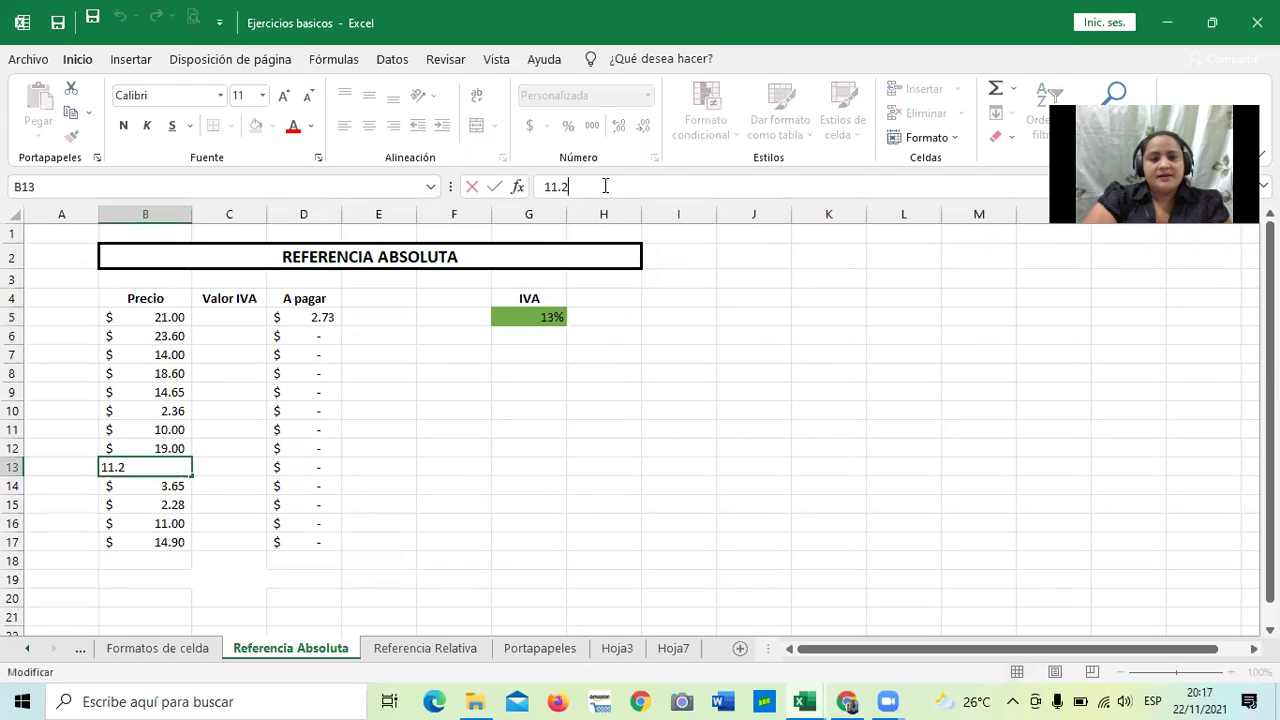
click(301, 467)
click(607, 187)
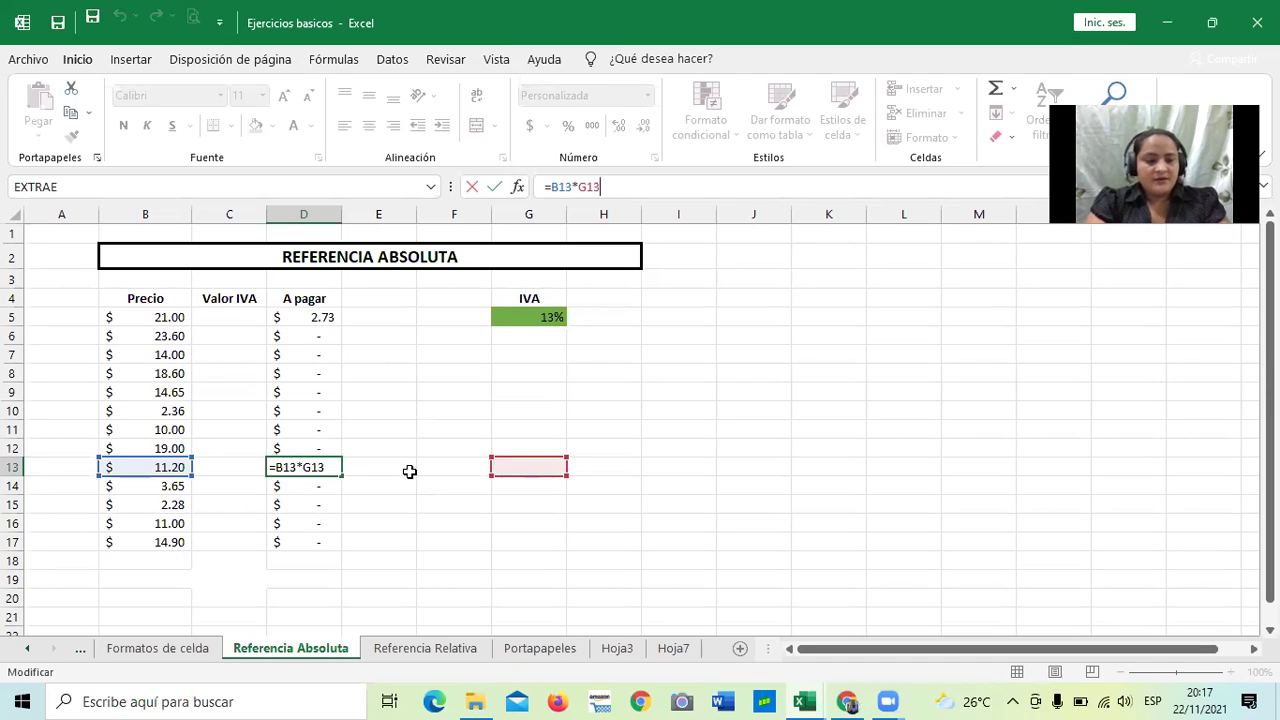
key(Escape)
click(477, 464)
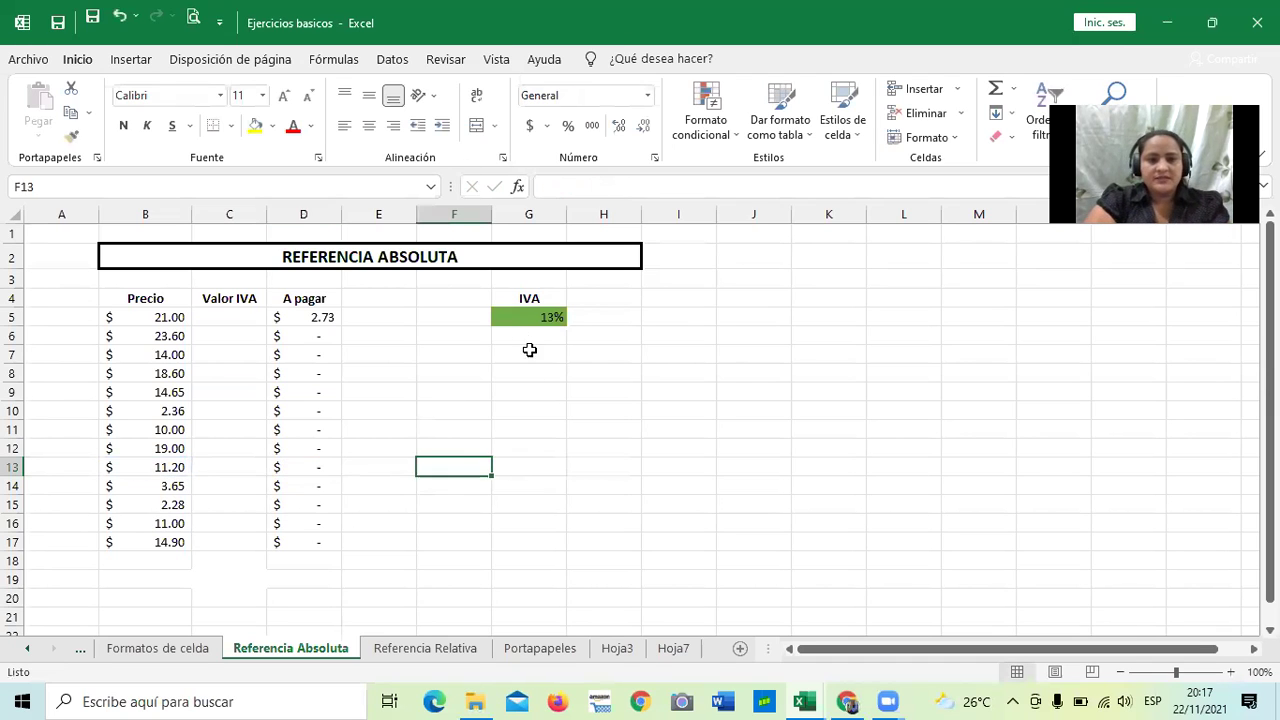
Make the IVA reference in the D5 formula absolute, so that it is =B5*$G$5.
click(517, 315)
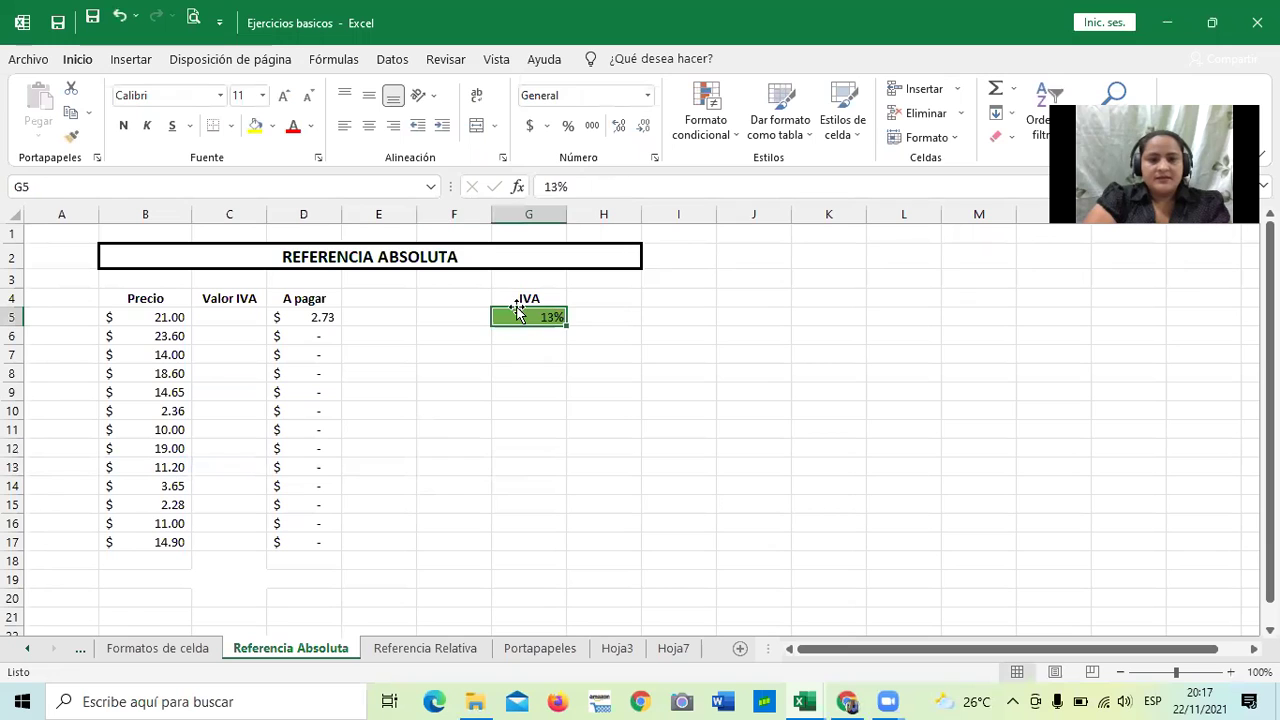
click(316, 316)
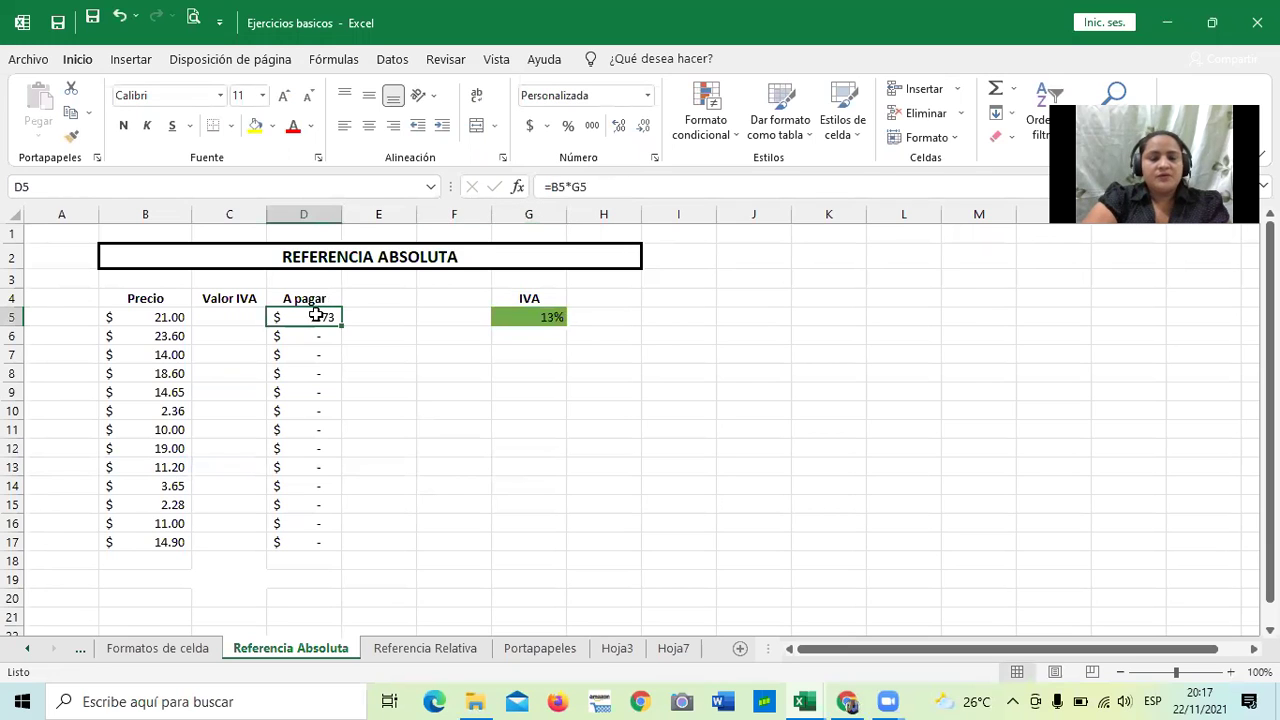
click(573, 188)
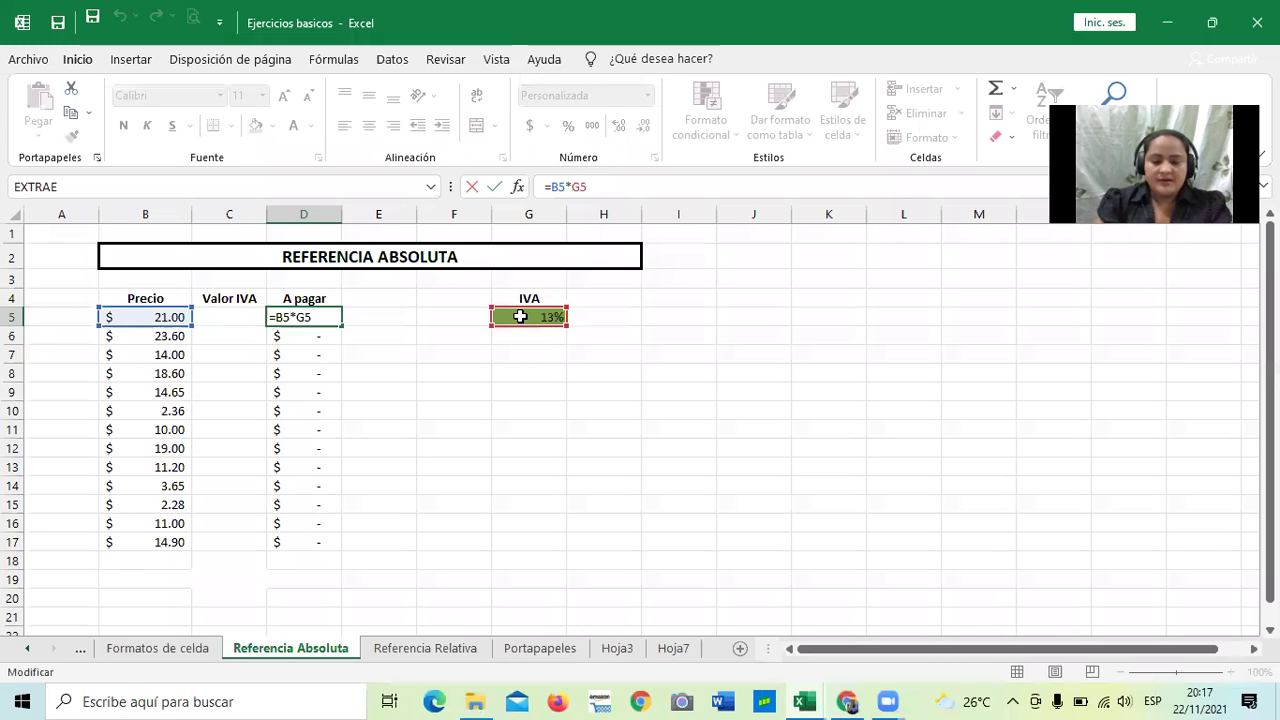
text($)
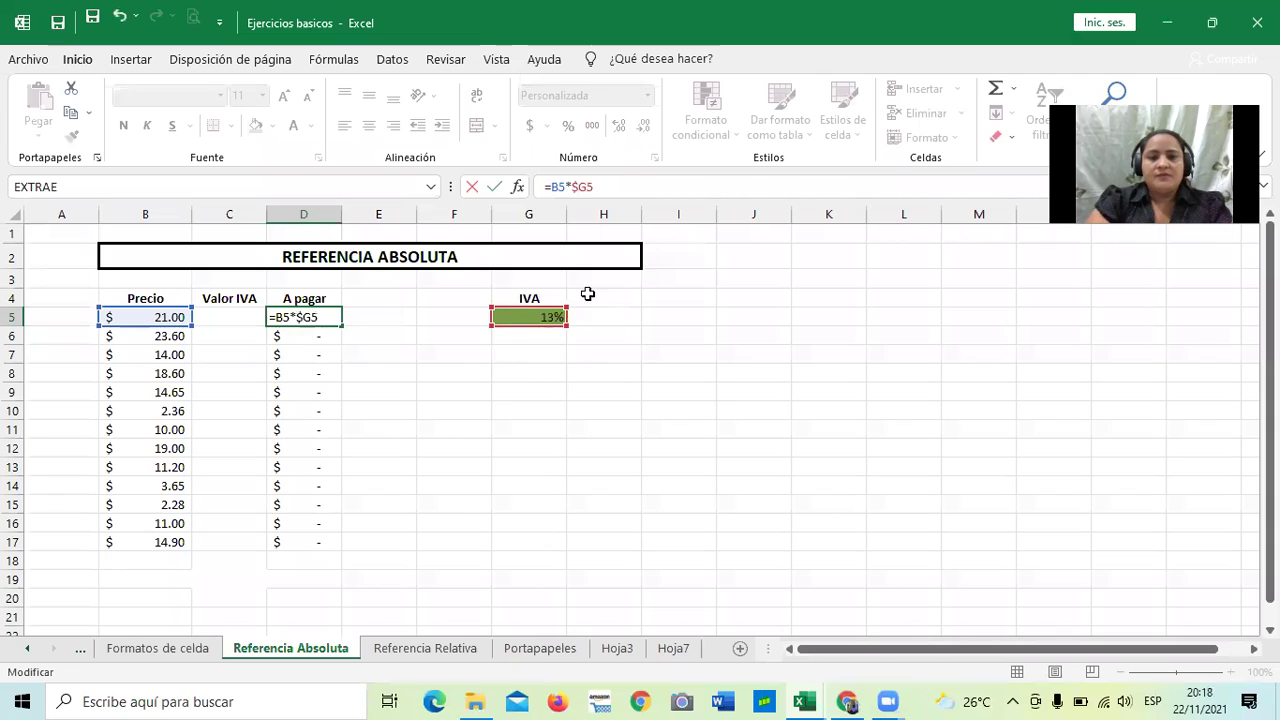
click(587, 186)
text($)
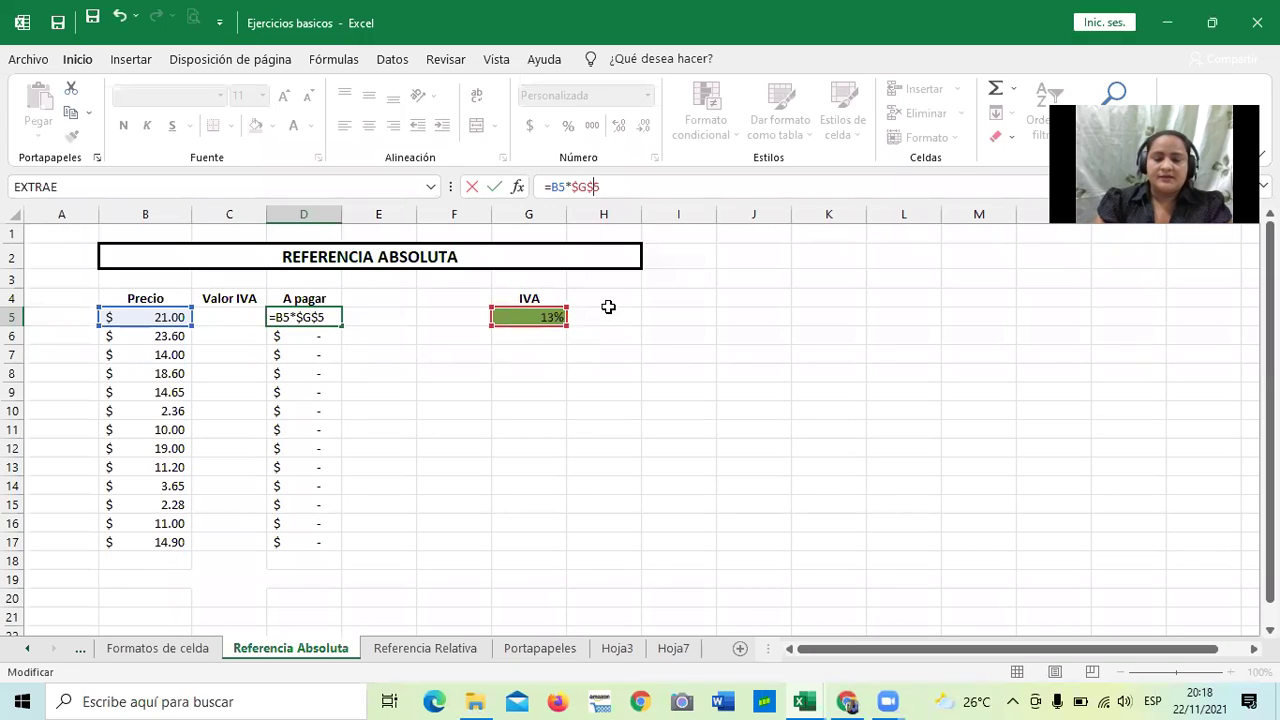
key(Return)
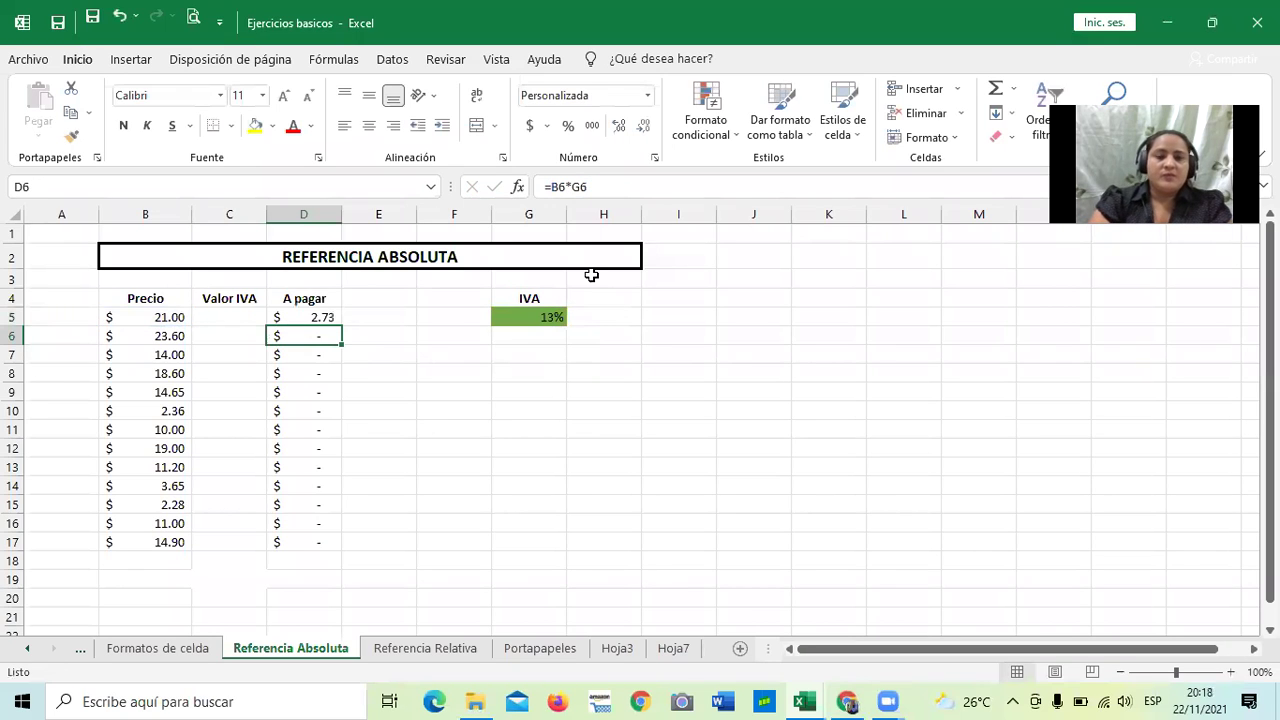
Copy the absolute-reference formula in D5 down the A pagar column through D17 with autofill.
click(301, 317)
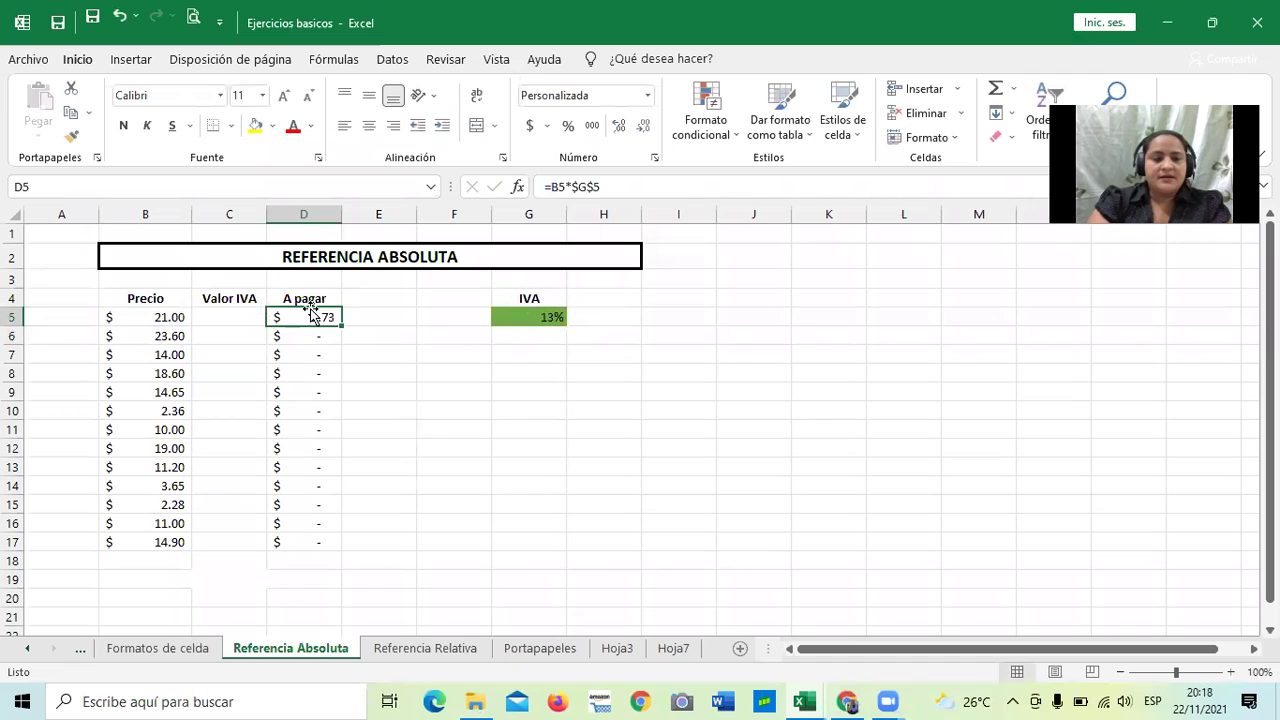
drag(340, 325, 343, 543)
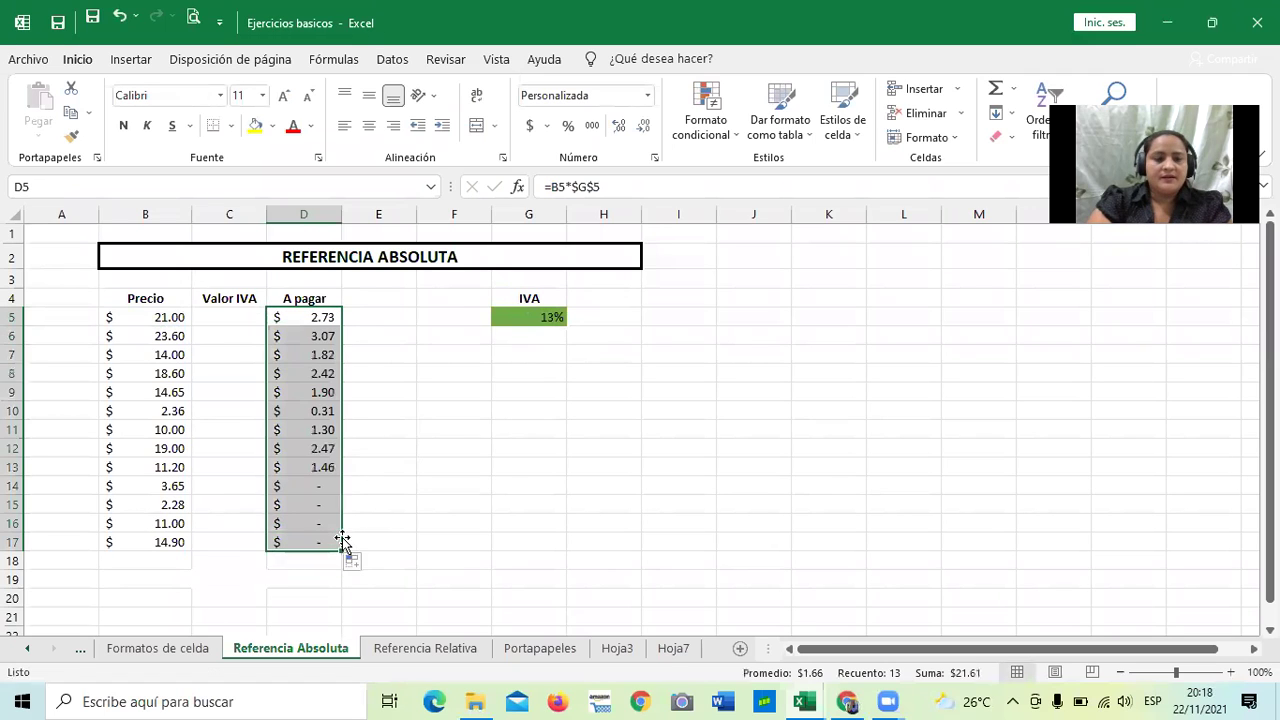
click(456, 505)
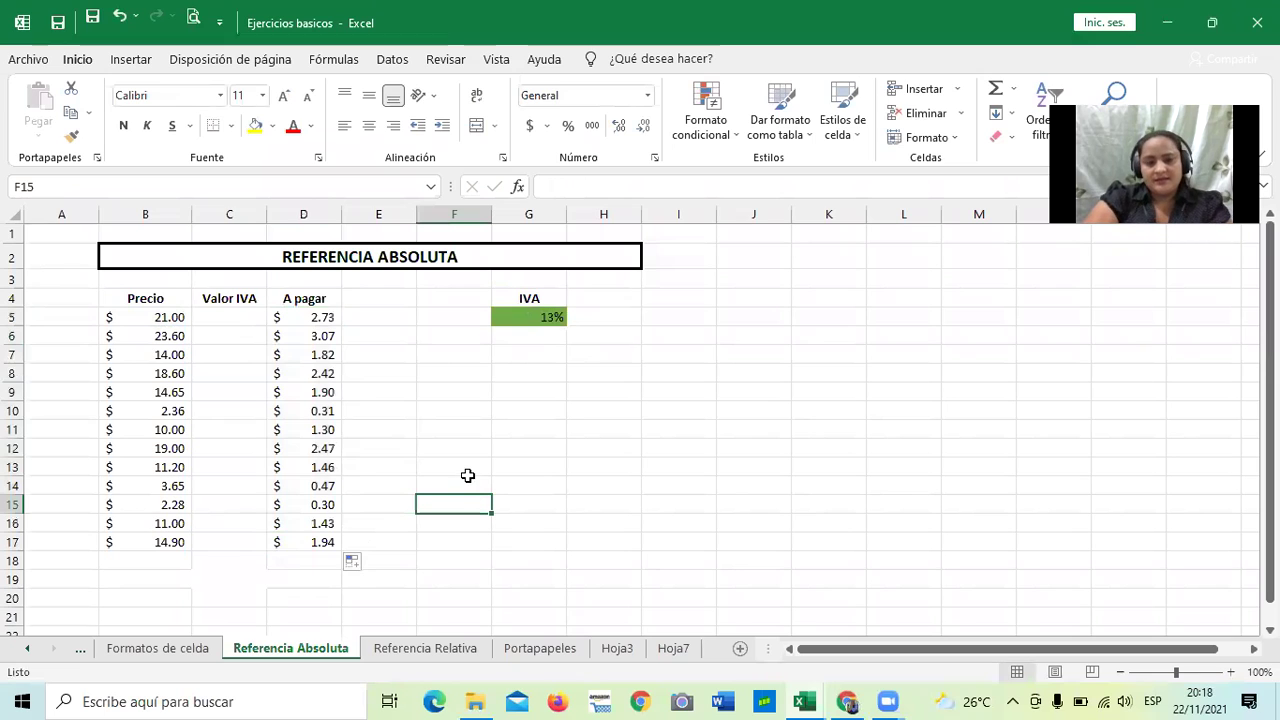
Inspect the copied formulas in D10, D17, D15, D12 and D7 to examine how their price and IVA references behave.
click(306, 410)
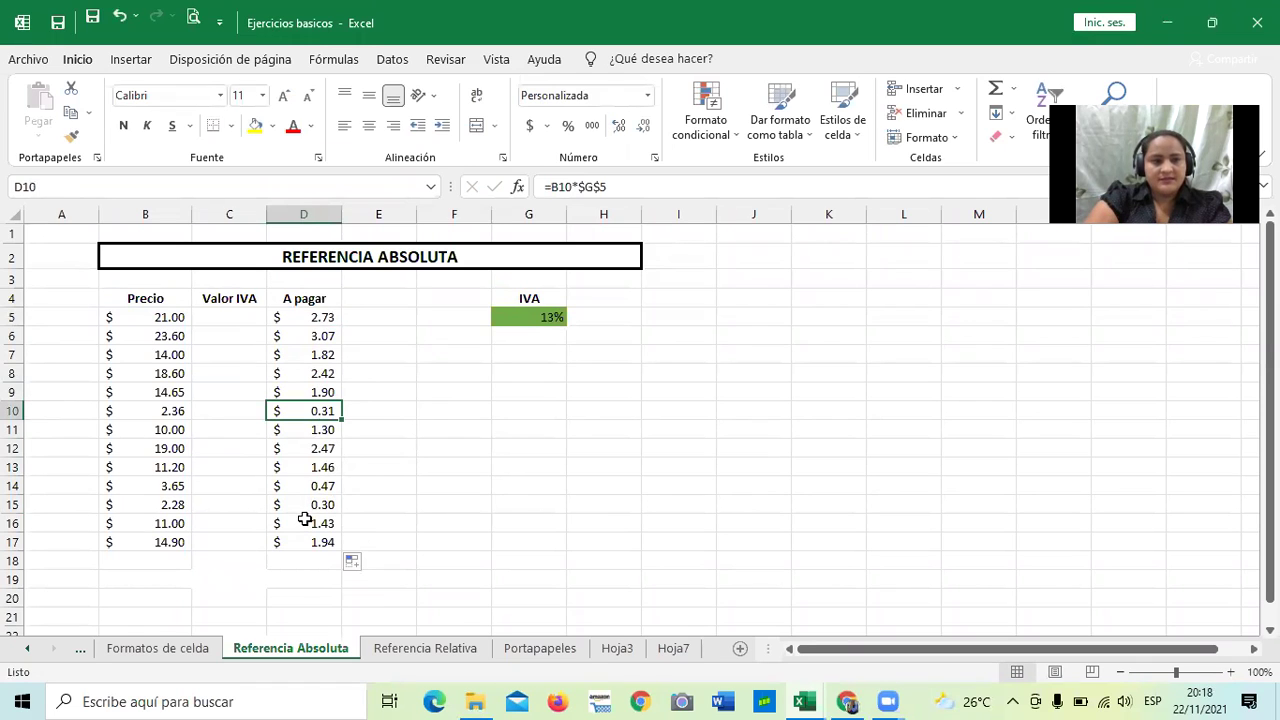
click(312, 542)
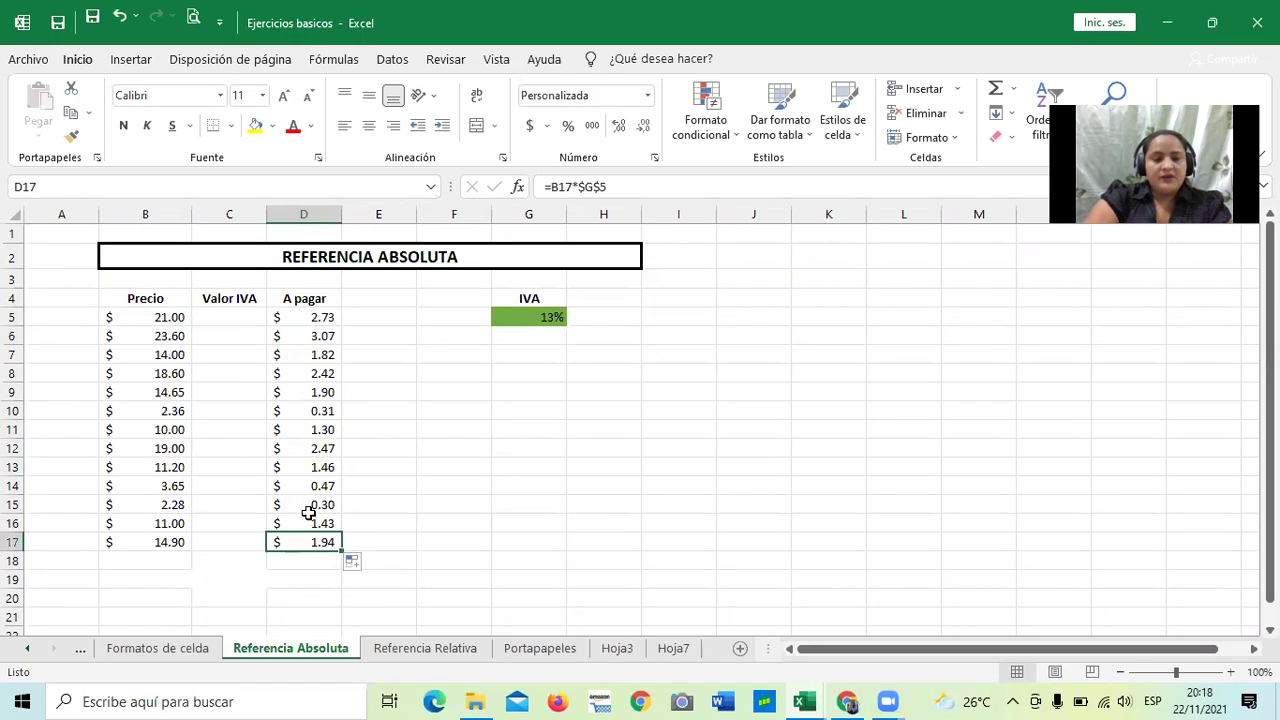
click(306, 505)
click(305, 452)
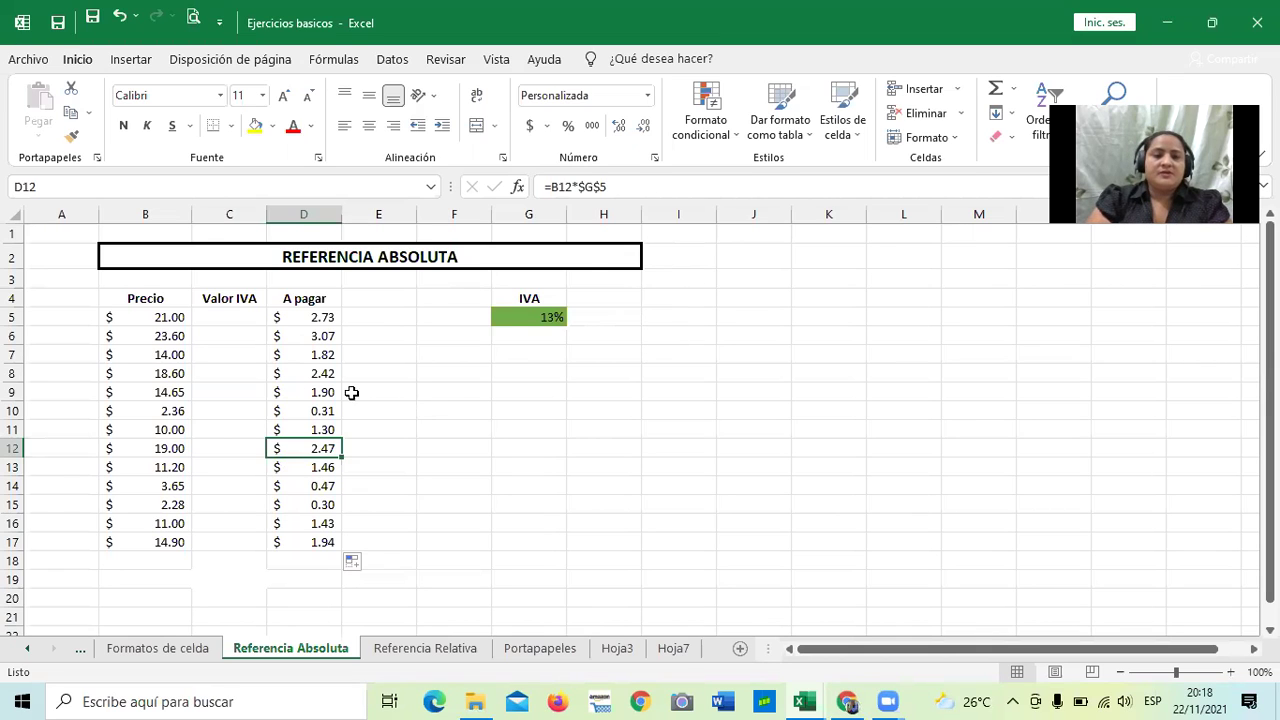
click(306, 355)
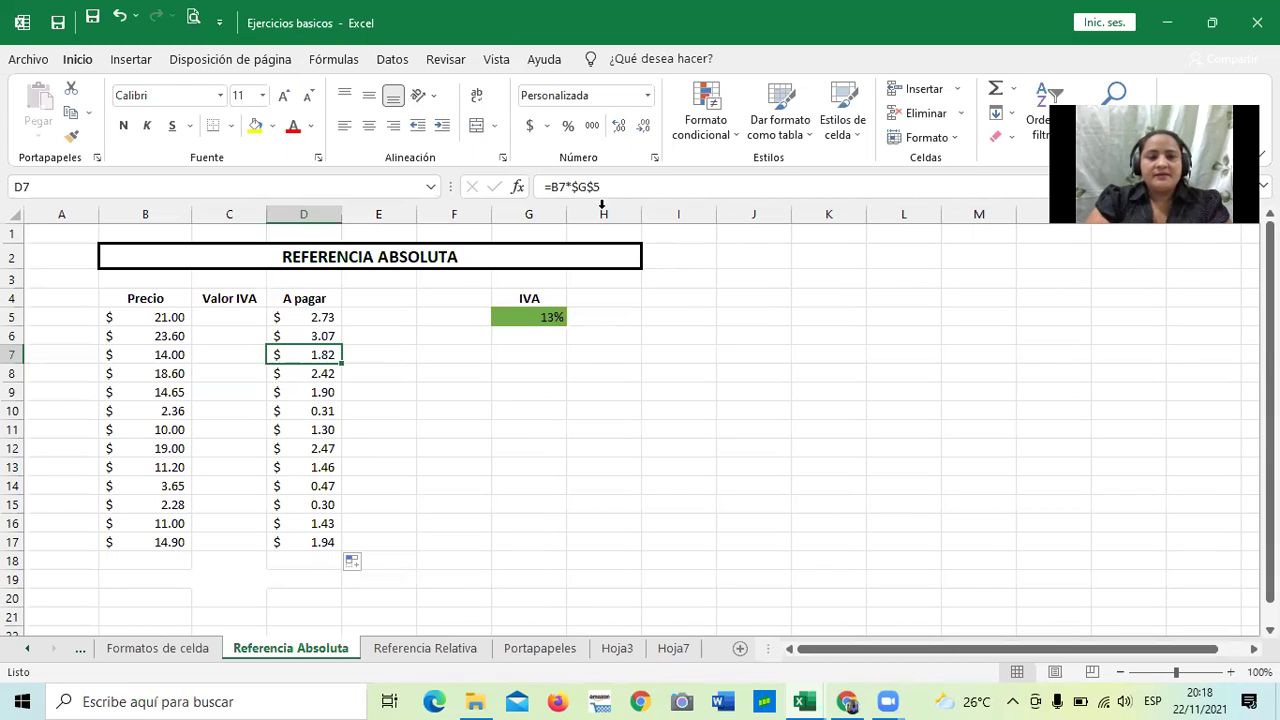
click(652, 181)
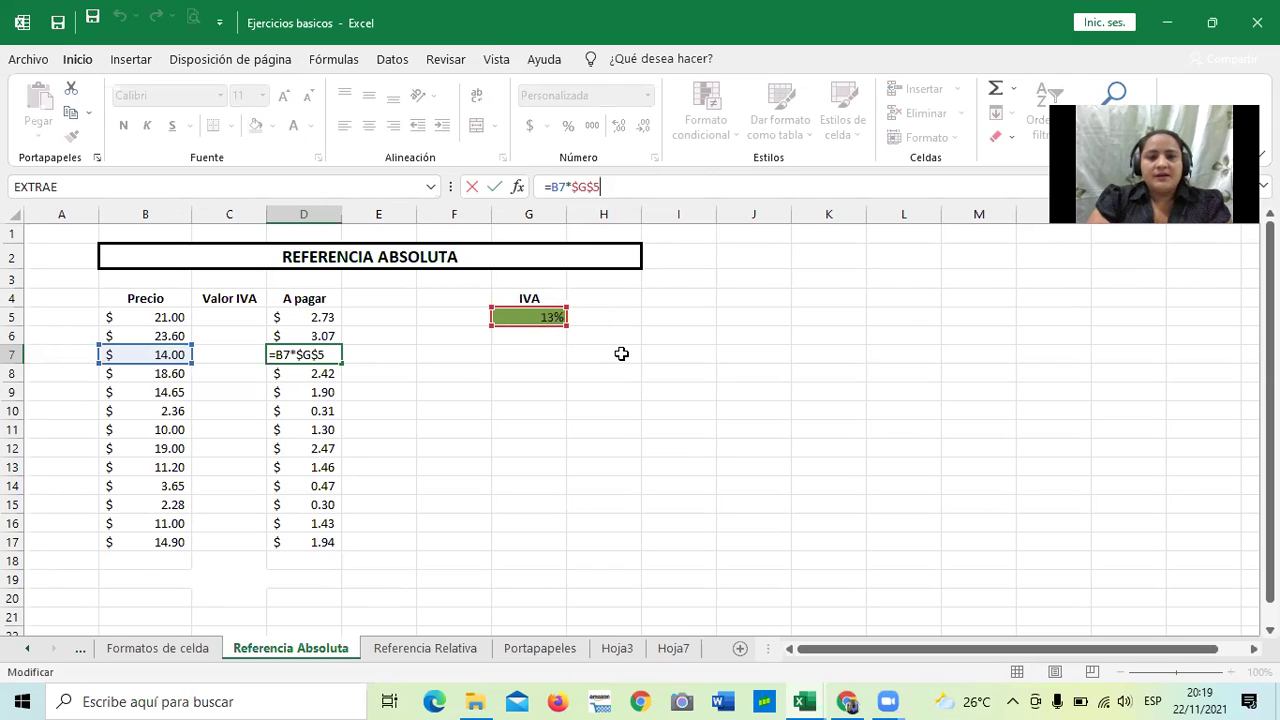
click(453, 379)
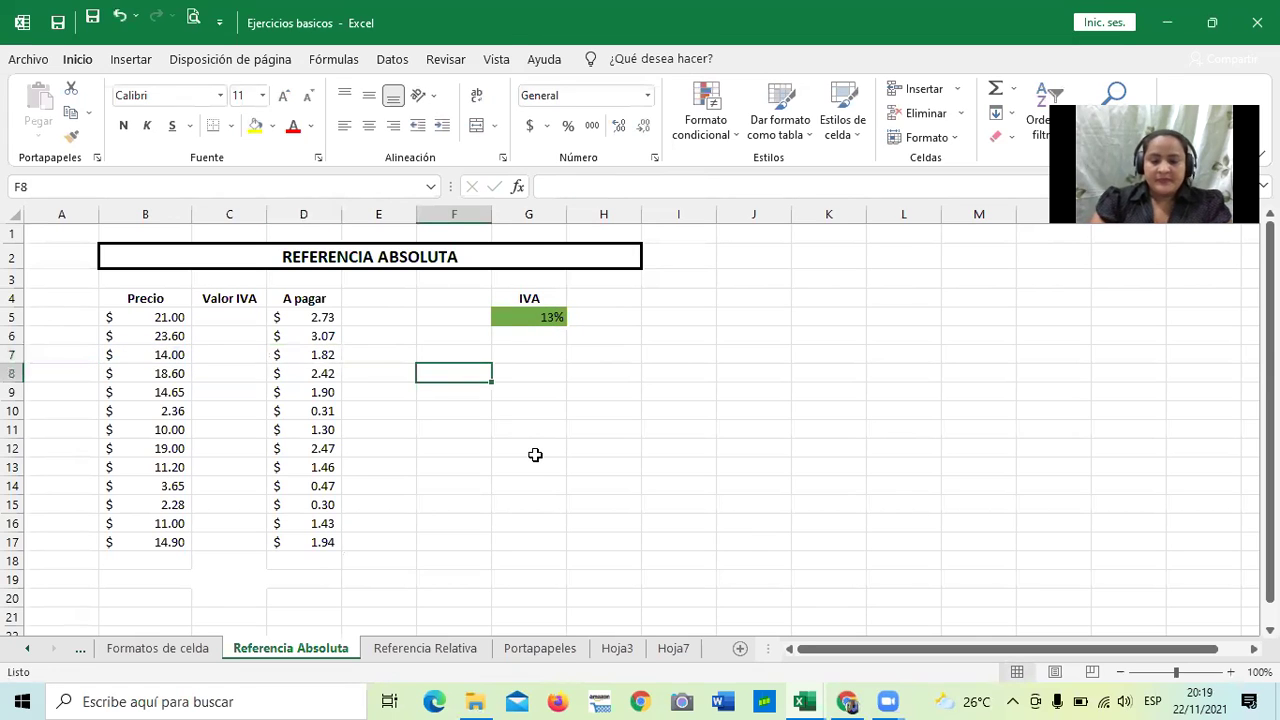
Review the A pagar formulas once more in D5, D14, D16 and D17.
key(Down)
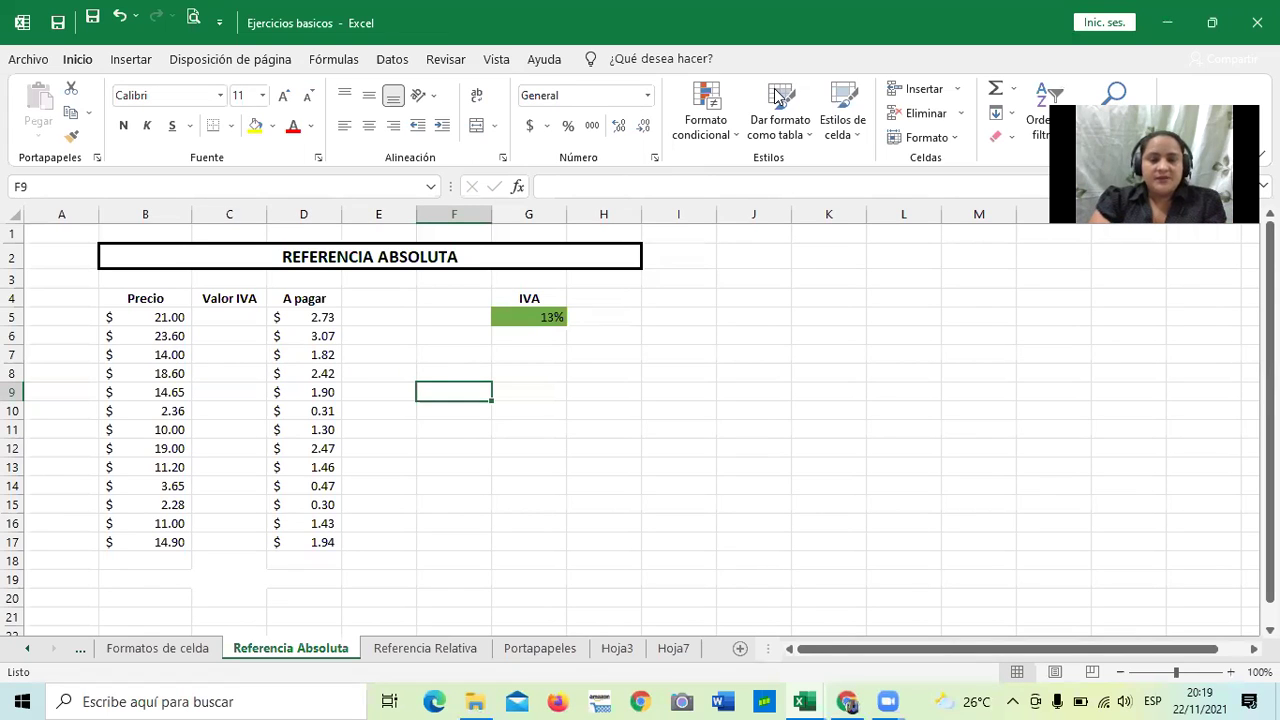
click(611, 451)
click(295, 323)
click(312, 489)
click(315, 530)
click(310, 542)
click(500, 546)
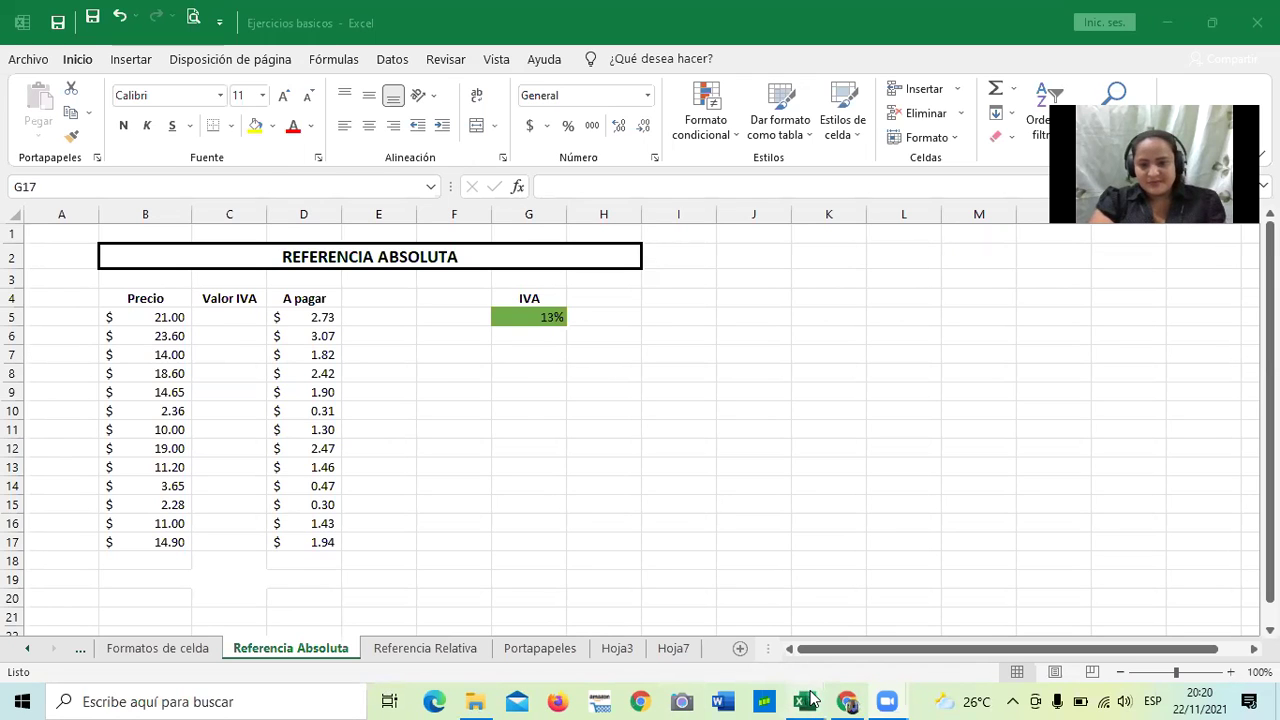
Switch to the open Intermedio workbook.
mouse_move(812, 700)
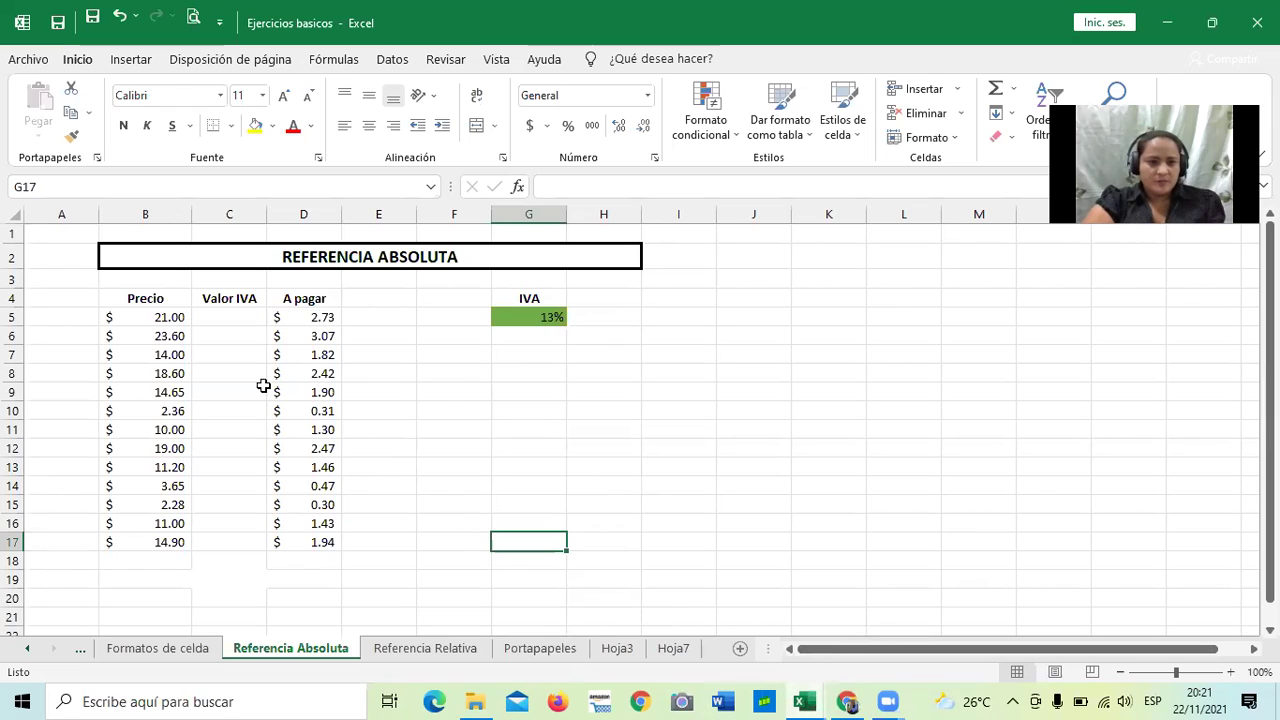
click(537, 408)
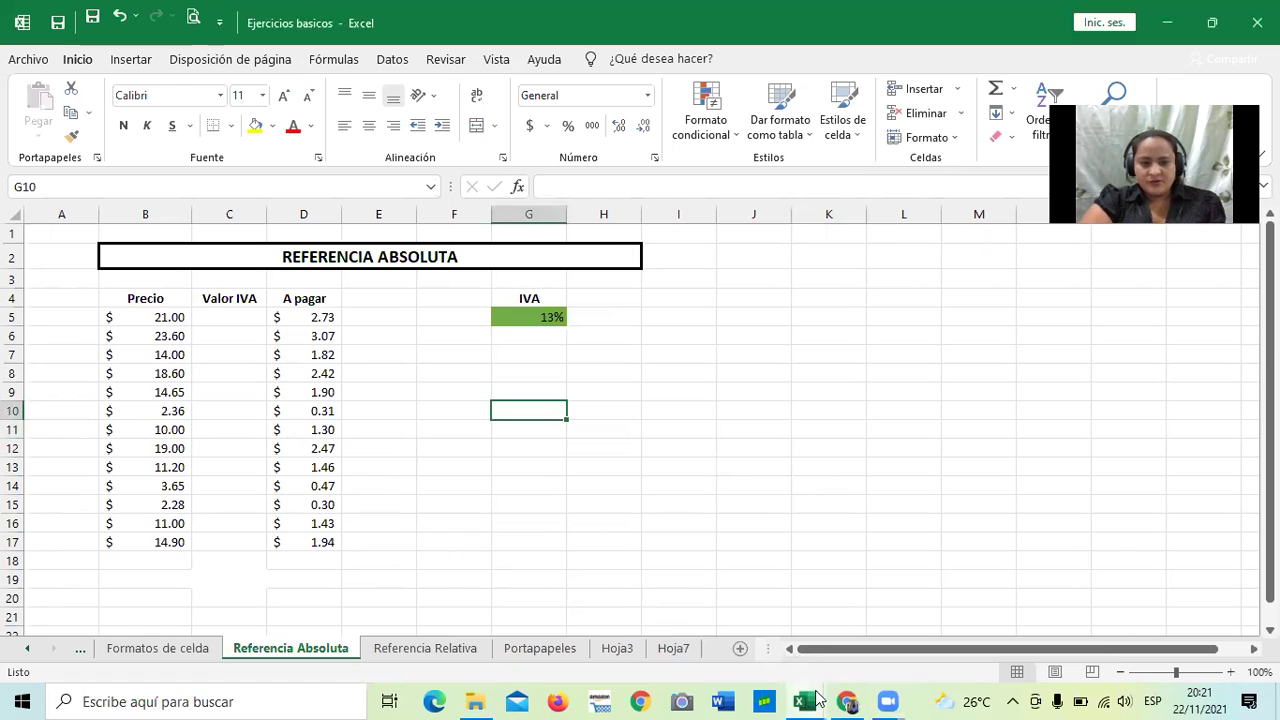
mouse_move(817, 700)
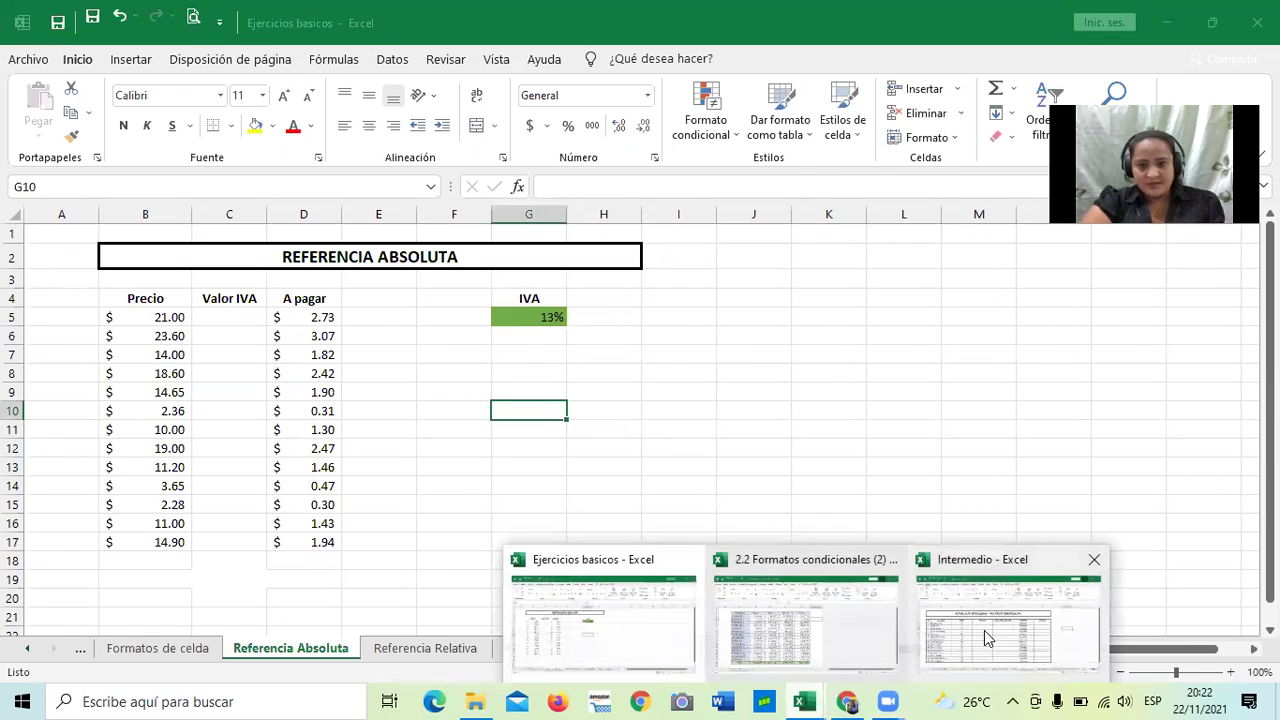
click(984, 630)
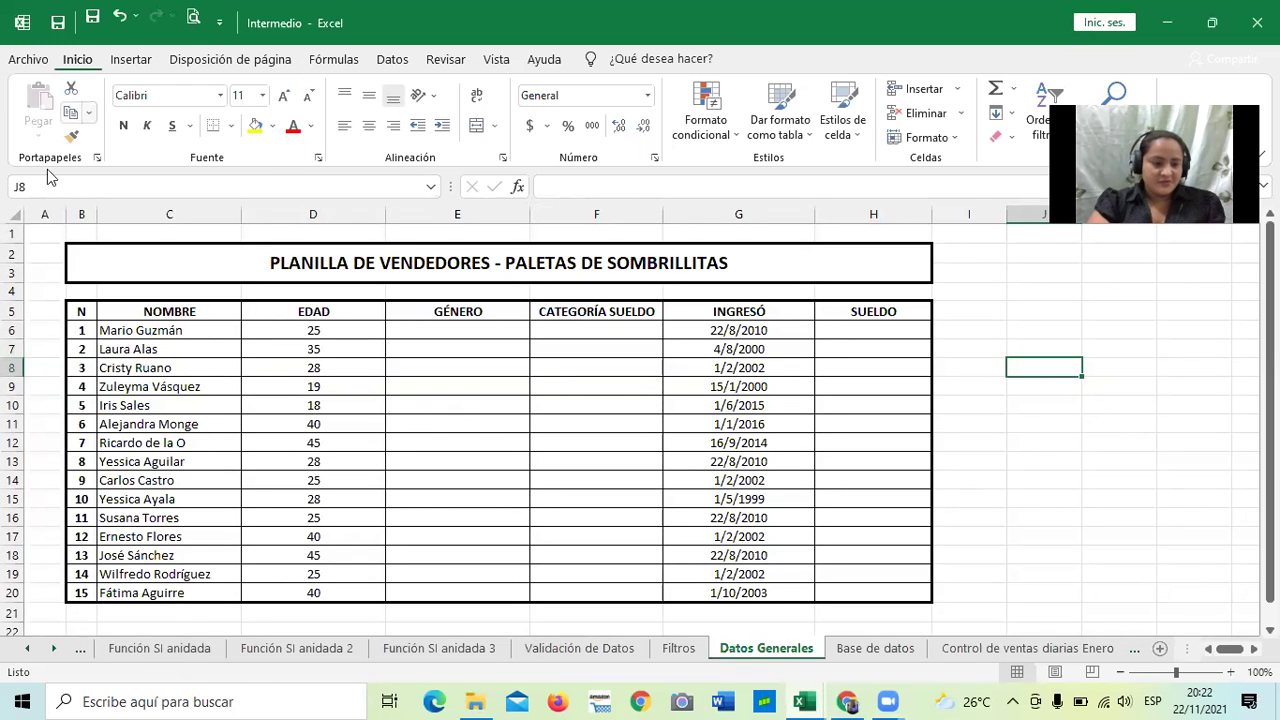
Go back to the workbook's first sheet, Función SI, to view its exercises.
click(27, 648)
click(27, 648)
click(27, 648)
click(27, 648)
click(27, 648)
click(27, 648)
click(27, 648)
click(27, 648)
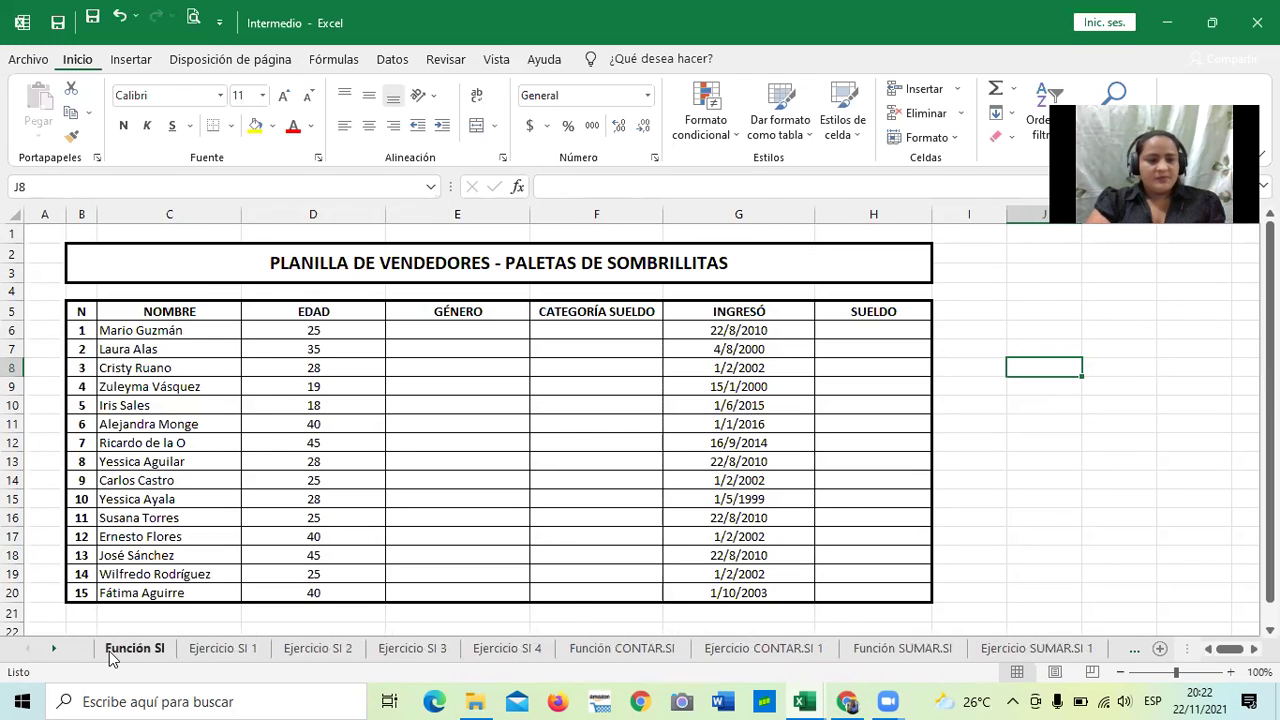
click(112, 650)
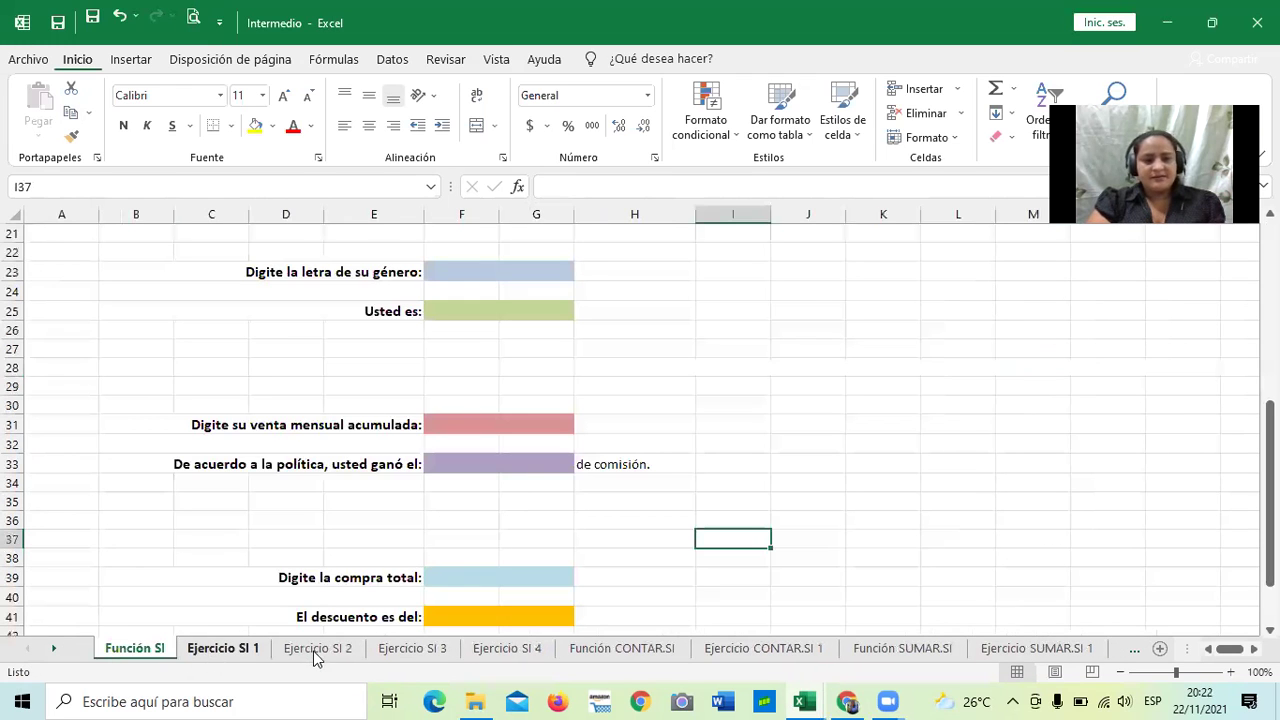
Look through the Ejercicio SI 1, Ejercicio SI 2, Ejercicio CONTAR.SI 1, Función SUMAR.SI and Ejercicio SUMAR.SI 1 sheets.
key(ctrl+Page_Down)
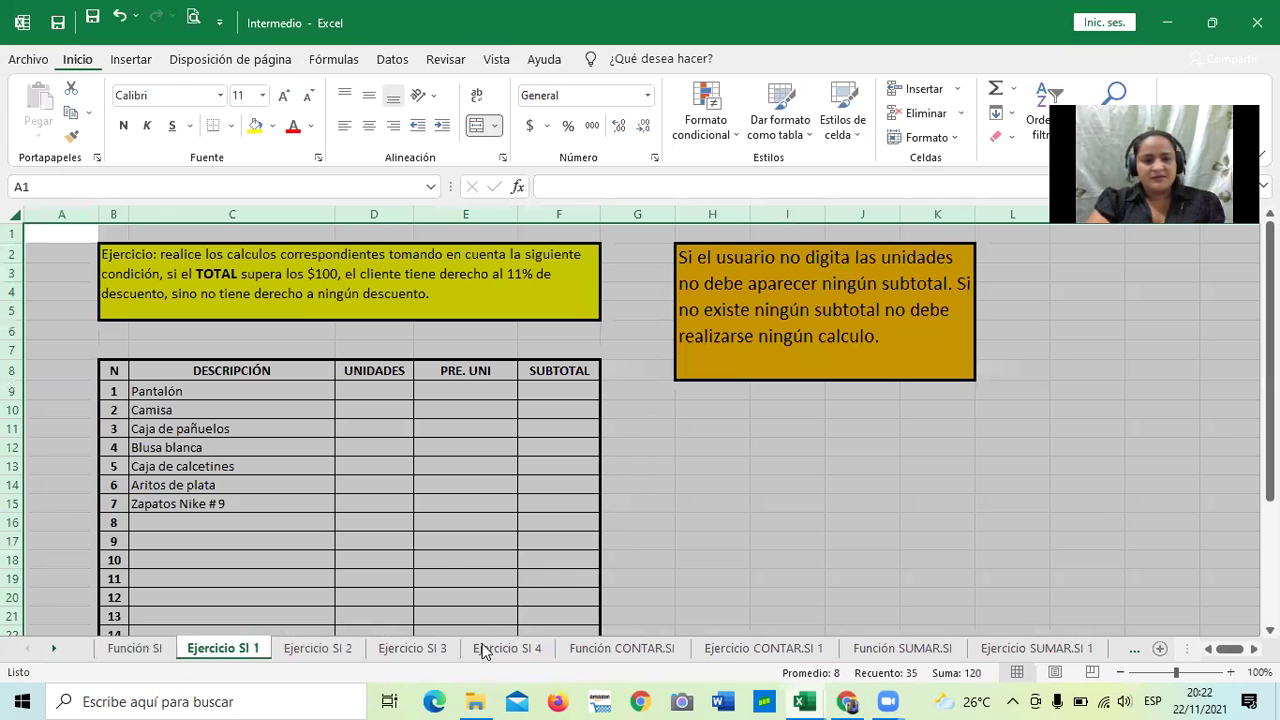
key(ctrl+Page_Down)
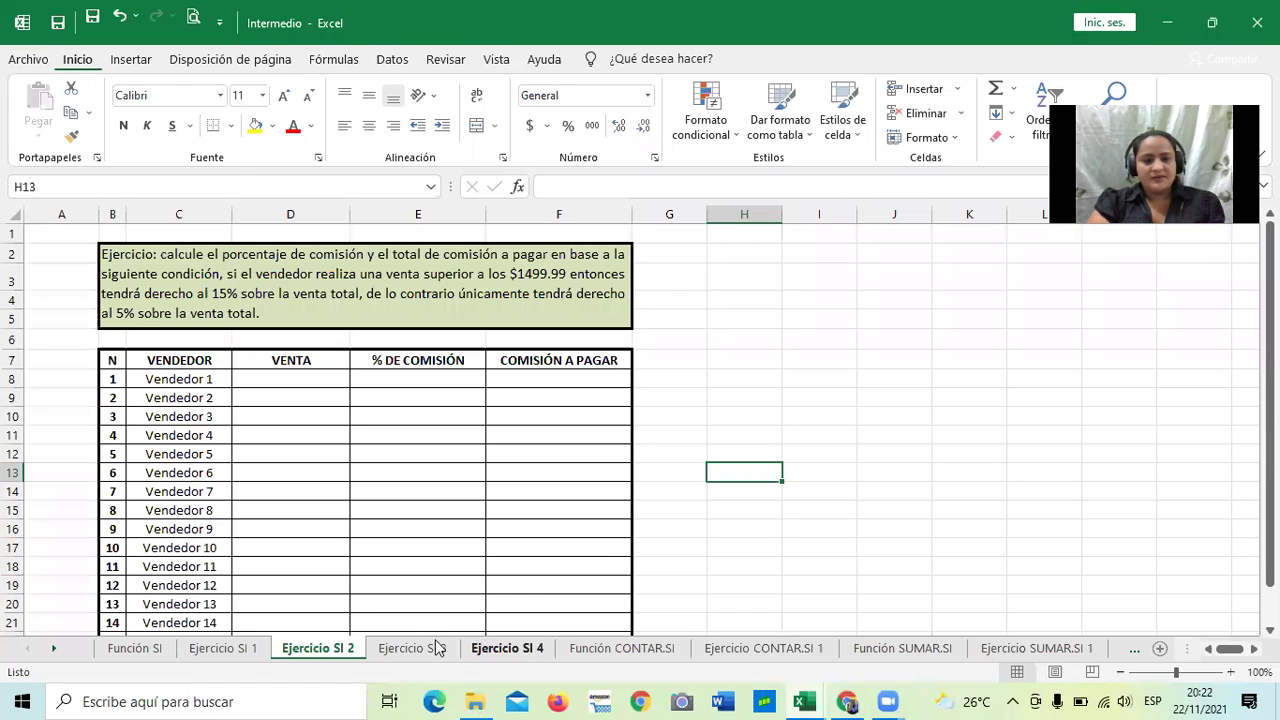
click(740, 652)
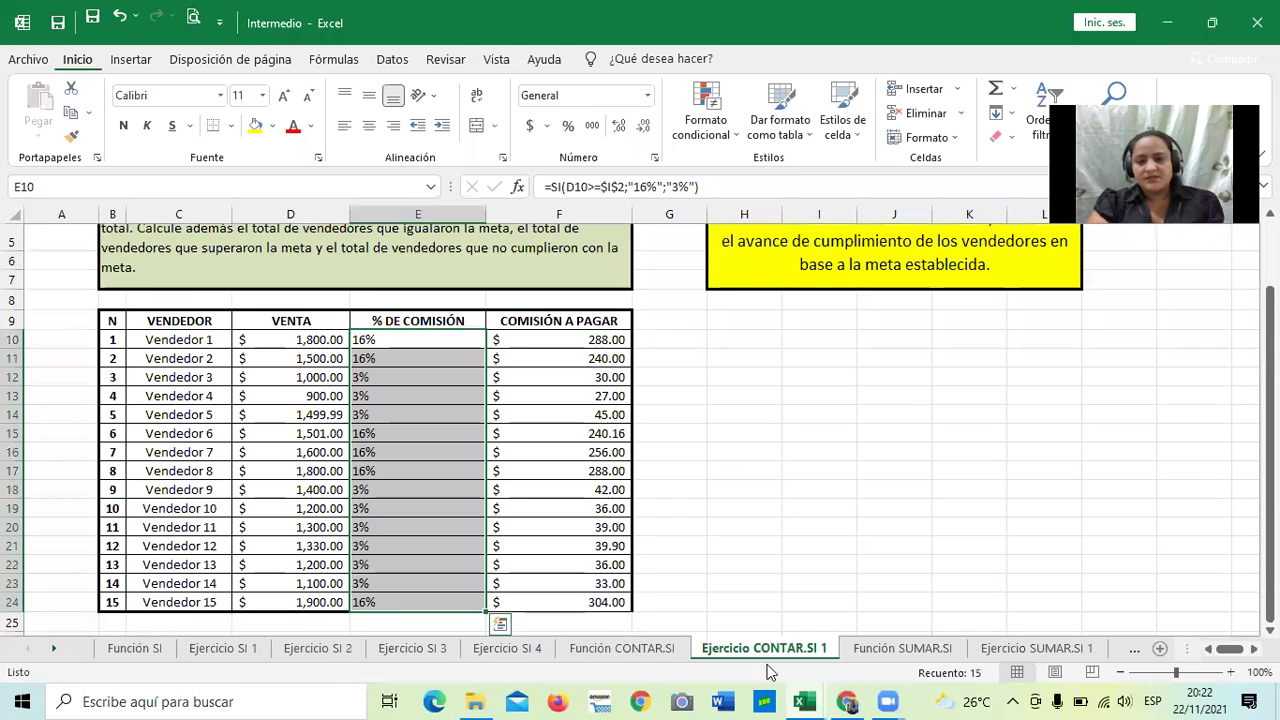
click(862, 650)
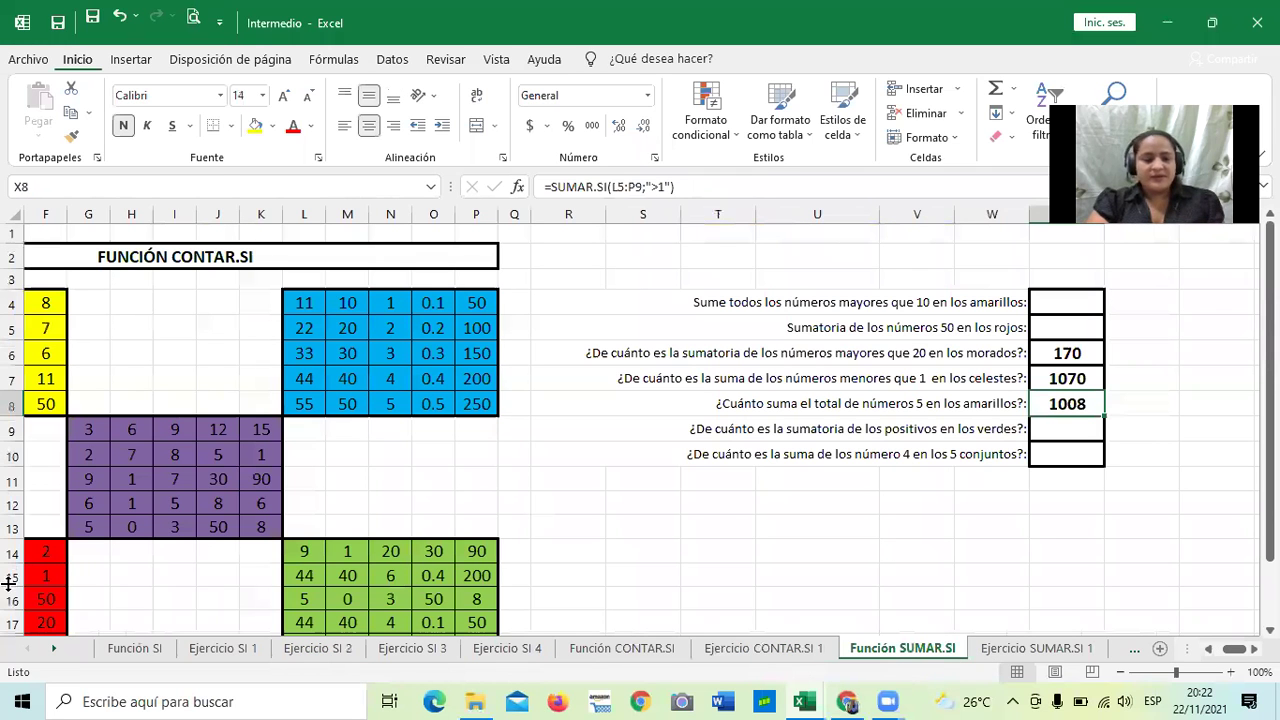
click(55, 651)
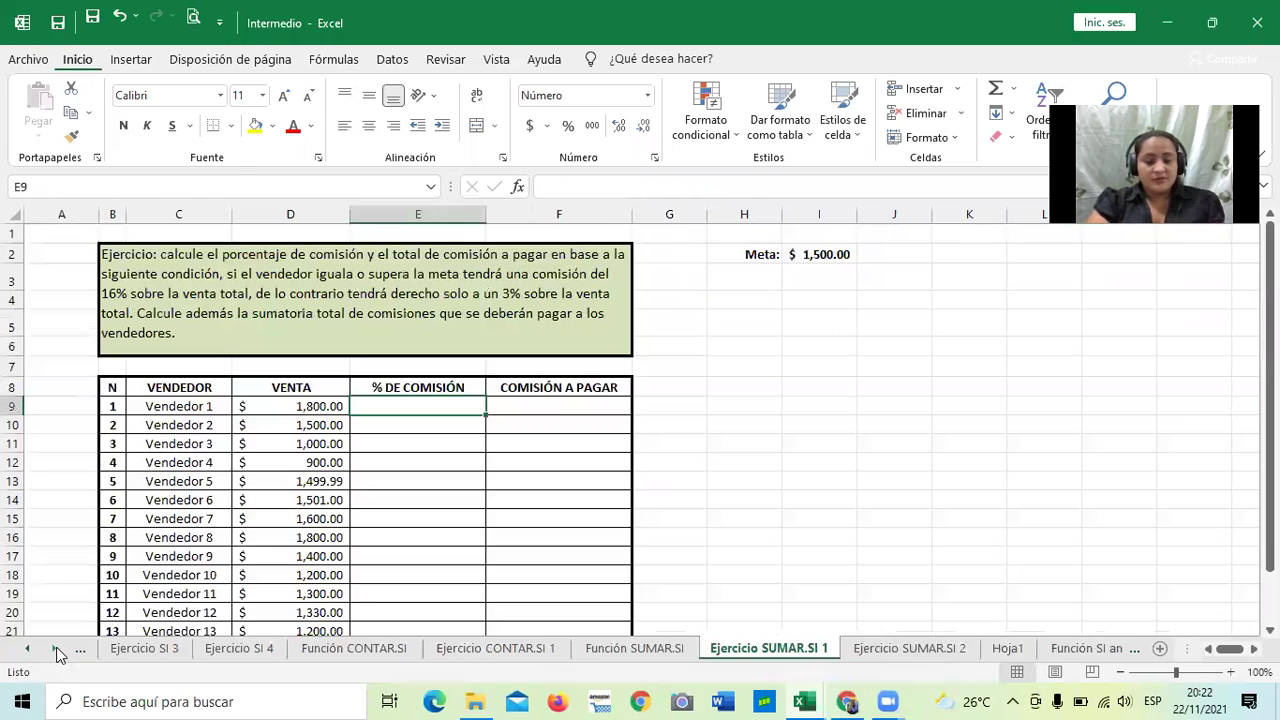
Look through the exercise sheets from Ejercicio SUMAR.SI 2 to Función SI anidada 3.
click(55, 651)
click(55, 651)
click(55, 651)
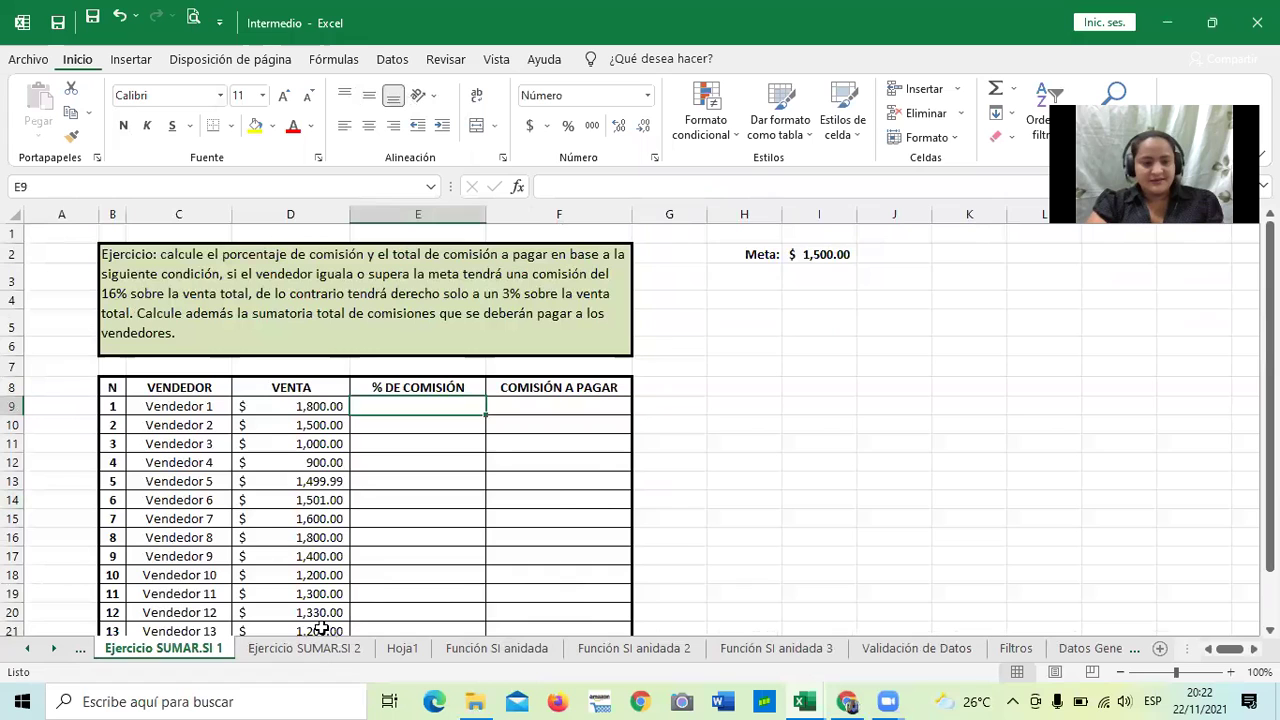
click(375, 649)
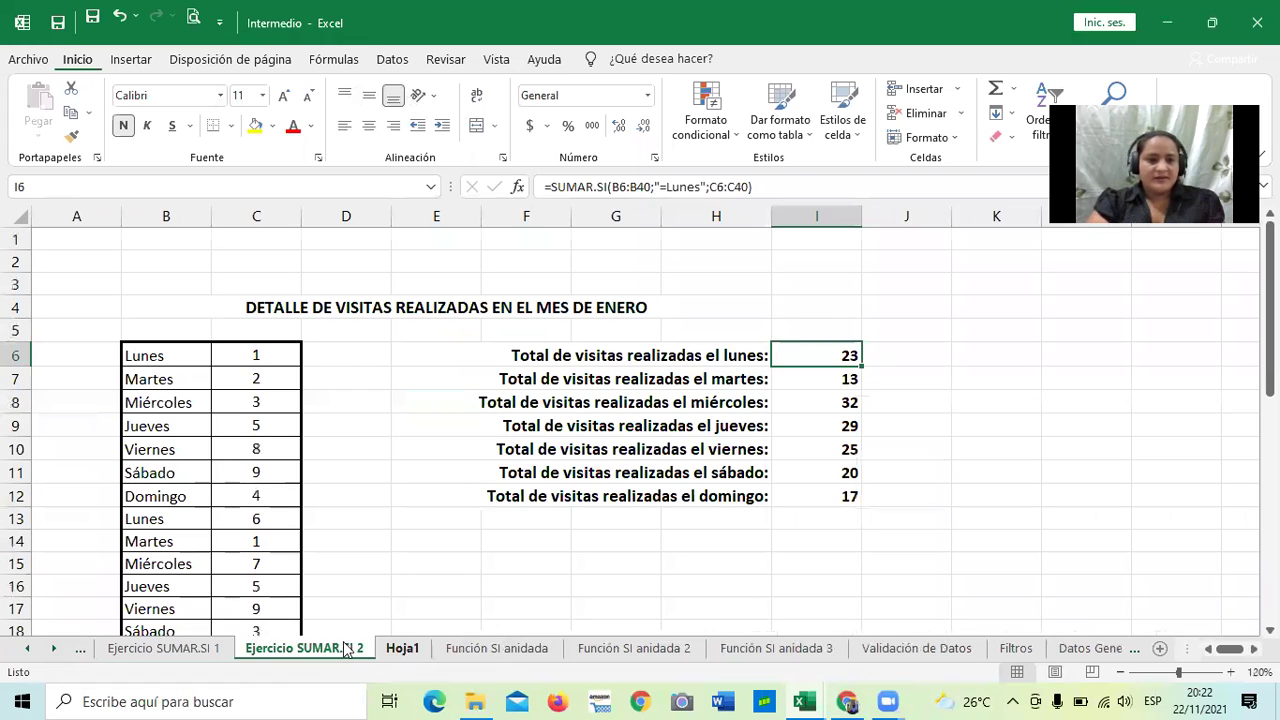
click(523, 643)
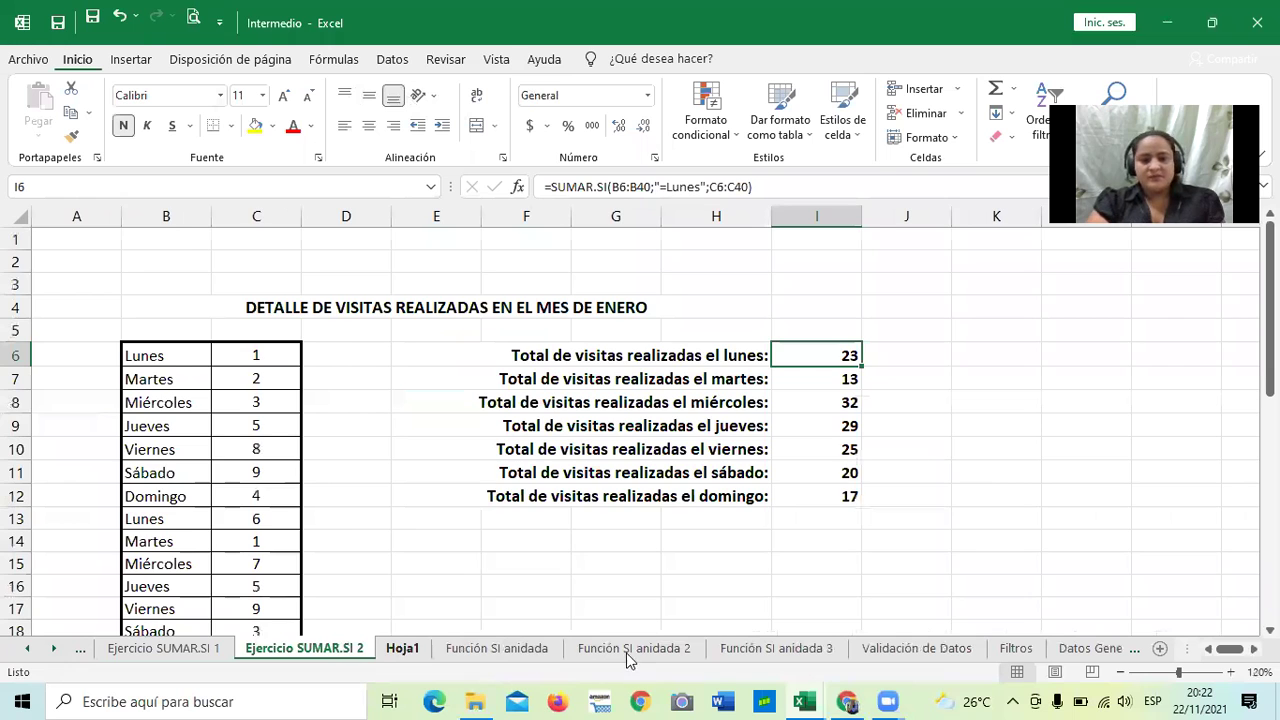
click(722, 646)
click(765, 647)
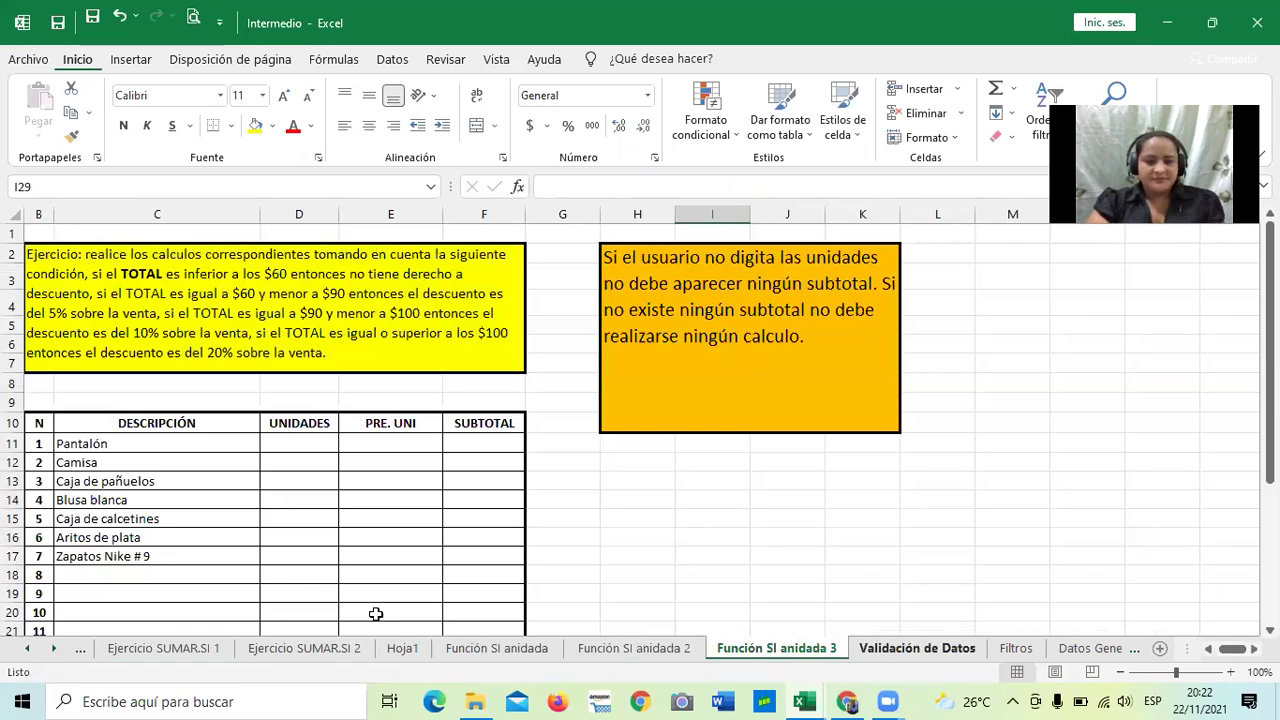
View the sales records on the Filtros sheet and return to the Datos Generales sheet.
key(ctrl+Page_Down)
key(ctrl+Page_Down)
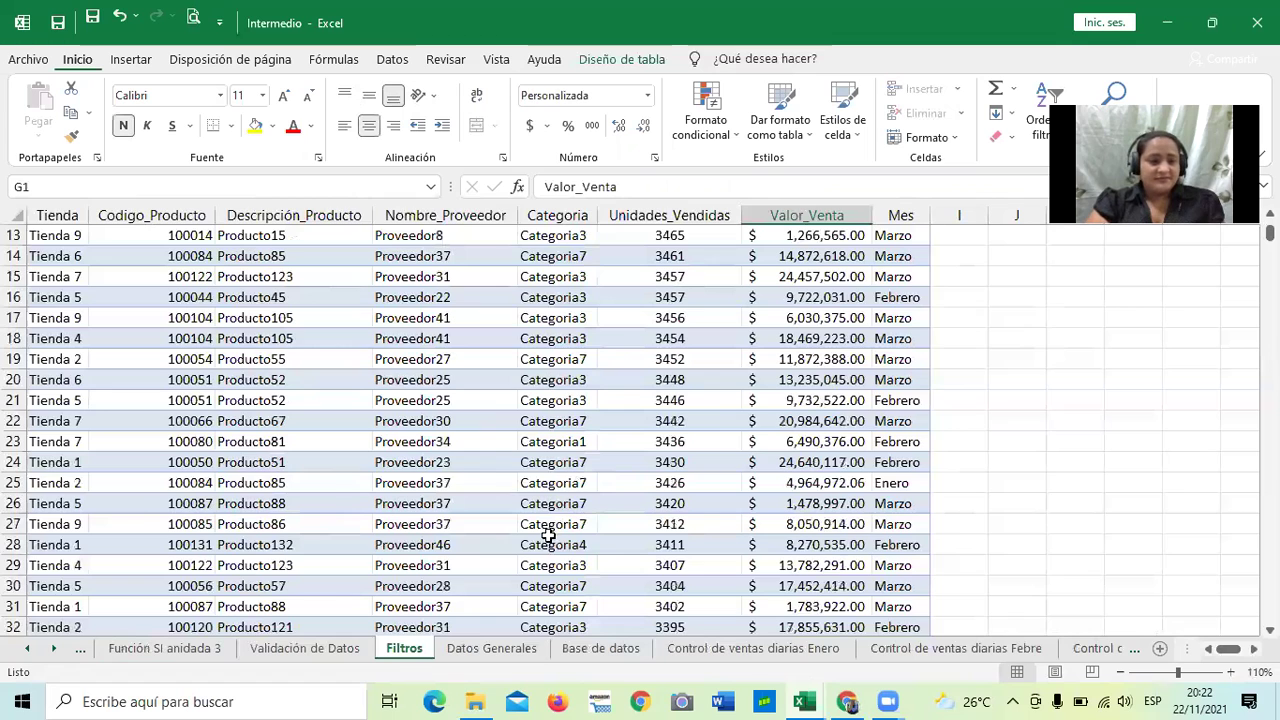
scroll(550, 525, down, 20)
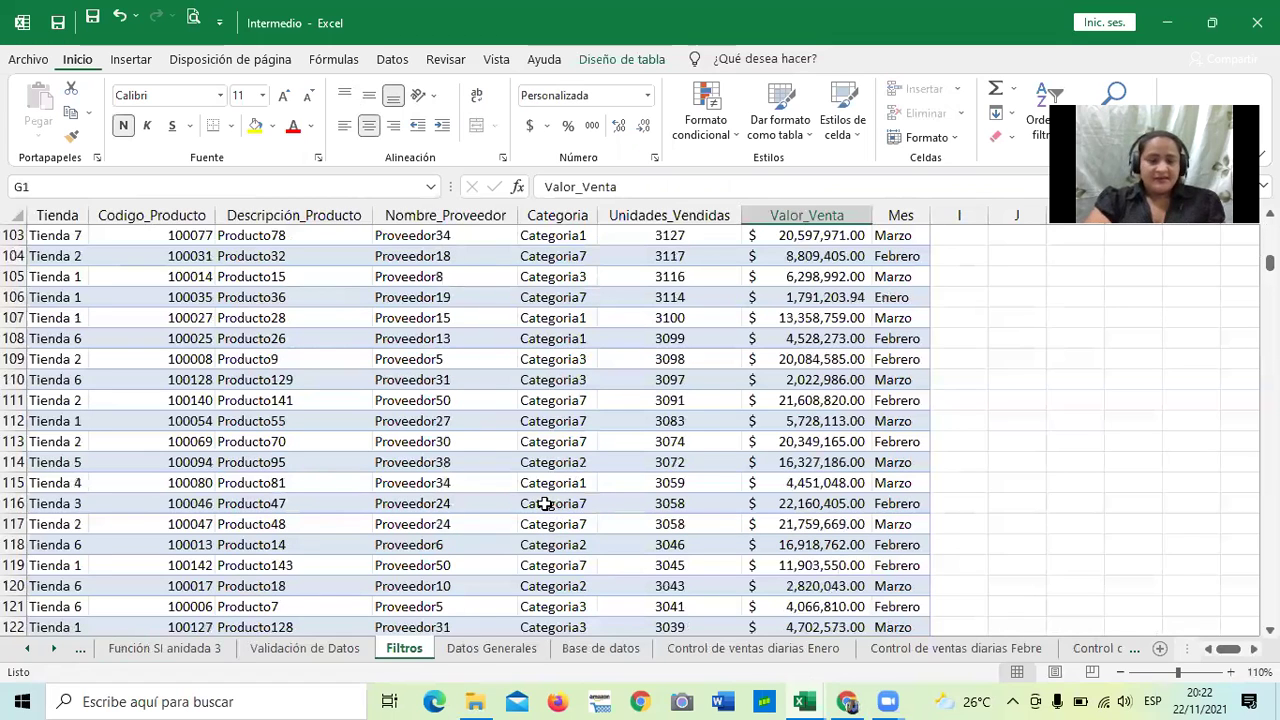
click(500, 650)
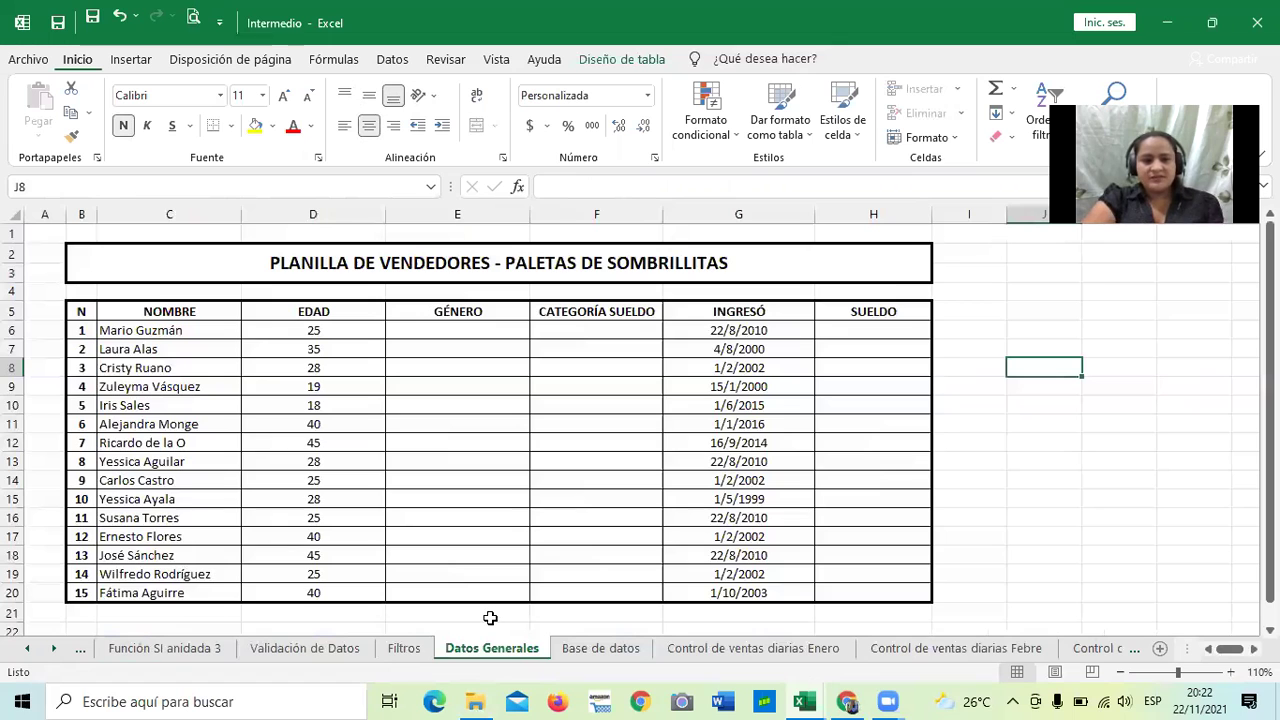
View the Base de datos and February Control de ventas diarias sheets, plus the Función SI anidada 2 and 3 exercises.
click(575, 652)
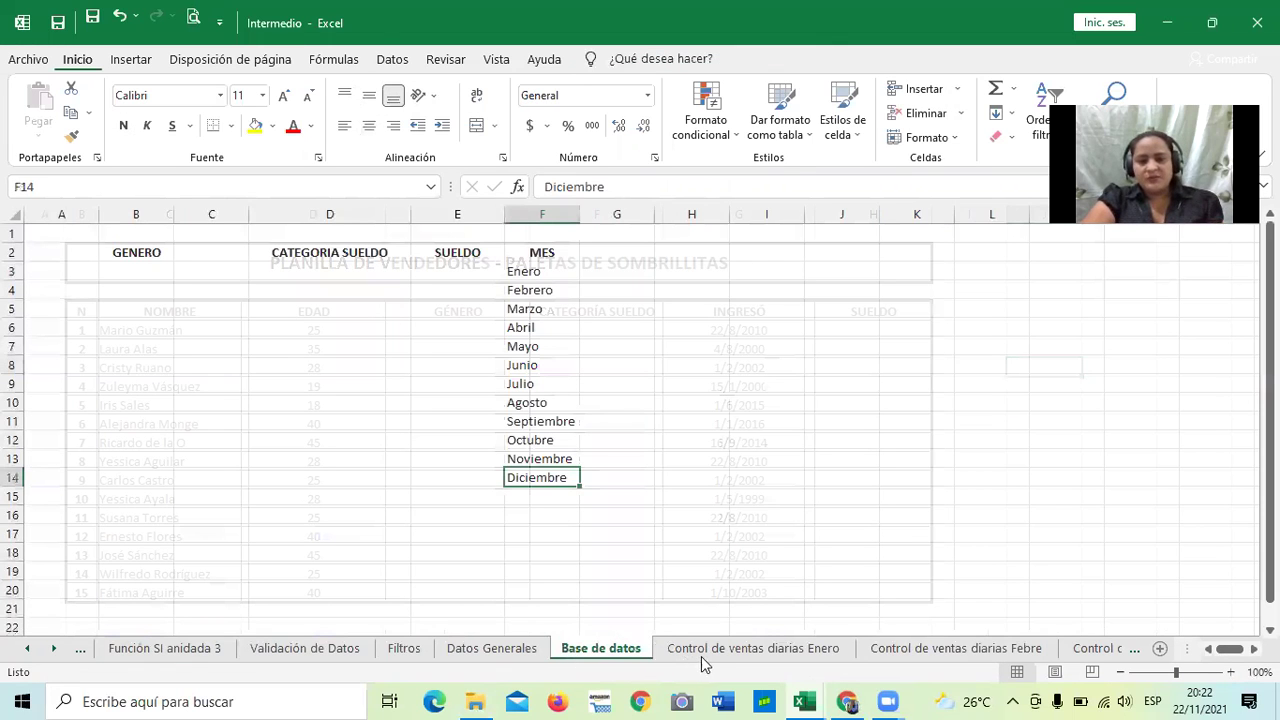
click(886, 652)
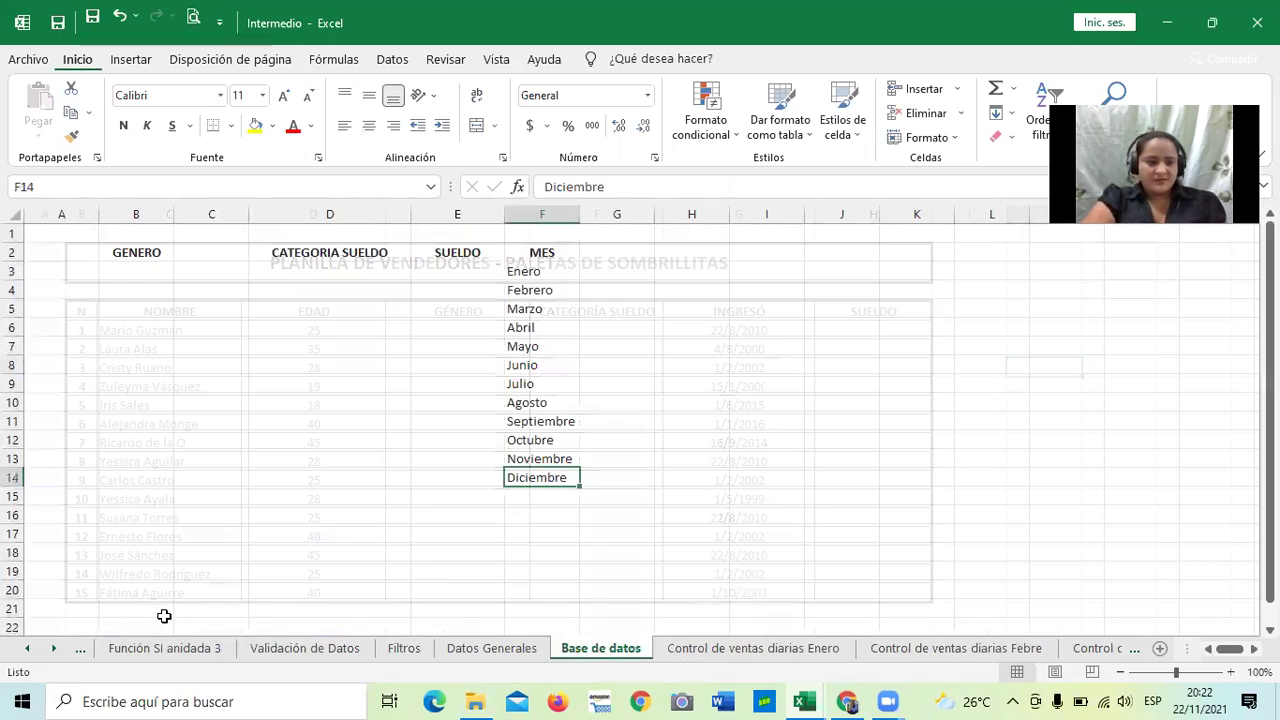
click(29, 652)
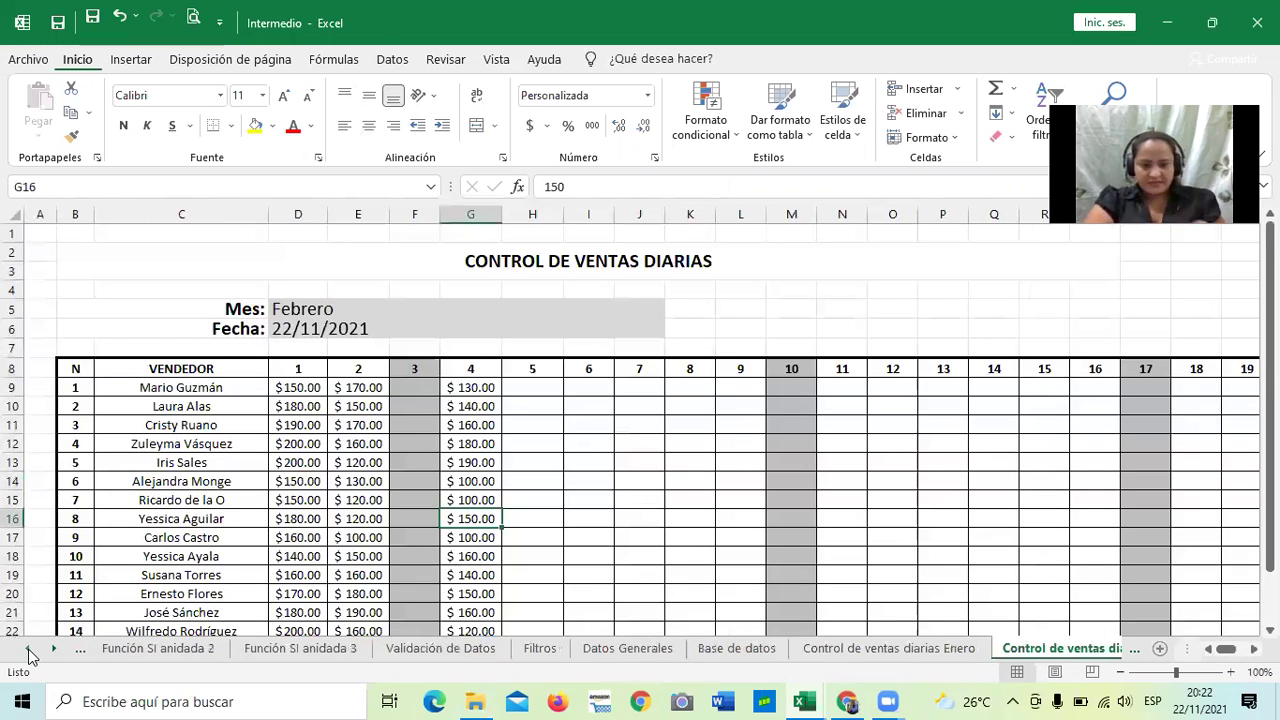
click(29, 652)
click(29, 652)
click(29, 652)
click(494, 649)
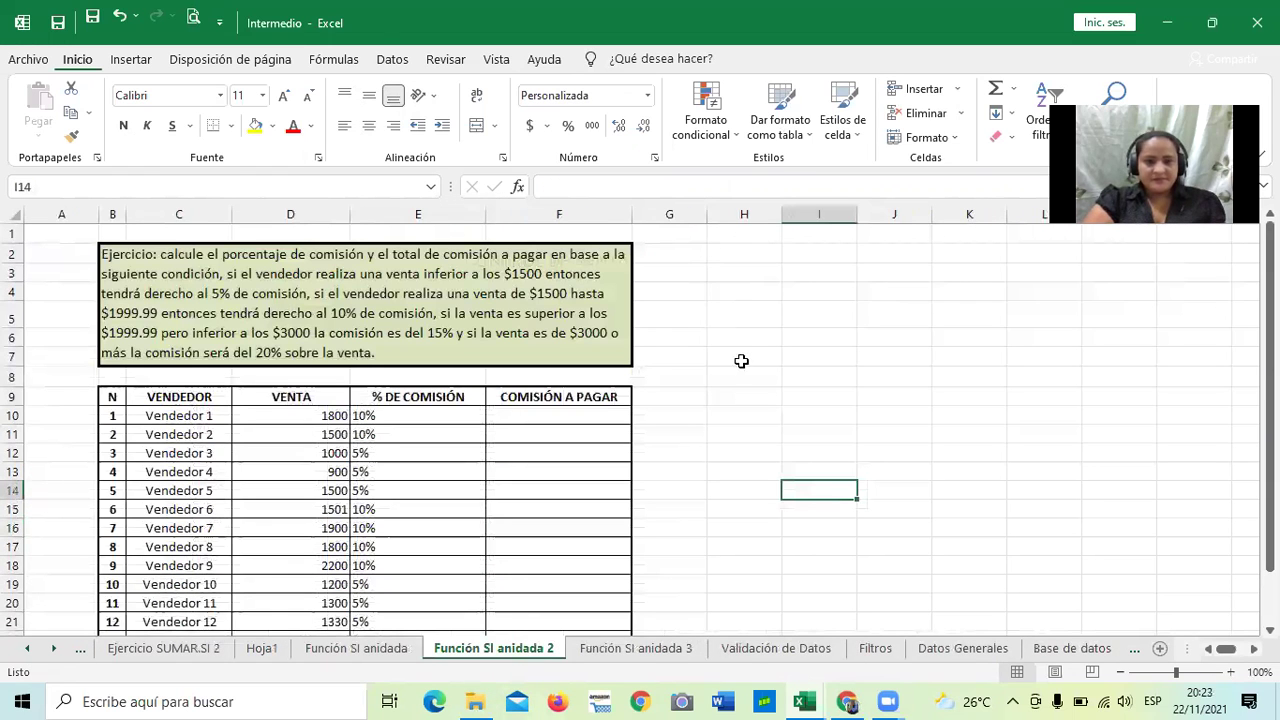
click(633, 651)
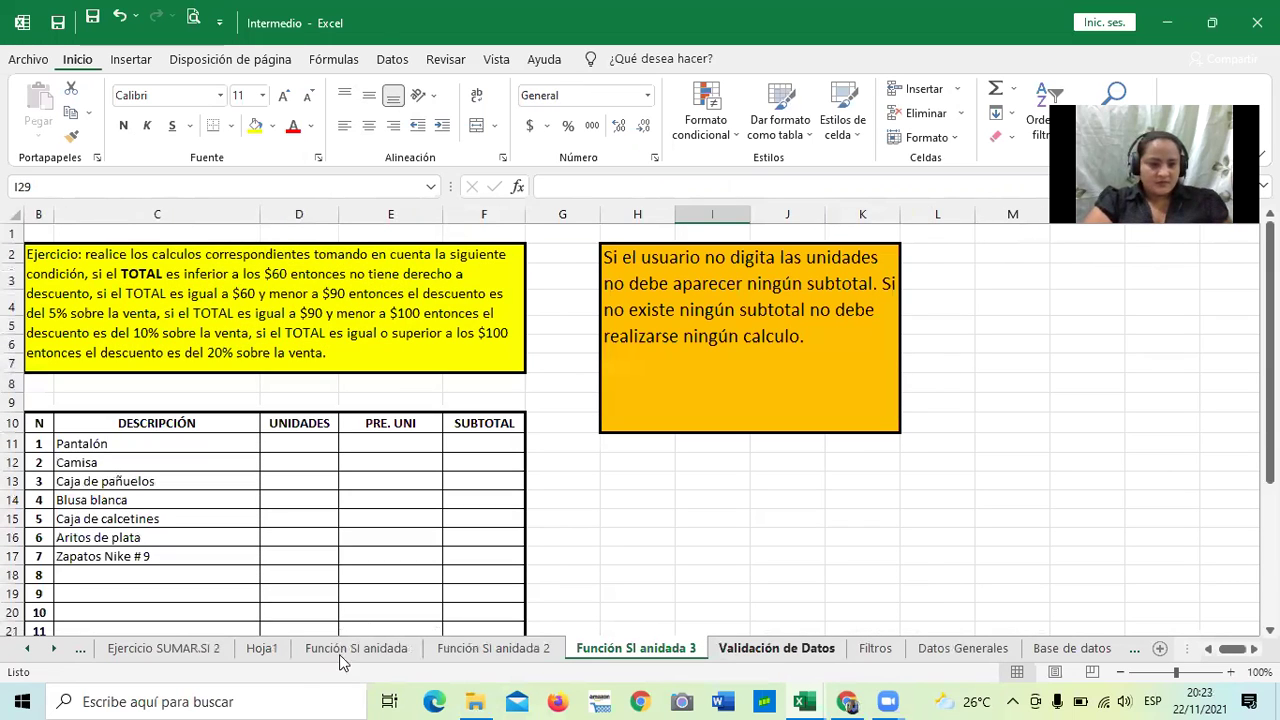
Go back through the Ejercicio SUMAR.SI 2, Ejercicio SUMAR.SI 1 and Función SUMAR.SI sheets to Ejercicio CONTAR.SI 1.
click(193, 645)
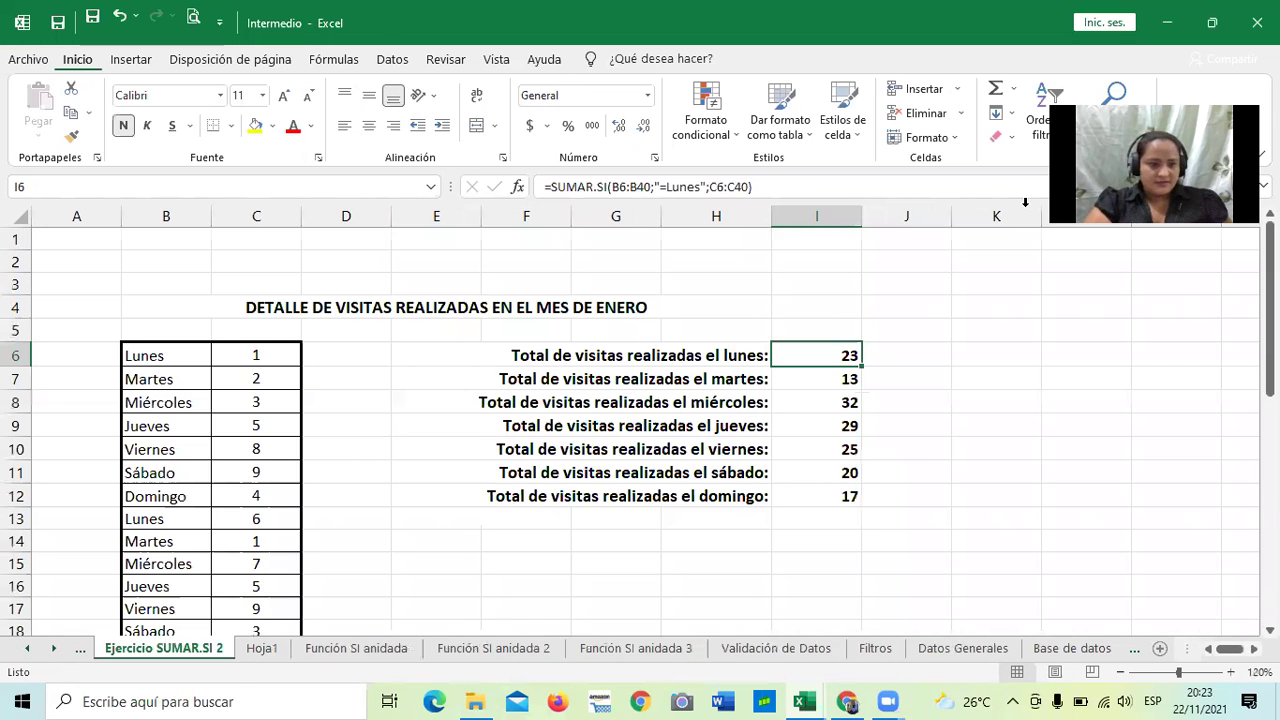
click(30, 648)
click(30, 648)
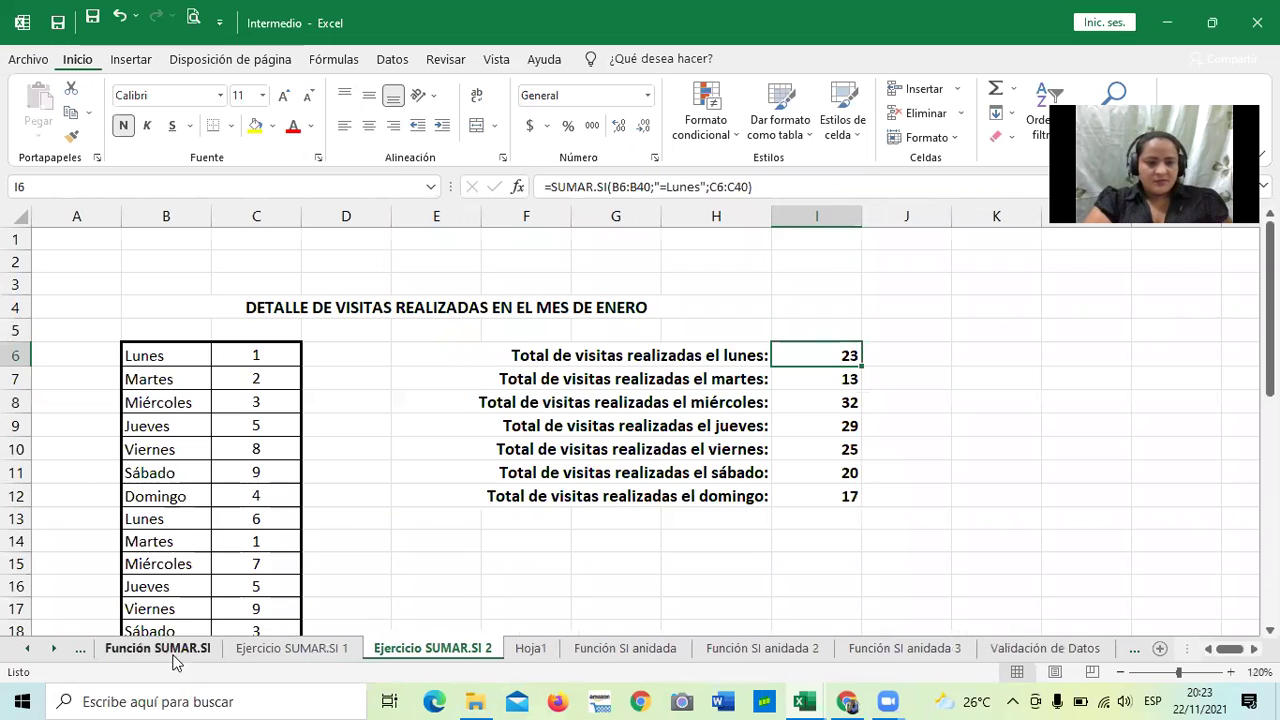
click(240, 655)
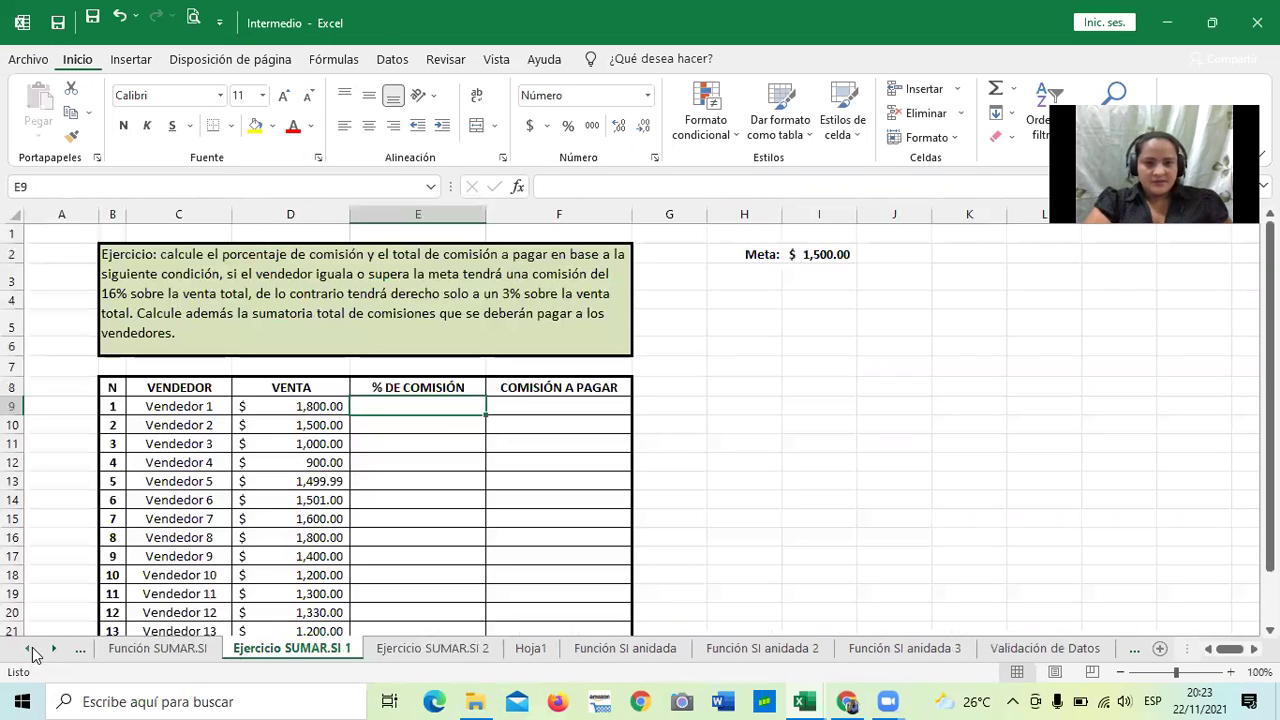
click(167, 650)
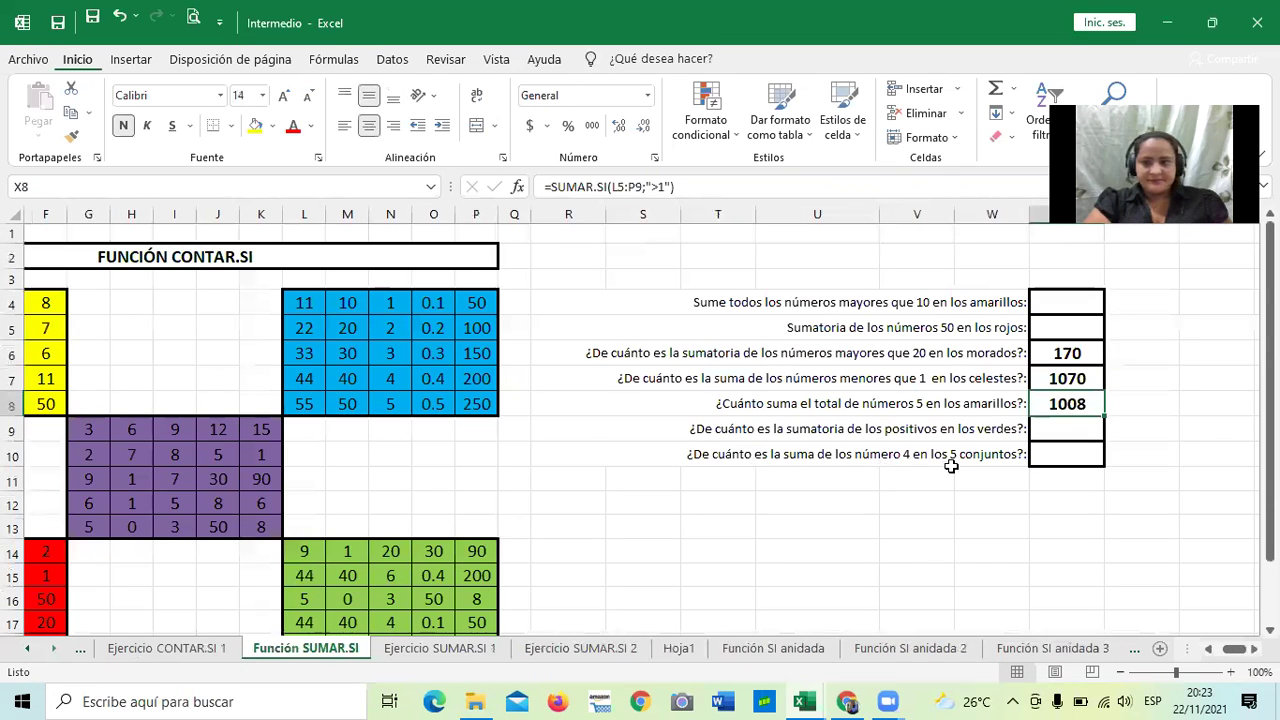
key(ctrl+Page_Up)
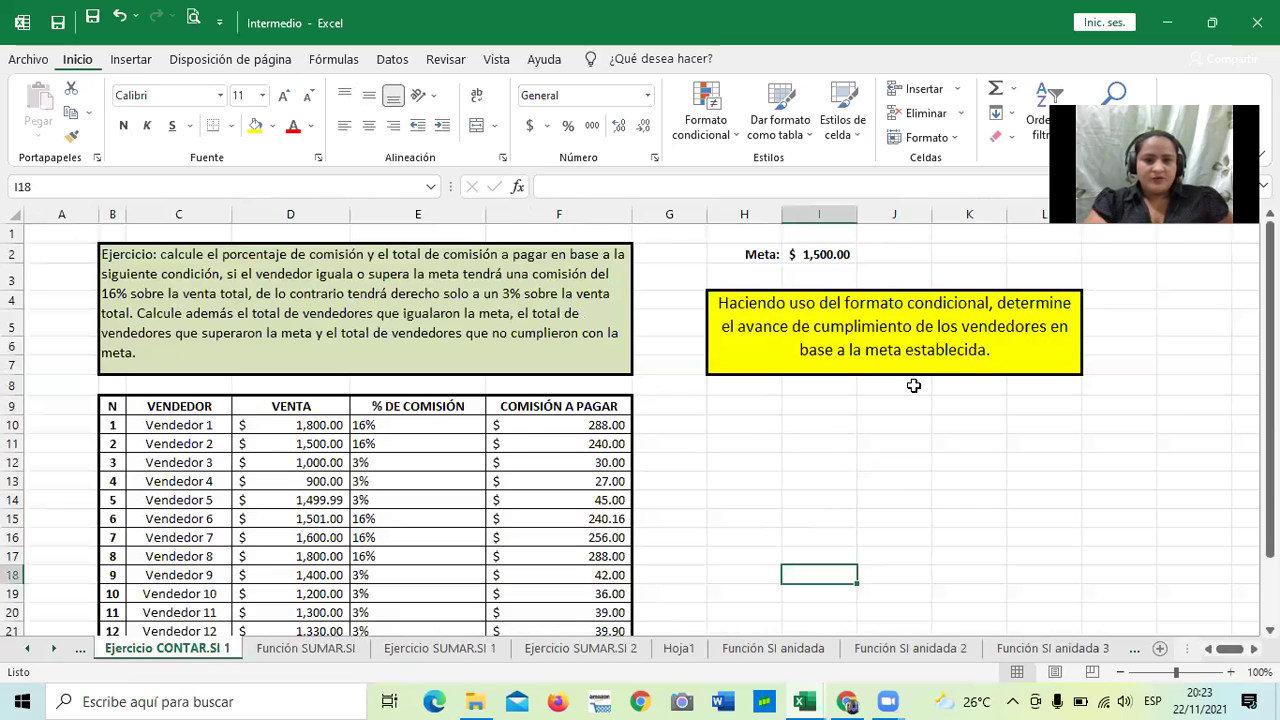
Examine the commission exercise: Vendedor 1's sale in D10, the commission percentage formula in E10 and the Meta cell I2.
click(741, 464)
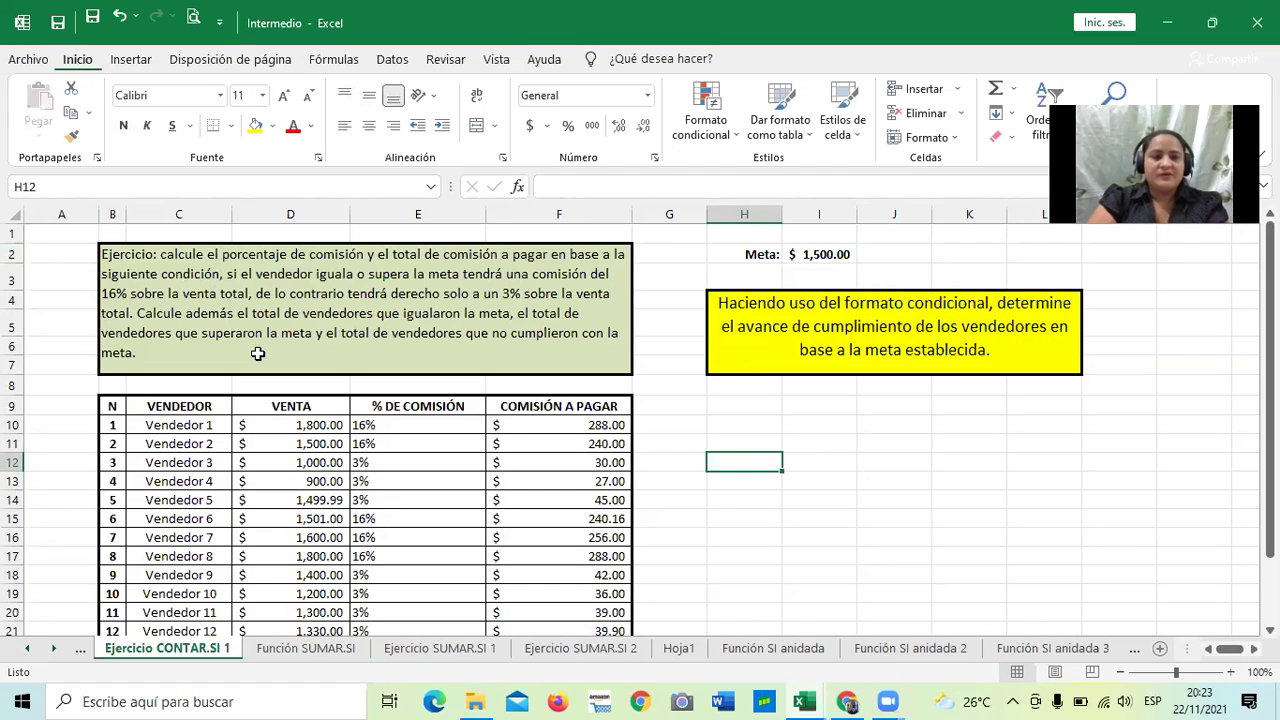
scroll(276, 462, down, 1)
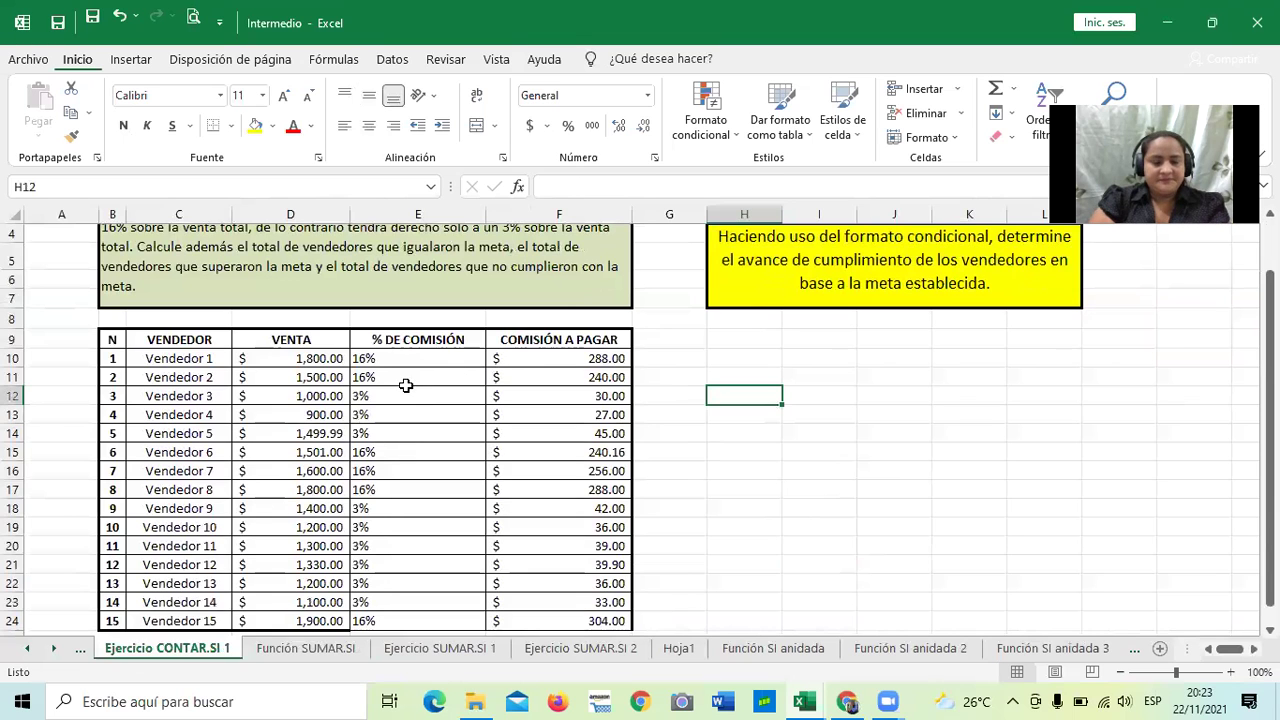
scroll(423, 397, down, 1)
click(284, 293)
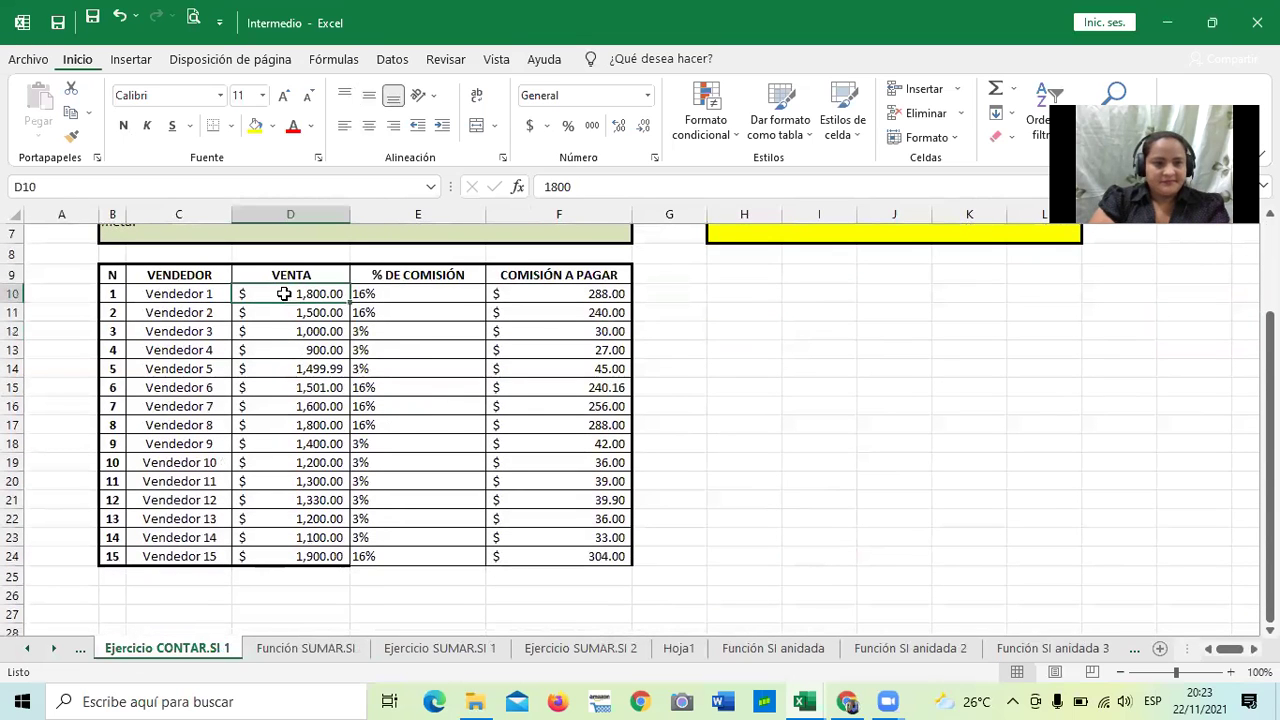
click(420, 294)
scroll(506, 389, up, 2)
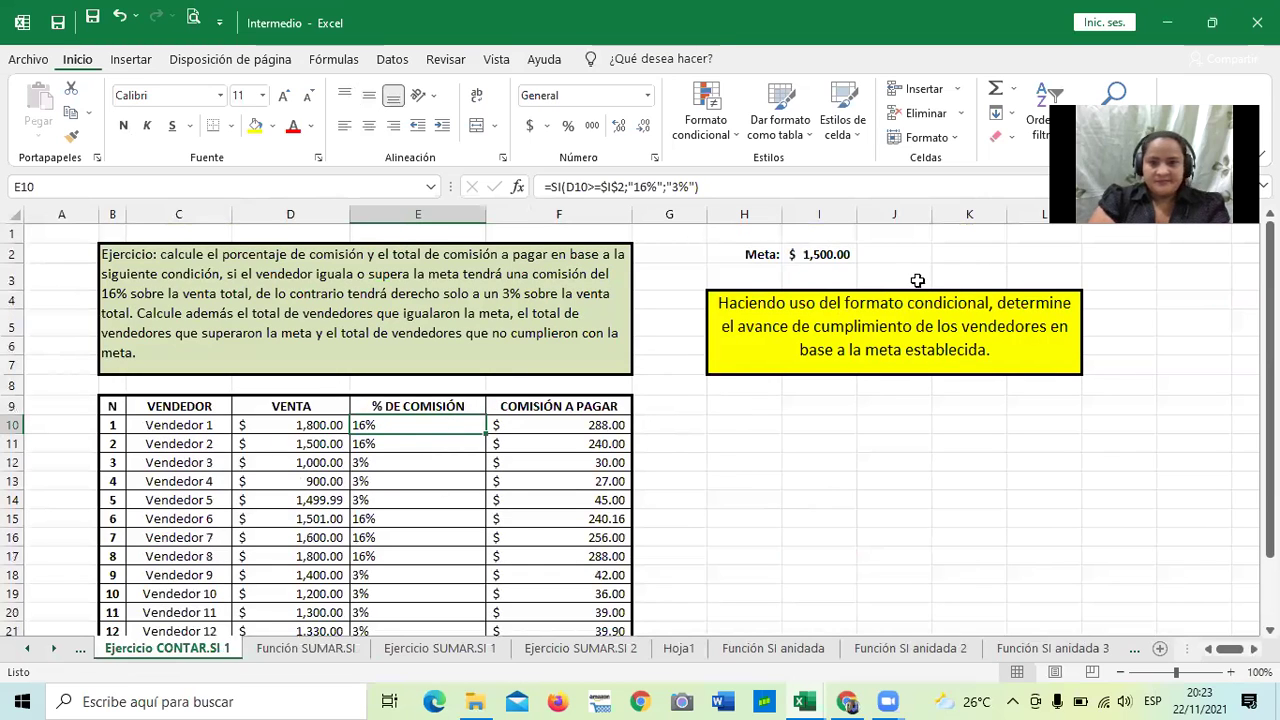
click(820, 258)
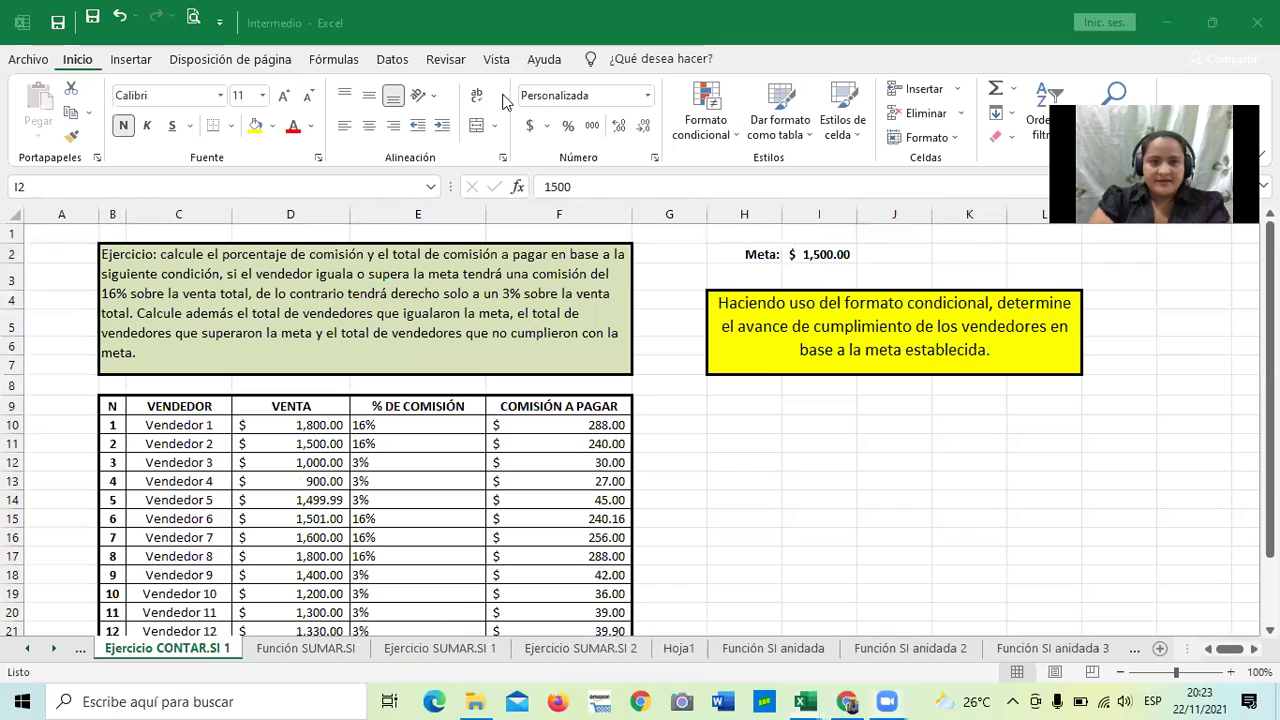
click(816, 250)
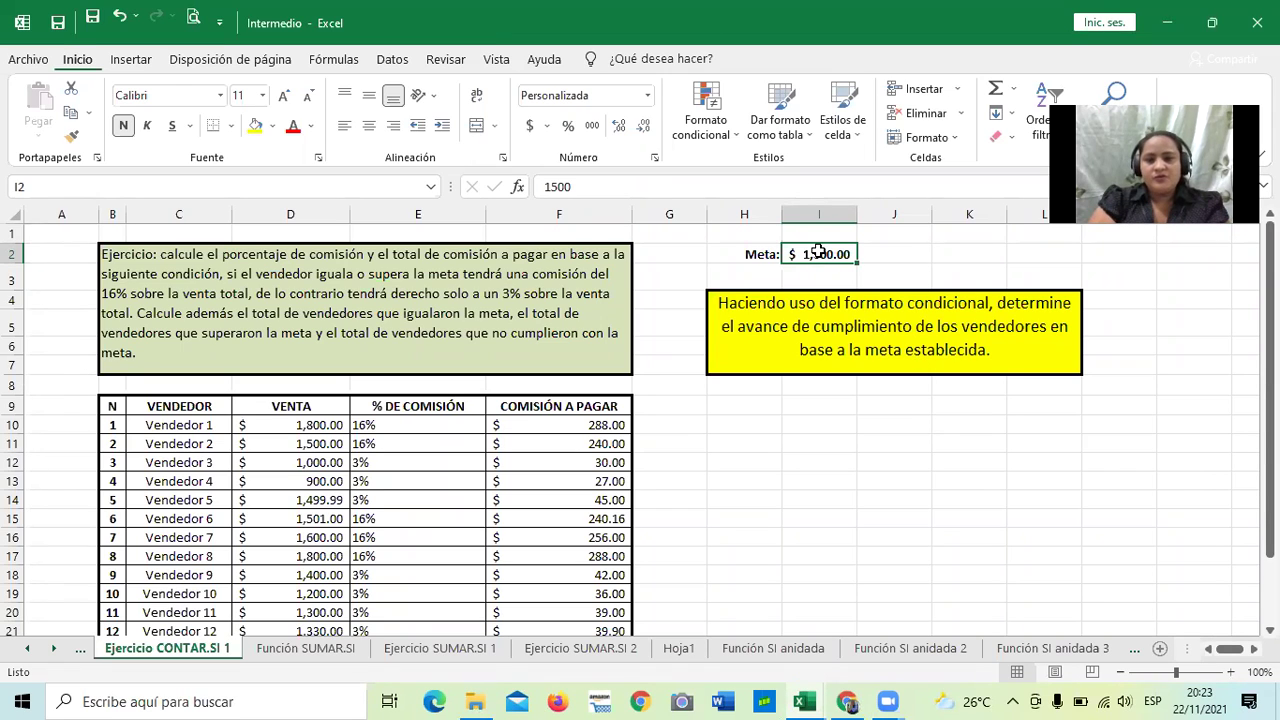
Review the exercise instructions against the Meta amount in cell I2.
click(810, 466)
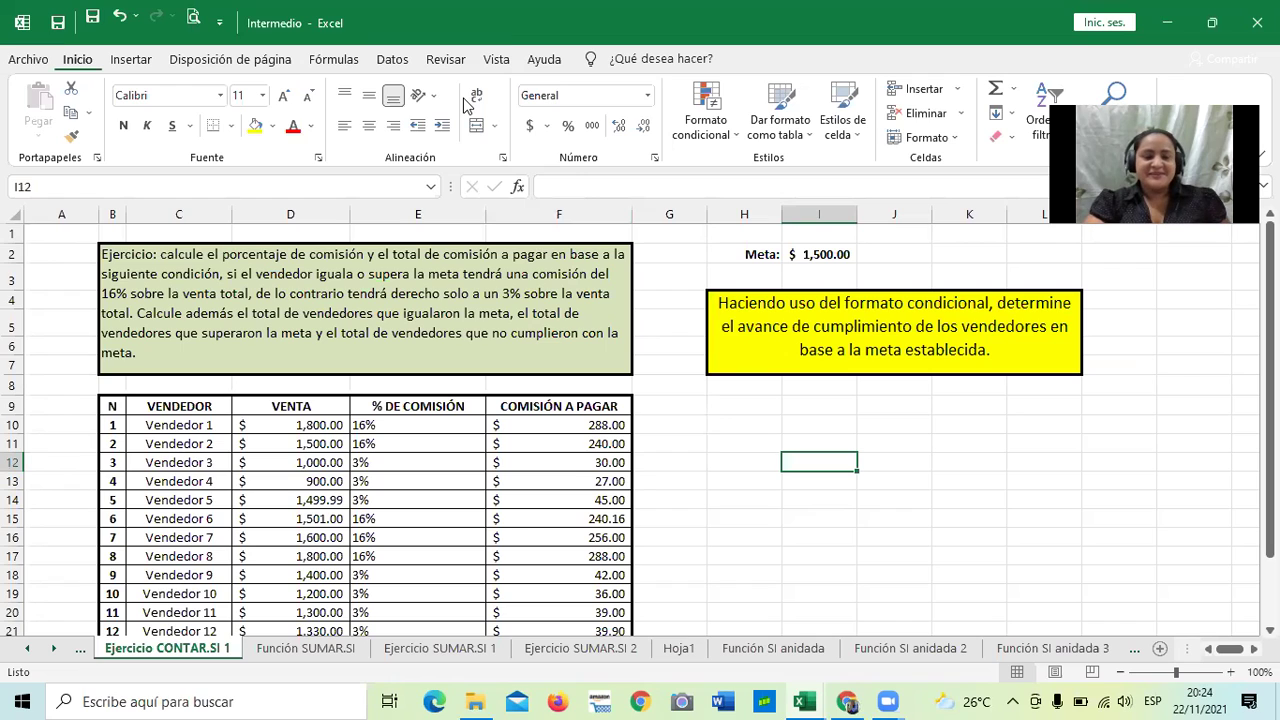
click(720, 478)
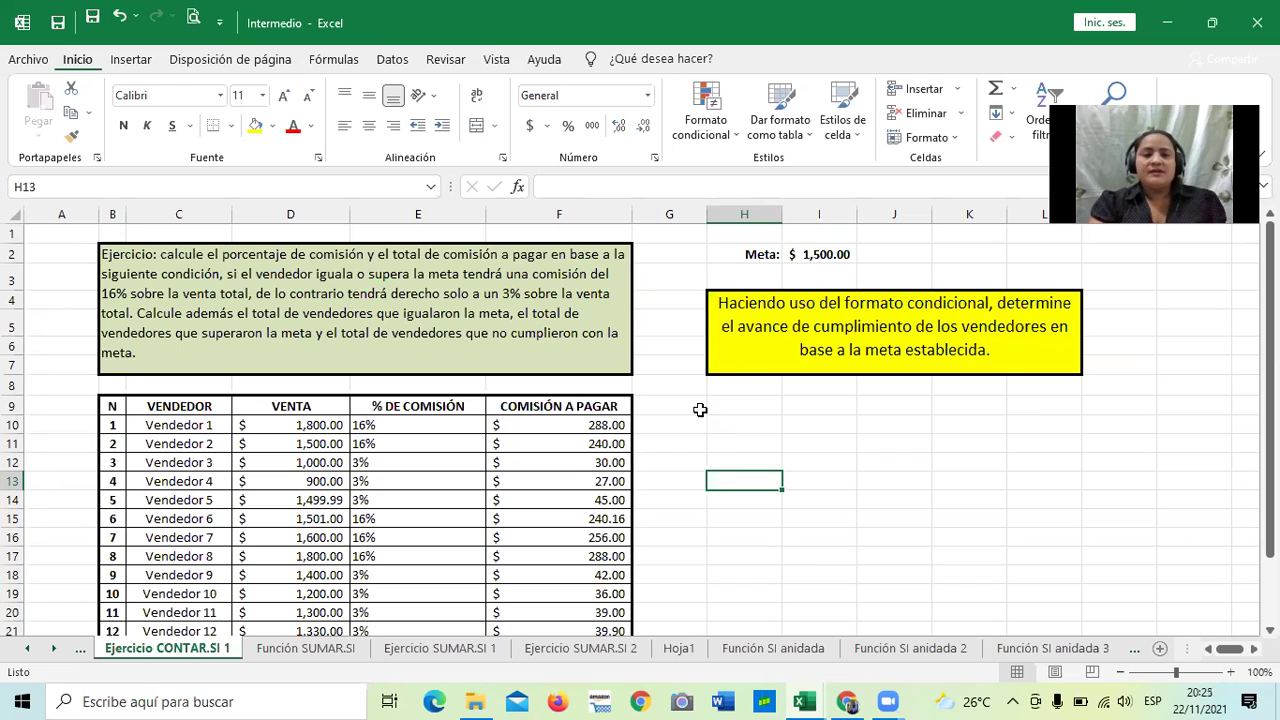
click(818, 254)
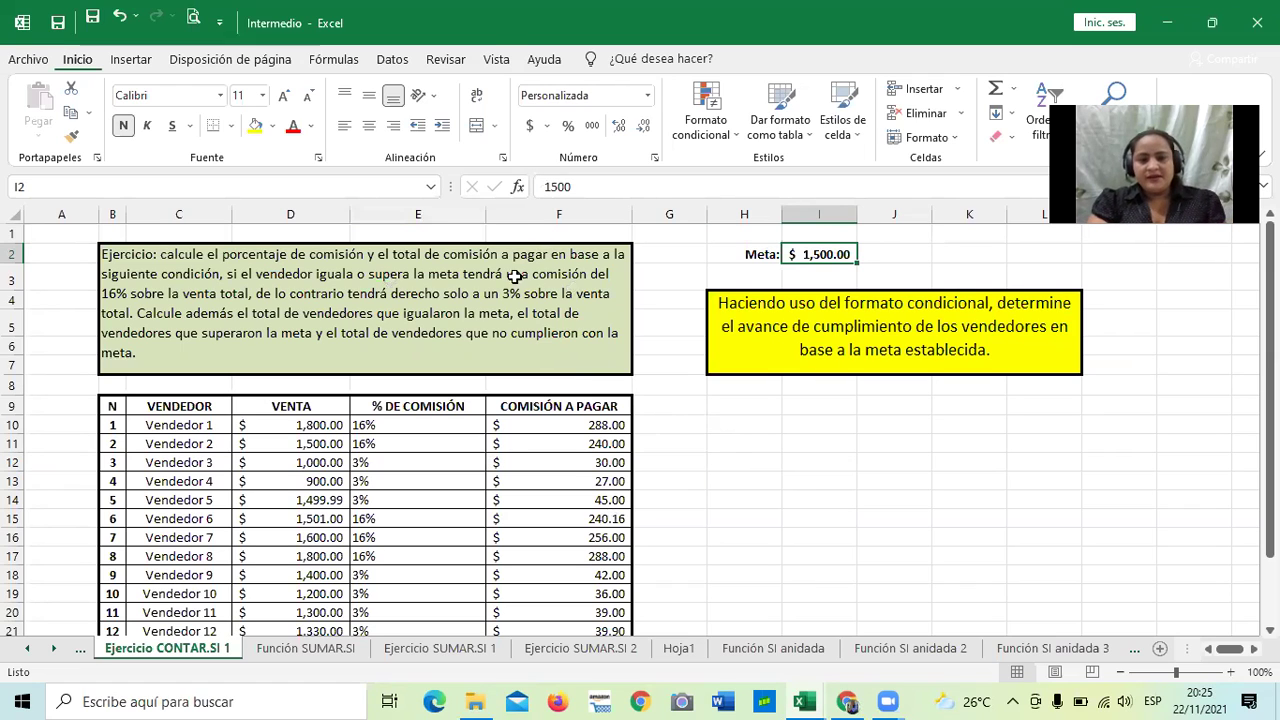
click(798, 520)
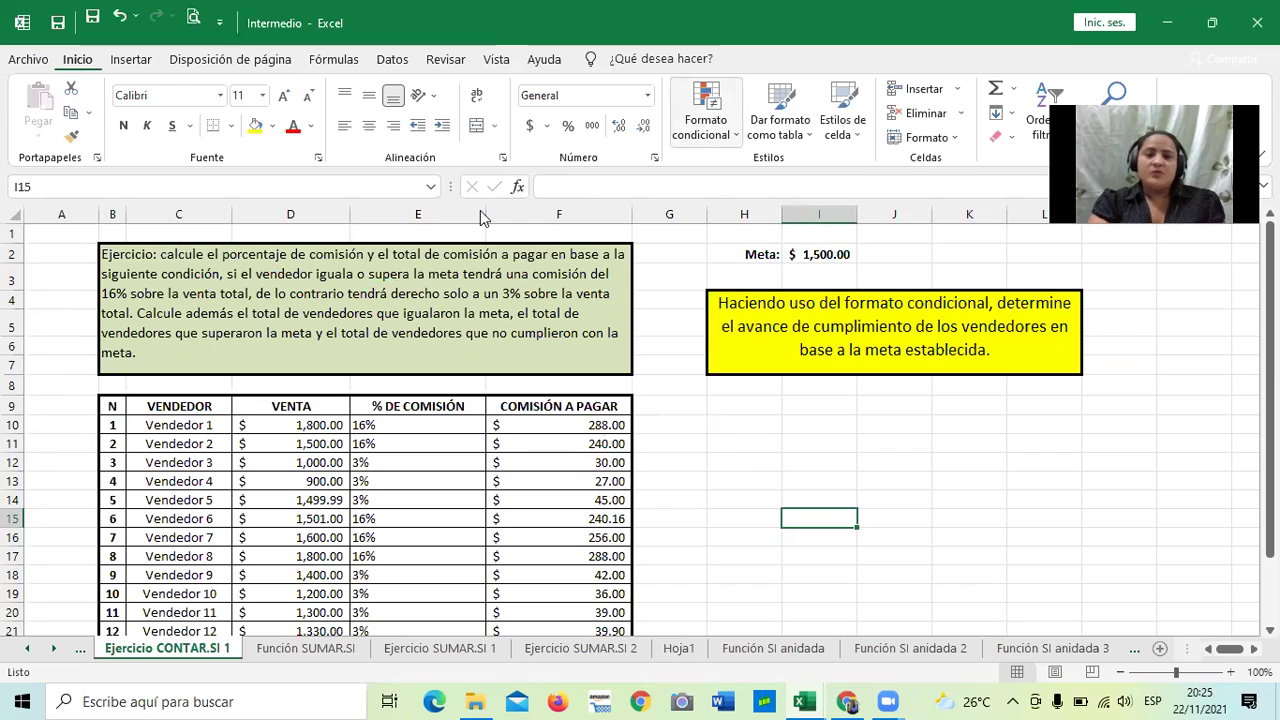
click(821, 443)
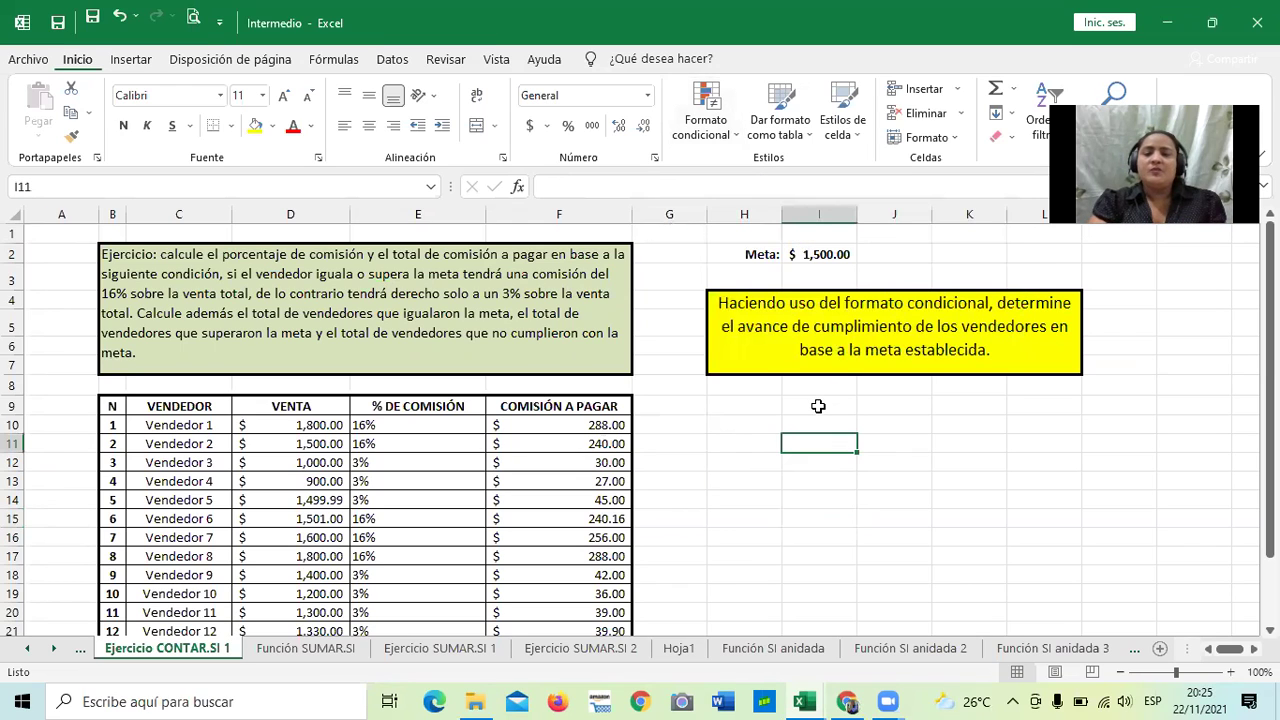
click(797, 255)
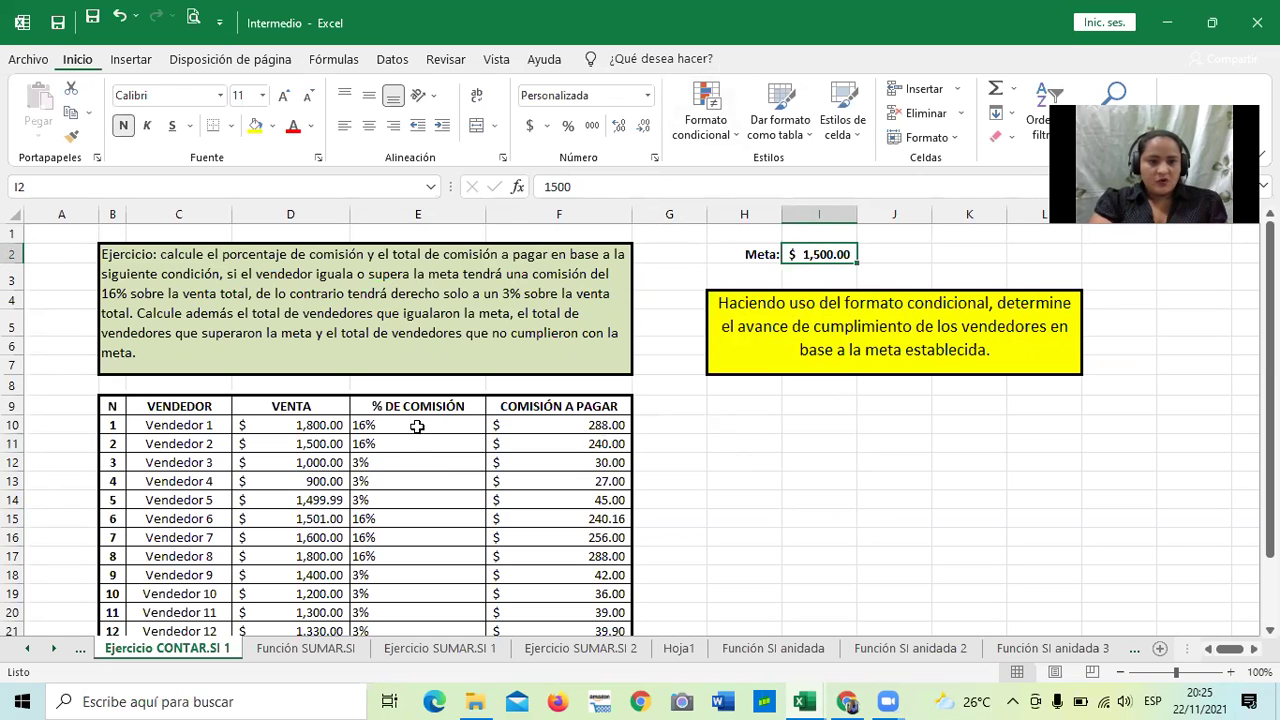
Clear the % DE COMISIÓN formulas for Vendedor 2 through Vendedor 15 in E11:E24, keeping the one in E10.
scroll(440, 463, down, 1)
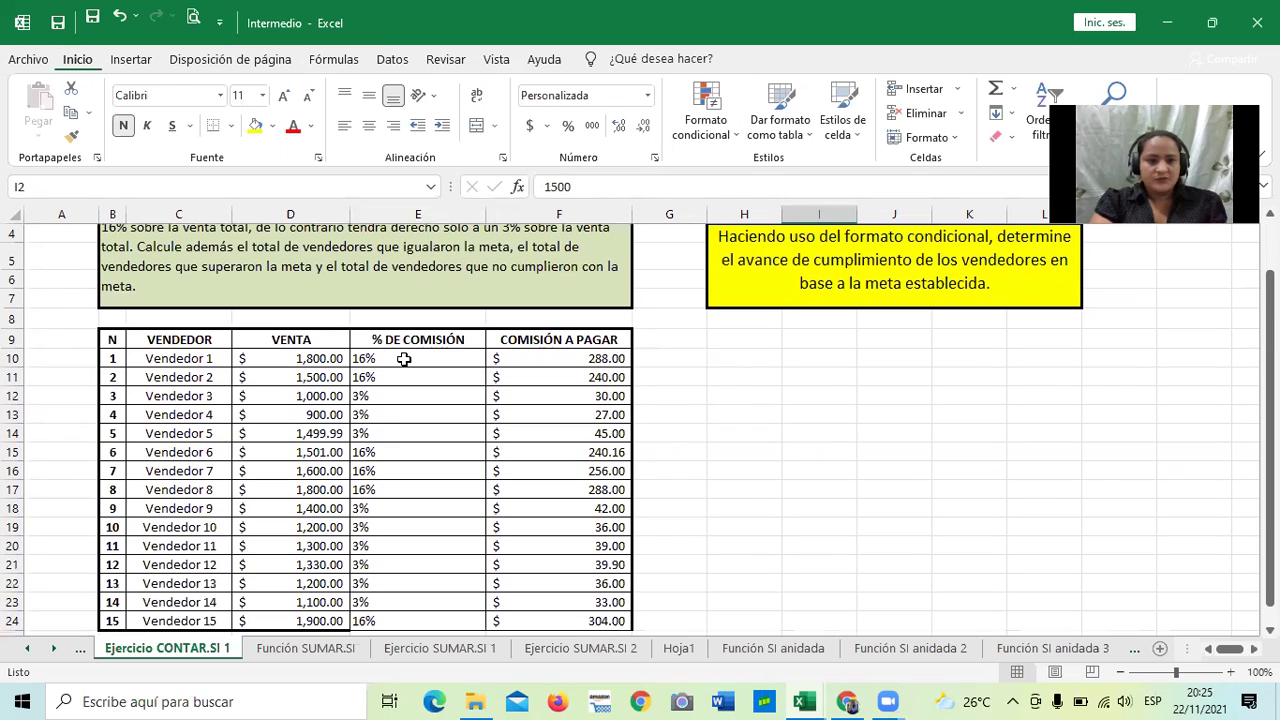
click(404, 358)
scroll(398, 420, down, 1)
drag(403, 312, 410, 556)
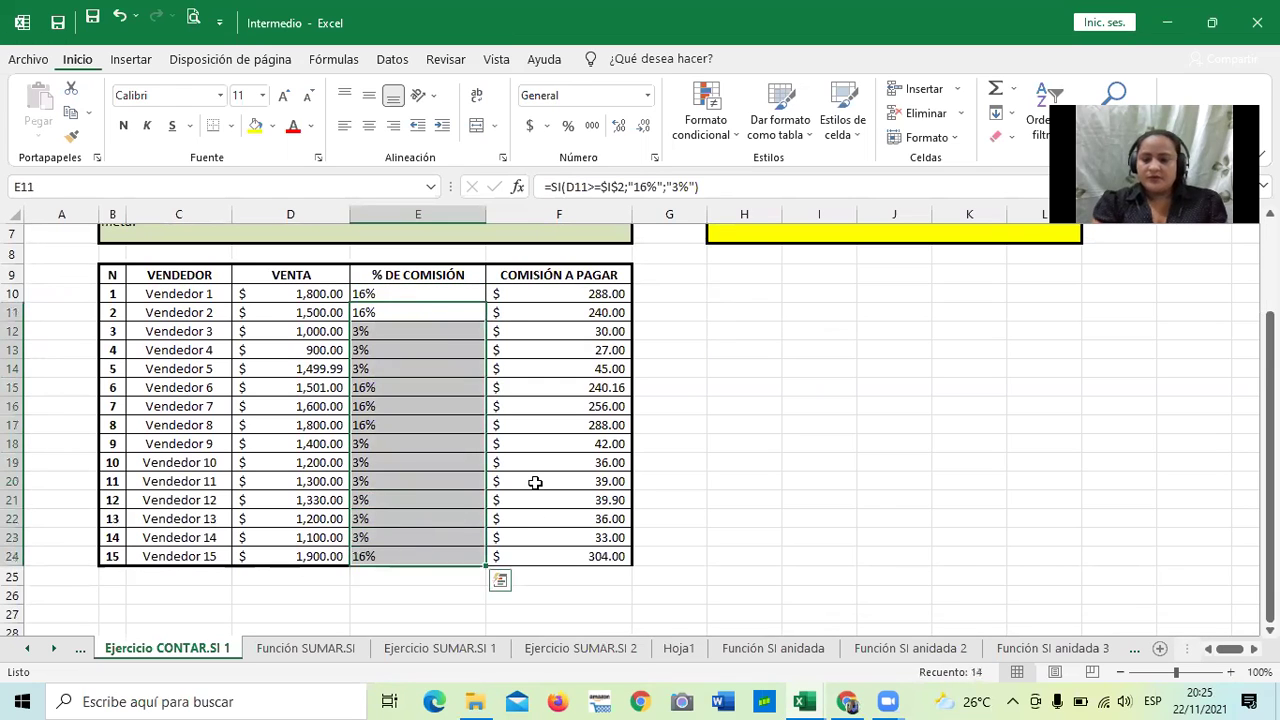
key(Num_Lock)
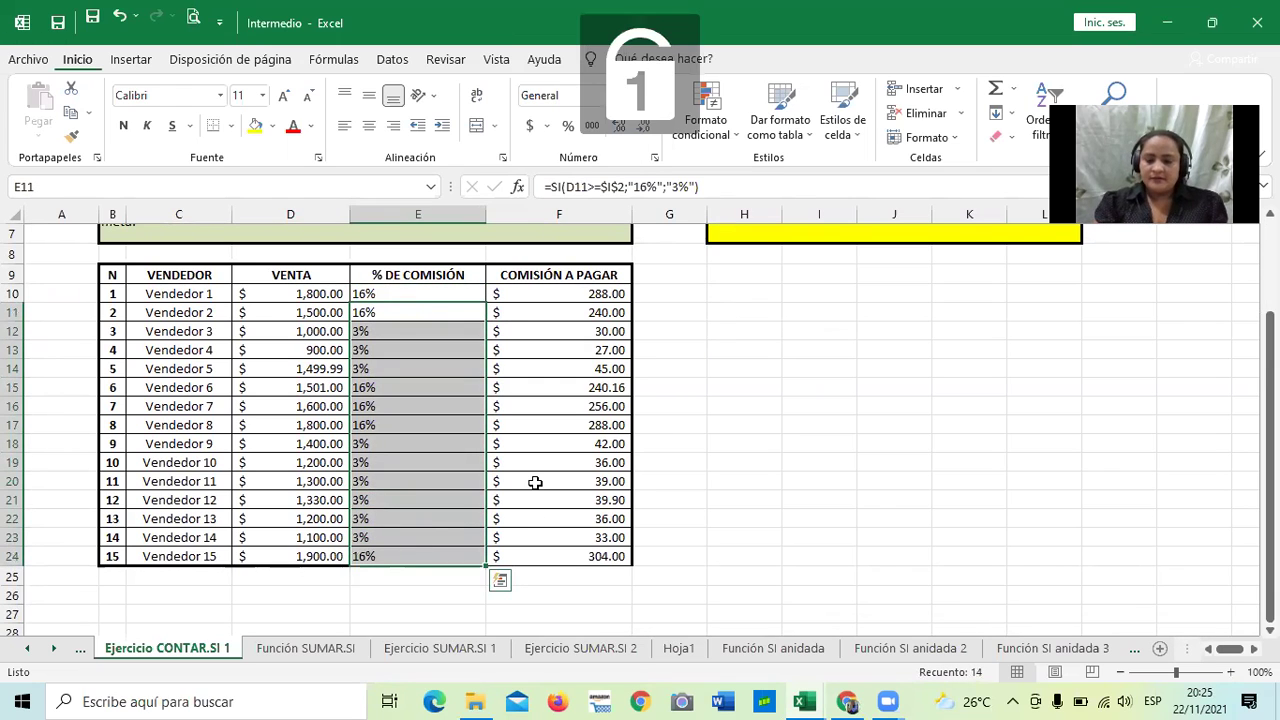
key(Delete)
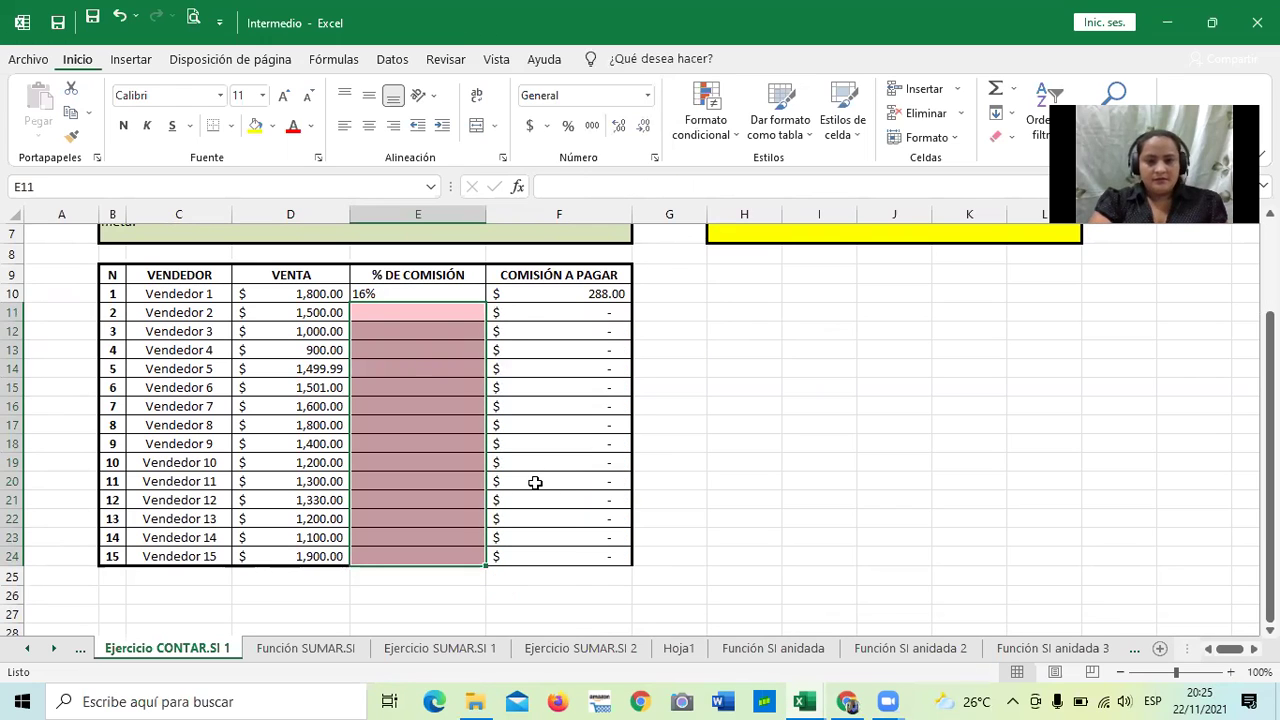
click(715, 440)
Inspect the SI formula in E10 in edit mode, leave it unaltered and reselect the cell.
click(395, 287)
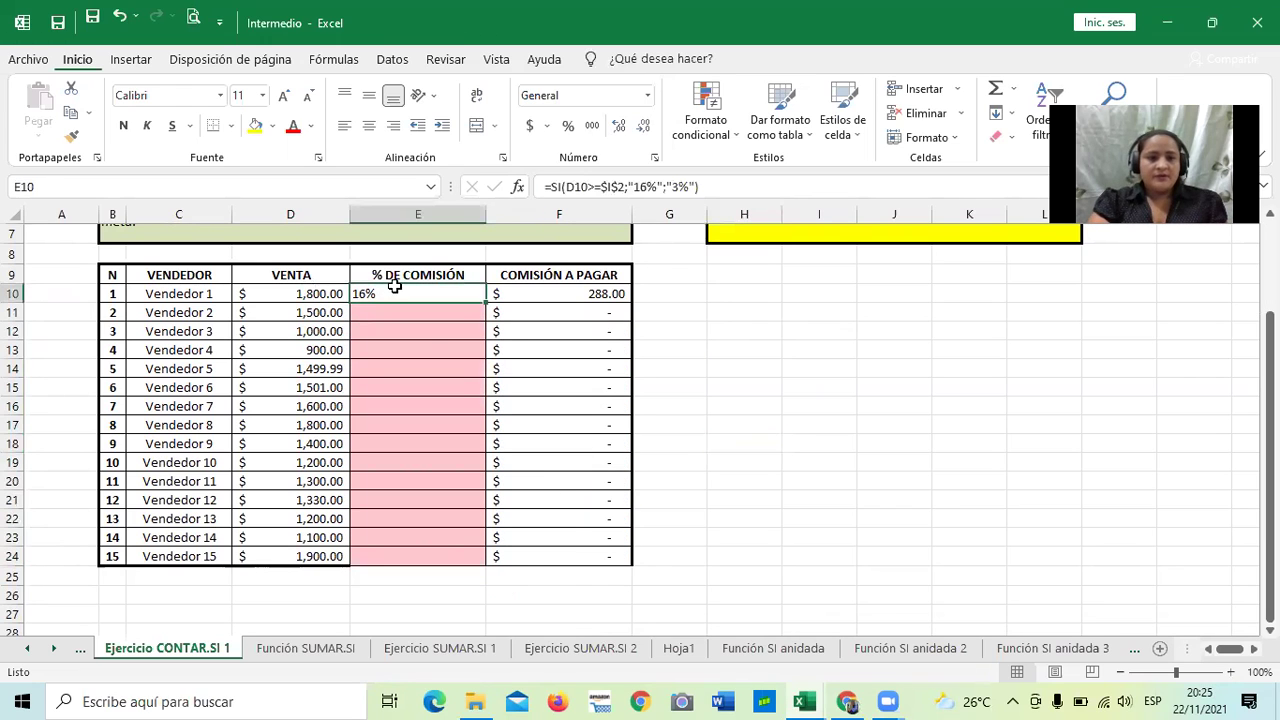
click(420, 434)
click(408, 290)
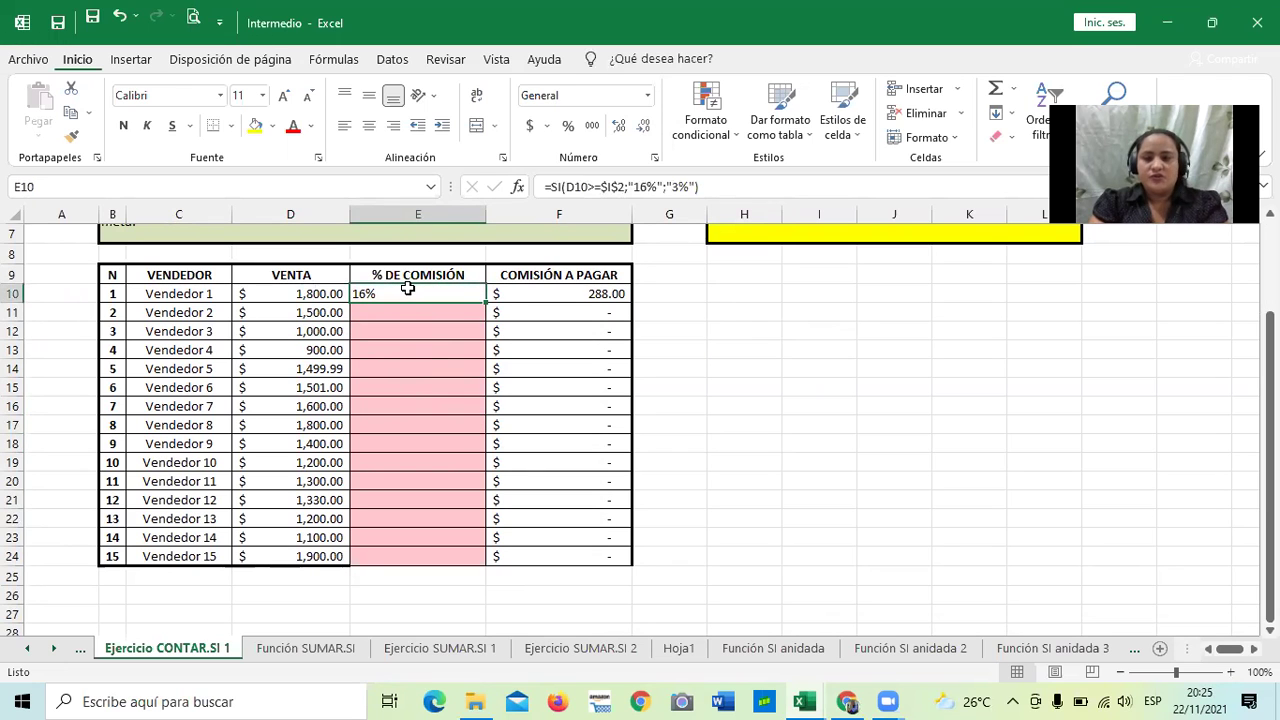
click(729, 187)
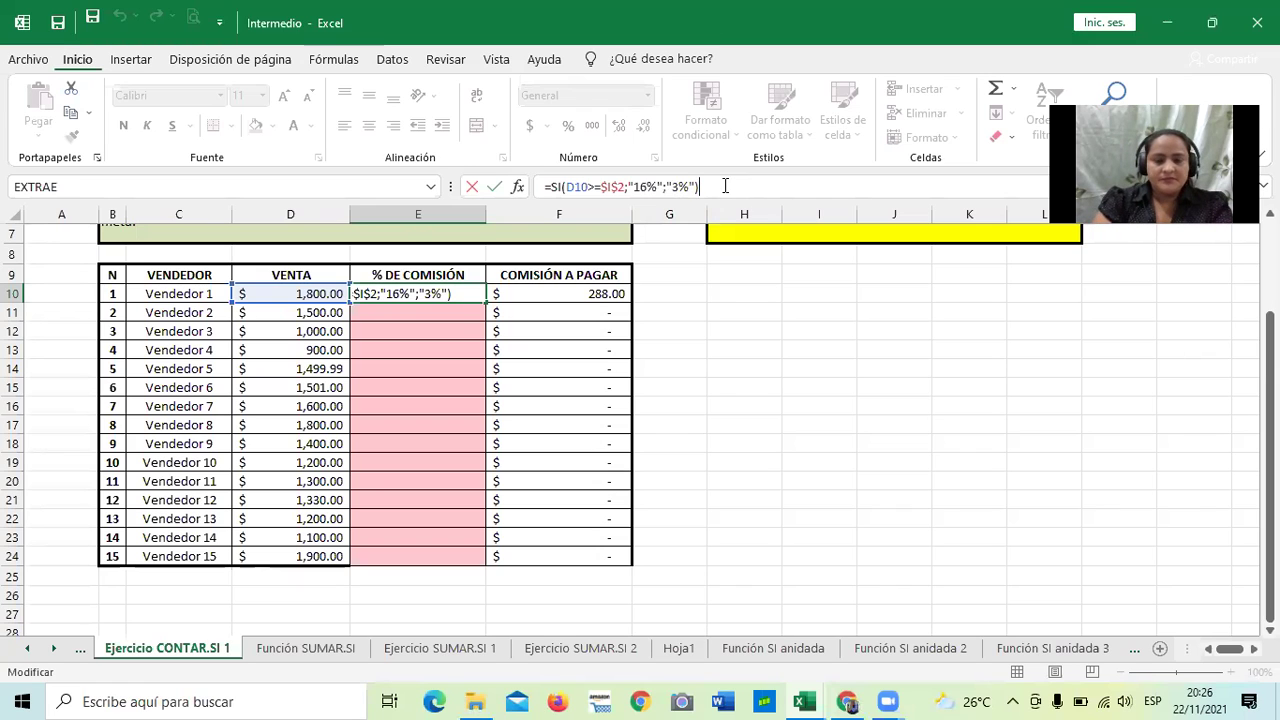
key(Return)
click(452, 290)
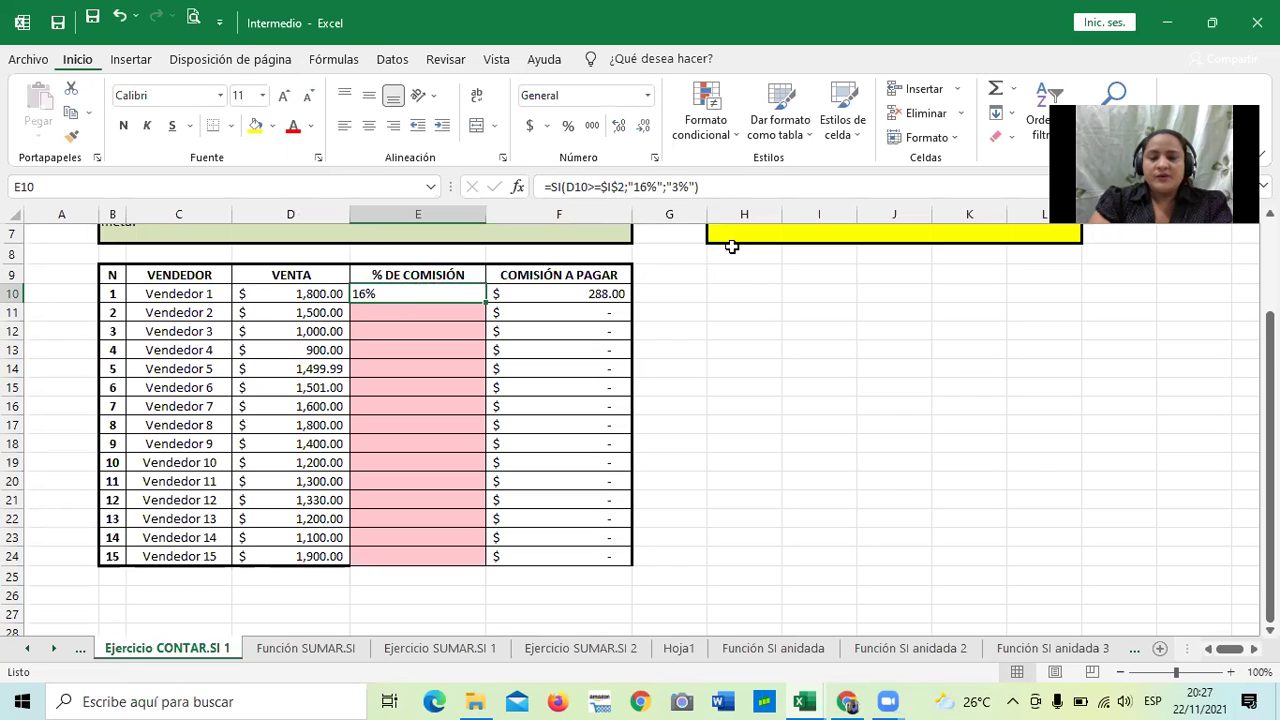
Trace the E10 formula's references to the sale in D10 and the Meta cell I2, keeping the formula as is.
scroll(726, 246, up, 1)
scroll(731, 241, up, 1)
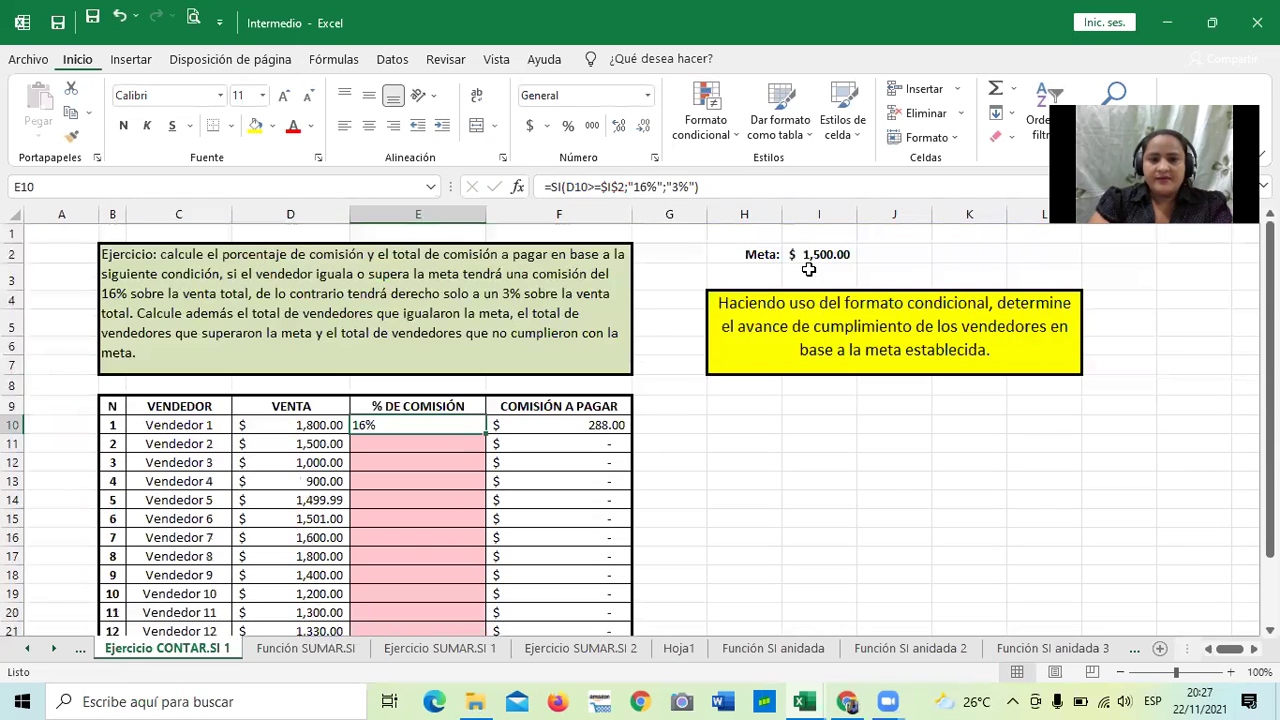
click(714, 188)
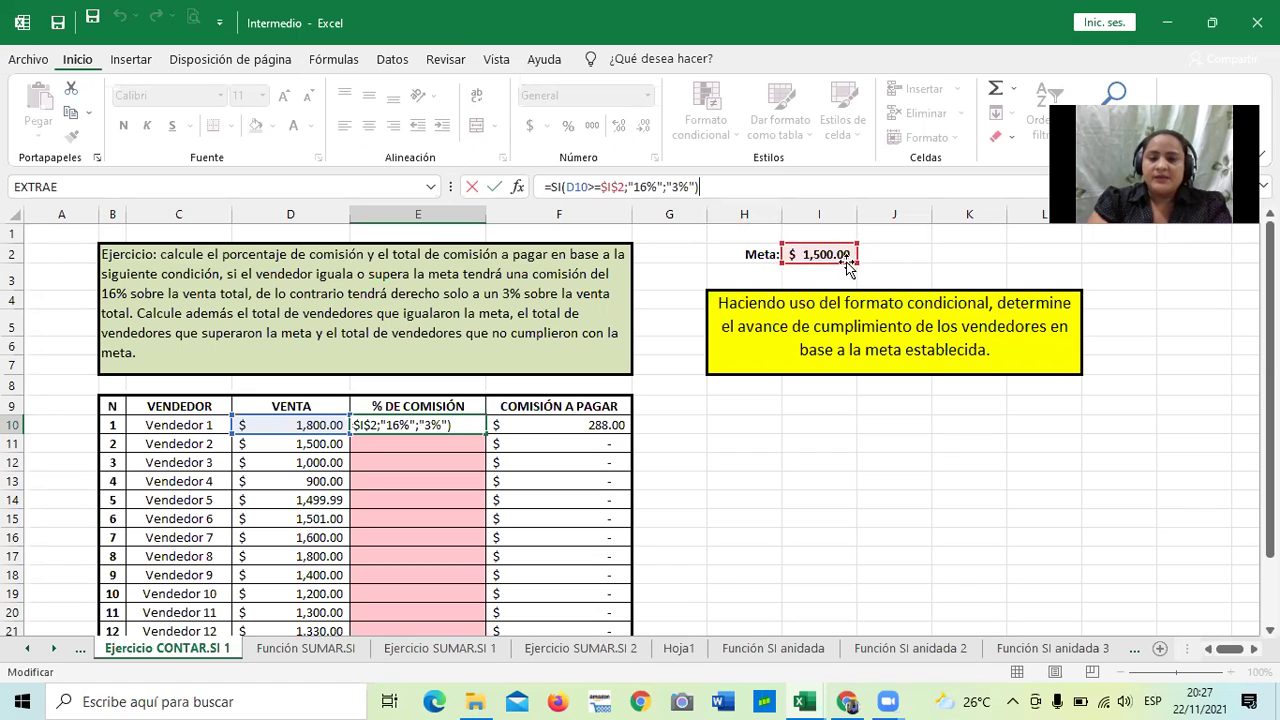
click(463, 424)
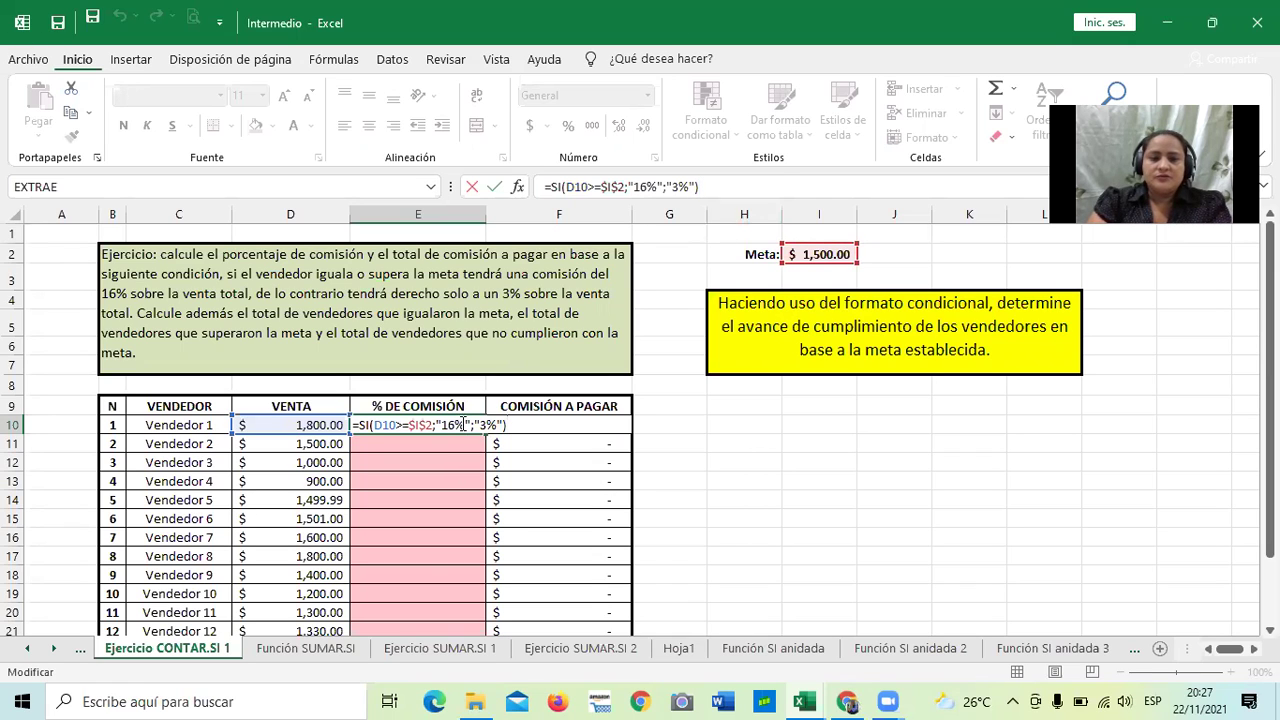
click(740, 186)
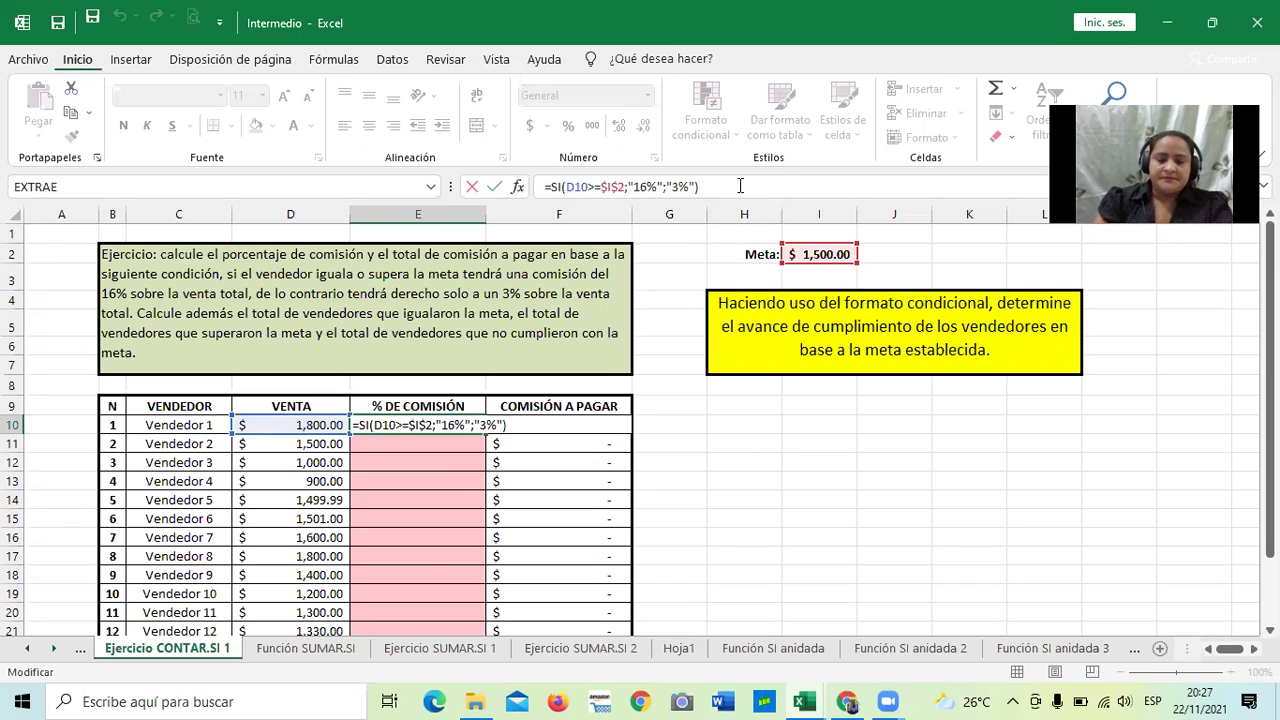
key(Return)
click(454, 421)
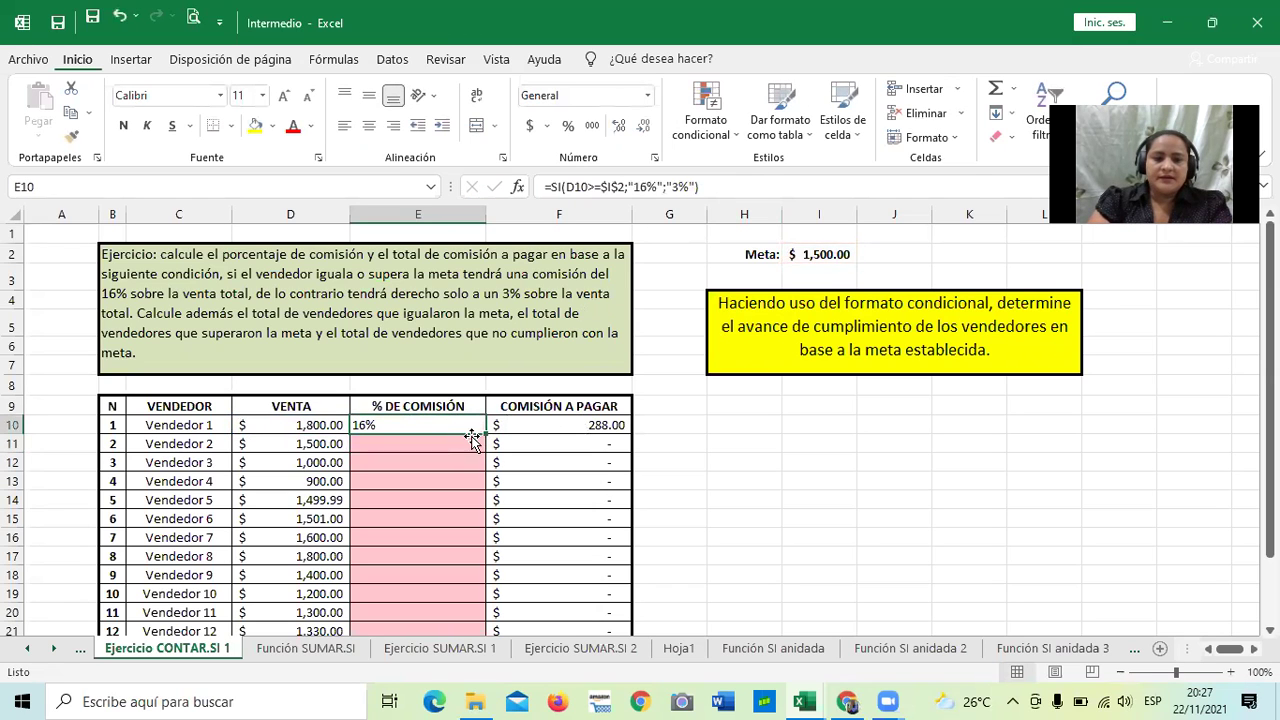
Fill the % DE COMISIÓN formula from E10 down through Vendedor 15 in E24.
drag(486, 434, 477, 577)
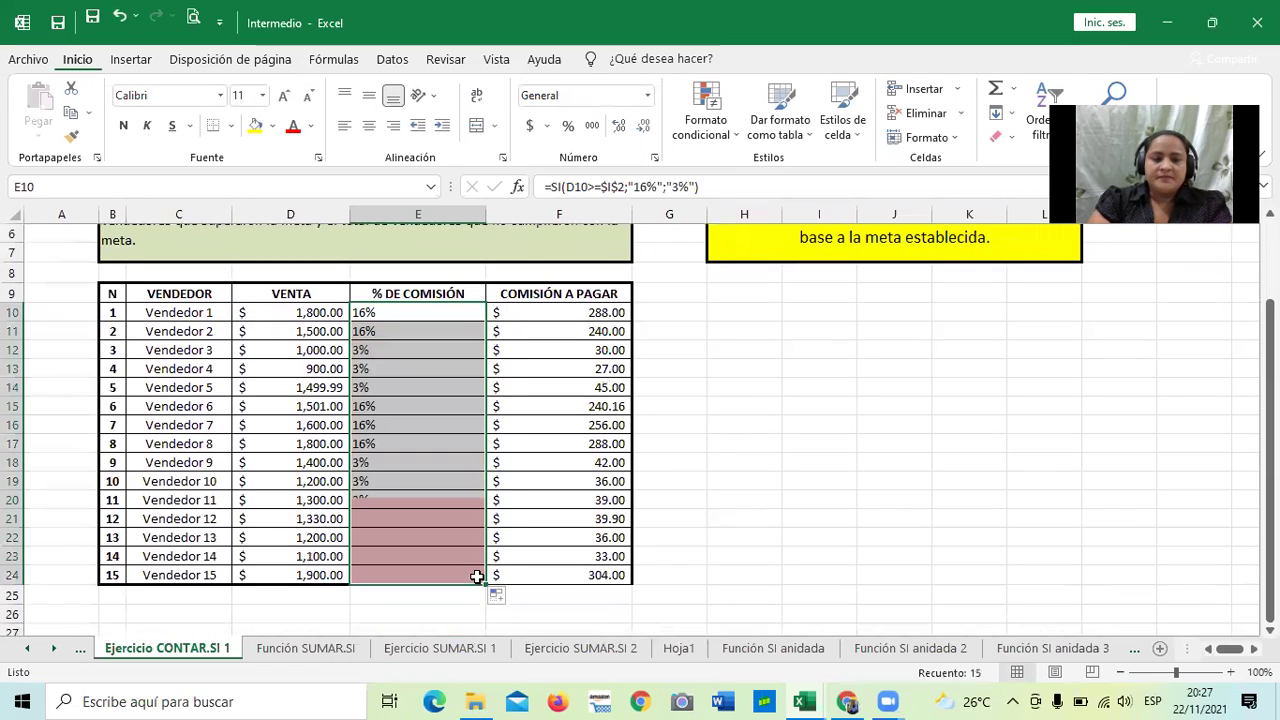
click(730, 481)
Inspect the copied SI formula for Vendedor 9 in E18 against the sale in D18, leaving it unaltered.
click(428, 464)
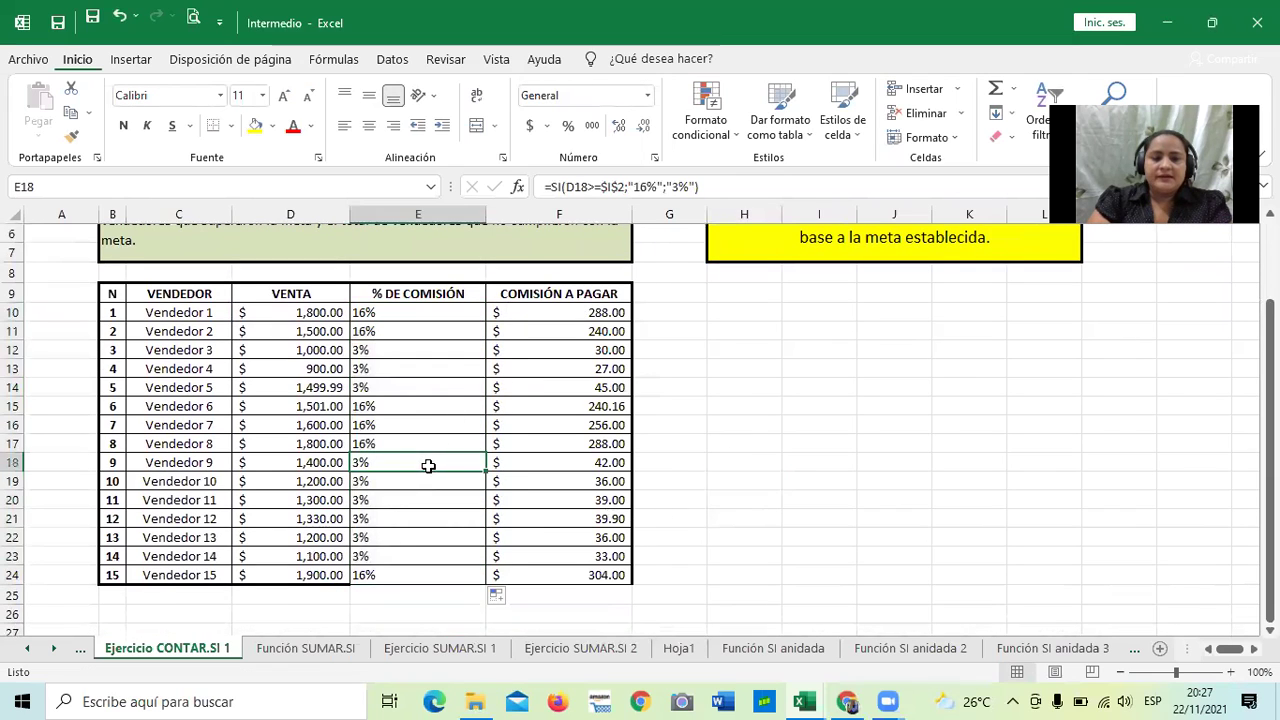
click(286, 461)
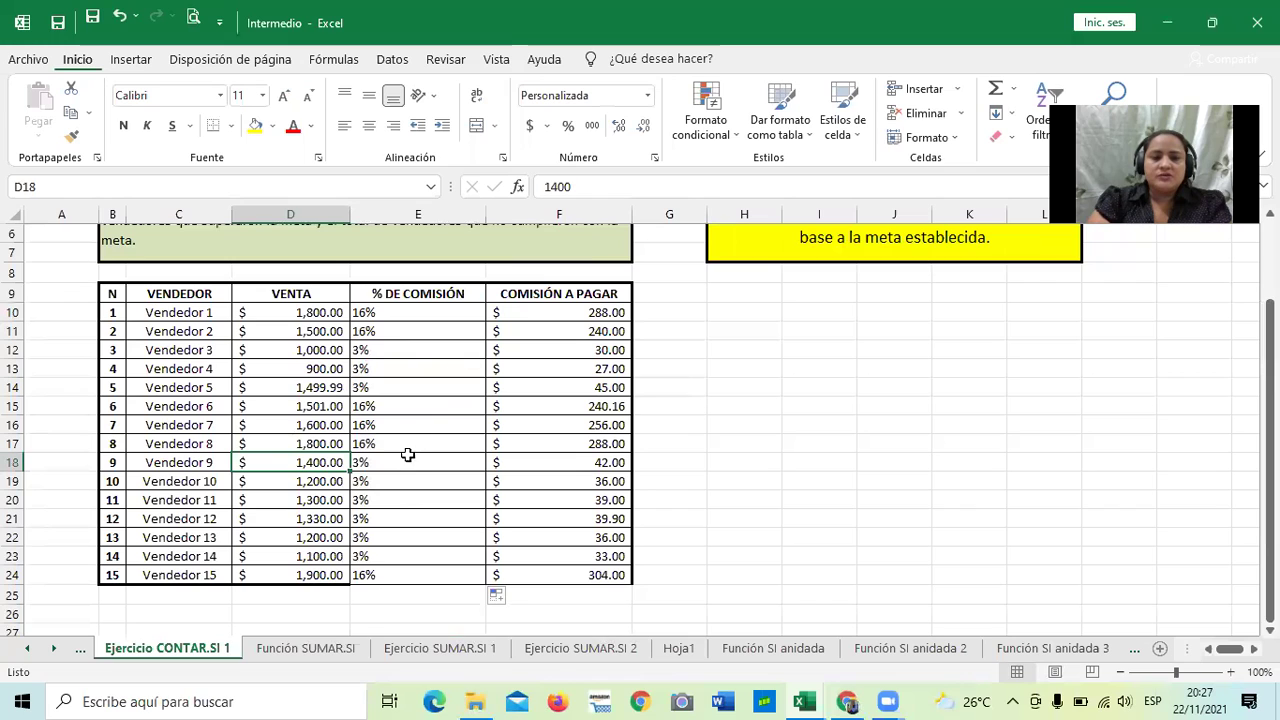
click(376, 458)
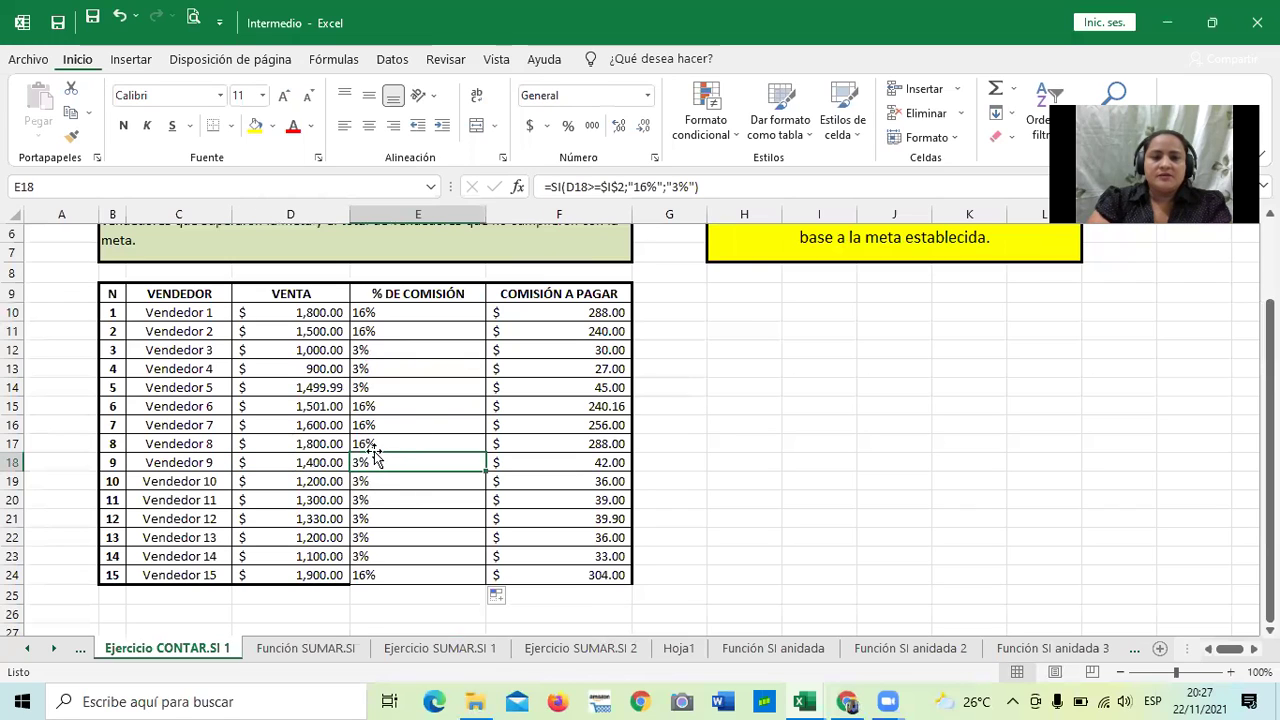
click(759, 186)
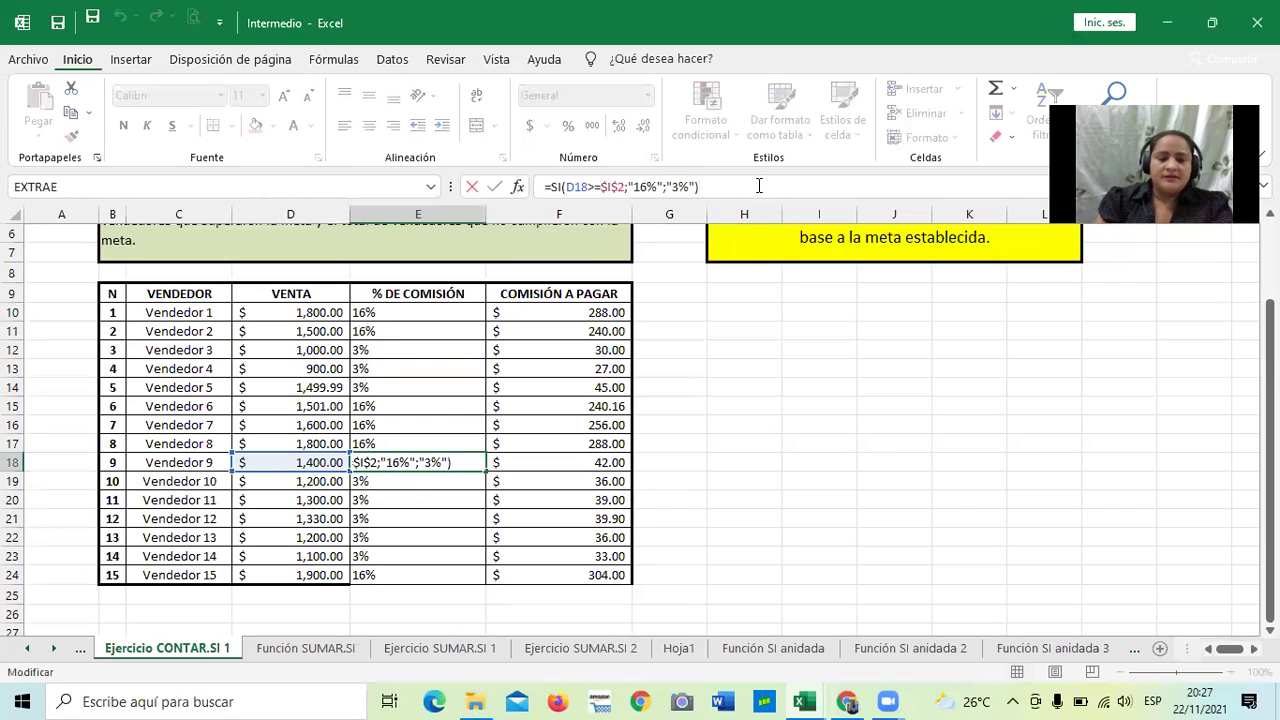
key(Return)
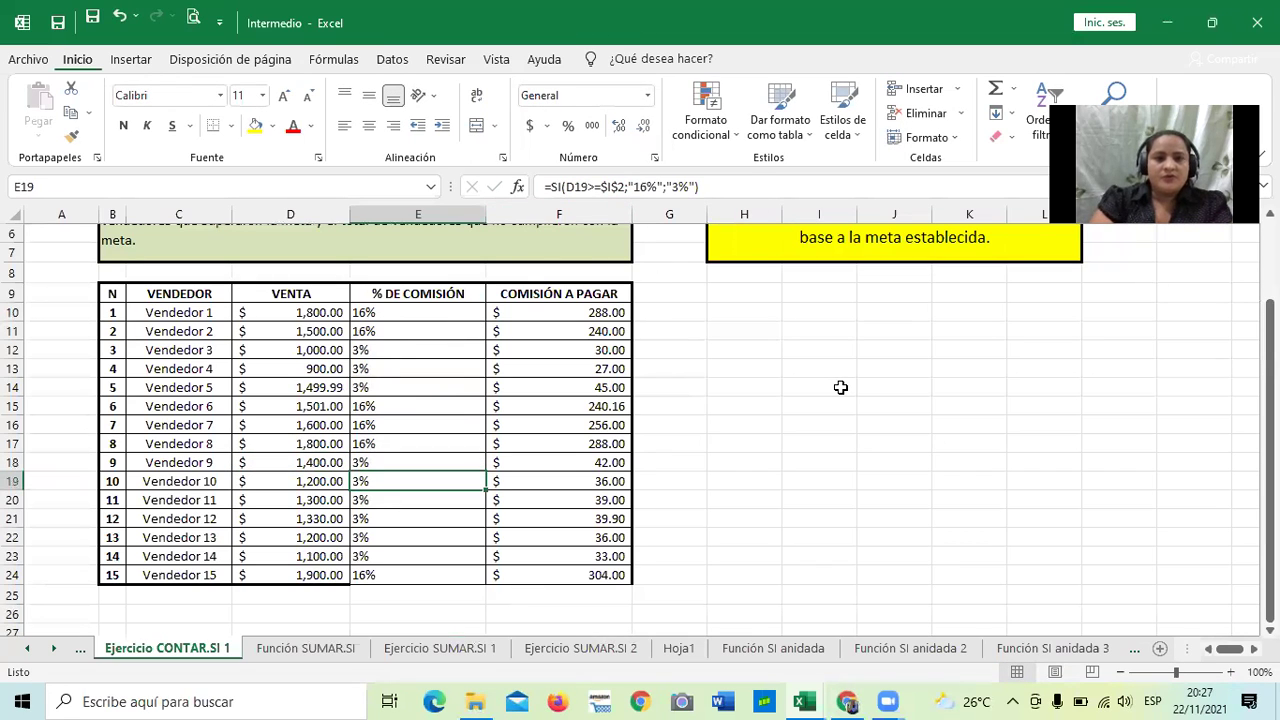
Clear the copied commission formulas in E11:E24, keeping only the one for Vendedor 1.
click(415, 327)
drag(420, 337, 431, 574)
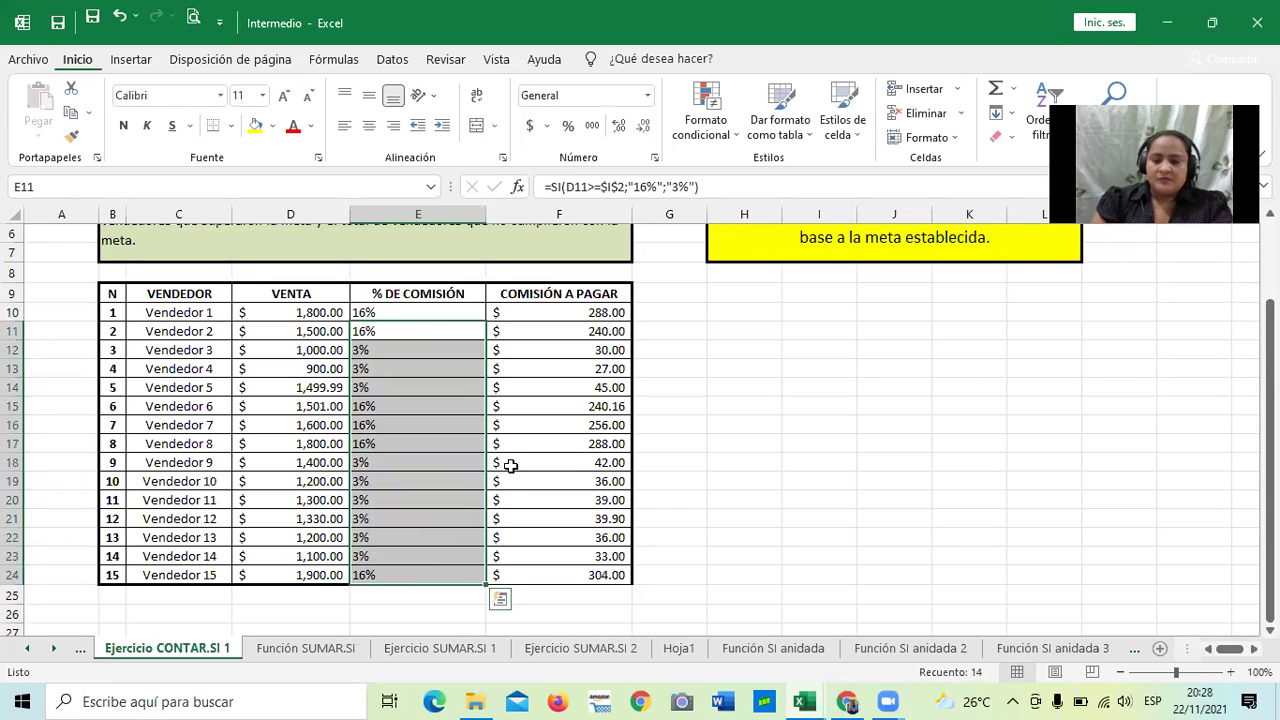
key(Delete)
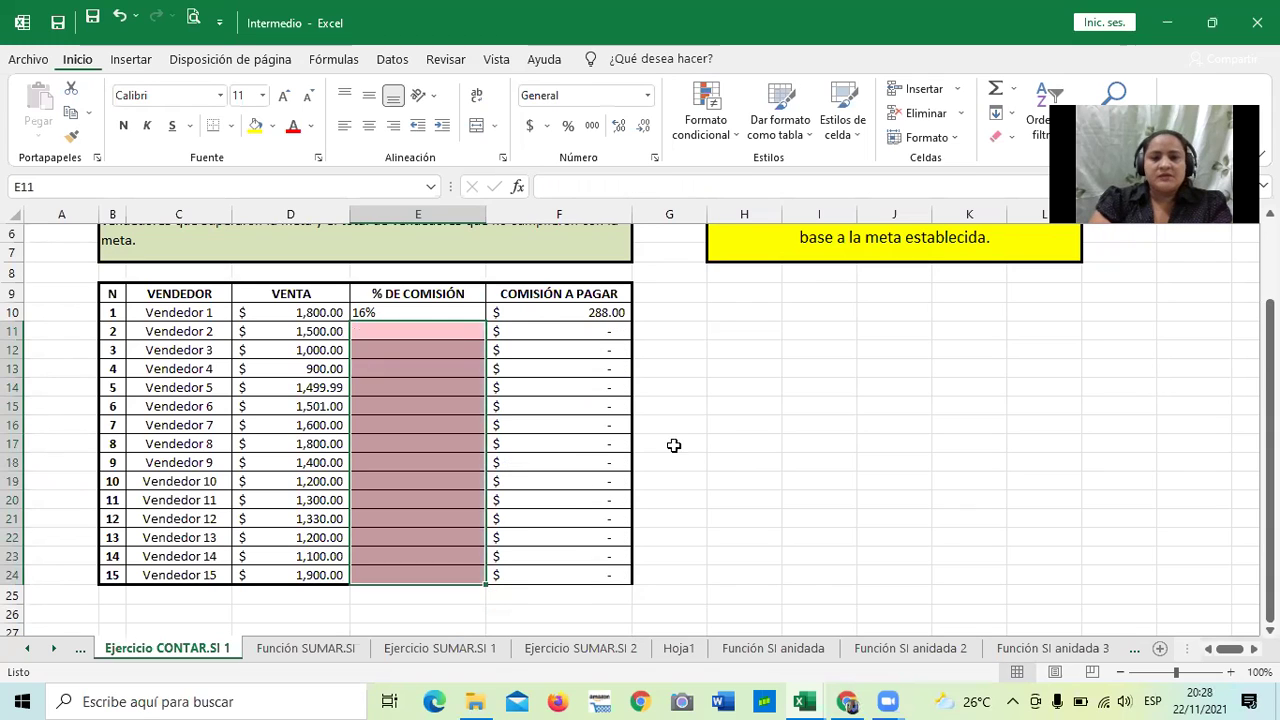
click(744, 425)
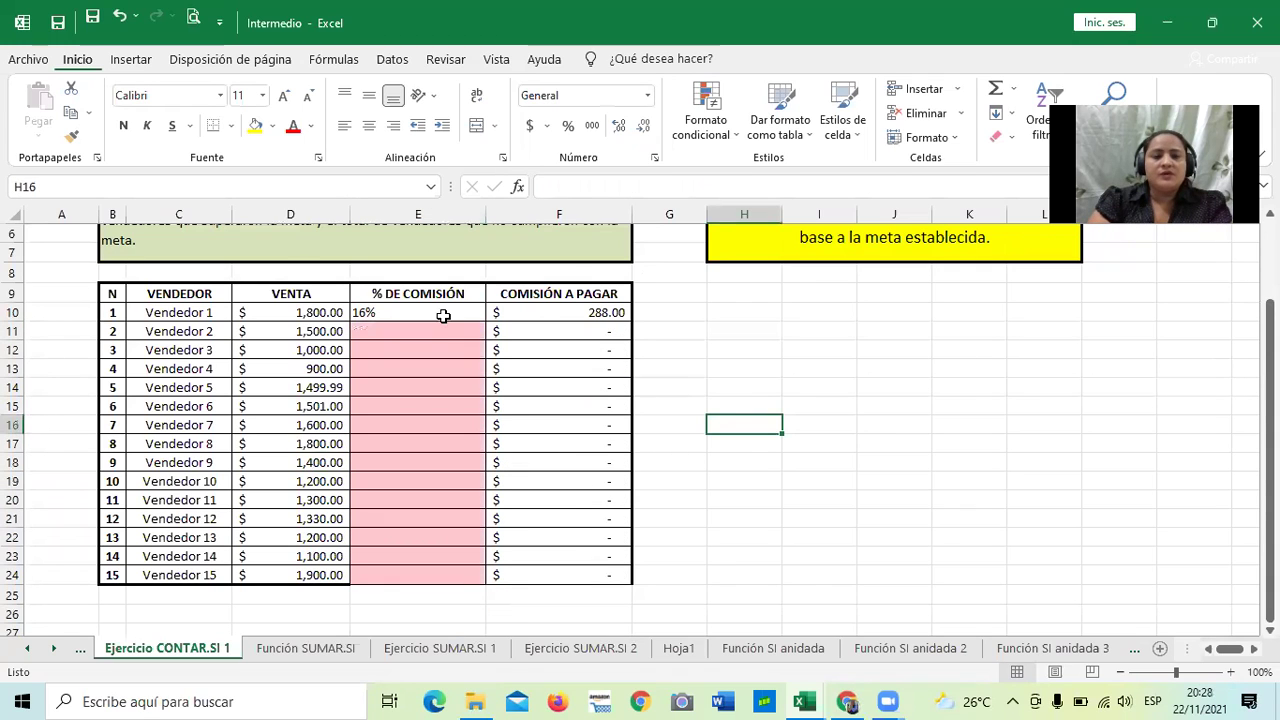
Make the Meta reference in the E10 formula relative by removing its dollar signs, giving =SI(D10>=I2;"16%";"3%").
click(443, 315)
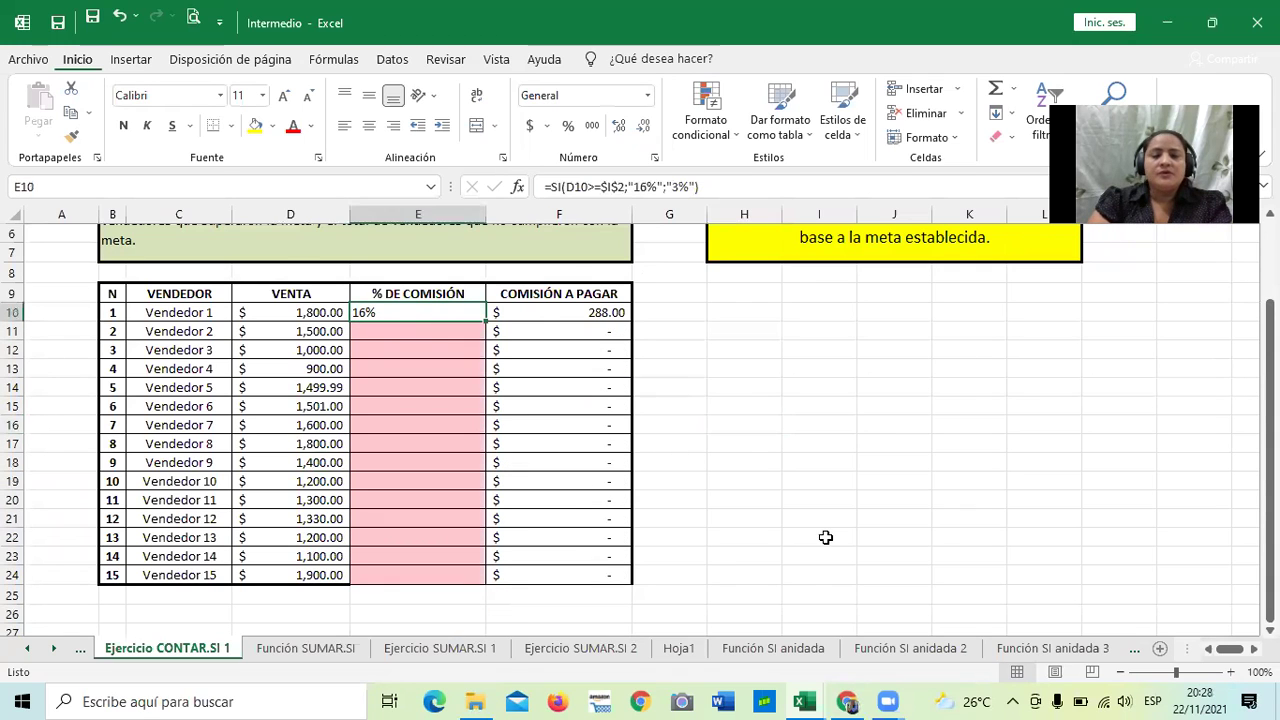
click(616, 187)
key(BackSpace)
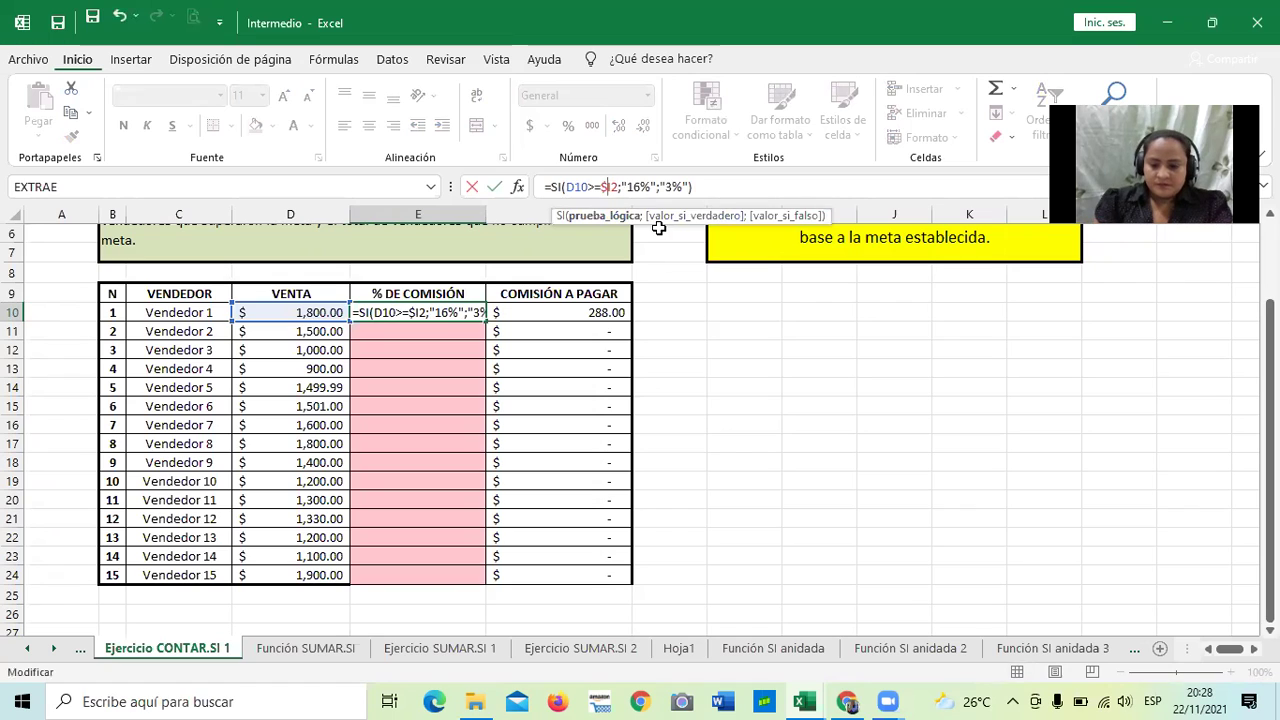
key(Left)
key(Left)
key(BackSpace)
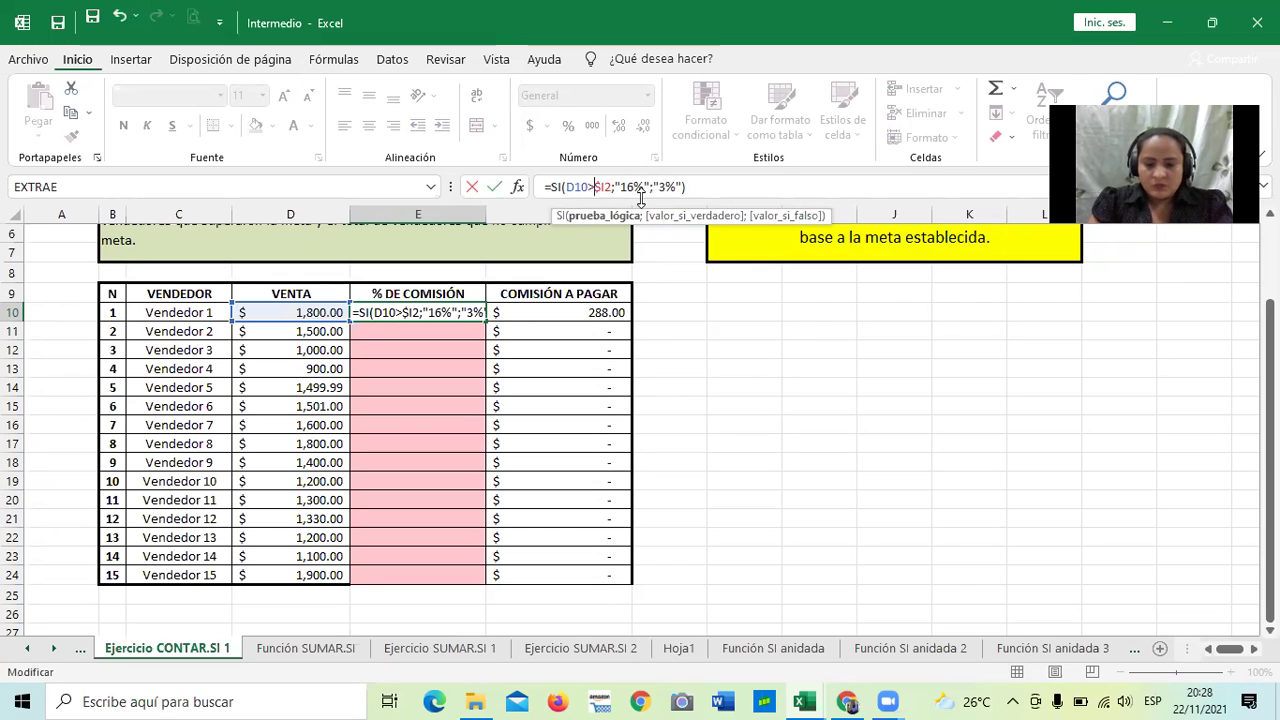
text(=)
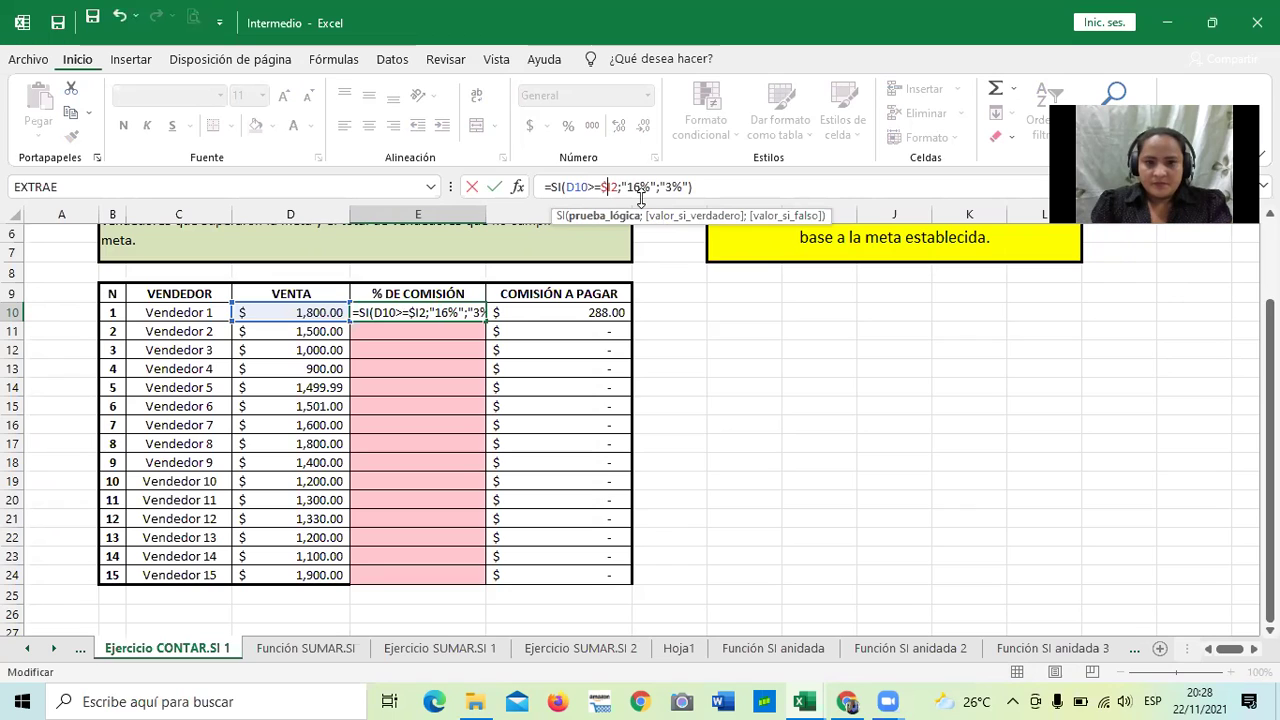
key(Delete)
key(Return)
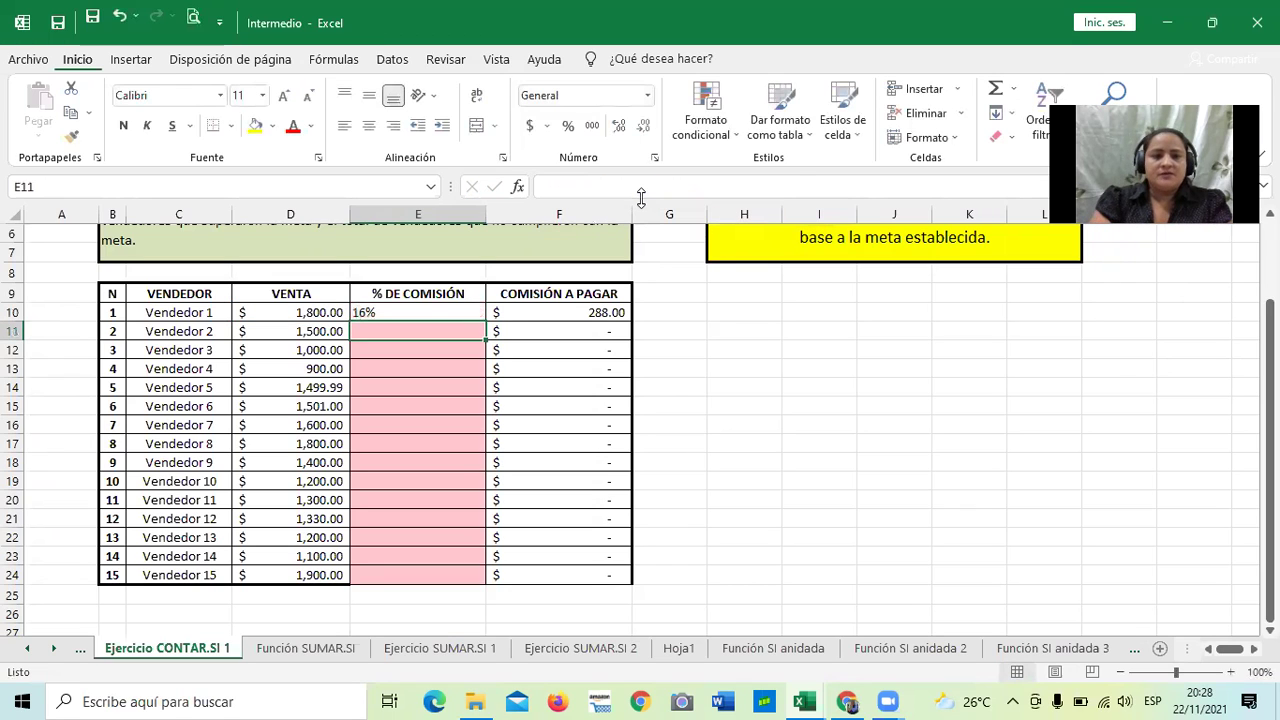
click(750, 423)
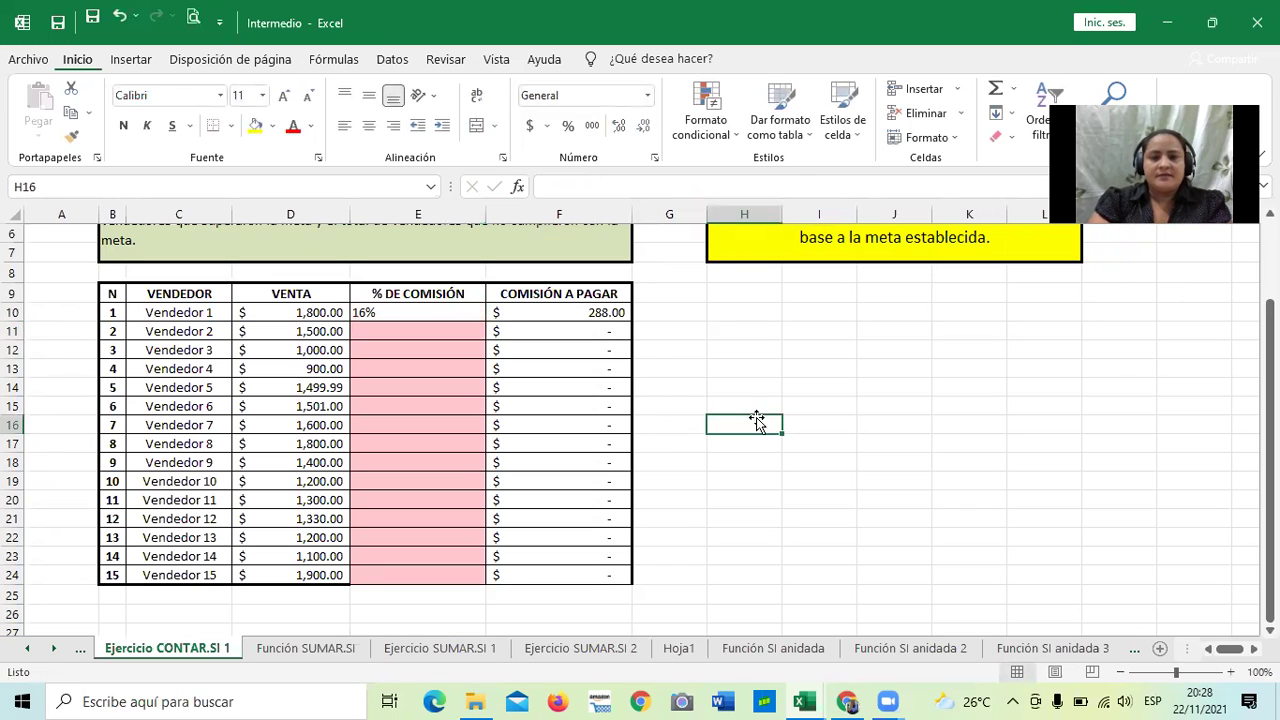
Fill the E10 formula with the relative I2 reference down to E24.
click(398, 312)
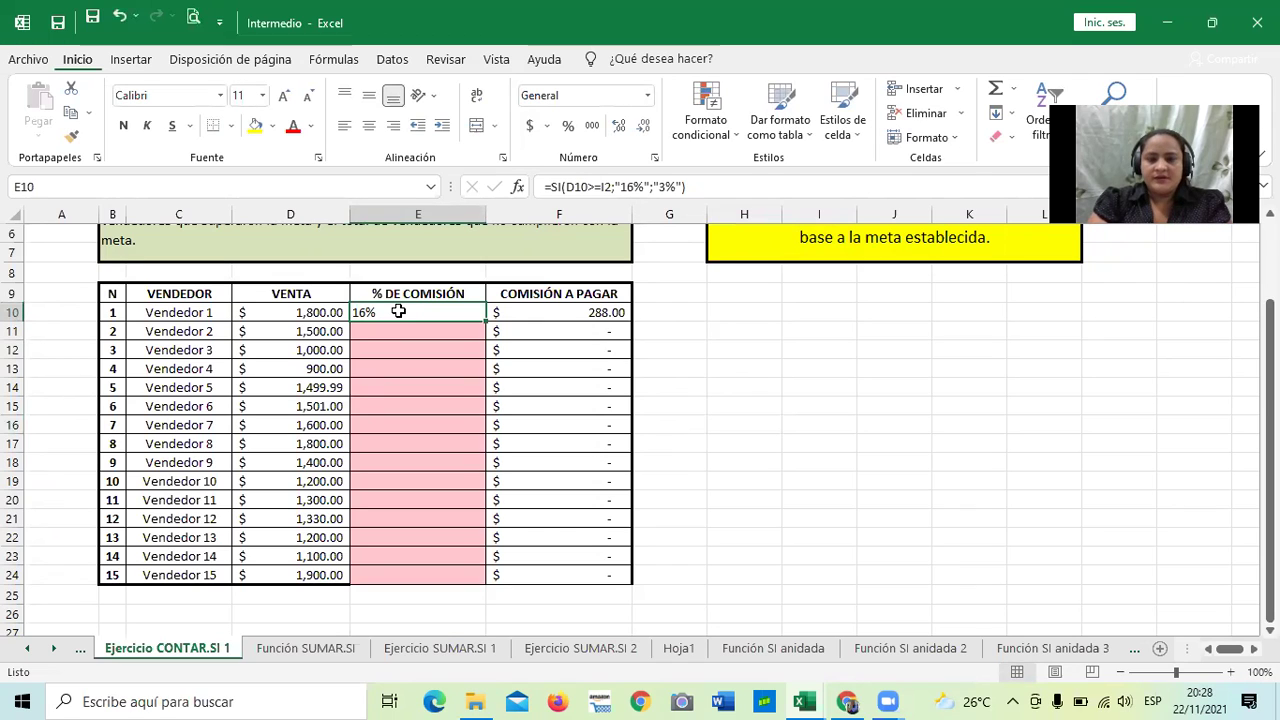
drag(487, 321, 476, 578)
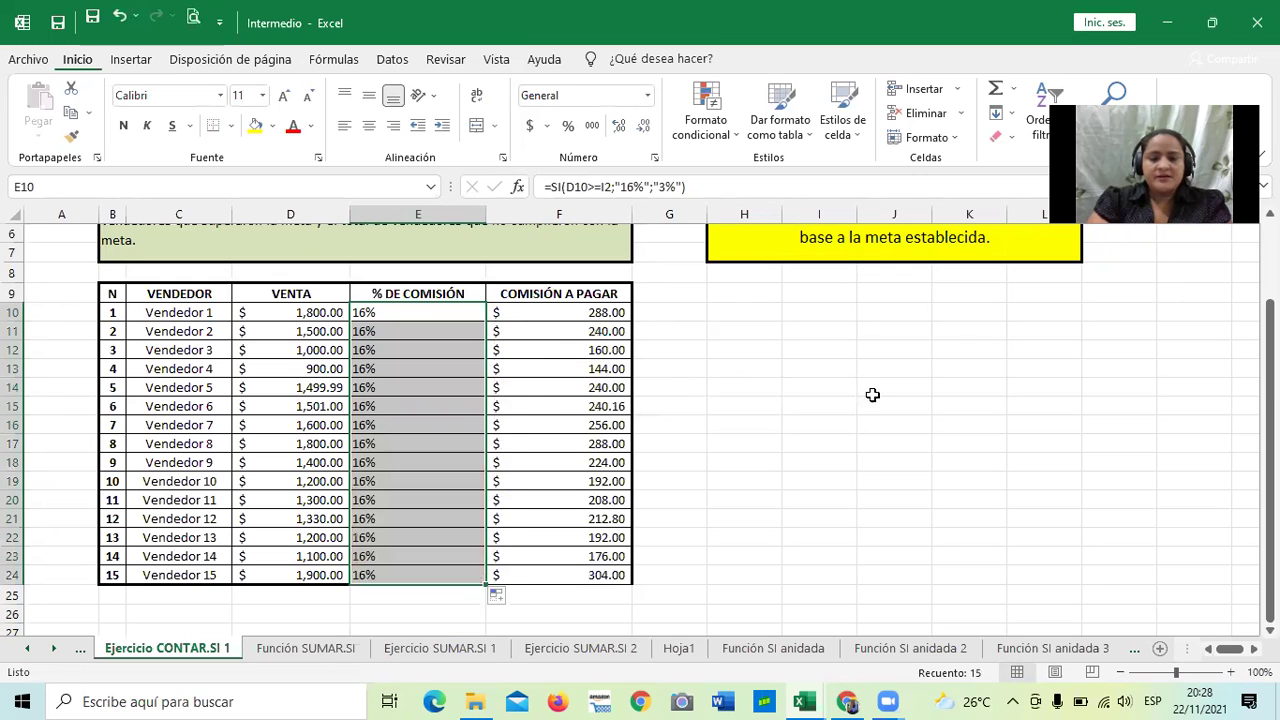
click(845, 440)
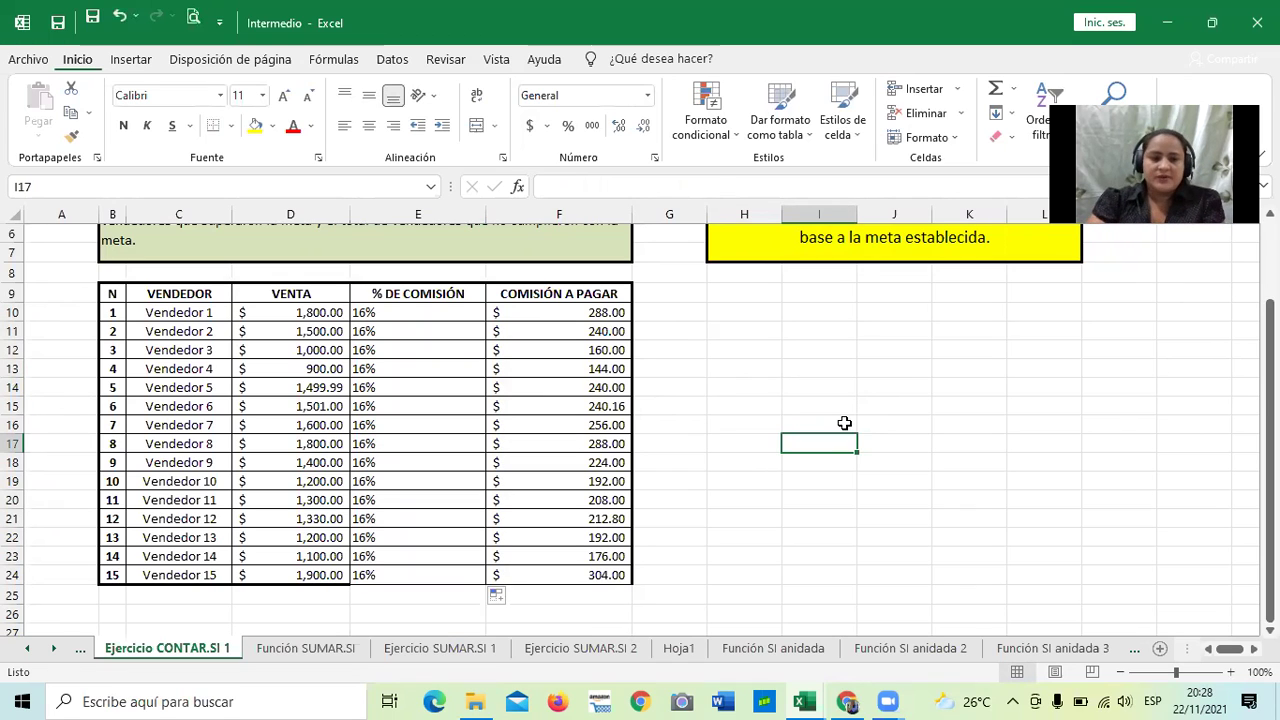
Trace the references of the copied formula in E14 in edit mode, comparing its goal reference with the Meta cell I2.
click(393, 385)
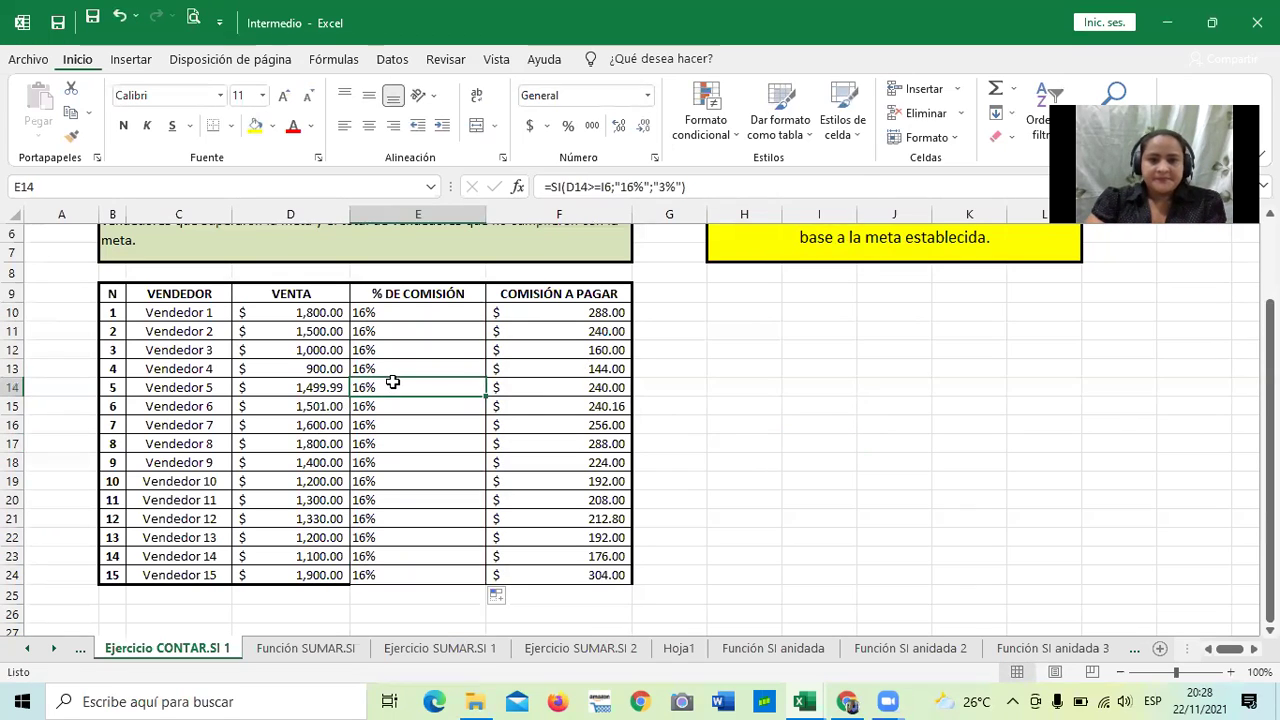
click(700, 184)
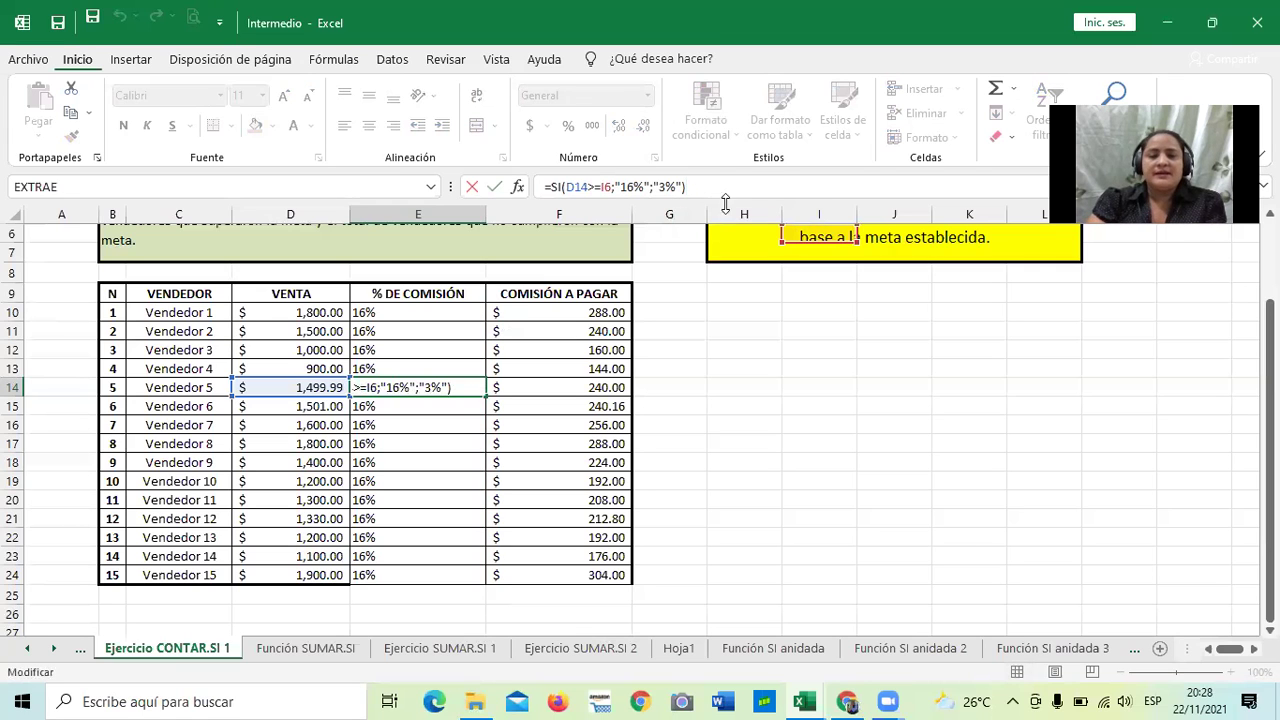
scroll(757, 258, up, 1)
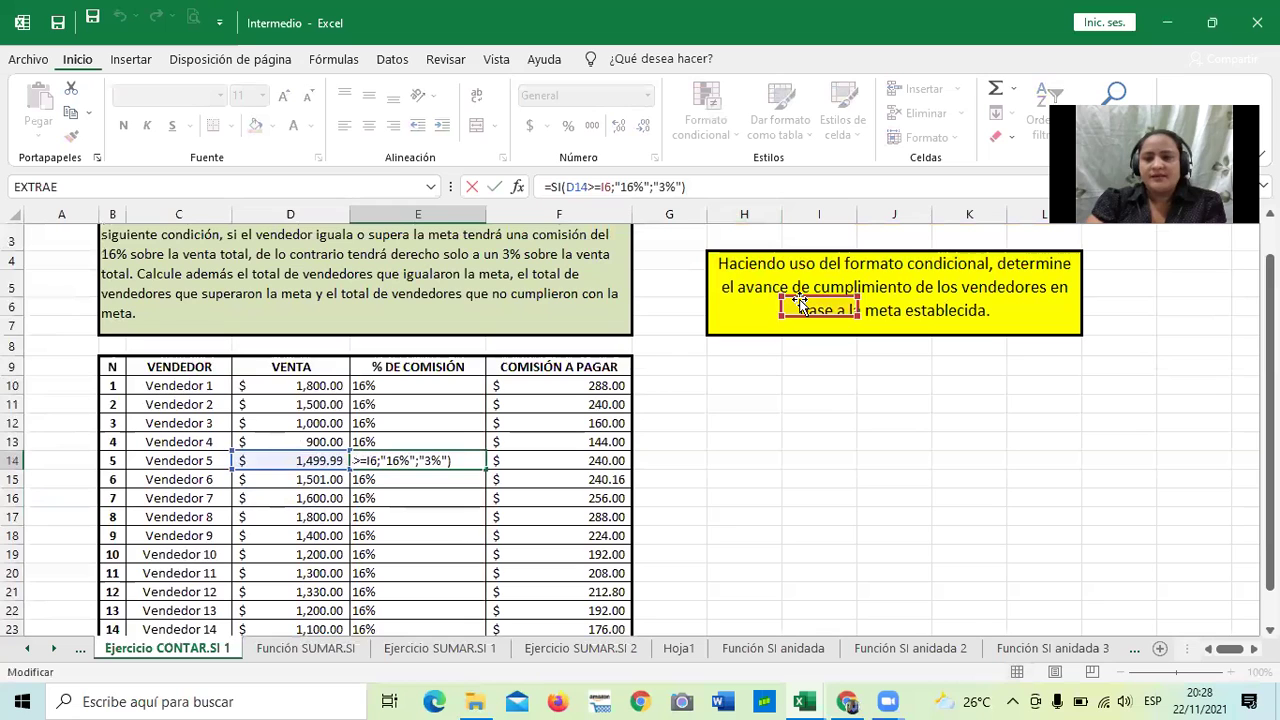
scroll(846, 304, up, 1)
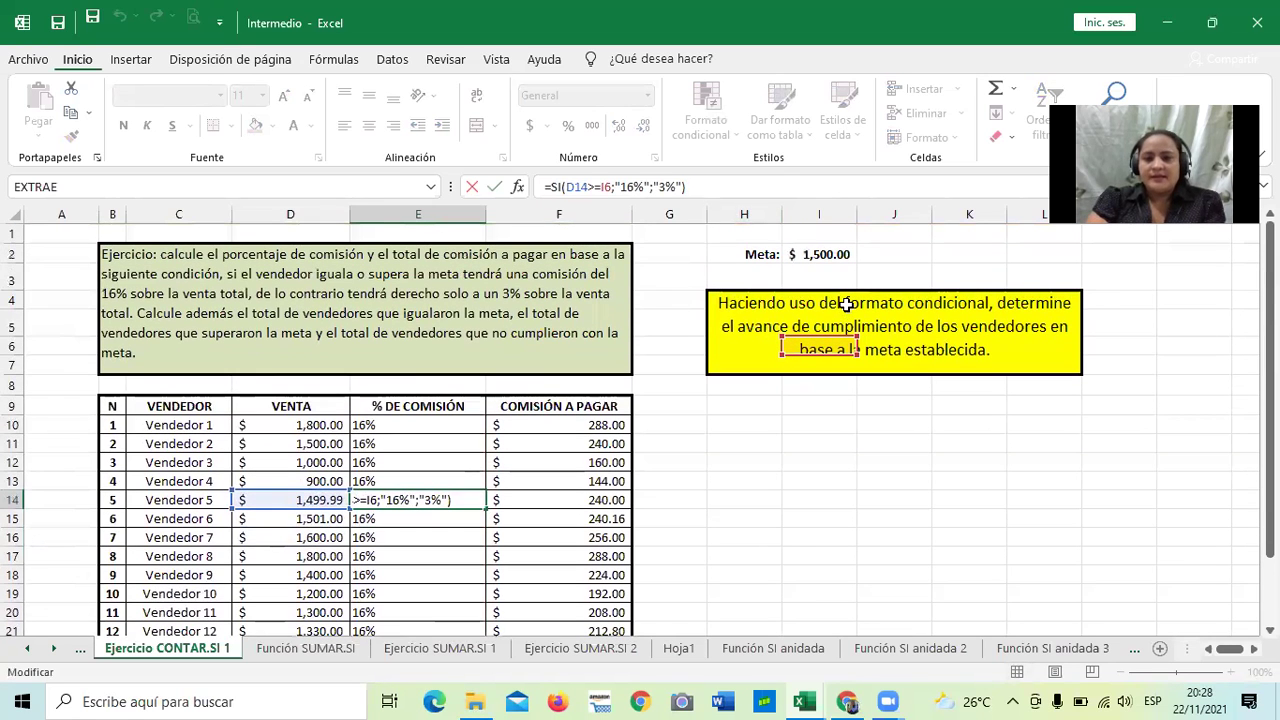
scroll(829, 258, down, 1)
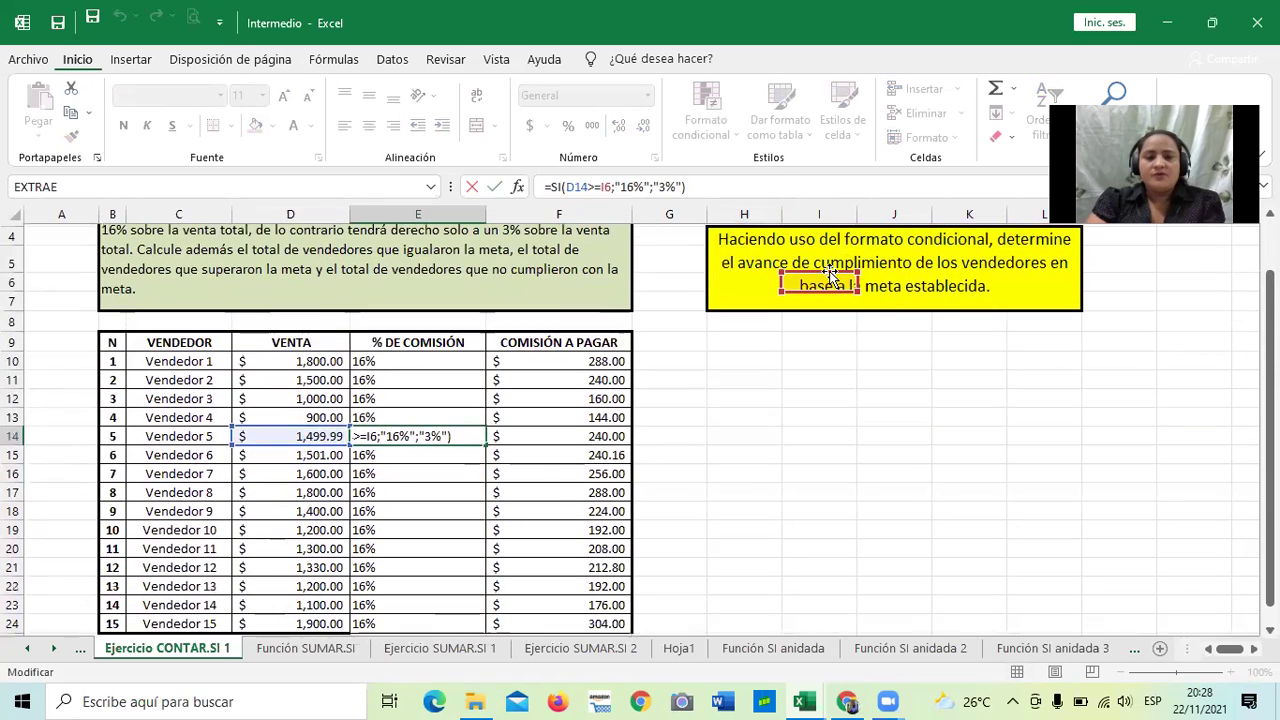
key(Return)
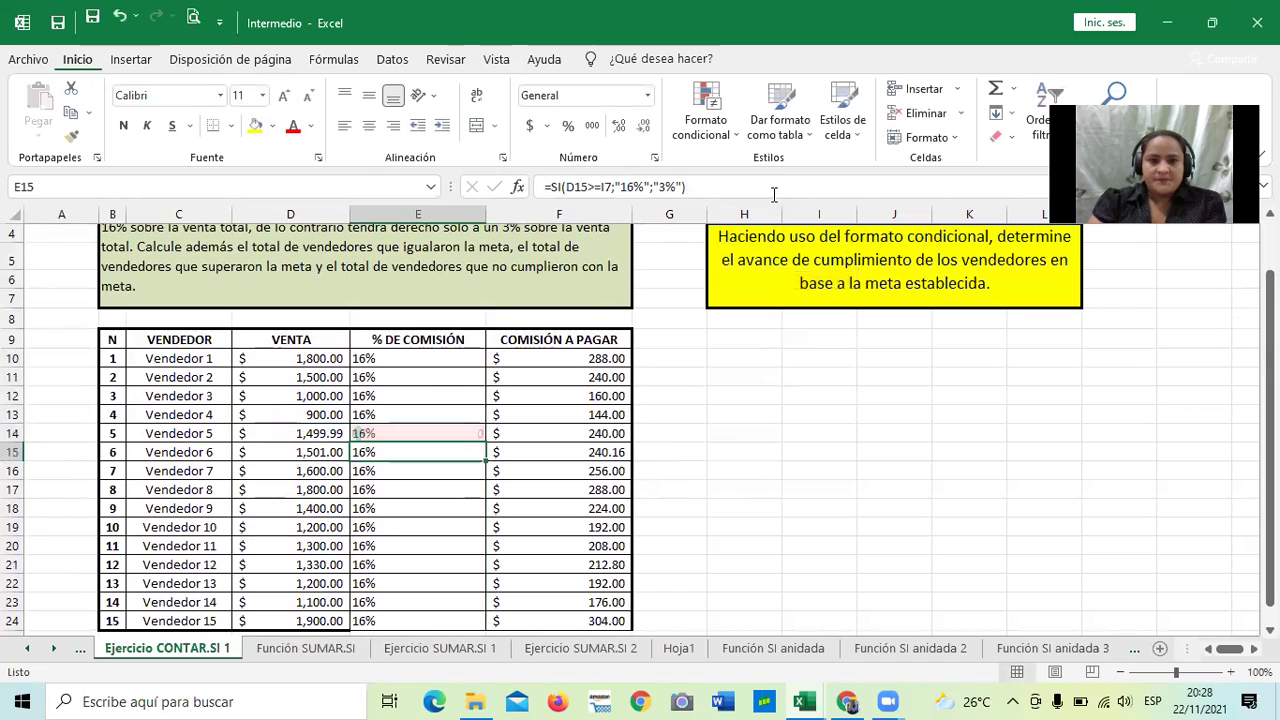
Trace the references of the copied formula for Vendedor 14 in E23 in edit mode, leaving it unaltered.
scroll(424, 487, down, 1)
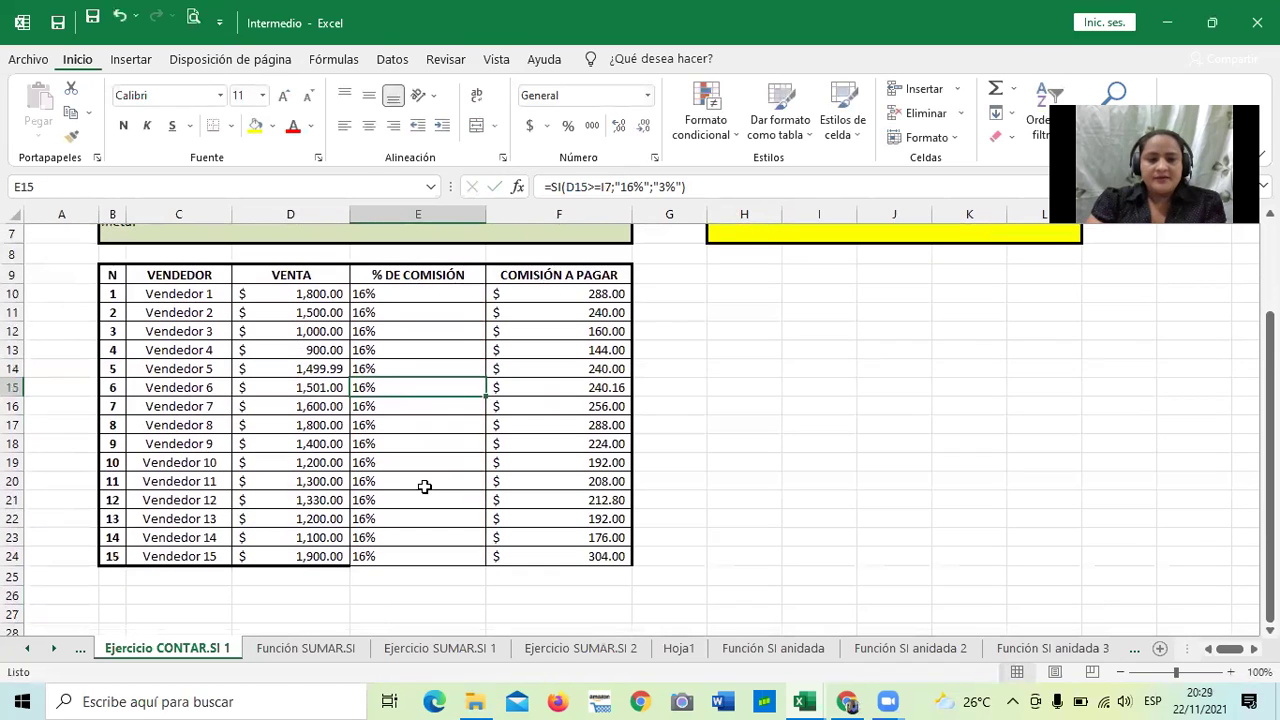
click(398, 532)
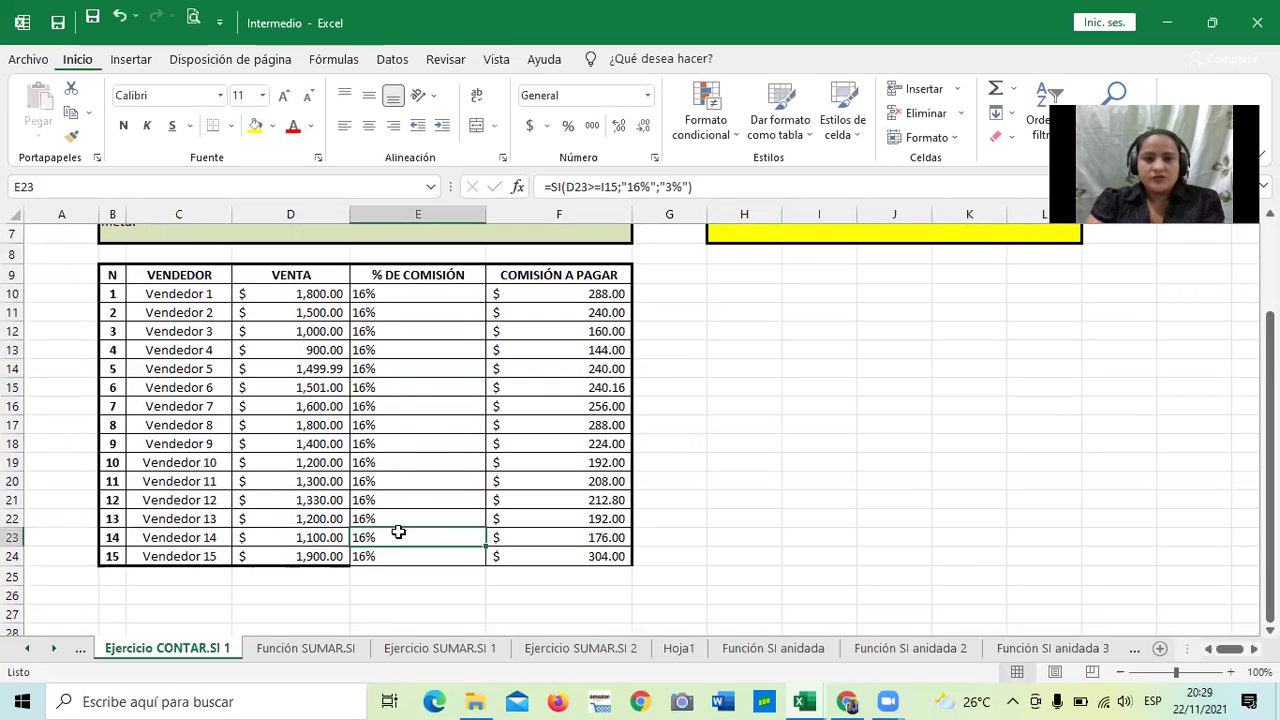
click(712, 184)
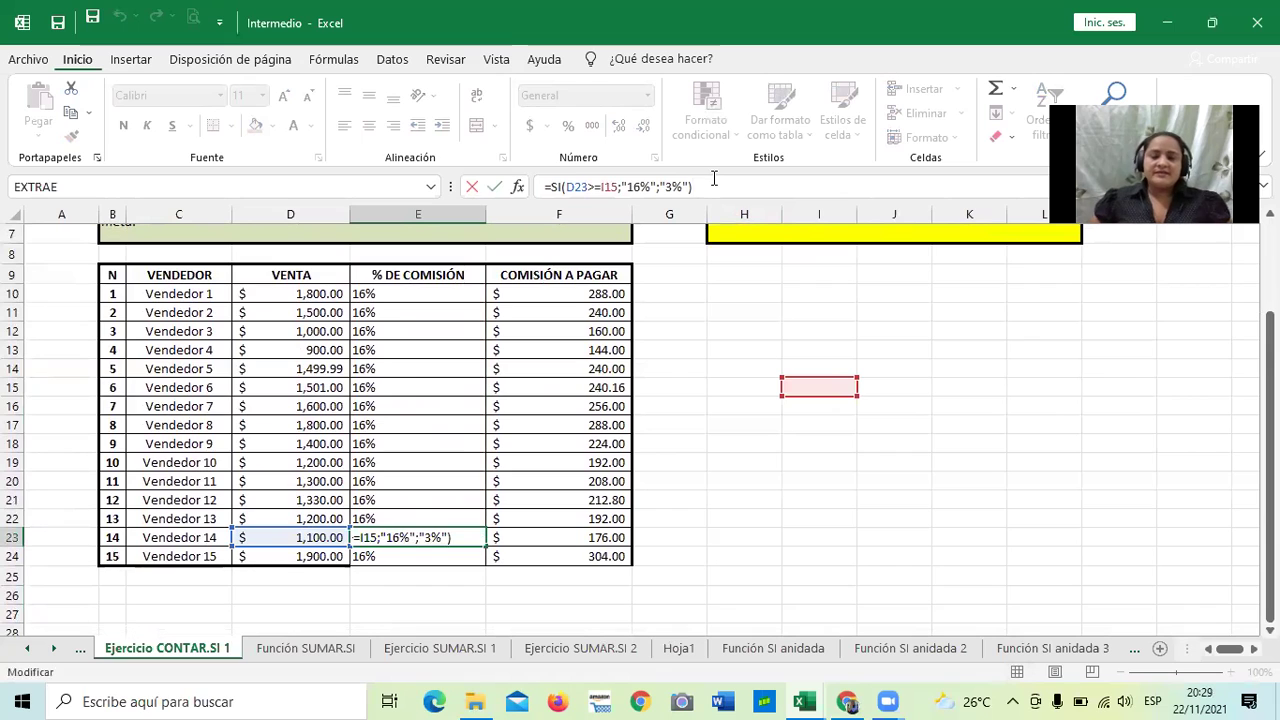
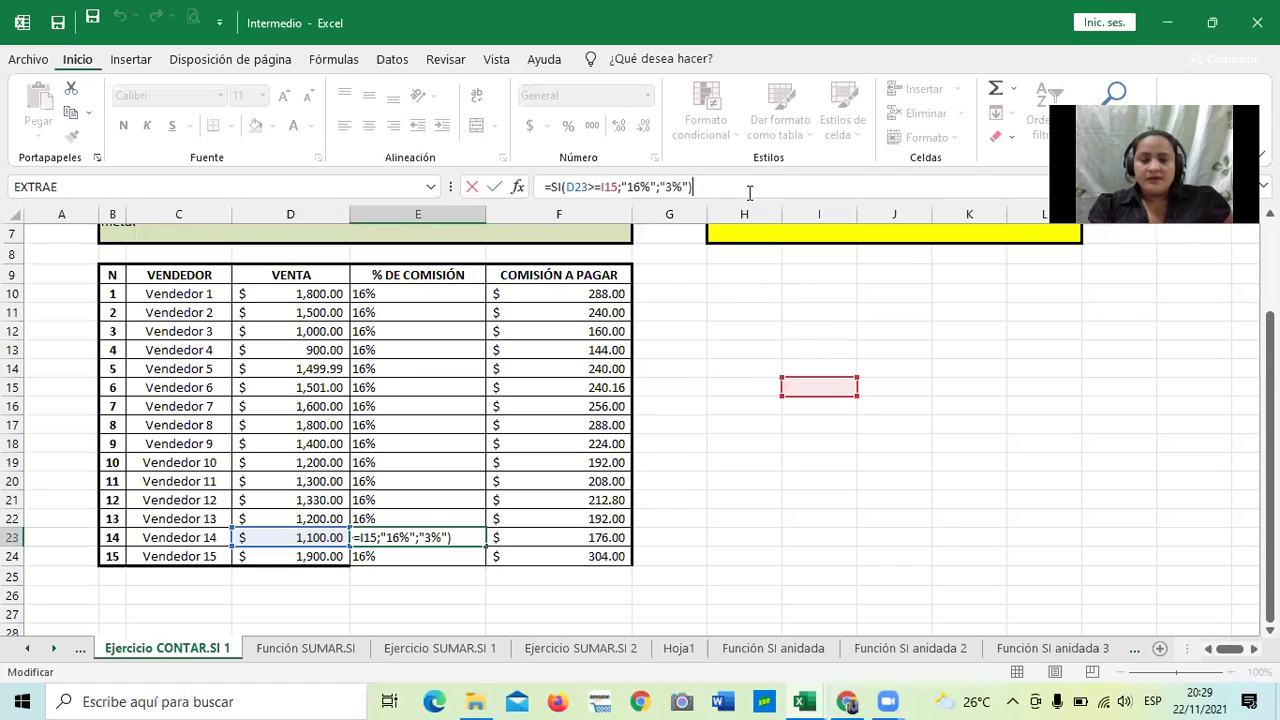
key(Return)
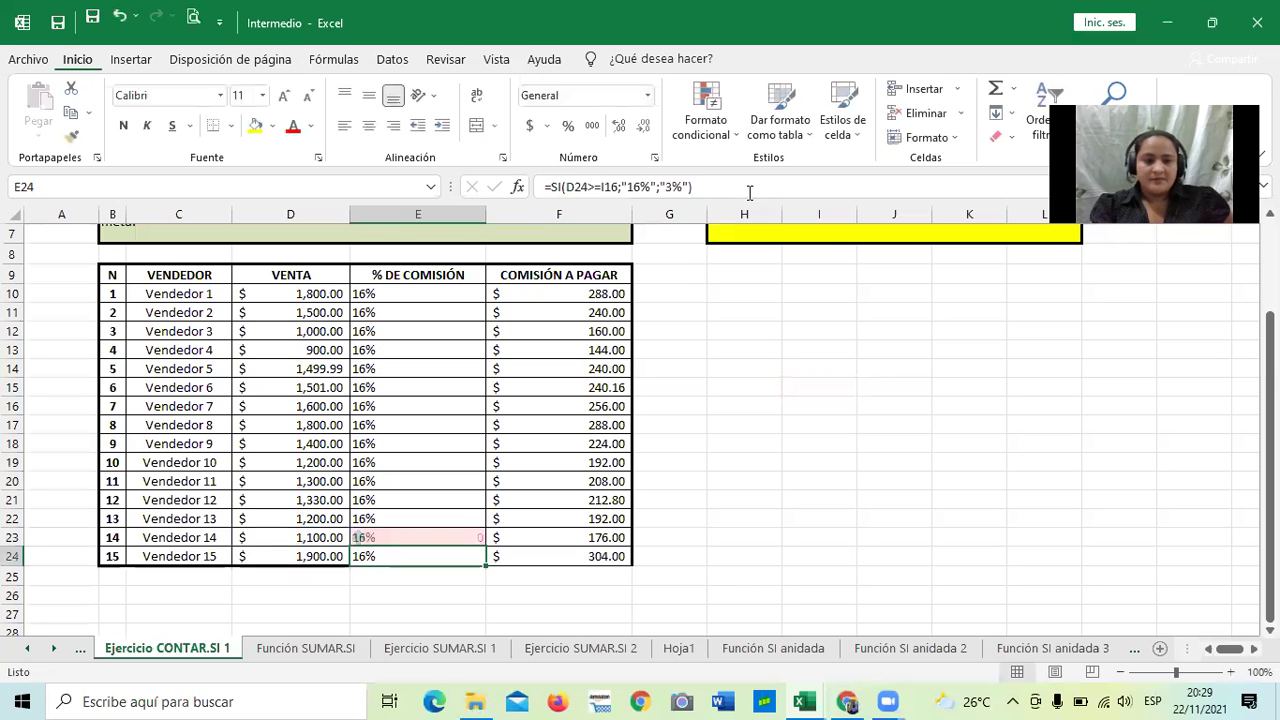
scroll(793, 428, up, 1)
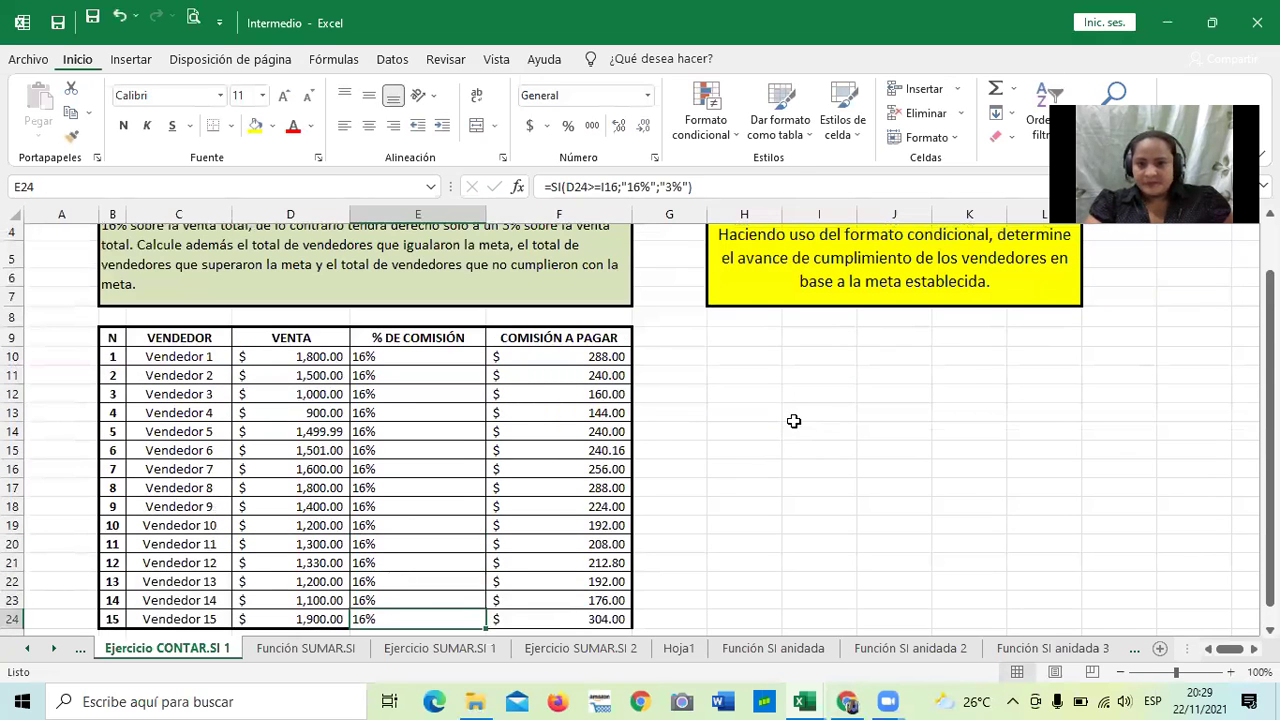
click(793, 428)
Clear the formulas filled with relative references from E11:E24, keeping the one in E10.
scroll(793, 428, up, 1)
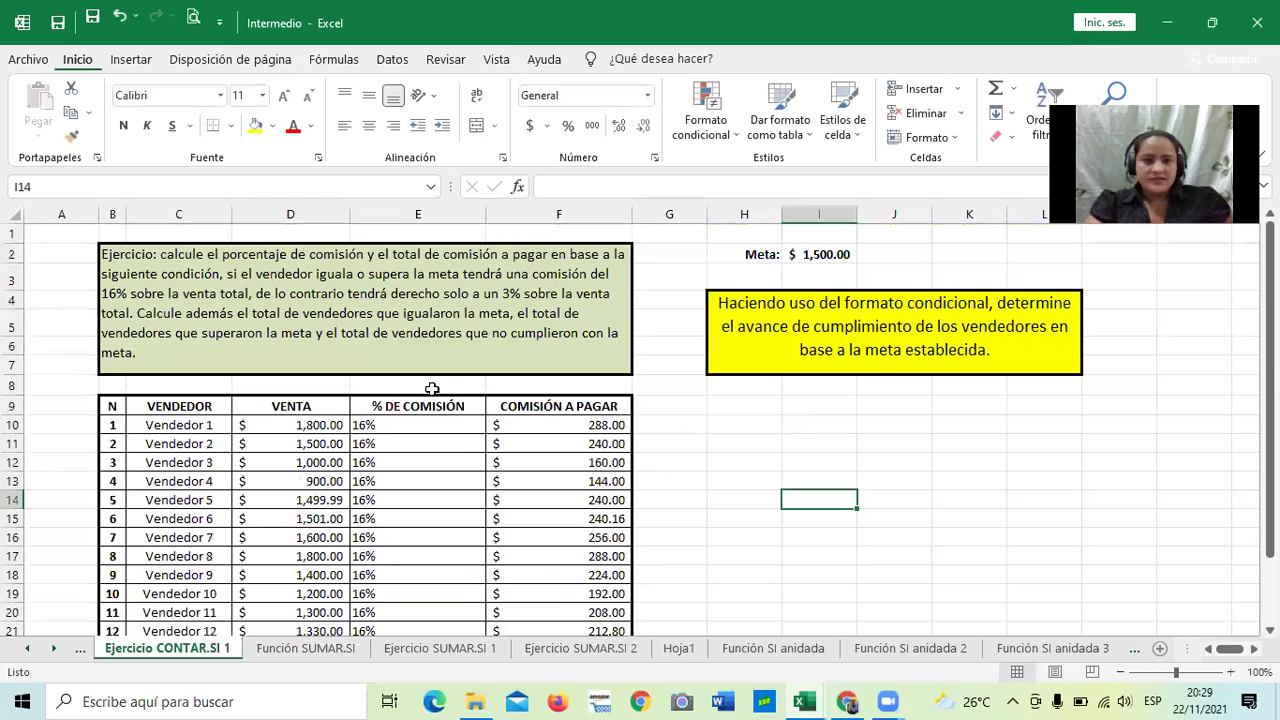
scroll(428, 380, down, 1)
drag(428, 380, 428, 554)
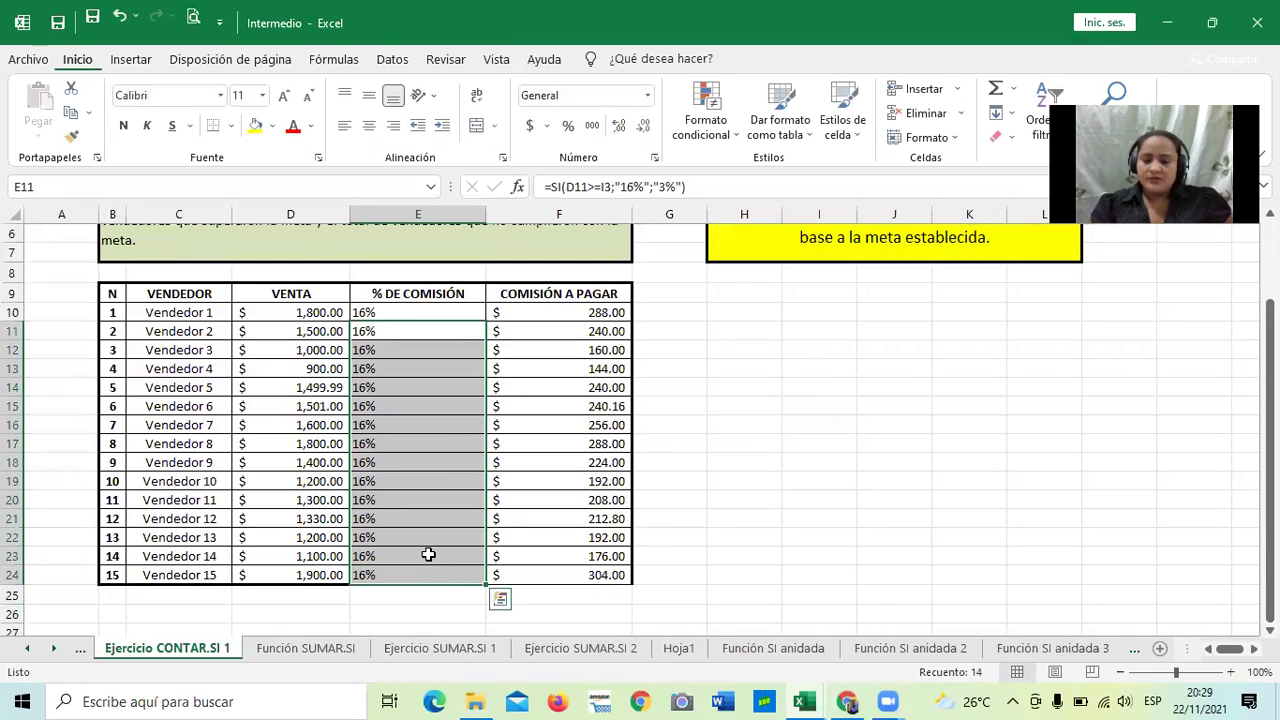
key(Delete)
click(810, 462)
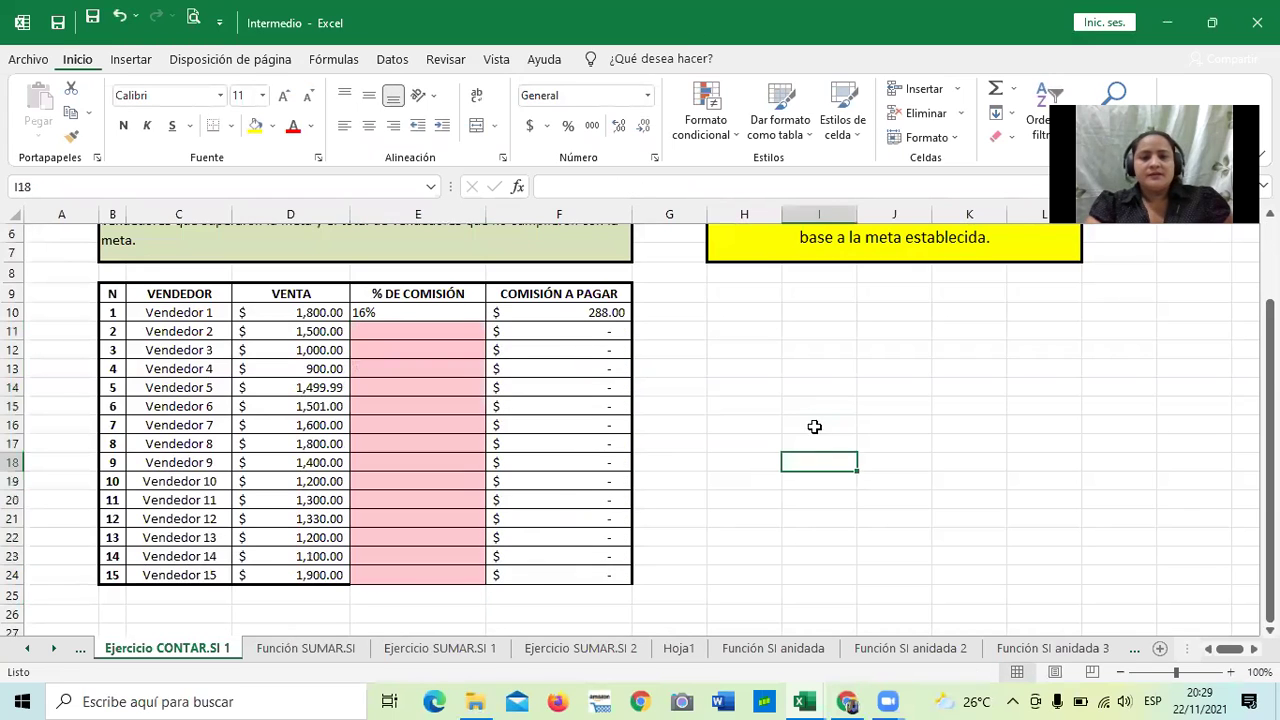
Make the goal reference in the E10 formula absolute so it reads =SI(D10>=$I$2;"16%";"3%").
click(452, 313)
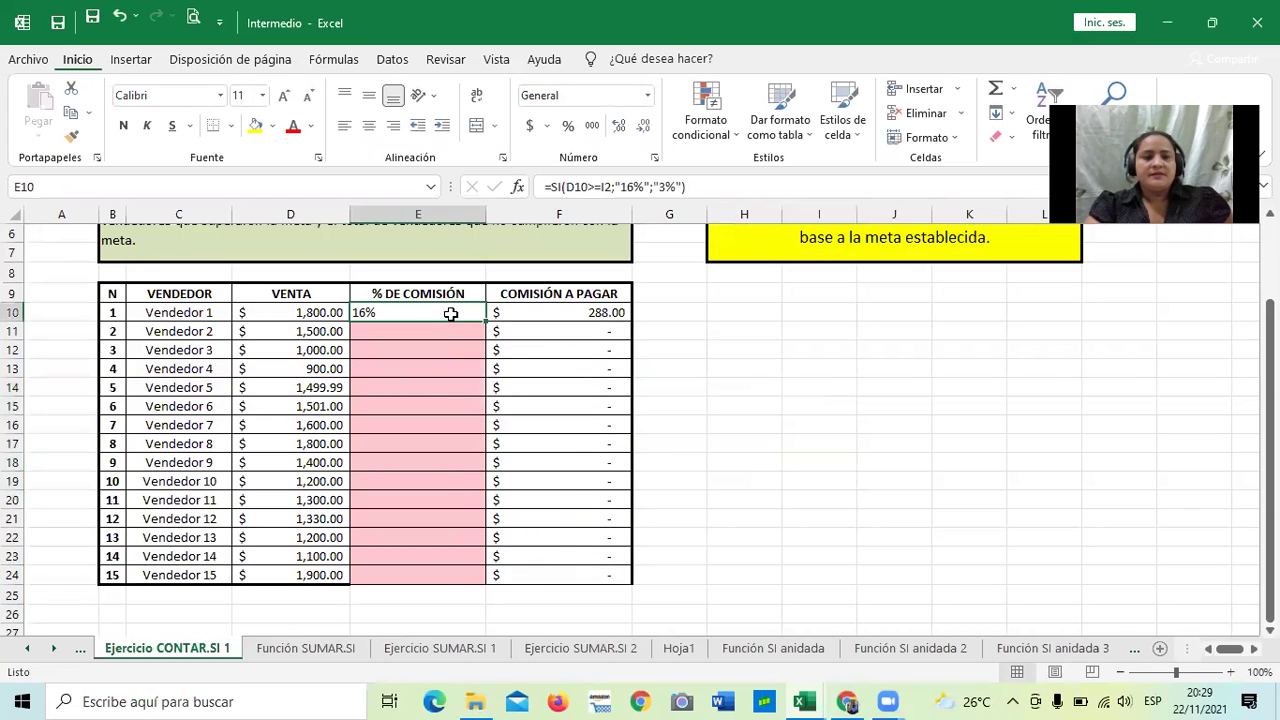
click(599, 185)
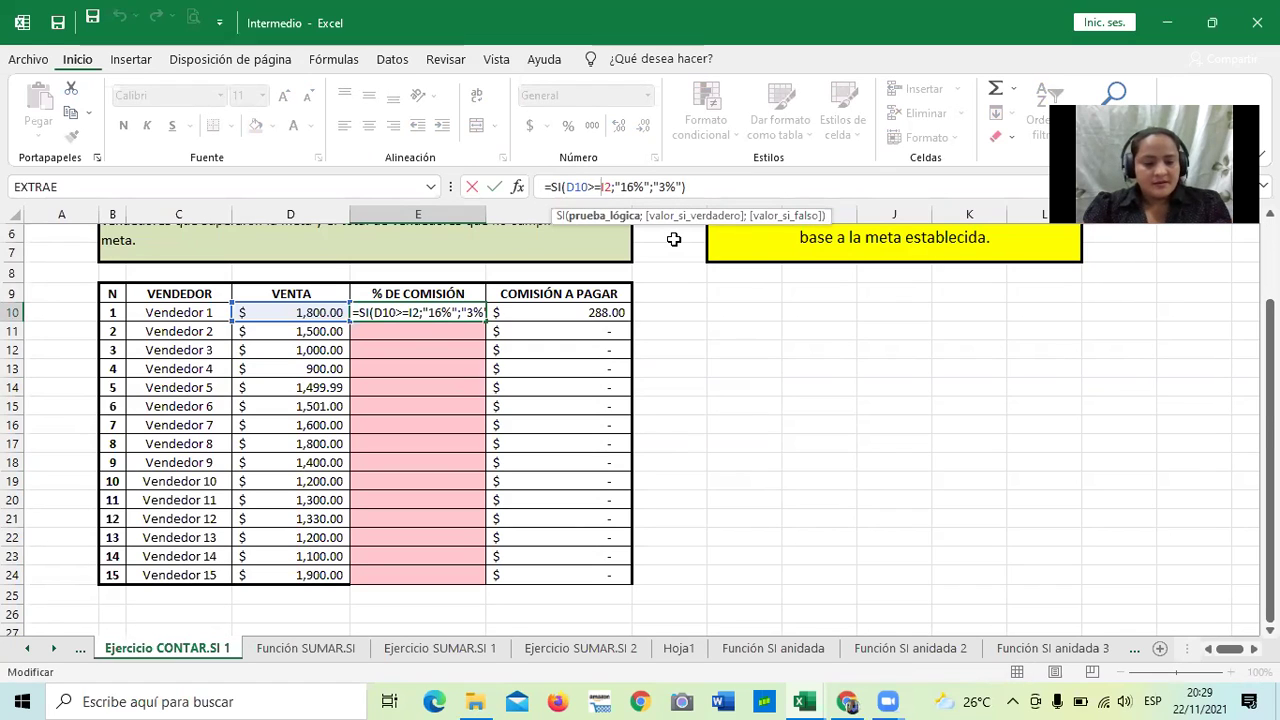
text($I)
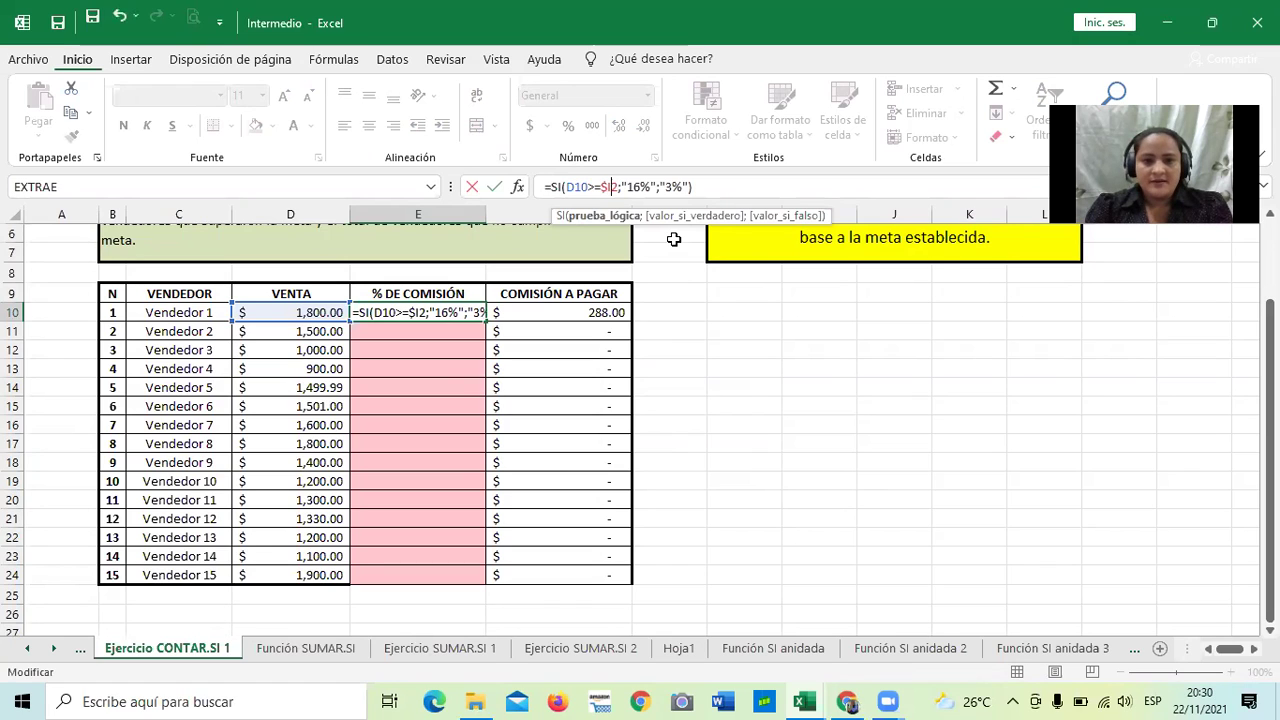
text($)
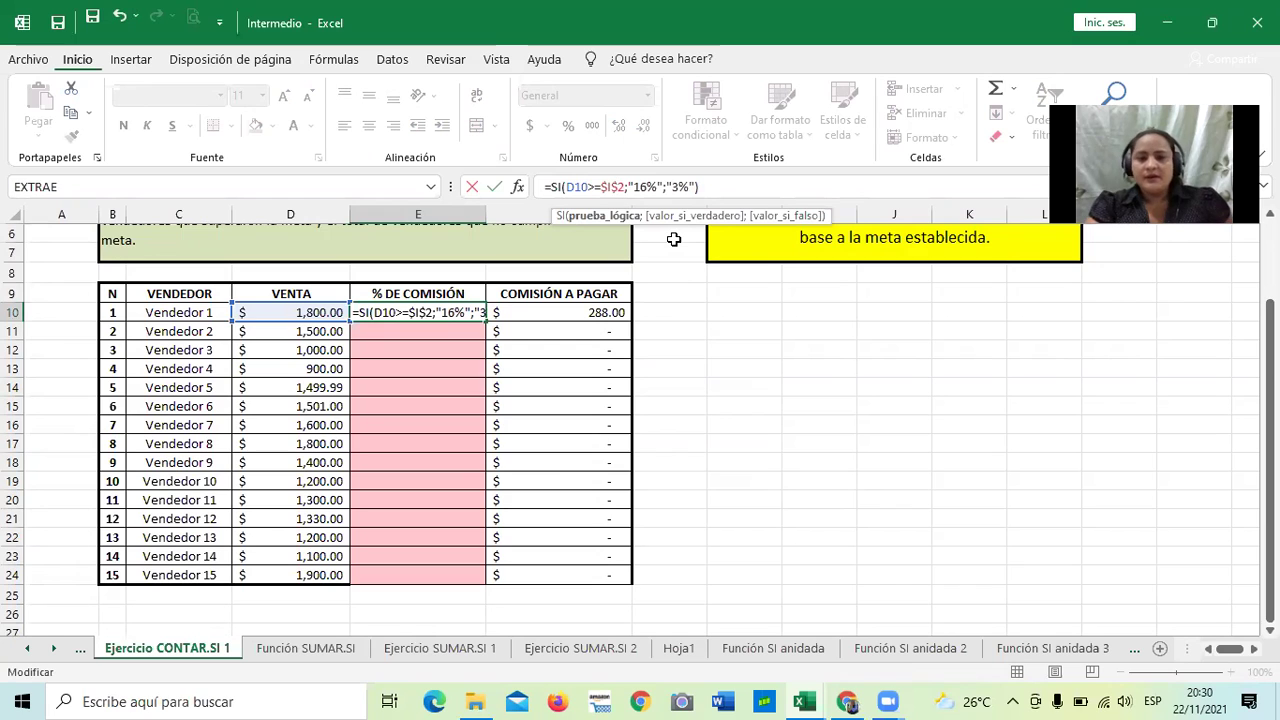
key(Return)
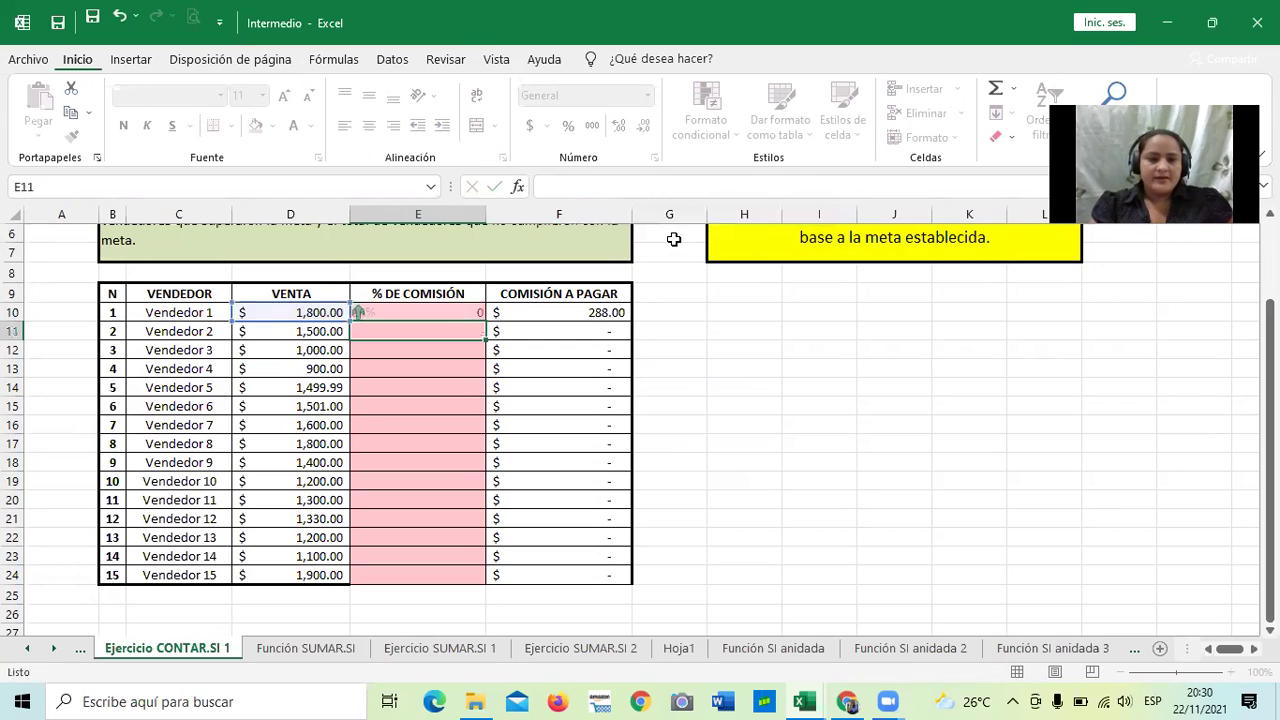
Fill the E10 formula with the absolute $I$2 reference down to E24.
click(463, 312)
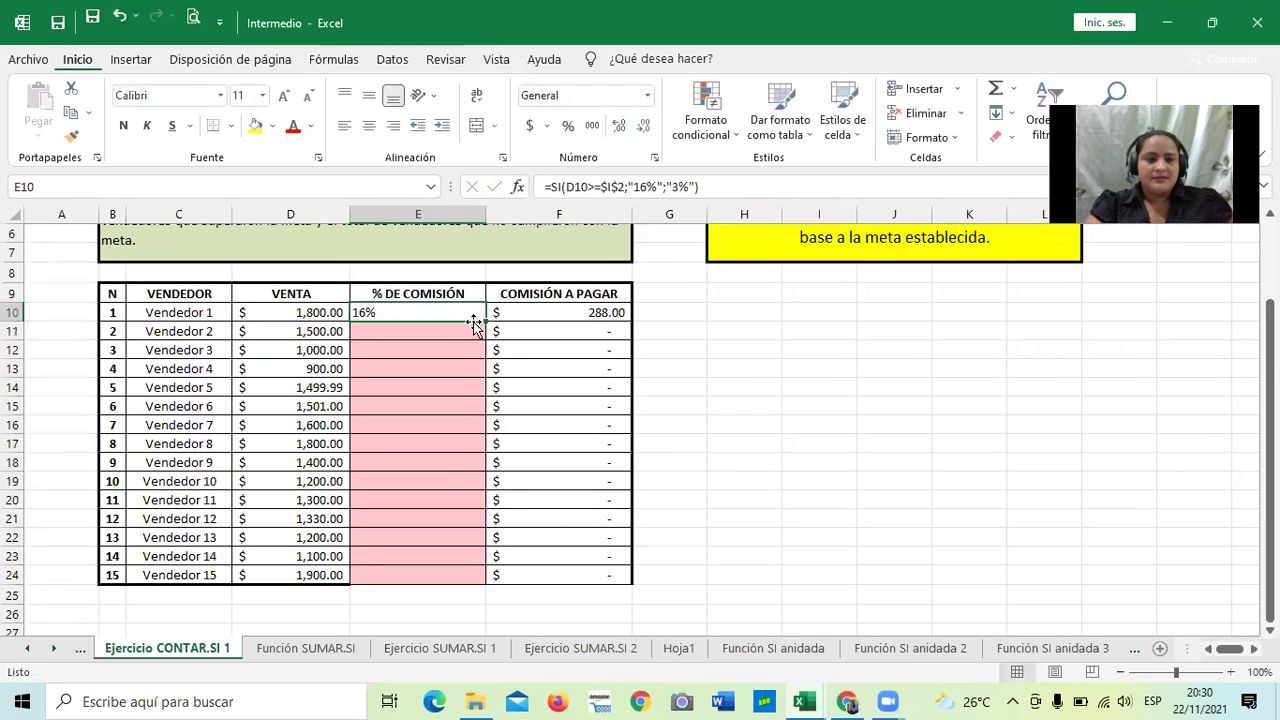
drag(481, 322, 484, 580)
click(783, 500)
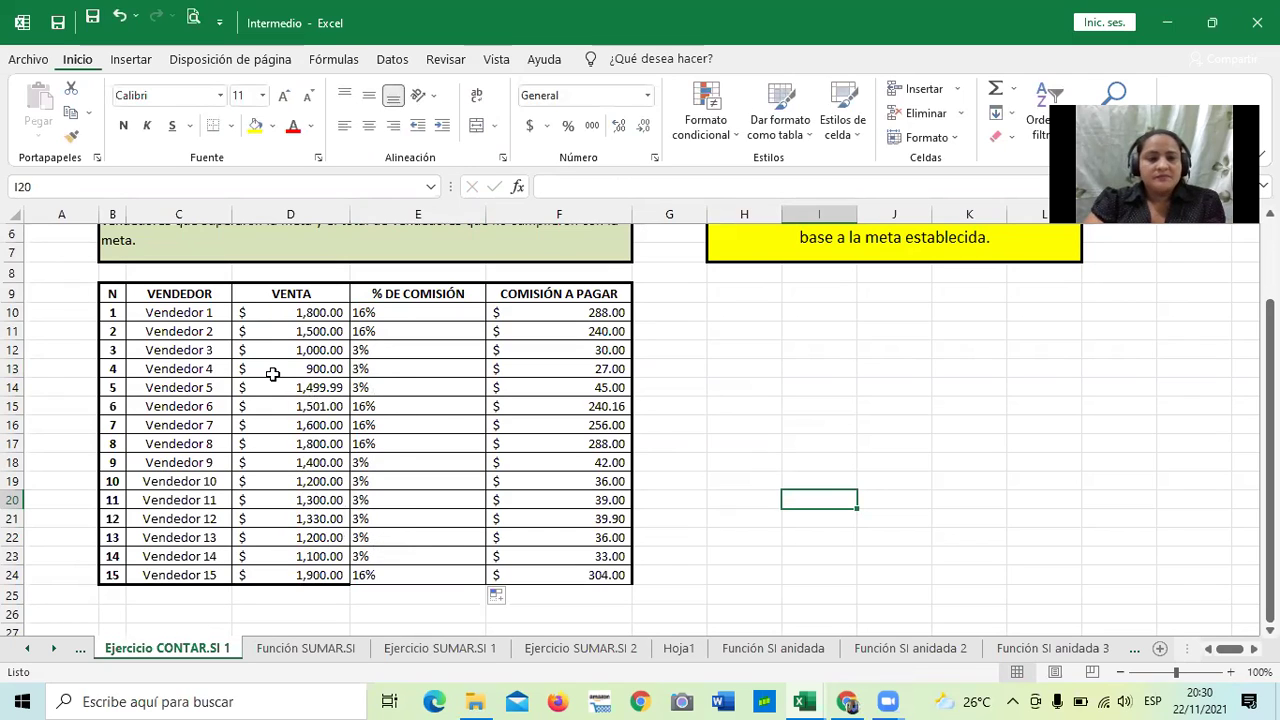
Check the sale of Vendedor 2 in D11 and its copied commission formula in E11 against the Meta cell I2.
click(276, 329)
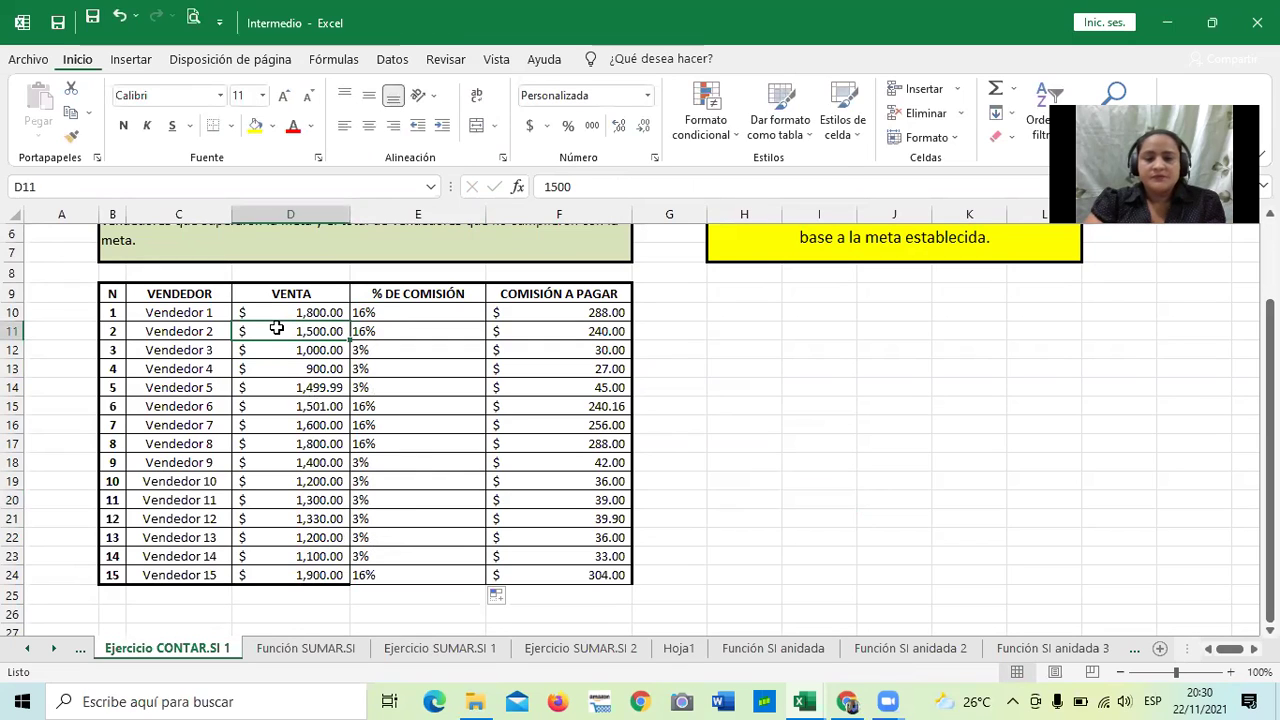
click(405, 334)
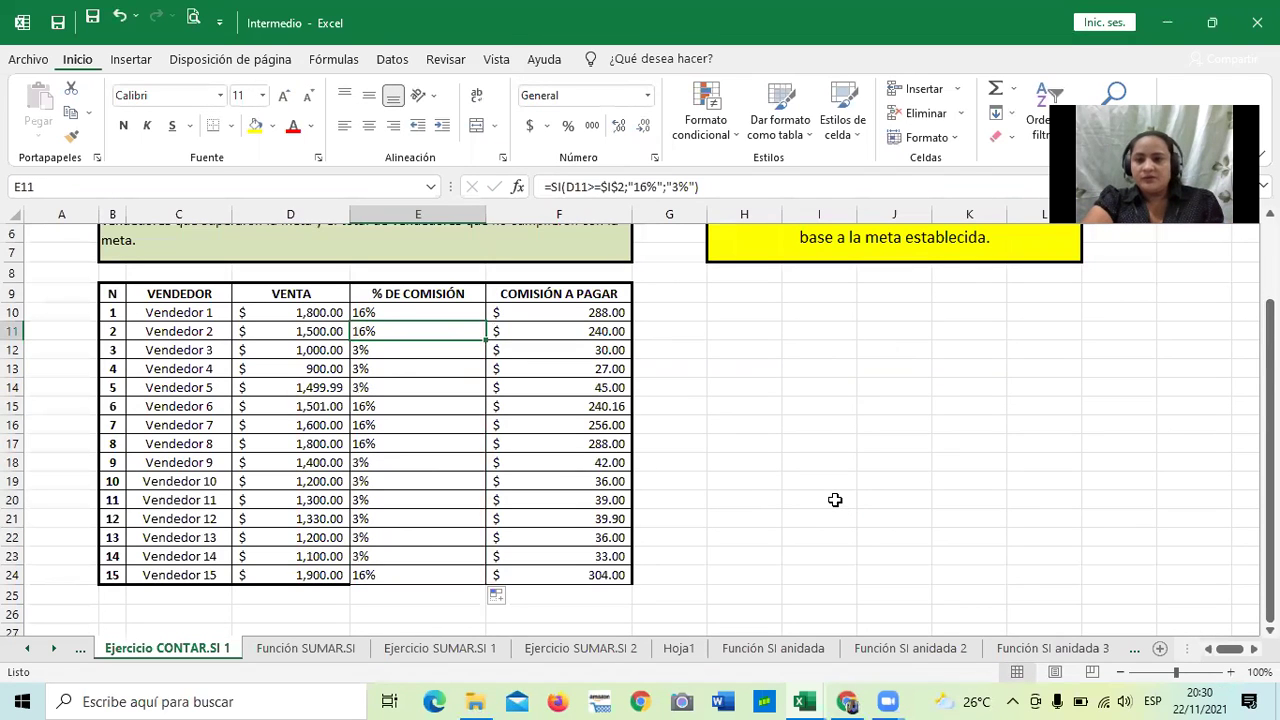
scroll(835, 499, up, 1)
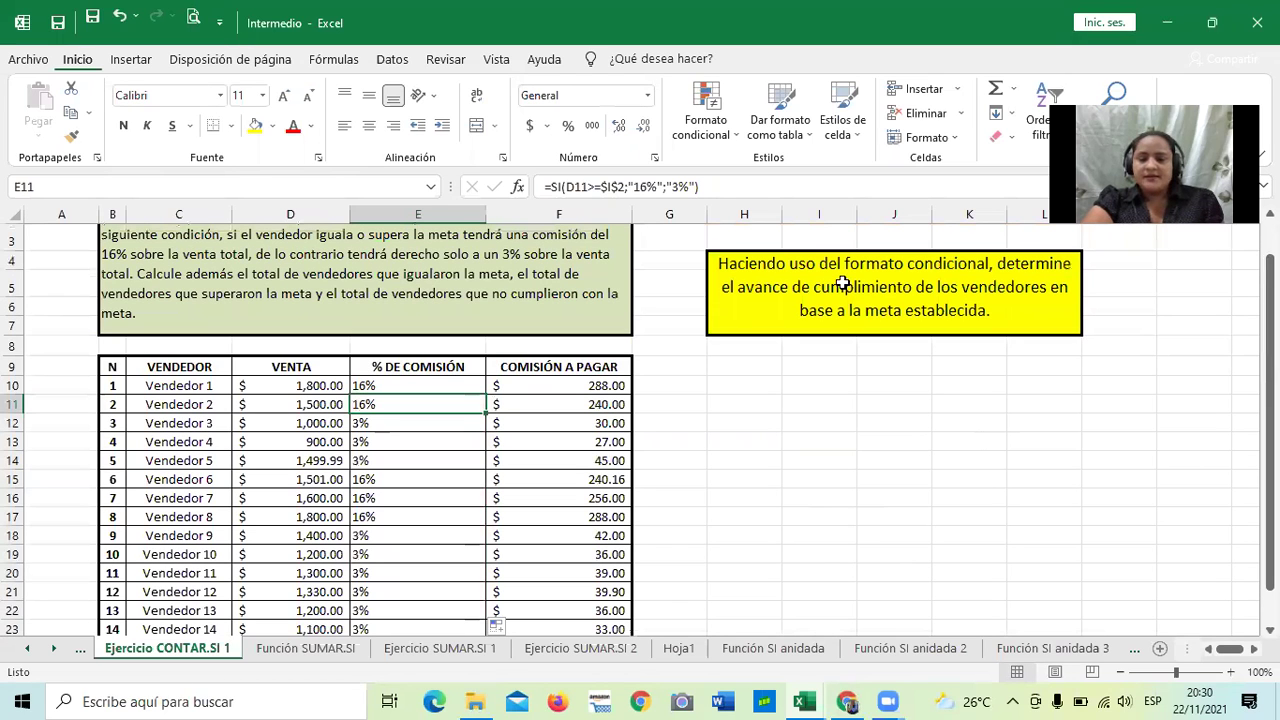
scroll(870, 410, up, 1)
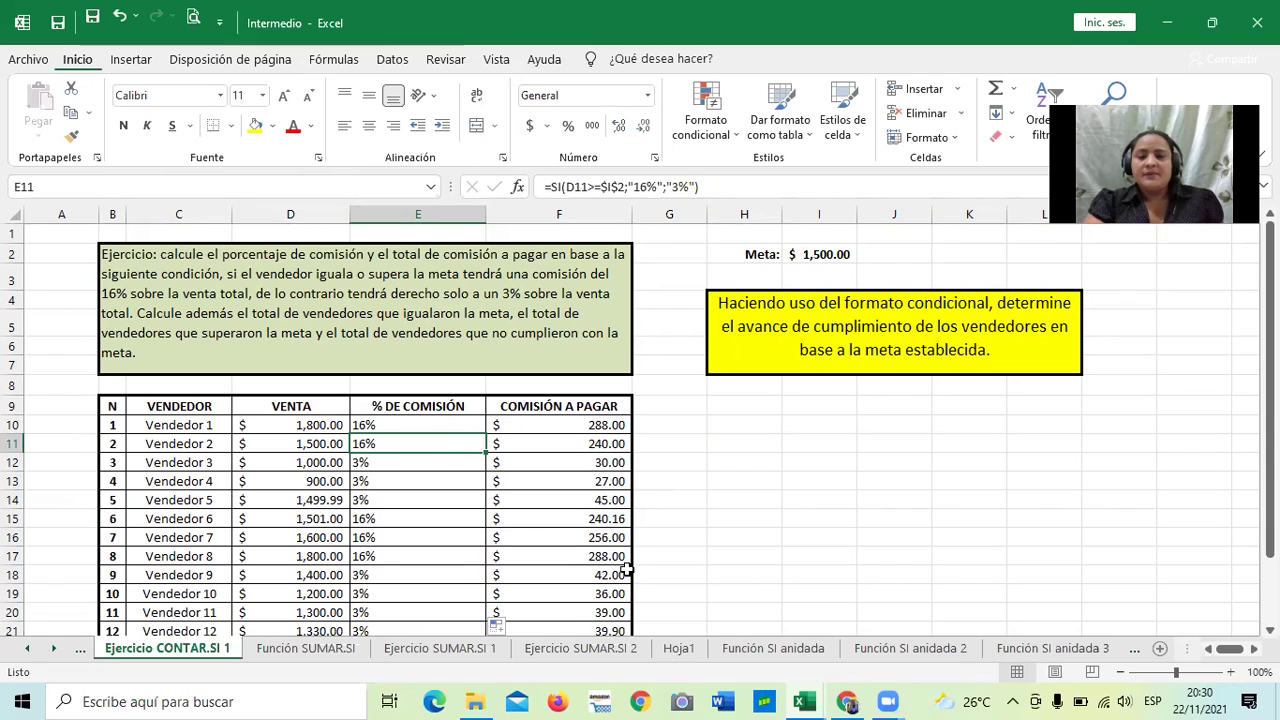
click(915, 458)
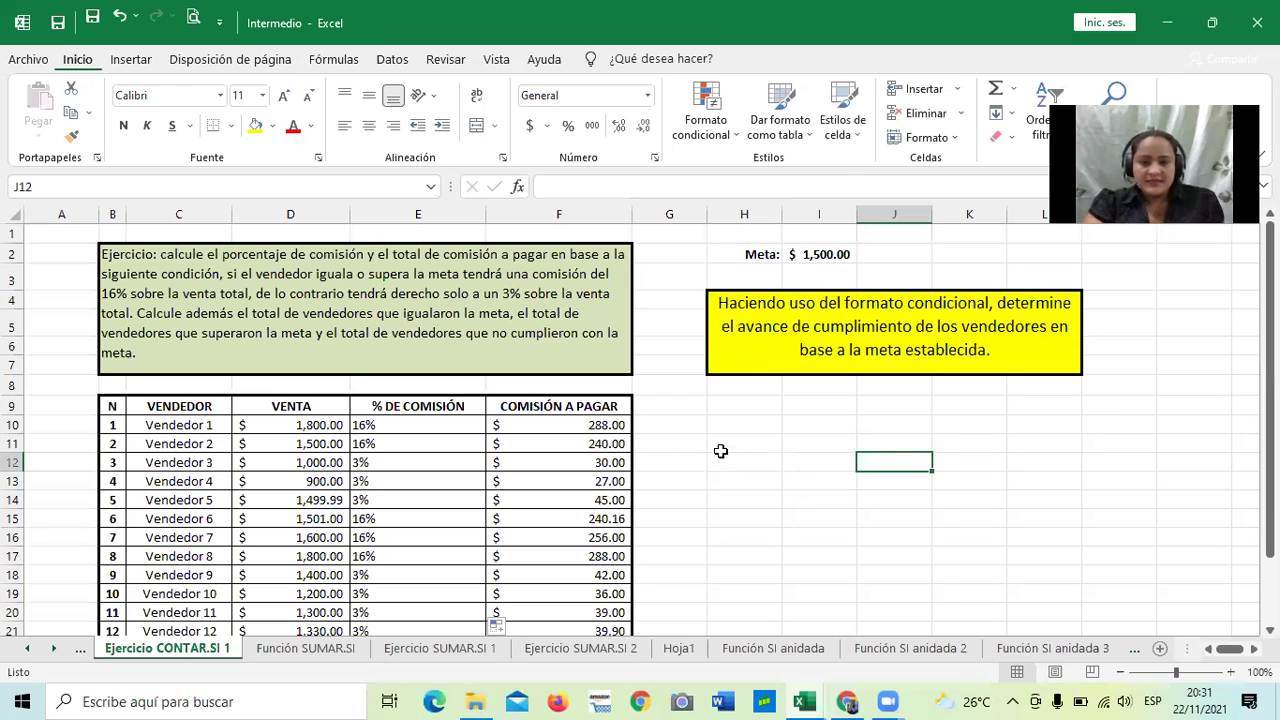
key(Left)
key(Down)
key(Down)
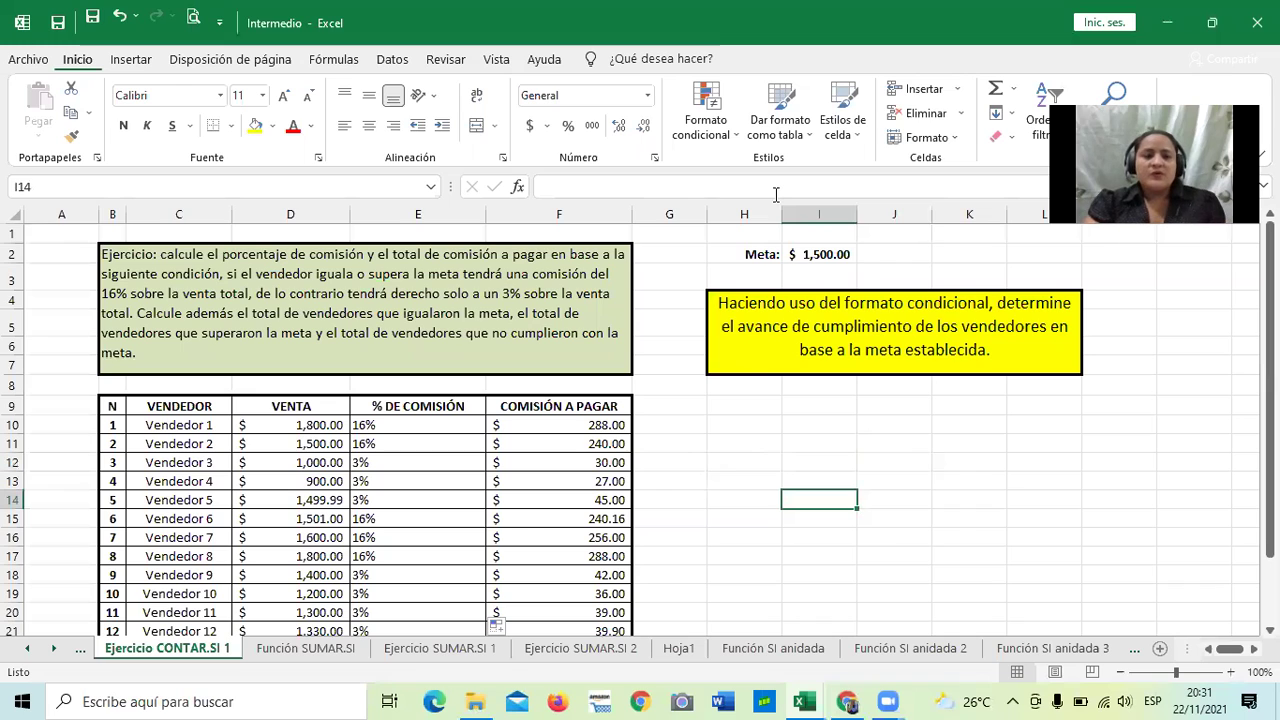
click(712, 463)
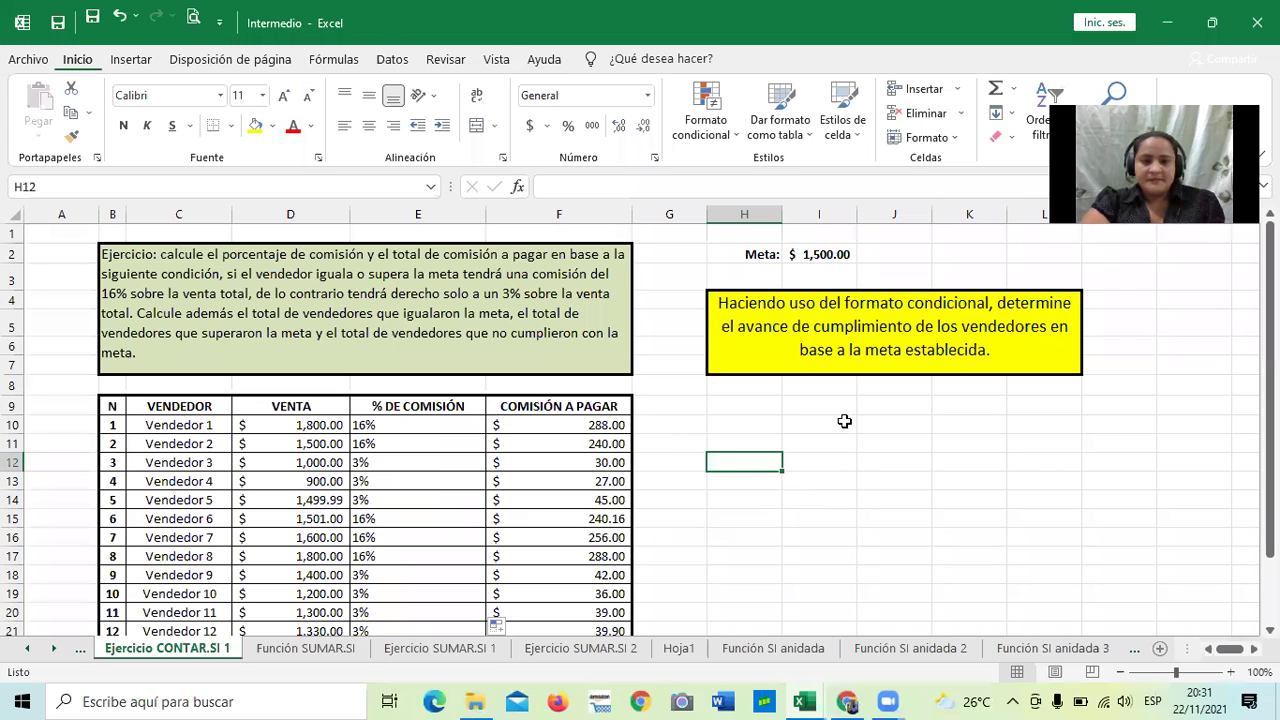
key(Right)
key(Down)
key(Down)
key(Down)
key(Down)
key(Down)
scroll(846, 419, down, 2)
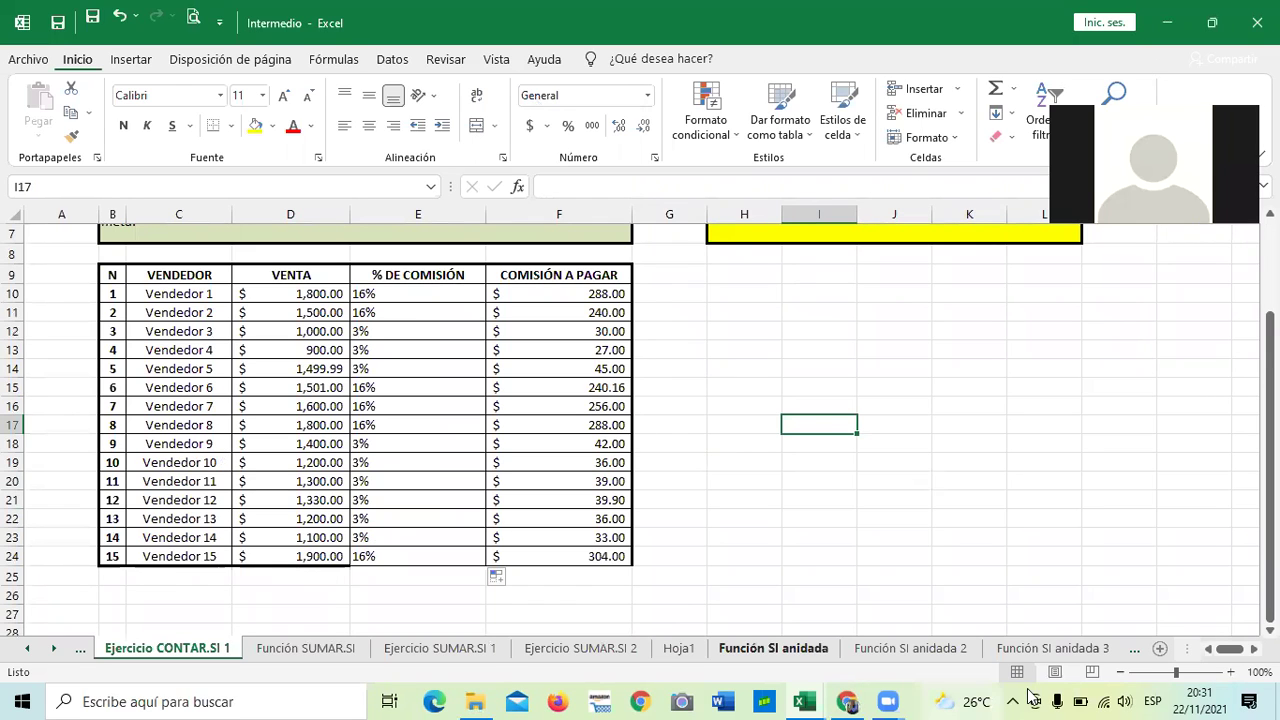
click(770, 316)
scroll(726, 425, up, 2)
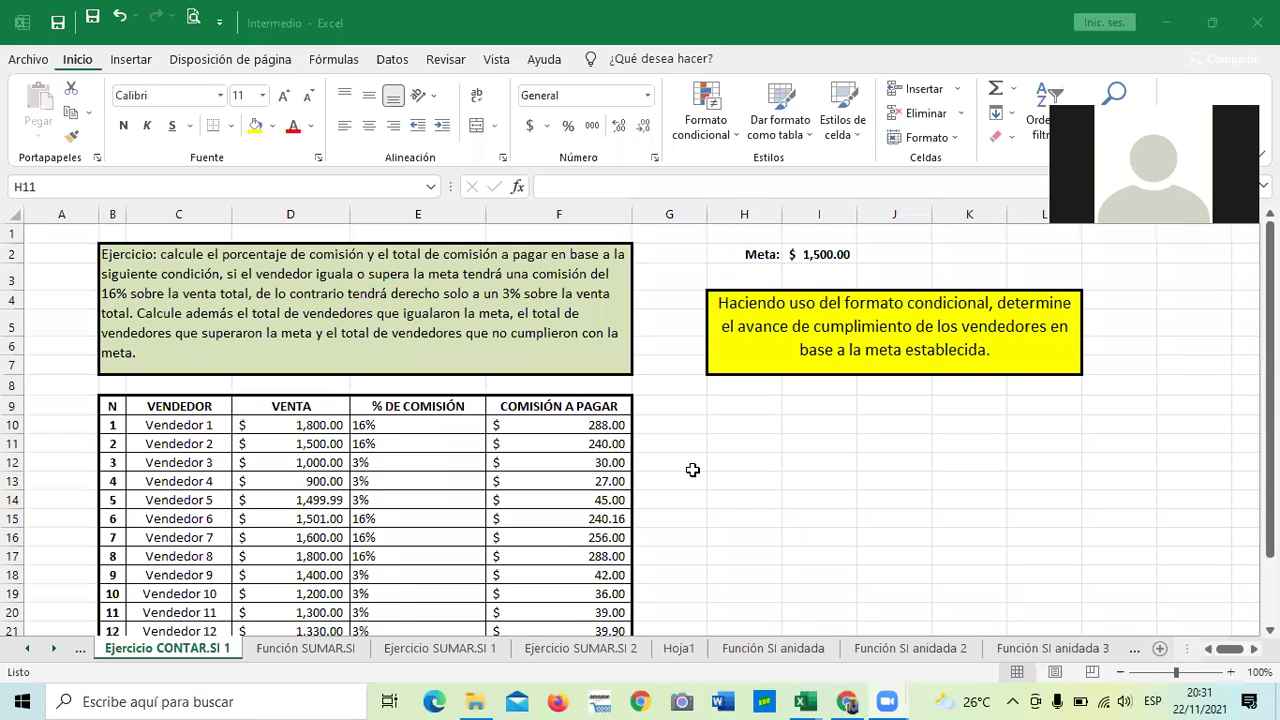
scroll(386, 630, down, 2)
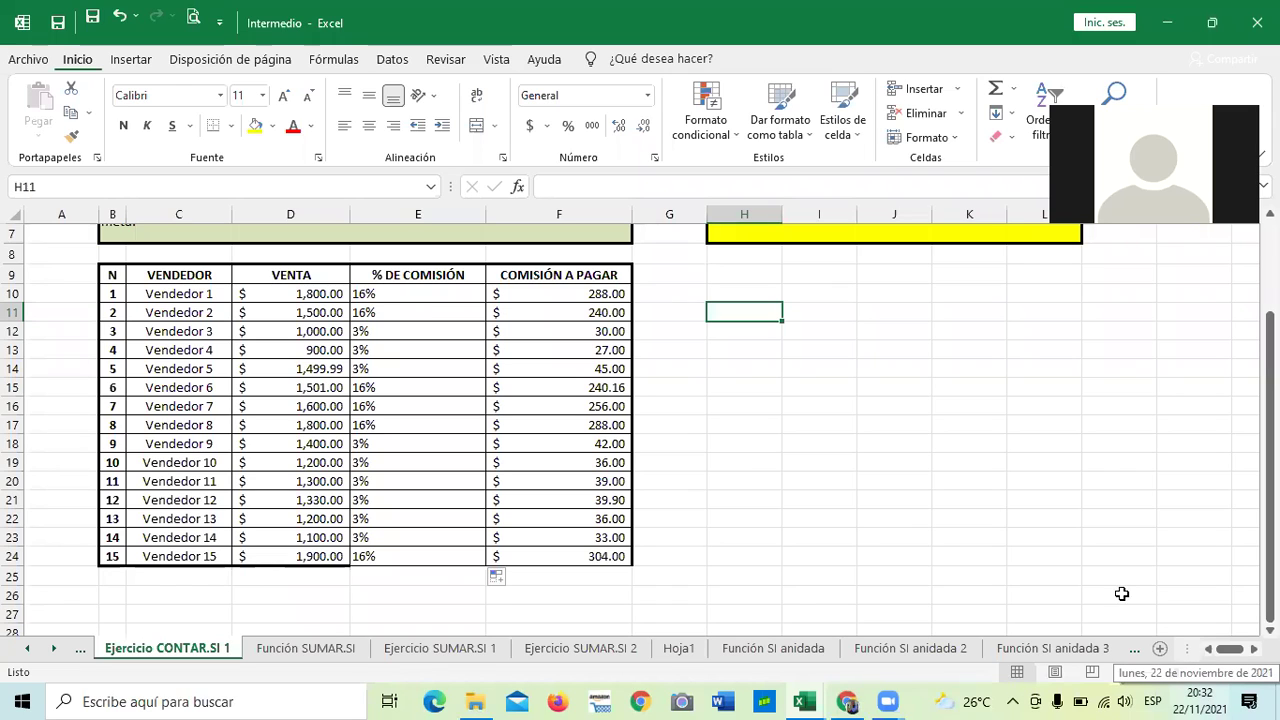
click(831, 398)
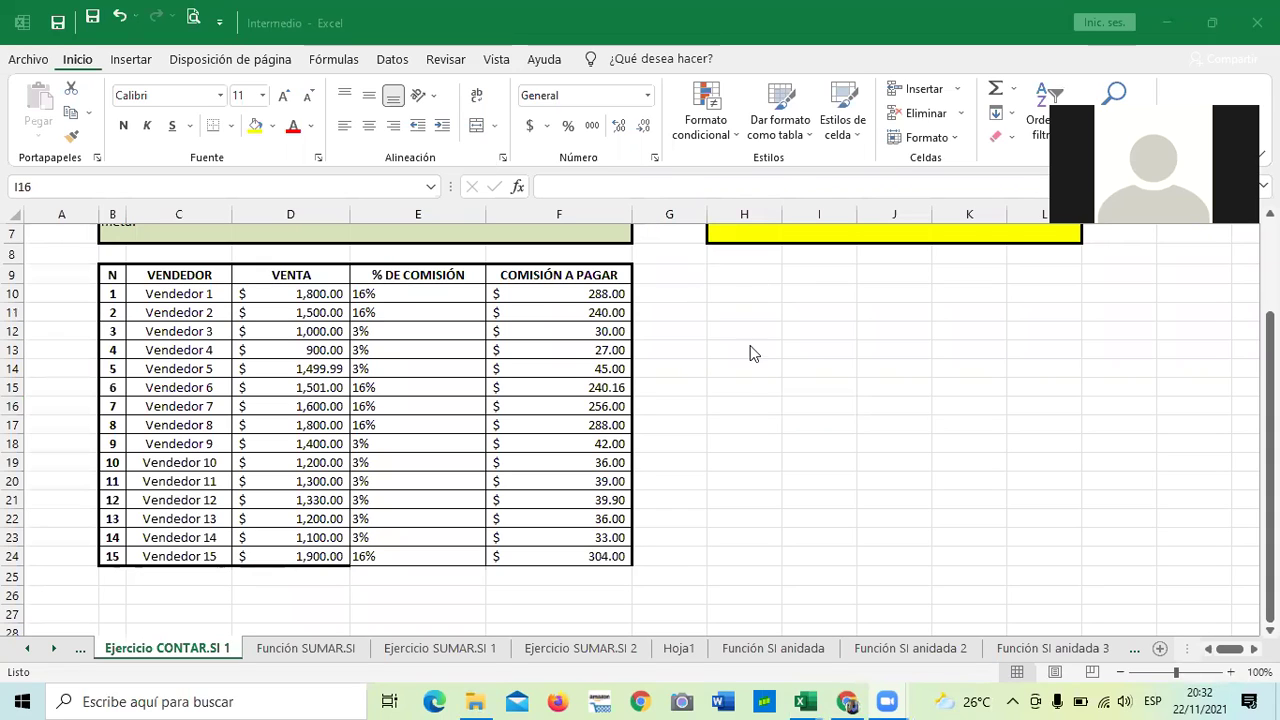
scroll(785, 410, up, 2)
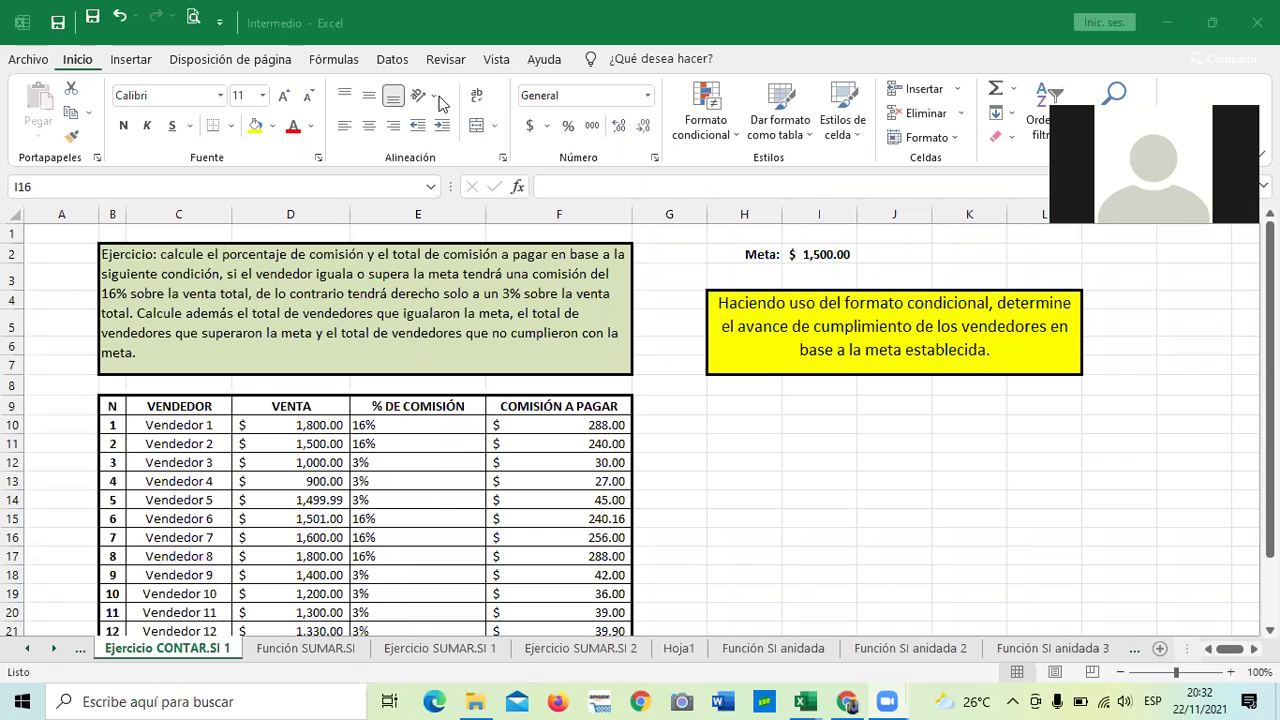
Review the Meta cell I2 and the COMISIÓN A PAGAR formulas for Vendedor 1 and Vendedor 2 in F10 and F11.
click(835, 252)
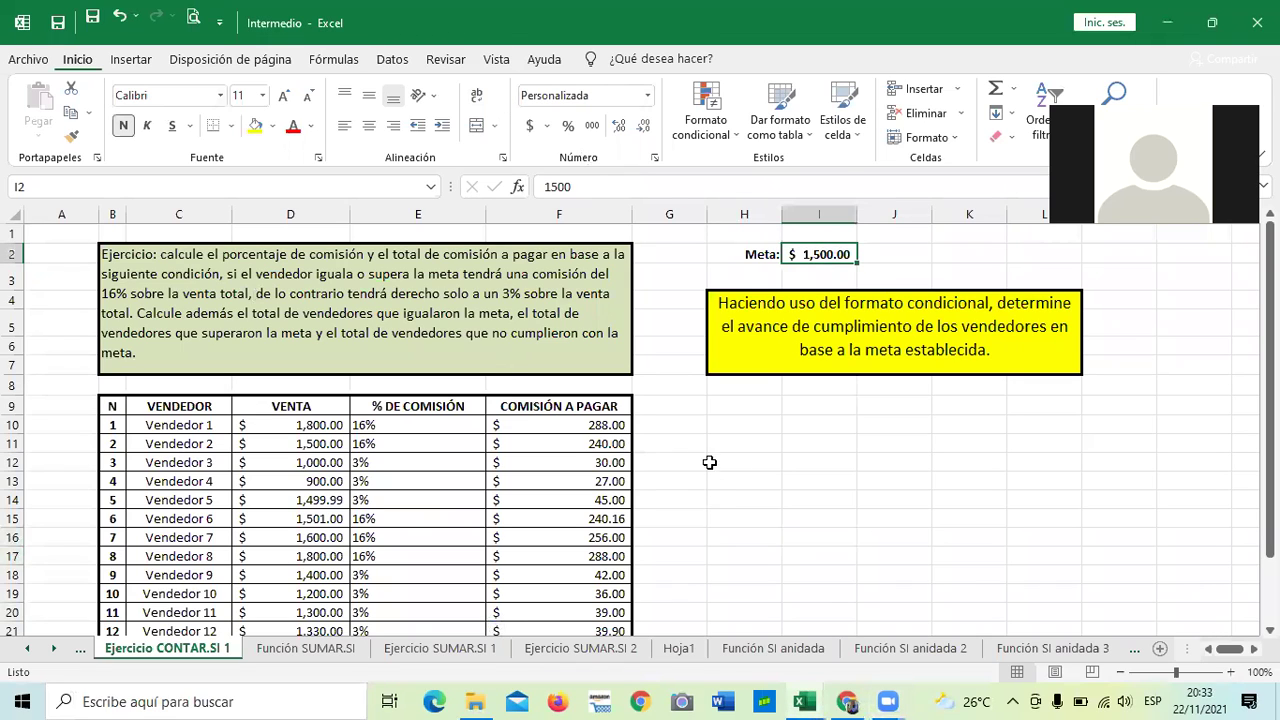
click(842, 461)
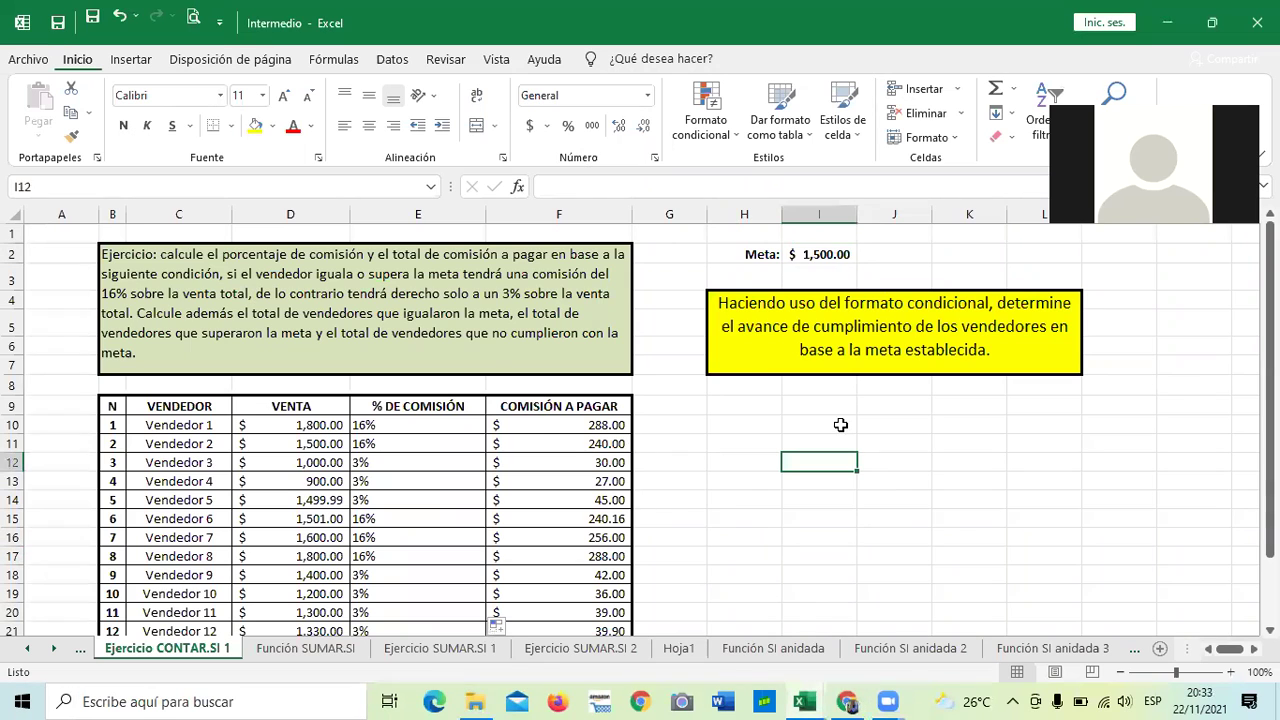
scroll(537, 411, down, 1)
scroll(537, 411, down, 2)
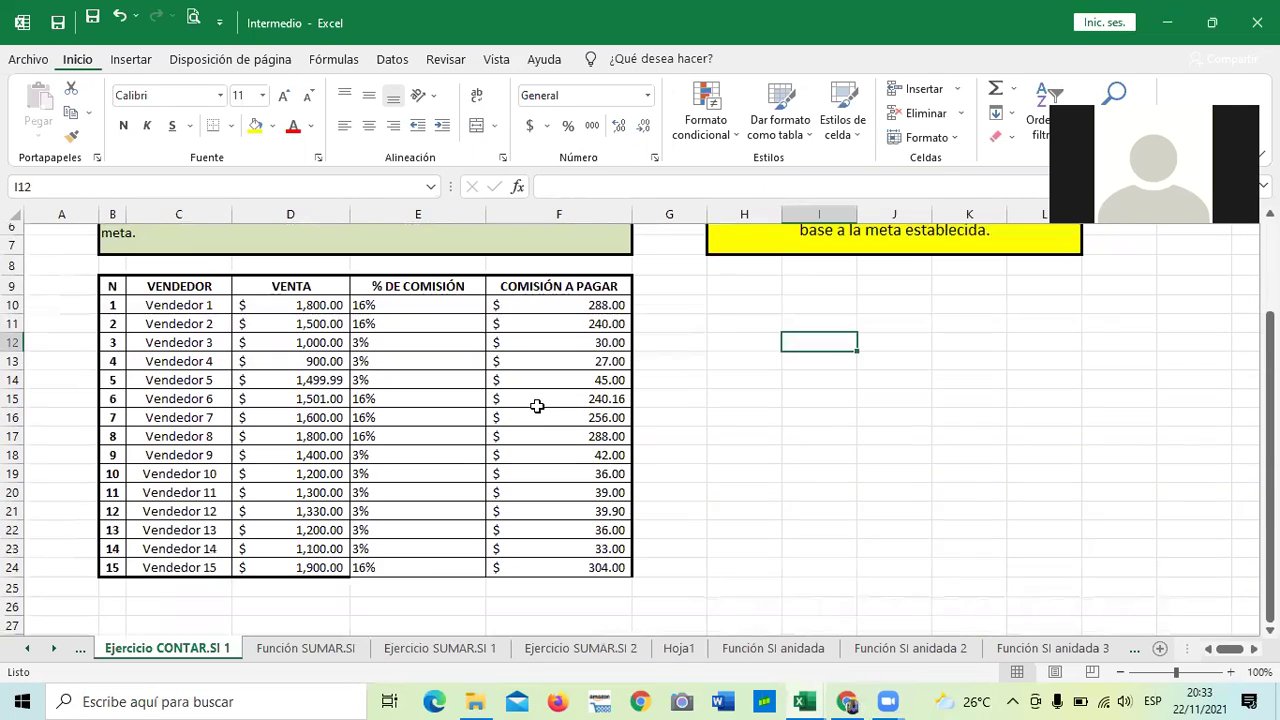
click(550, 297)
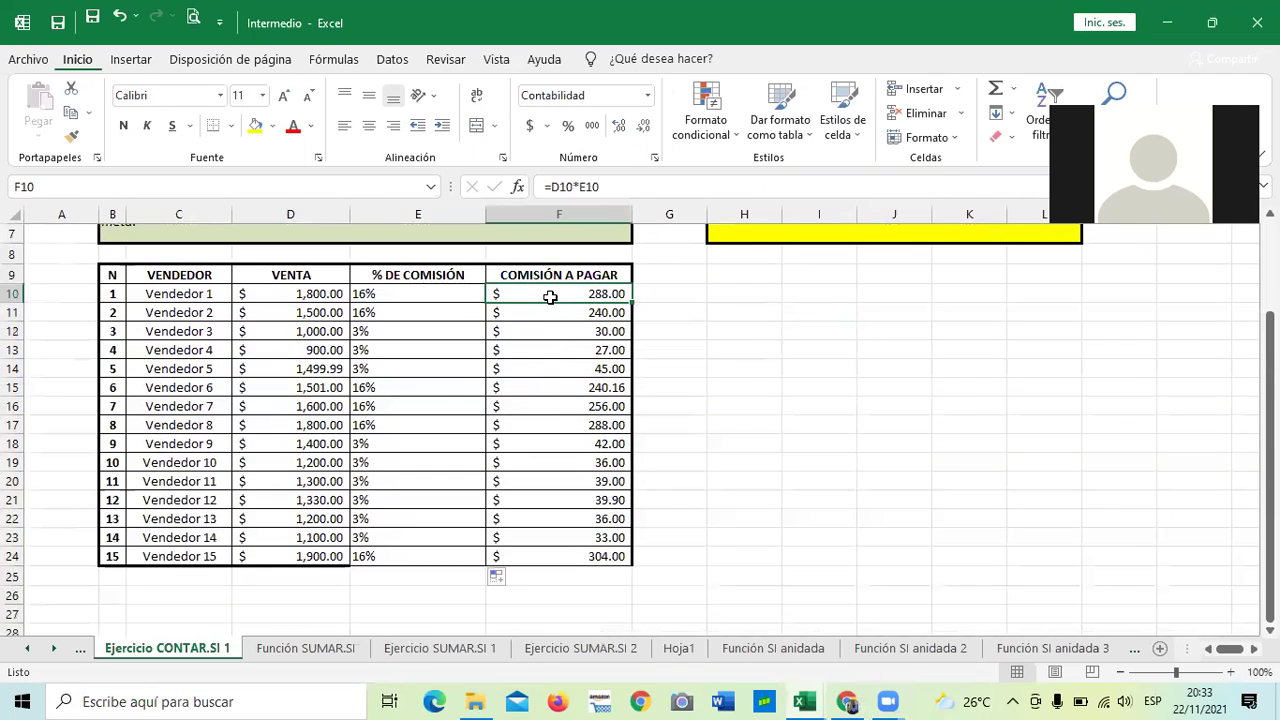
click(530, 314)
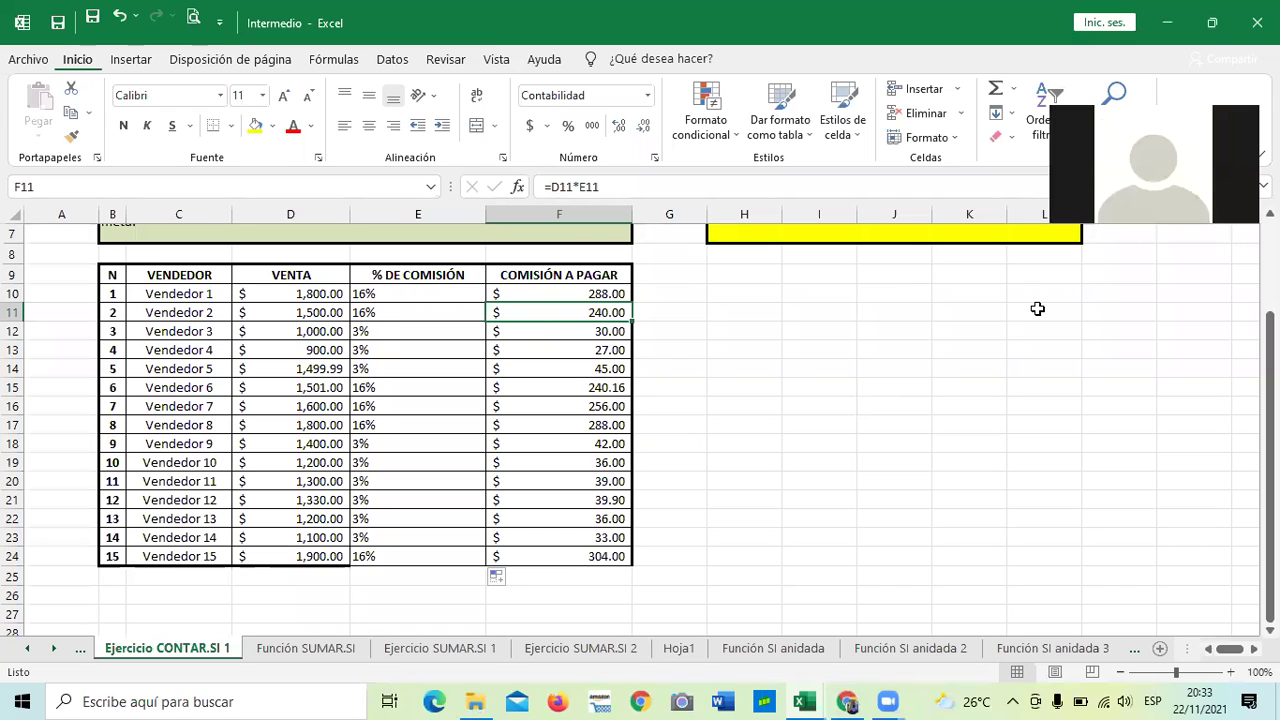
click(784, 350)
scroll(785, 340, up, 2)
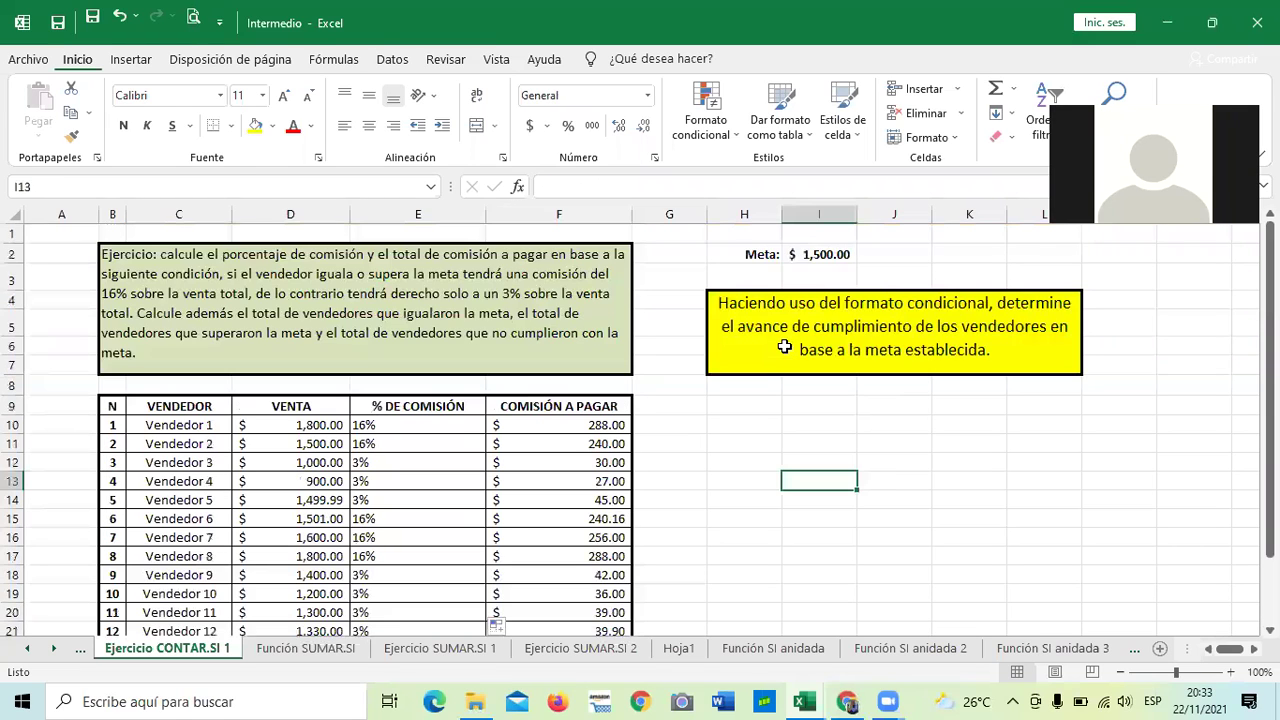
scroll(786, 330, down, 1)
scroll(786, 330, up, 1)
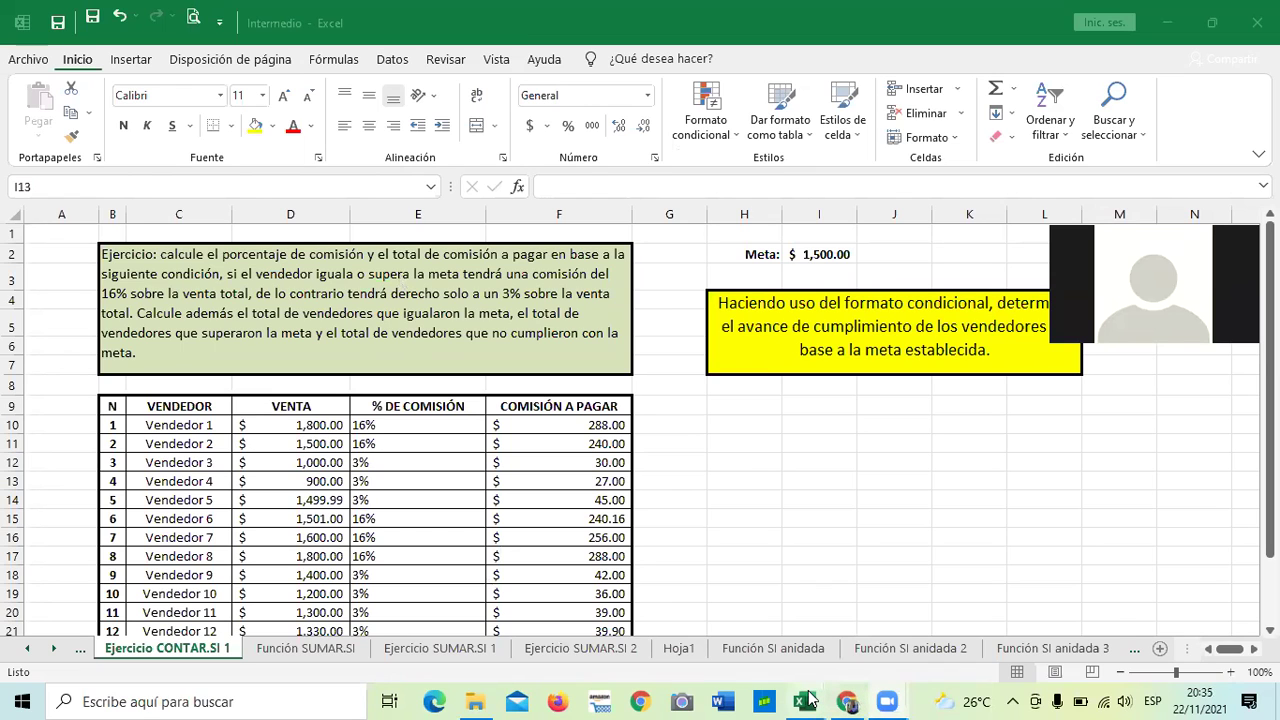
Switch to the Ejercicios basicos workbook and select the IVA rate cell G5 on the Referencia Absoluta sheet.
mouse_move(810, 700)
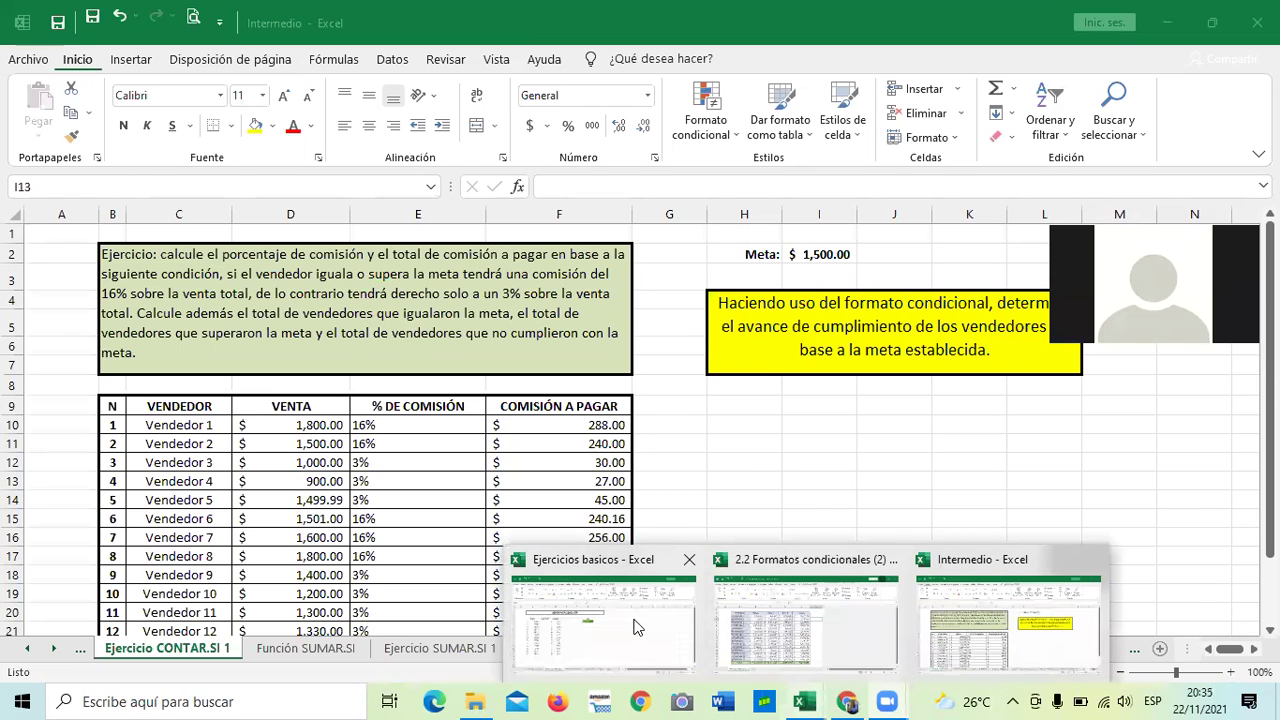
click(633, 620)
click(588, 486)
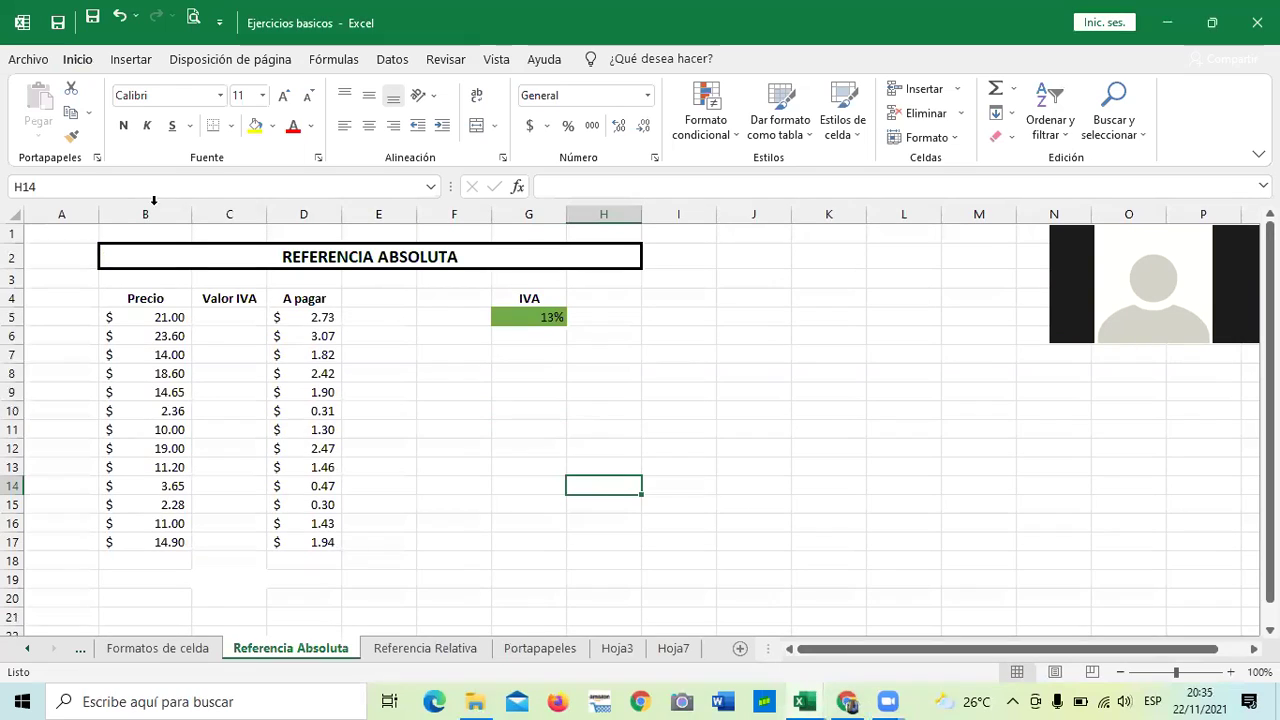
click(528, 316)
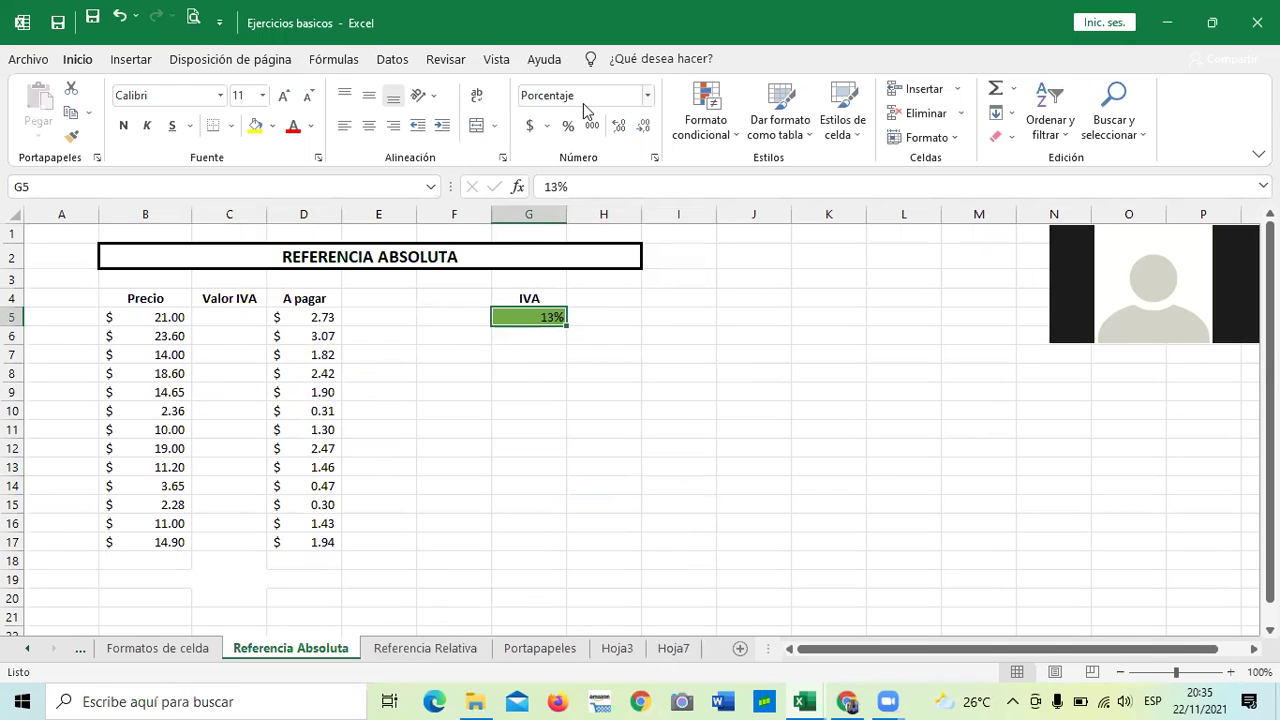
Return to the Intermedio workbook and look over the vendors' commission table.
click(806, 697)
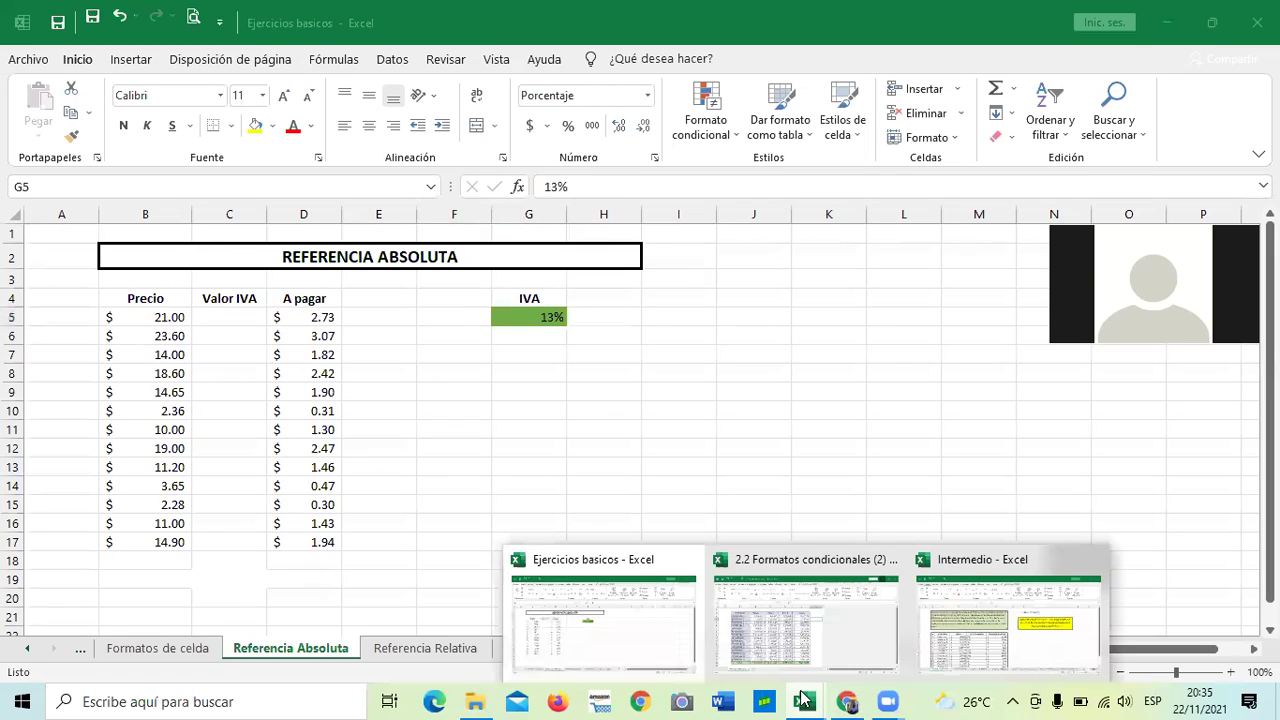
click(1047, 652)
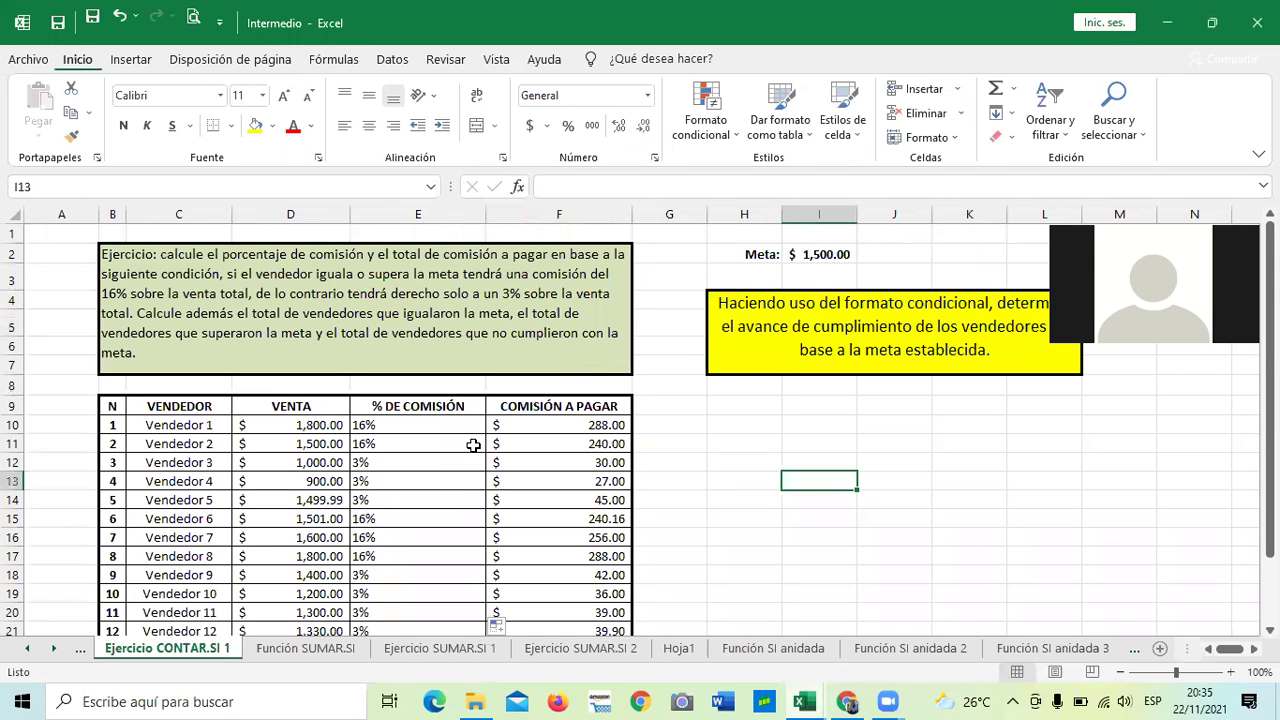
scroll(472, 443, down, 2)
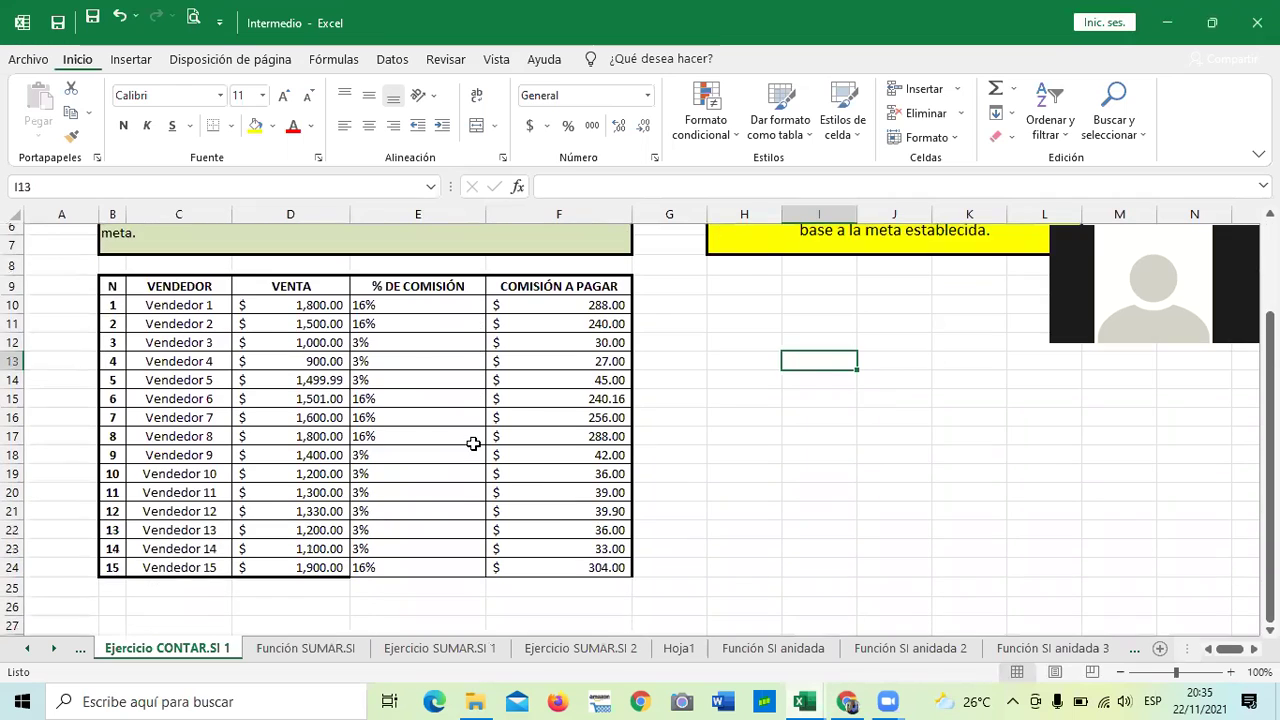
scroll(471, 438, up, 2)
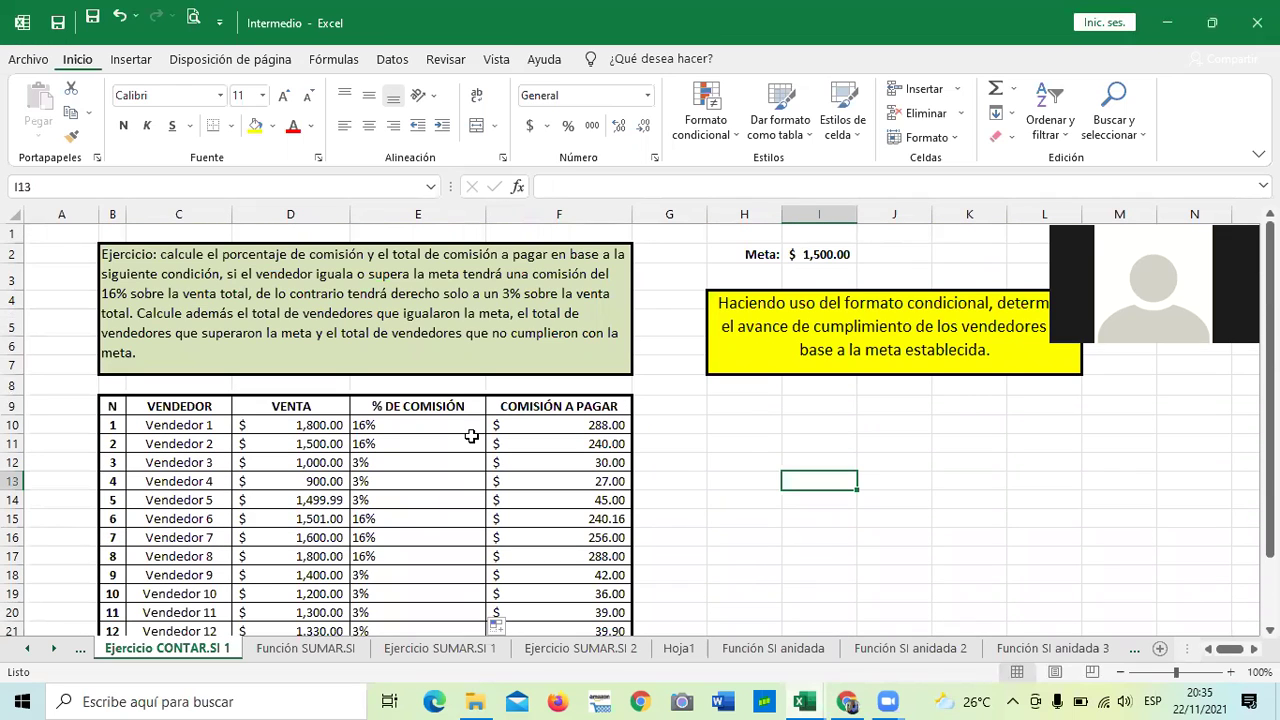
Set the sales goal (Meta) in cell I2 to 100.
click(811, 256)
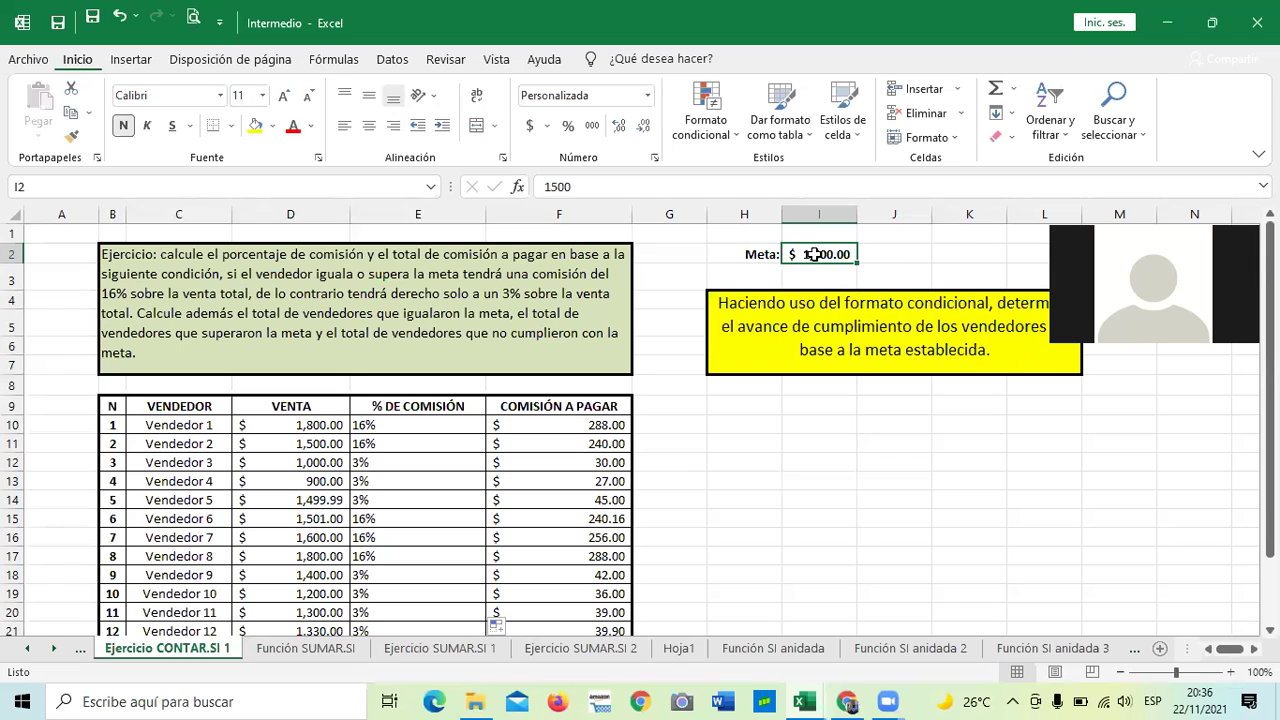
click(557, 186)
key(BackSpace)
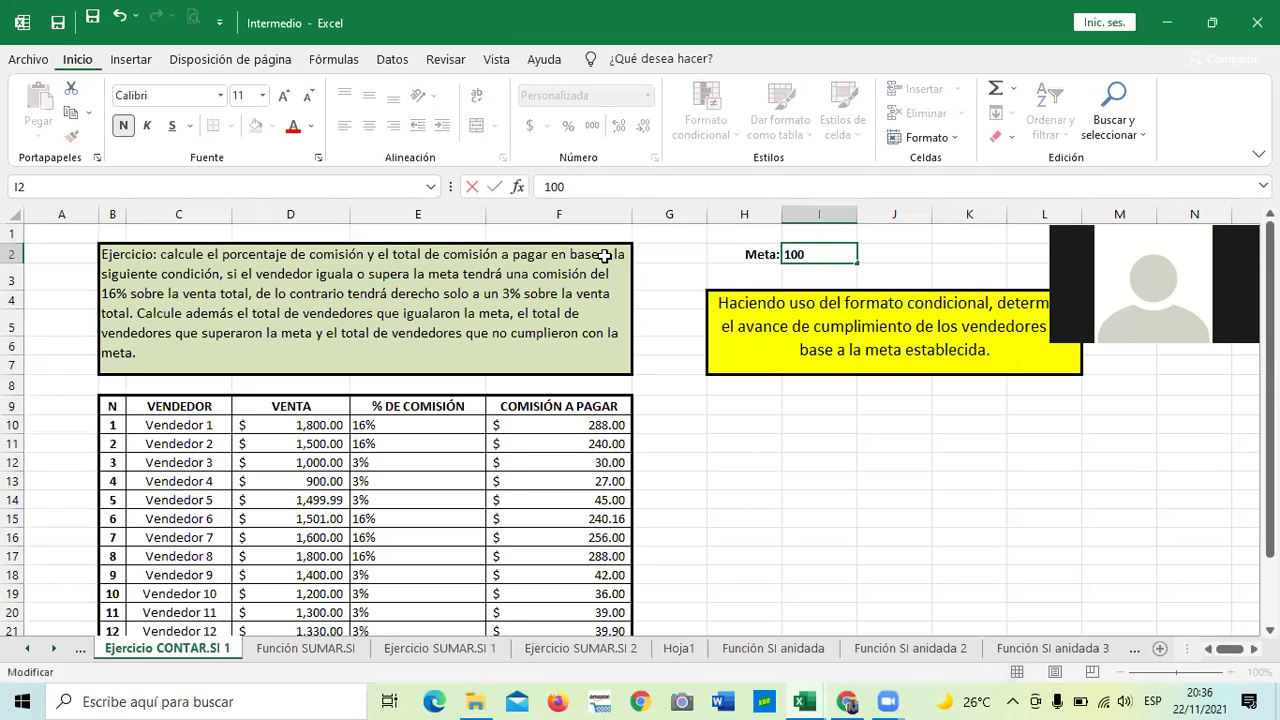
key(Return)
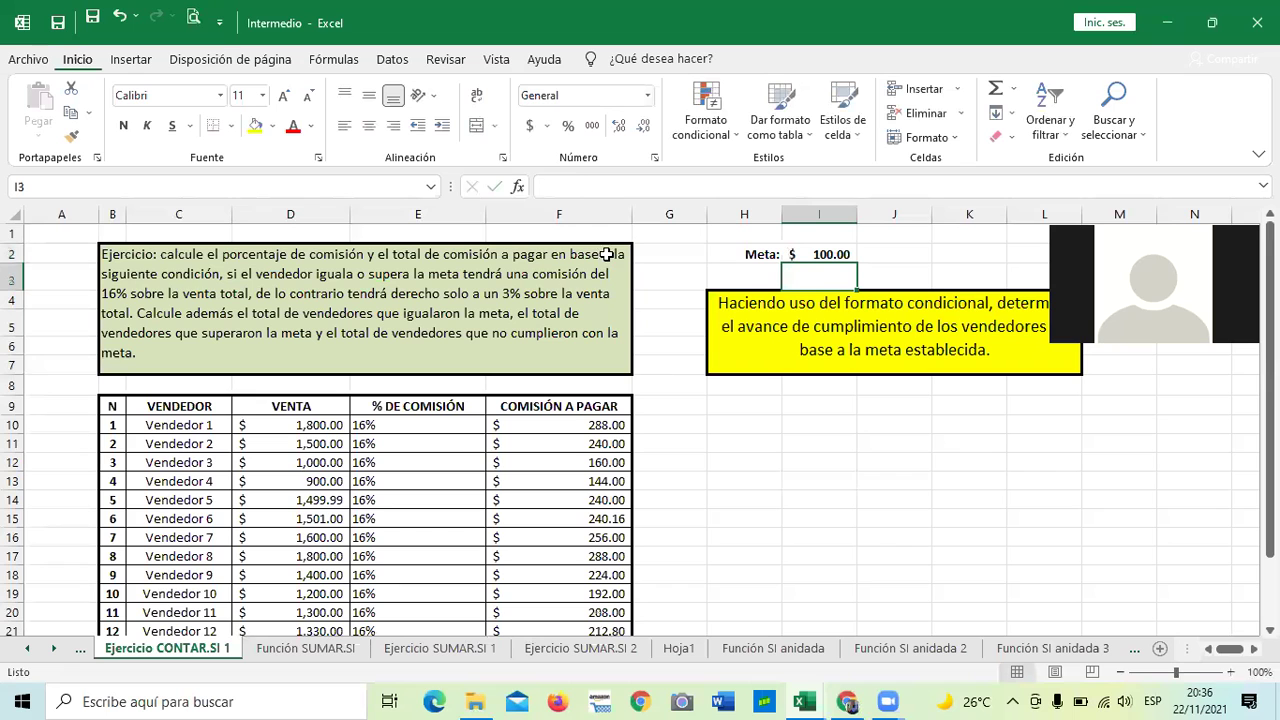
Check the recalculated commission percentages and payments for all vendors, and inspect the formula in E10.
scroll(609, 512, down, 1)
scroll(609, 512, down, 1)
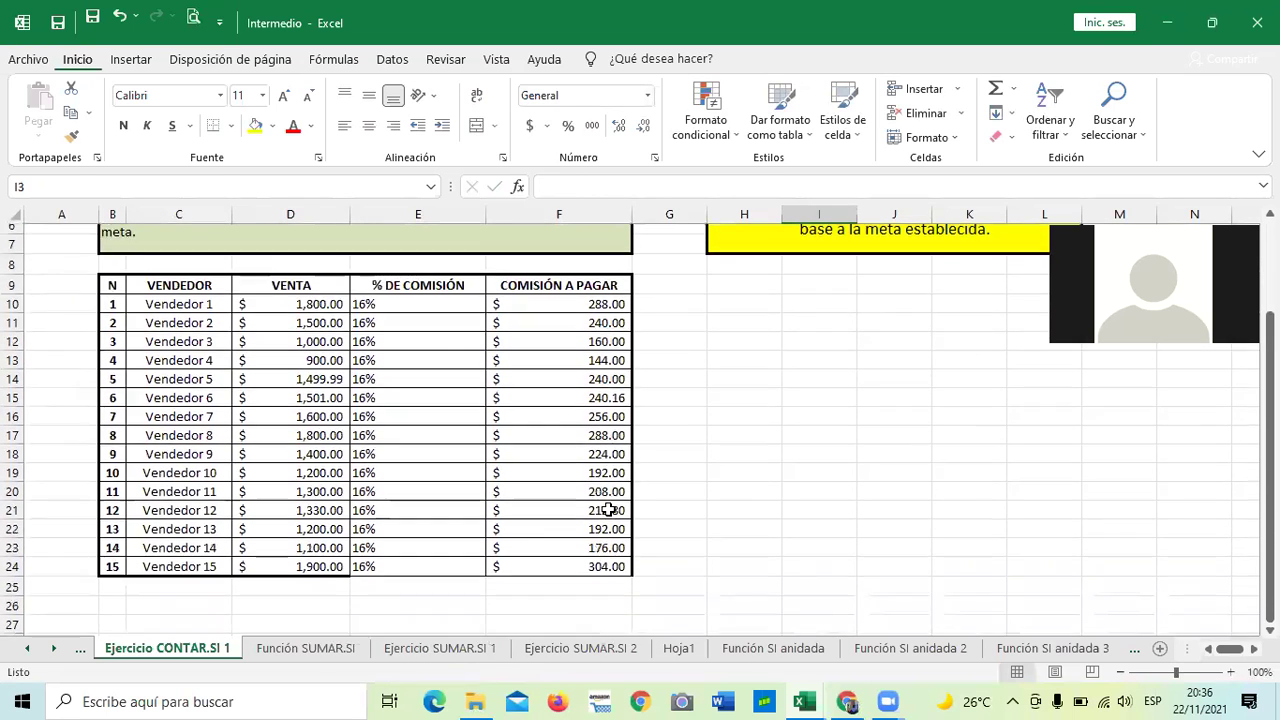
scroll(594, 480, up, 1)
scroll(446, 370, up, 1)
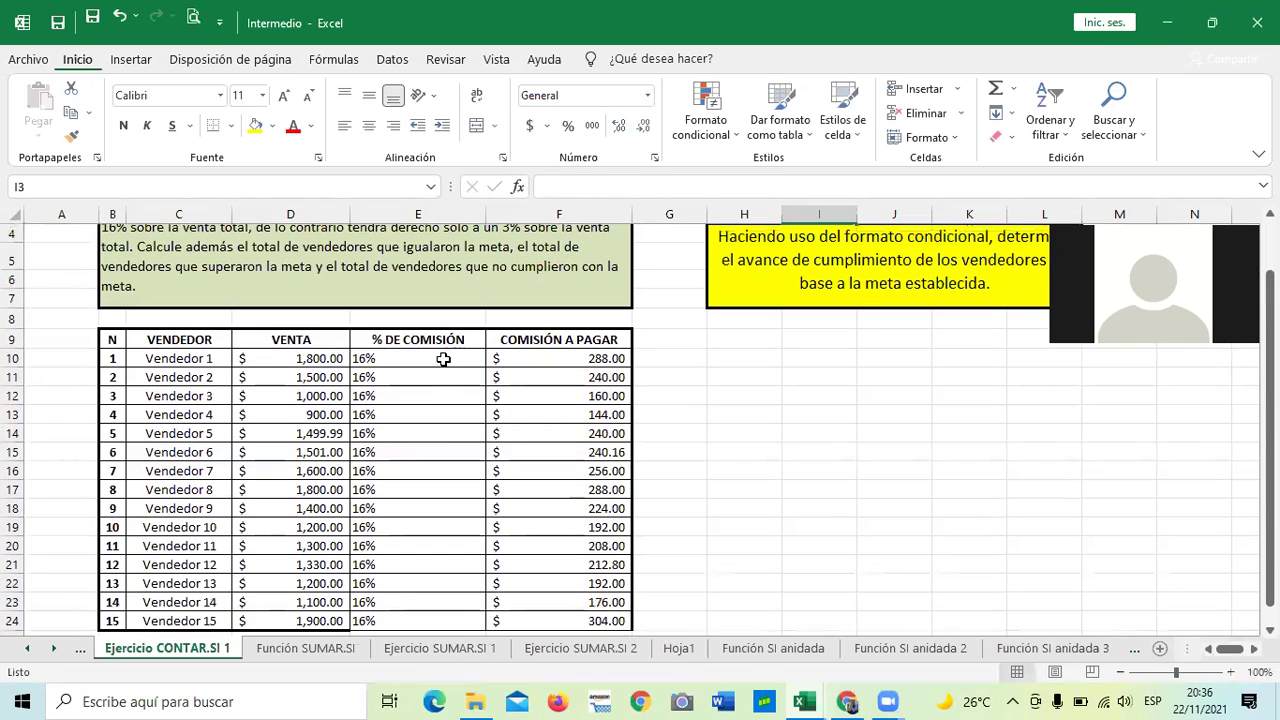
click(443, 359)
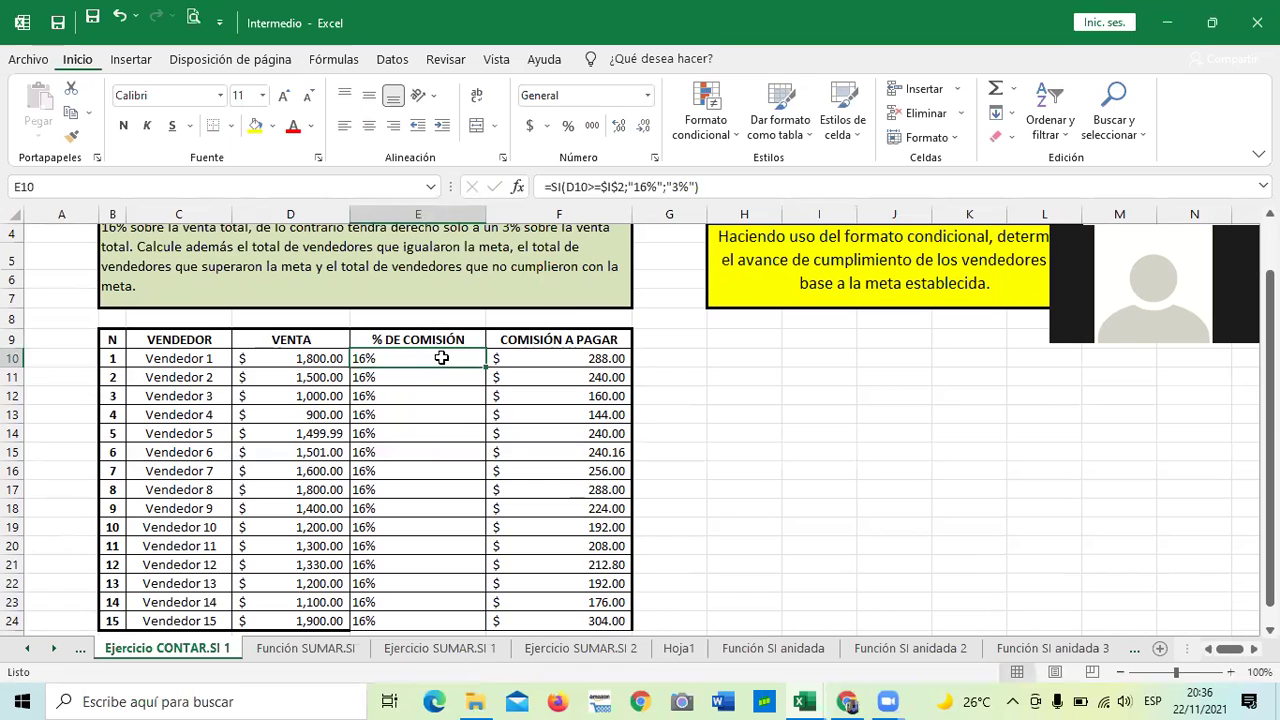
scroll(747, 367, up, 1)
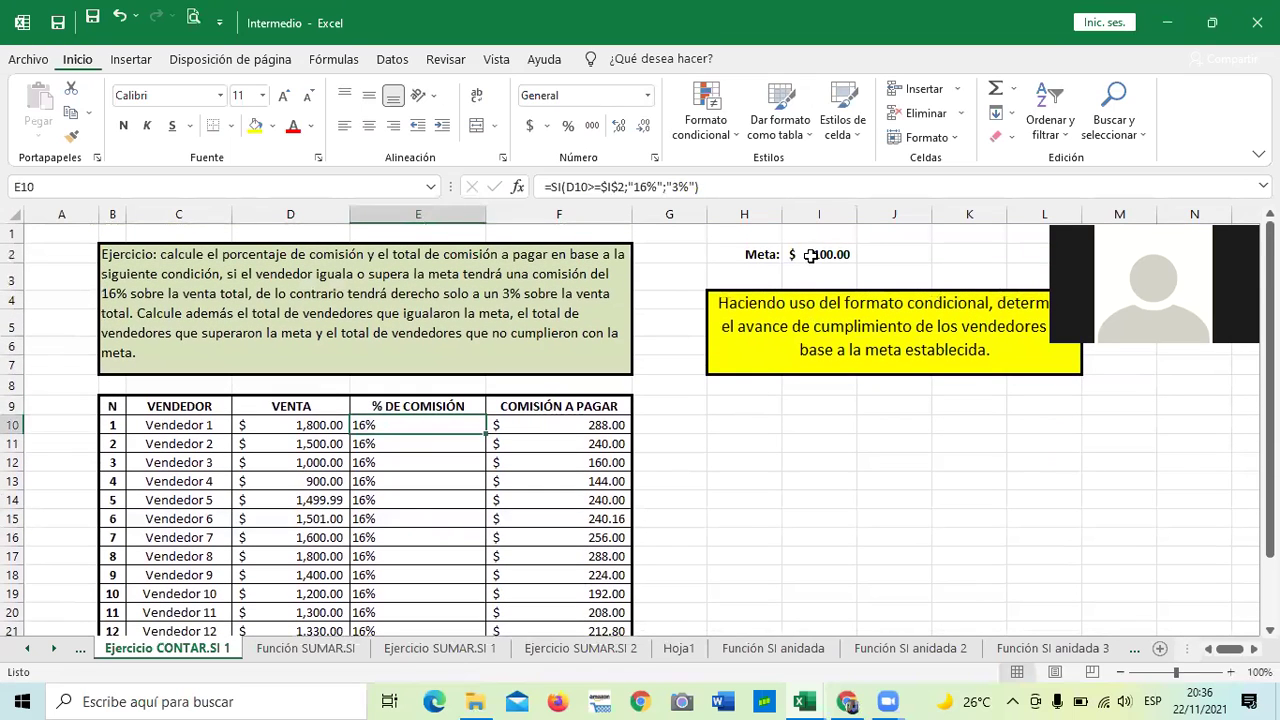
Set the sales goal (Meta) in cell I2 to 1600.
click(811, 253)
click(578, 188)
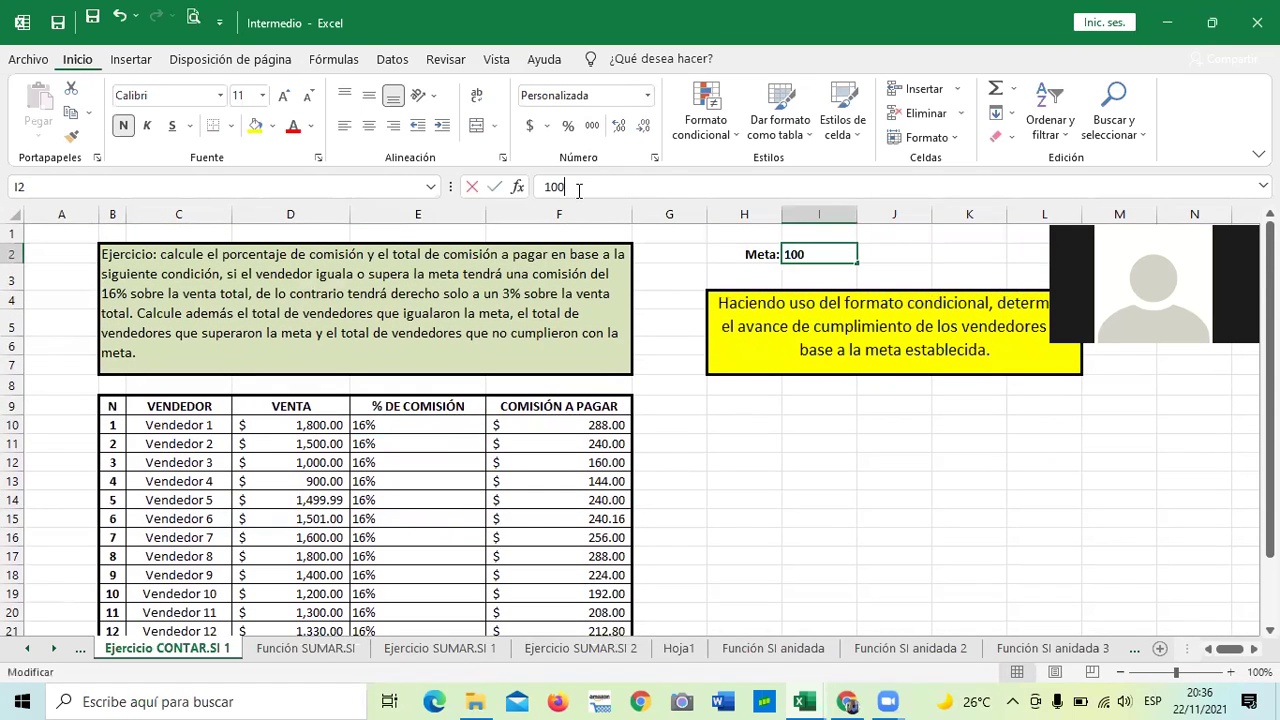
key(BackSpace)
key(BackSpace)
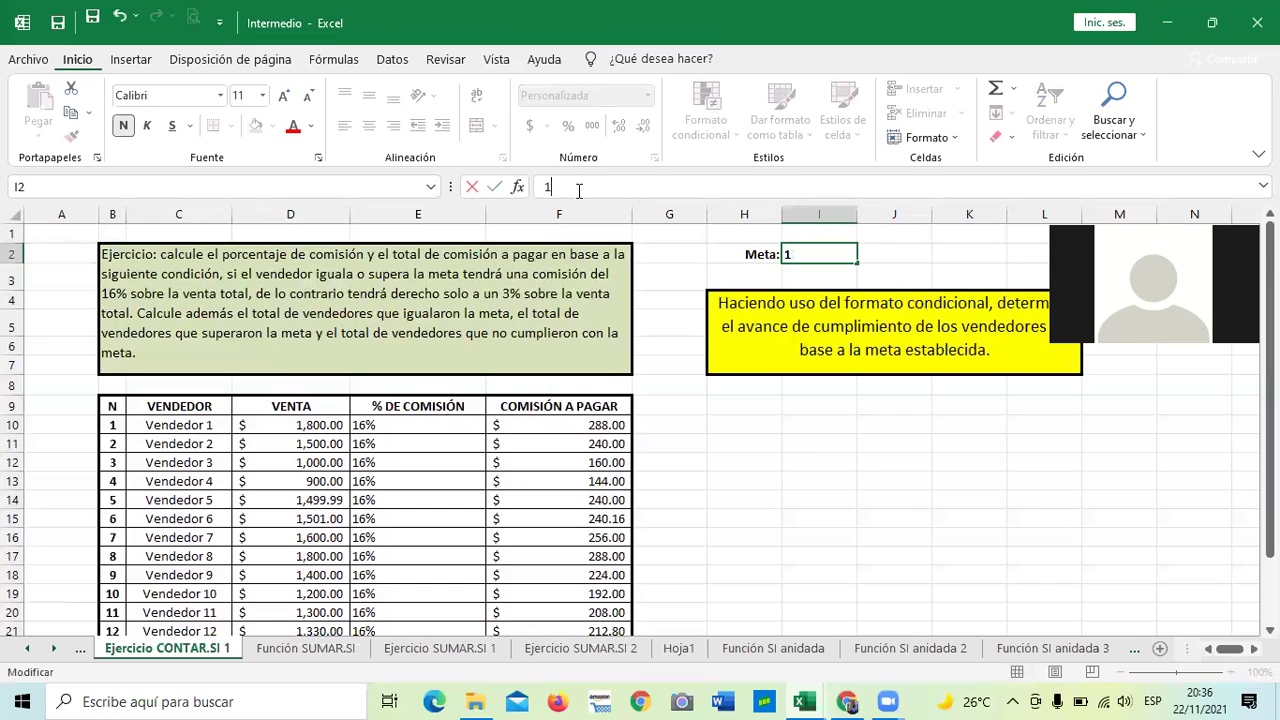
key(Num_Lock)
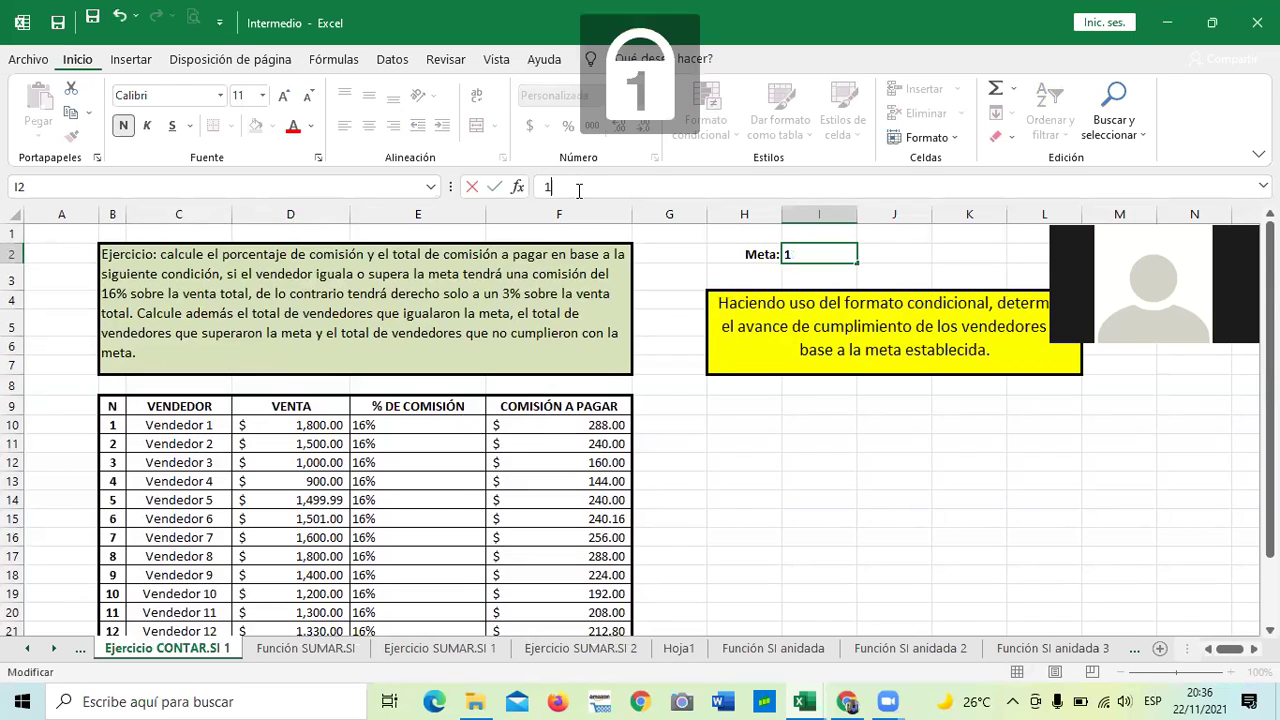
text(600)
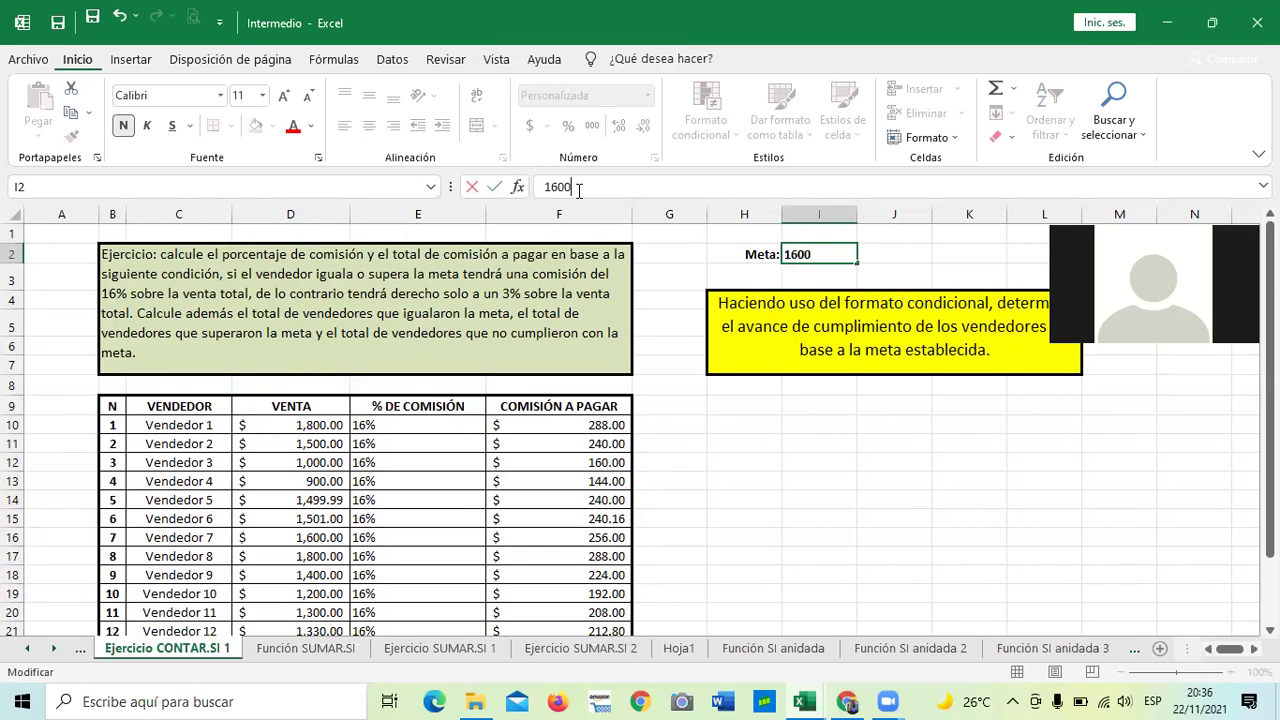
key(Return)
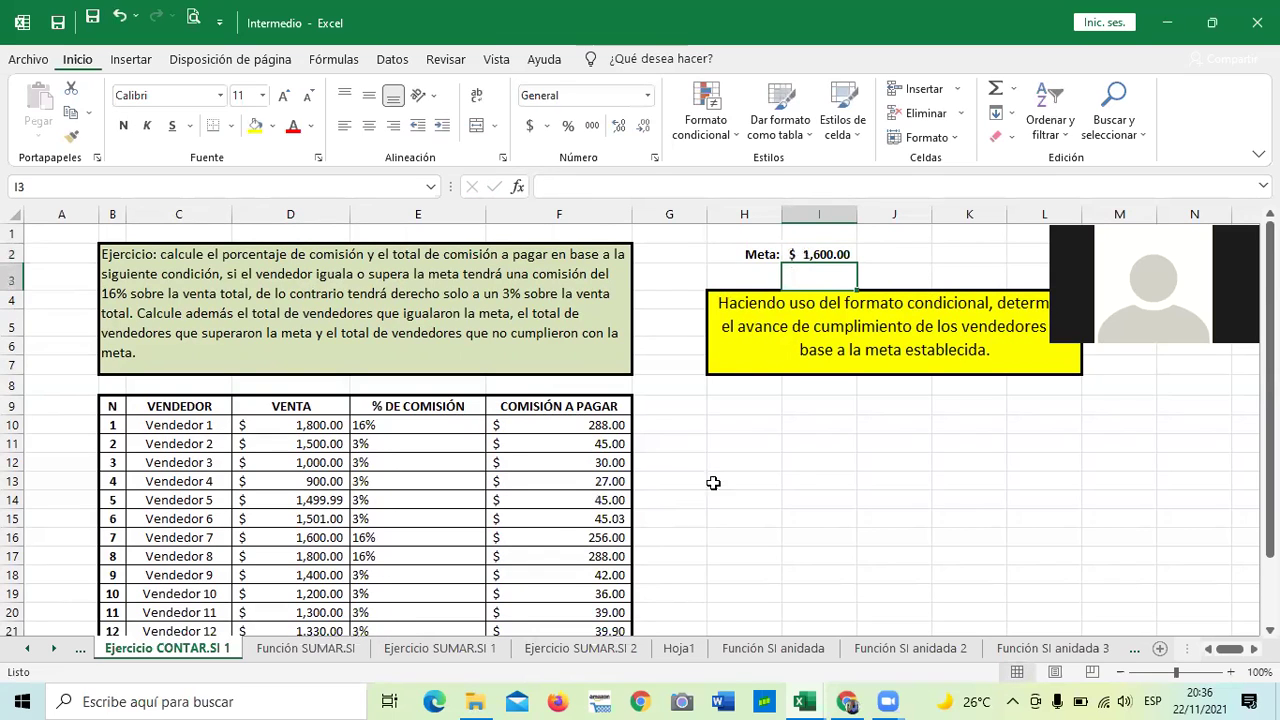
click(776, 480)
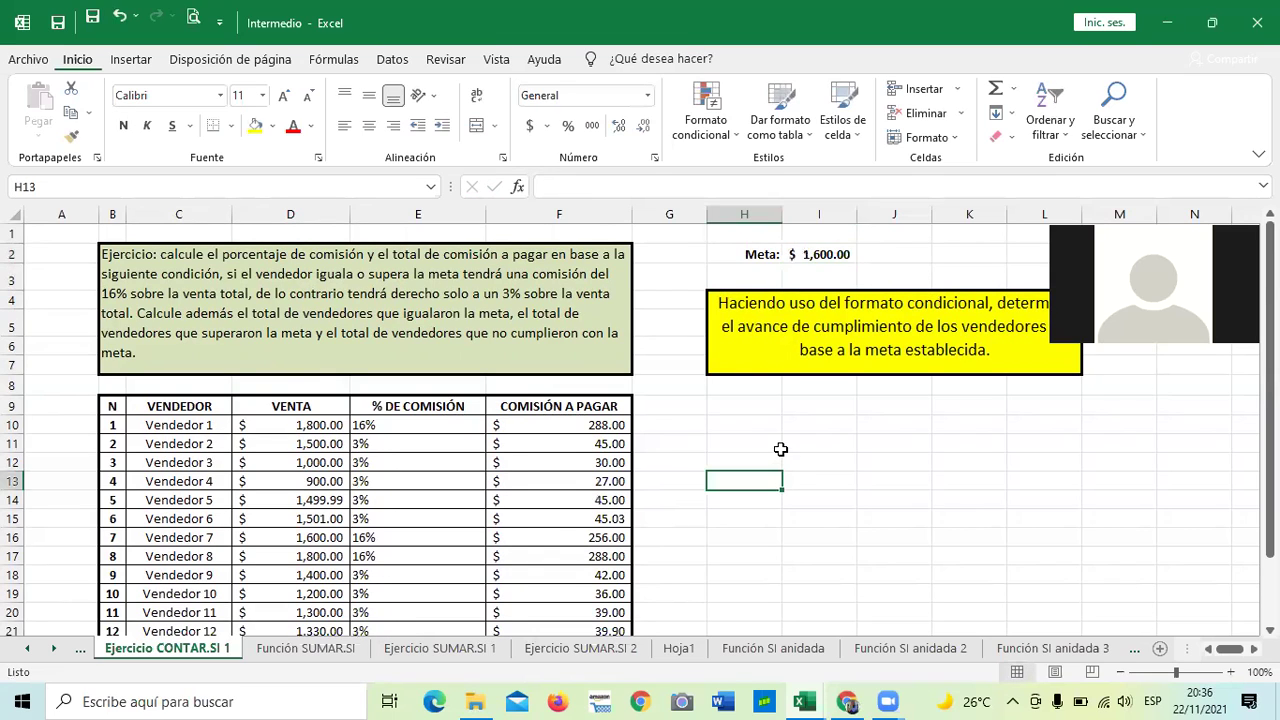
Review the vendors' commissions against the goal in I2 and examine the cell references in E10's SI formula.
click(811, 254)
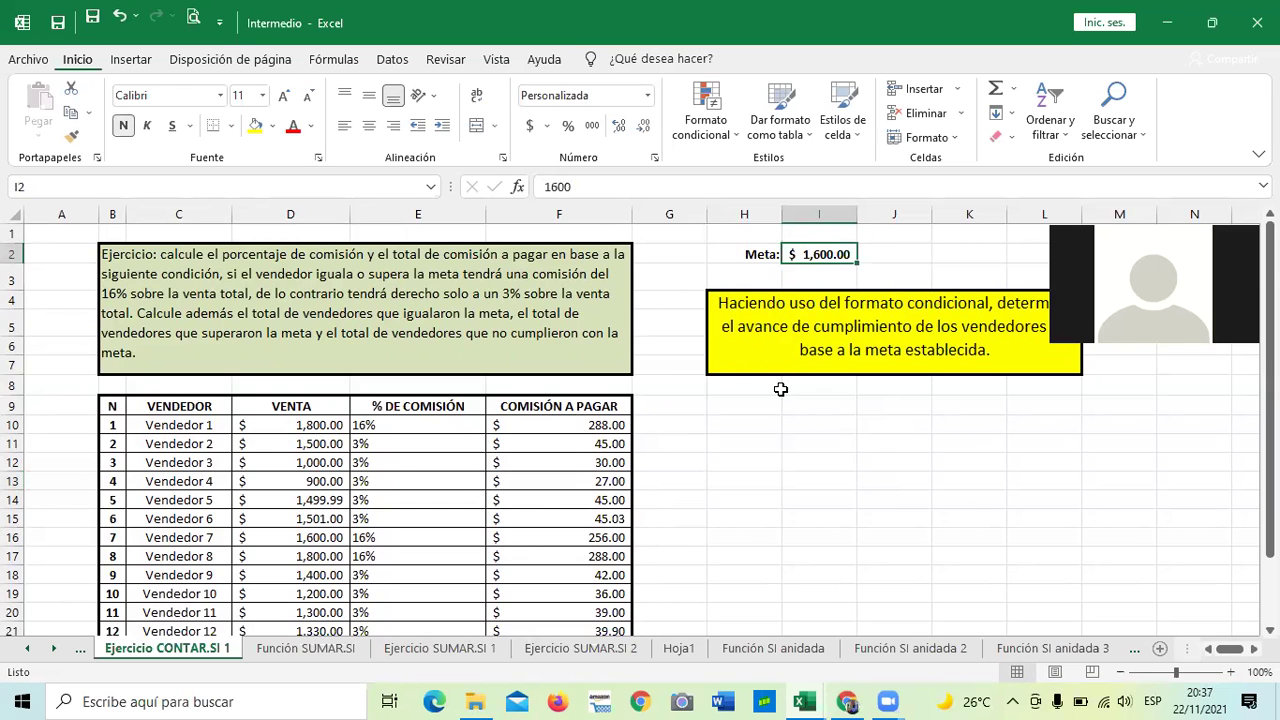
scroll(780, 389, down, 2)
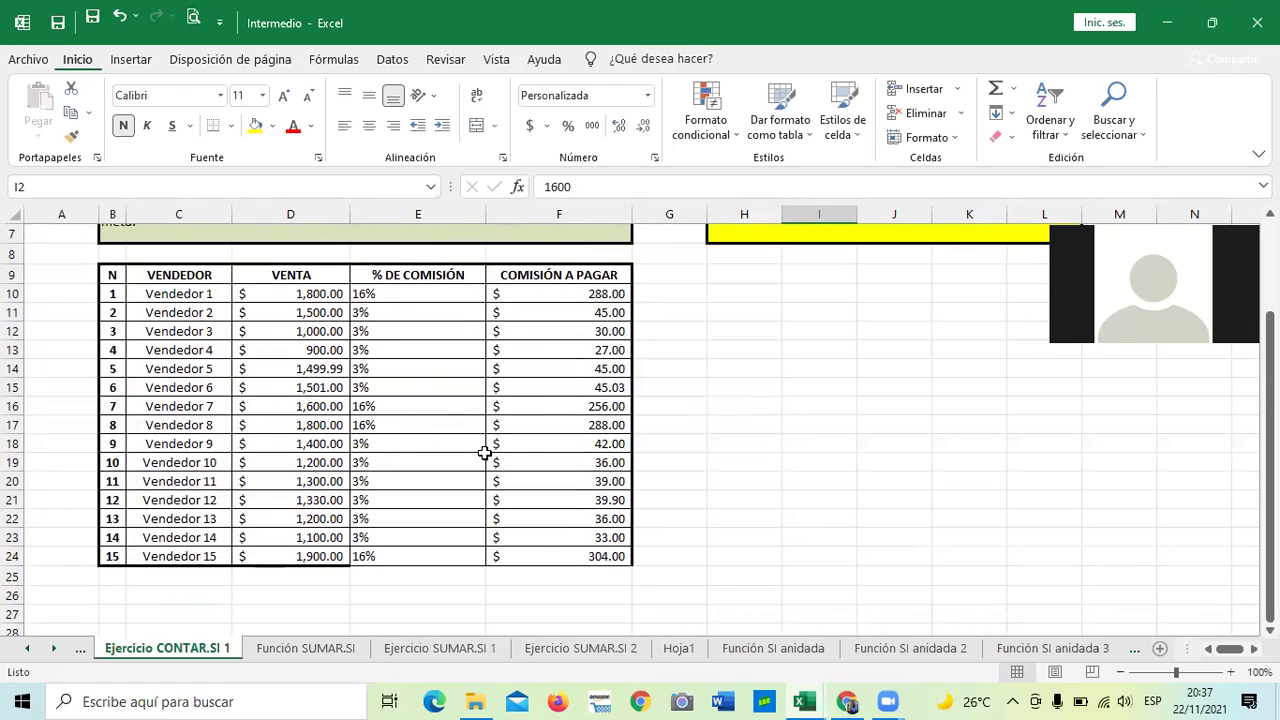
scroll(775, 394, up, 2)
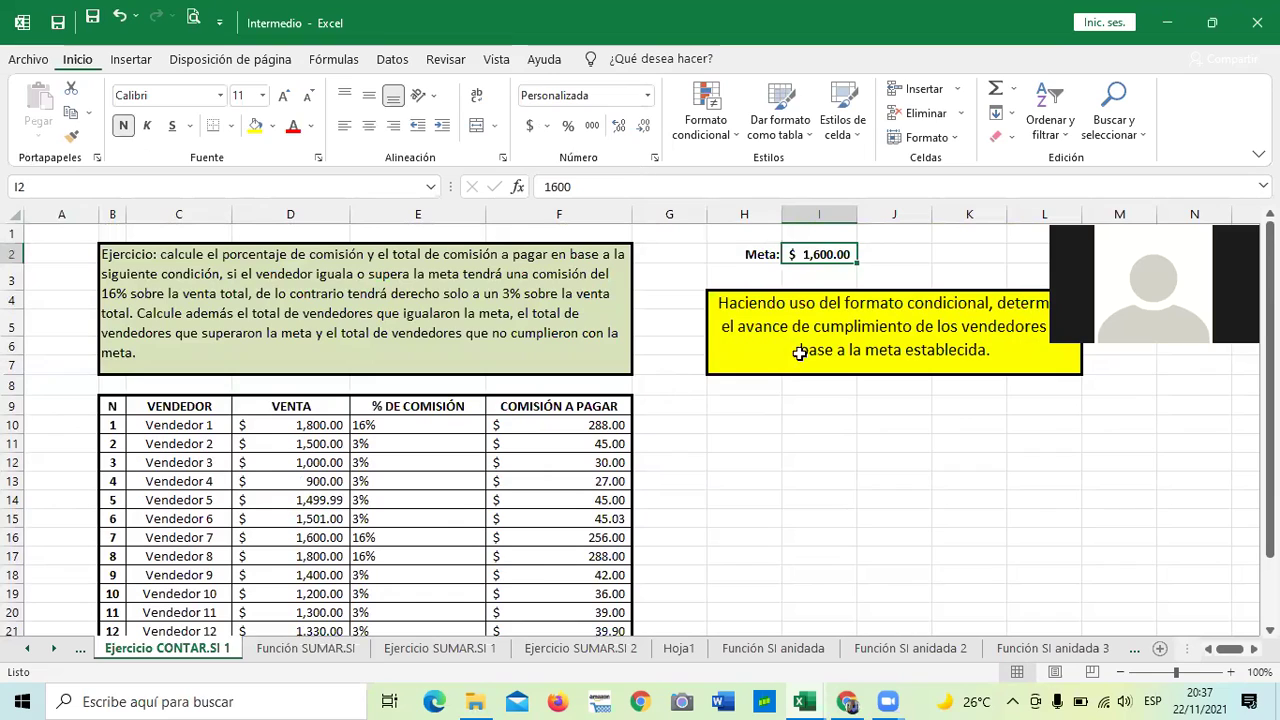
click(819, 517)
click(821, 255)
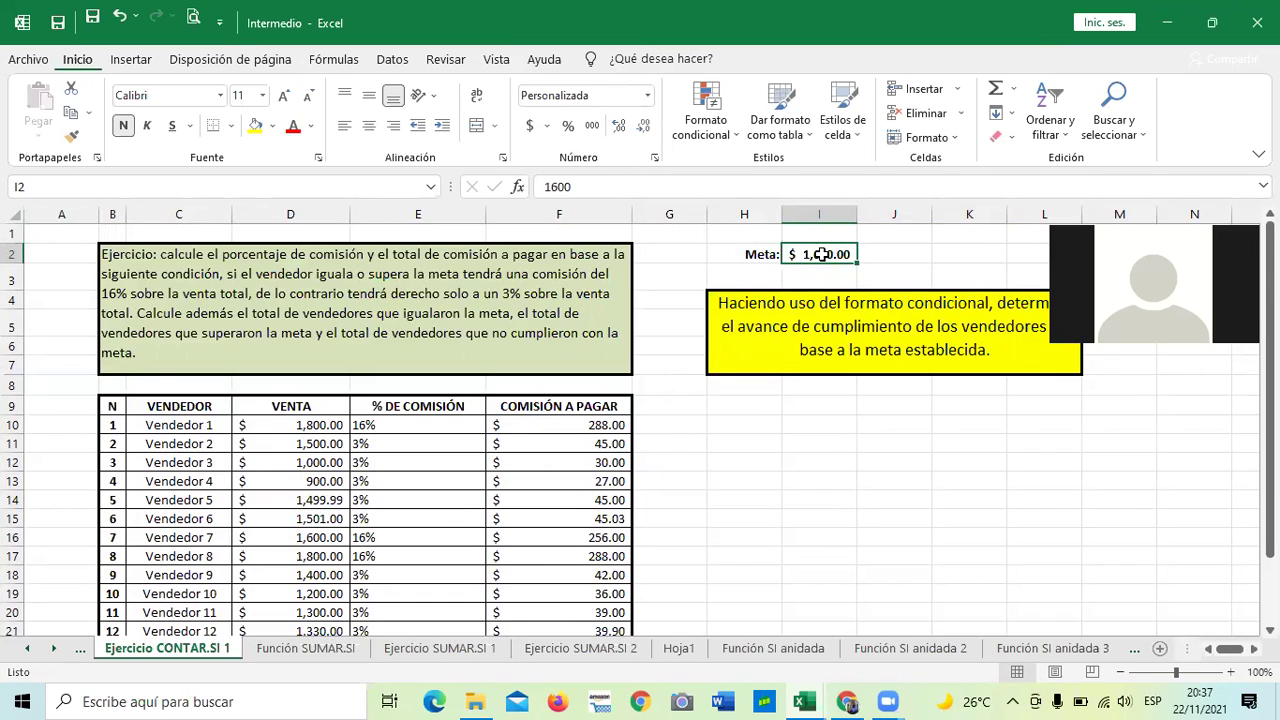
click(458, 423)
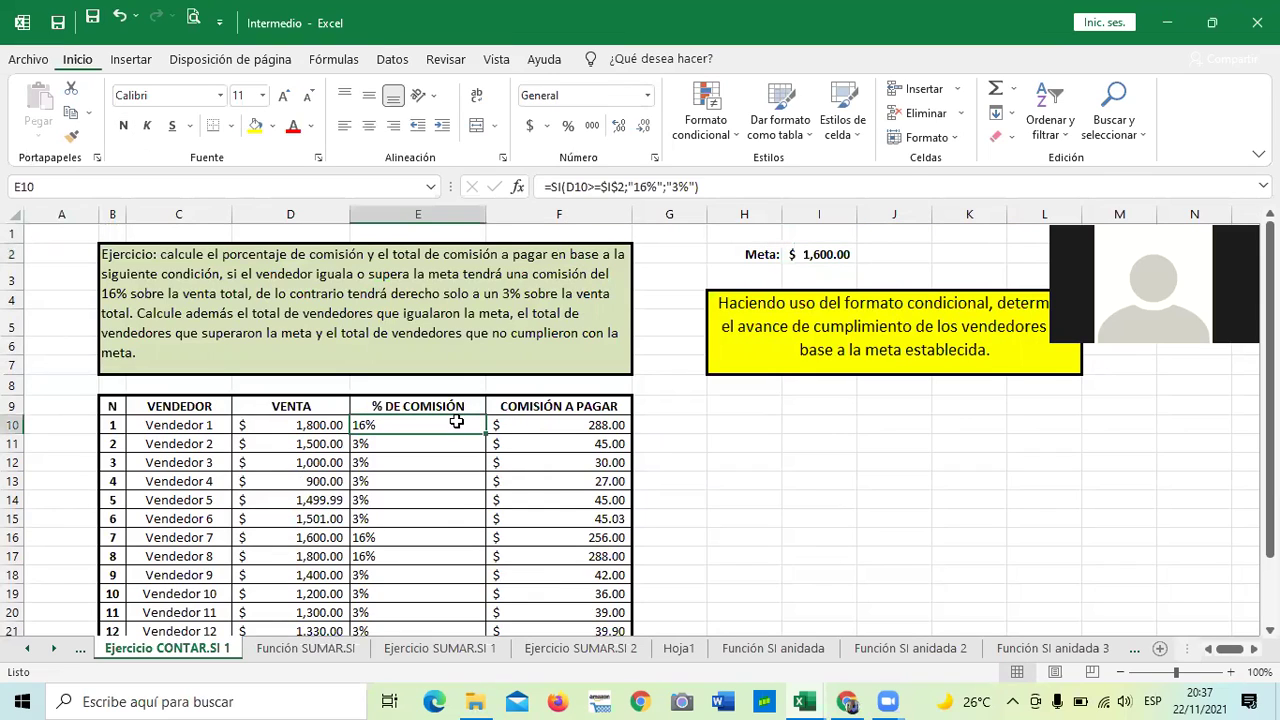
click(744, 186)
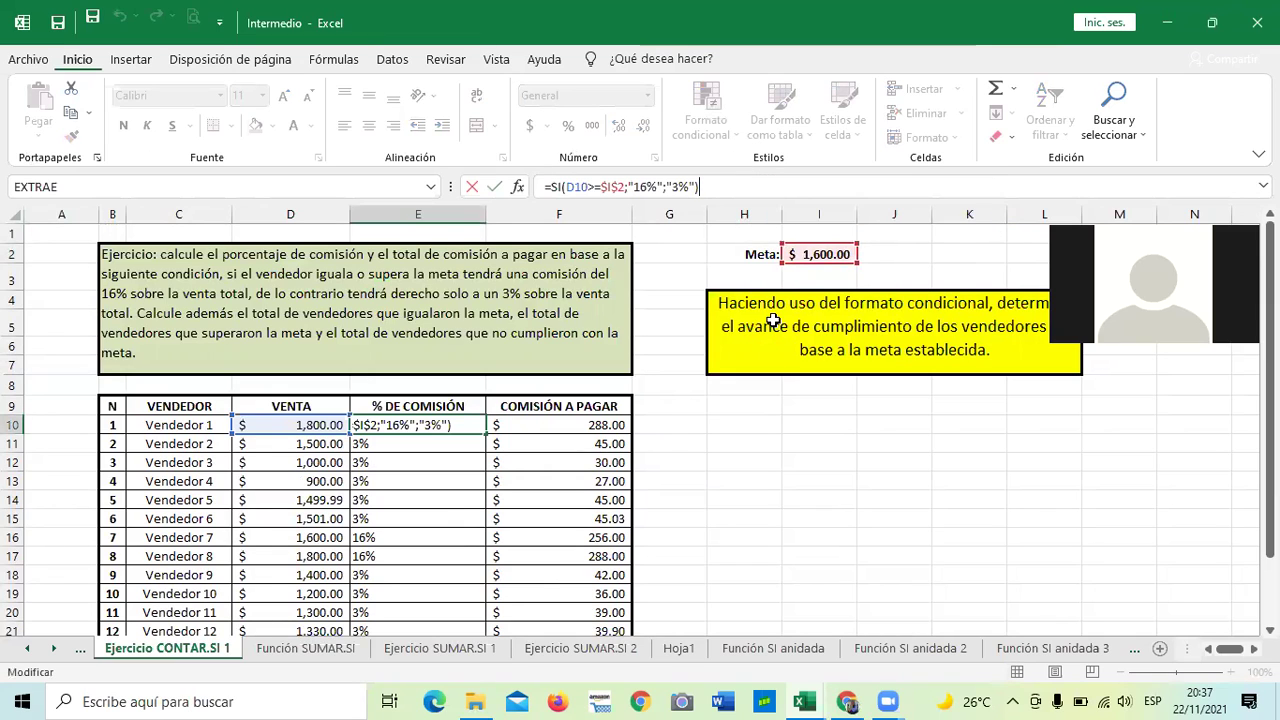
key(Return)
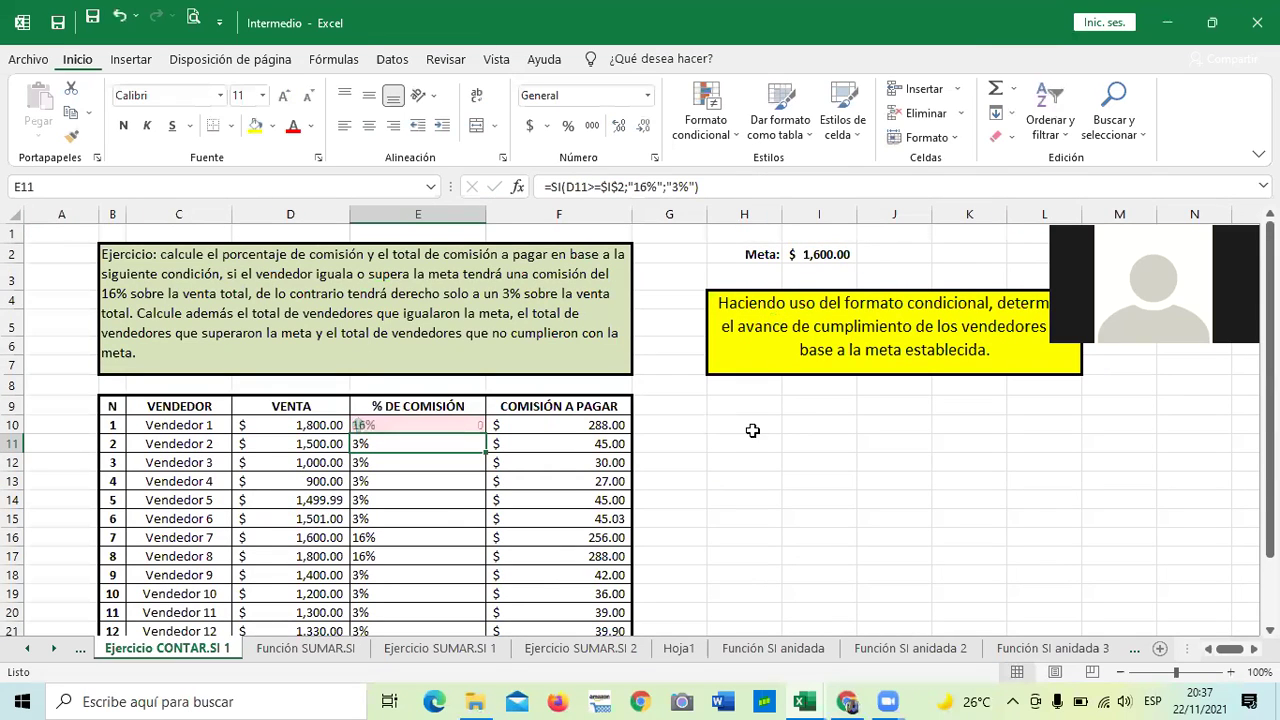
click(745, 517)
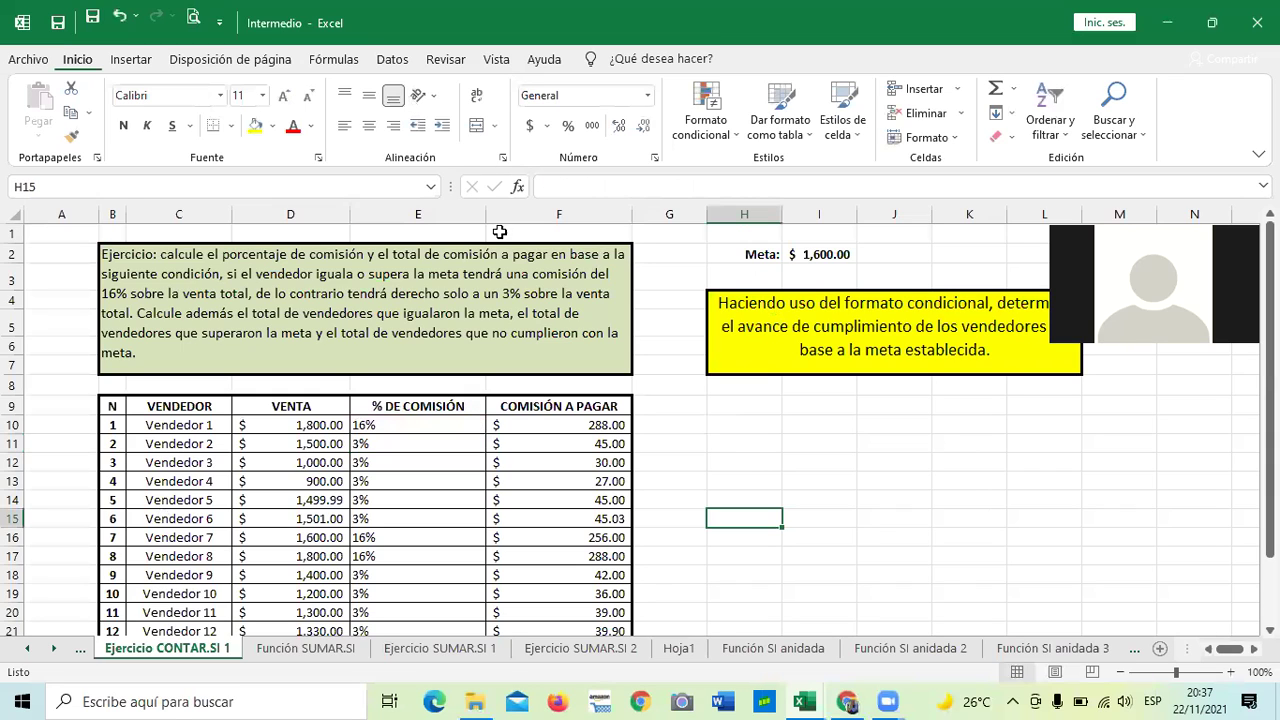
click(860, 500)
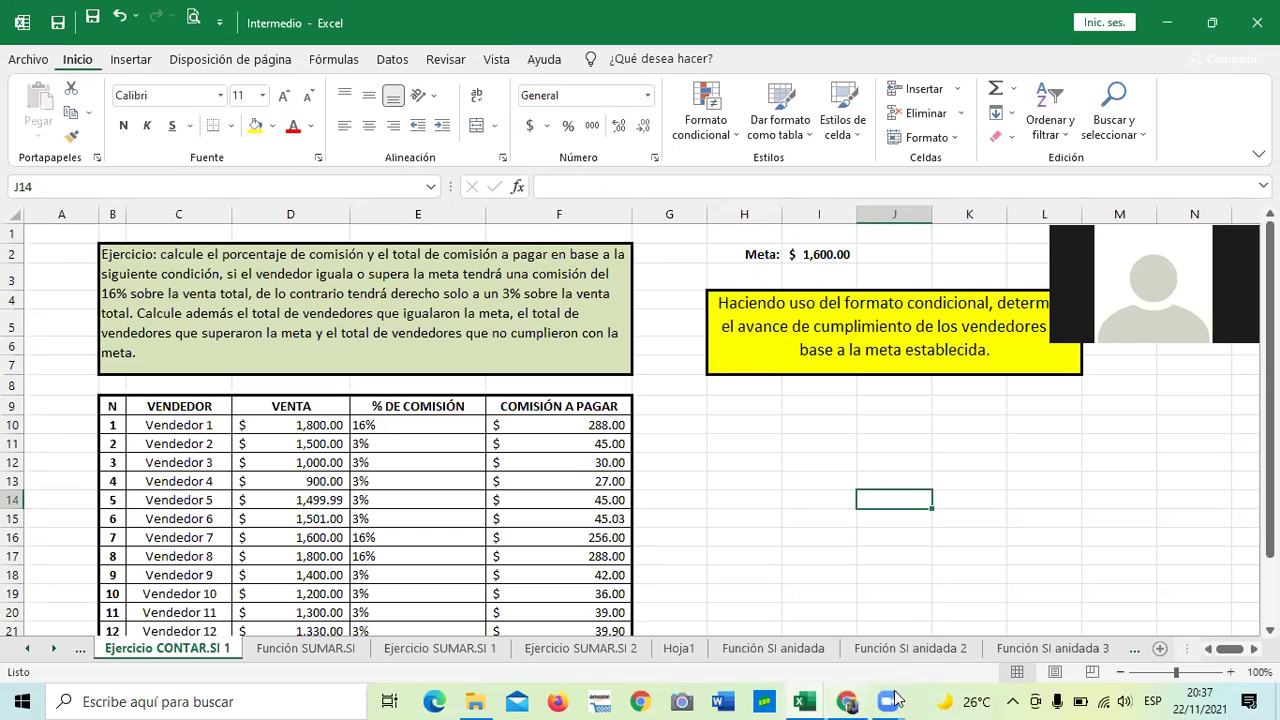
Switch to the course page in Chrome and find the Section 2 activities template link below the references video.
mouse_move(848, 700)
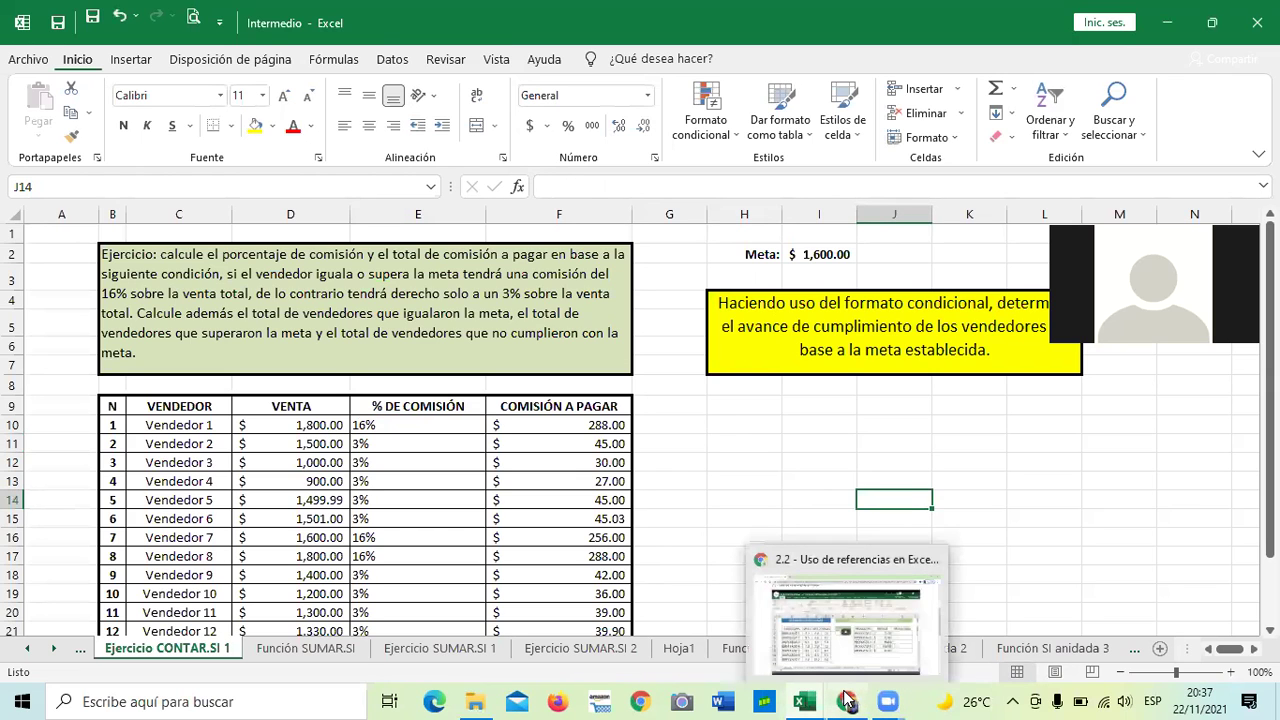
click(852, 642)
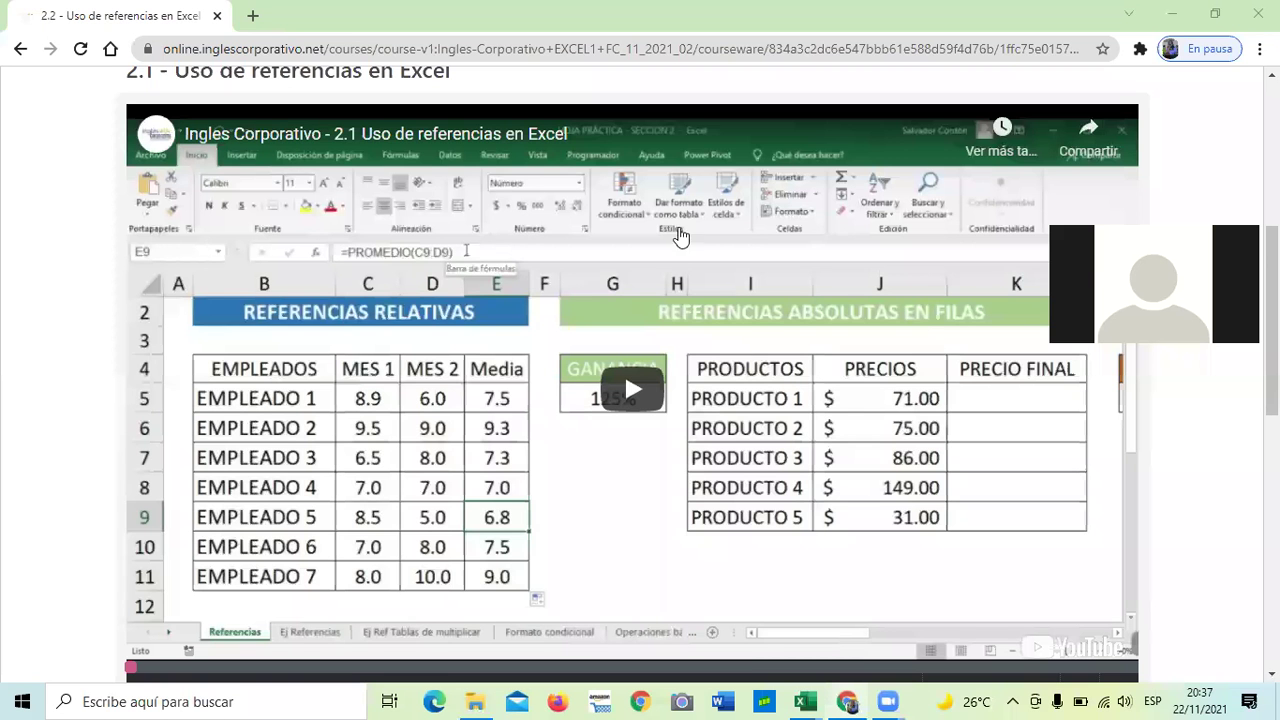
scroll(694, 405, down, 2)
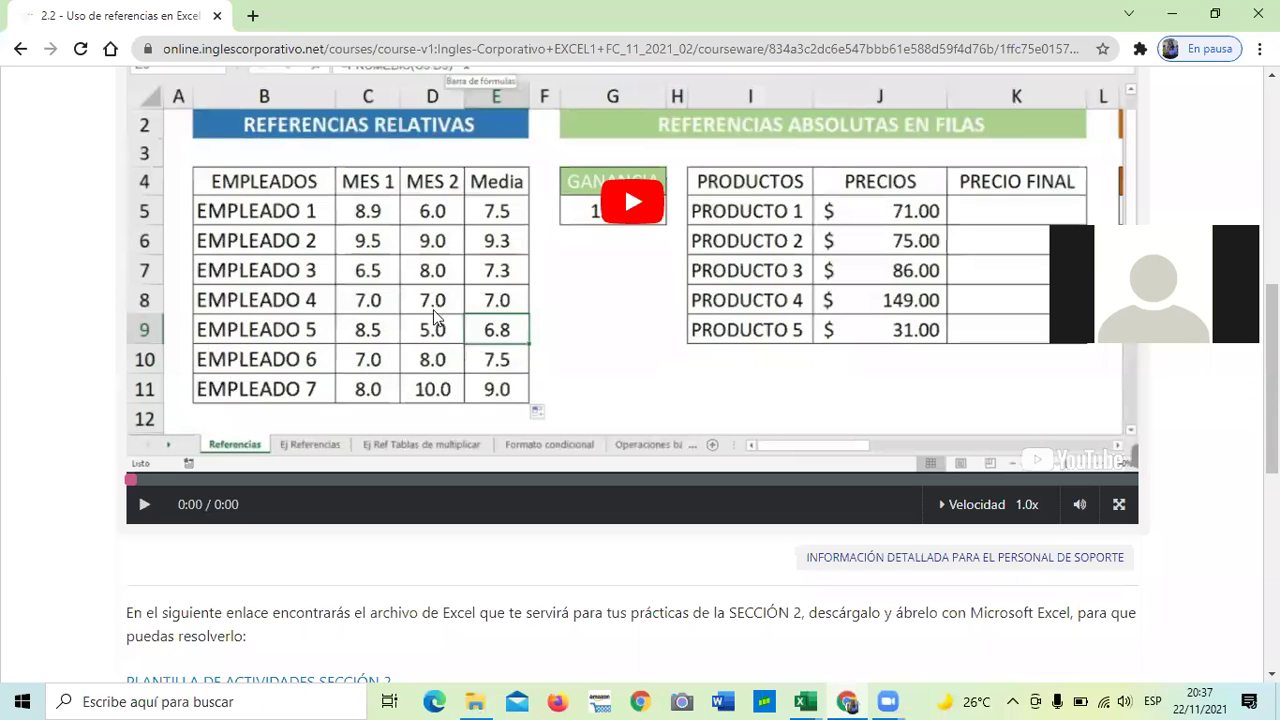
scroll(623, 371, down, 4)
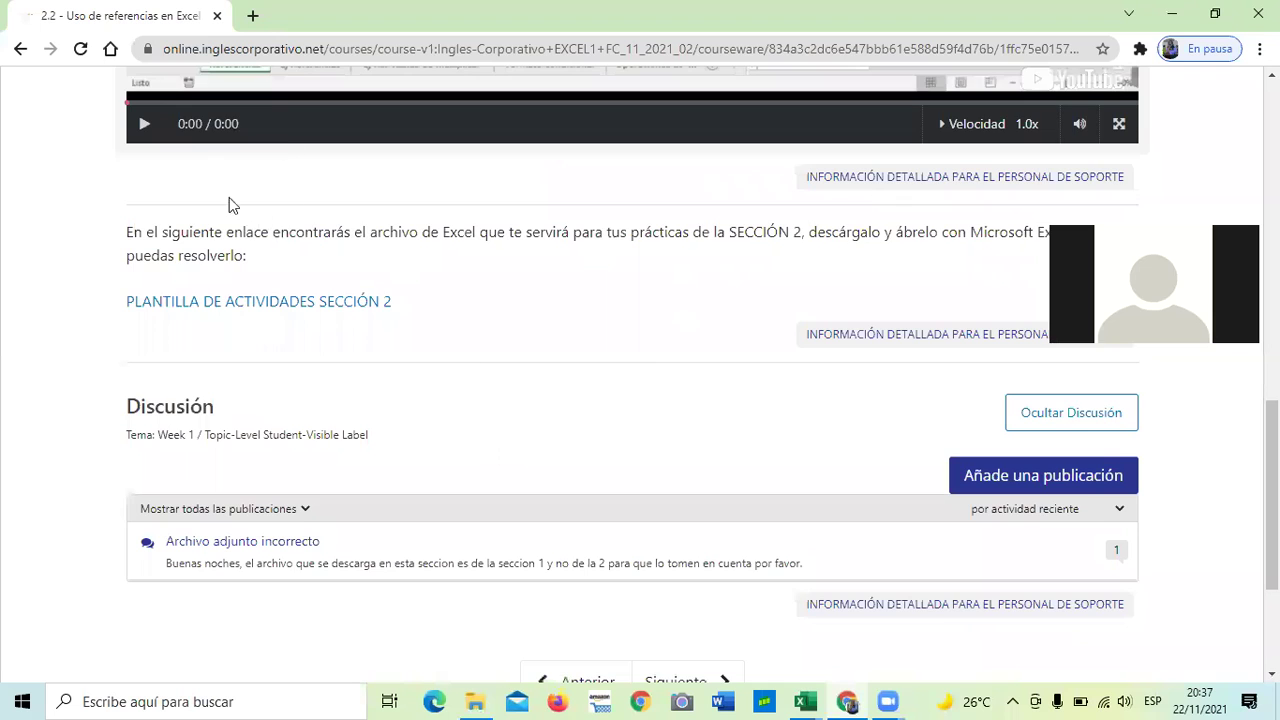
Go to unit 2.3 - Objetivo de la lección and read the objective and the overview of conditional format rules.
scroll(229, 197, down, 1)
click(681, 592)
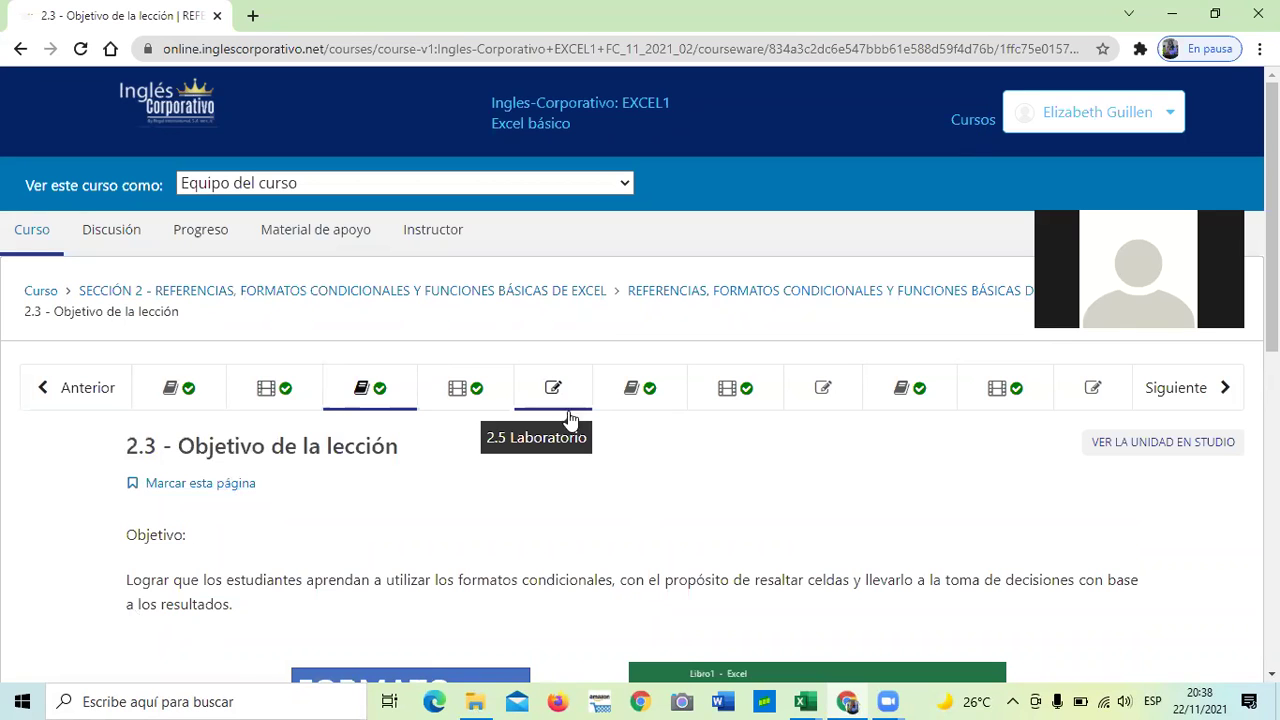
scroll(553, 413, down, 1)
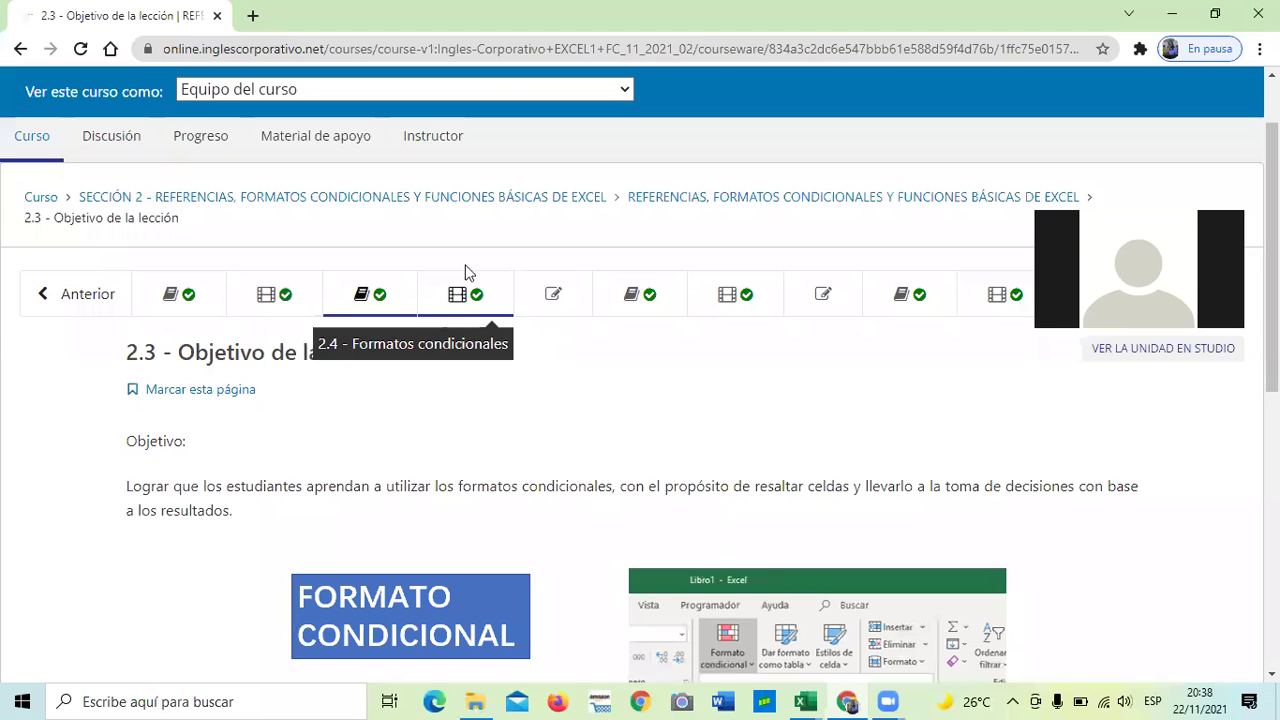
scroll(542, 358, down, 1)
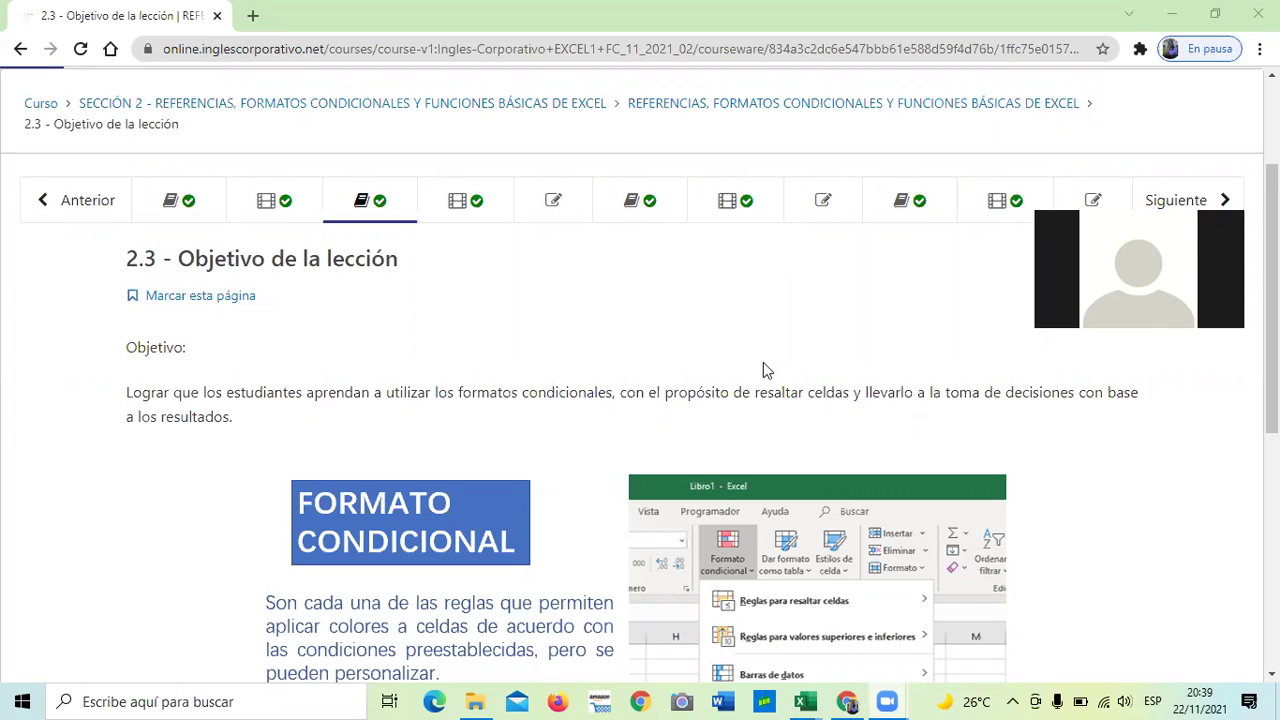
scroll(765, 366, down, 2)
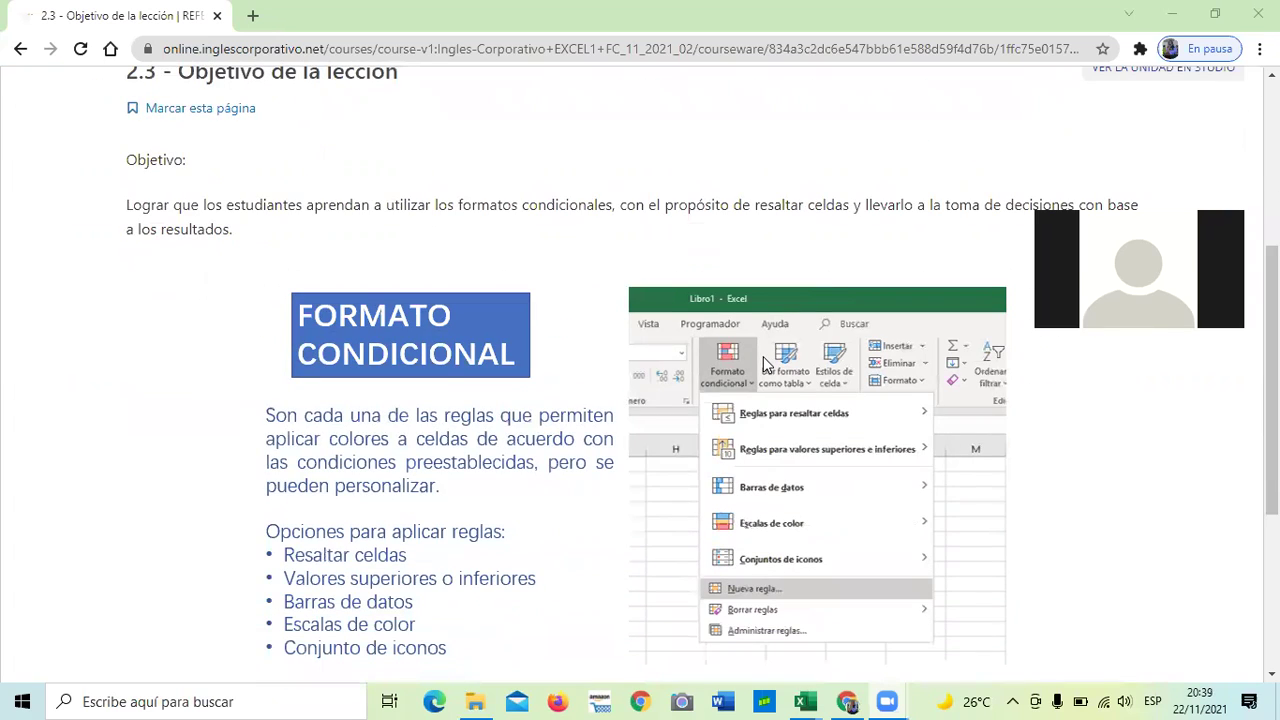
scroll(772, 300, down, 1)
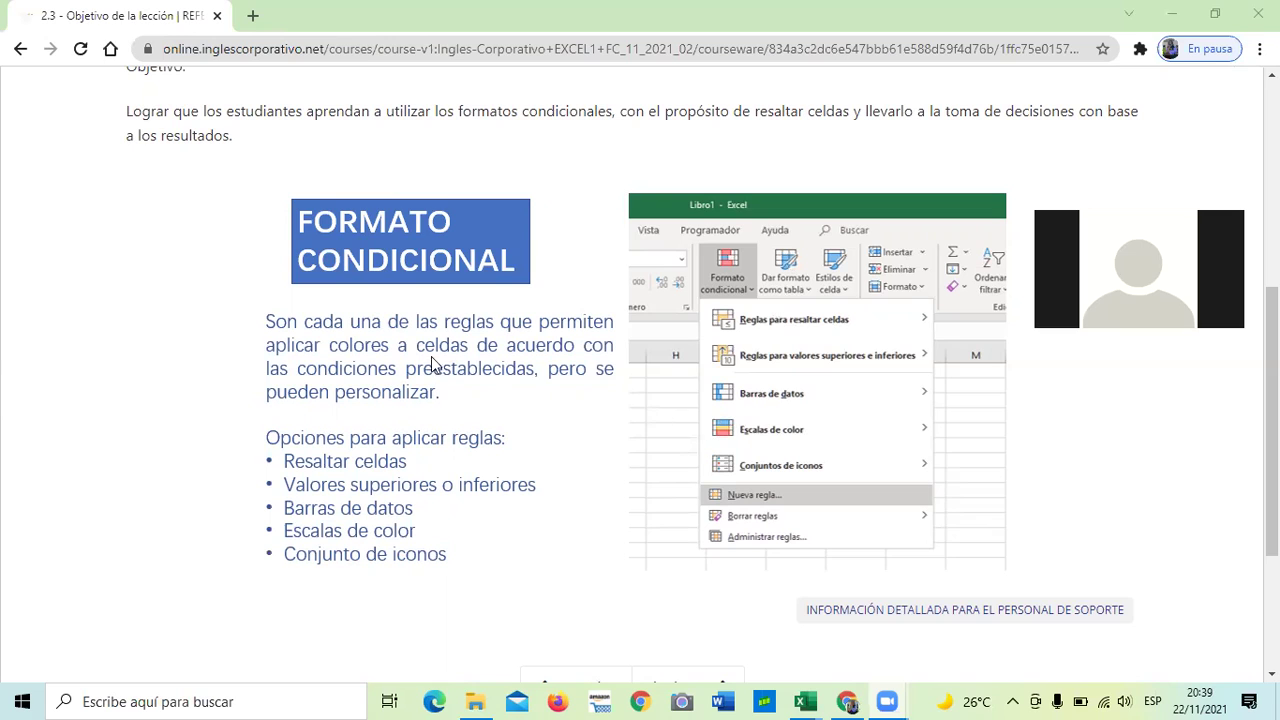
scroll(490, 387, down, 1)
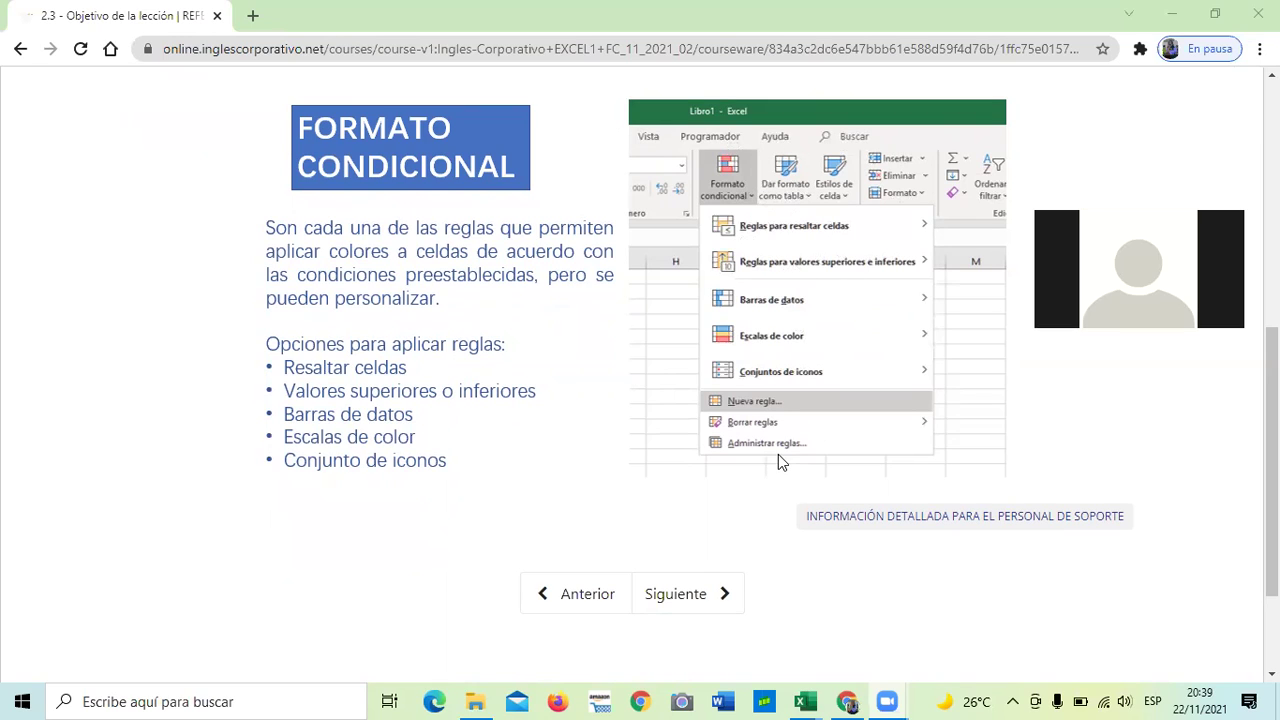
Open unit 2.4 - Formatos condicionales and locate its lesson video and the practice file link below it.
click(680, 594)
scroll(679, 590, down, 4)
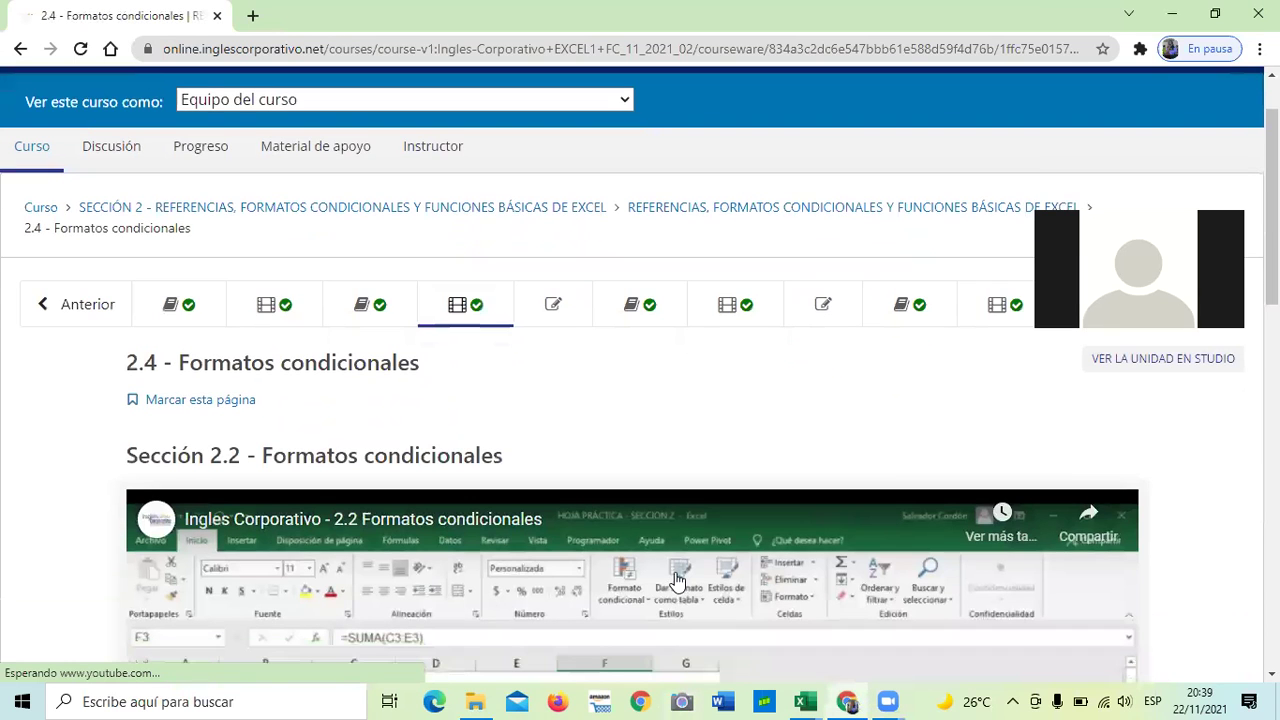
scroll(630, 581, down, 4)
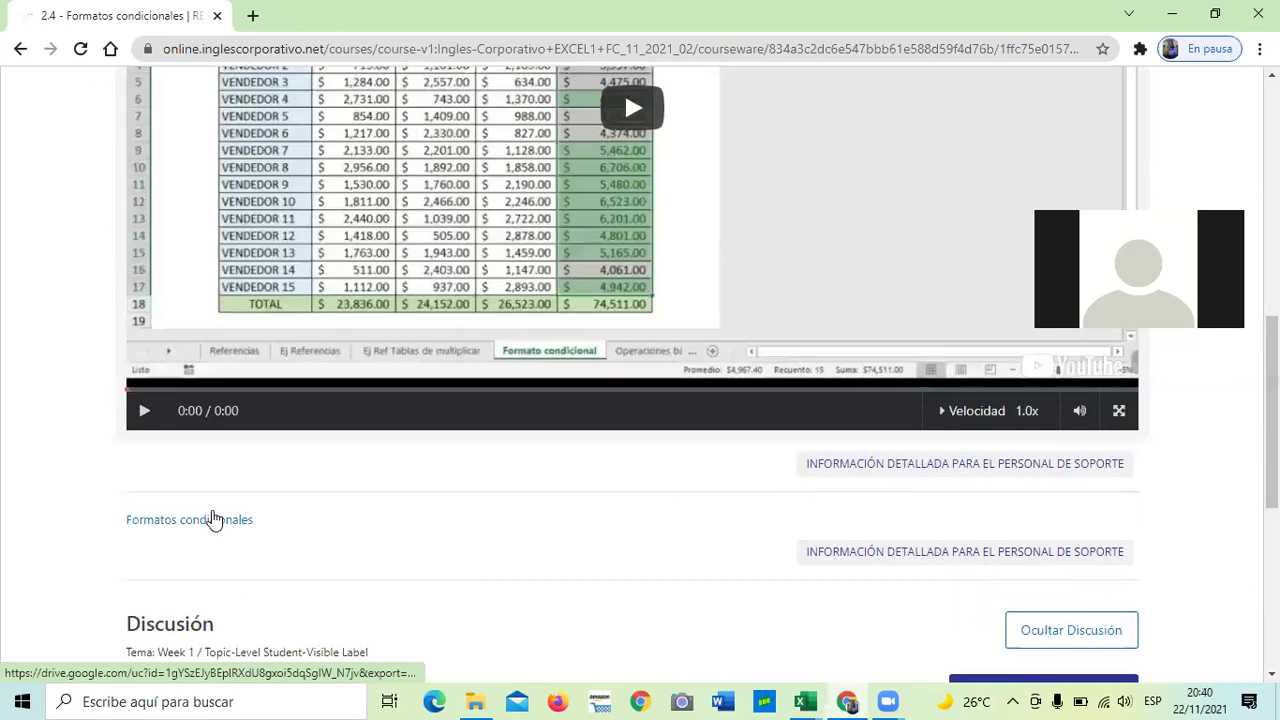
scroll(374, 469, up, 2)
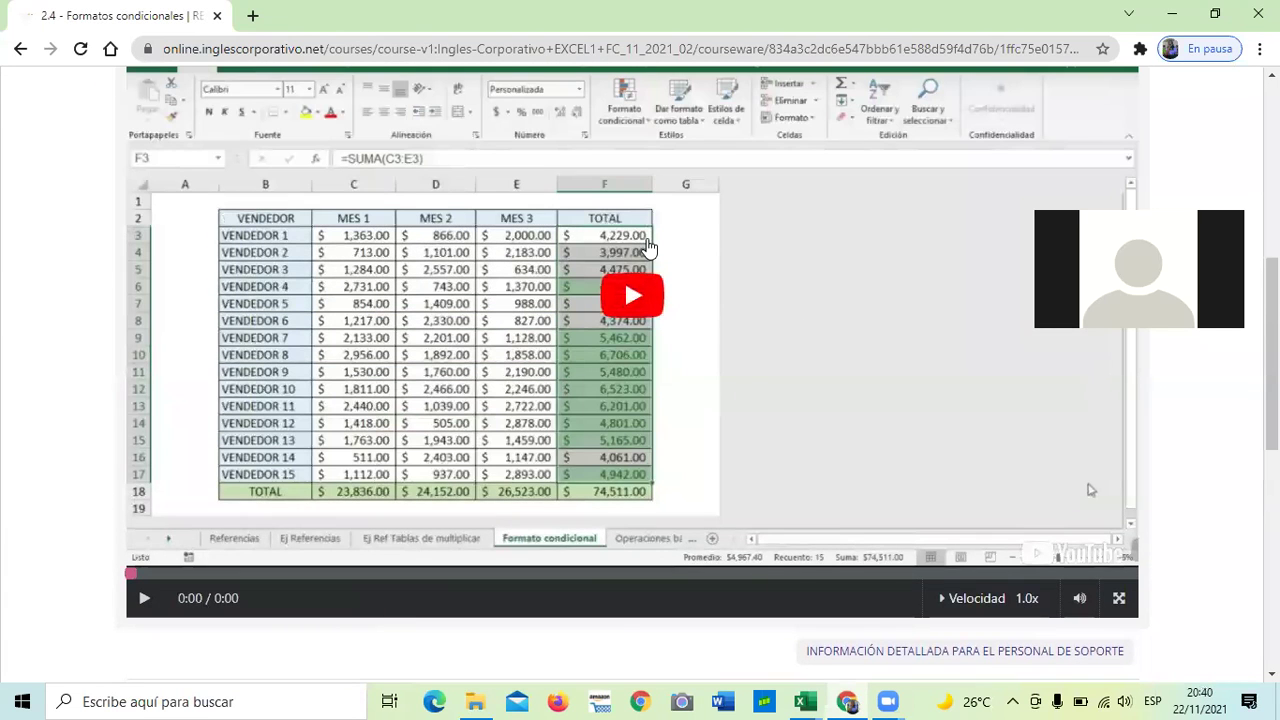
Raise the system volume to 100.
key(XF86AudioRaiseVolume)
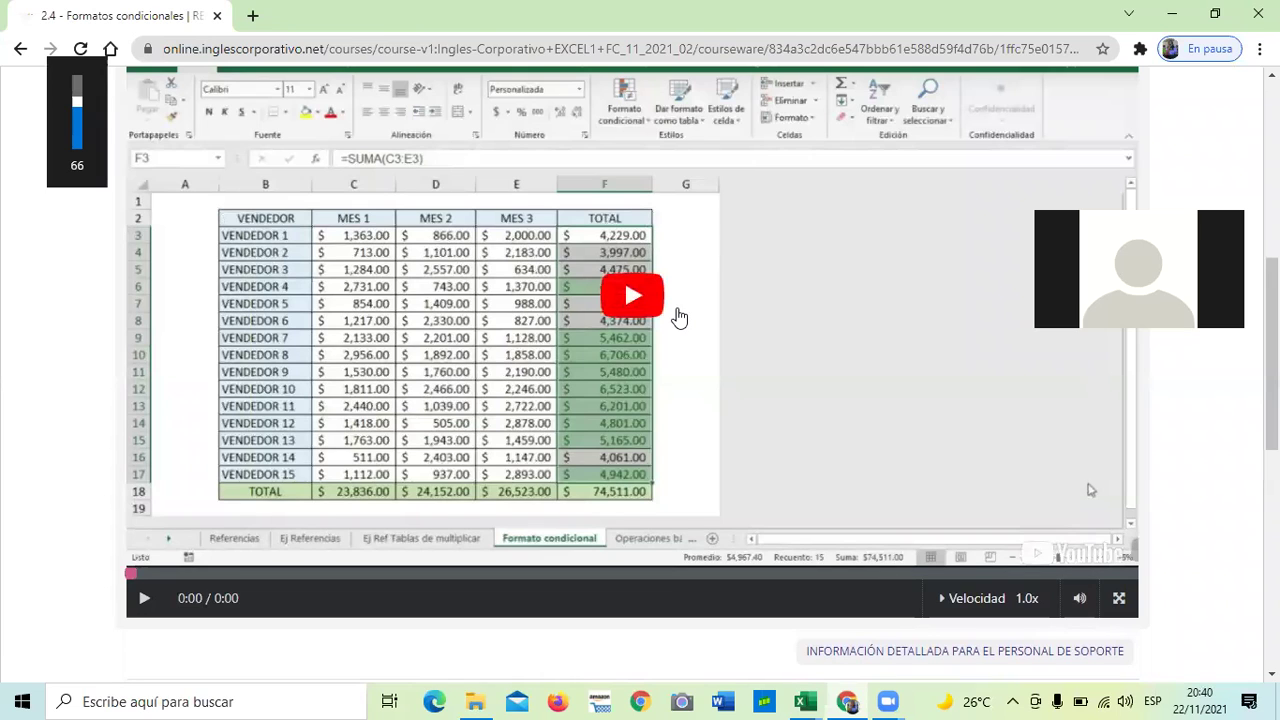
key(XF86AudioRaiseVolume)
key(XF86AudioRaiseVolume)
key(XF86AudioRaiseVolume)
key(XF86AudioRaiseVolume)
key(XF86AudioRaiseVolume)
key(XF86AudioRaiseVolume)
key(XF86AudioRaiseVolume)
key(XF86AudioRaiseVolume)
key(XF86AudioRaiseVolume)
key(XF86AudioRaiseVolume)
key(XF86AudioRaiseVolume)
key(XF86AudioRaiseVolume)
key(XF86AudioRaiseVolume)
key(XF86AudioRaiseVolume)
key(XF86AudioRaiseVolume)
key(XF86AudioRaiseVolume)
key(XF86AudioRaiseVolume)
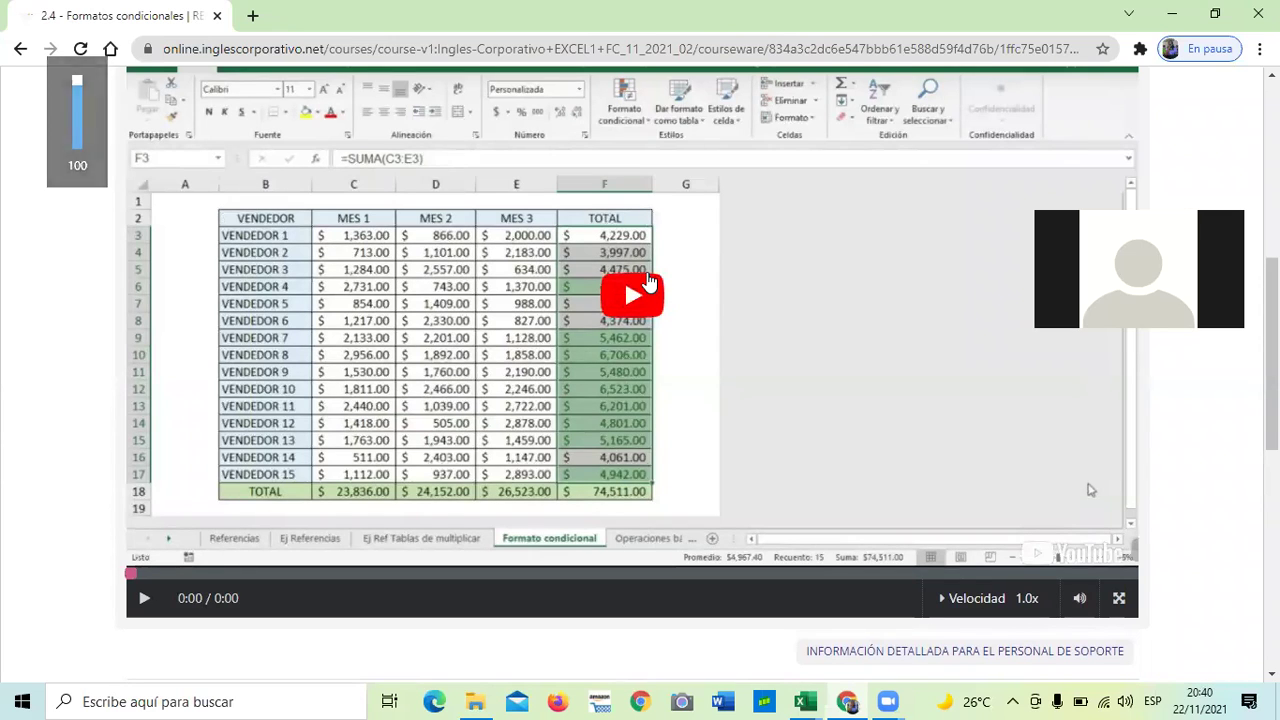
Play the 2.2 Formatos condicionales video to its end and look over the page content below it.
click(743, 120)
scroll(726, 127, up, 1)
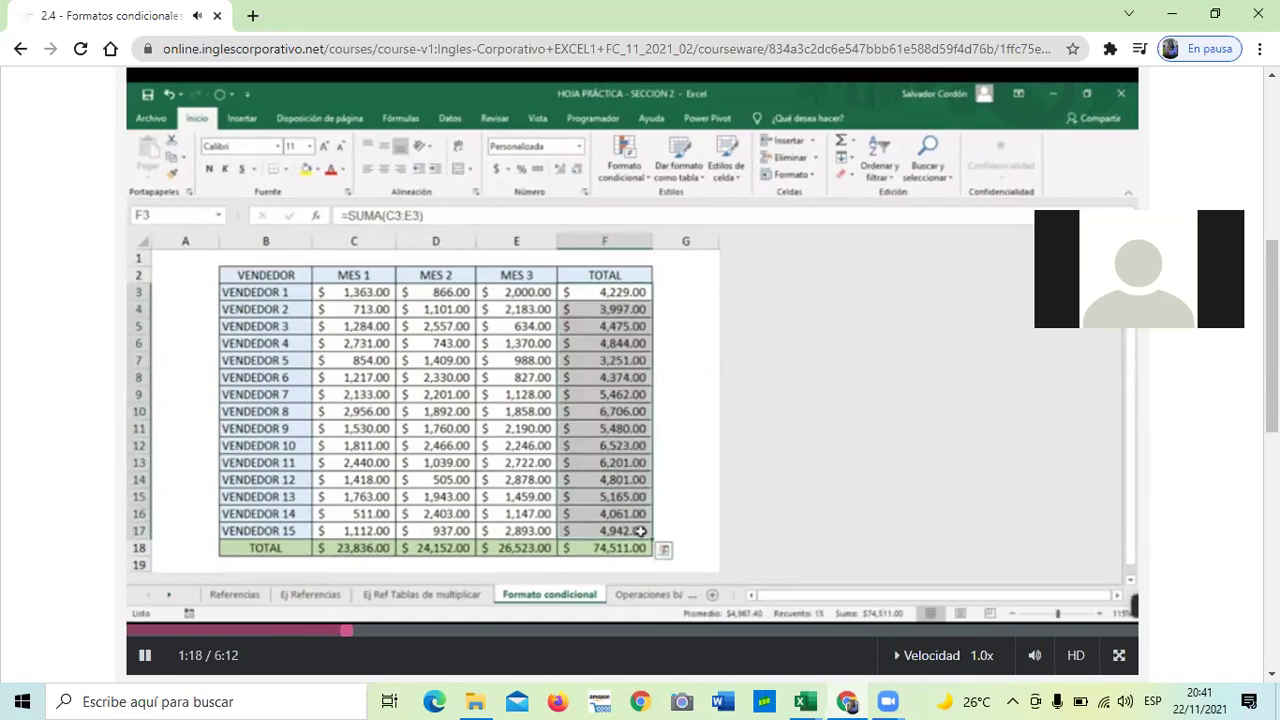
key(XF86AudioRaiseVolume)
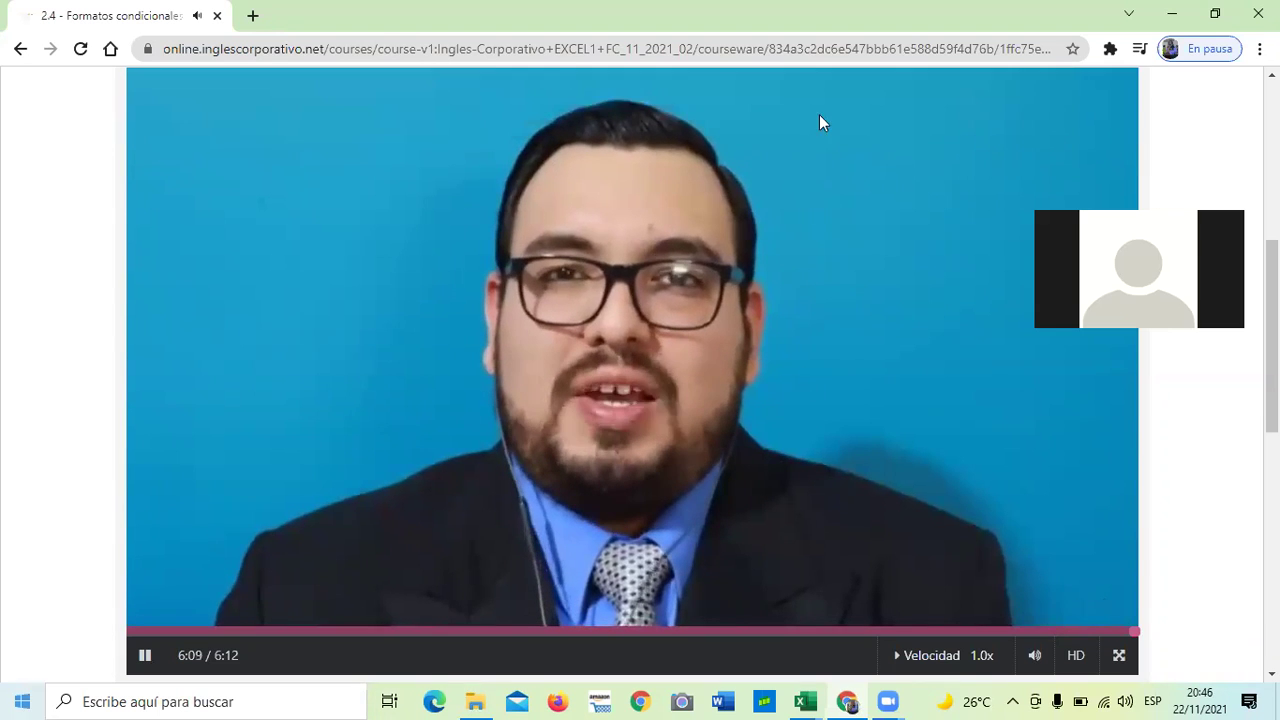
scroll(690, 278, down, 3)
scroll(686, 272, up, 4)
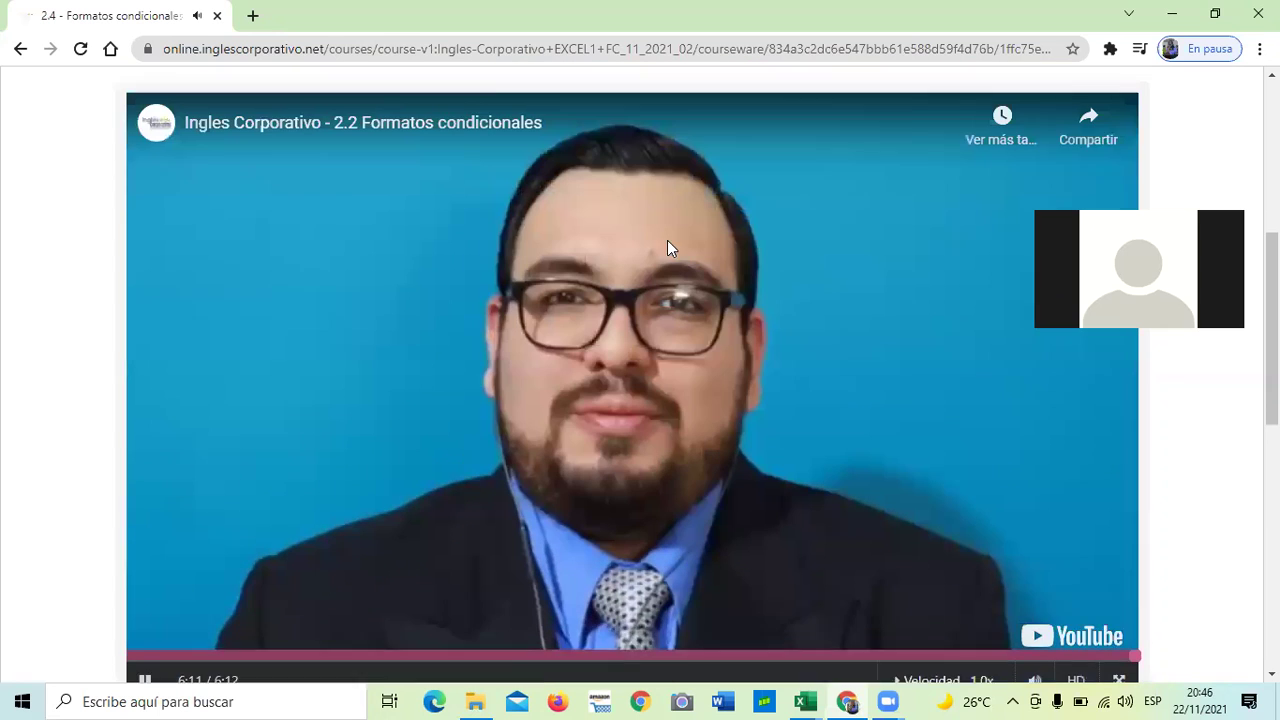
scroll(688, 346, down, 3)
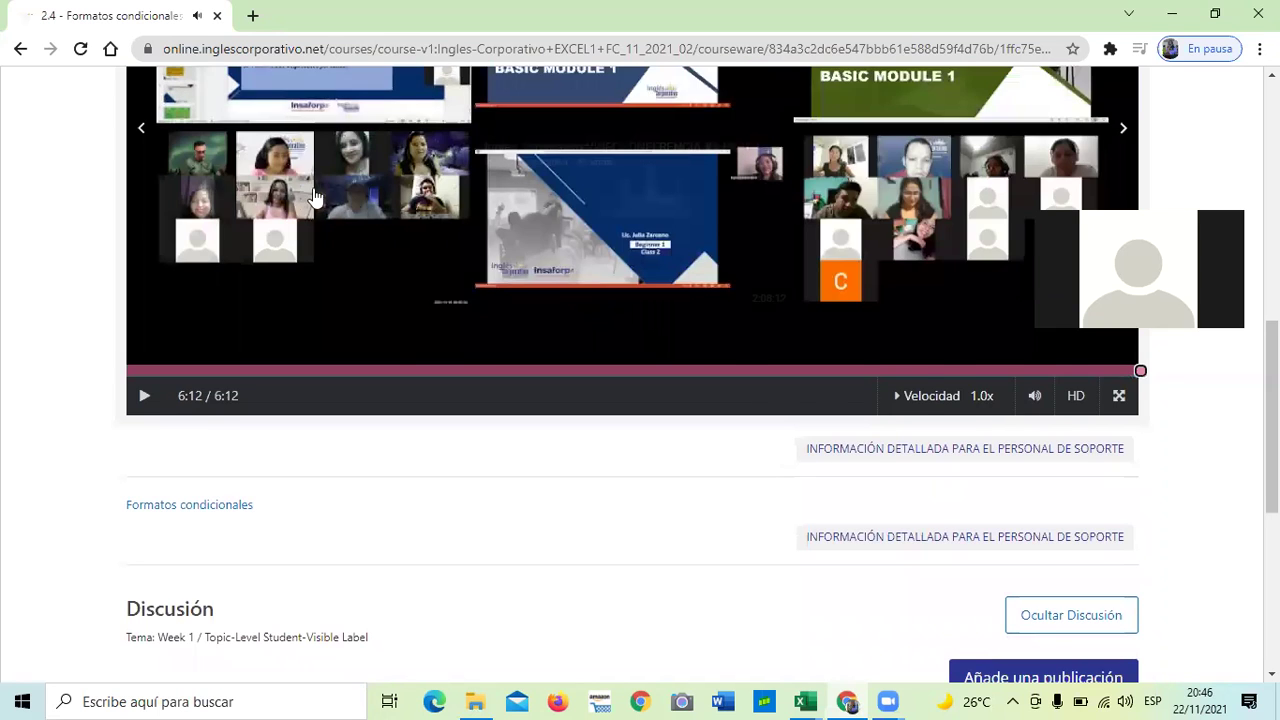
scroll(610, 250, up, 2)
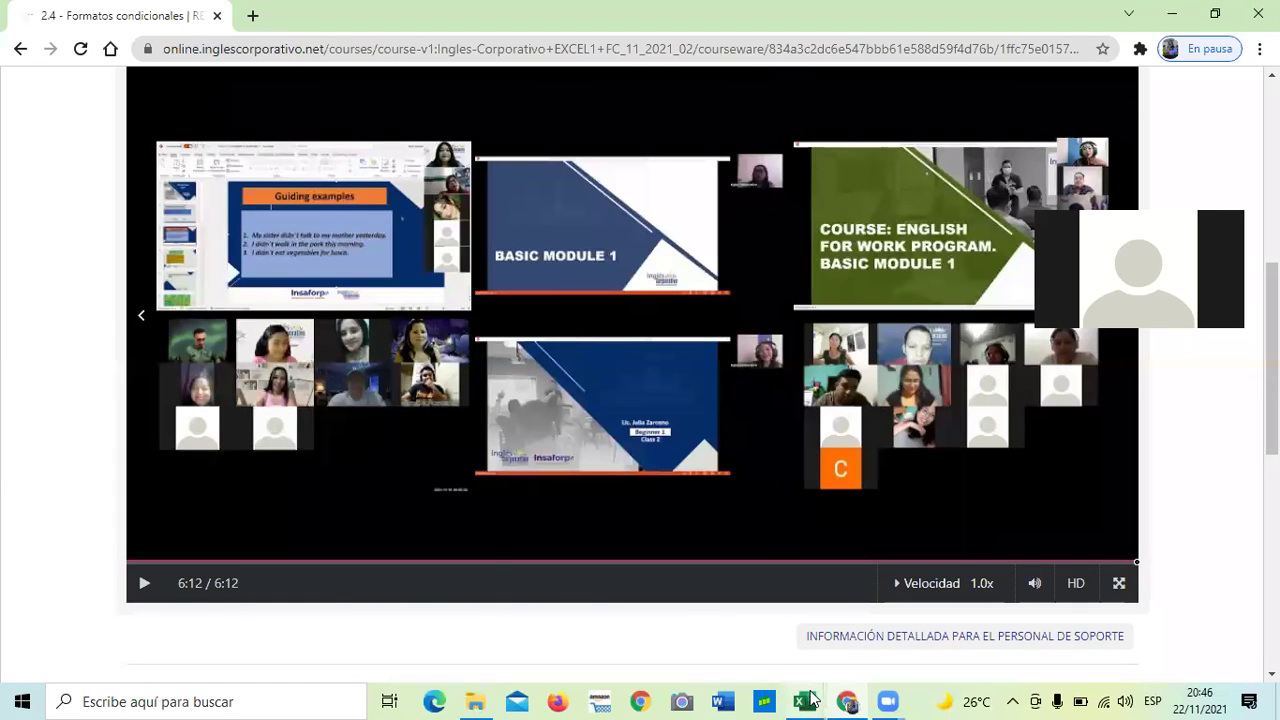
Switch to the 2.2 Formatos condicionales (2) workbook in Excel and look over the vendors' monthly sales table.
mouse_move(812, 700)
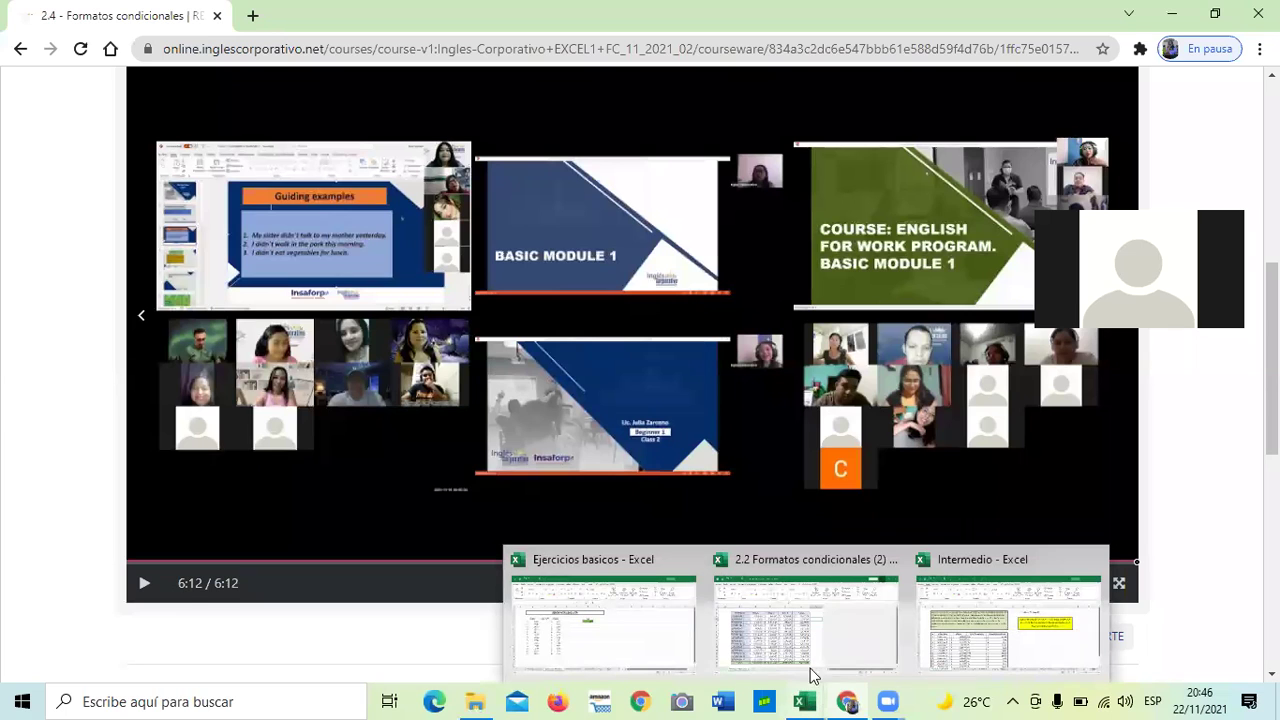
click(851, 651)
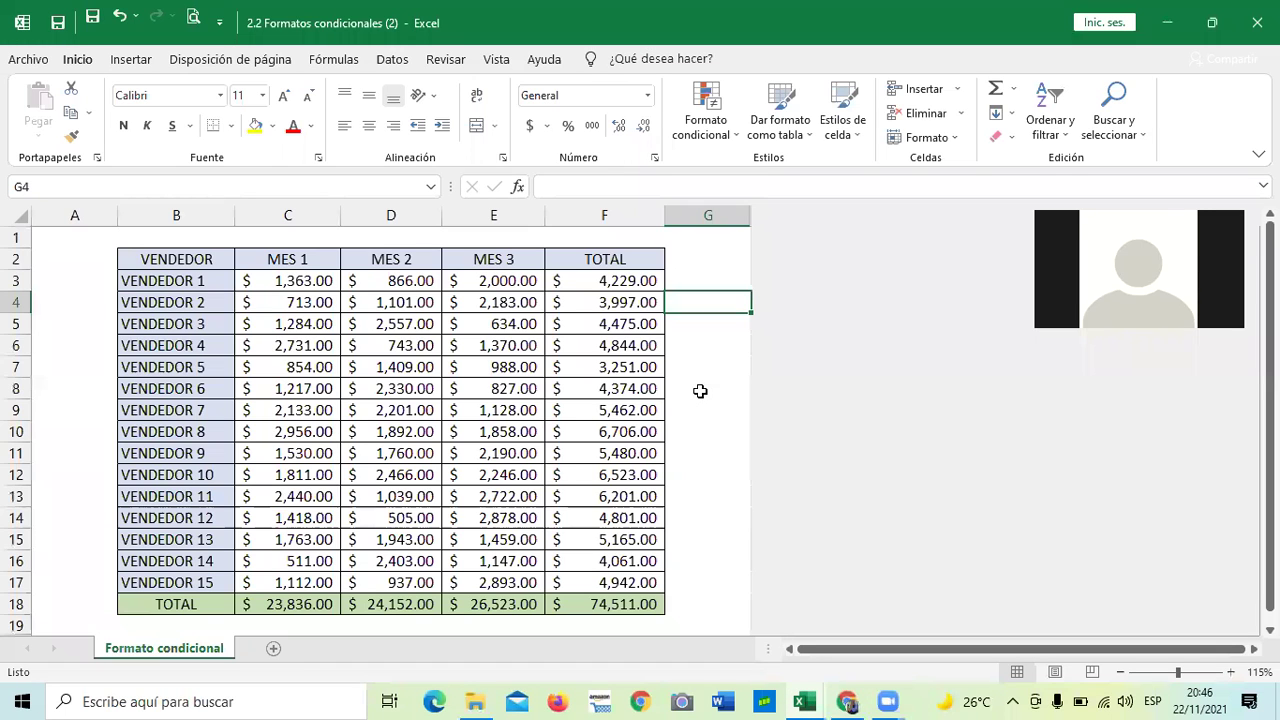
click(707, 389)
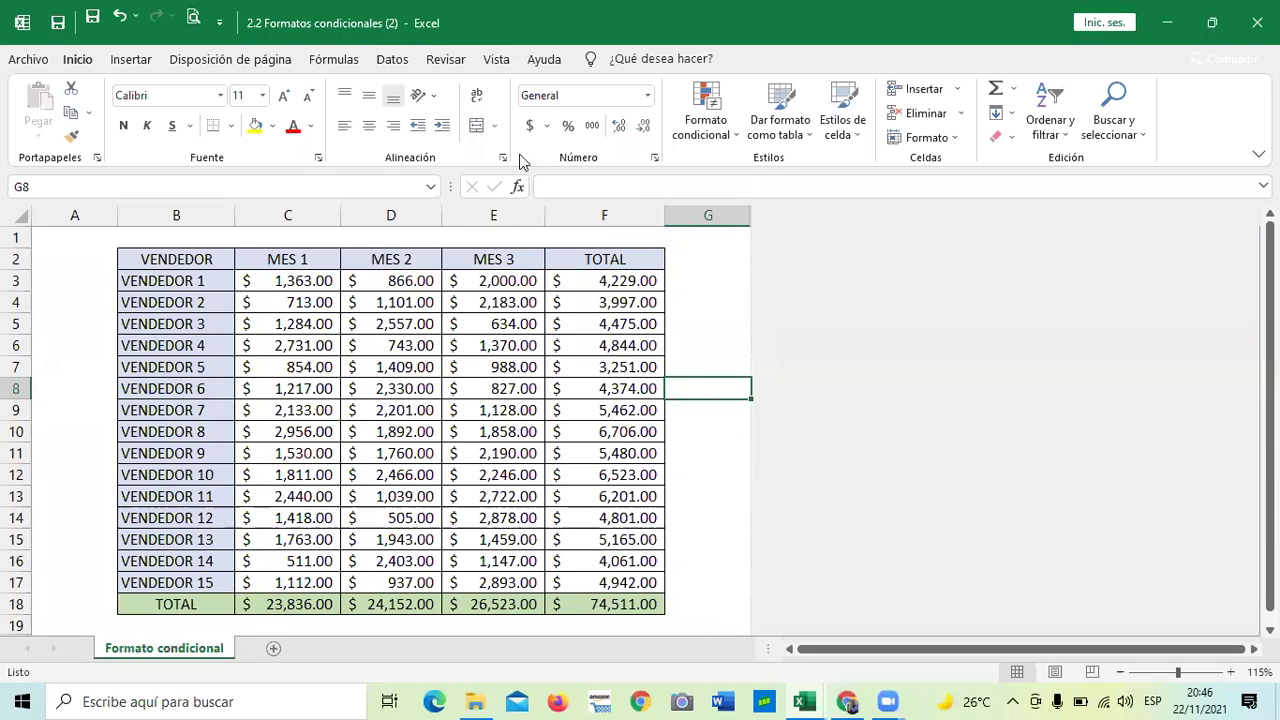
scroll(420, 355, down, 2)
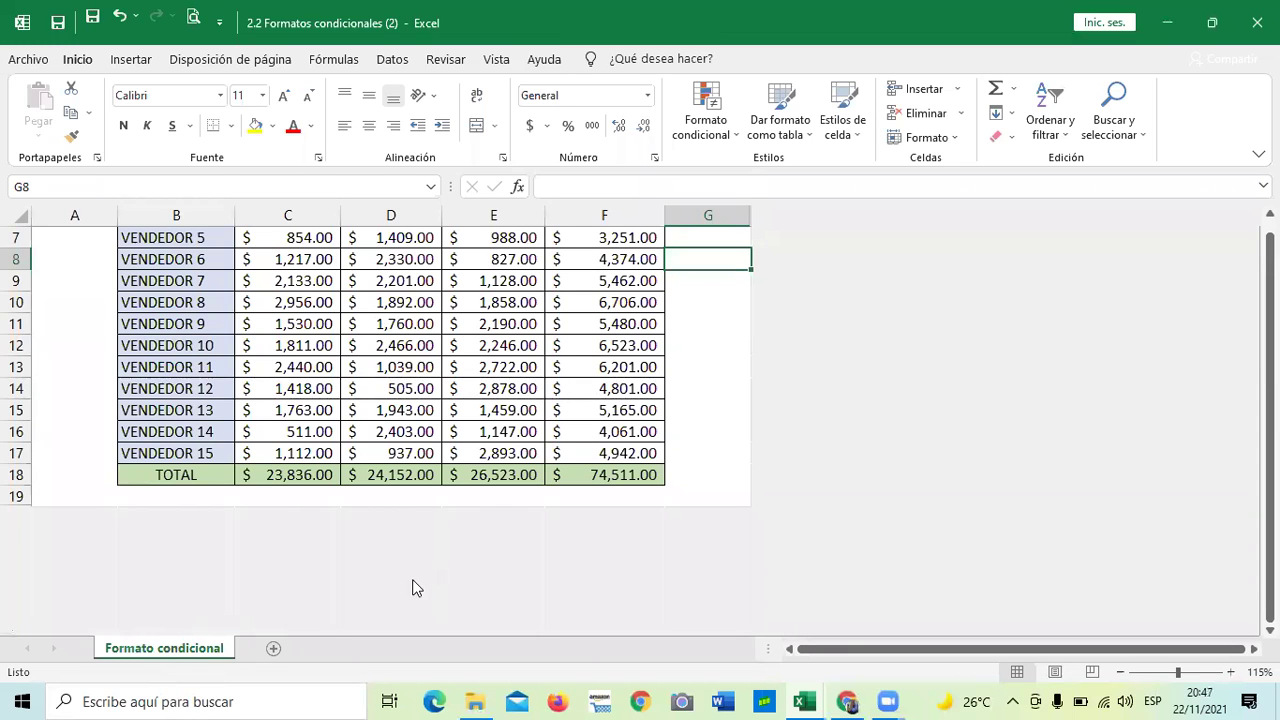
scroll(534, 594, up, 1)
scroll(533, 565, up, 2)
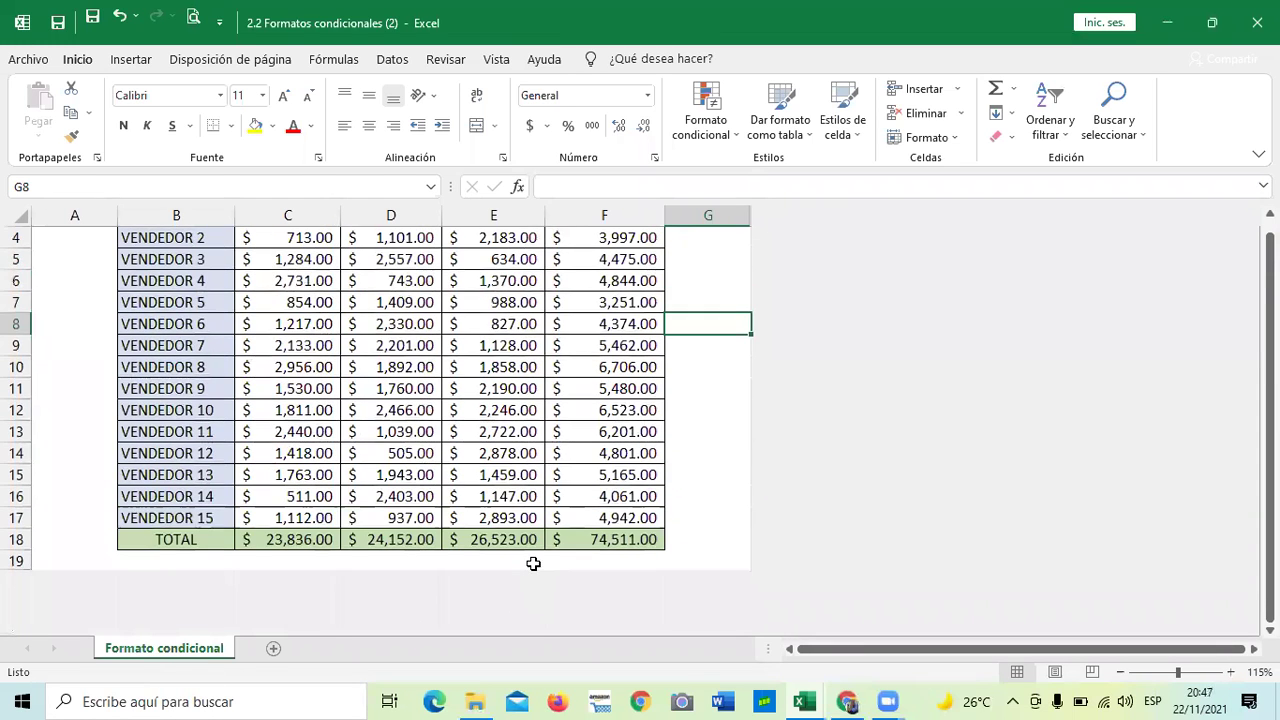
click(689, 303)
drag(625, 282, 593, 595)
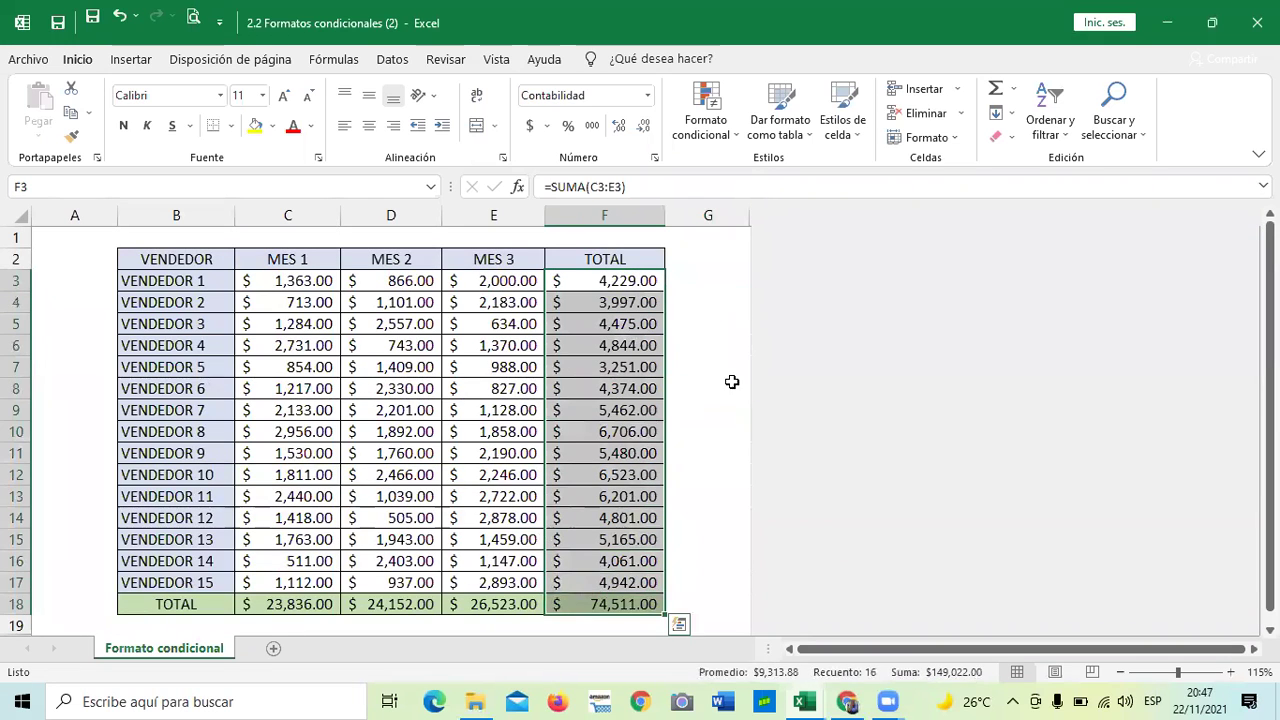
click(730, 374)
Start an "Es mayor que" conditional highlighting rule for the vendor totals in F3:F16.
drag(614, 277, 610, 562)
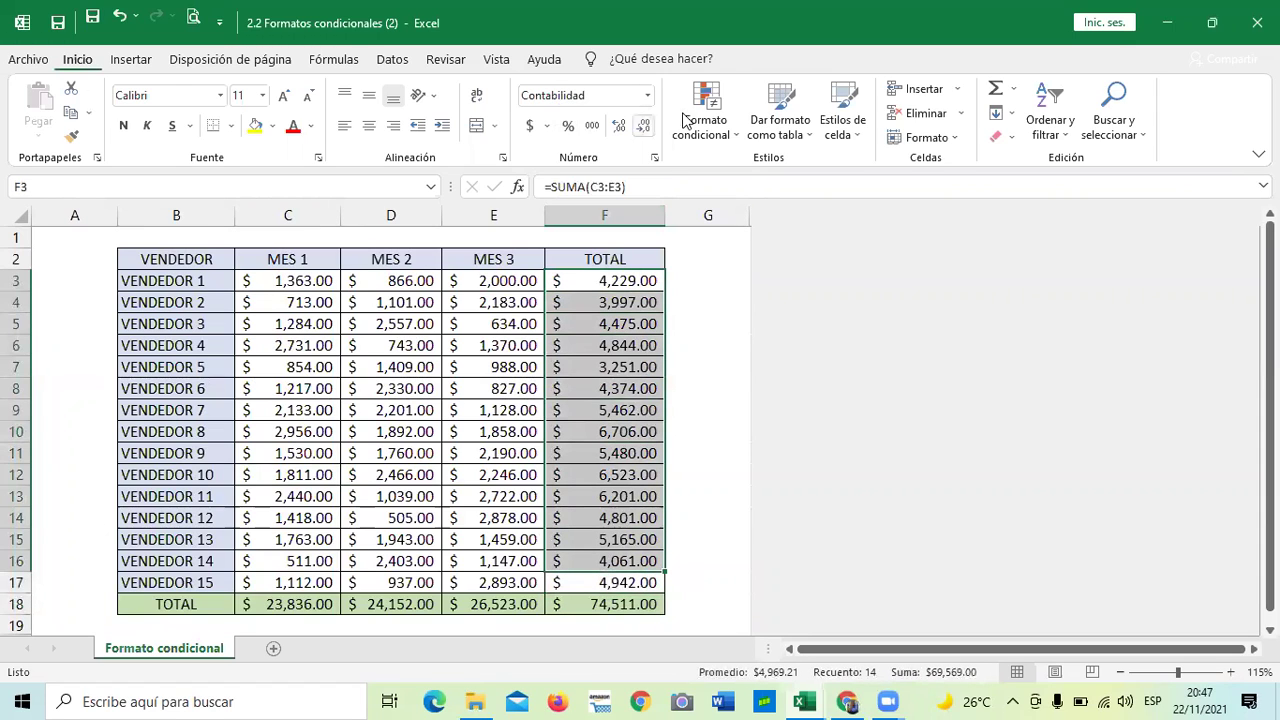
click(737, 138)
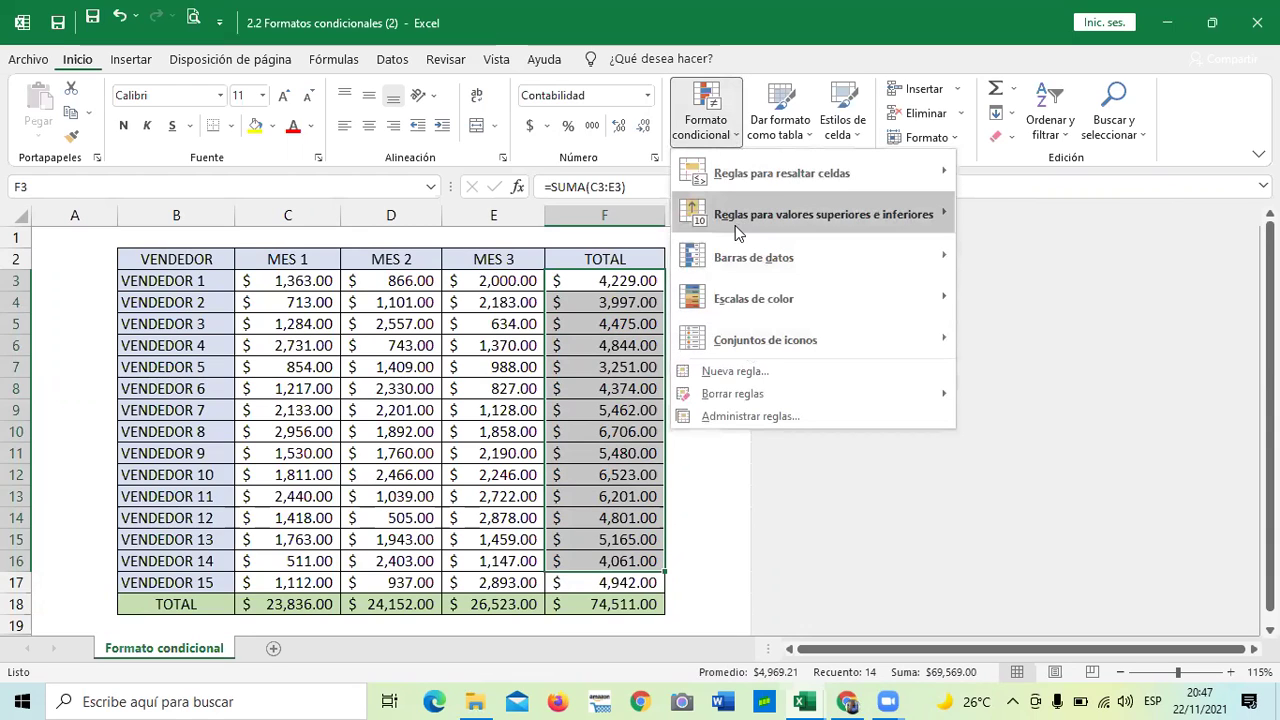
mouse_move(738, 232)
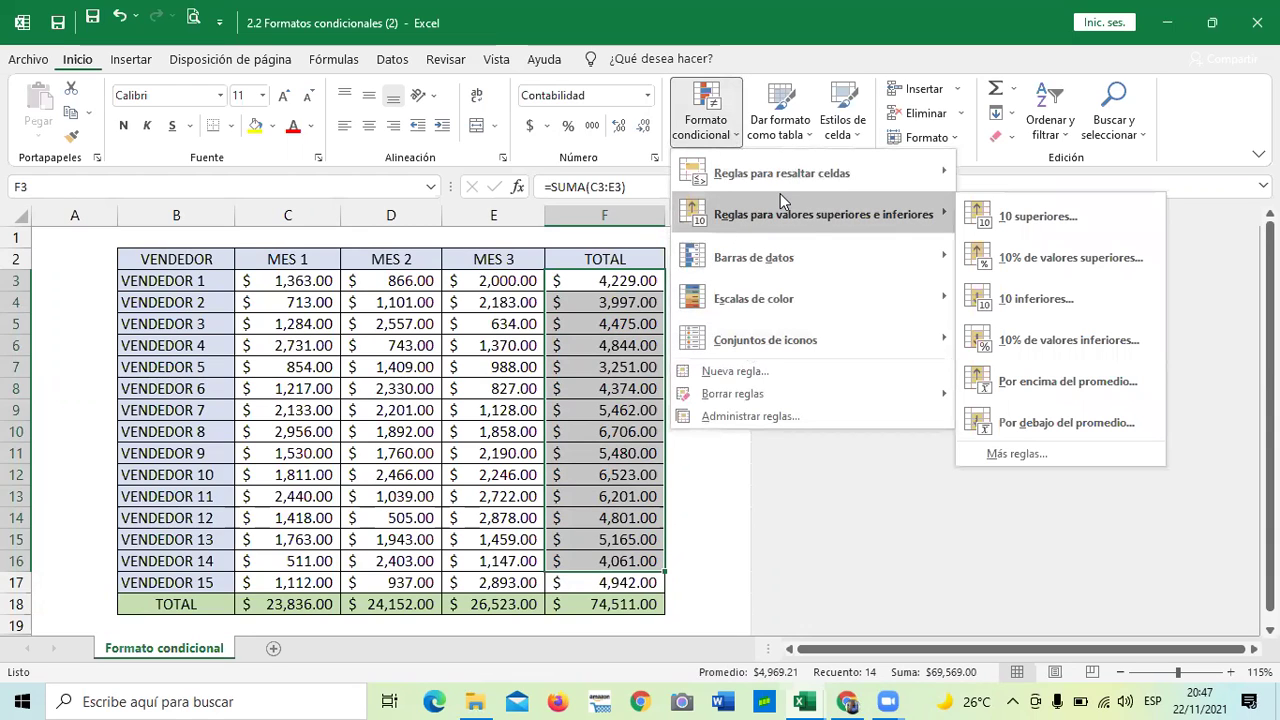
mouse_move(843, 250)
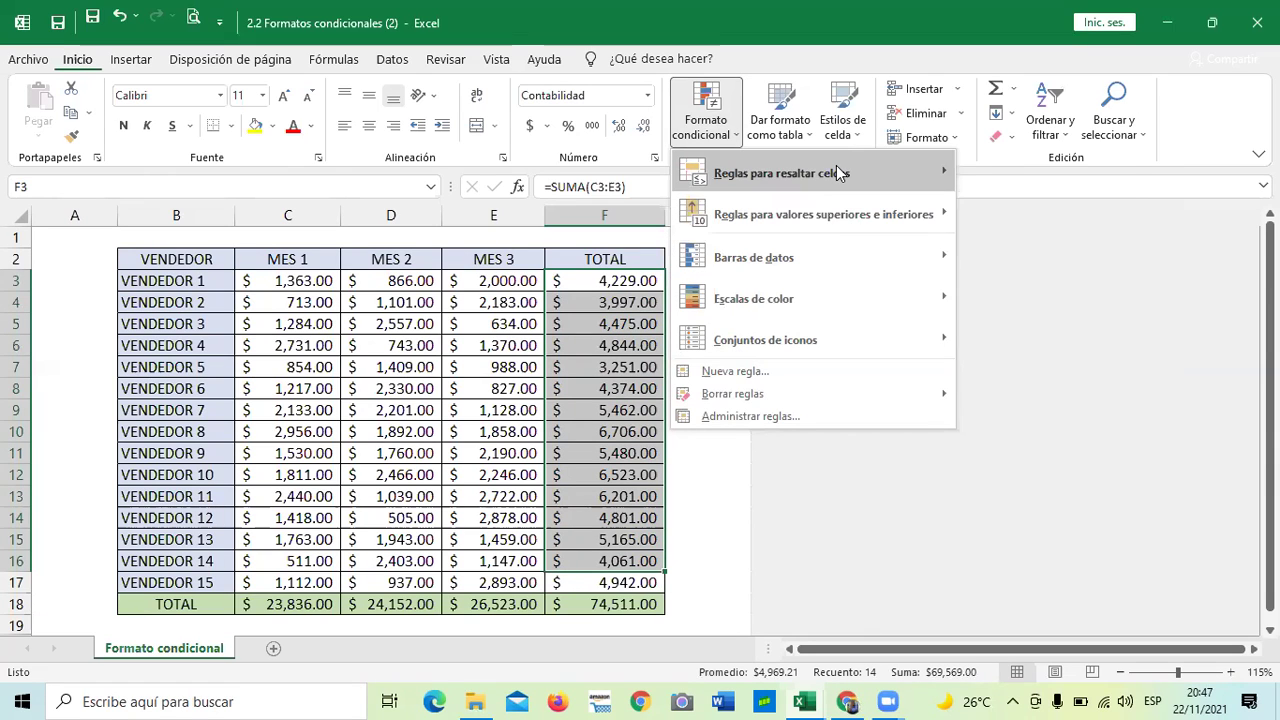
mouse_move(836, 172)
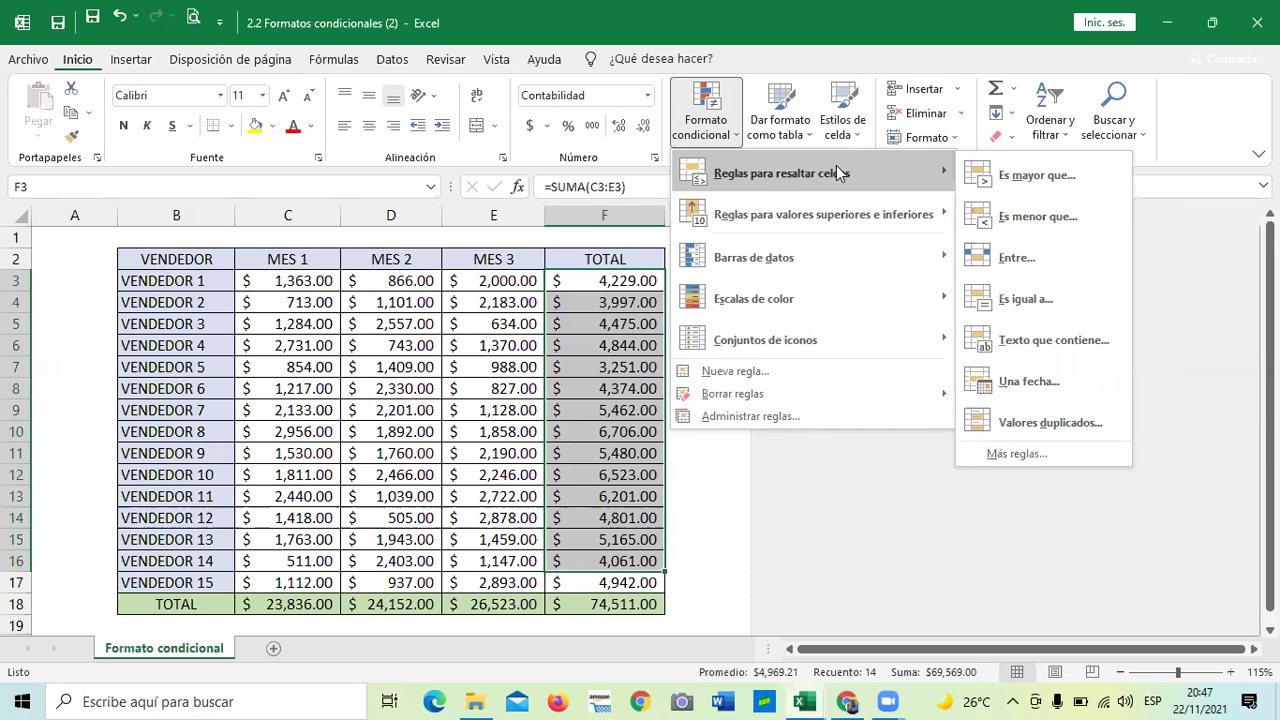
click(986, 176)
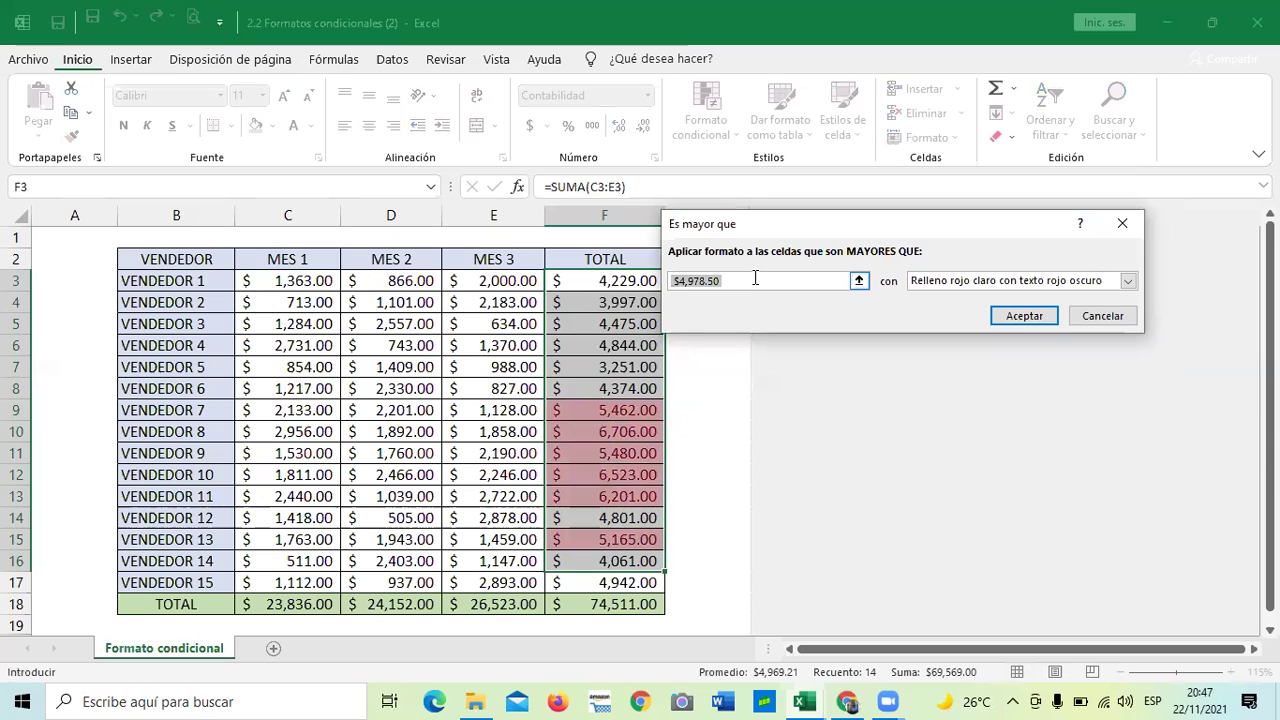
Set the rule's threshold to 5000 with the format Relleno verde con texto verde oscuro, and apply it.
key(BackSpace)
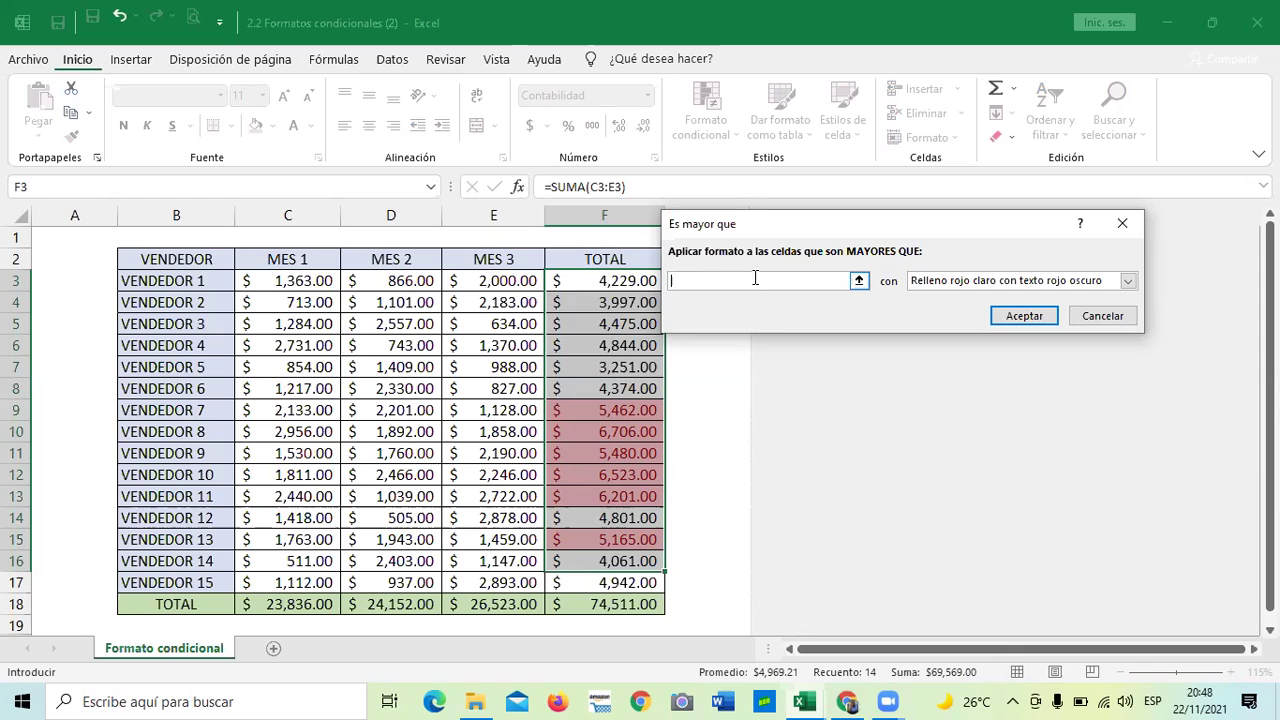
text(5000)
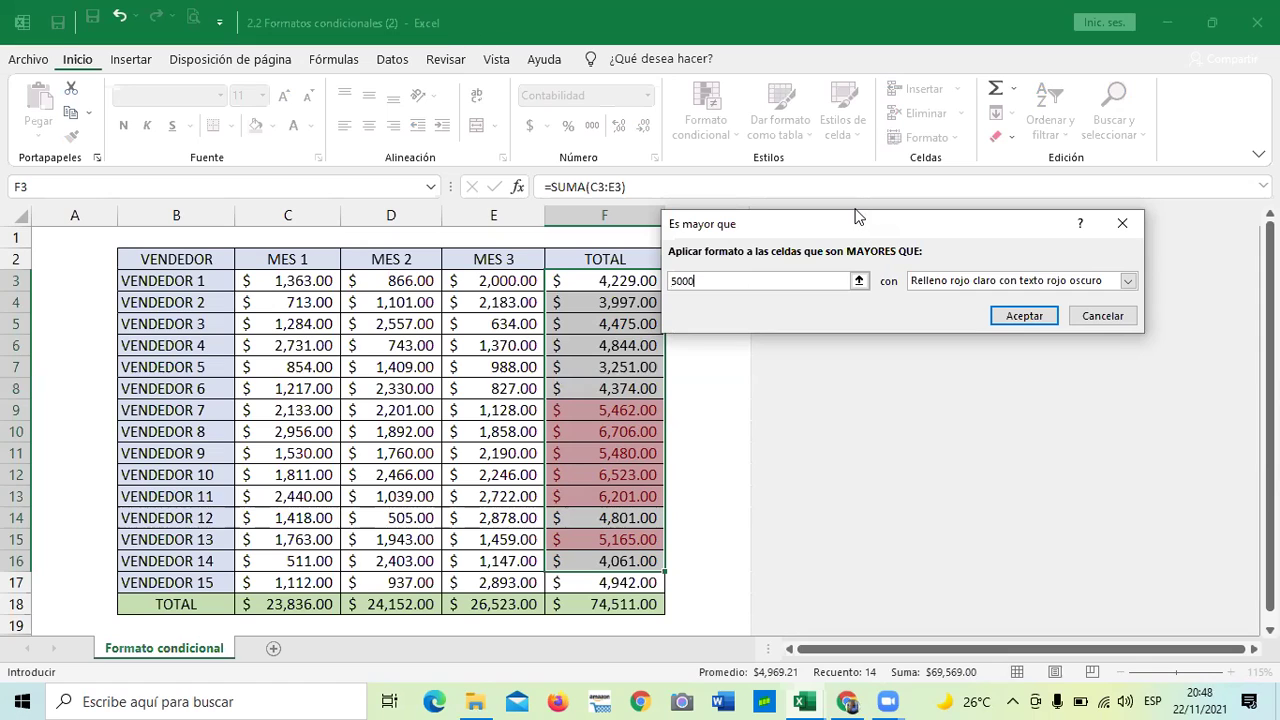
drag(855, 216, 627, 168)
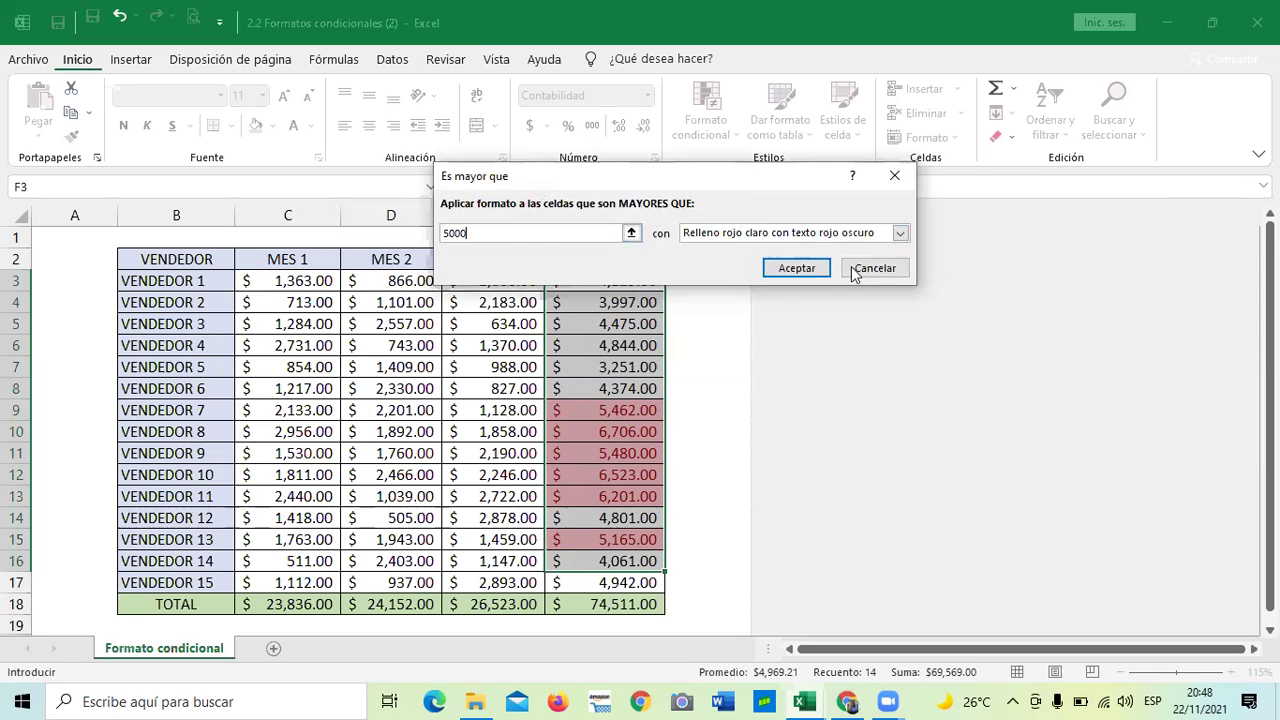
click(900, 233)
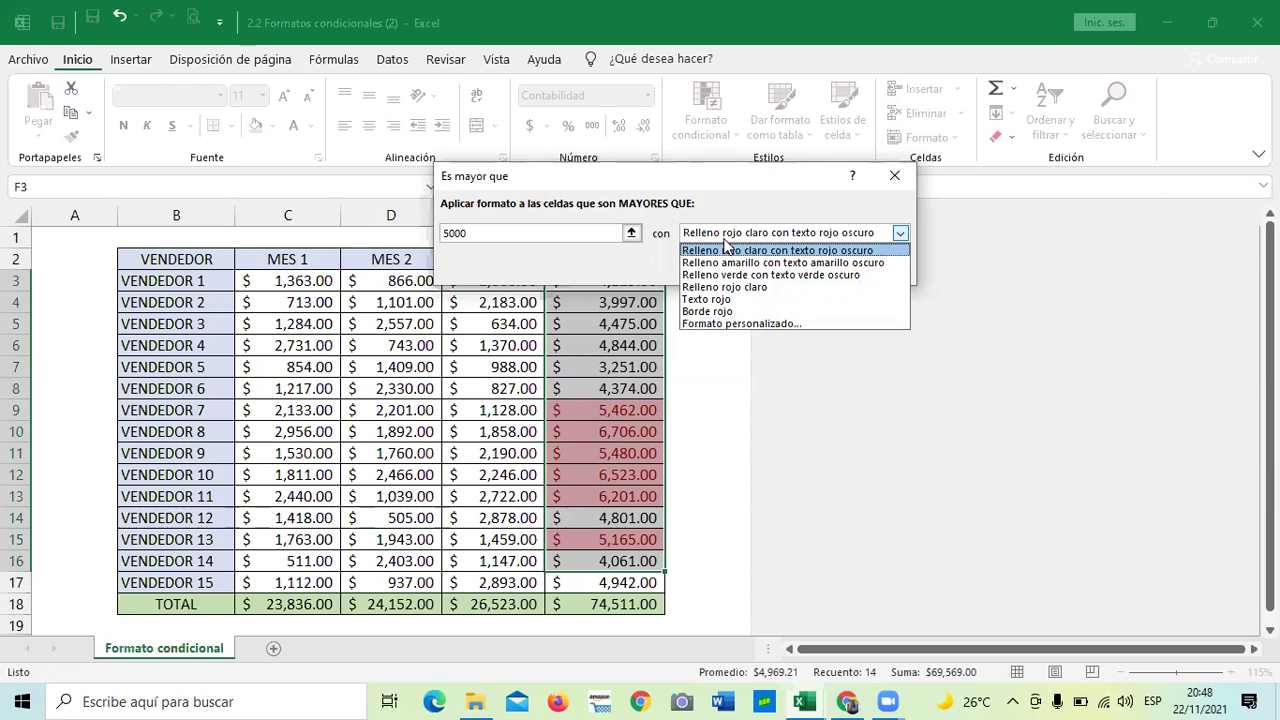
click(698, 275)
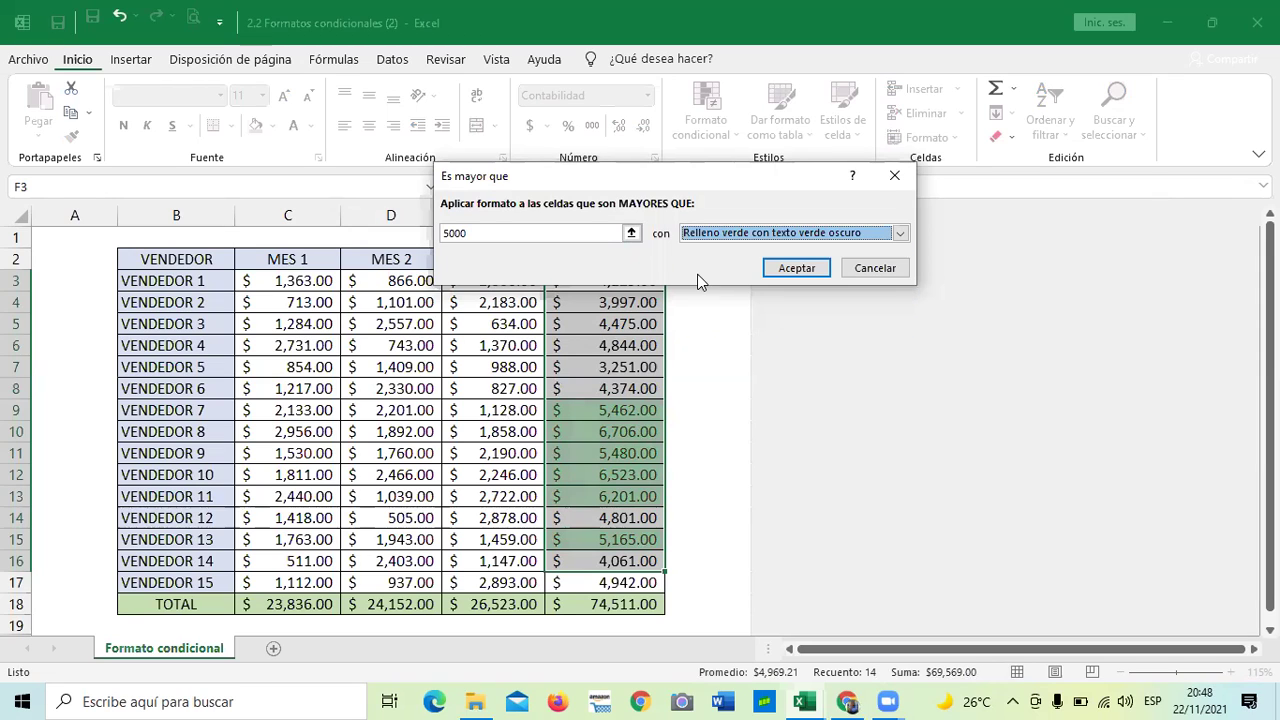
click(805, 268)
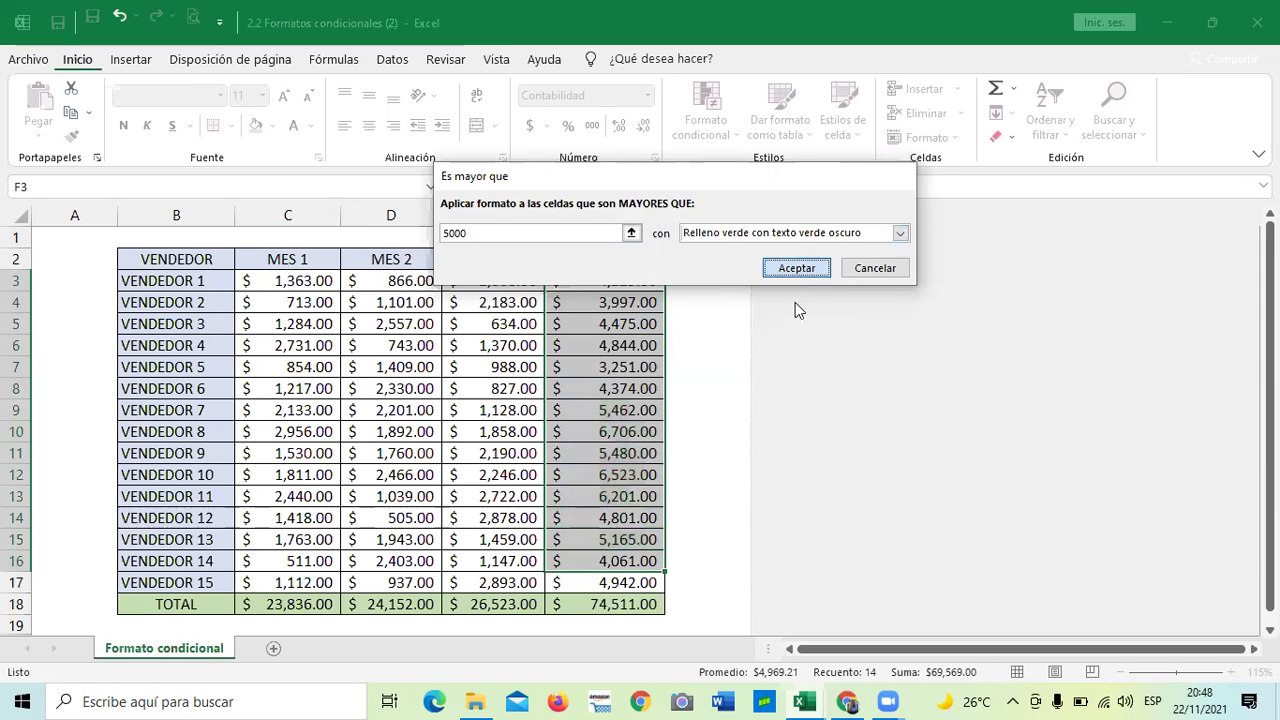
click(697, 300)
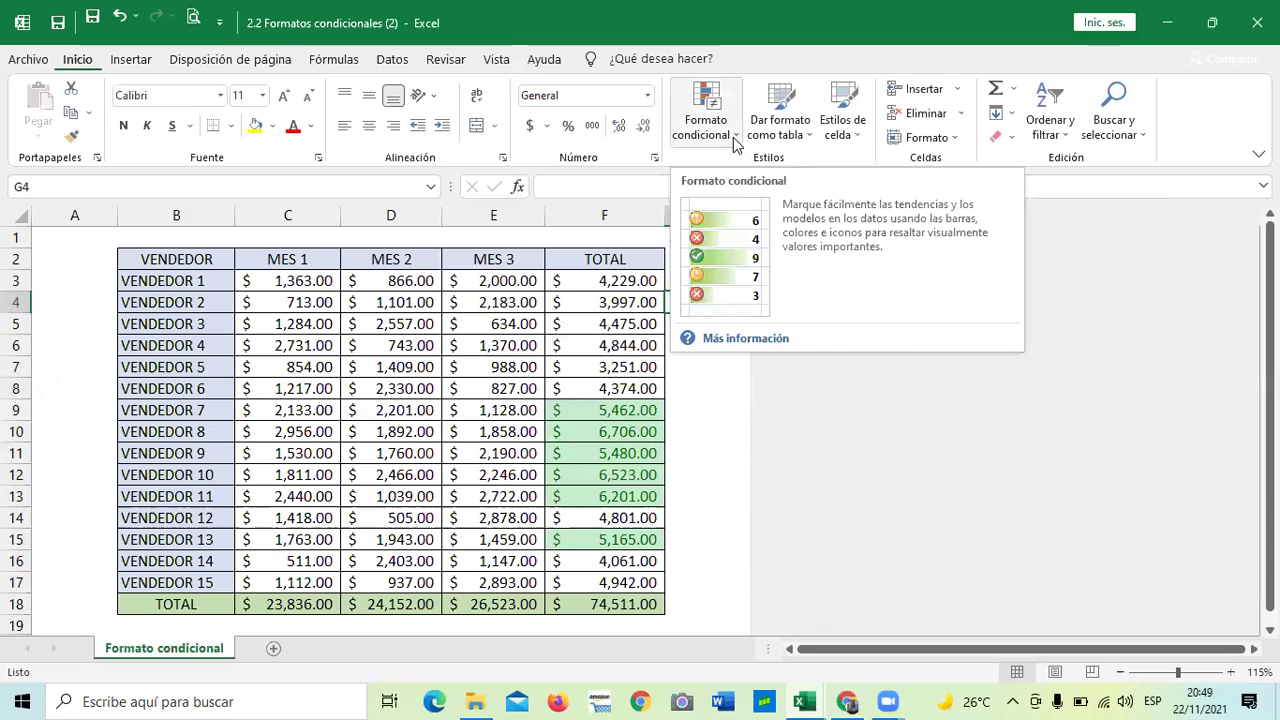
Start an "Es menor que" conditional highlighting rule for the vendor totals in F3:F17.
click(718, 402)
drag(584, 280, 593, 588)
drag(594, 475, 594, 363)
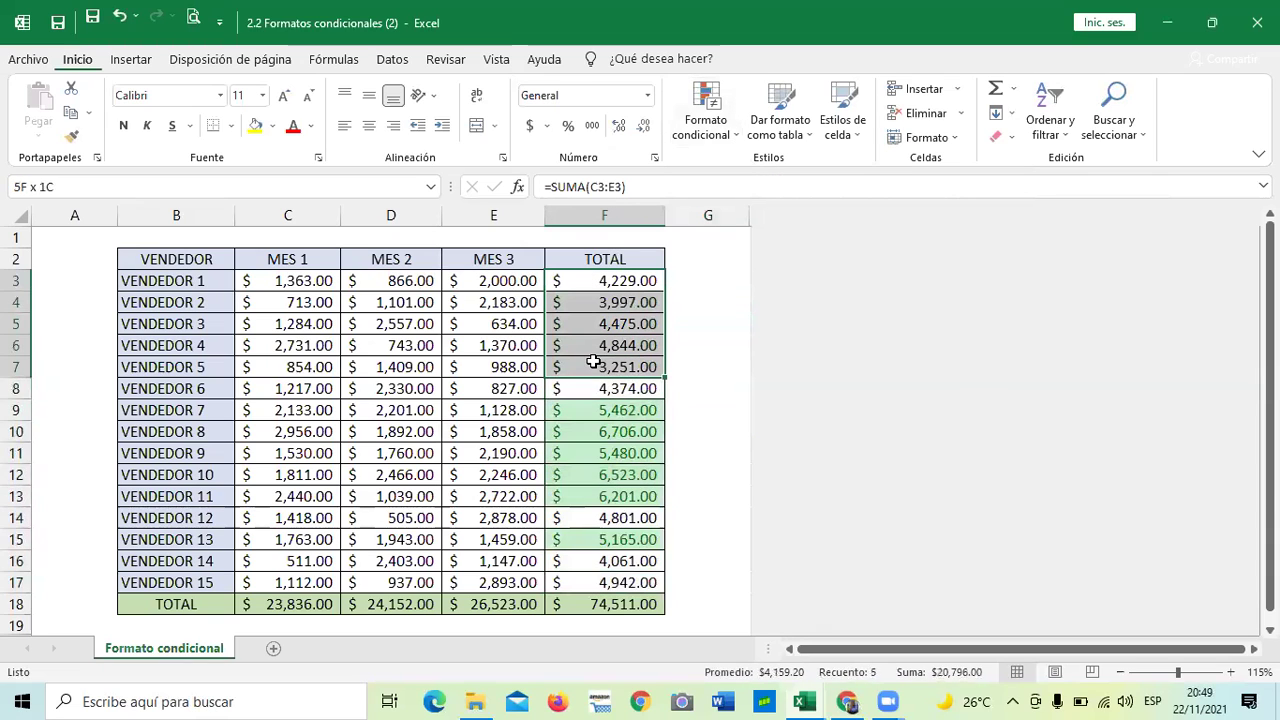
click(712, 283)
drag(591, 281, 607, 580)
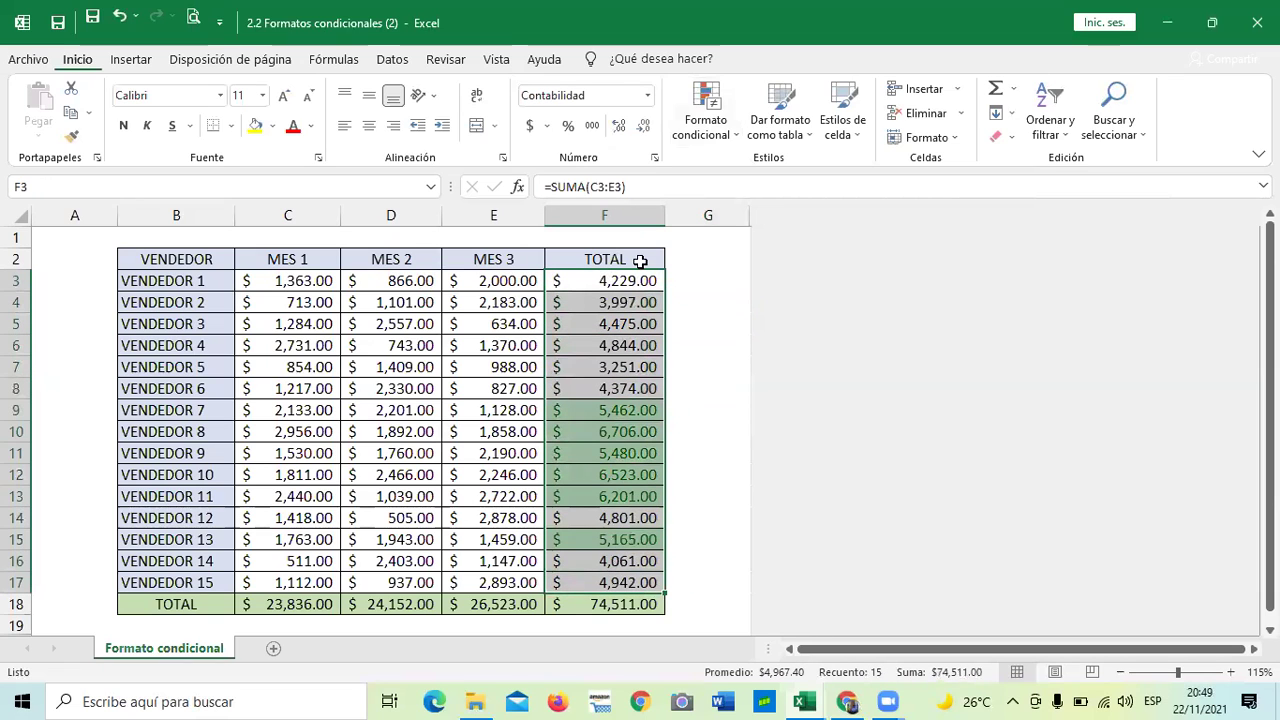
click(729, 129)
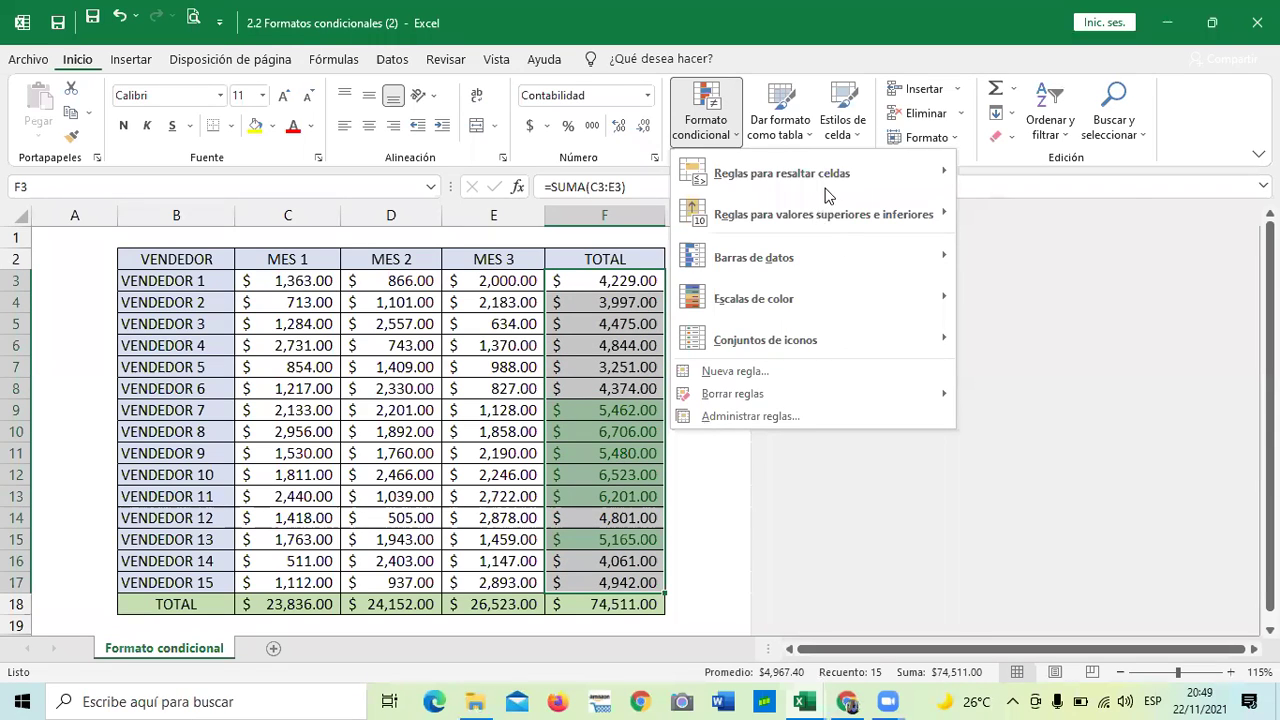
mouse_move(866, 184)
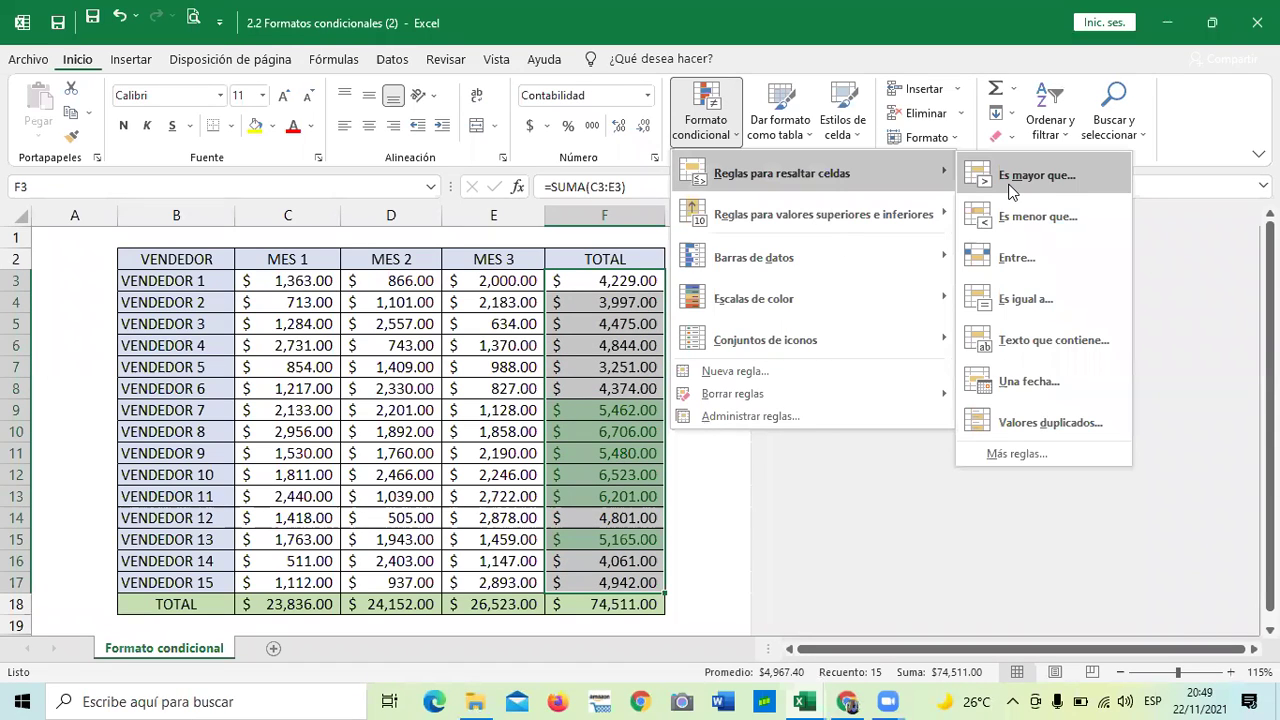
click(997, 222)
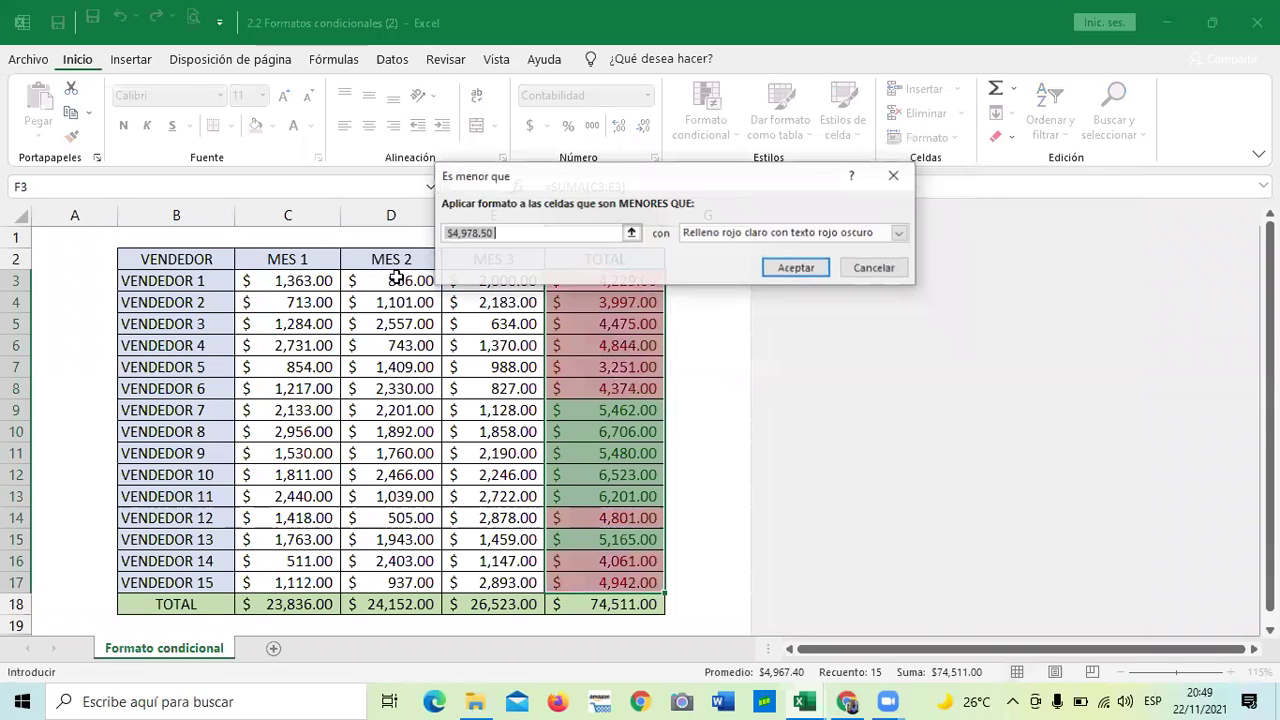
Set the less-than rule's threshold to 5000 with the format Relleno rojo claro con texto rojo oscuro, and apply it.
key(BackSpace)
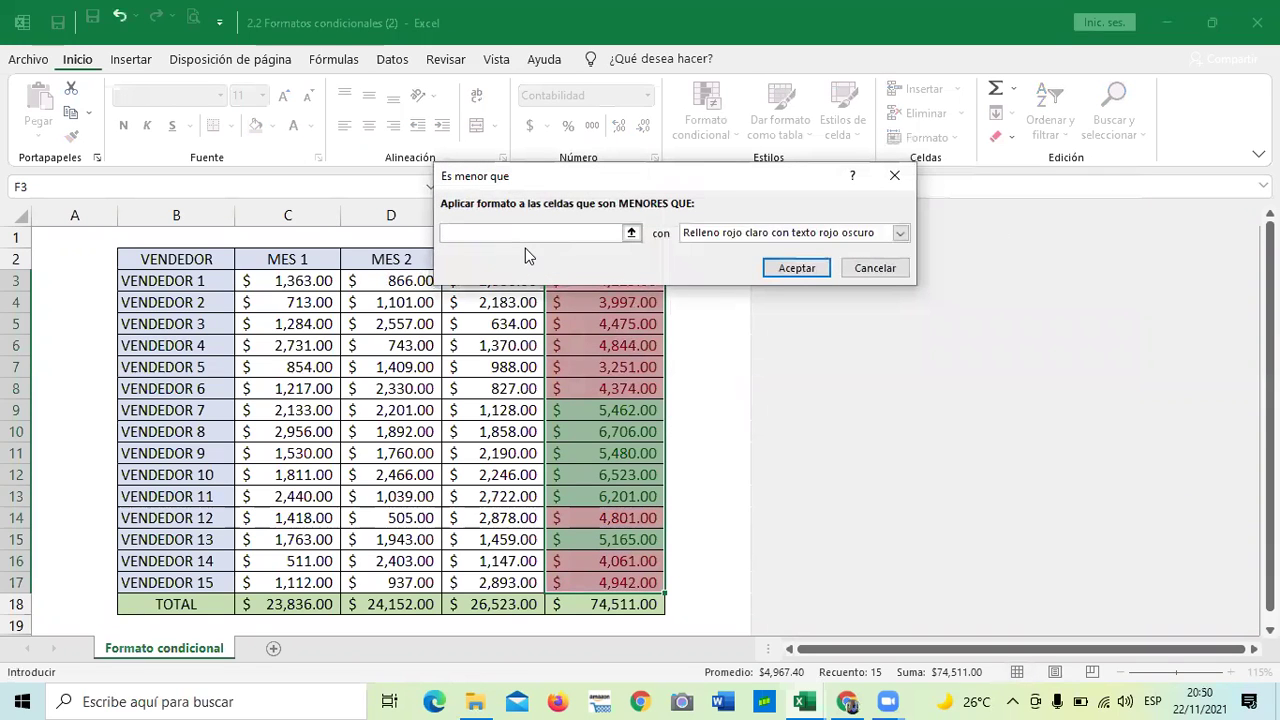
text(5000)
click(899, 233)
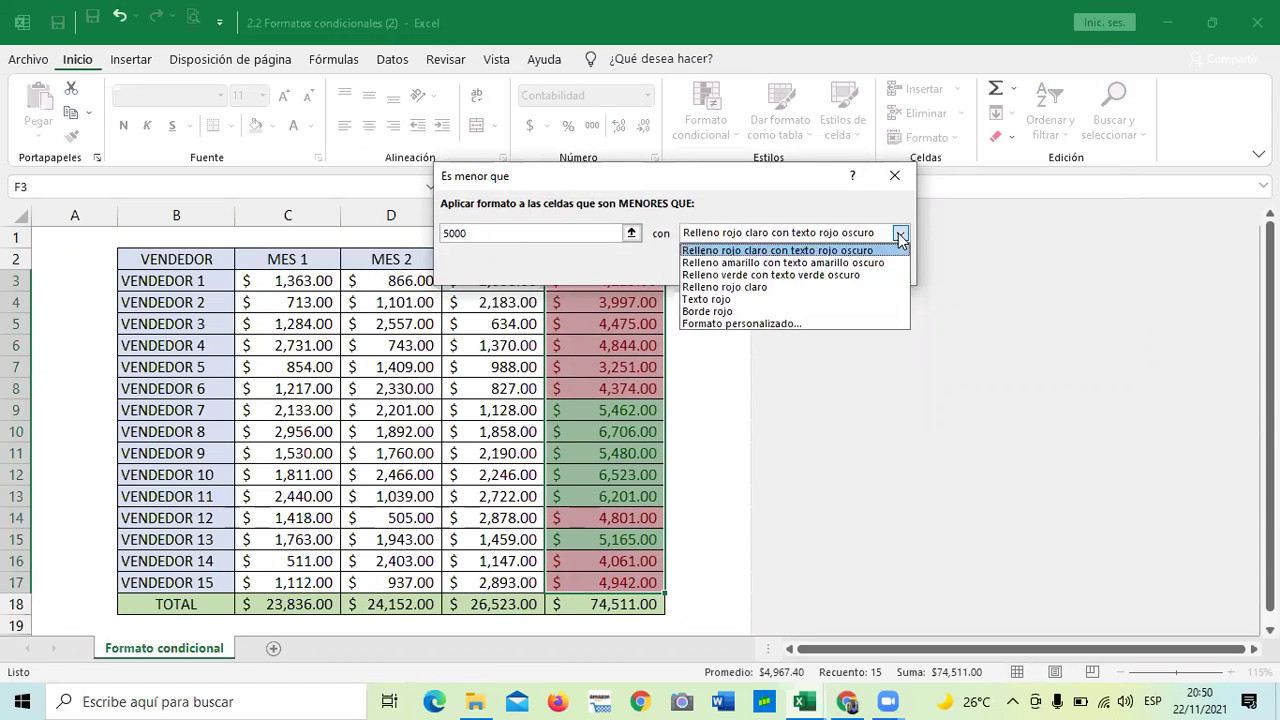
click(697, 251)
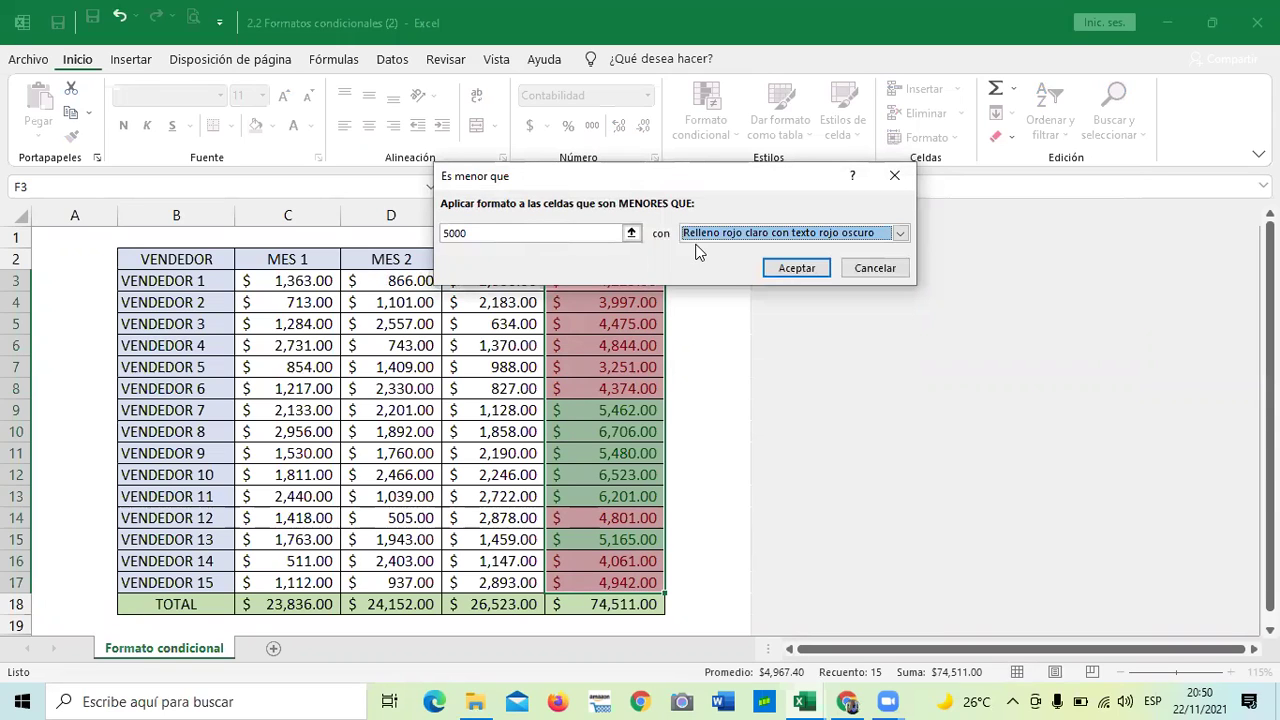
click(818, 271)
click(706, 340)
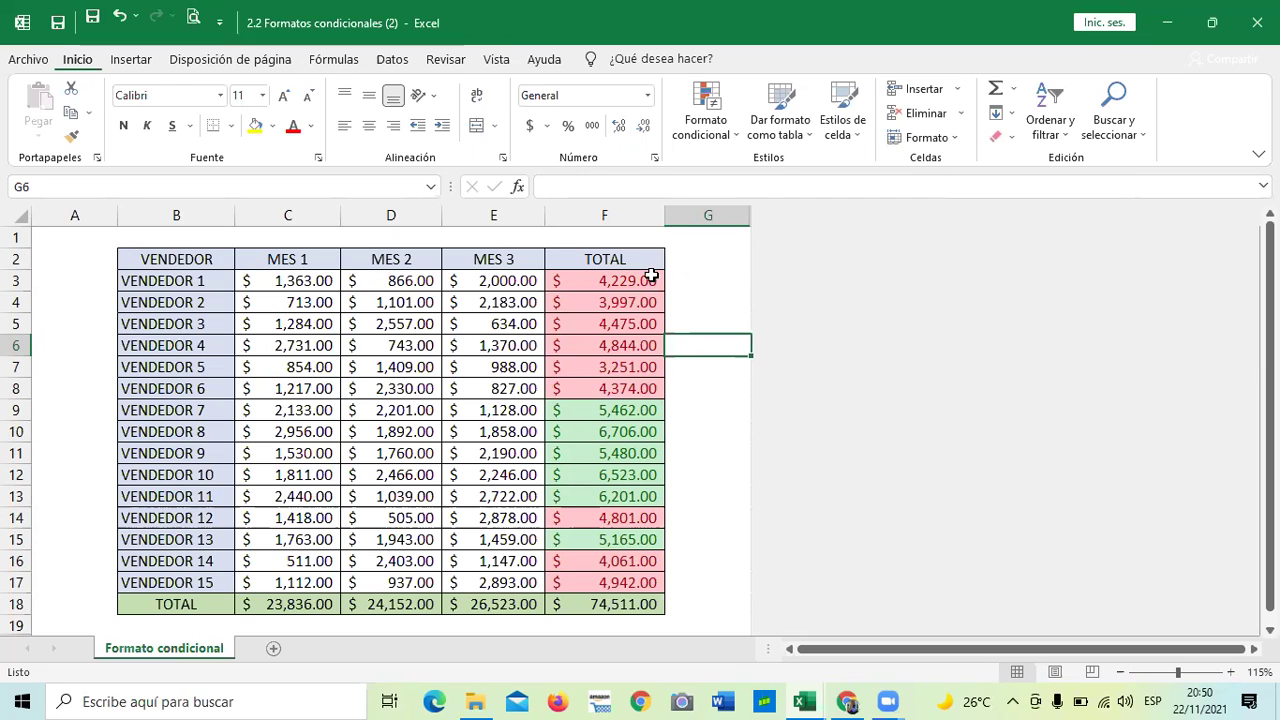
Clear the conditional formatting rules from the selected vendor totals in F3:F16, and also from the last vendor's total in F17.
drag(640, 280, 625, 570)
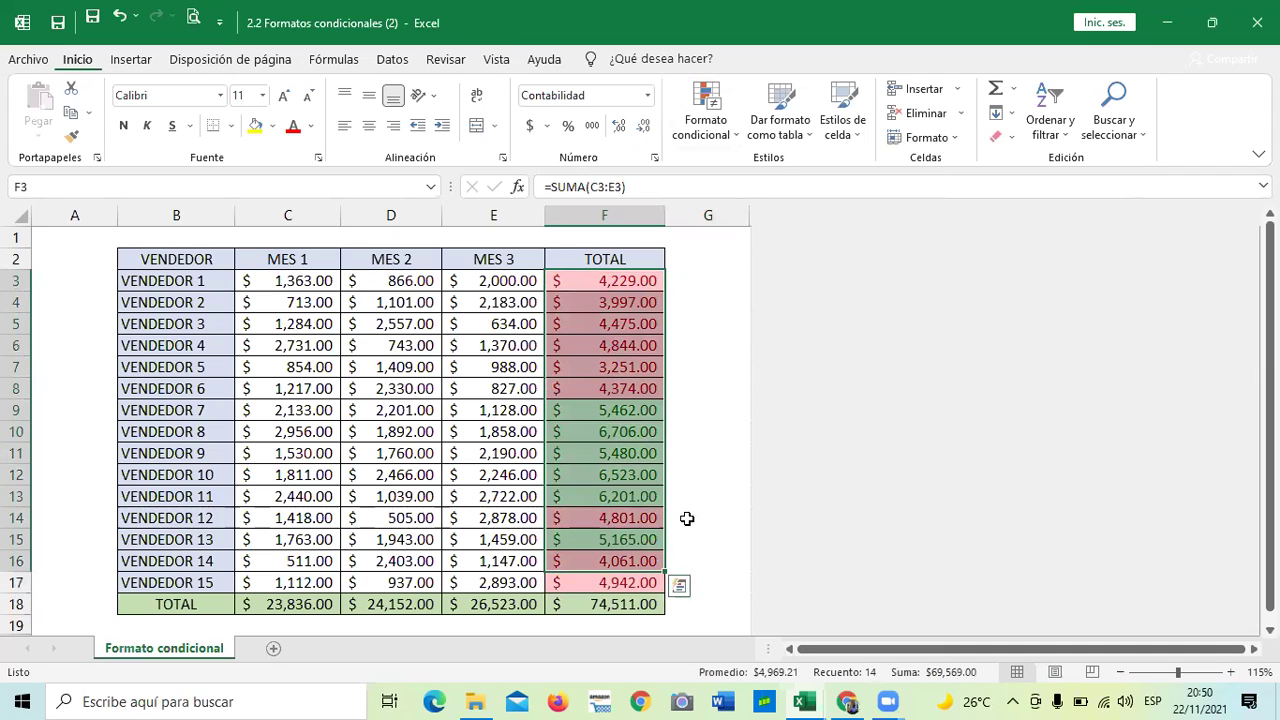
click(731, 136)
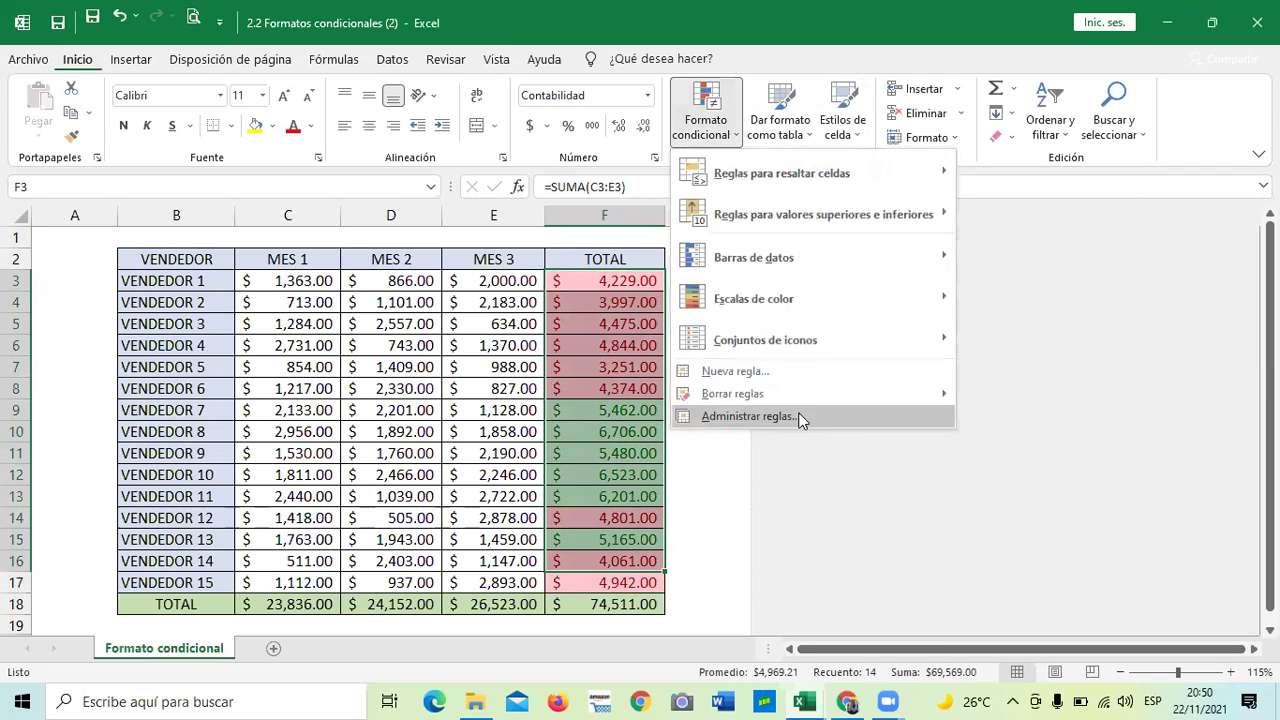
mouse_move(782, 395)
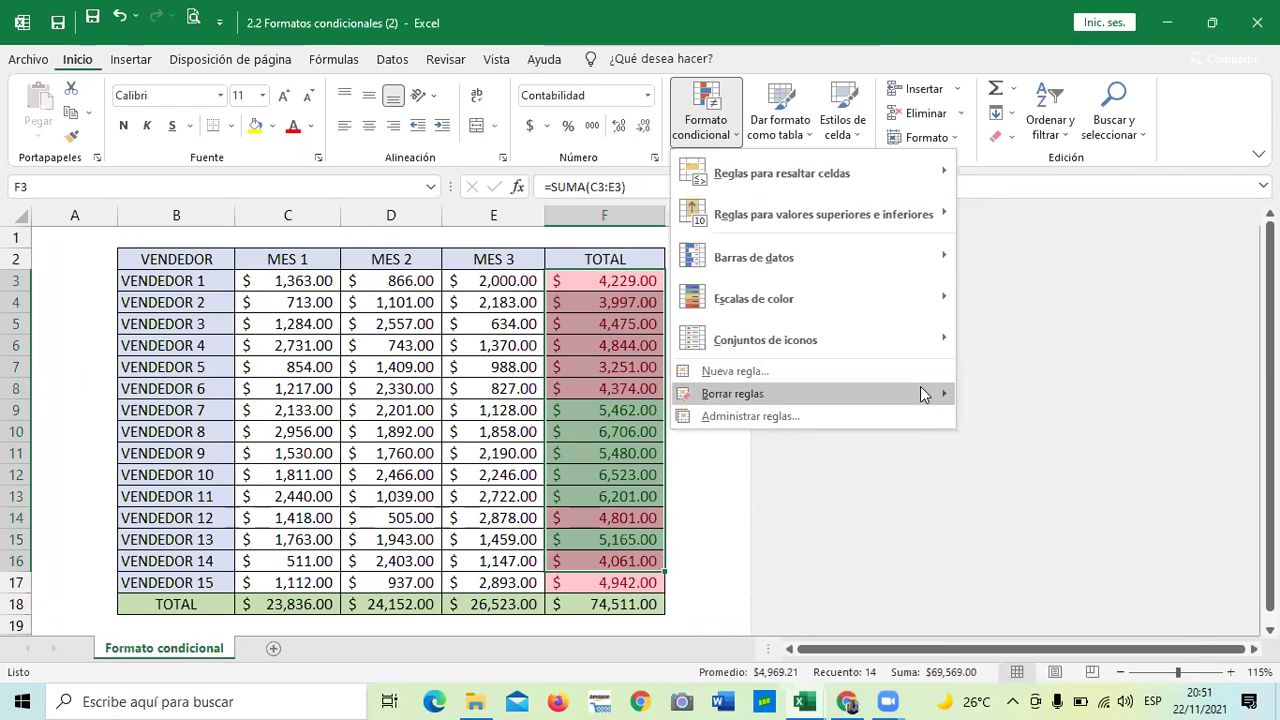
mouse_move(921, 387)
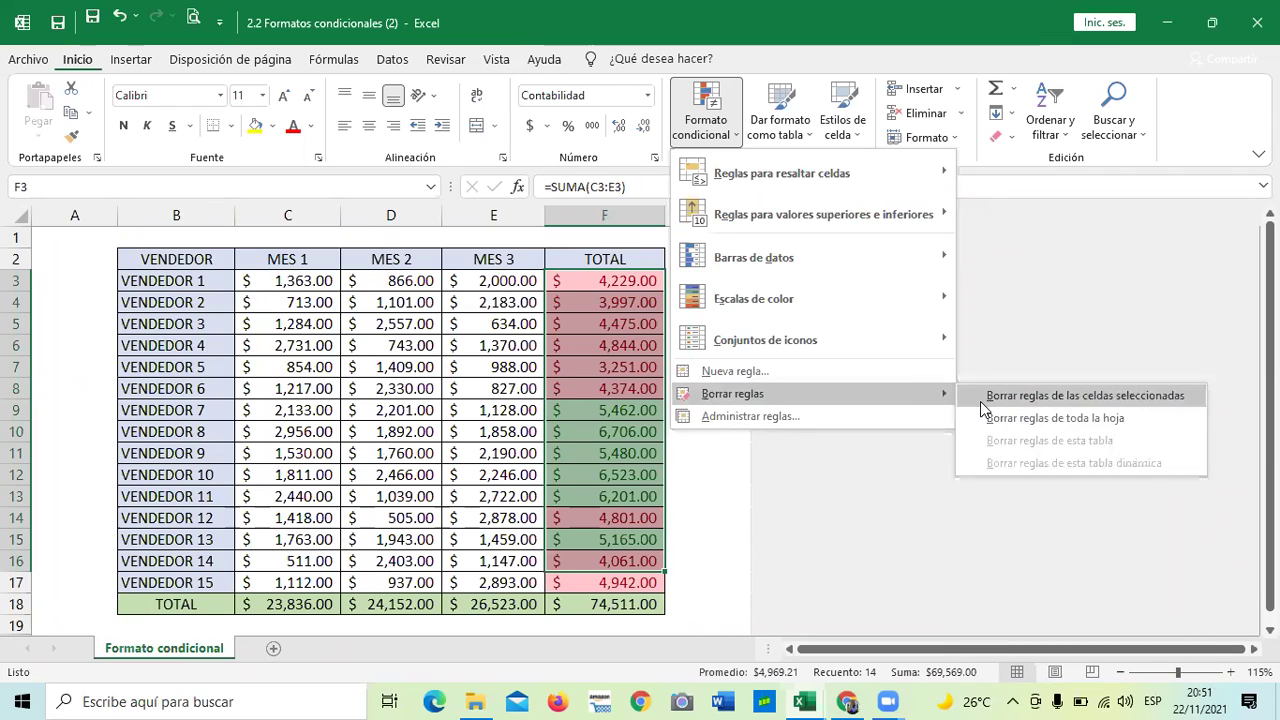
click(980, 401)
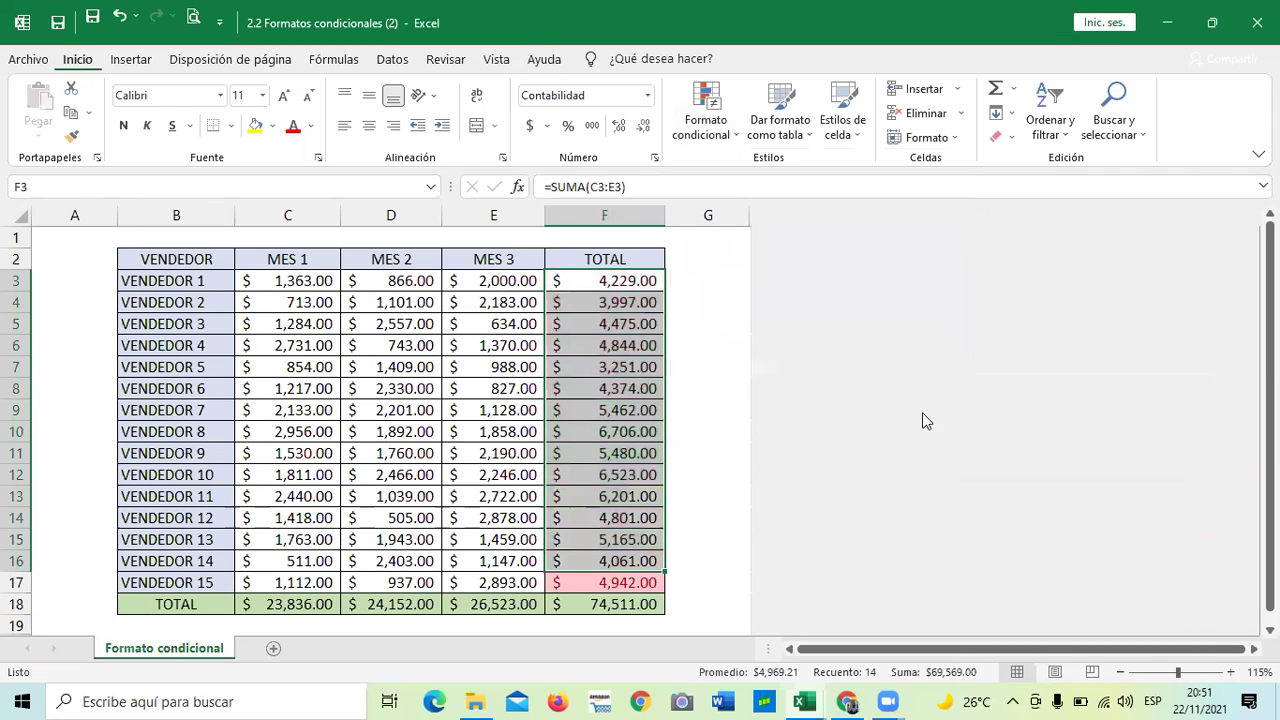
click(732, 281)
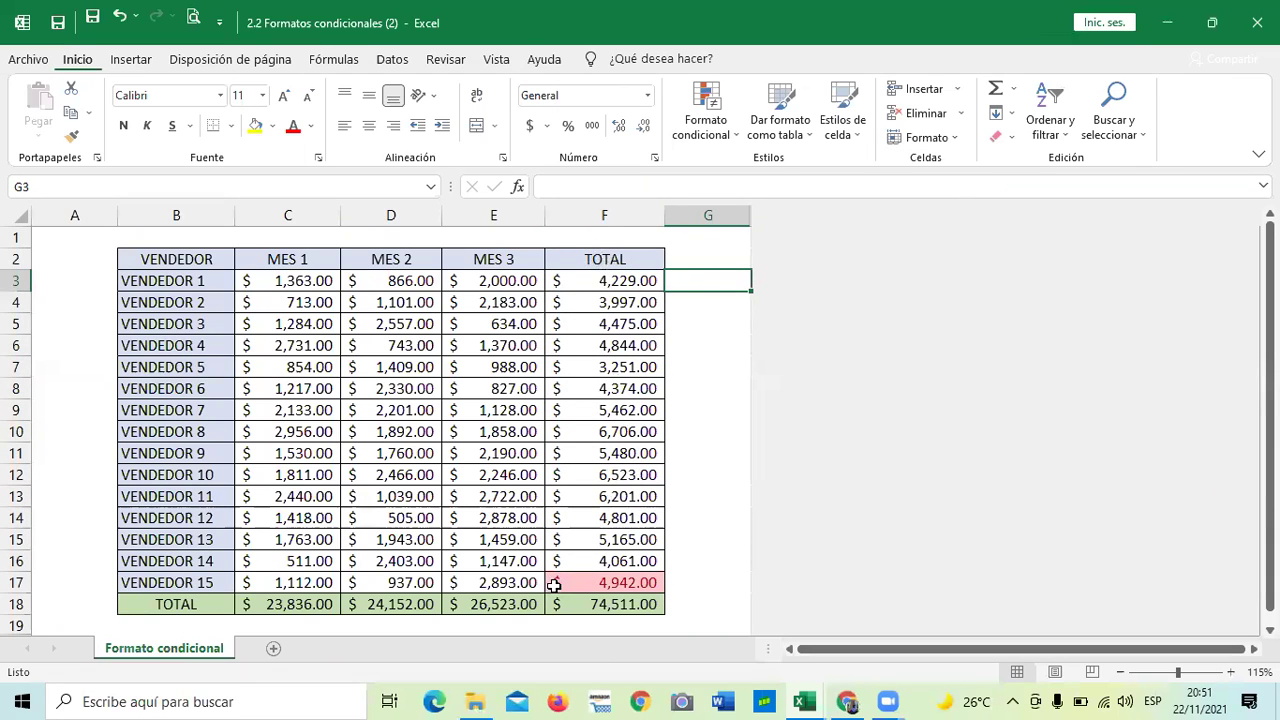
key(Left)
click(556, 584)
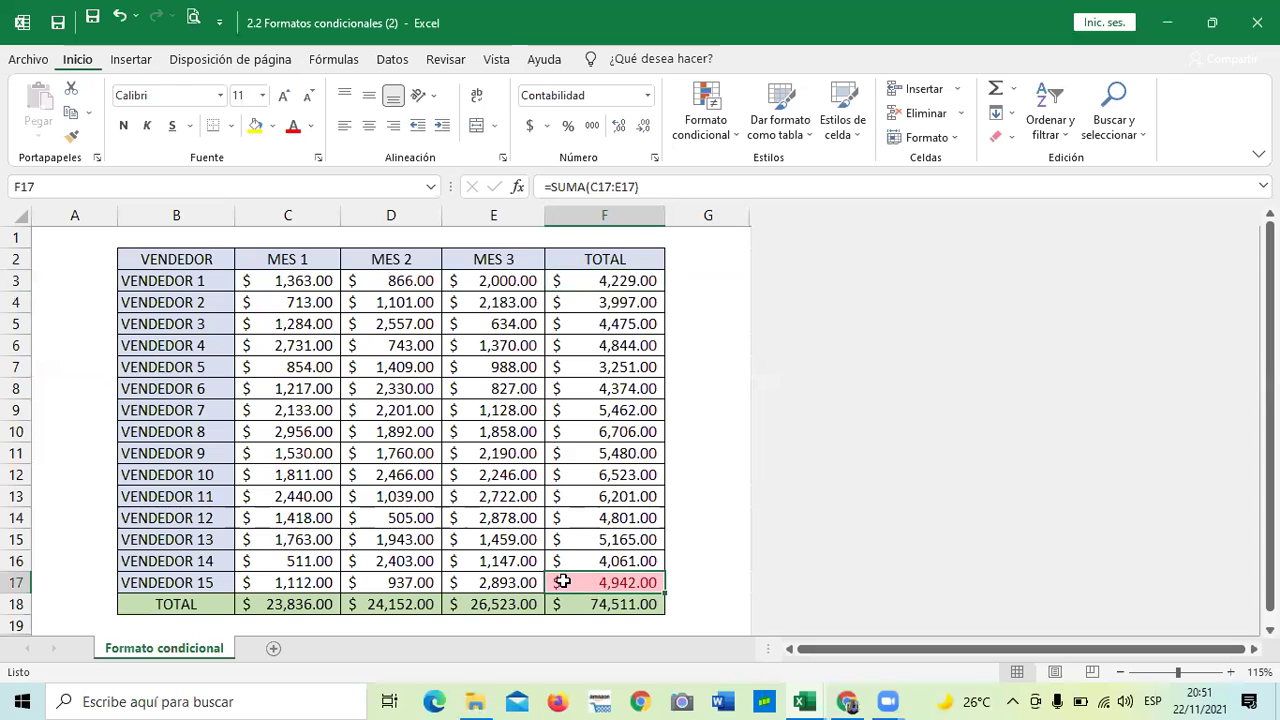
click(735, 135)
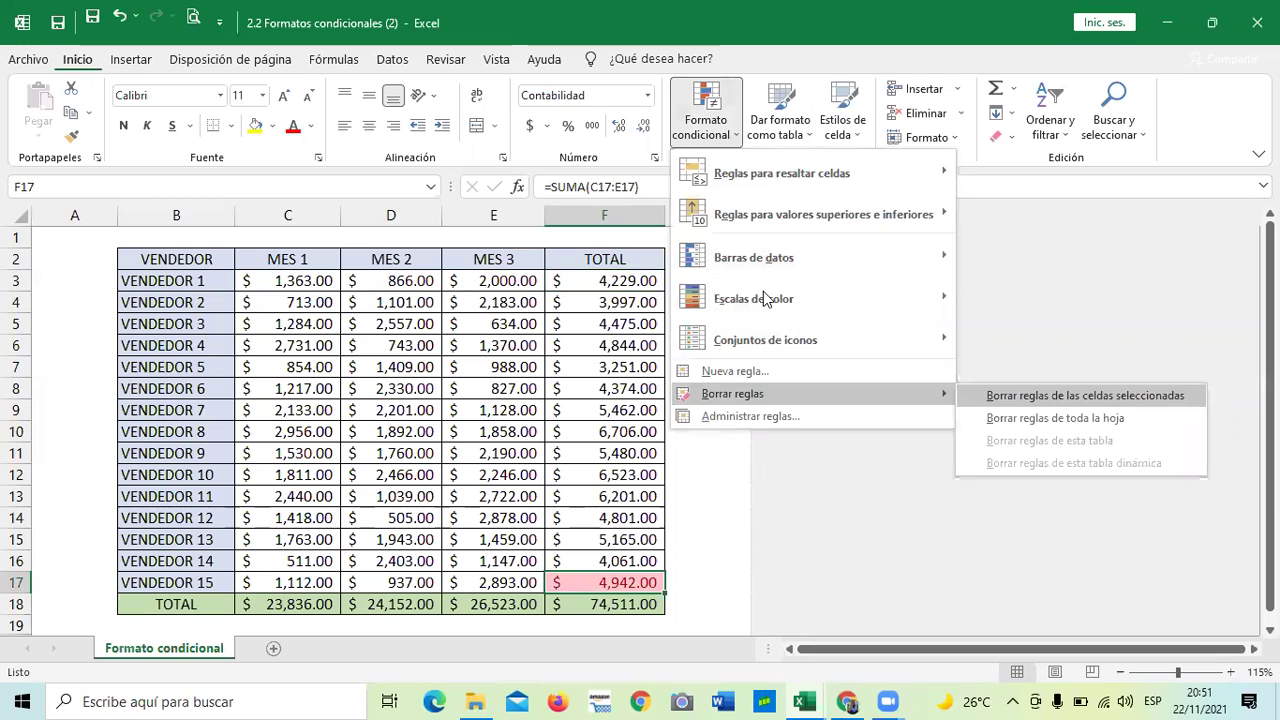
key(Return)
click(703, 268)
Start a "10 superiores" conditional formatting rule for the vendor totals in F3:F17.
drag(625, 280, 608, 572)
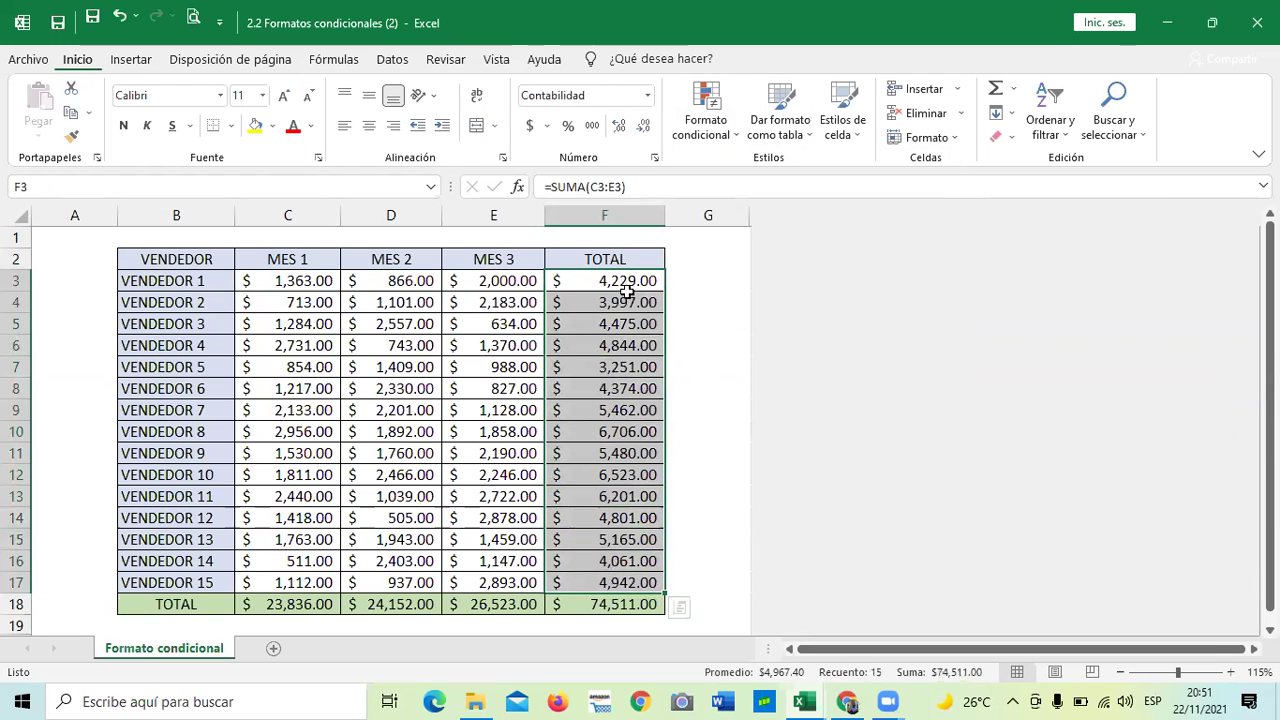
click(735, 140)
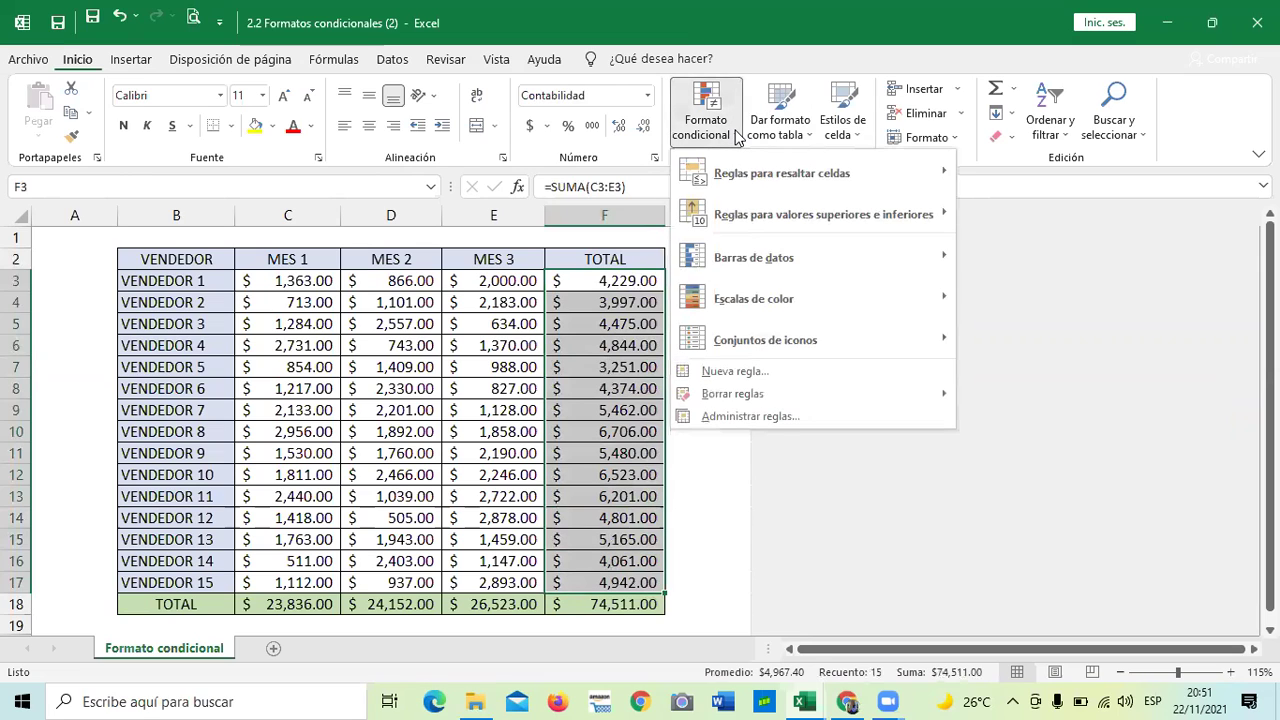
mouse_move(780, 215)
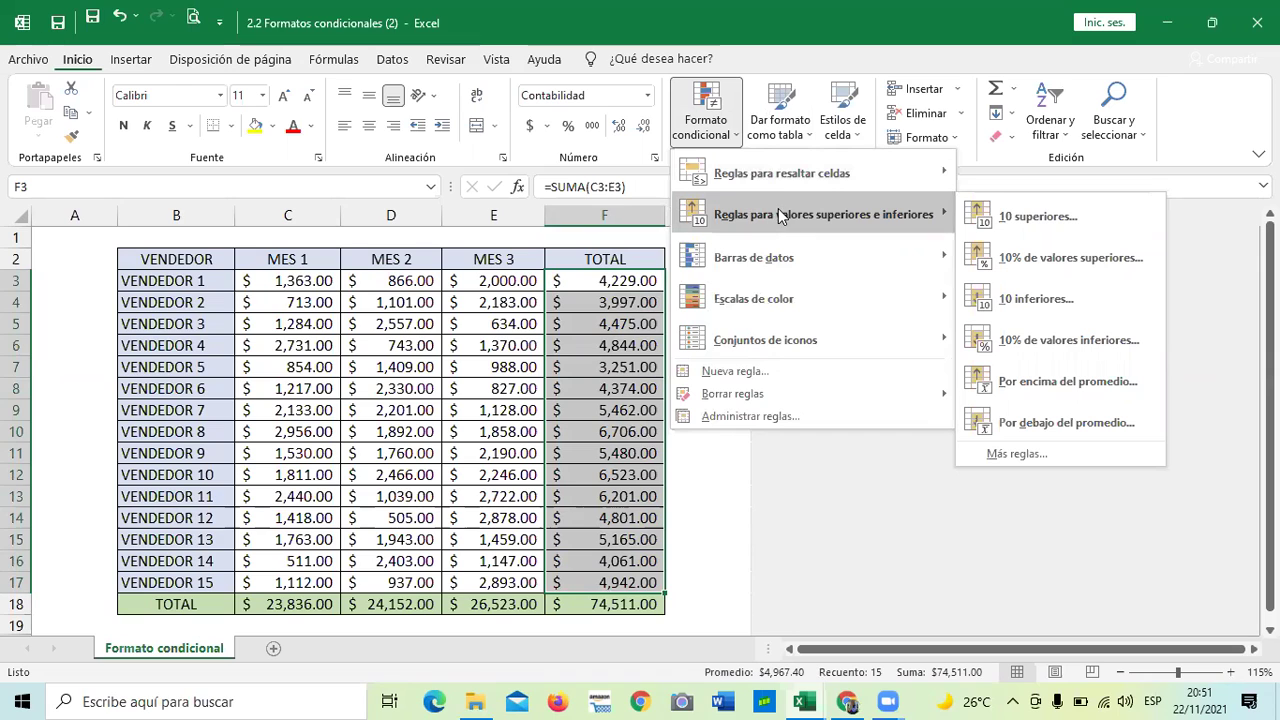
click(1012, 217)
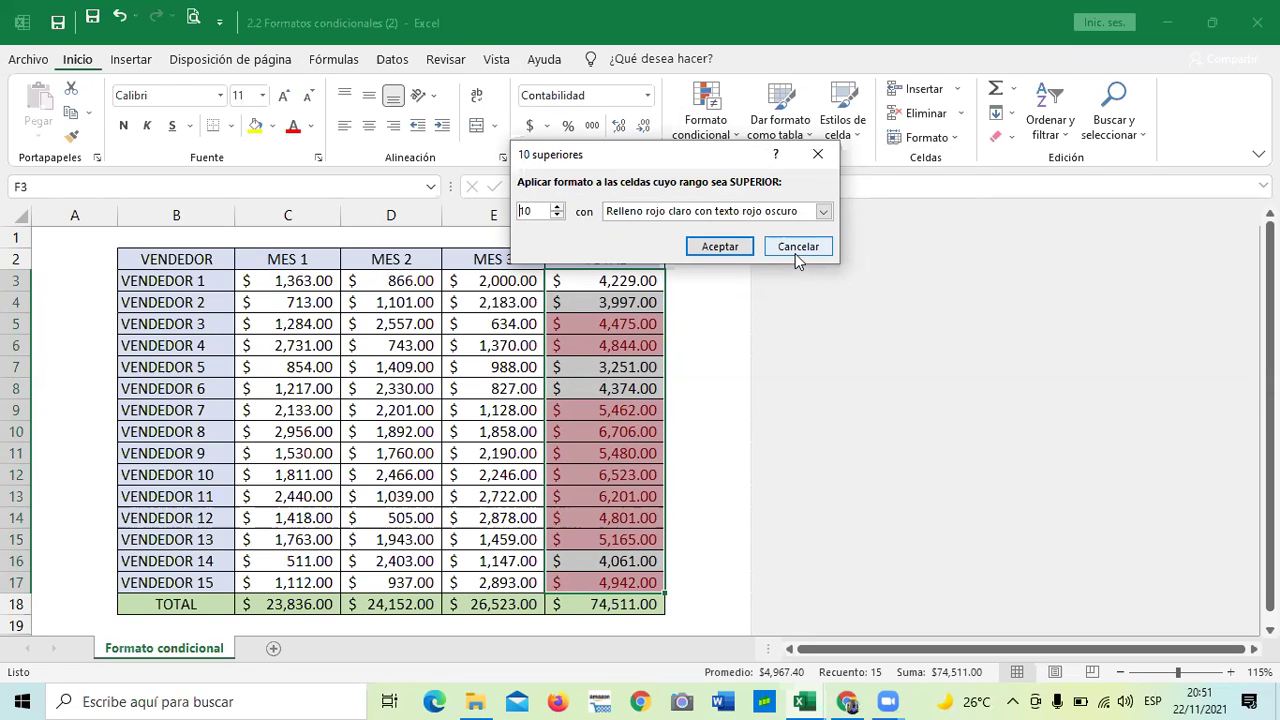
Set the top-values rule to 3 cells with the format Relleno verde con texto verde oscuro, and apply it.
click(557, 216)
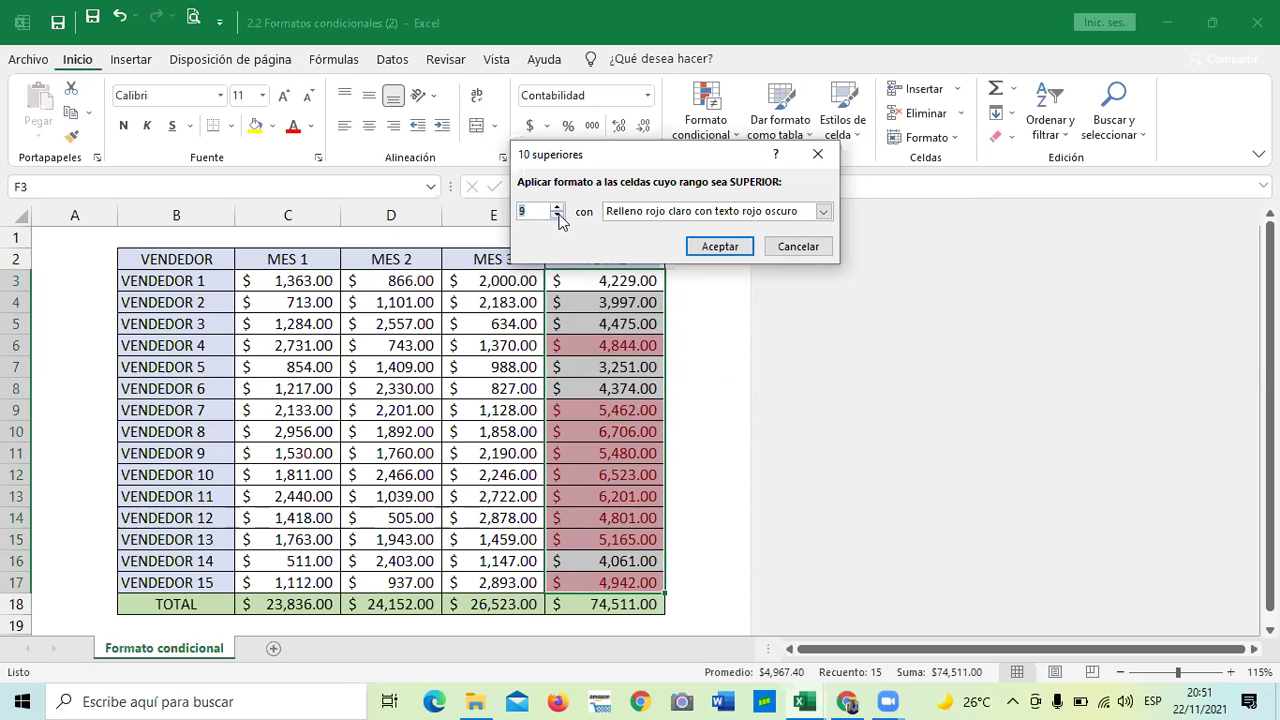
click(557, 216)
click(557, 216)
click(557, 216)
click(557, 216)
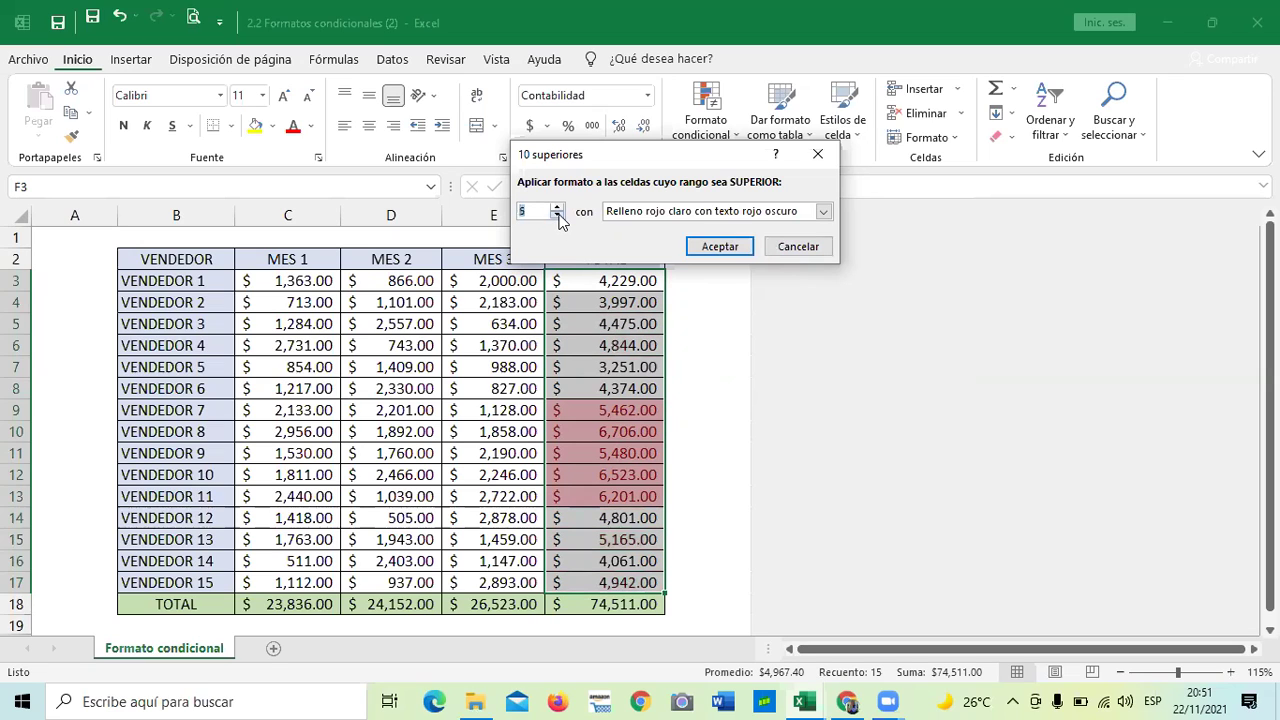
click(557, 216)
click(557, 216)
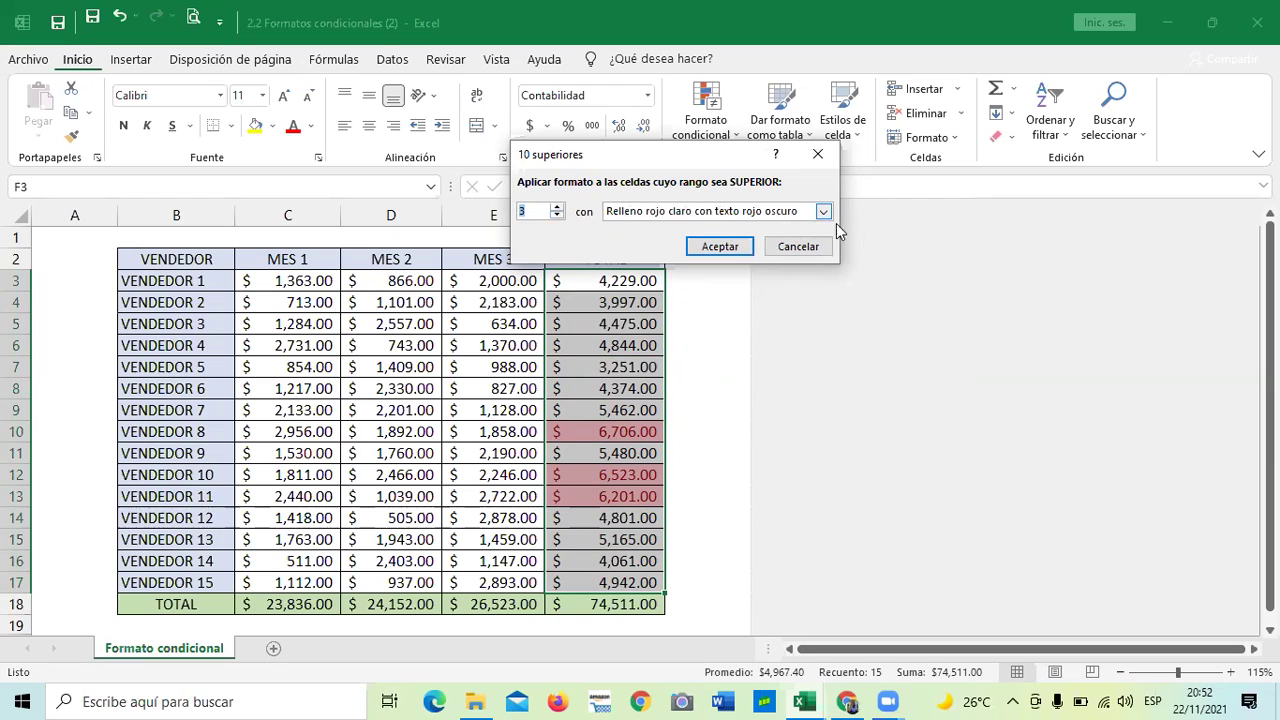
click(823, 213)
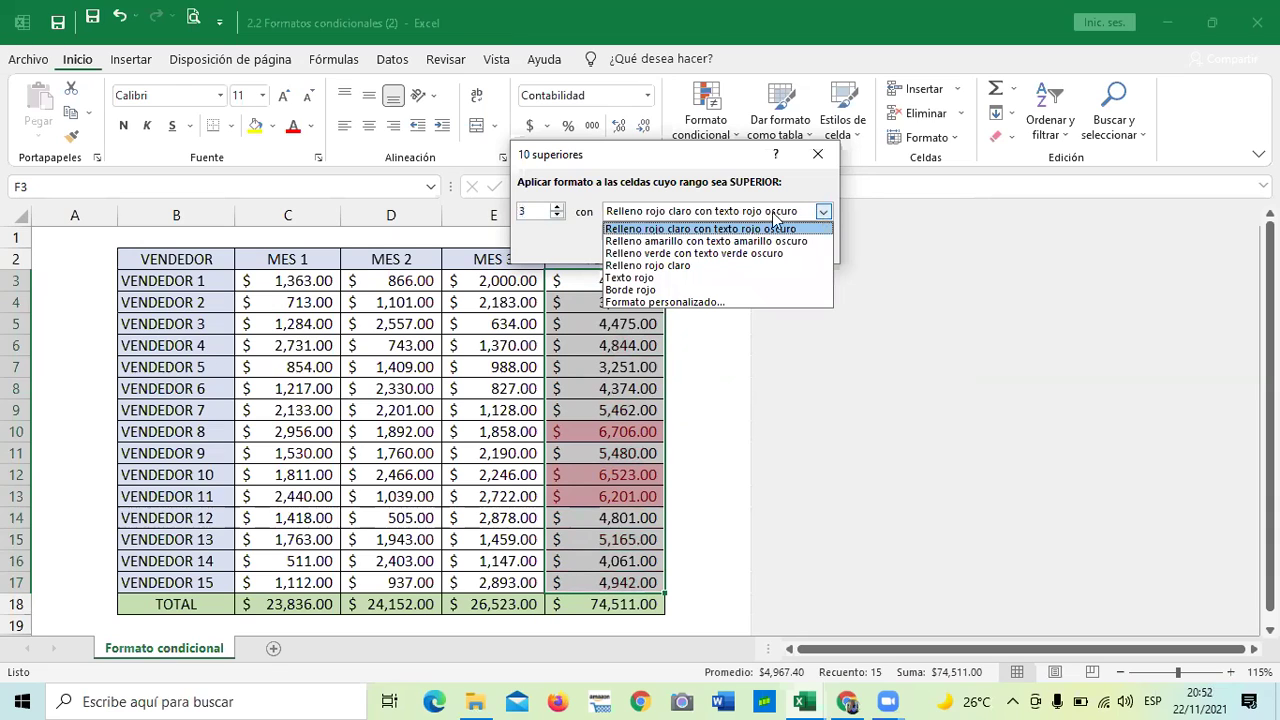
click(690, 255)
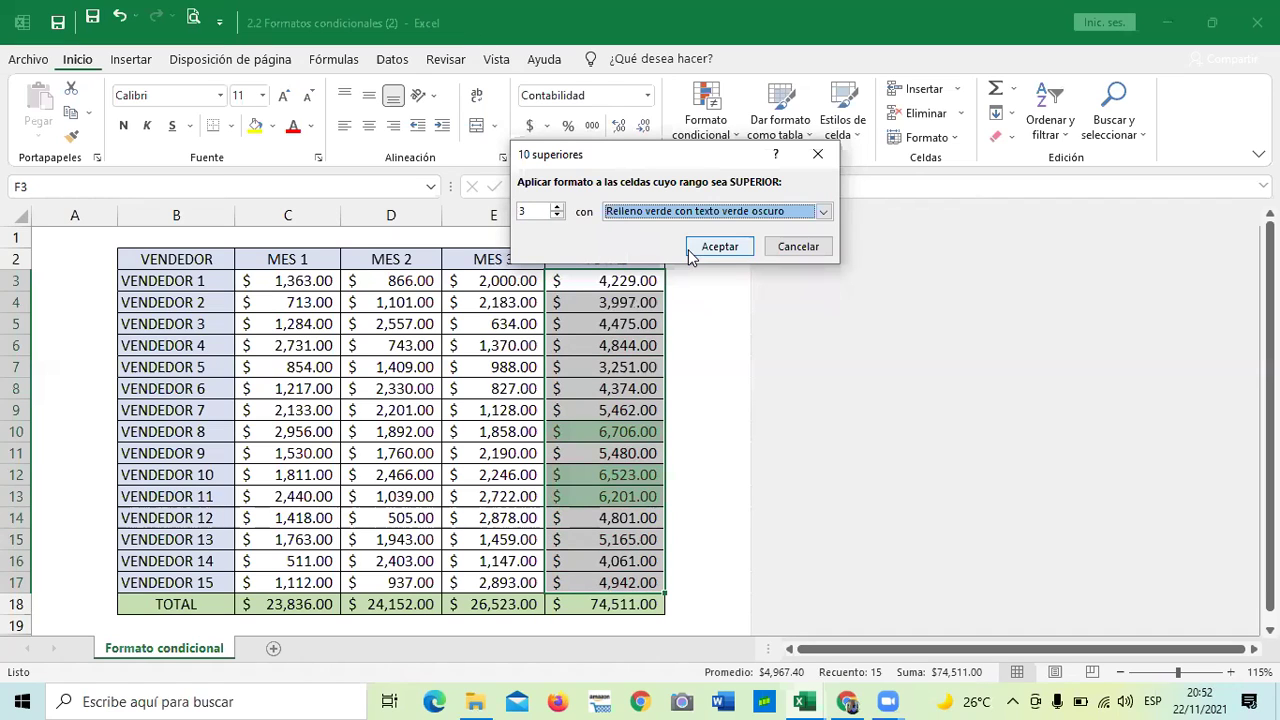
click(722, 247)
click(735, 277)
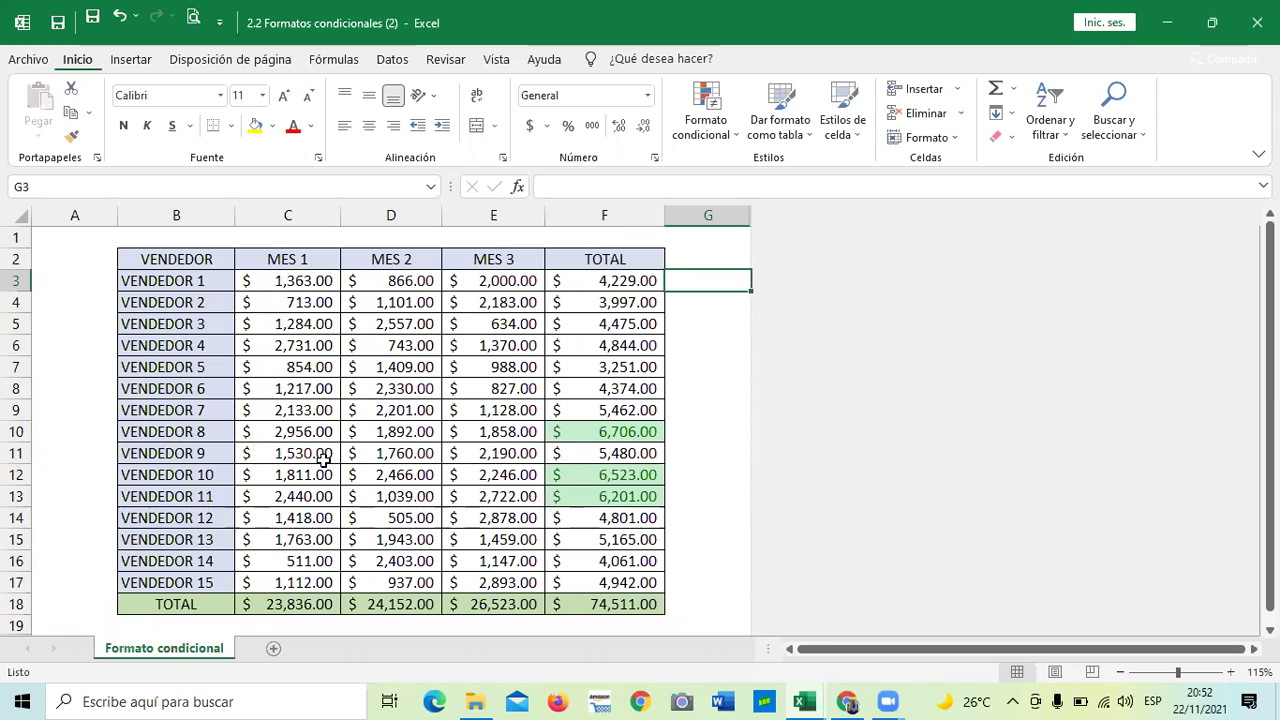
Start a "10 inferiores" conditional formatting rule for the vendor totals in F3:F17.
click(714, 365)
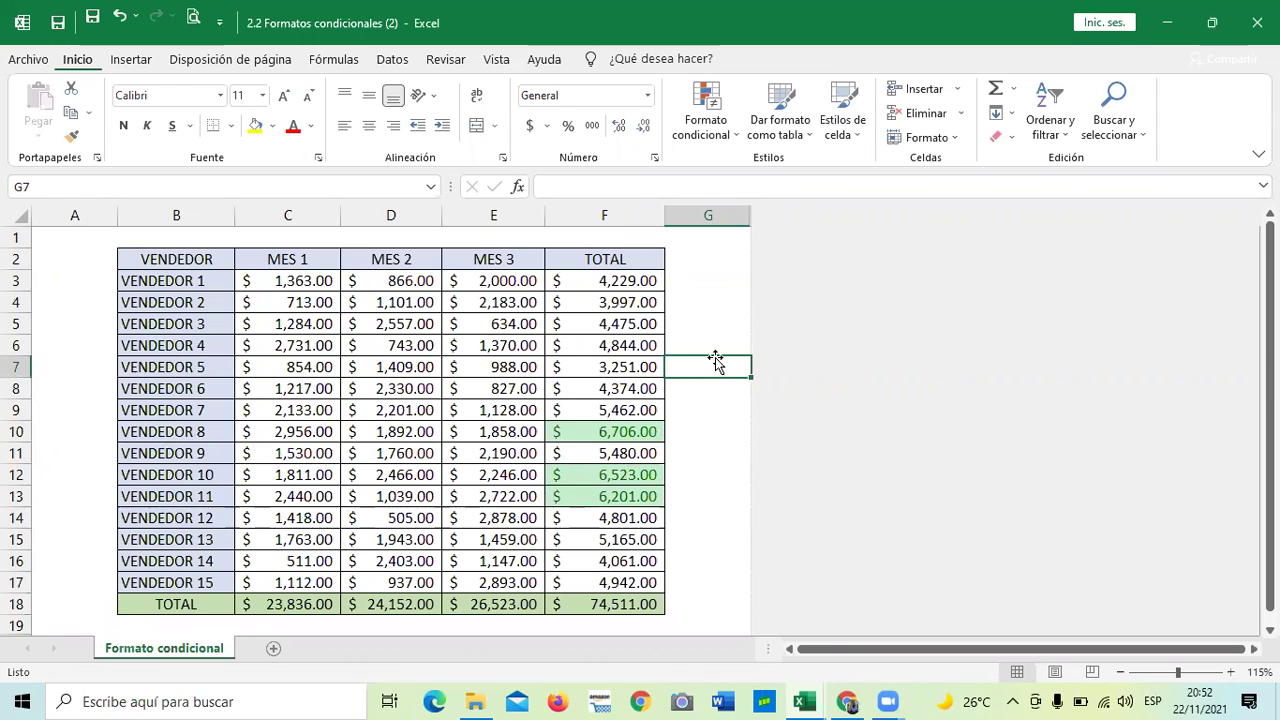
click(690, 305)
drag(634, 279, 611, 583)
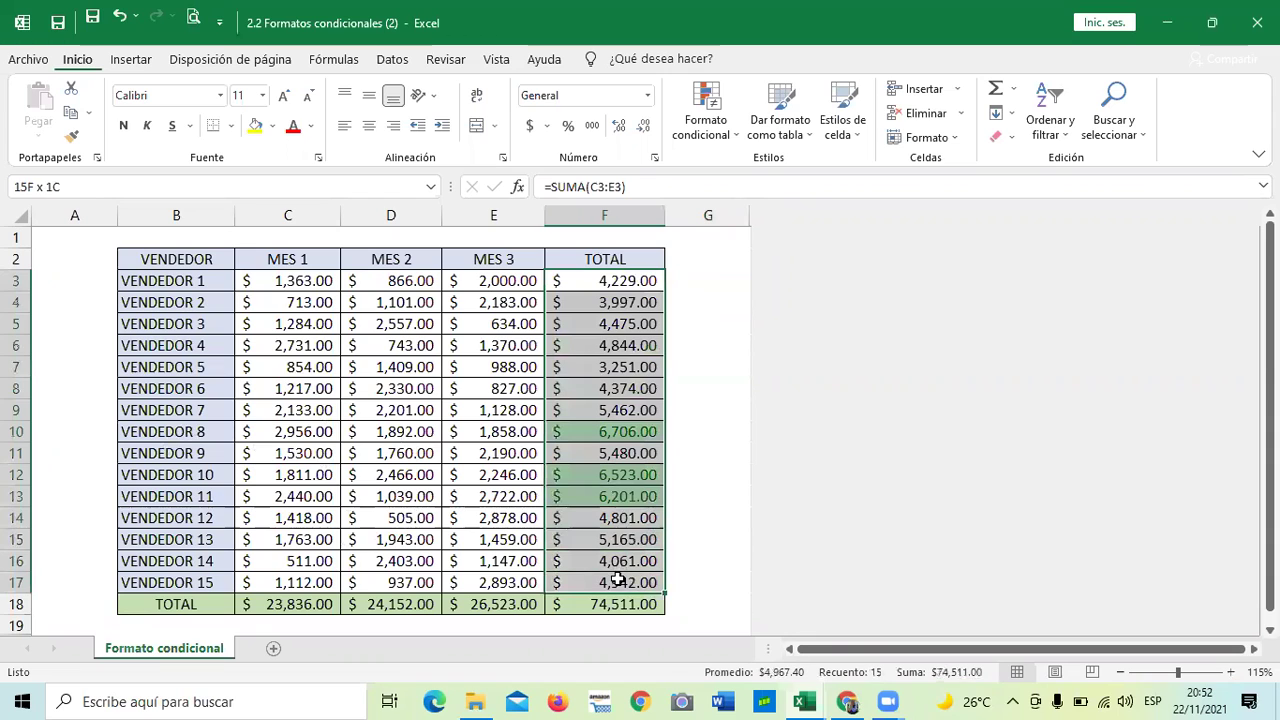
click(726, 136)
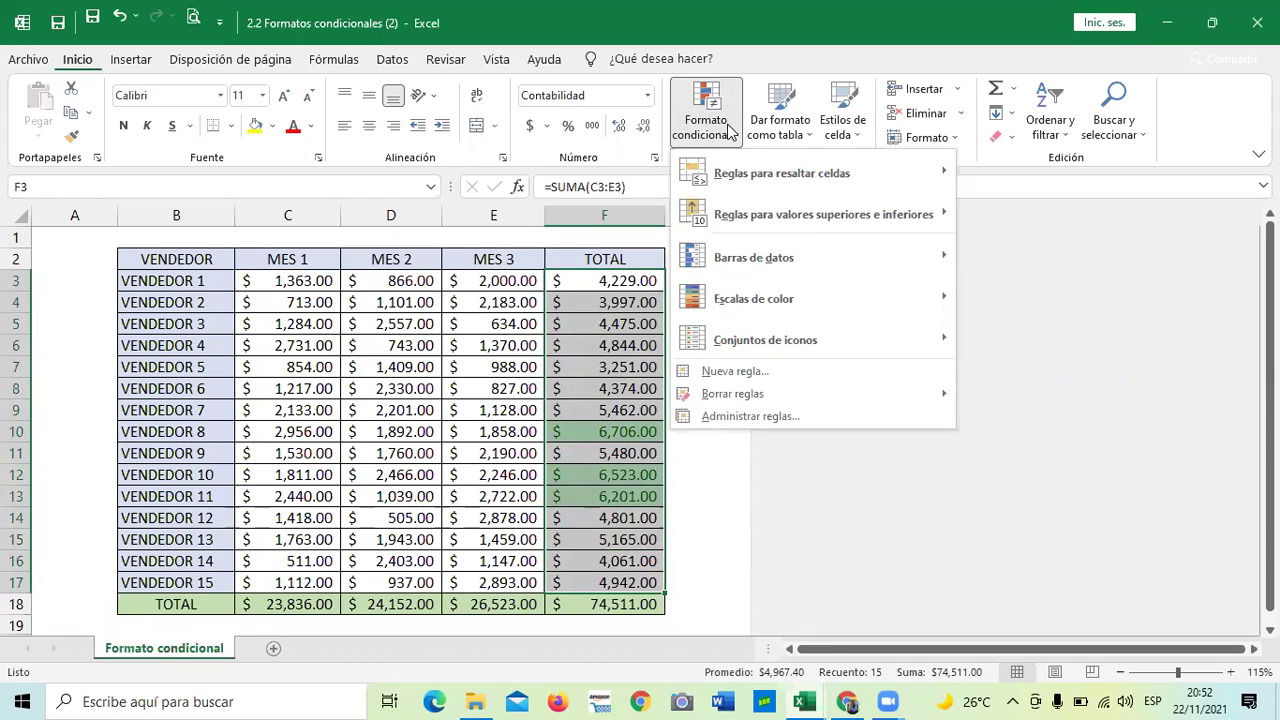
mouse_move(804, 216)
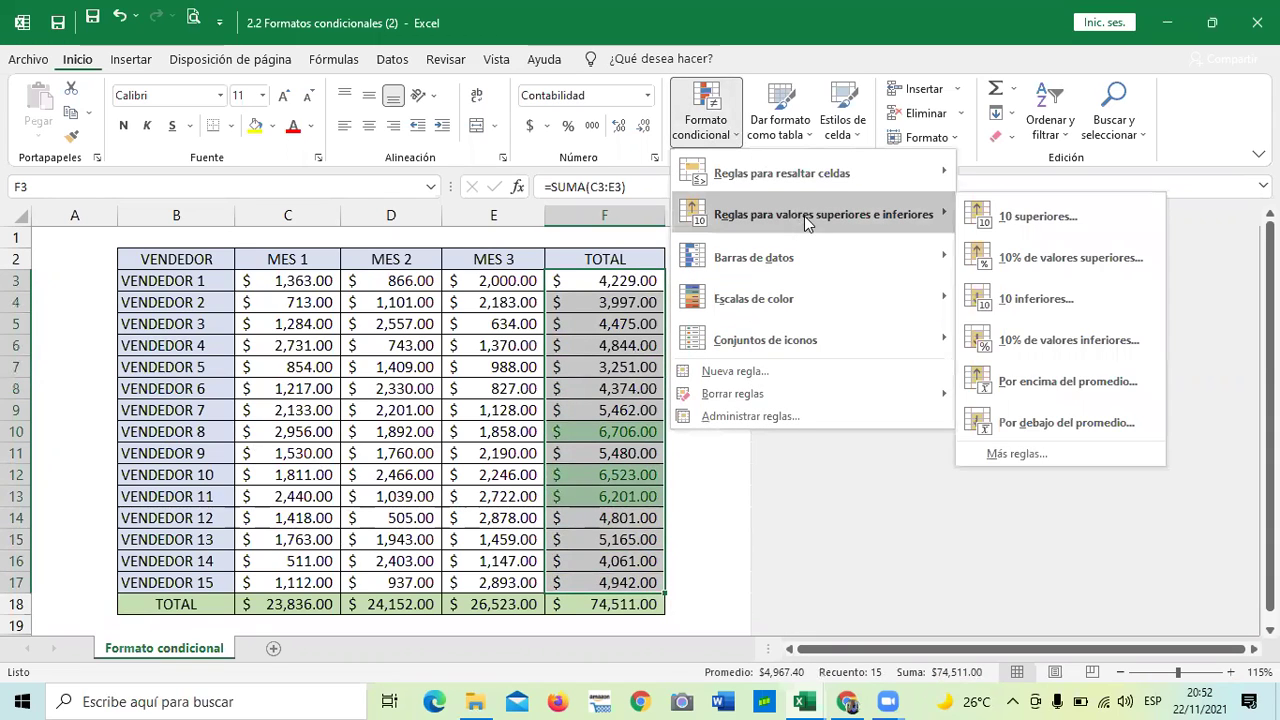
click(1003, 301)
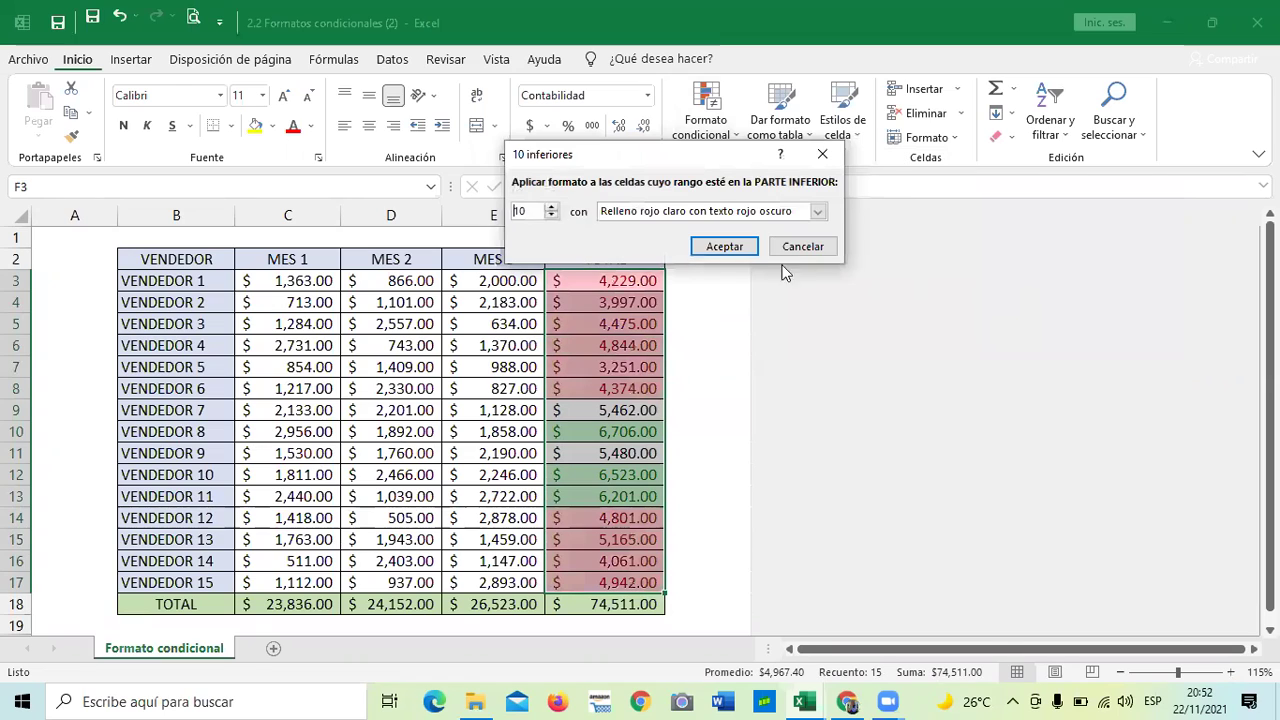
Set the bottom-values rule to 3 cells with the format Relleno rojo claro con texto rojo oscuro, and apply it.
click(551, 215)
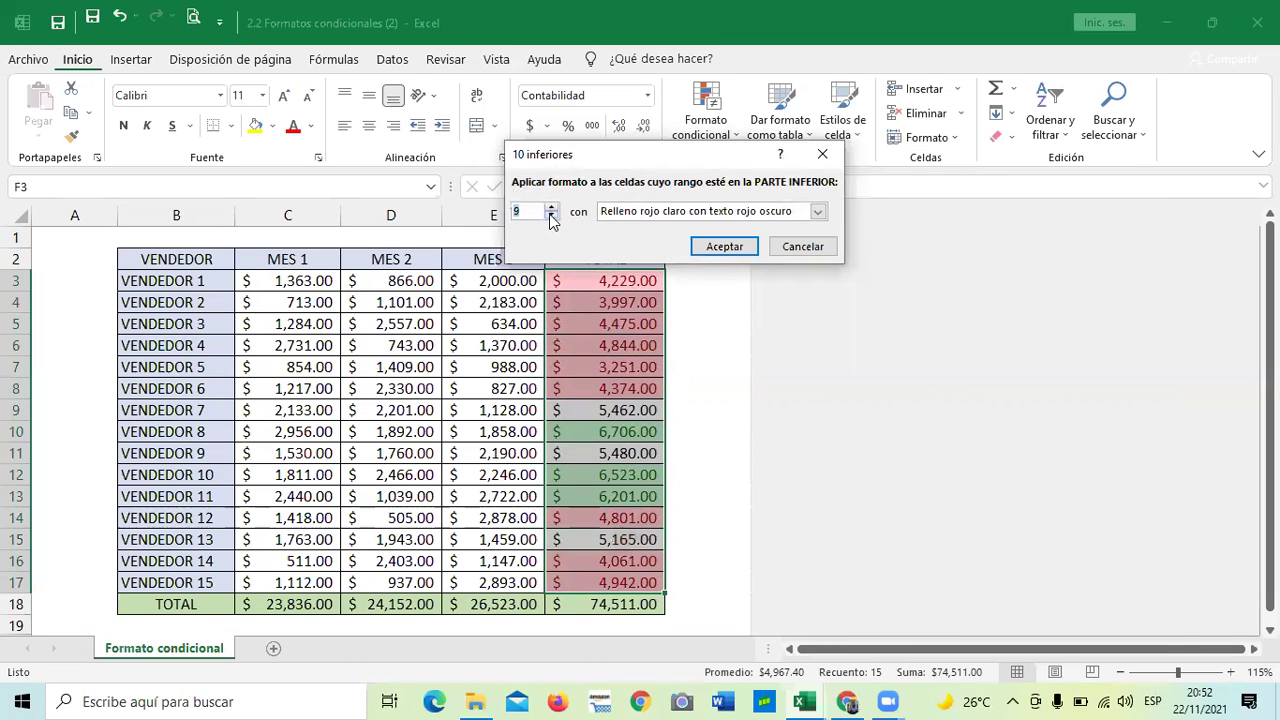
click(551, 215)
click(551, 215)
click(551, 215)
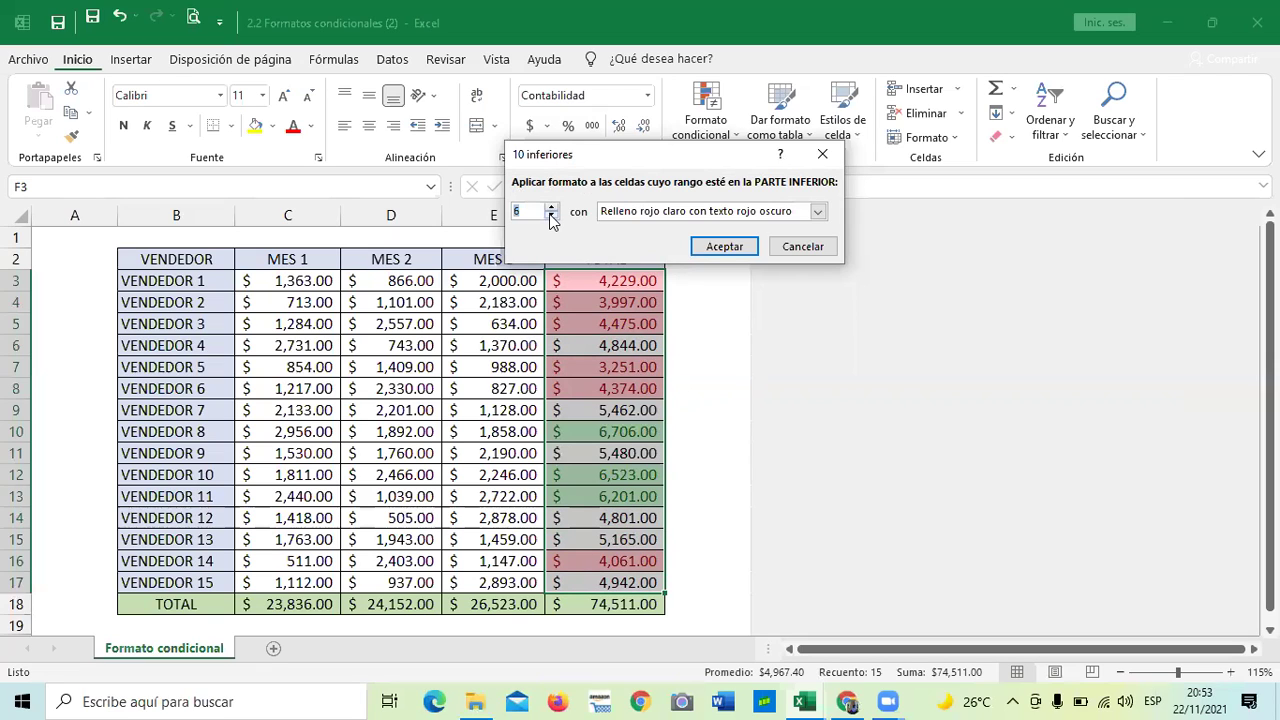
click(551, 215)
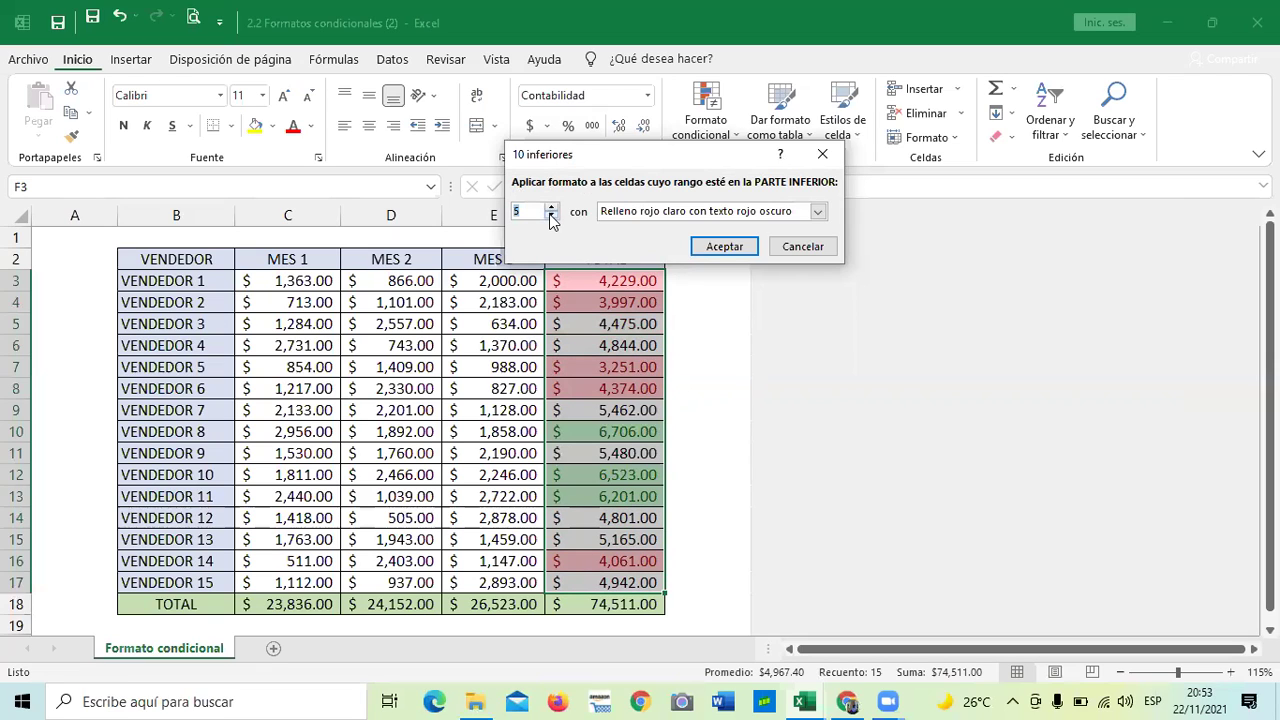
click(551, 215)
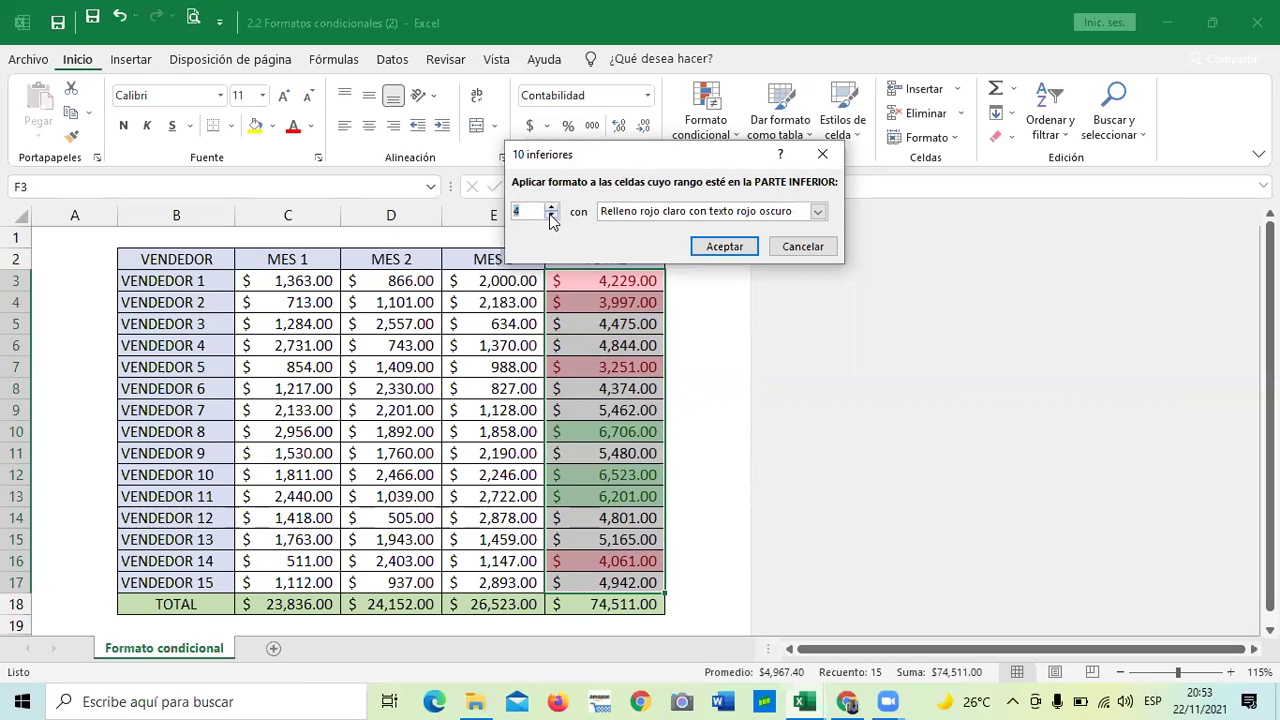
click(551, 215)
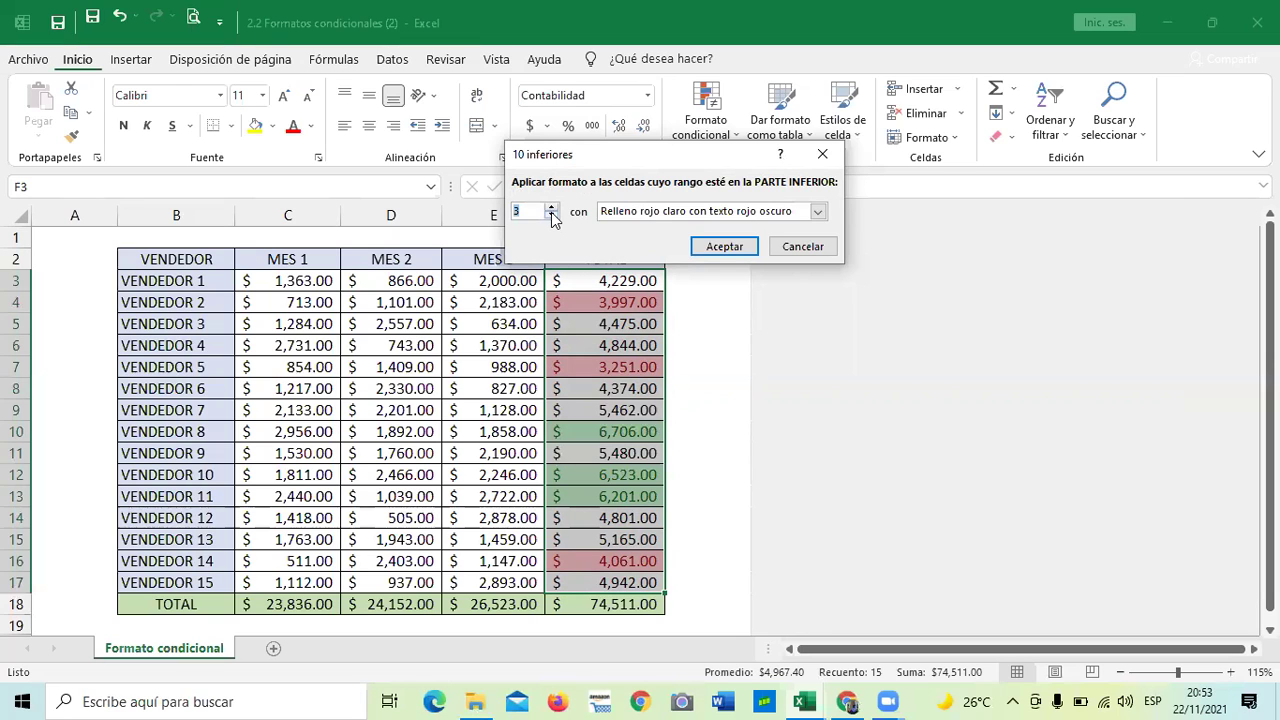
click(734, 246)
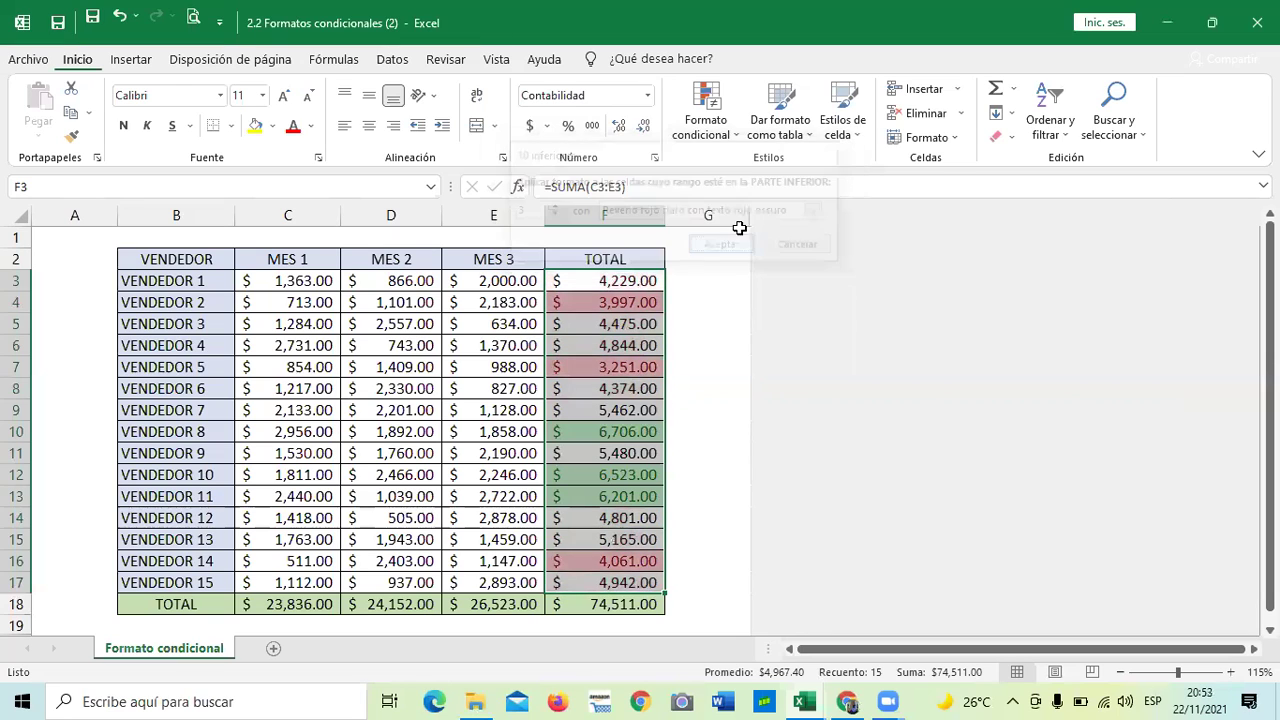
click(711, 306)
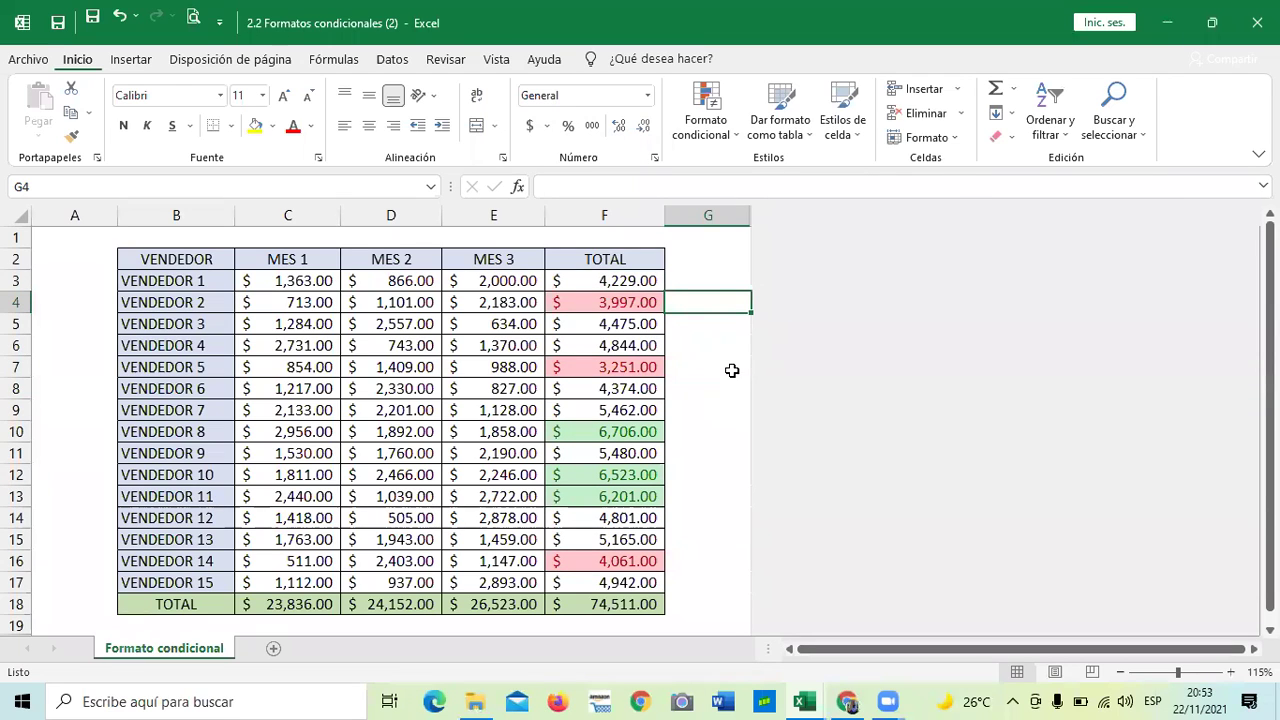
click(712, 426)
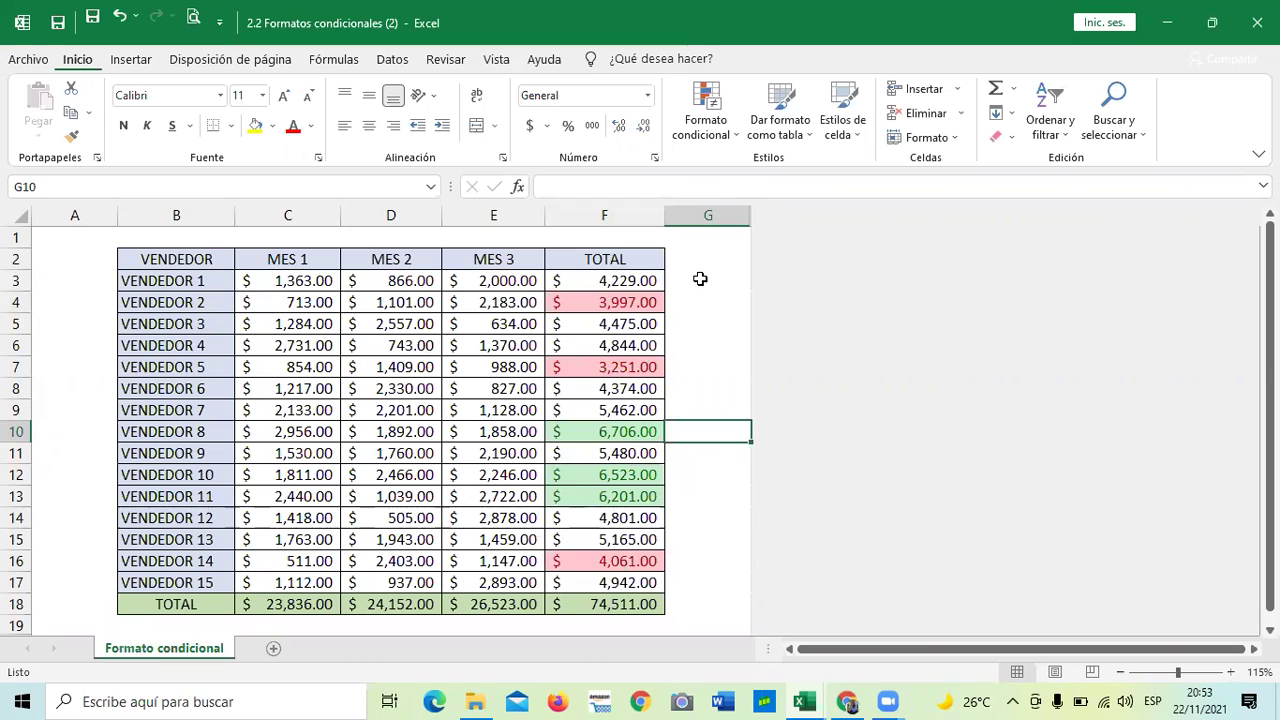
Clear the top-value and bottom-value conditional formatting rules from the vendor totals in F3:F17.
drag(583, 280, 590, 582)
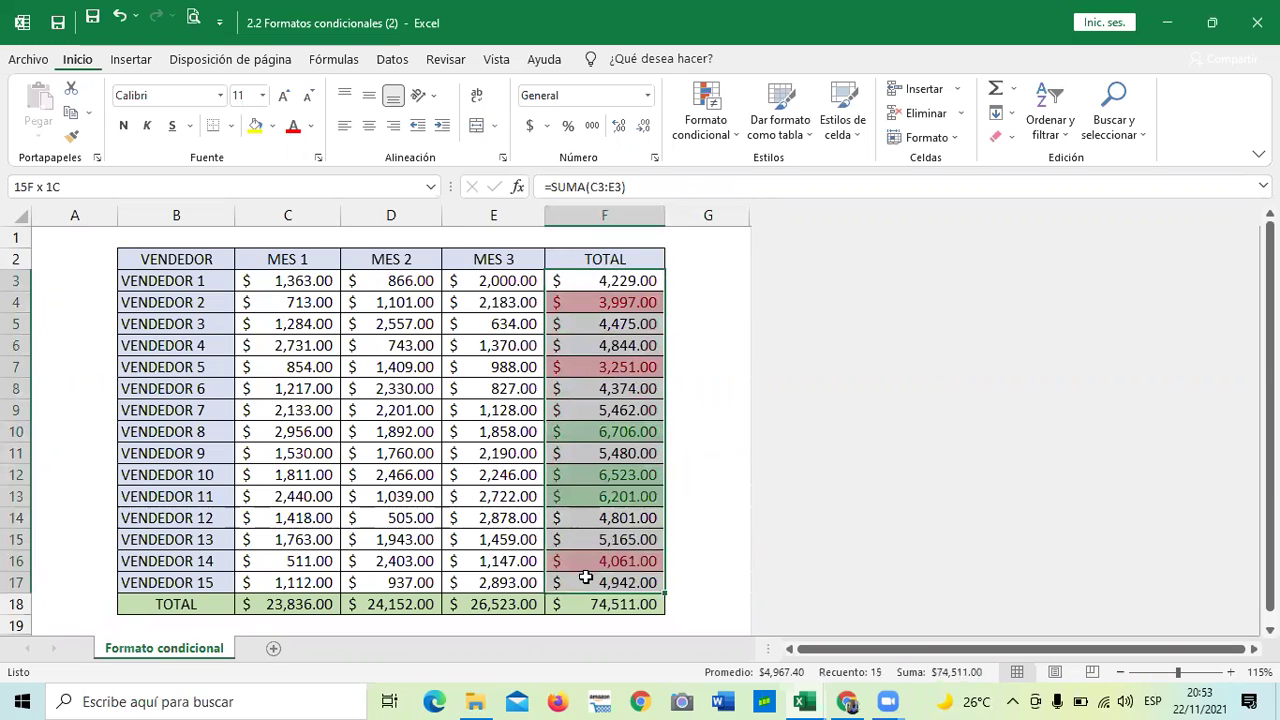
click(738, 143)
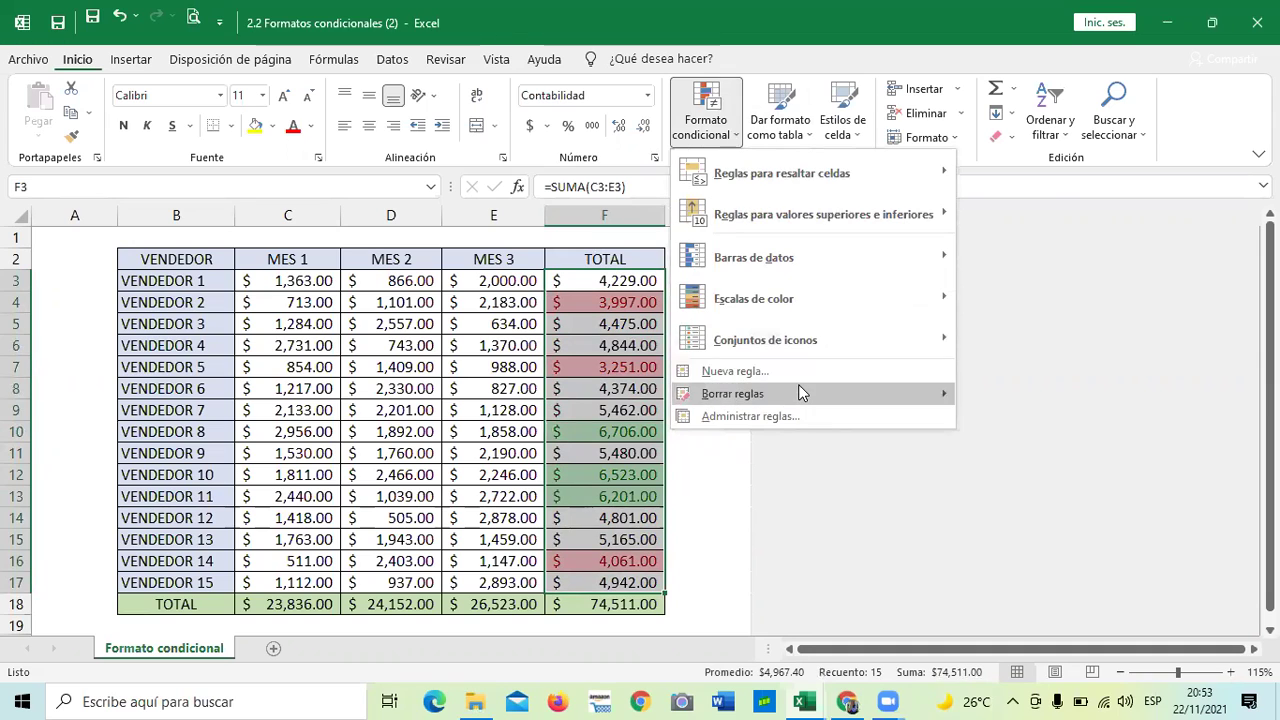
mouse_move(798, 392)
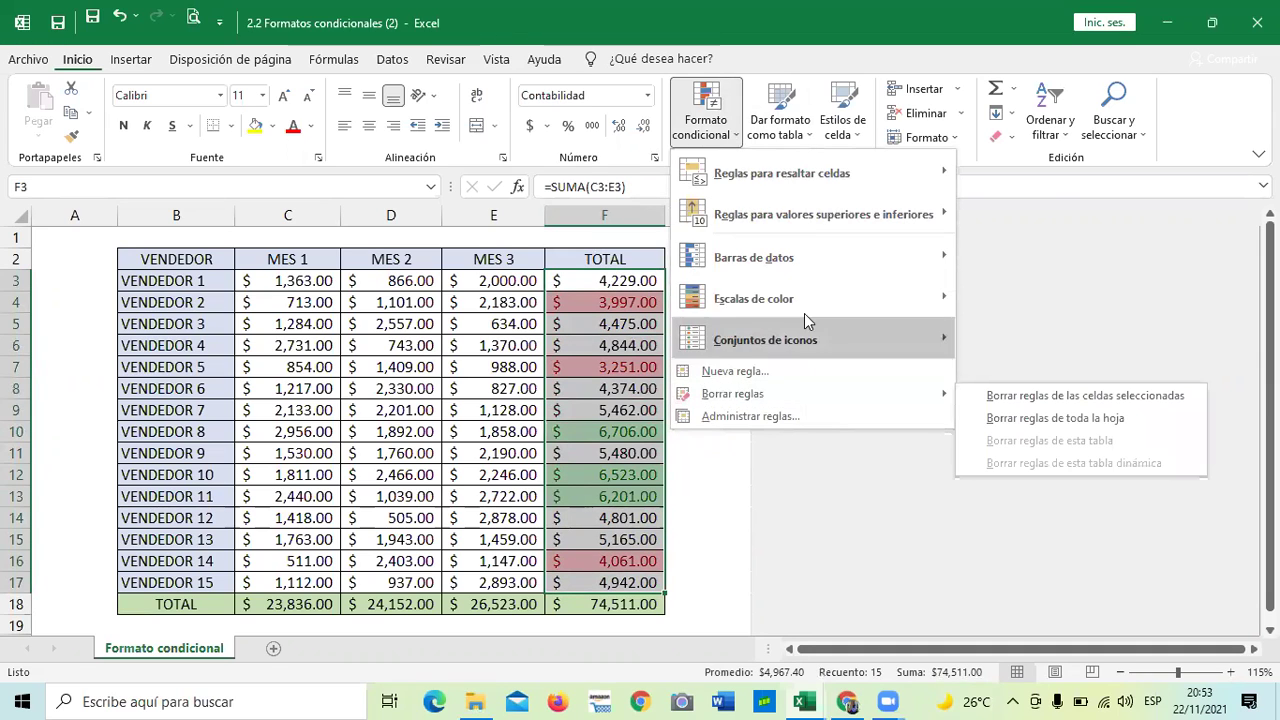
click(993, 396)
click(702, 279)
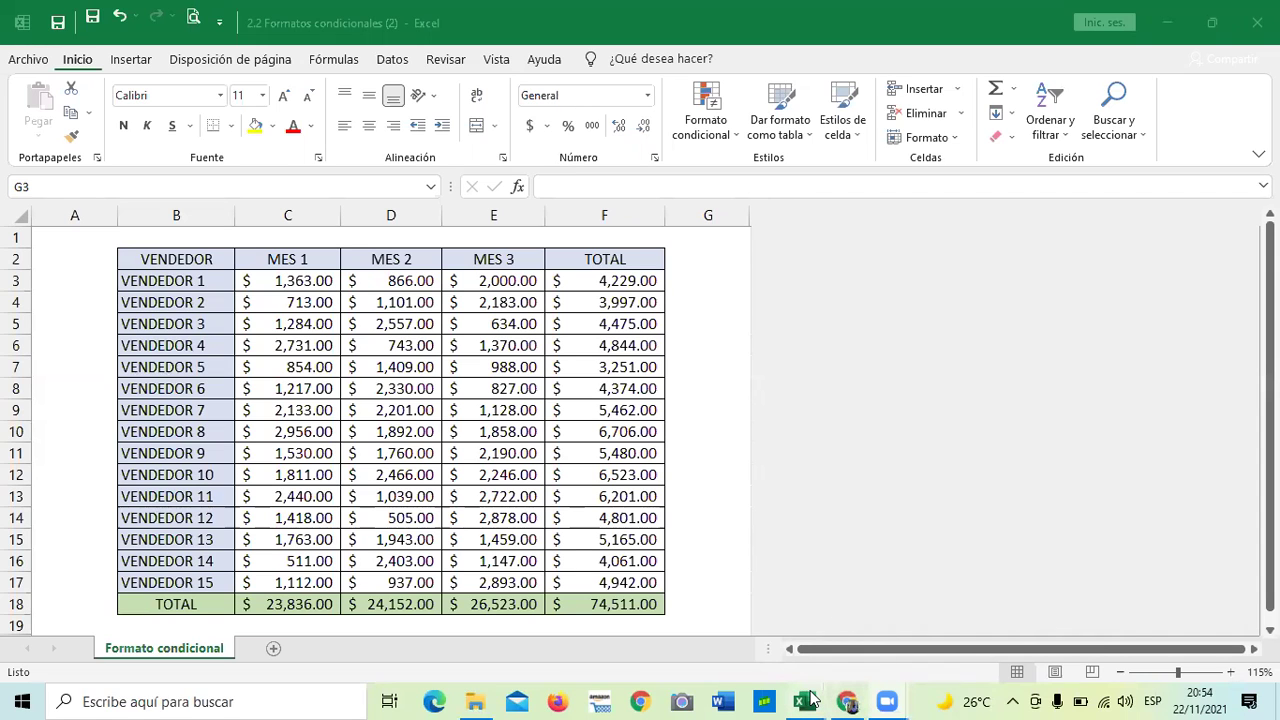
Switch to the Intermedio workbook and open its blank Hoja1 sheet.
mouse_move(810, 700)
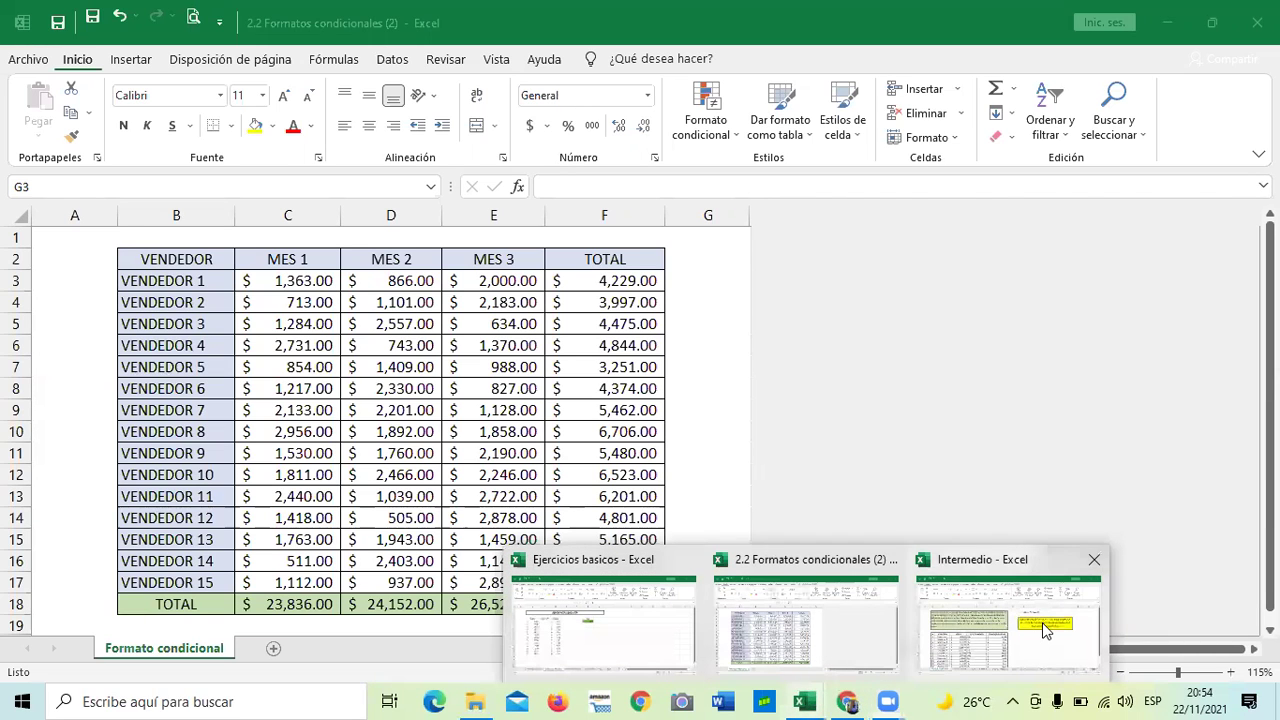
click(1043, 625)
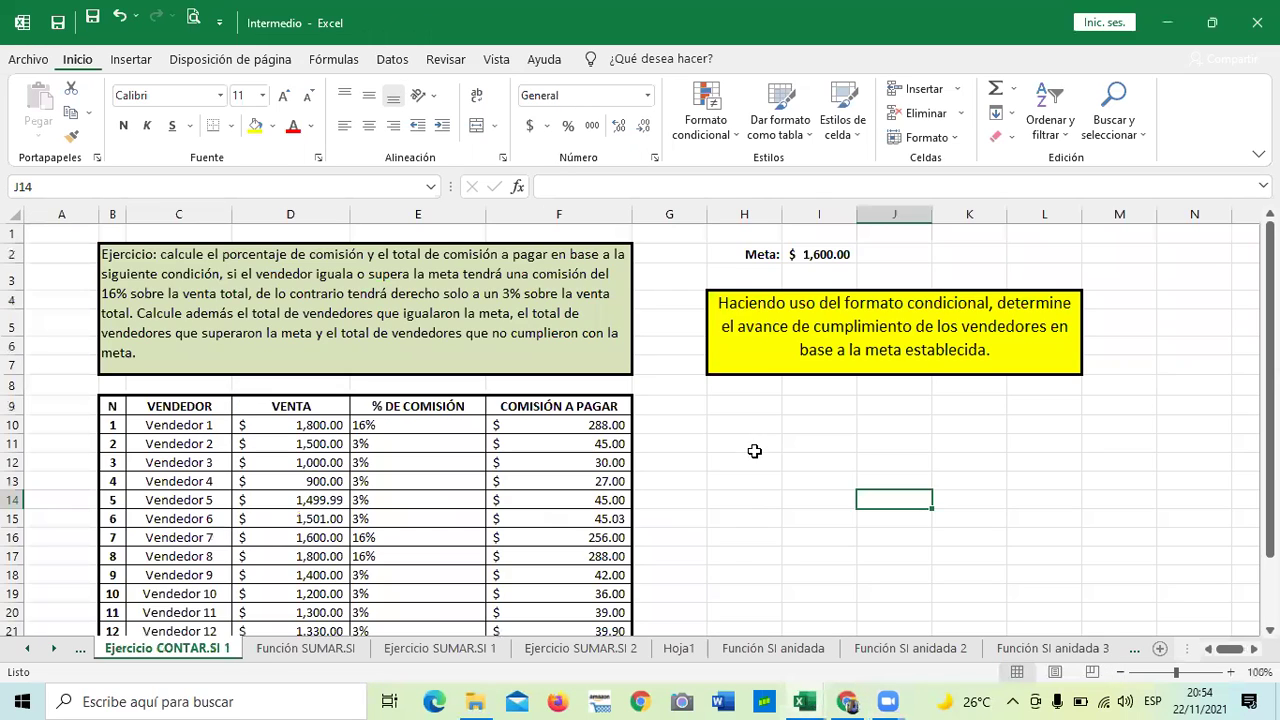
click(678, 648)
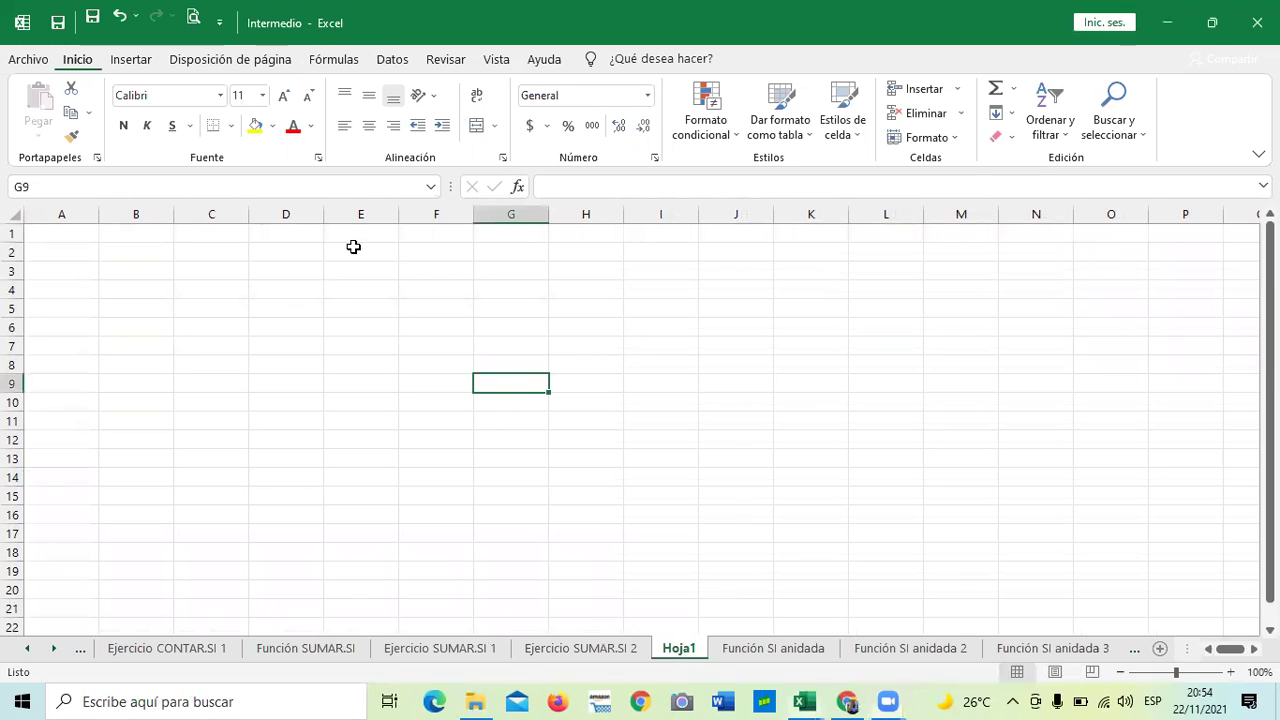
drag(355, 235, 360, 527)
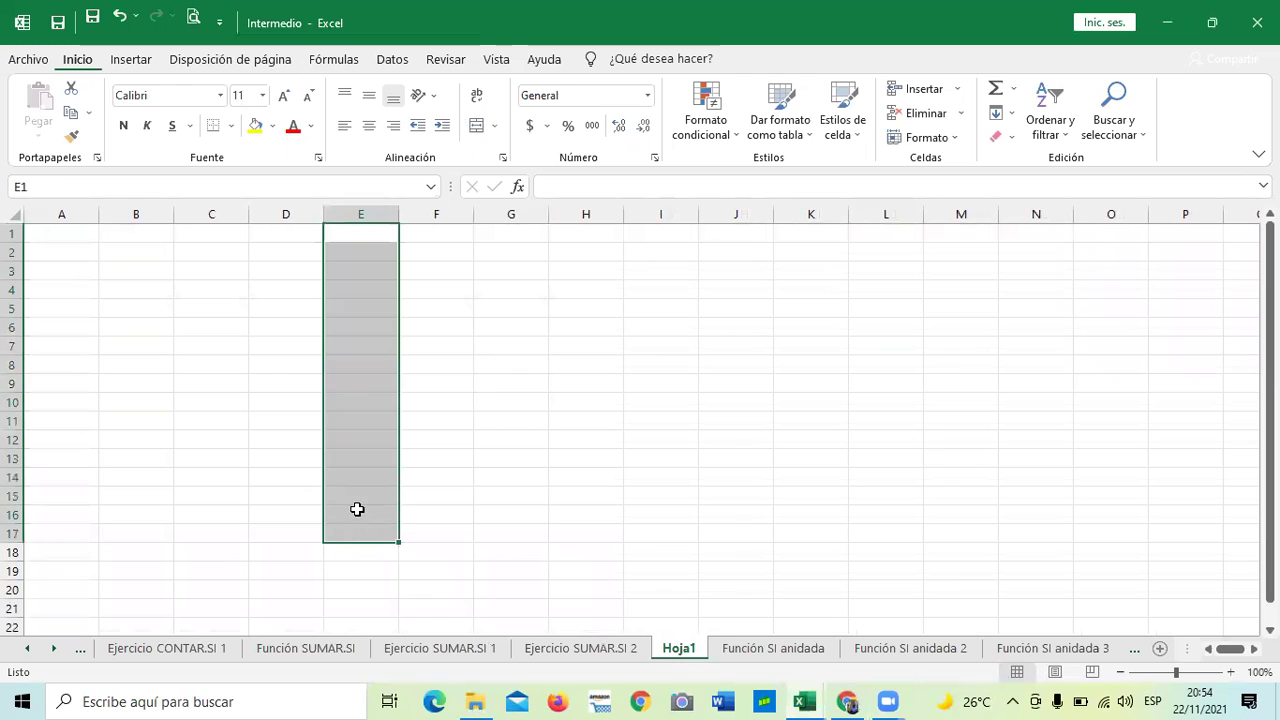
click(451, 500)
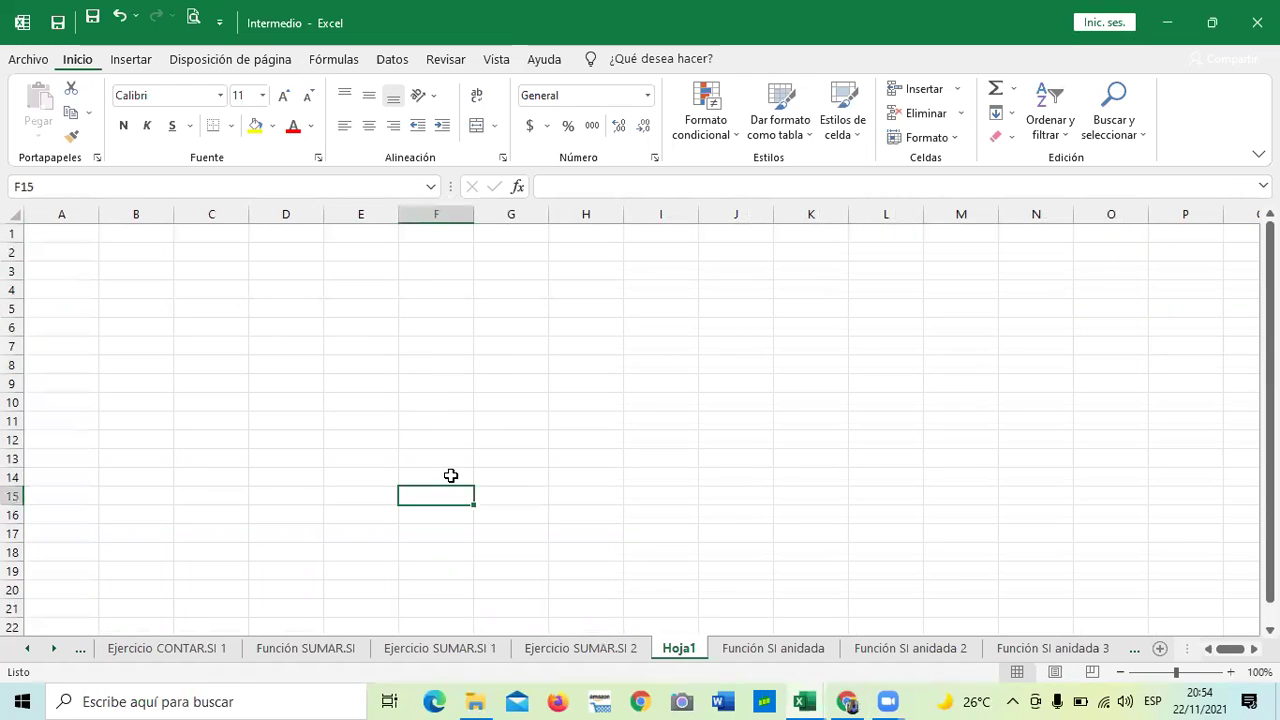
Apply an "Es igual a" highlight rule to E1:E19 for the value 1 with the format Relleno verde con texto verde oscuro.
drag(357, 232, 363, 561)
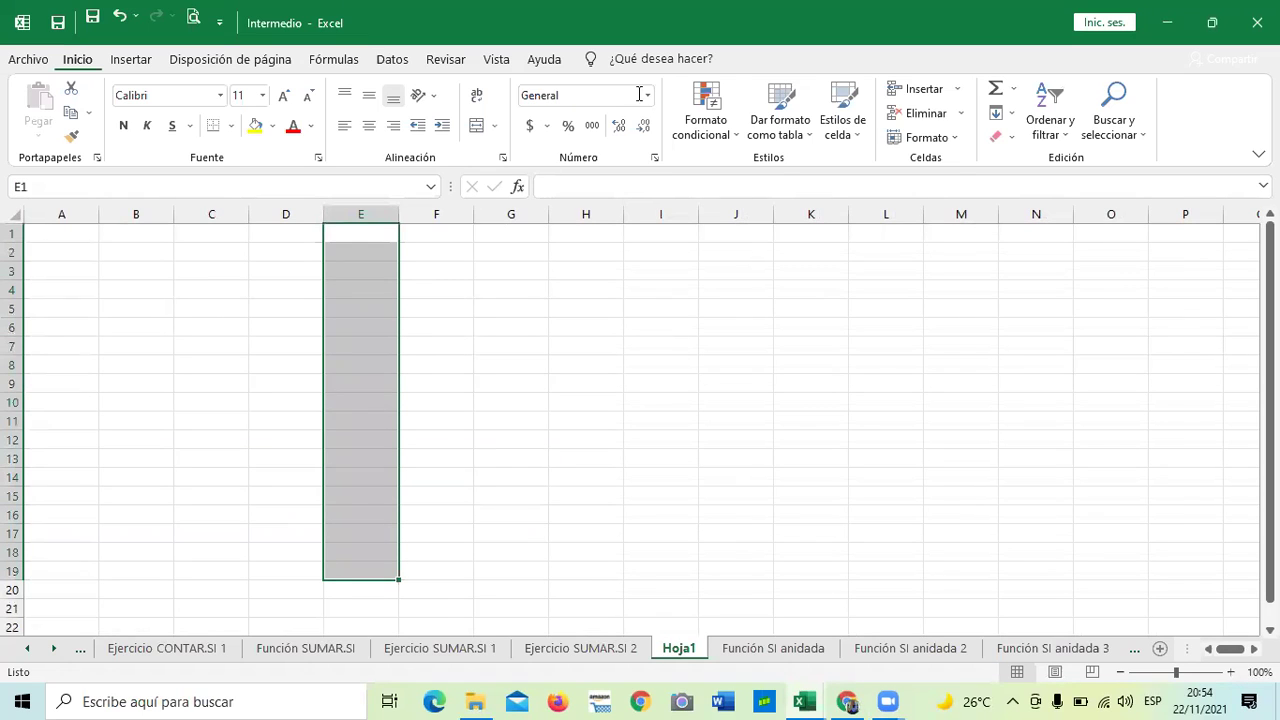
click(727, 136)
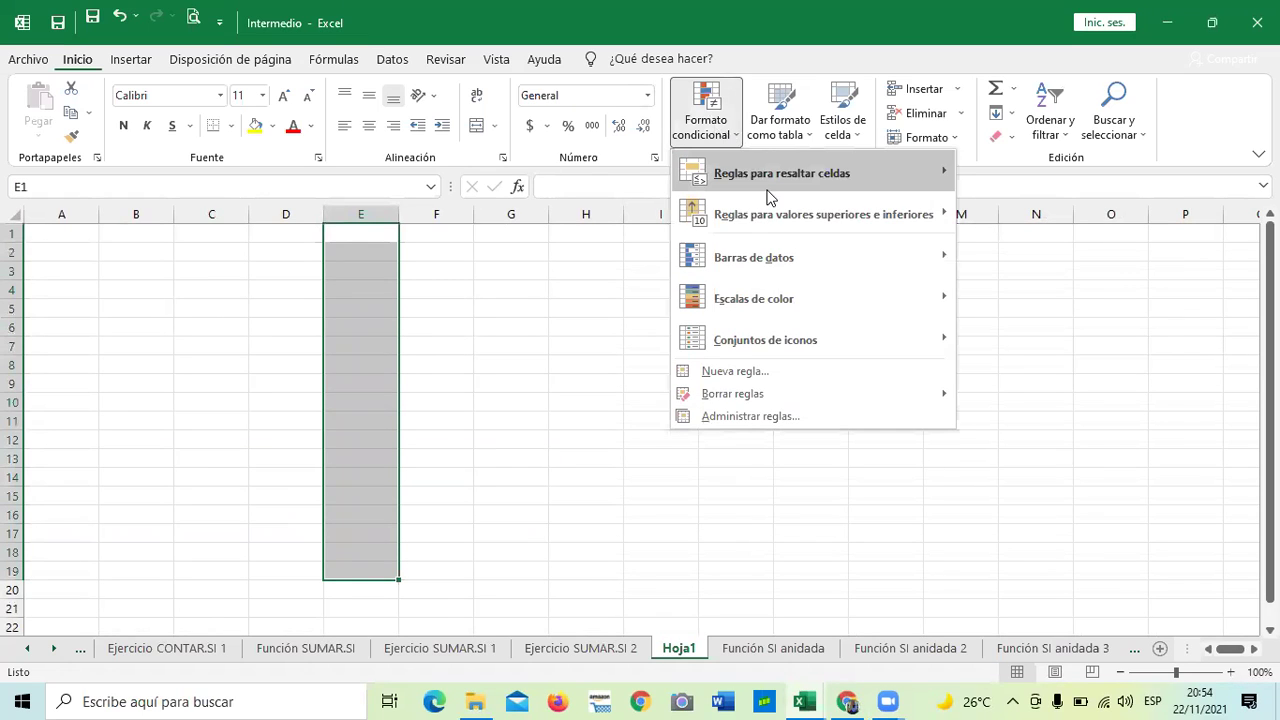
mouse_move(768, 190)
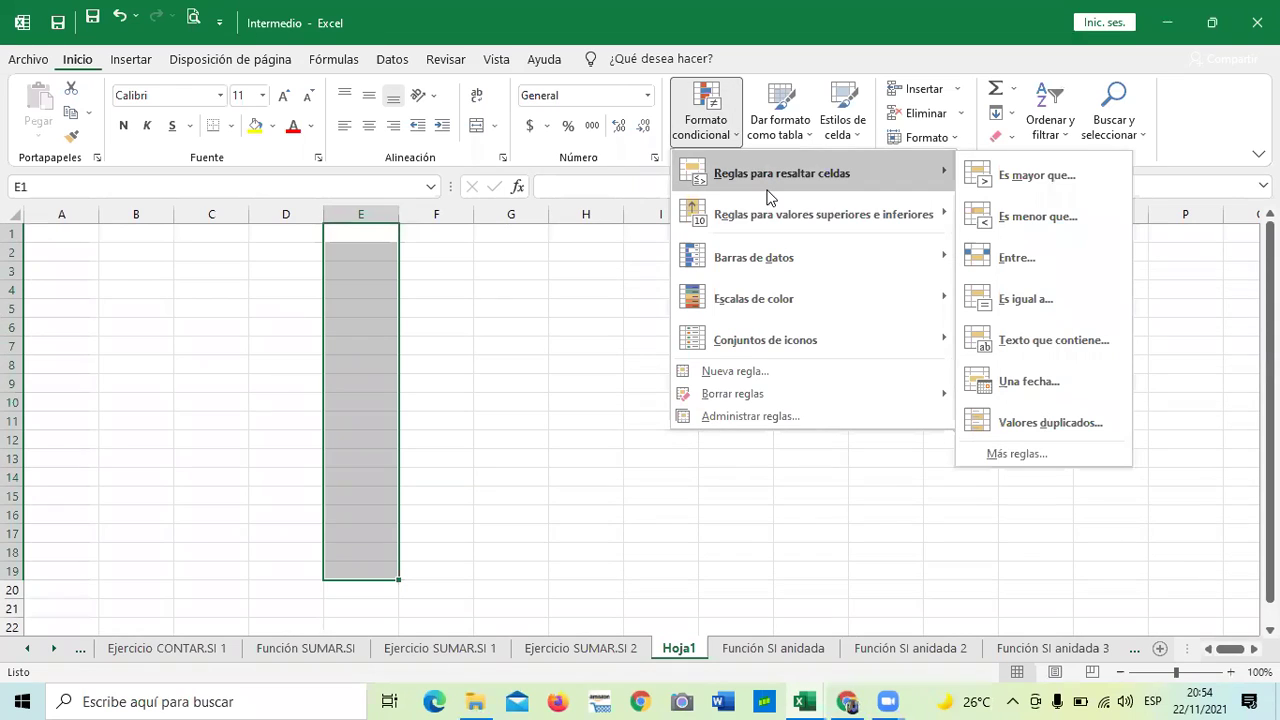
mouse_move(783, 224)
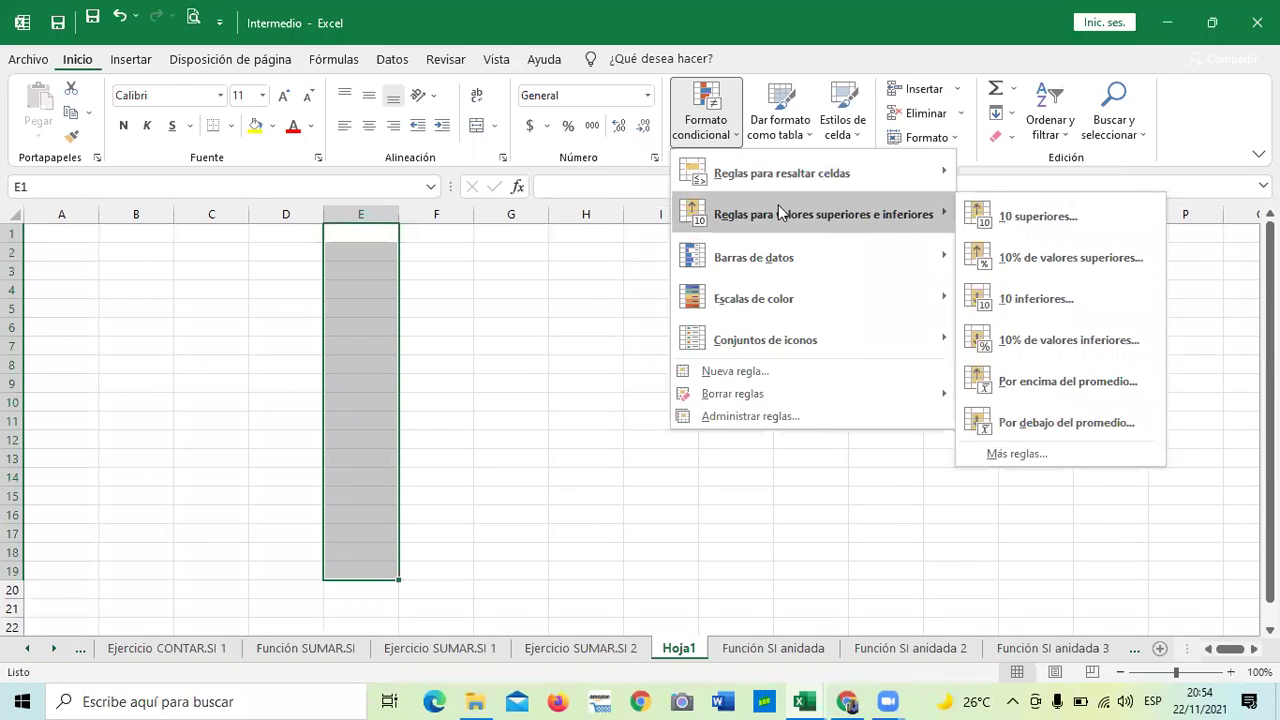
mouse_move(770, 168)
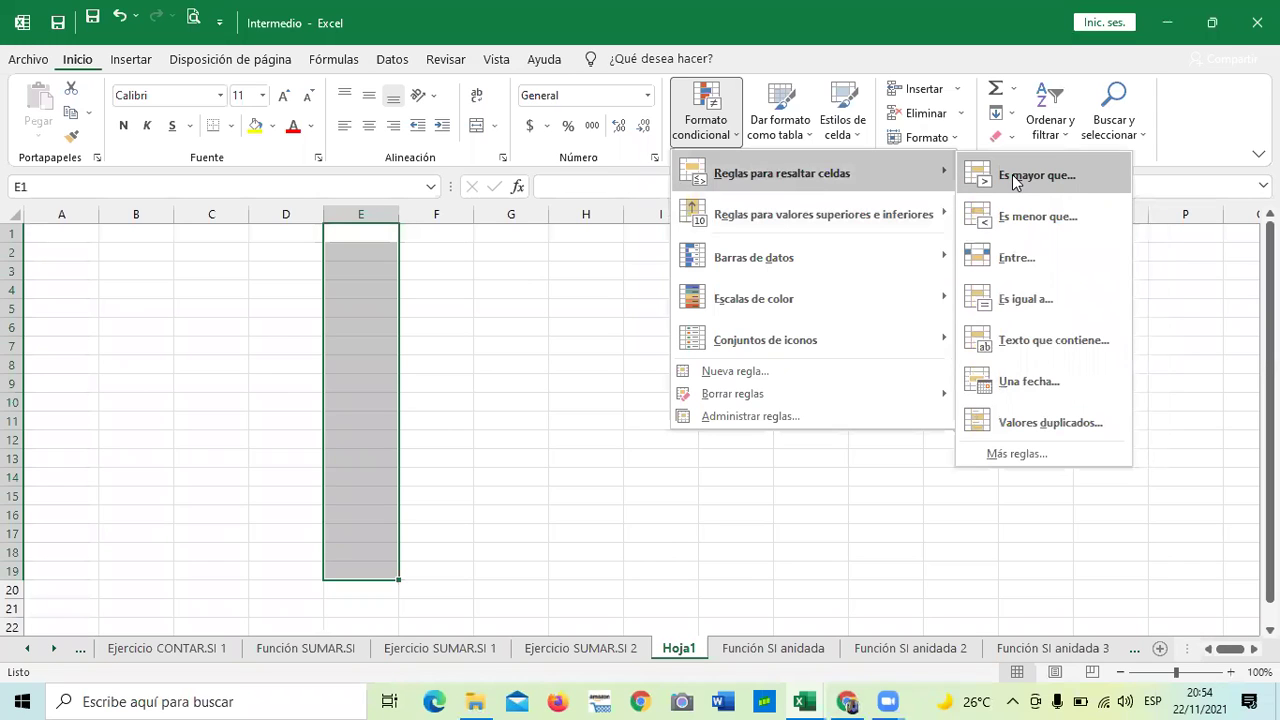
click(995, 303)
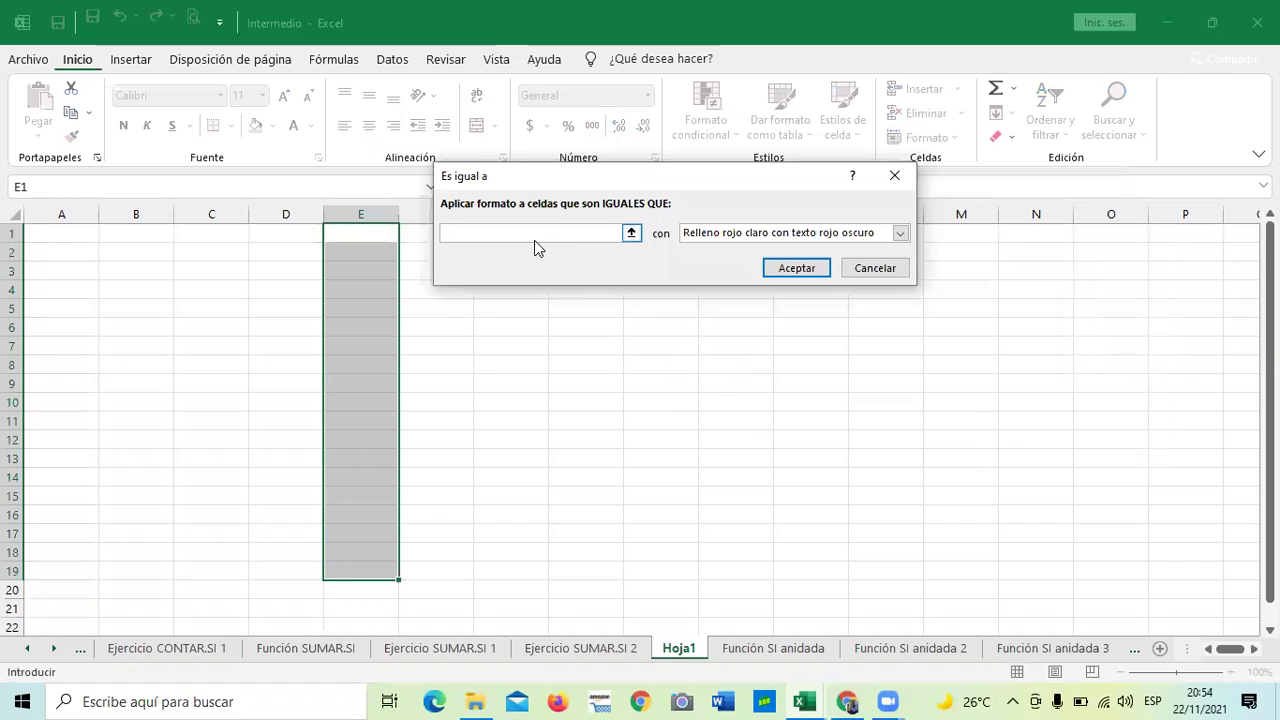
text(1)
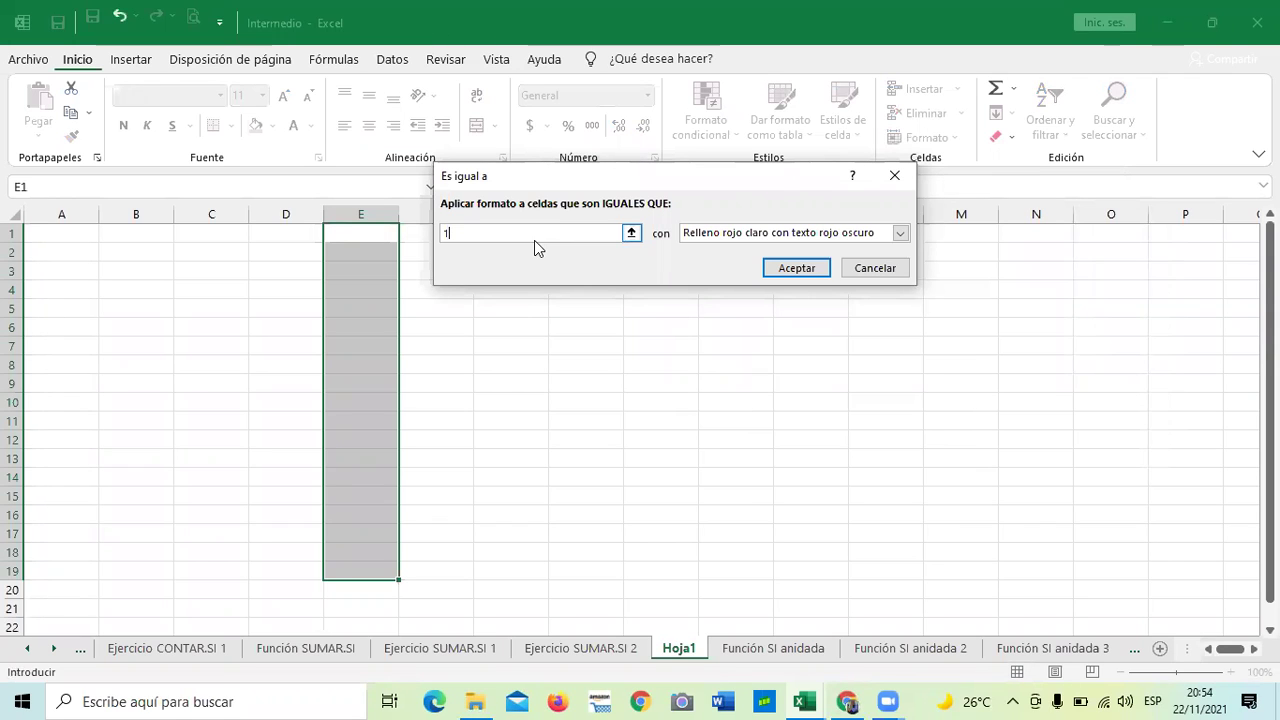
click(901, 234)
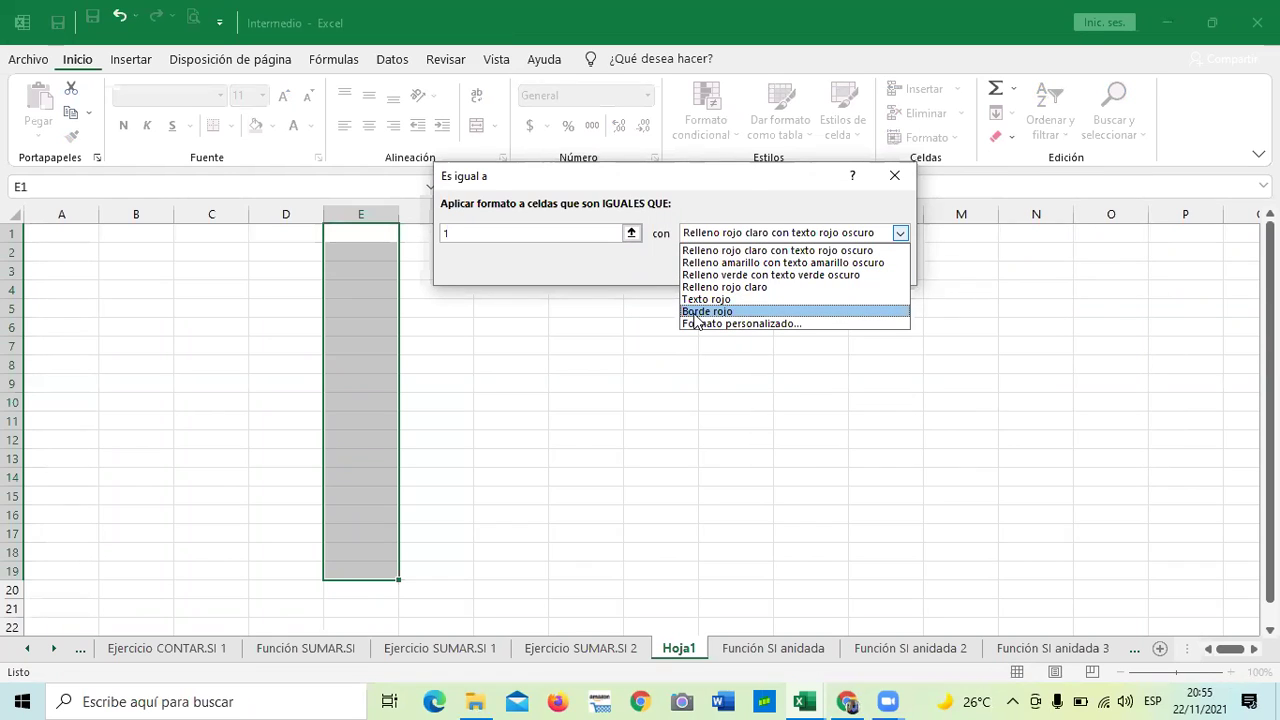
click(692, 276)
click(786, 266)
click(754, 400)
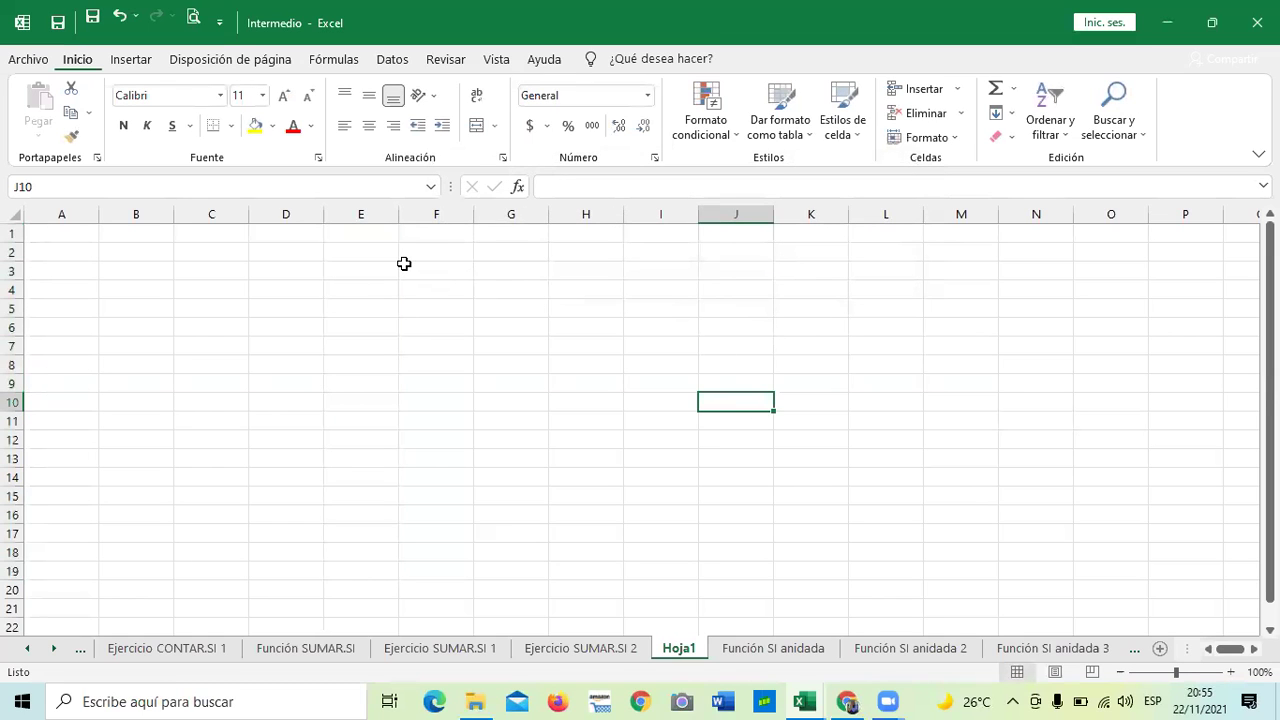
Test the rule by entering 1 in cells E1, E2 and E3, and 2 in E4.
click(374, 233)
text(1)
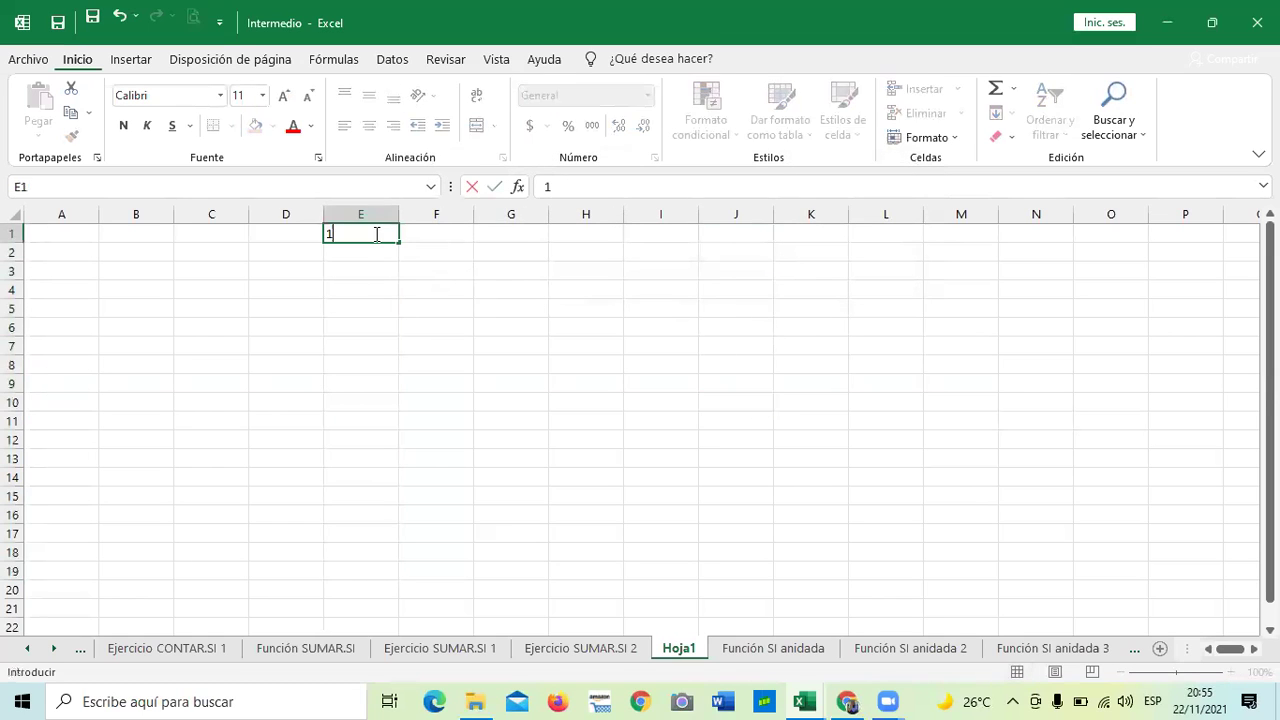
key(Return)
text(1)
key(Return)
text(1)
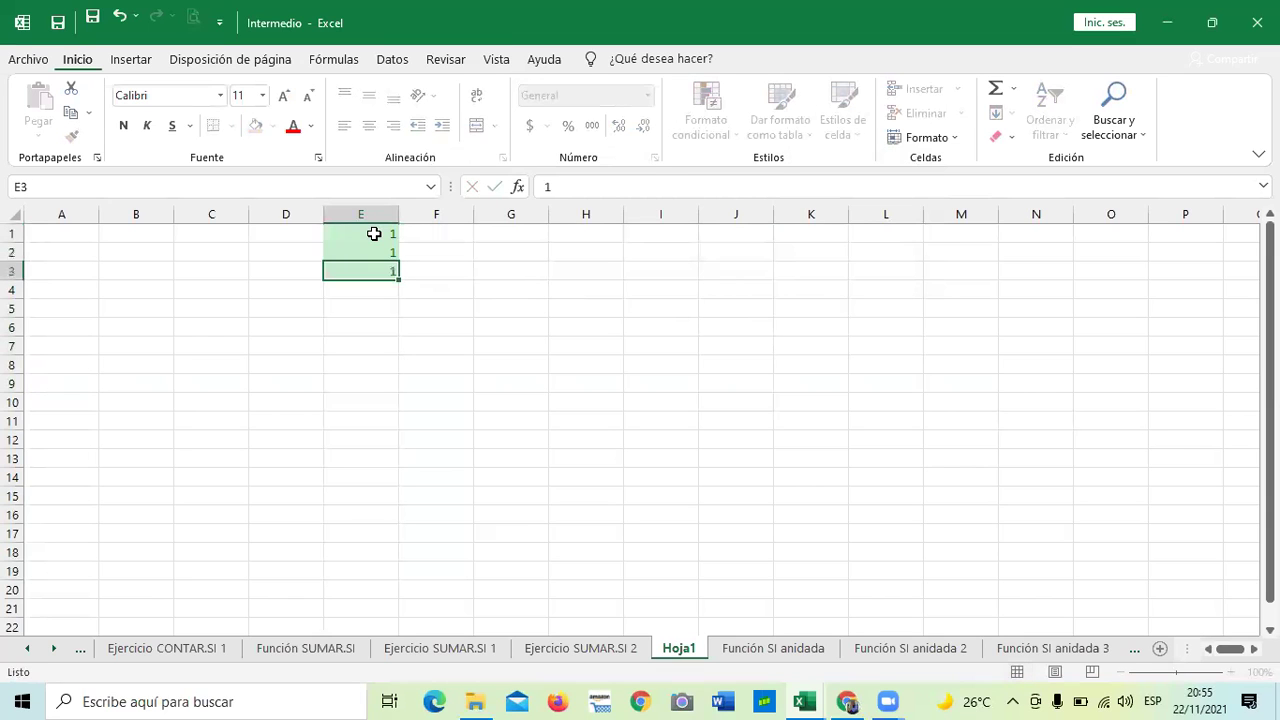
key(Return)
text(2)
key(Return)
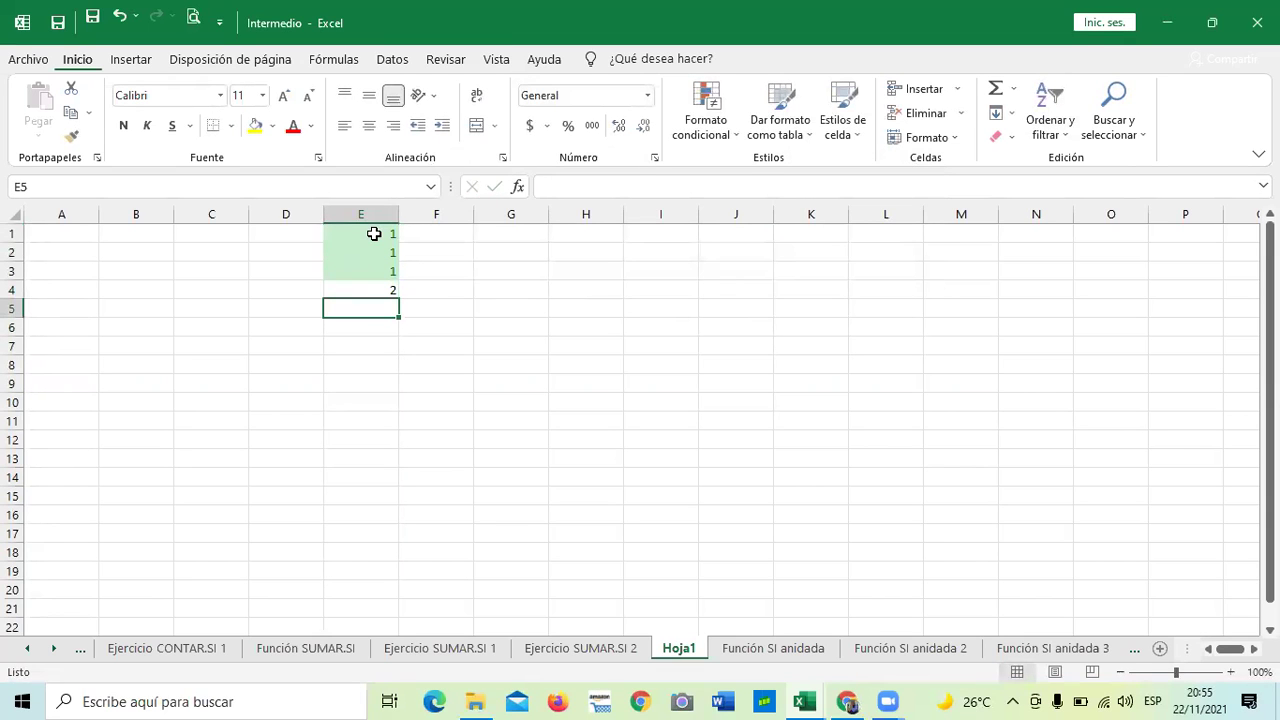
Delete the value in cell E4, leaving the cell empty.
click(374, 289)
key(BackSpace)
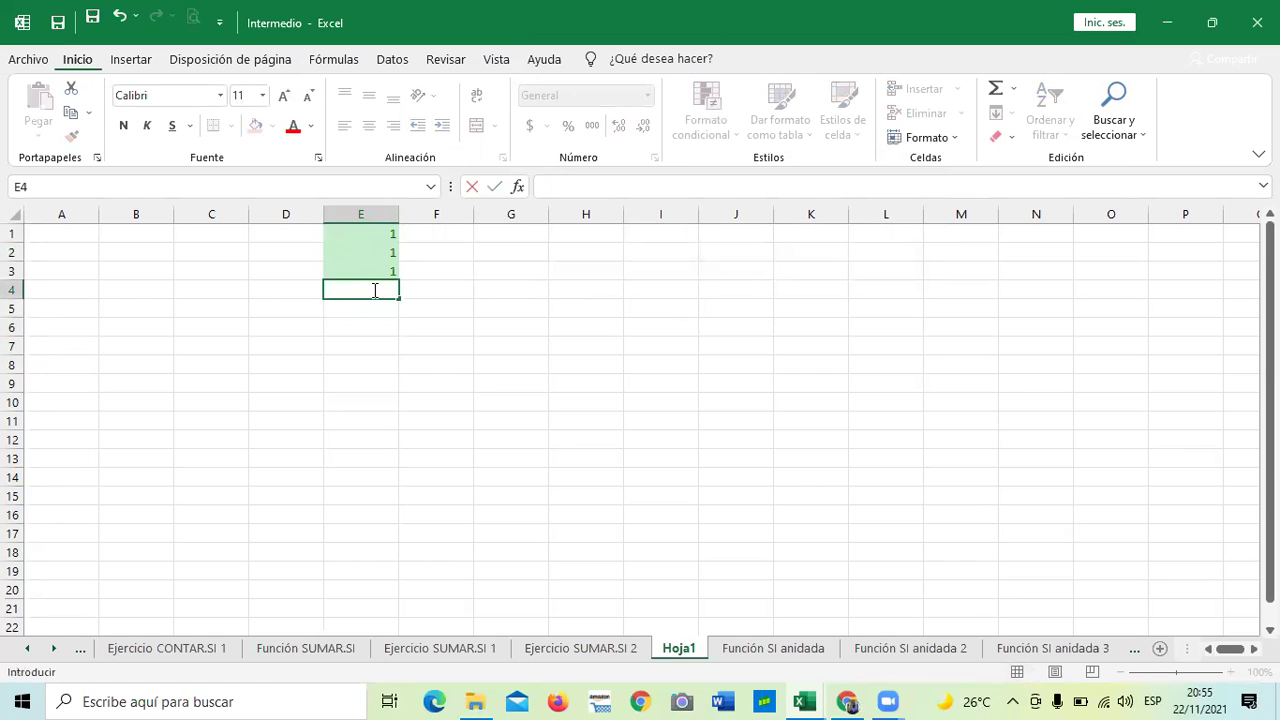
click(449, 326)
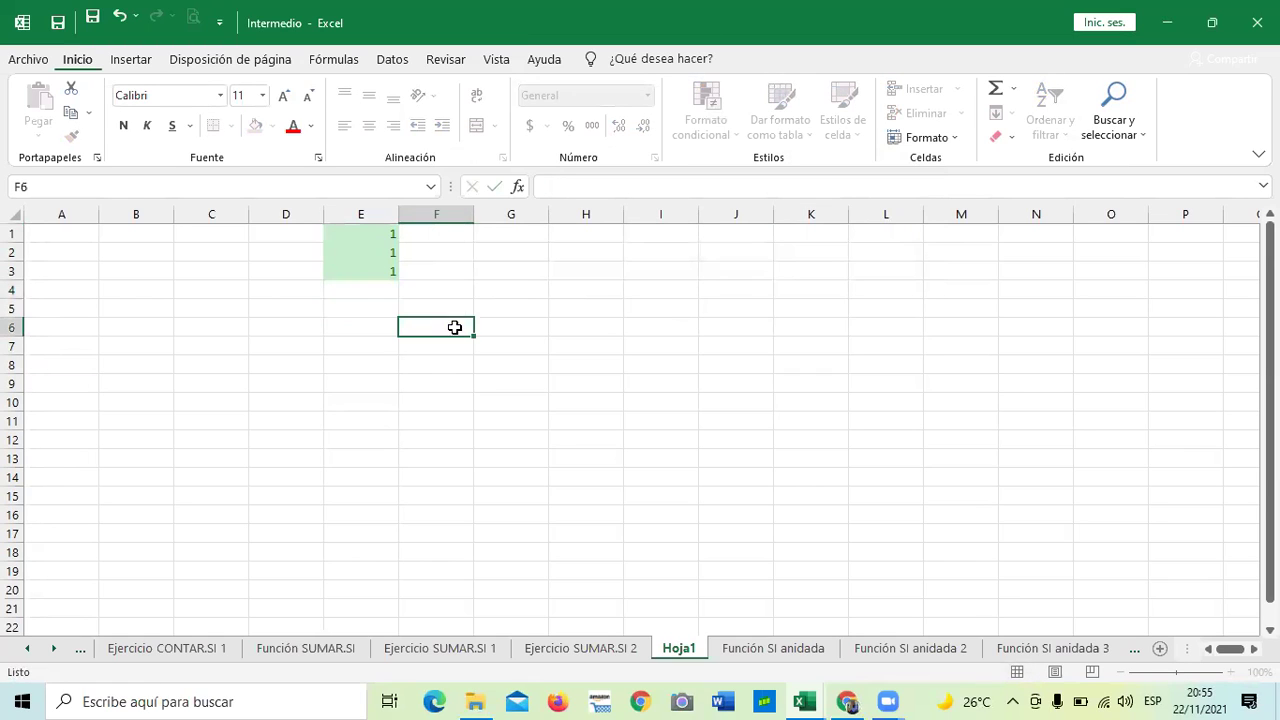
click(375, 288)
Apply an "Es igual a" highlight rule to E1:E11 for the value 0 with the format Relleno rojo claro con texto rojo oscuro.
drag(369, 229, 366, 424)
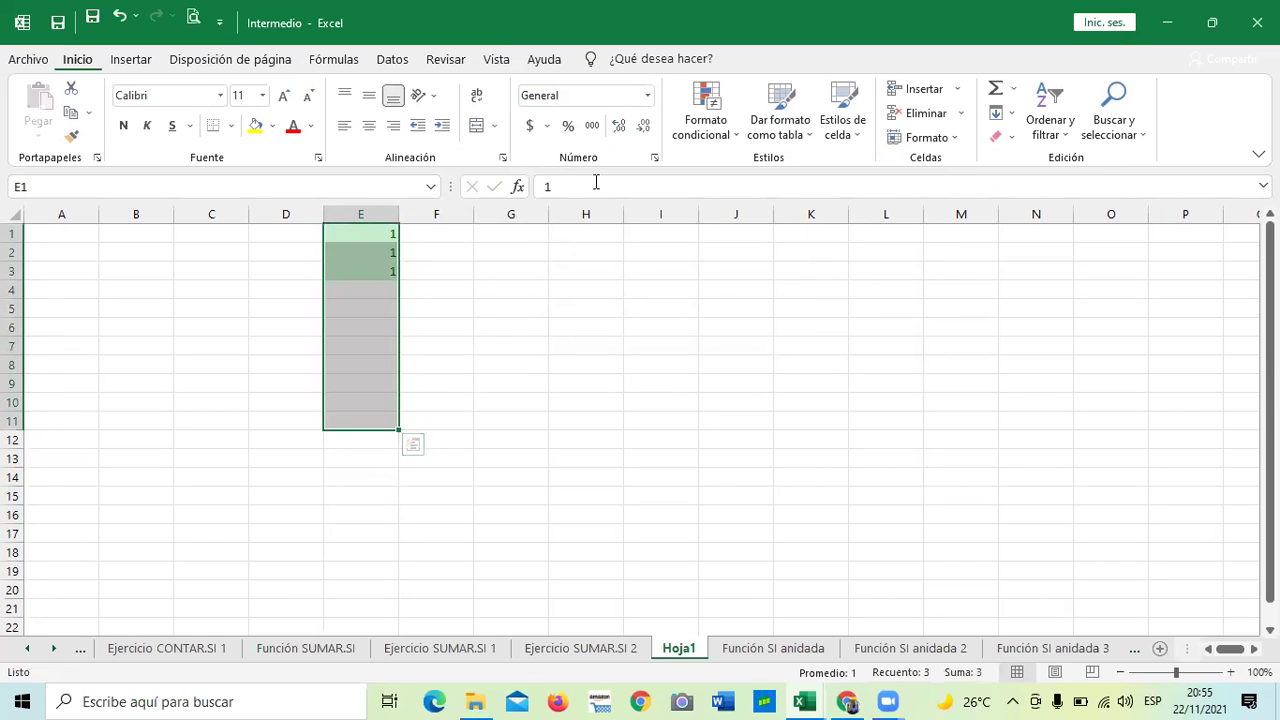
click(730, 140)
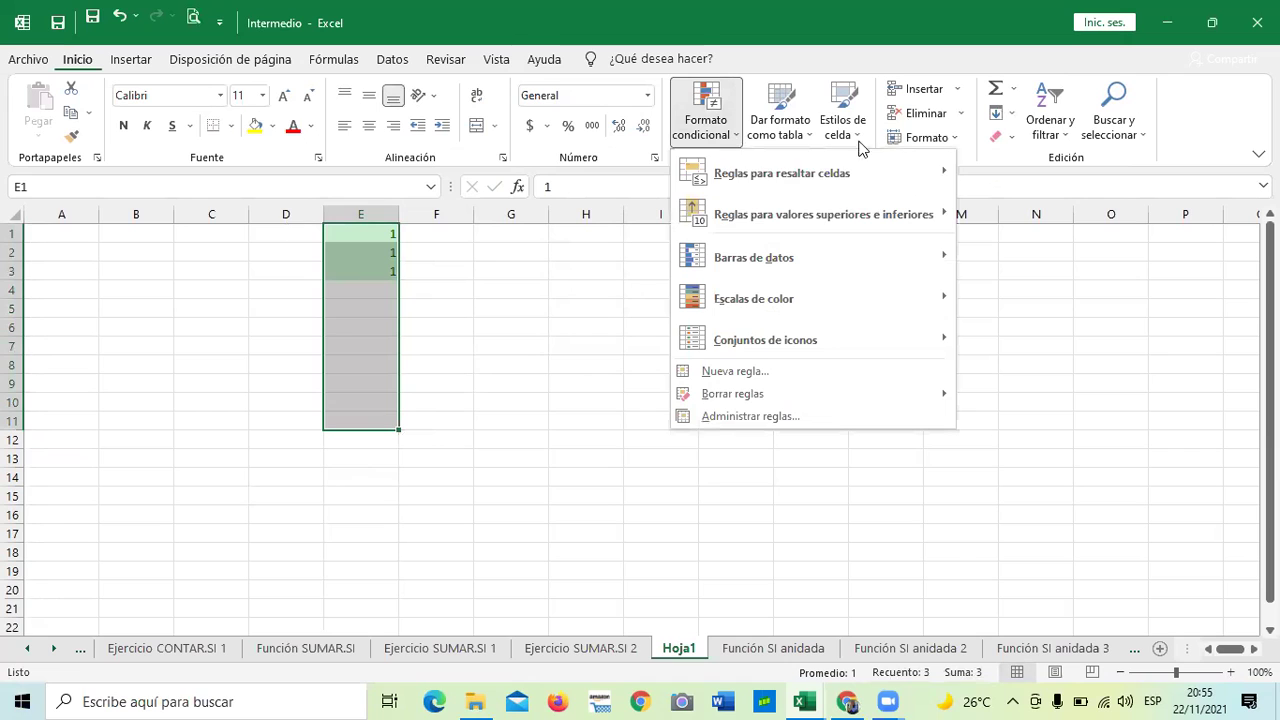
mouse_move(889, 186)
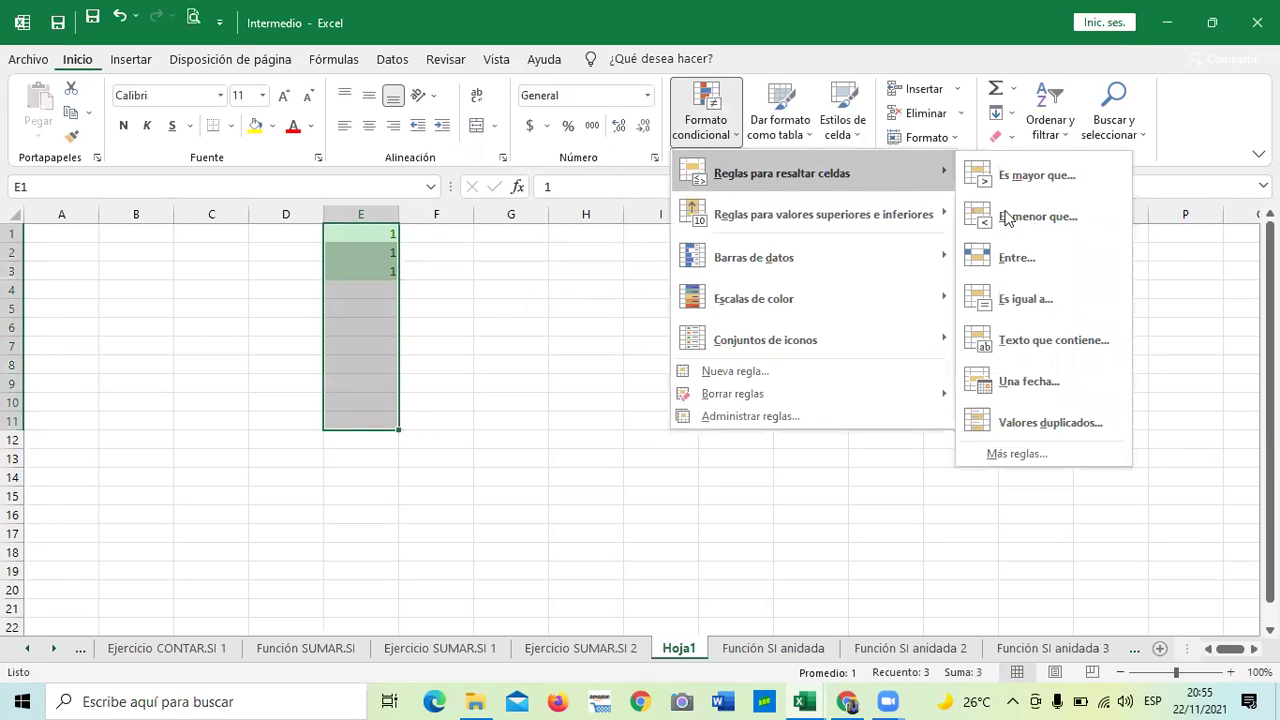
click(1020, 300)
key(BackSpace)
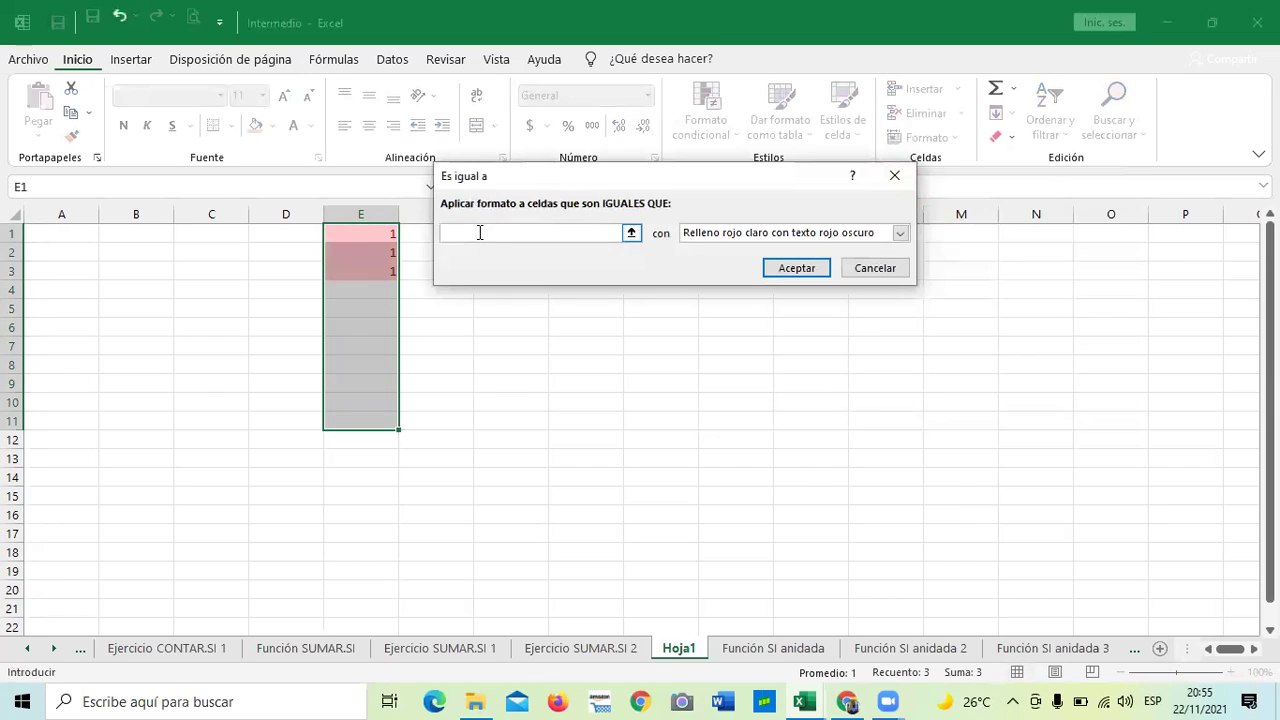
text(0)
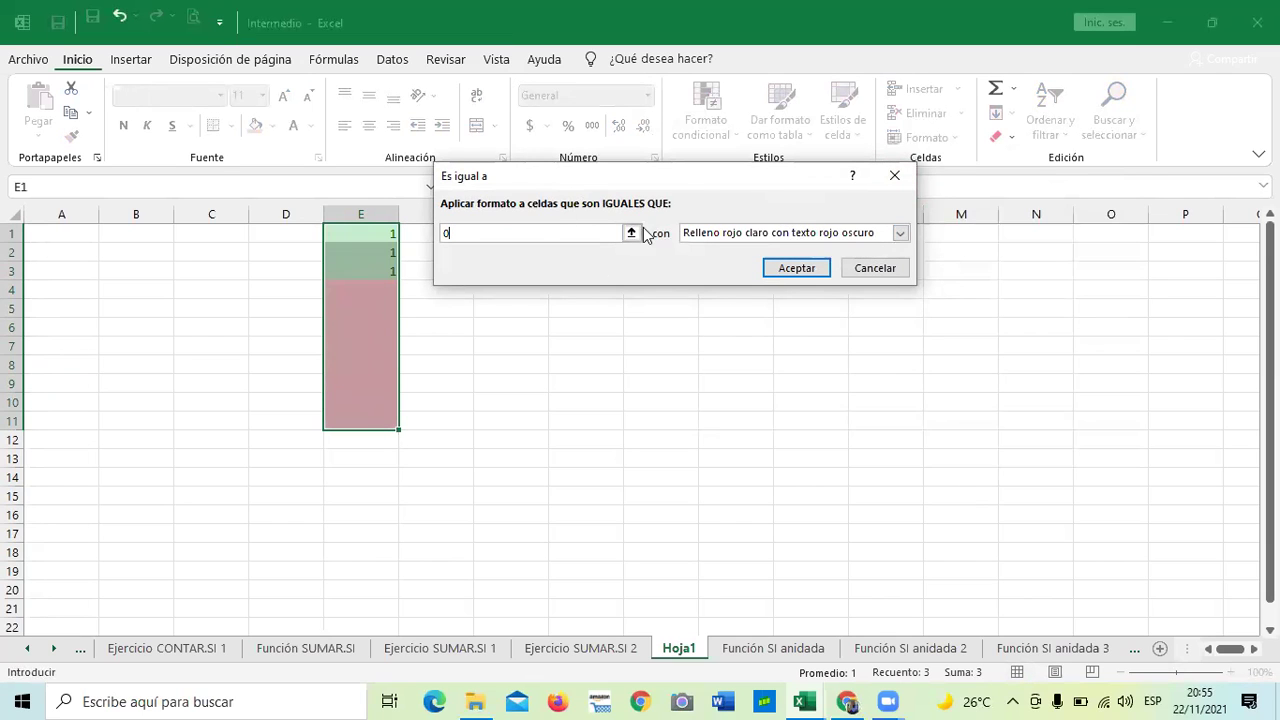
click(807, 269)
click(666, 457)
Test both highlight rules by entering 1 in cells E4 and E5, and 0 in cells E6, E7 and E8.
click(374, 289)
text(1)
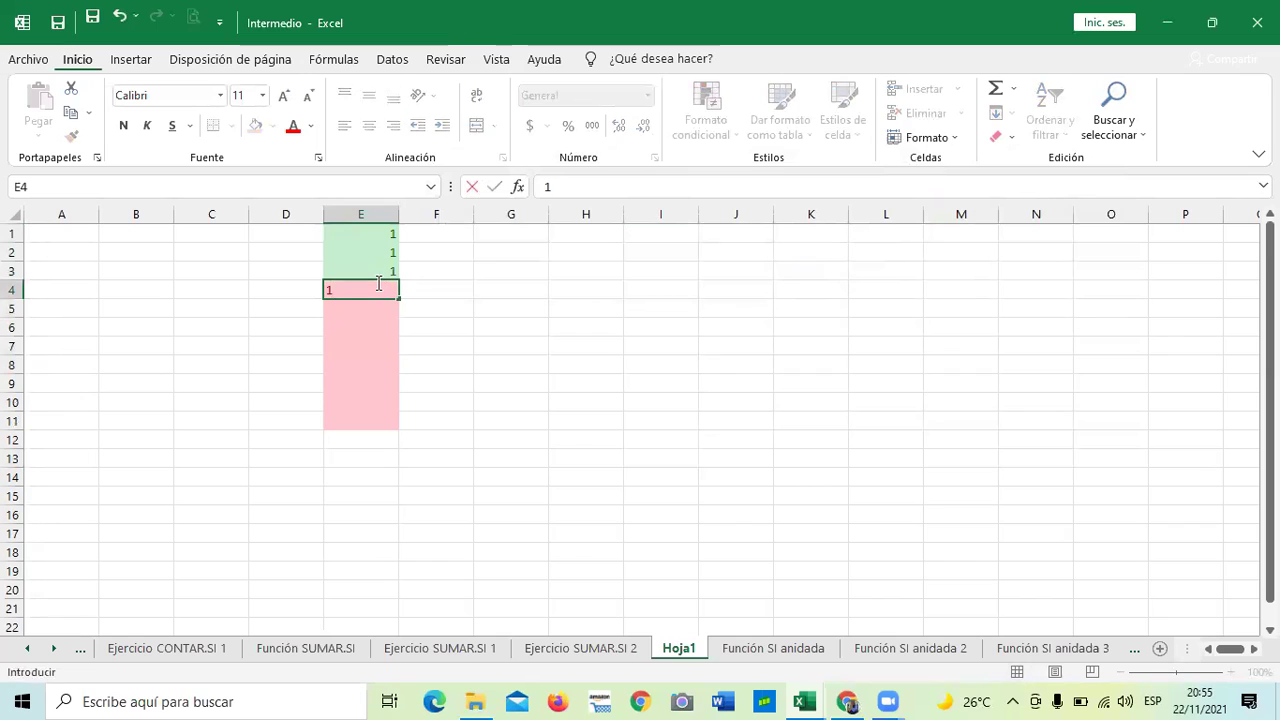
key(Return)
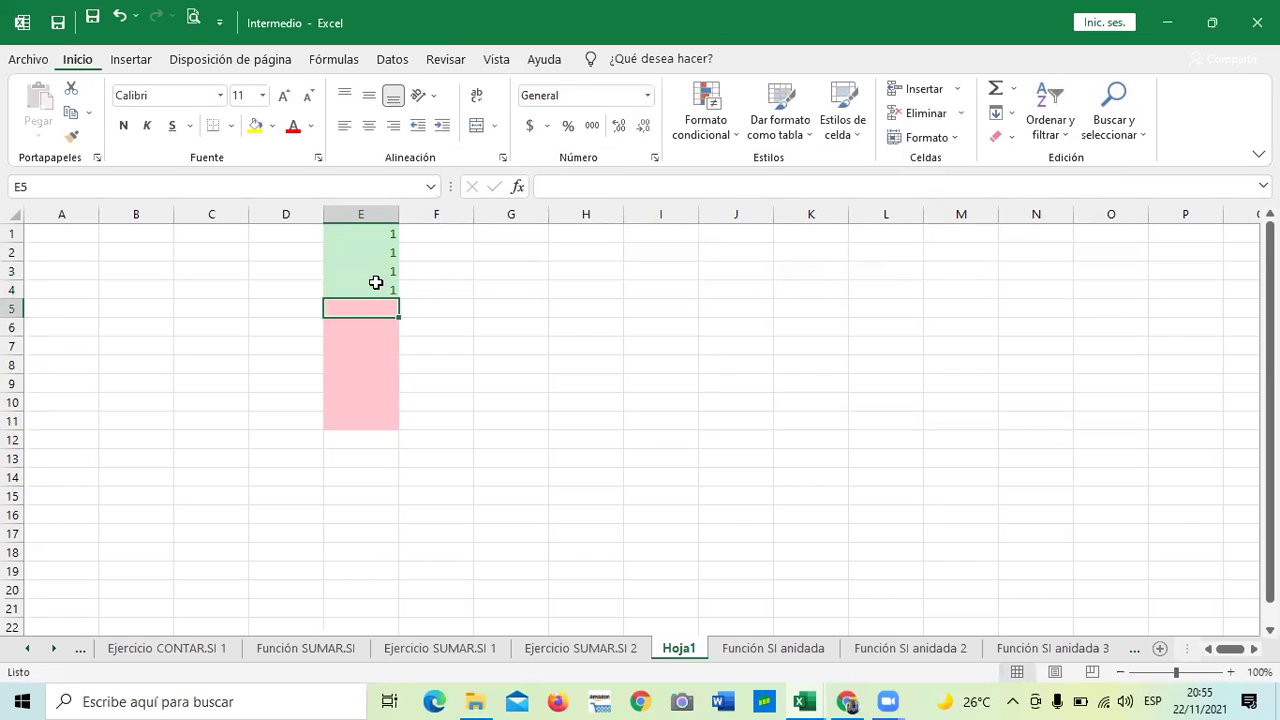
text(1)
key(Return)
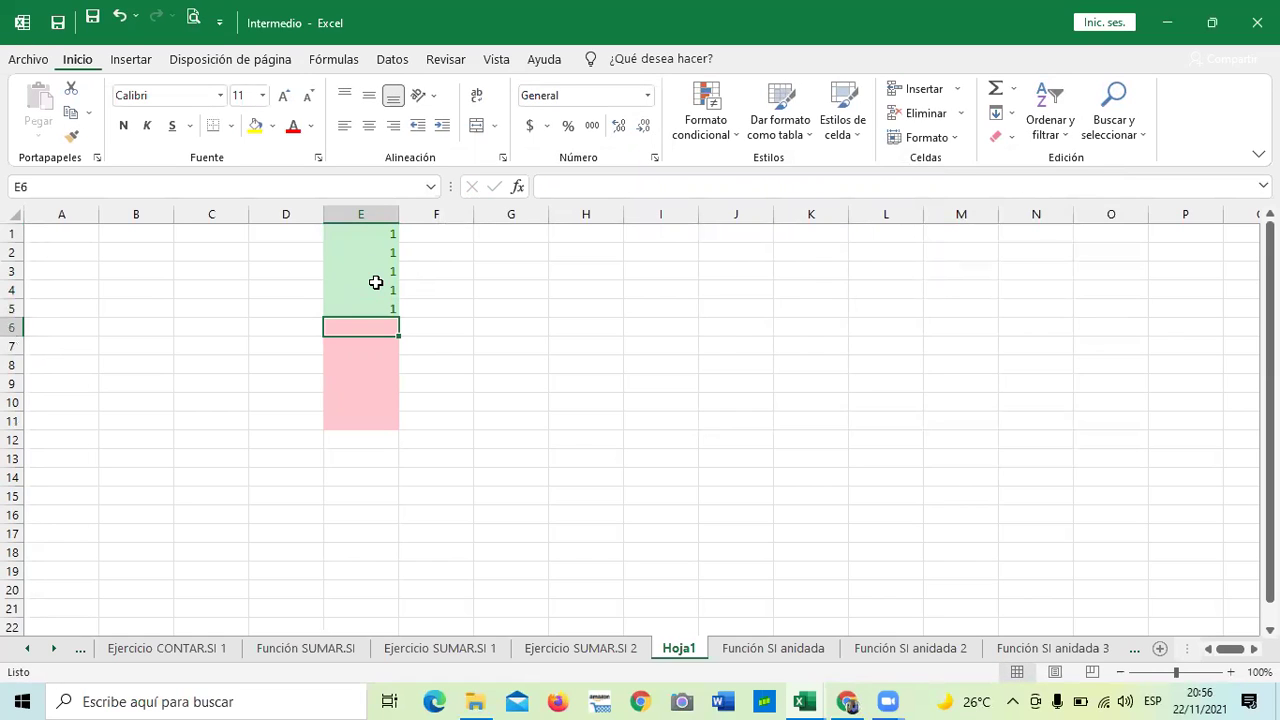
text(0)
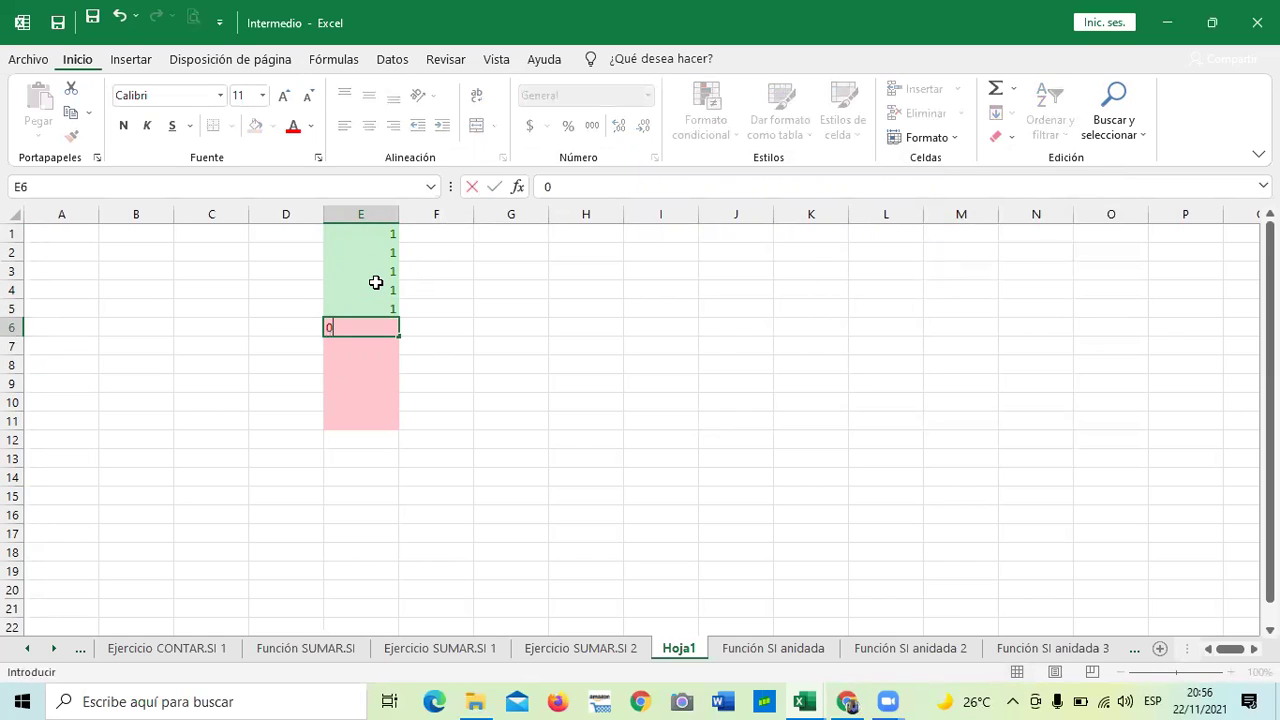
key(Return)
text(0)
key(Return)
text(0)
key(Return)
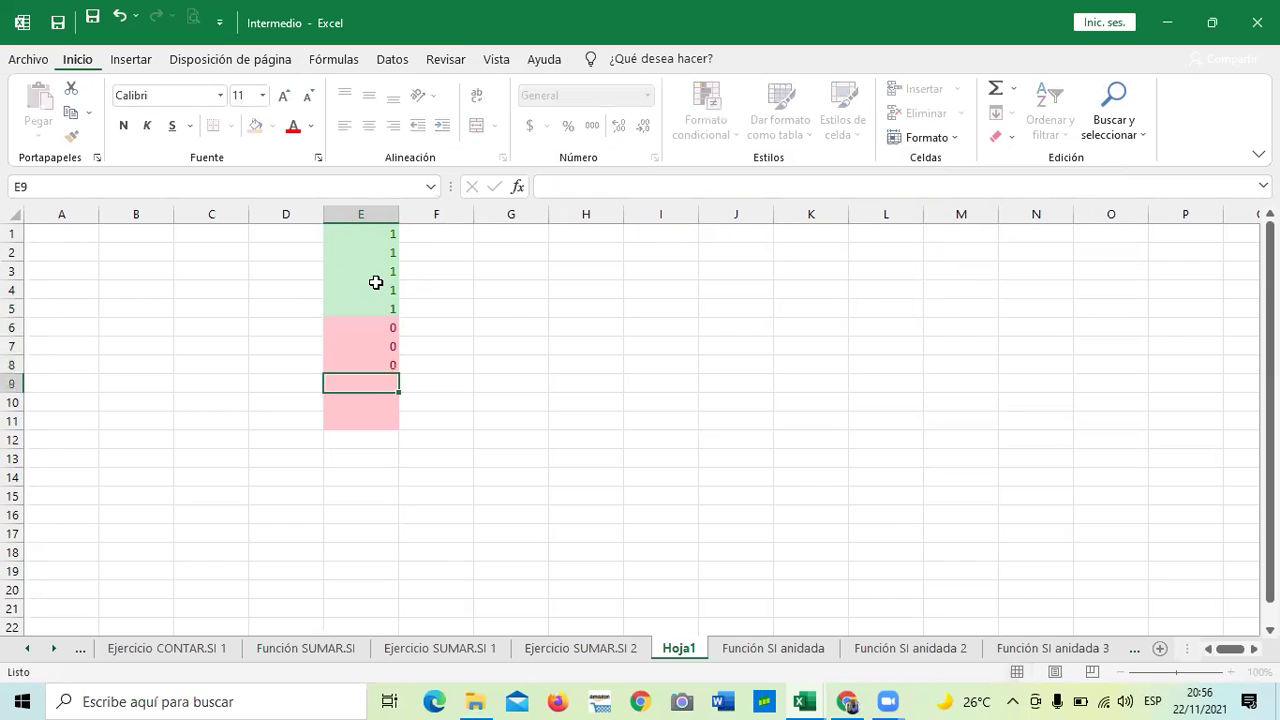
Continue the test column by entering 1 in cells E9 and E10, and 0 in cell E11.
text(1)
key(Return)
text(1)
key(Return)
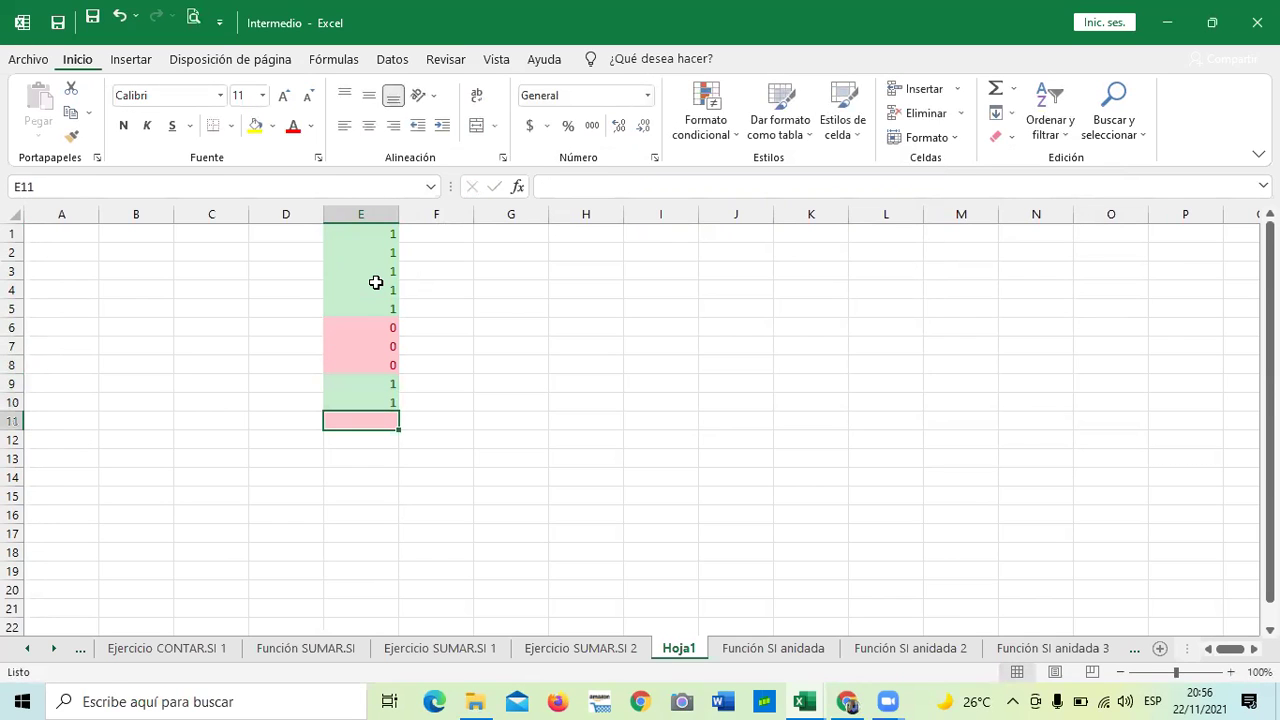
text(0)
key(Return)
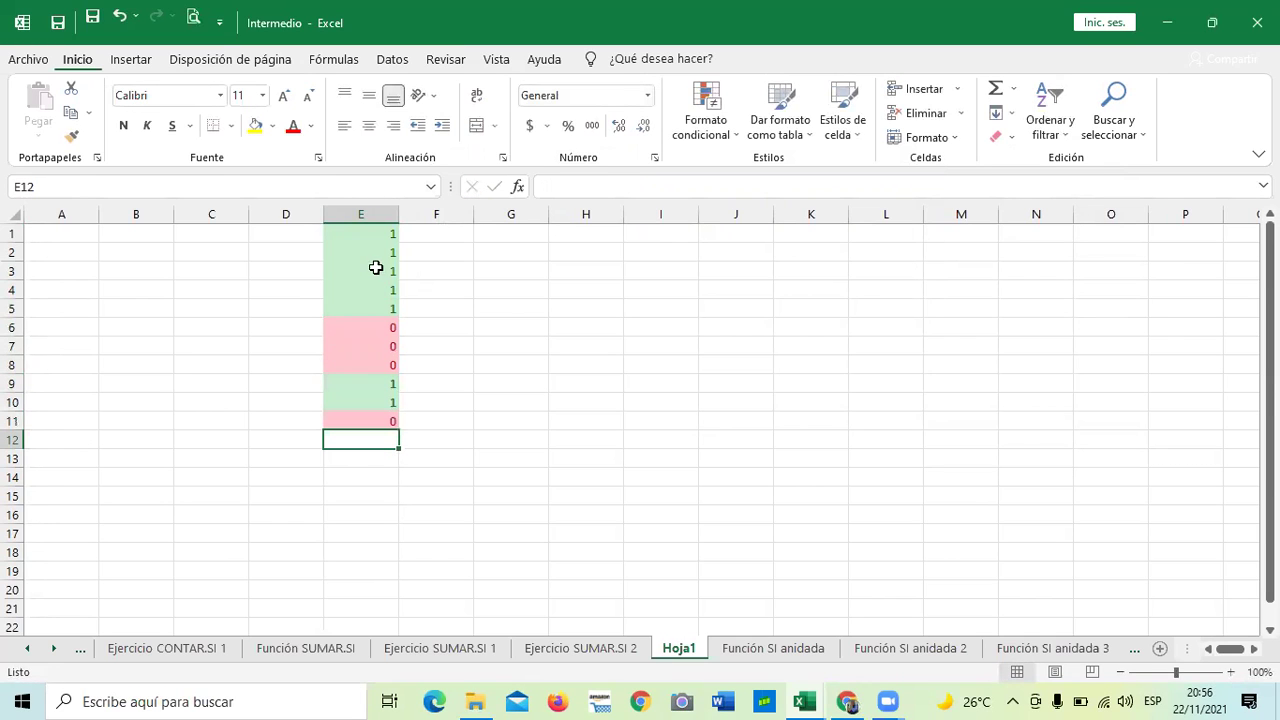
Examine how the two equal-to rules colour the values 1 and 0 across the range E1:E11.
drag(510, 477, 510, 459)
click(571, 346)
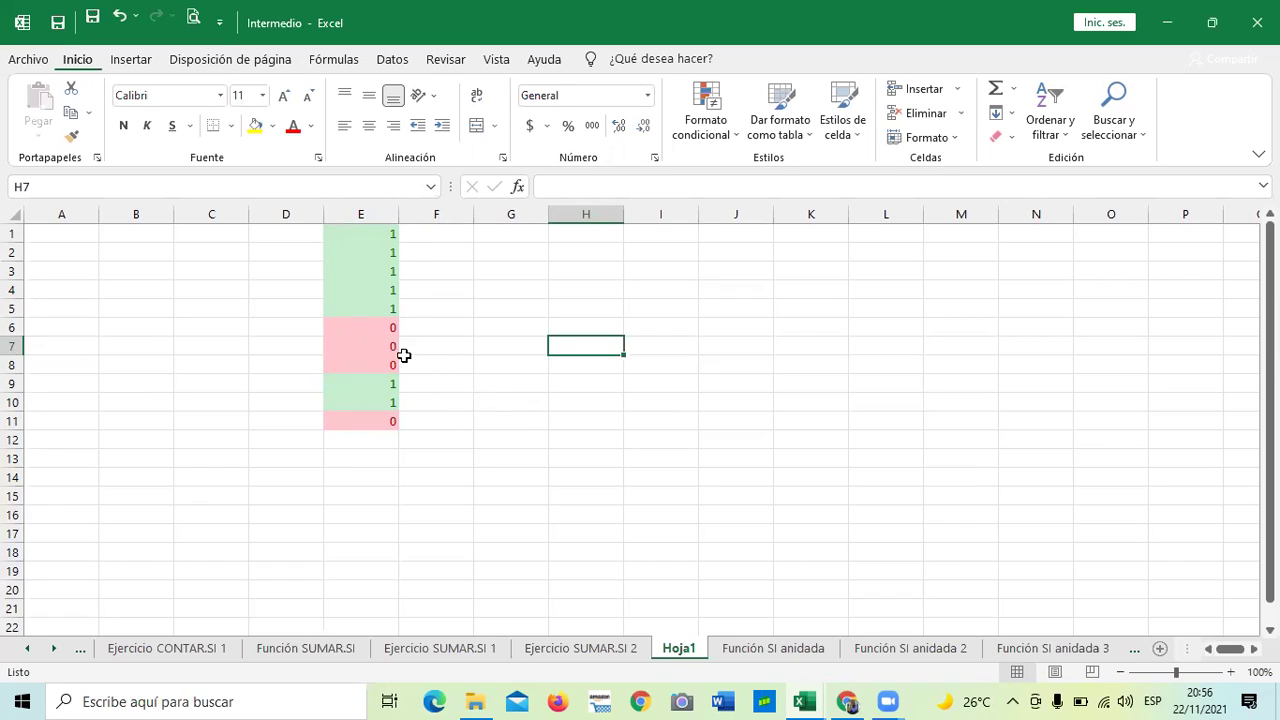
click(503, 423)
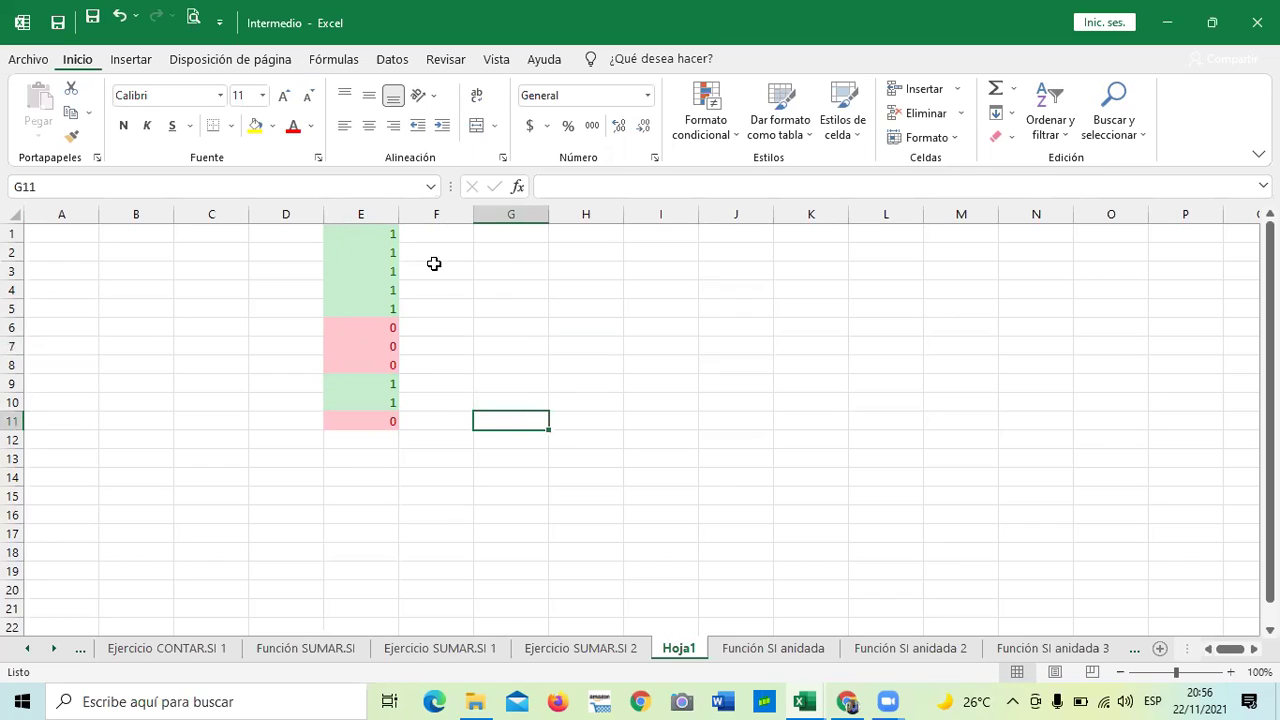
drag(346, 232, 387, 417)
click(538, 326)
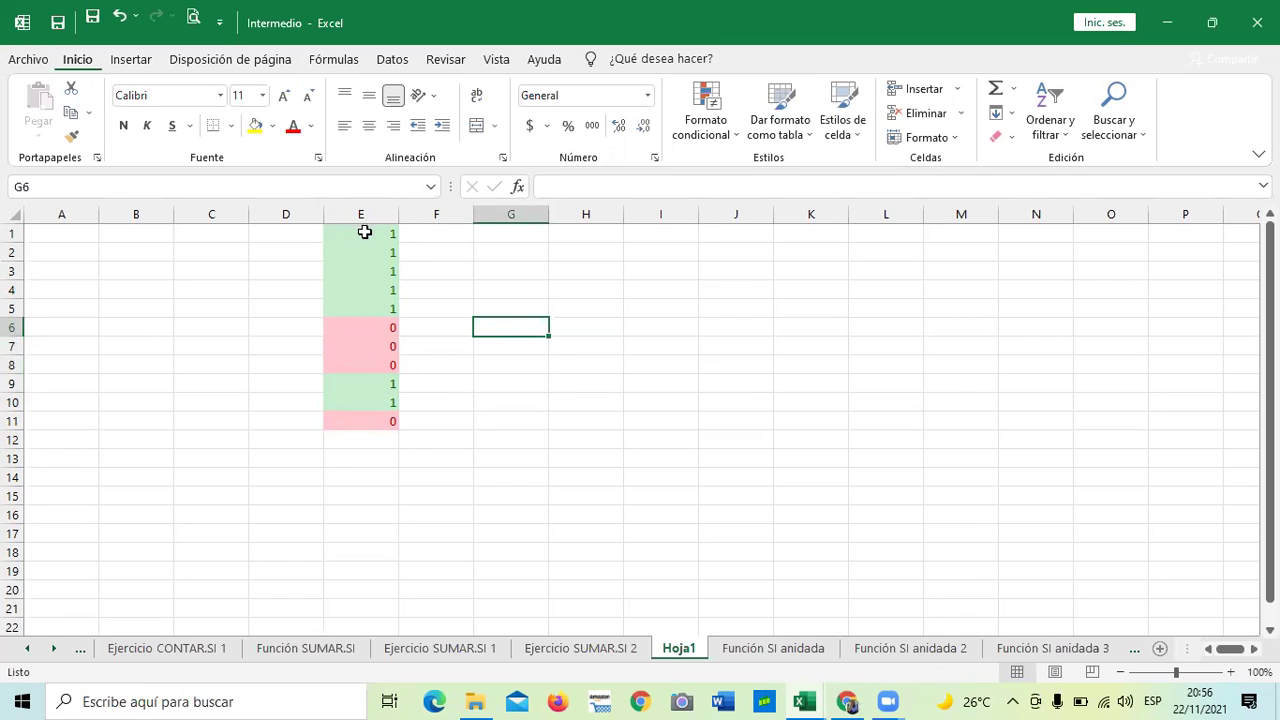
drag(363, 232, 358, 417)
click(572, 380)
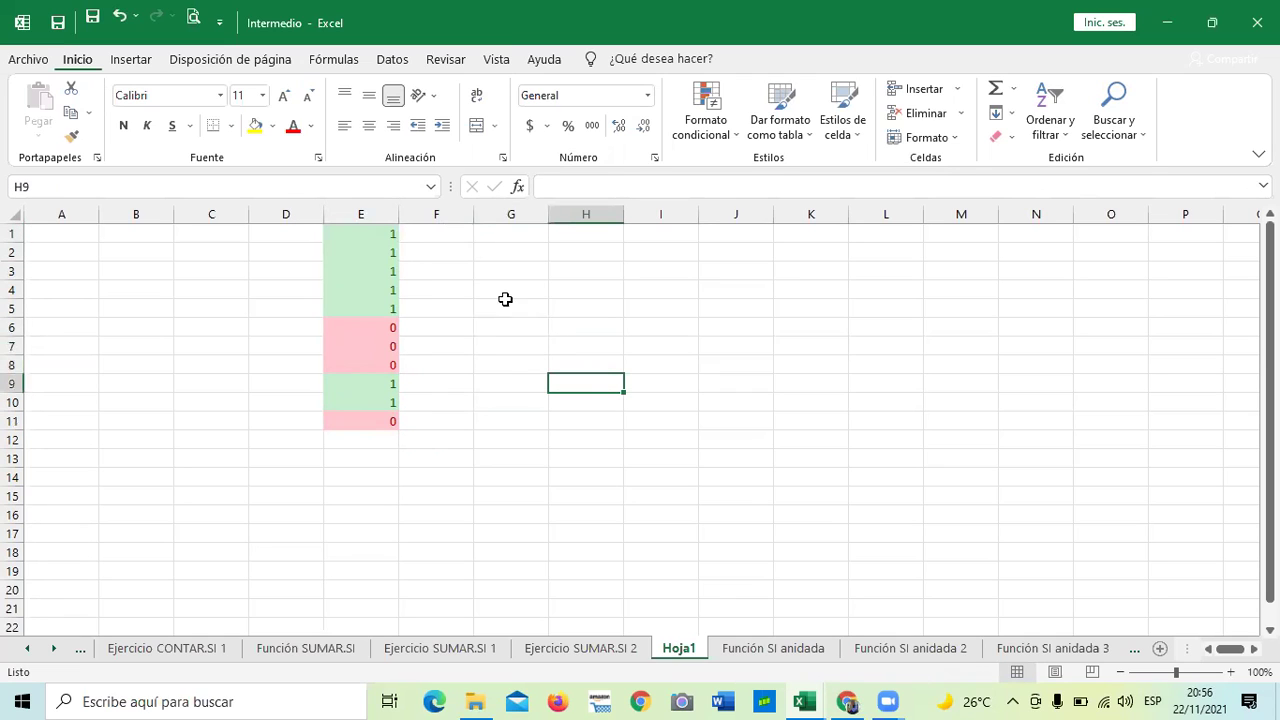
drag(374, 229, 380, 420)
click(574, 340)
click(720, 420)
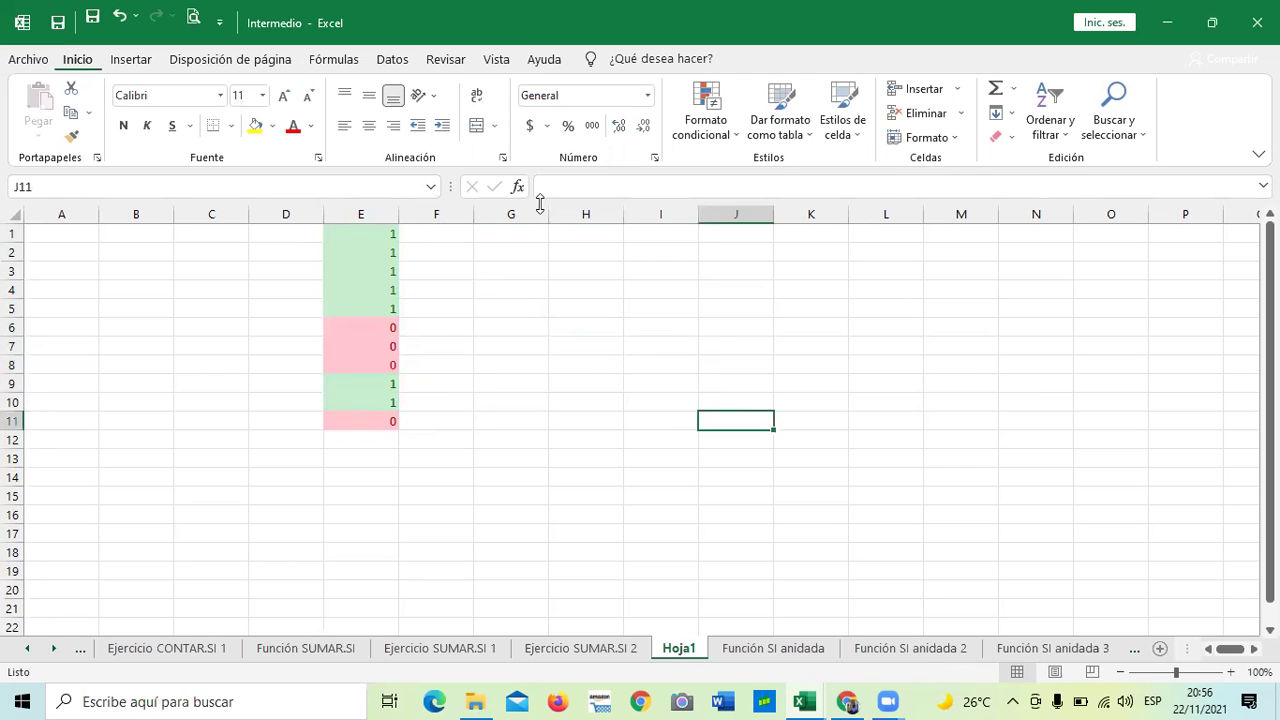
click(730, 133)
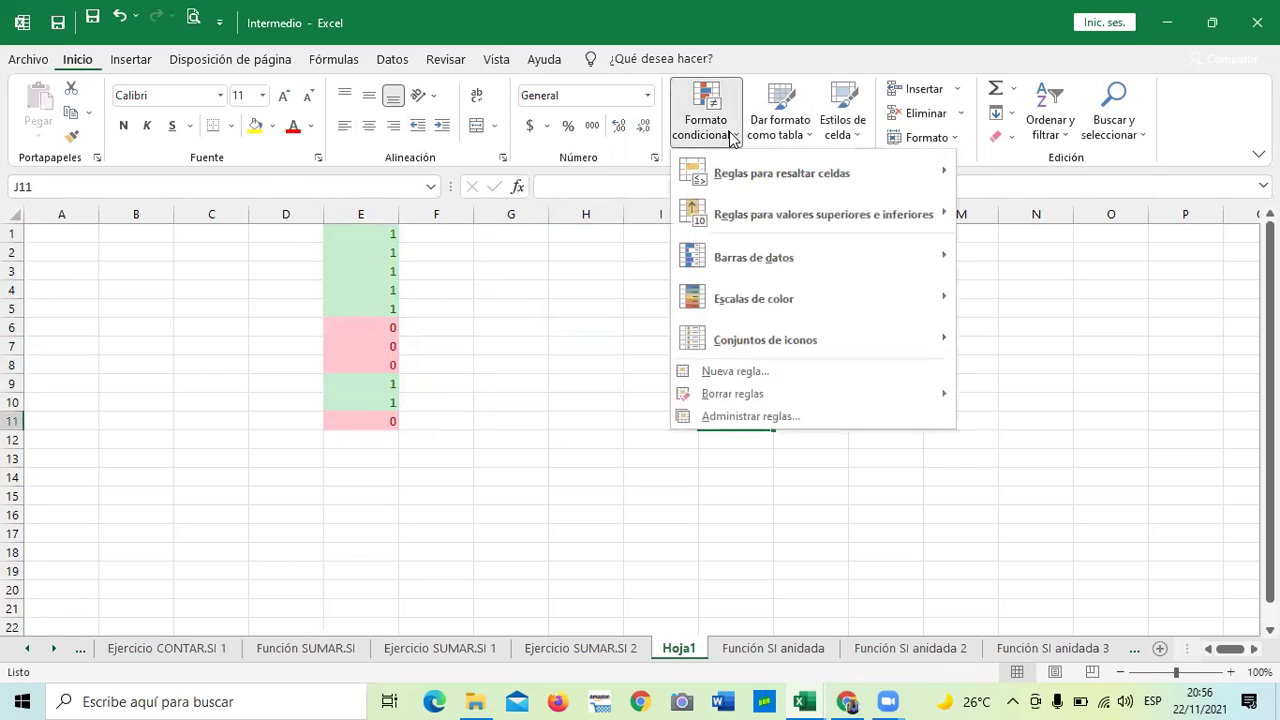
click(436, 414)
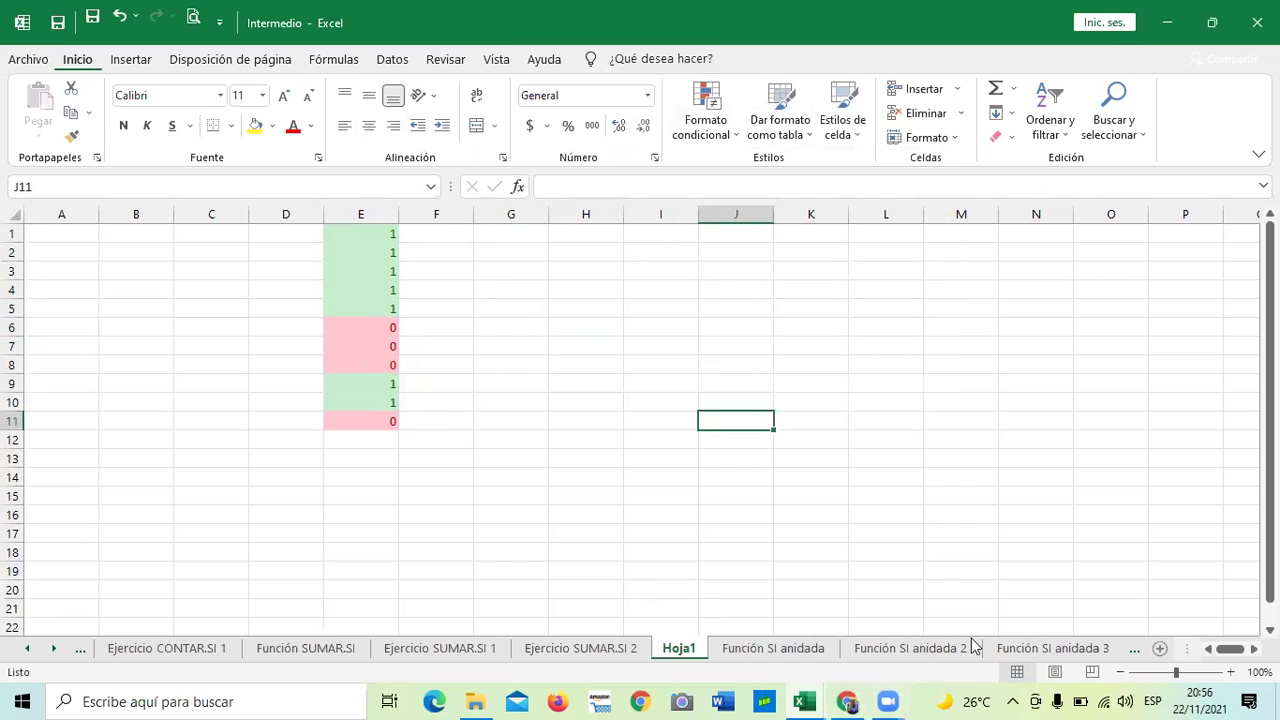
Switch to the Ejercicio SUMAR.SI 2 sheet and look over its January visits table.
click(457, 650)
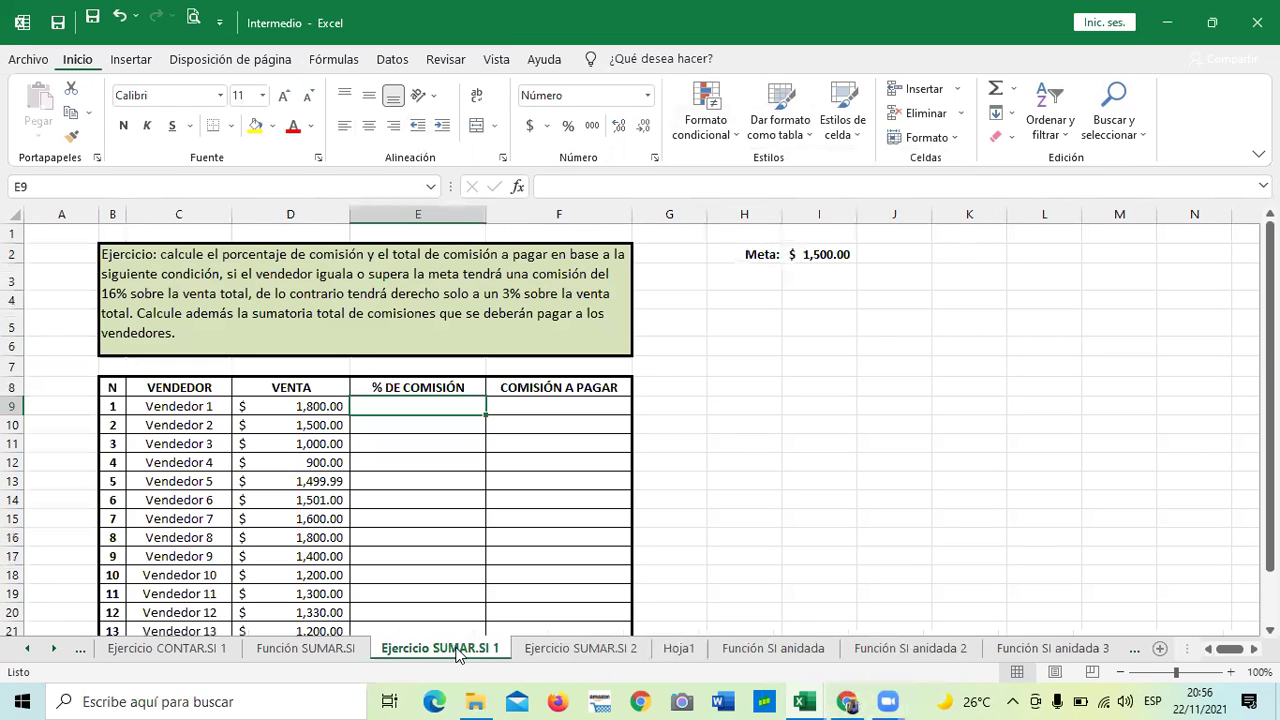
click(612, 651)
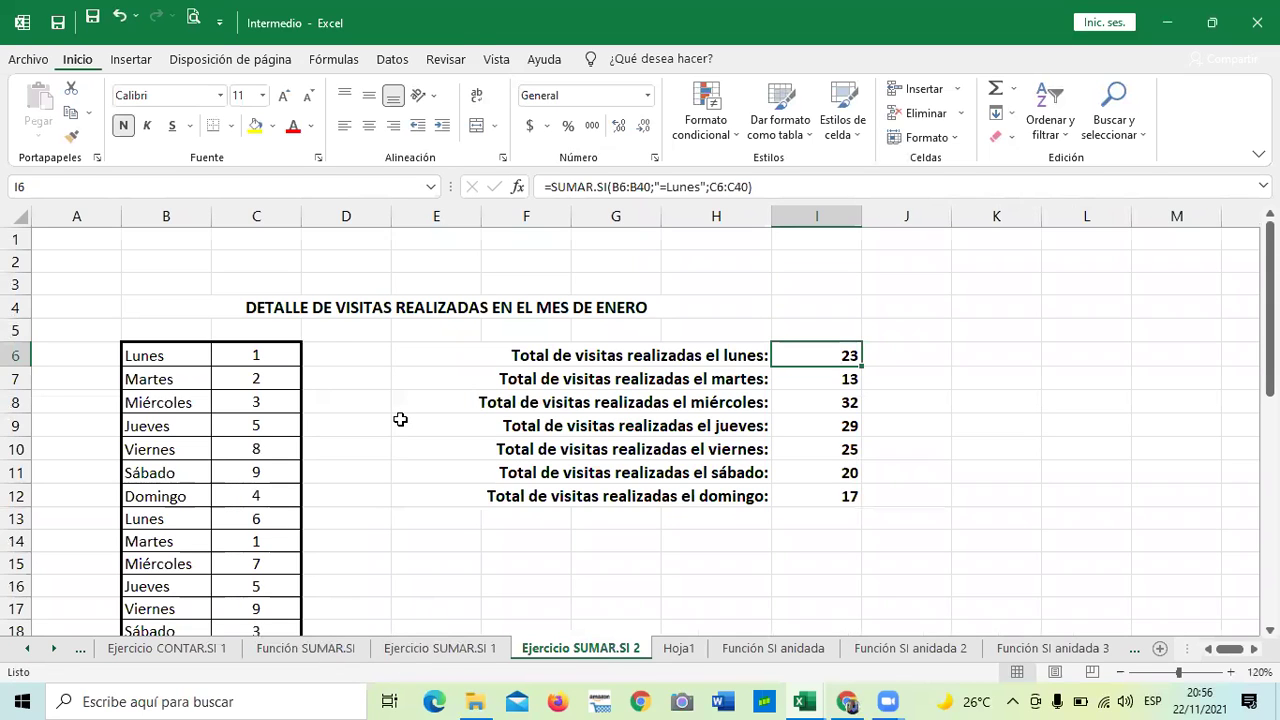
scroll(240, 360, down, 1)
scroll(237, 361, down, 1)
scroll(220, 385, up, 2)
Set up a "Texto que contiene" highlight rule on the weekday names in B6:B40 for the text Martes.
drag(171, 357, 175, 608)
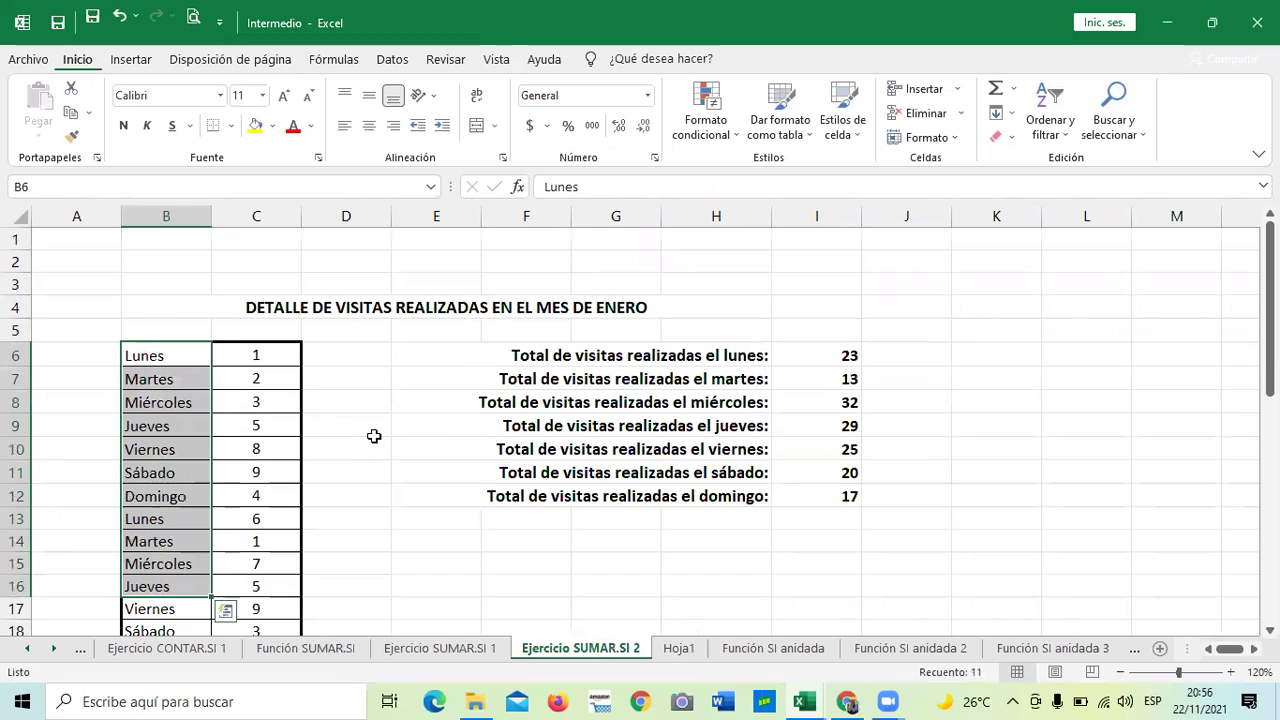
click(374, 442)
click(180, 355)
drag(172, 355, 170, 600)
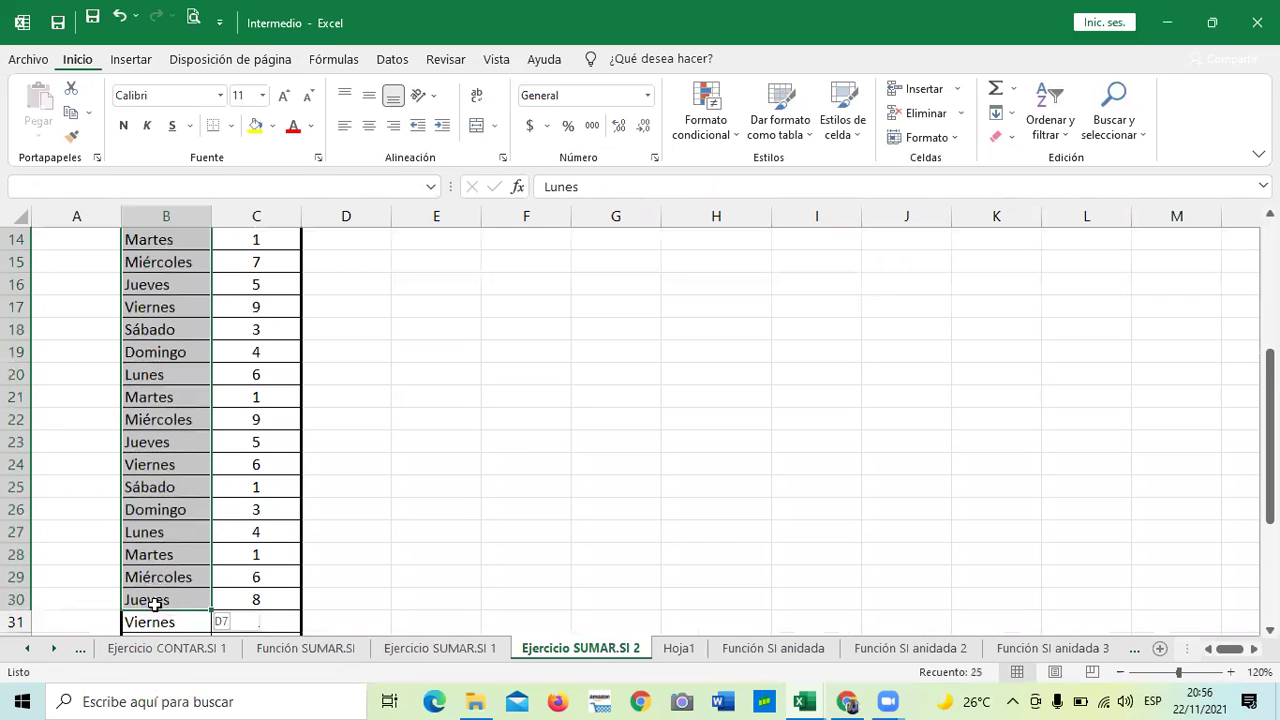
key(ctrl+shift+Down)
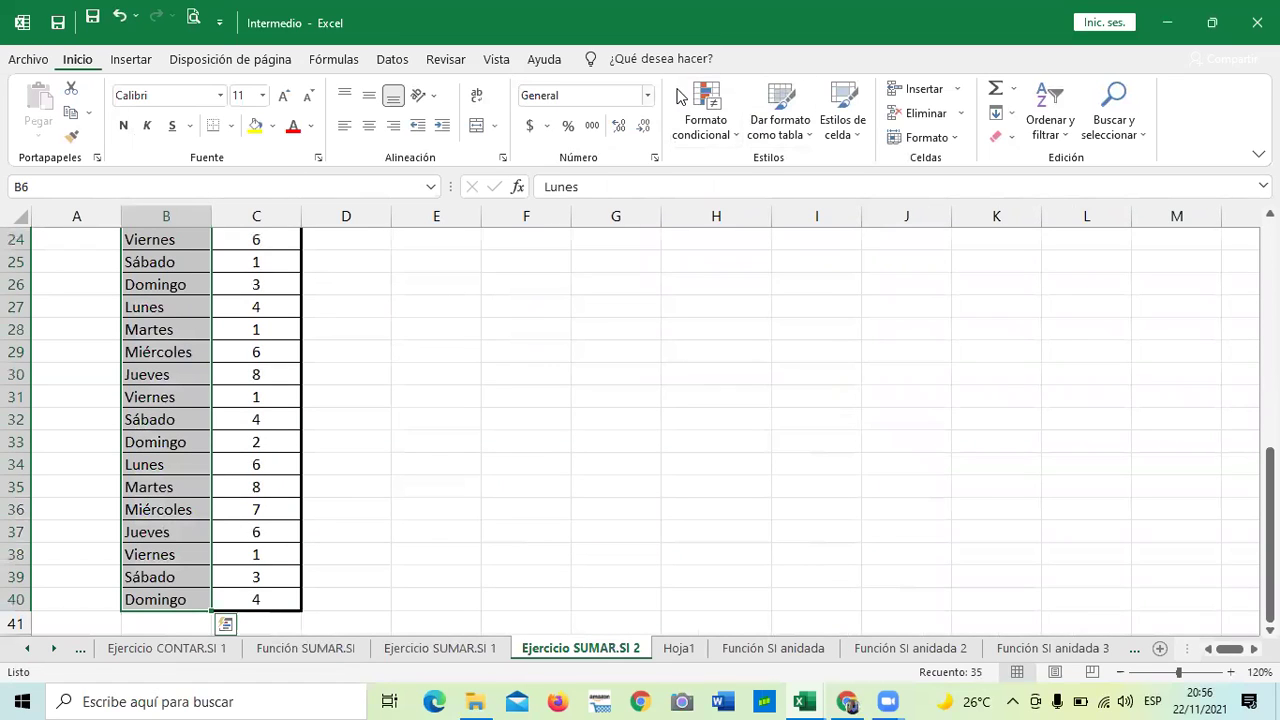
click(736, 133)
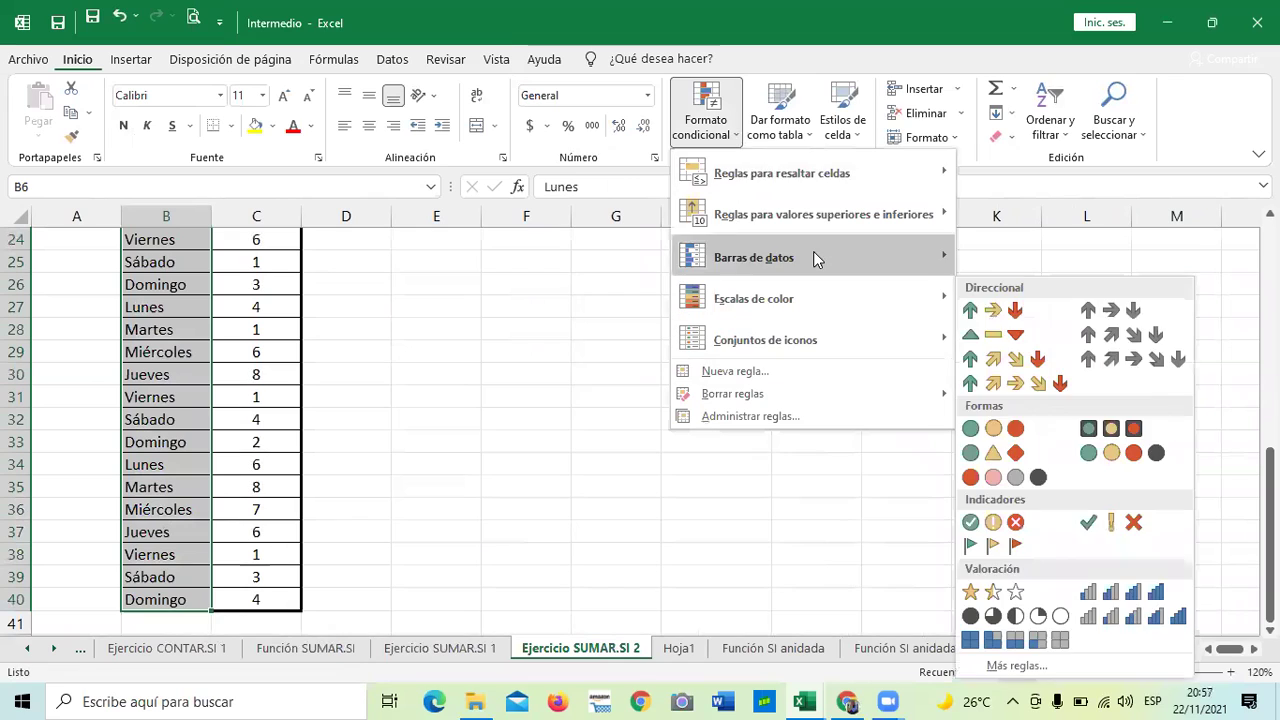
mouse_move(868, 245)
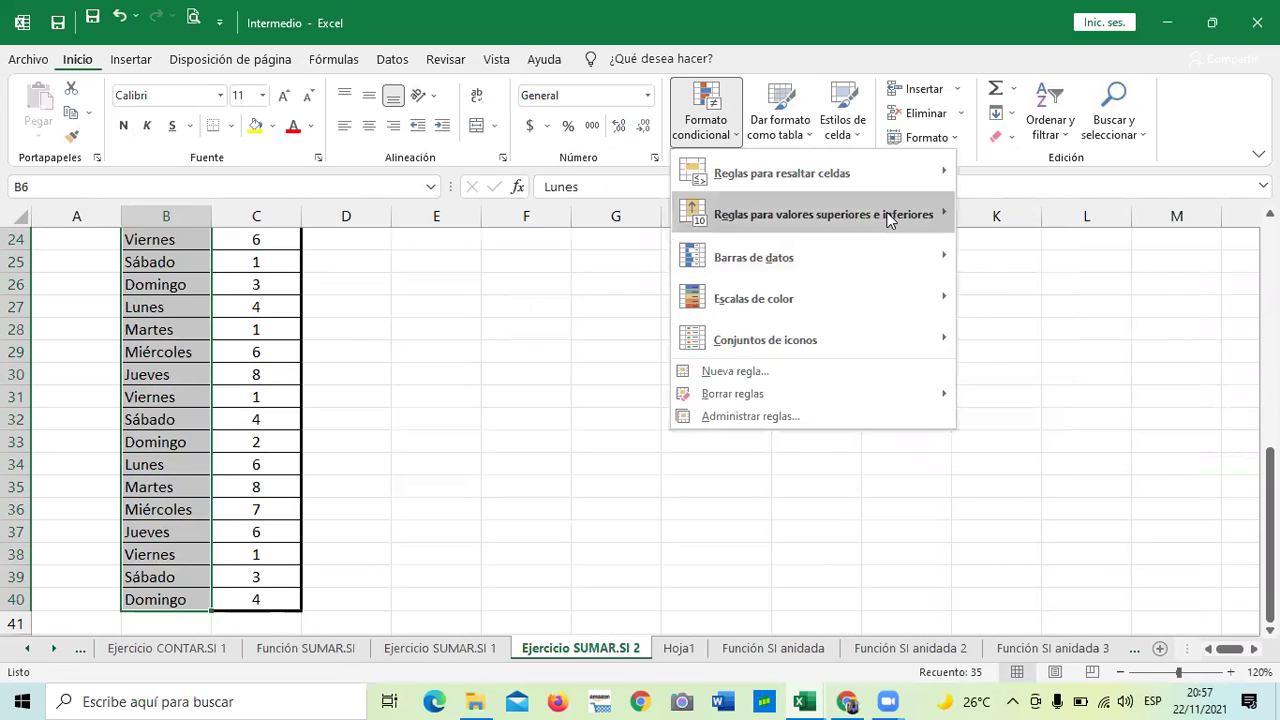
mouse_move(887, 216)
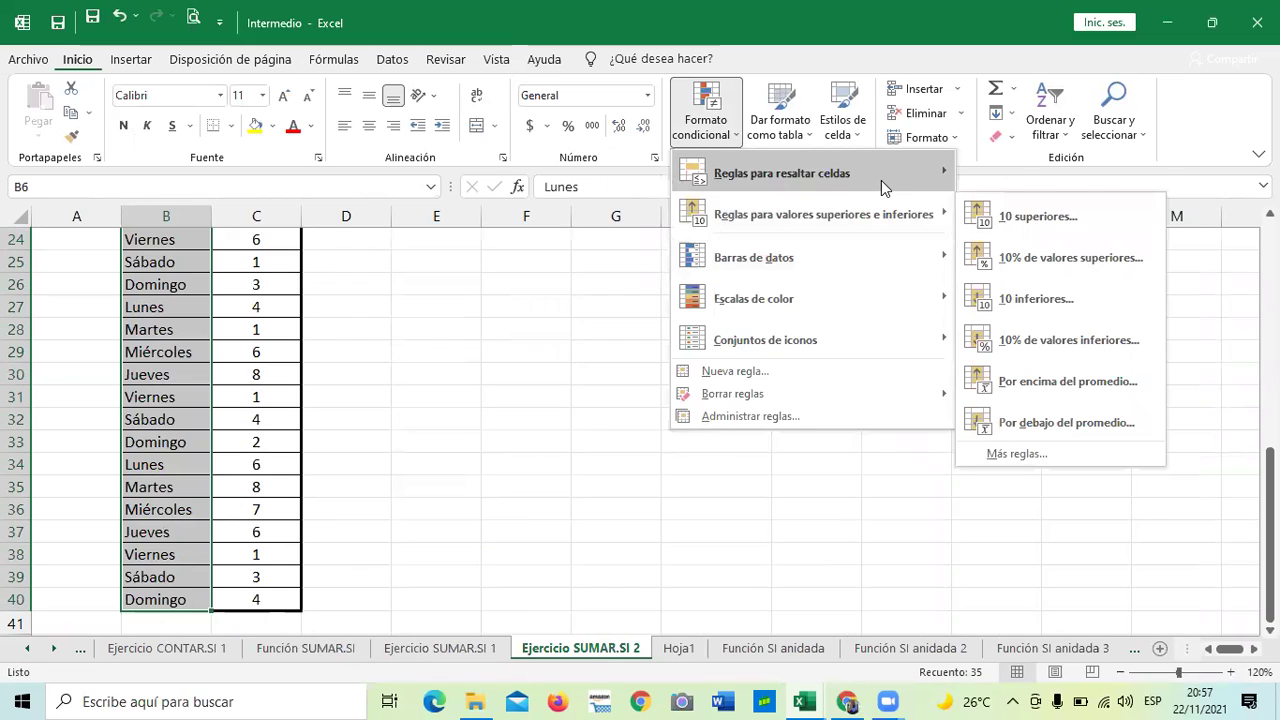
mouse_move(883, 184)
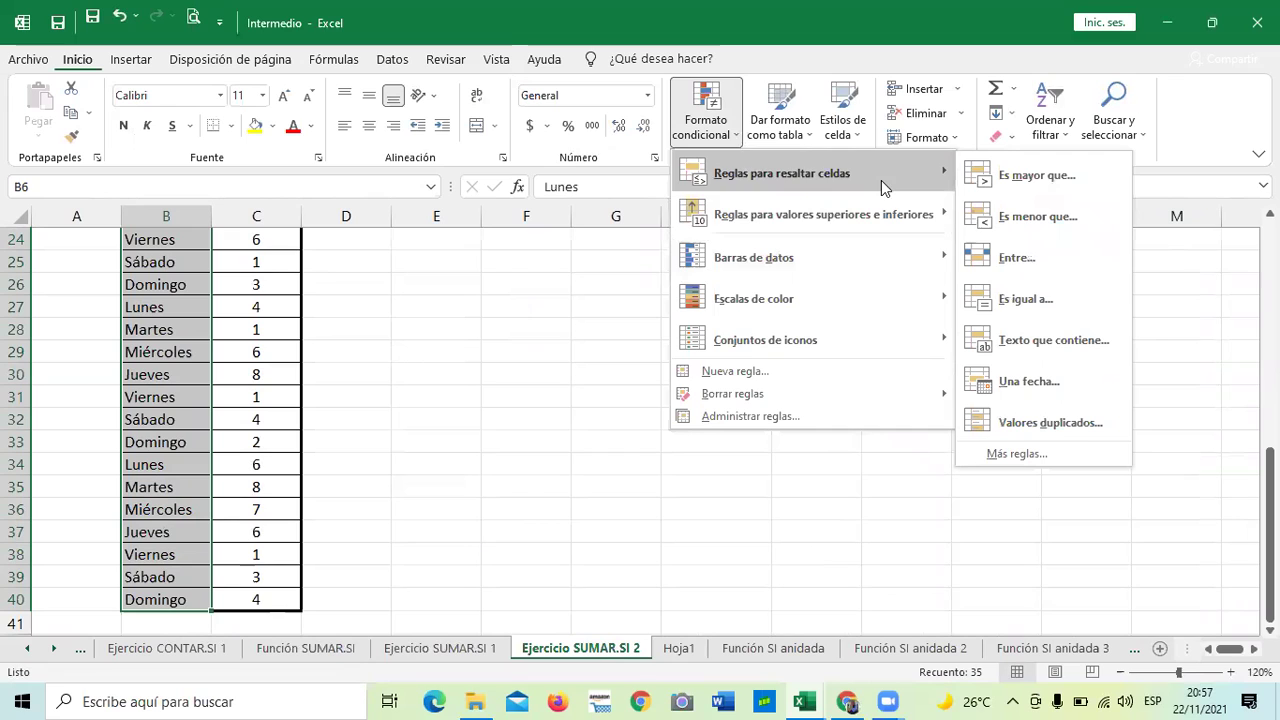
click(1001, 339)
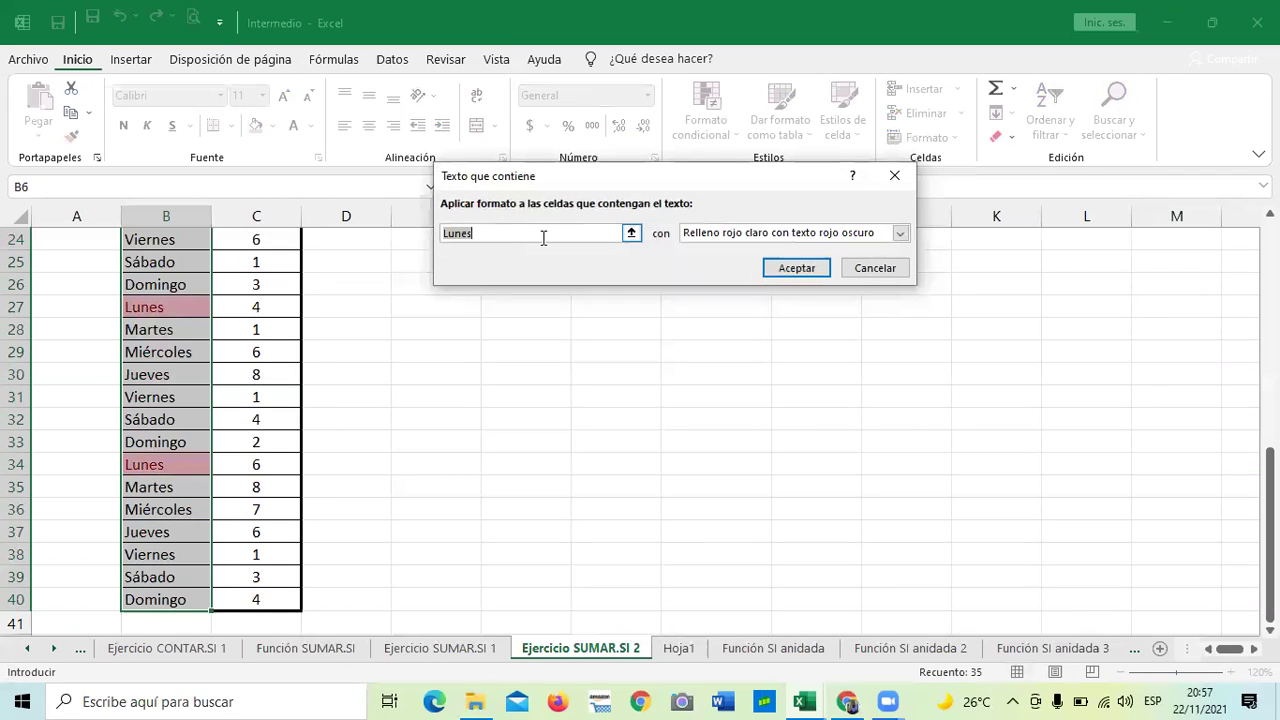
key(BackSpace)
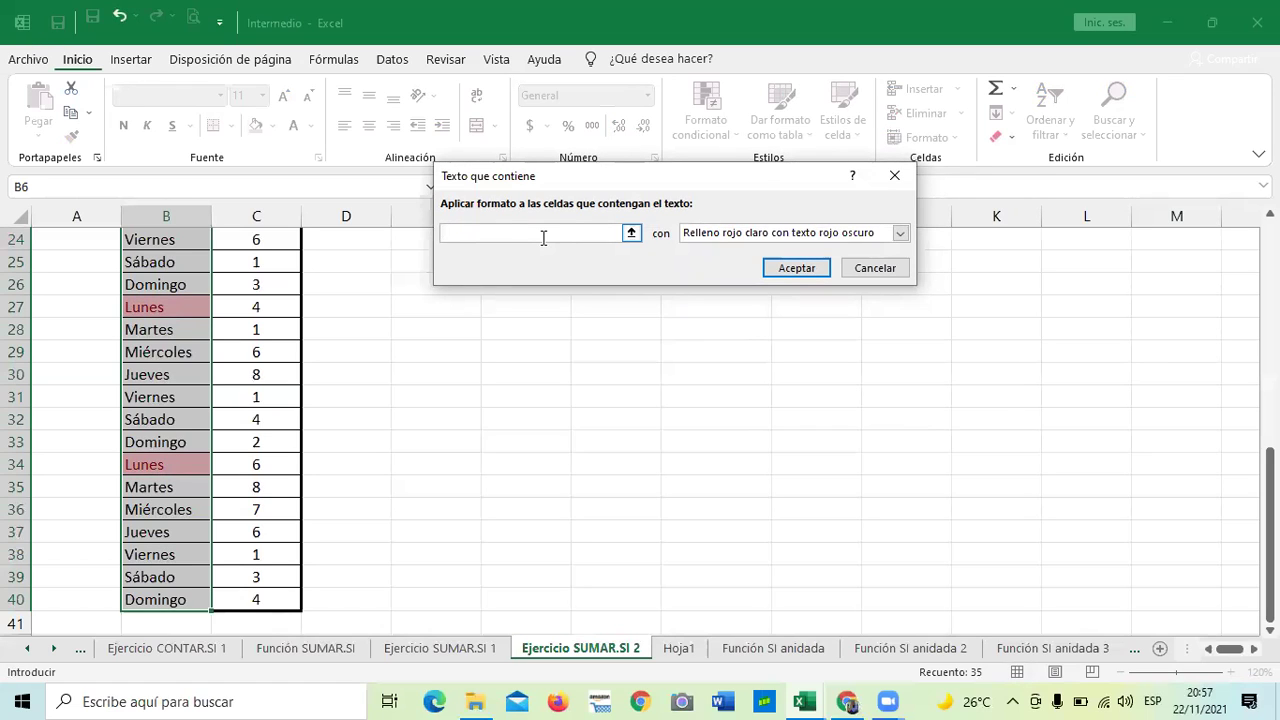
text(Martes)
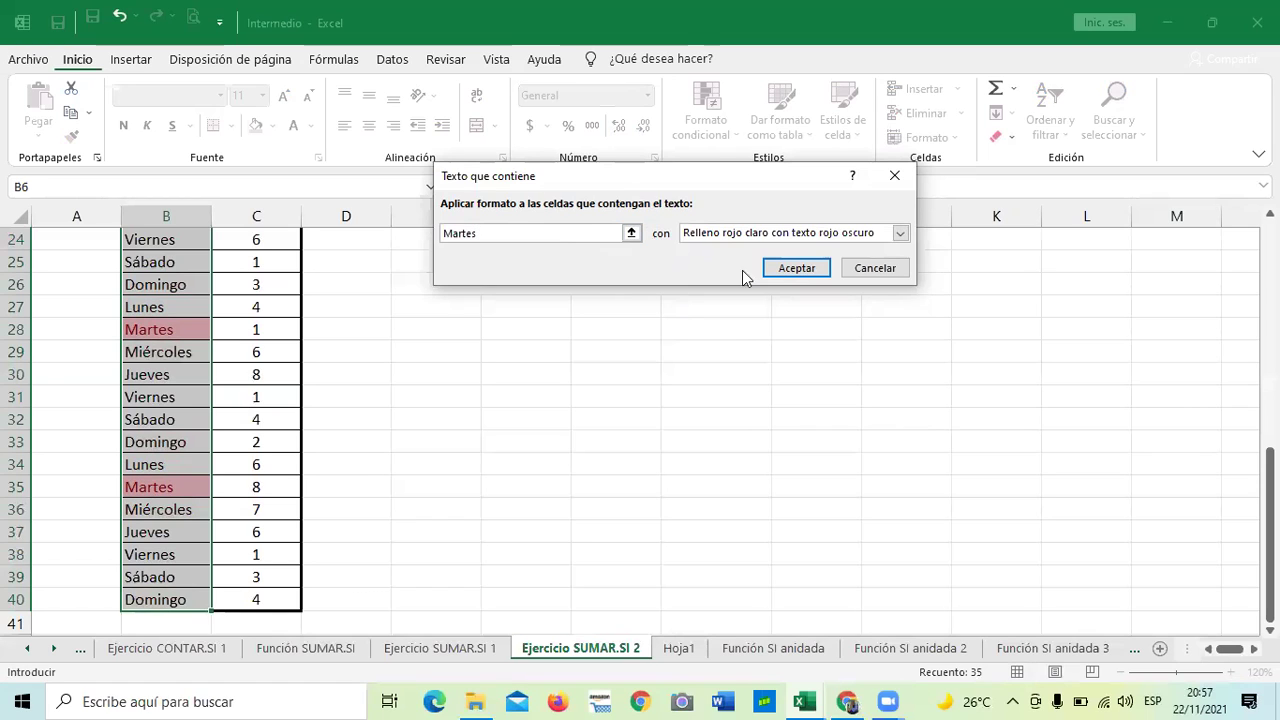
Choose a custom format for the Martes text rule and set its font colour to dark blue.
click(899, 233)
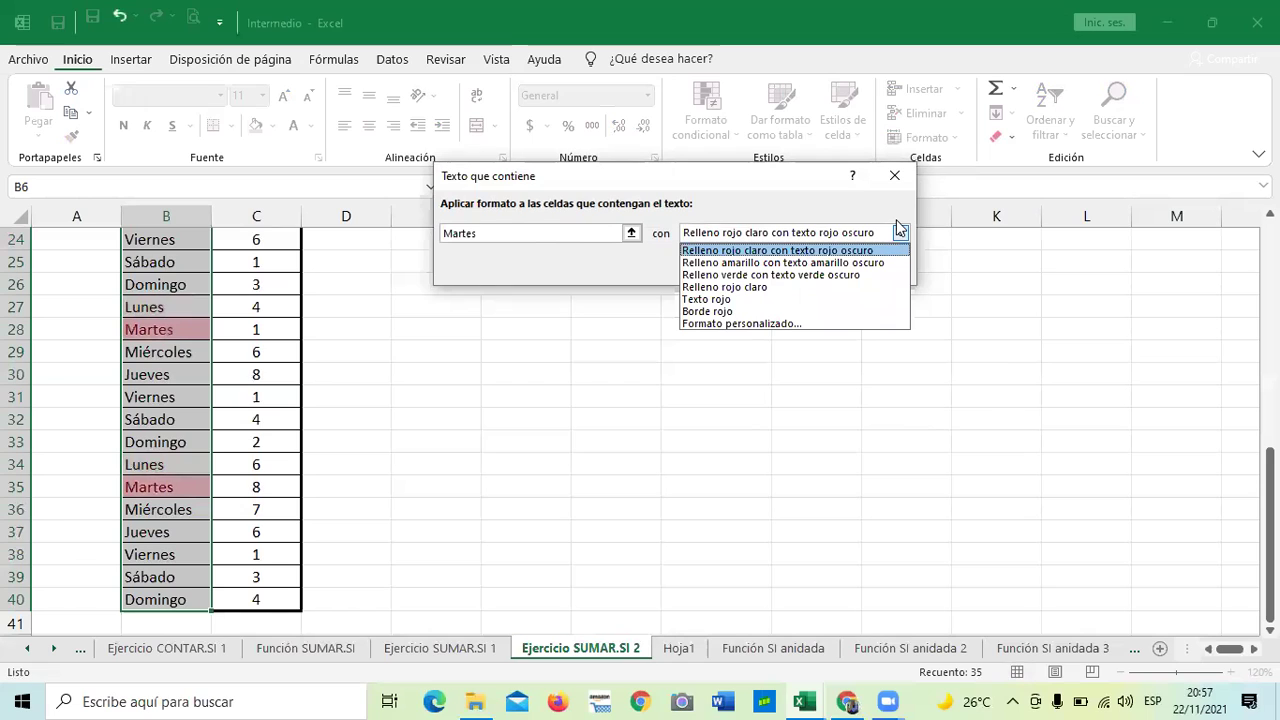
click(700, 324)
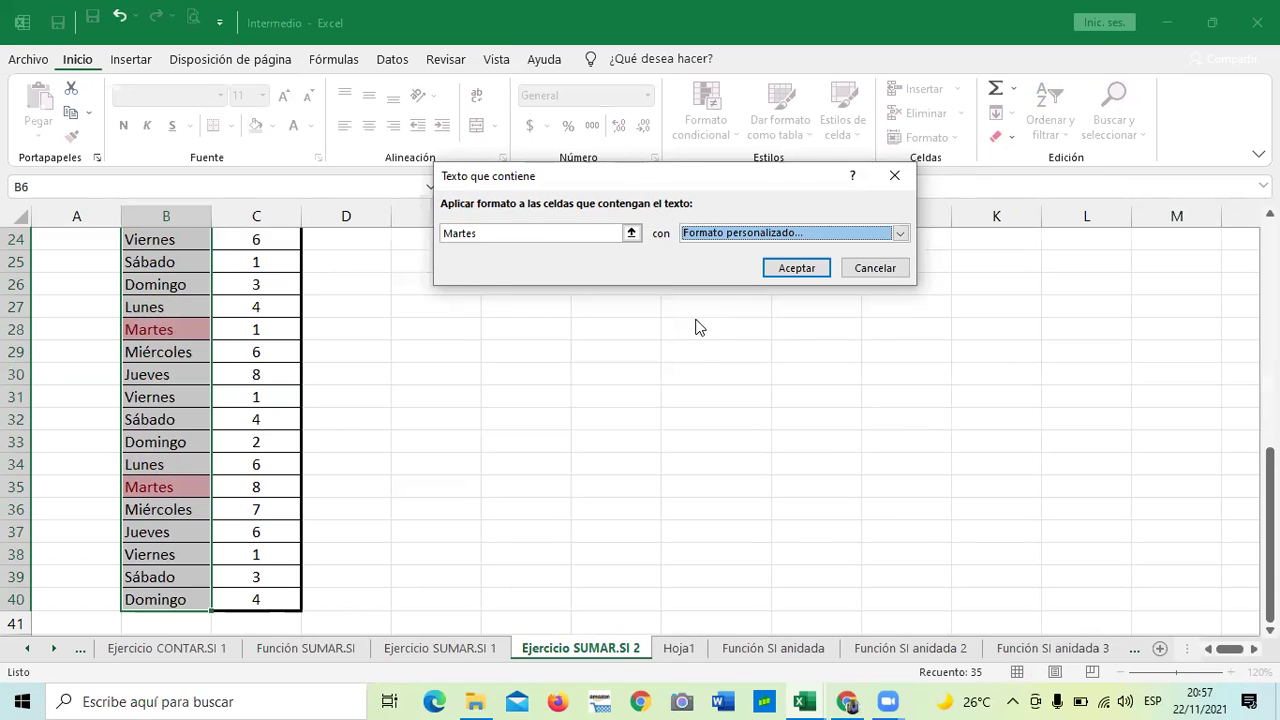
click(896, 232)
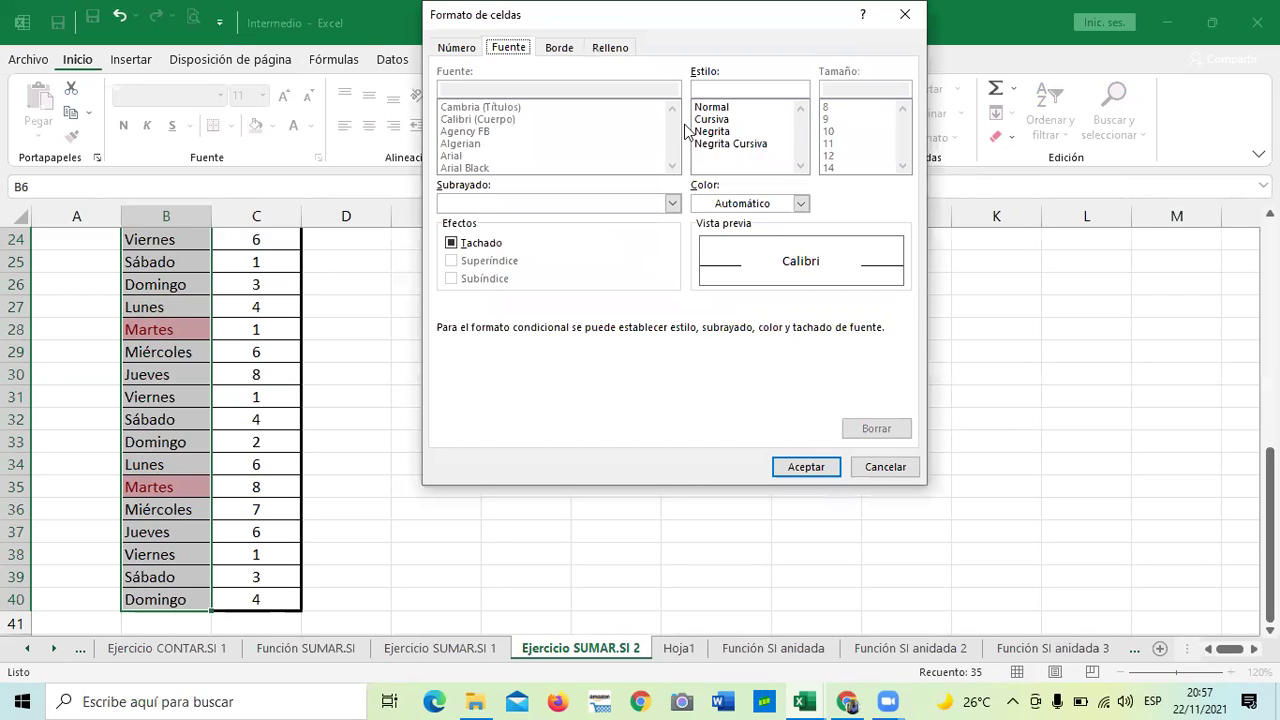
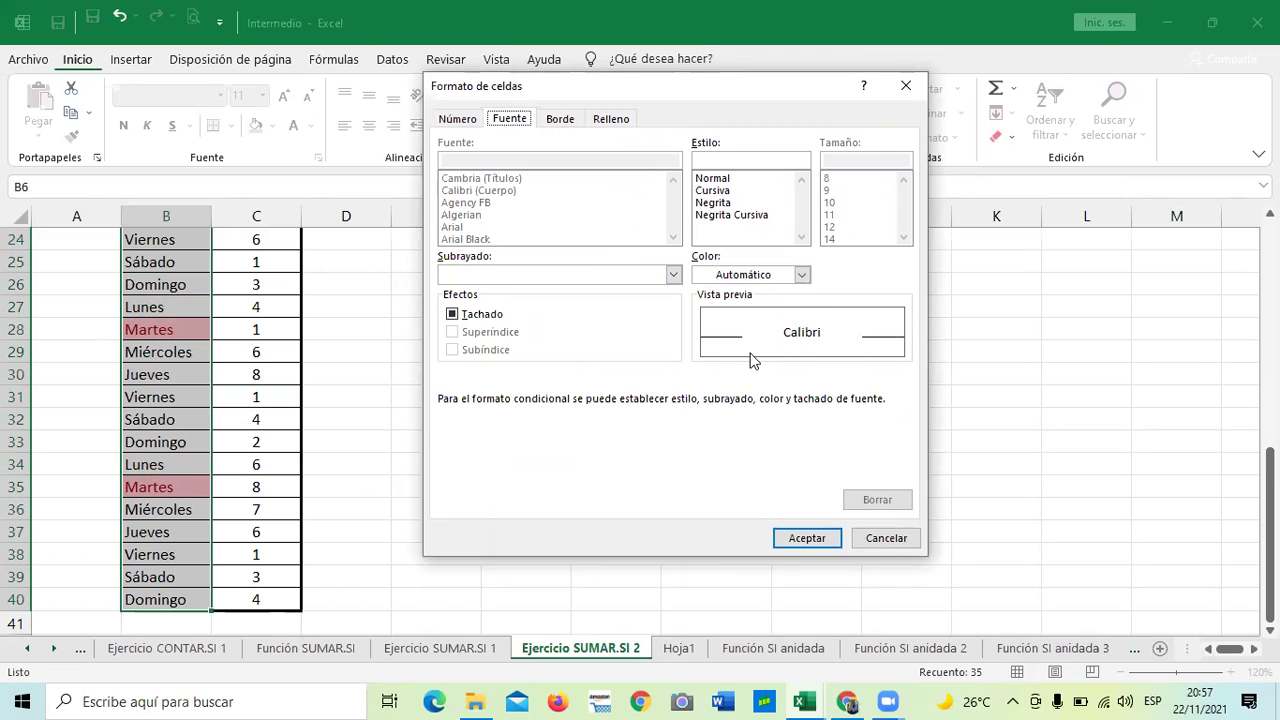
click(559, 121)
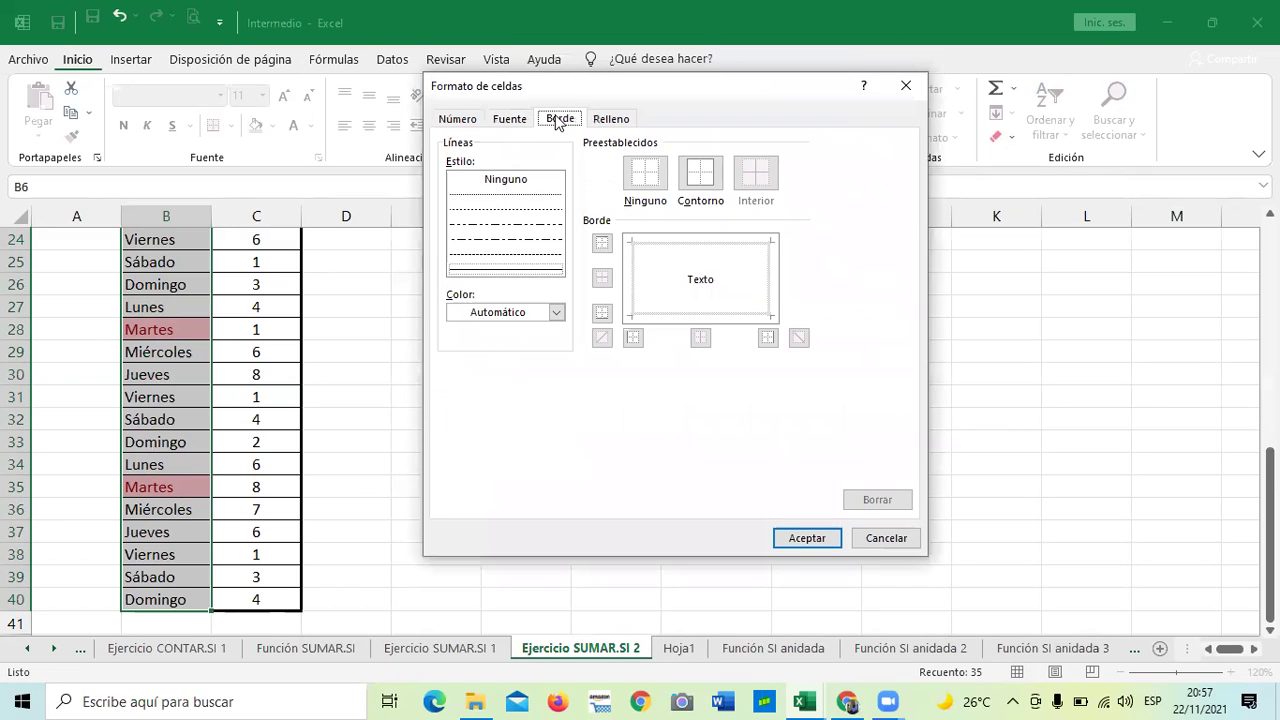
click(452, 120)
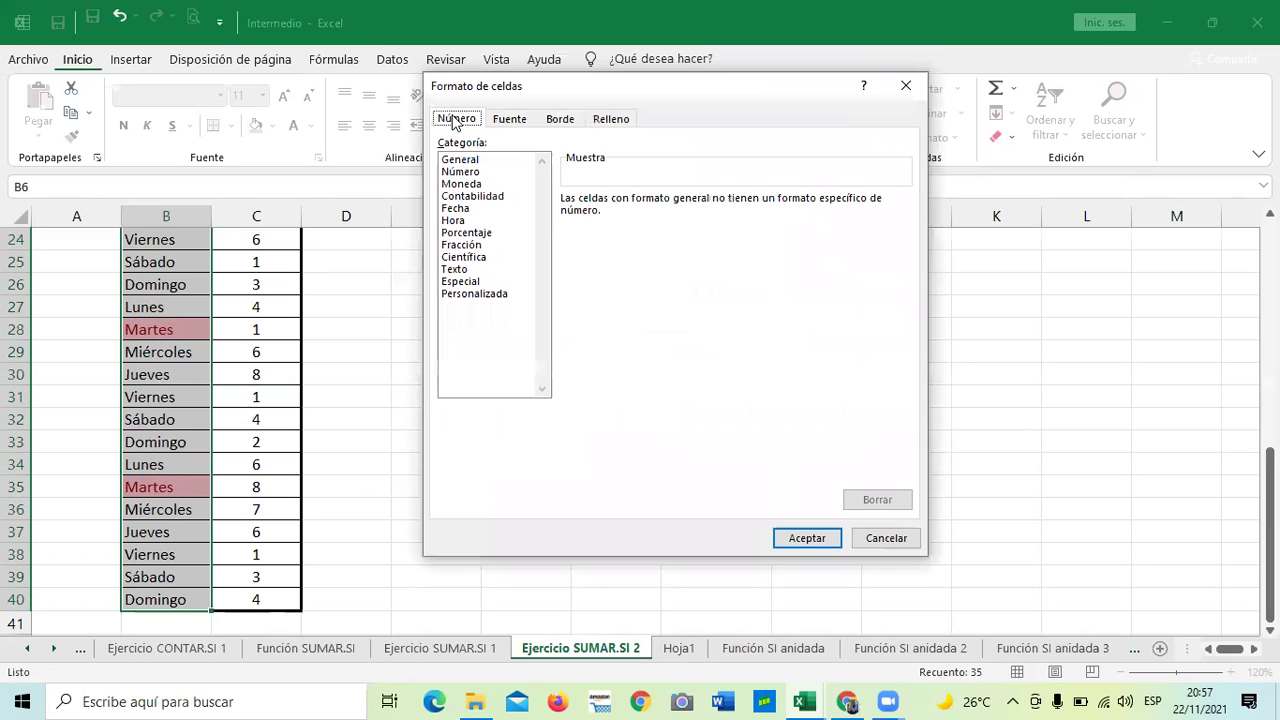
click(509, 121)
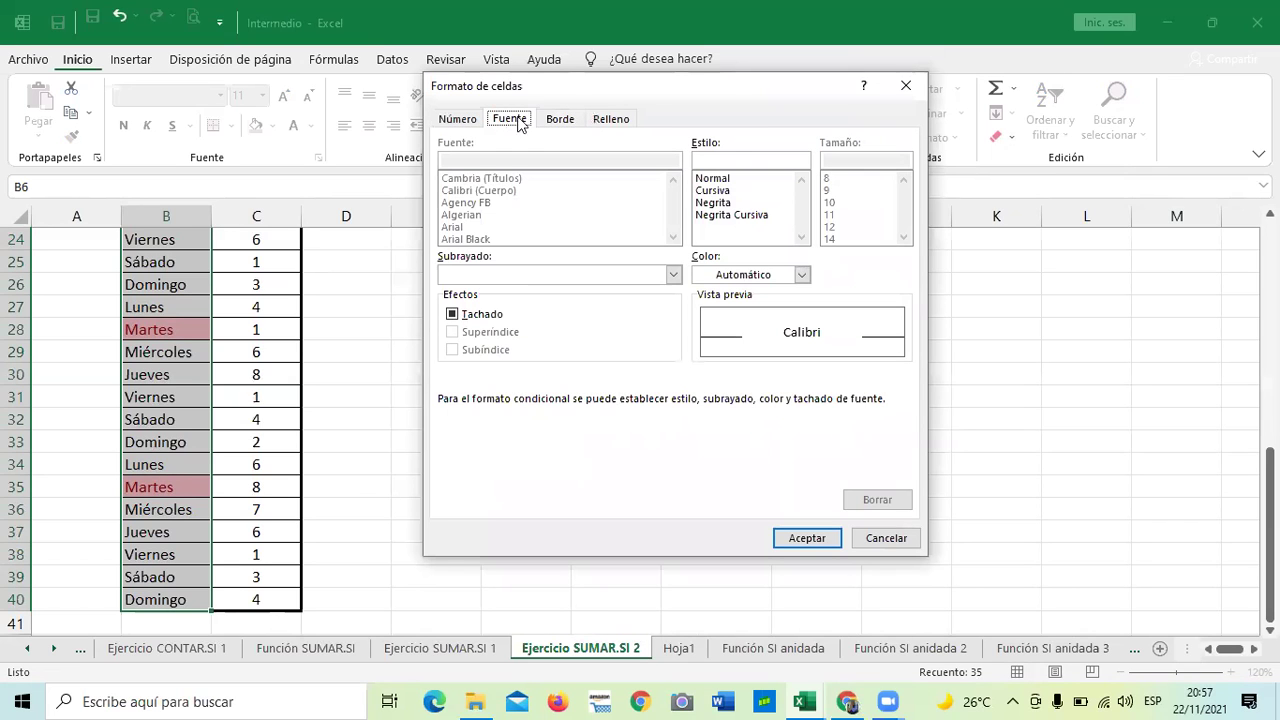
click(801, 275)
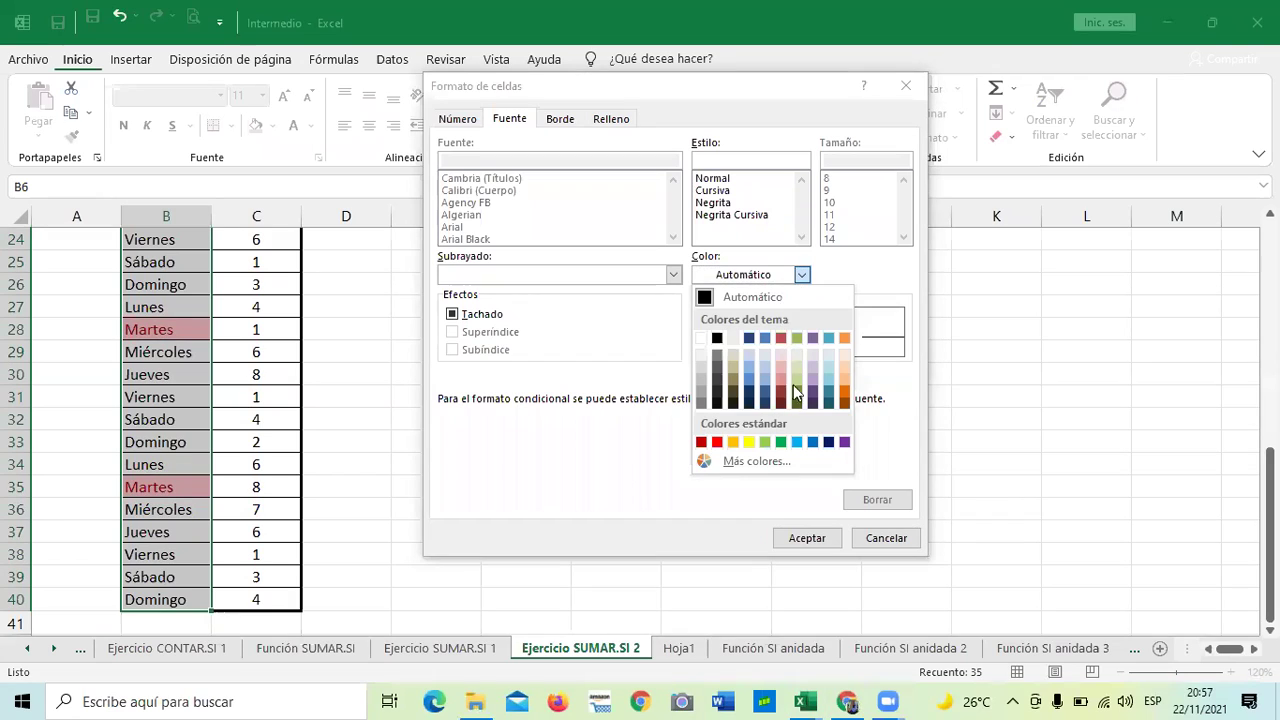
click(749, 338)
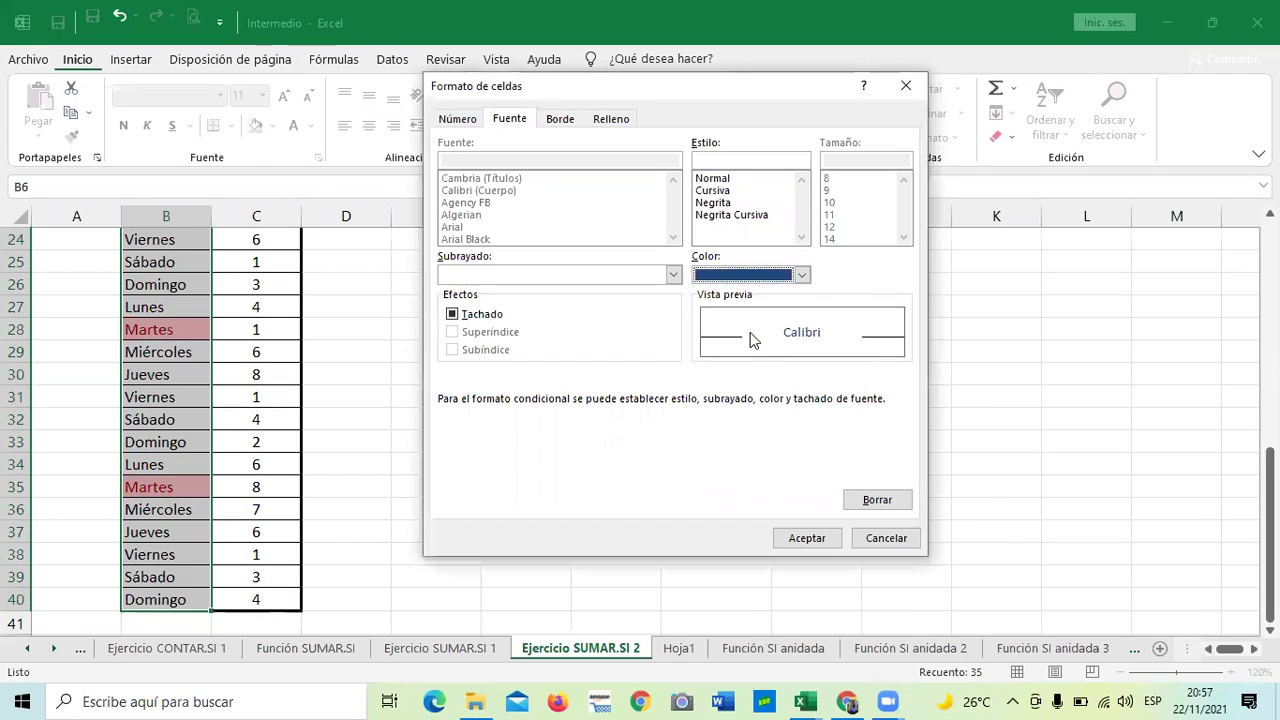
Set the border line colour of the custom format to dark blue.
click(570, 119)
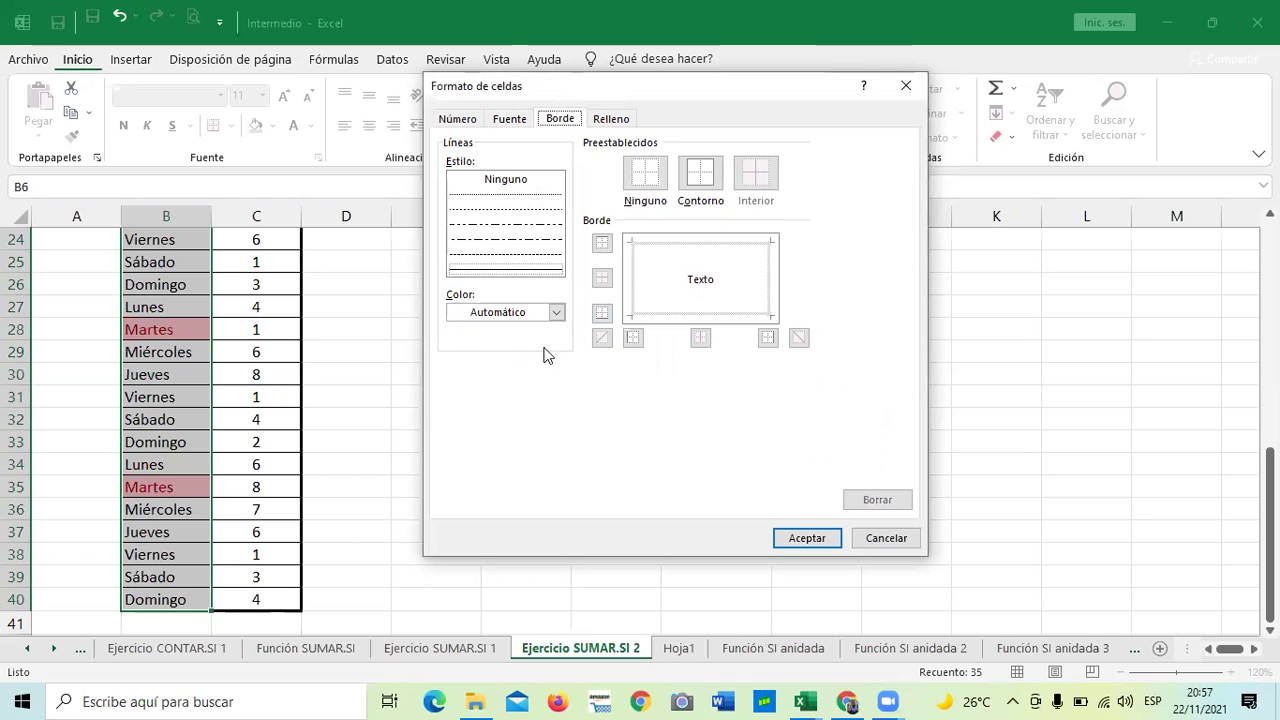
click(557, 313)
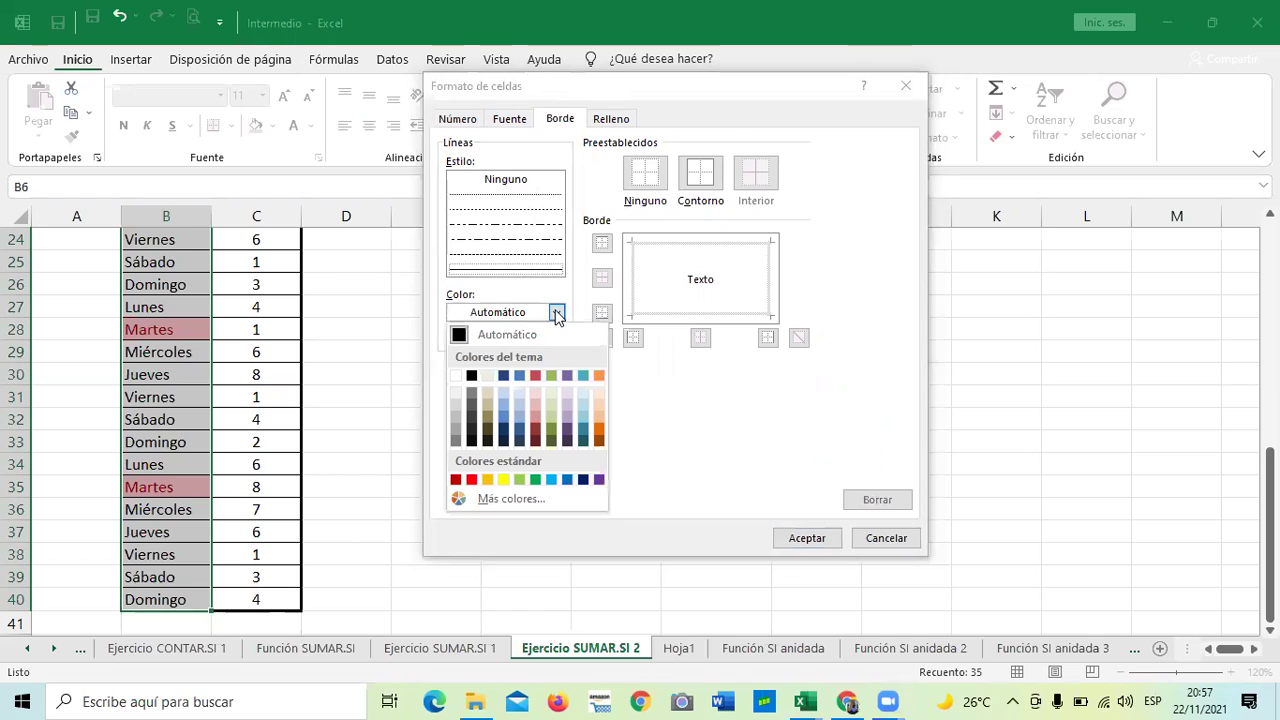
click(504, 377)
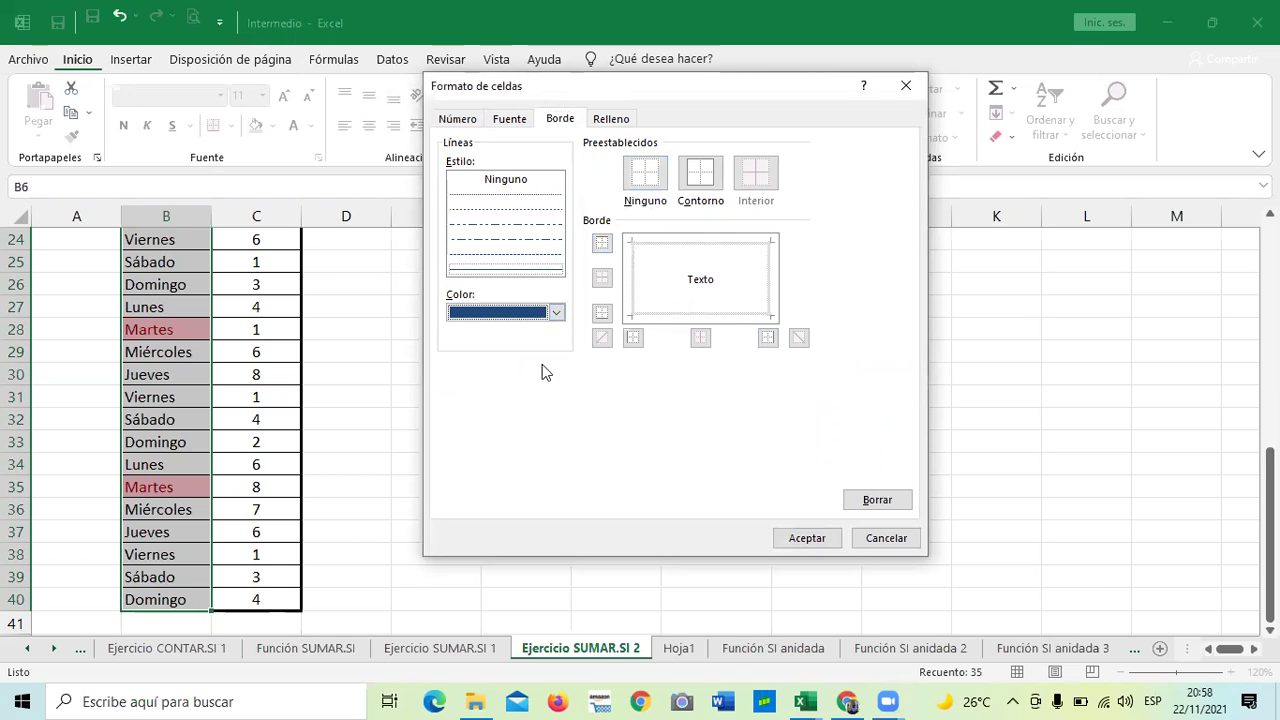
click(500, 122)
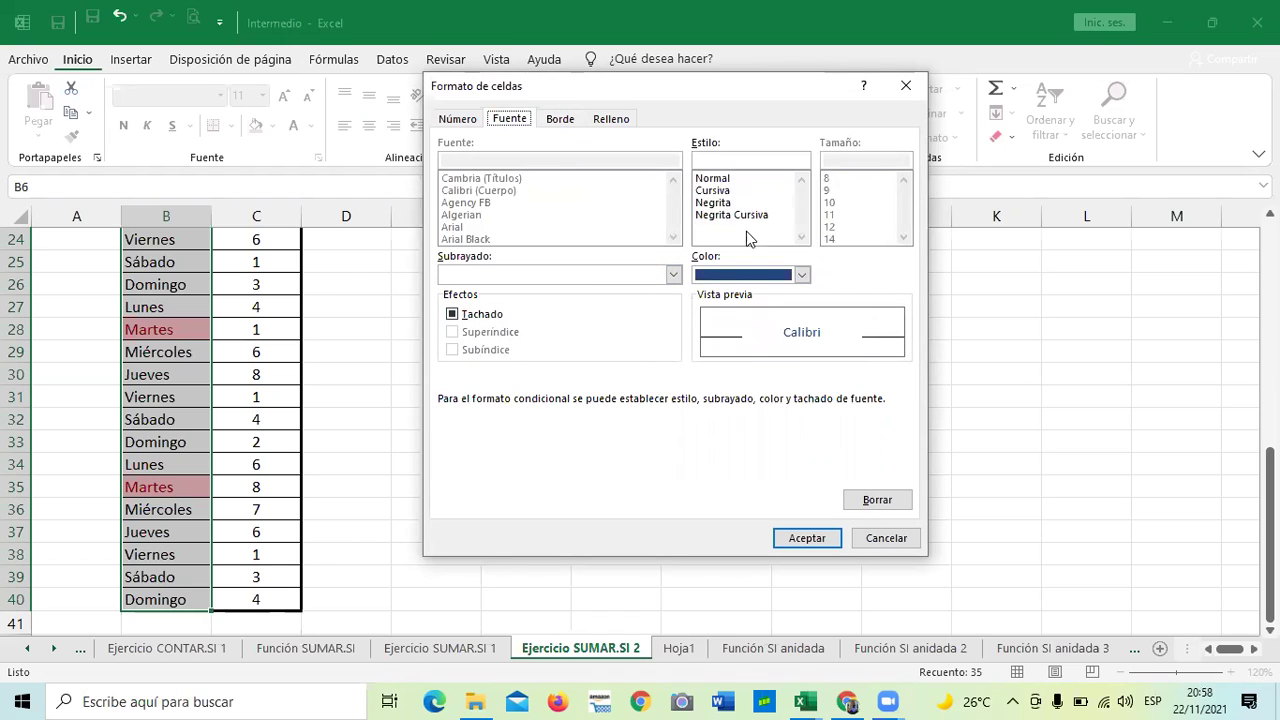
Give the Martes format a light green fill and apply the rule to the weekday names.
click(607, 122)
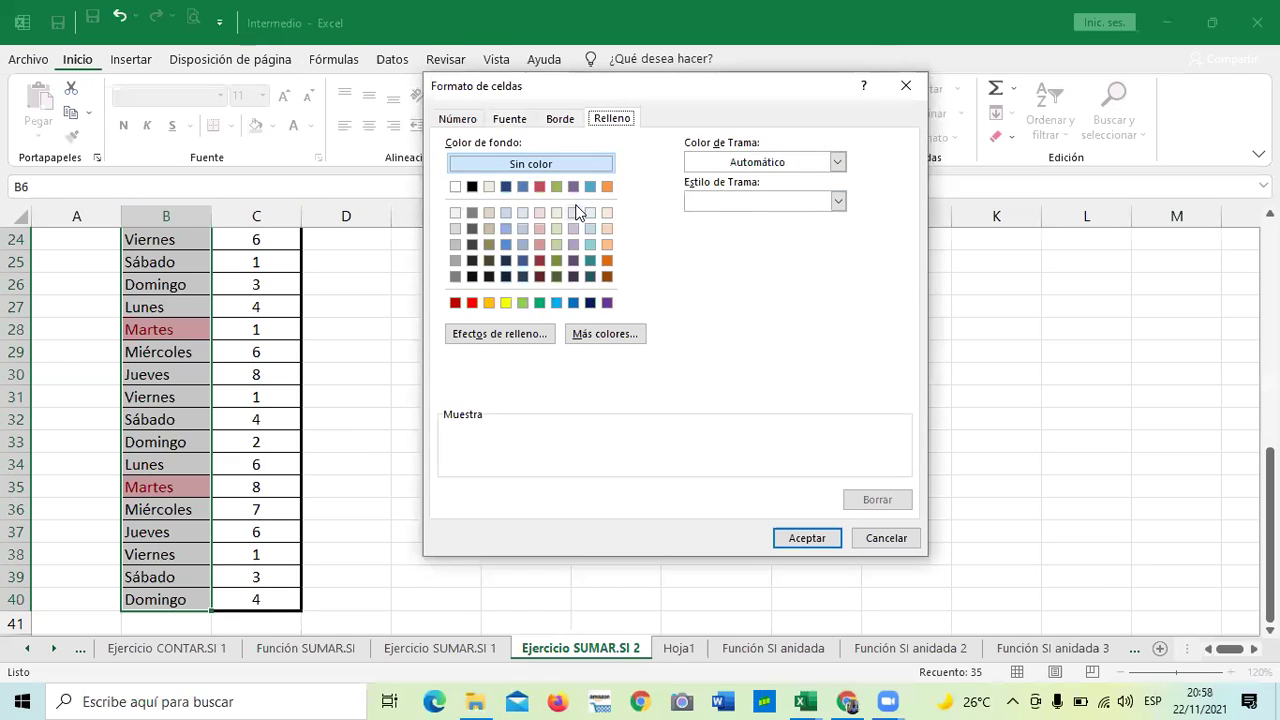
click(521, 301)
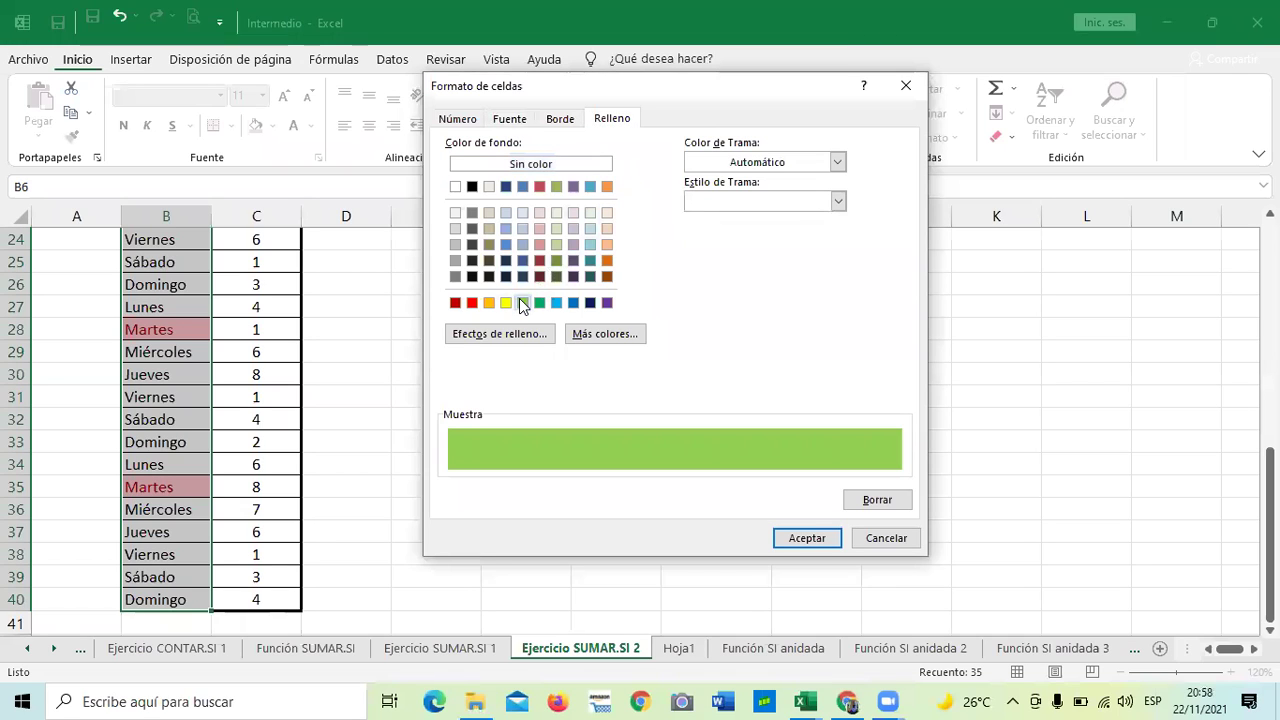
click(814, 541)
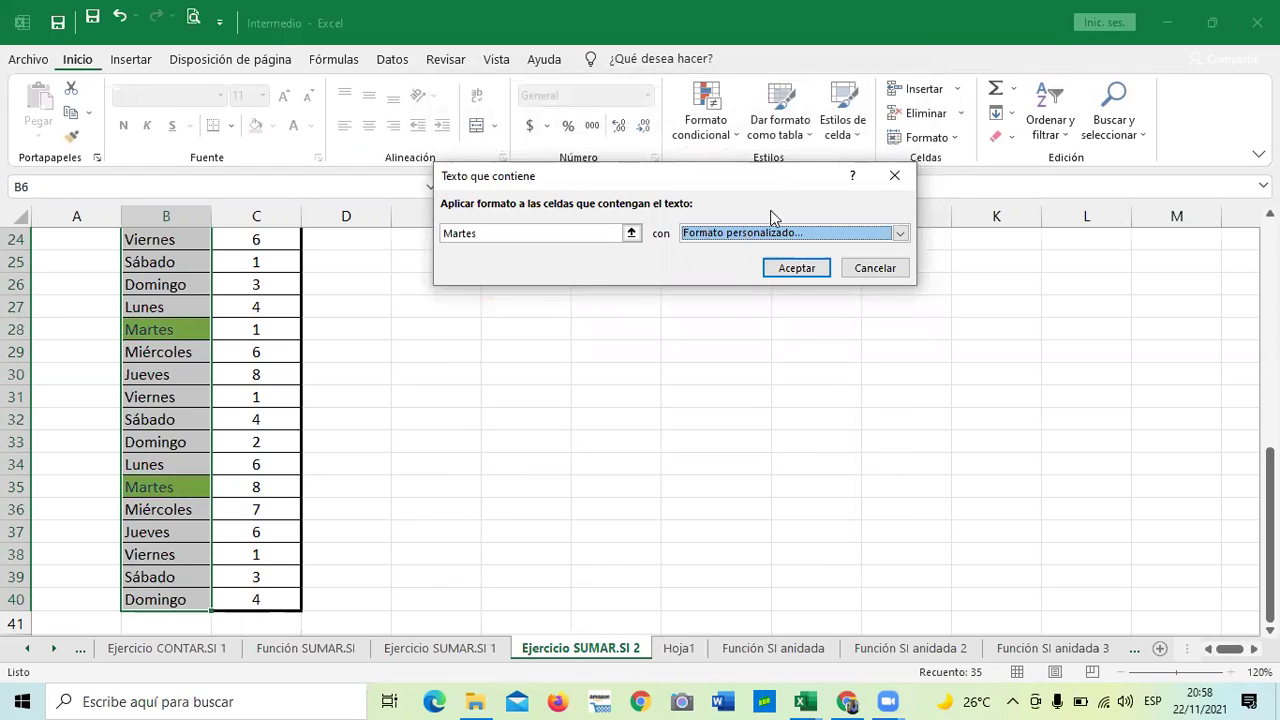
click(800, 268)
click(707, 369)
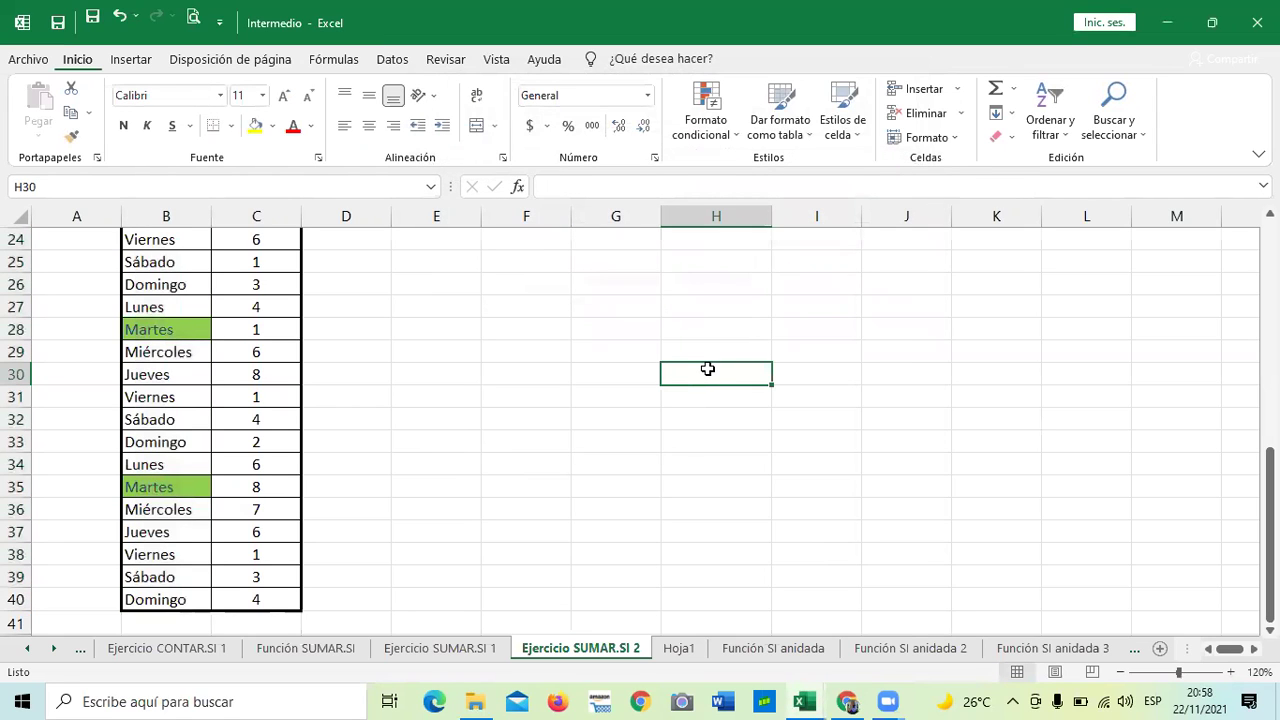
Set up a second "Texto que contiene" rule on column B for the text Sábado with a custom format.
scroll(640, 428, up, 1)
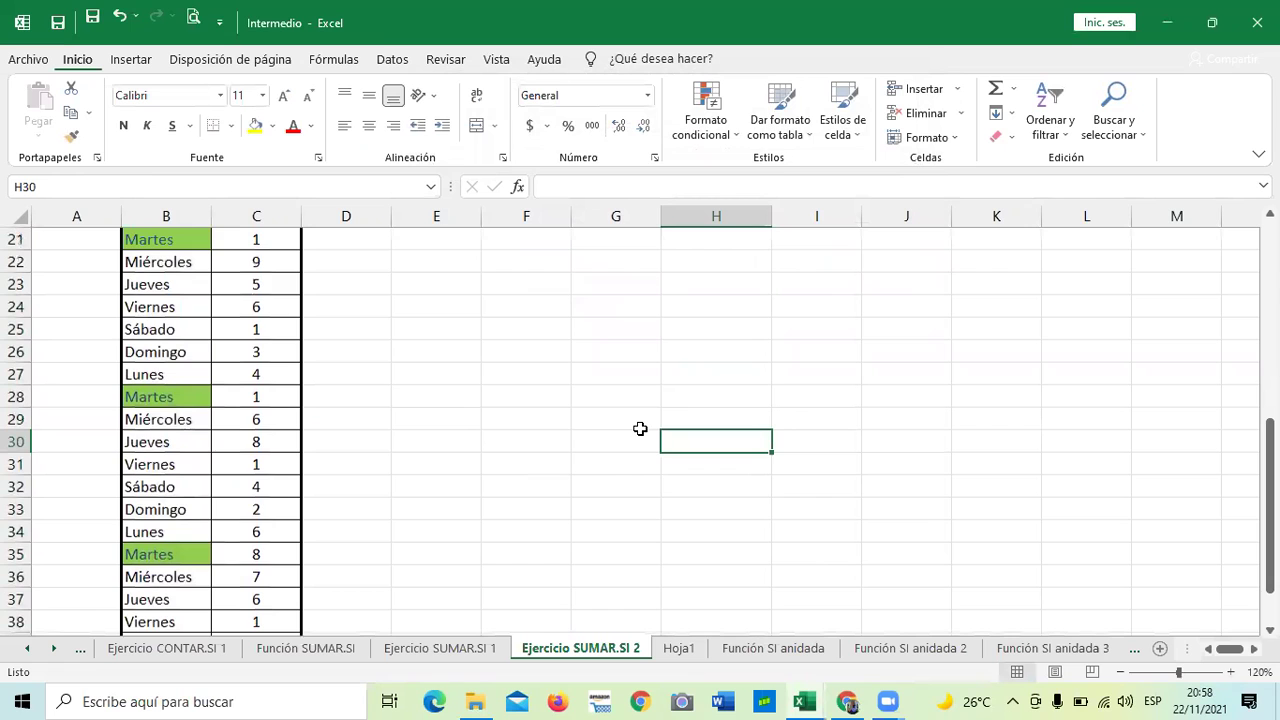
scroll(632, 419, up, 1)
scroll(632, 420, down, 2)
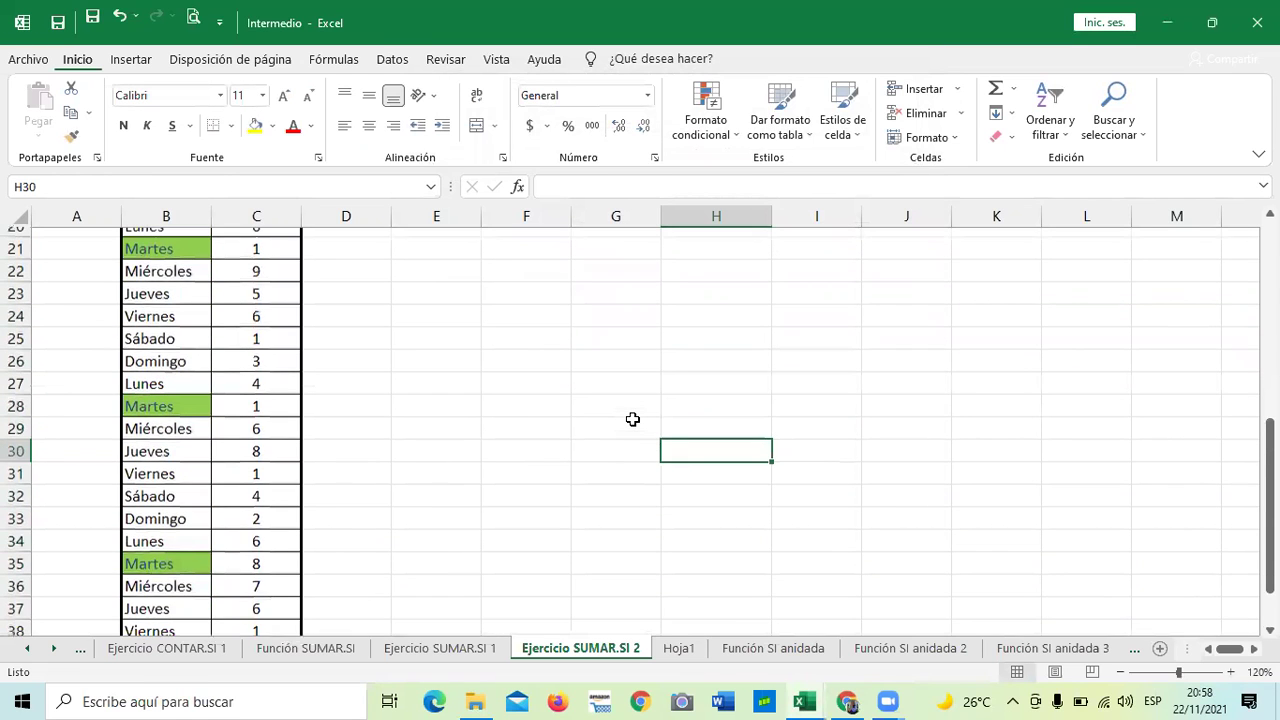
scroll(560, 262, up, 2)
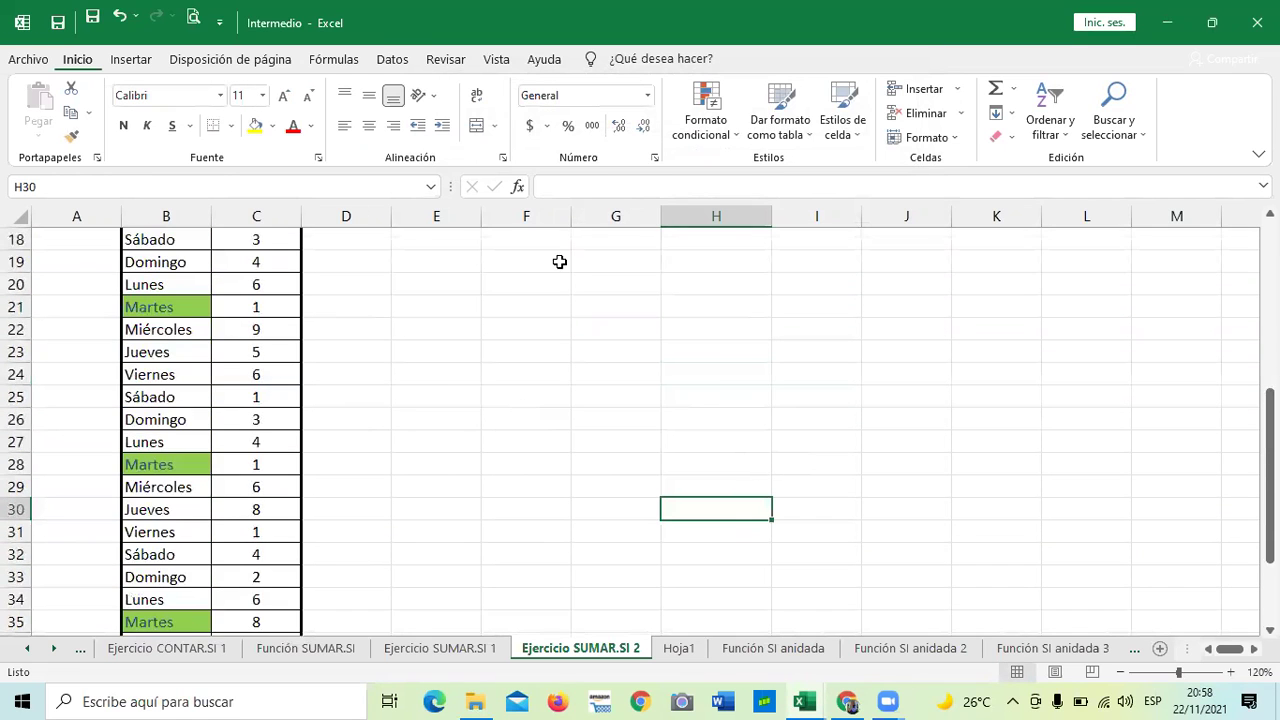
click(159, 215)
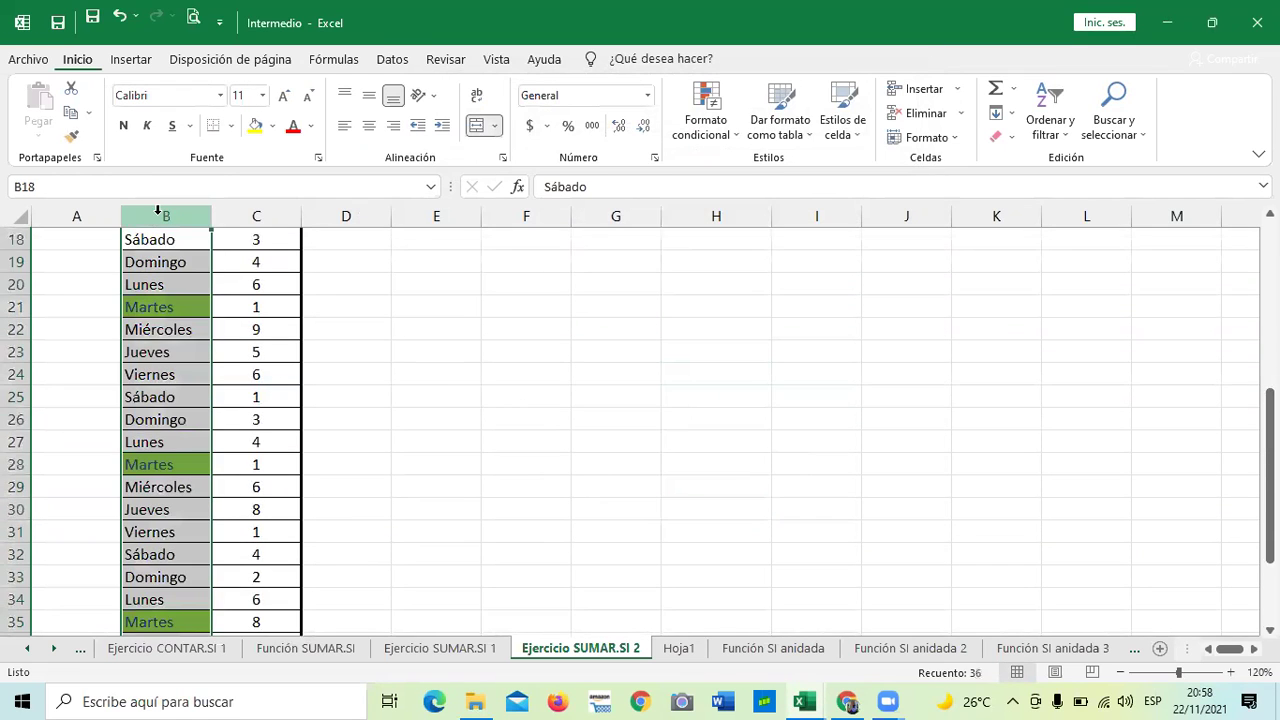
click(733, 140)
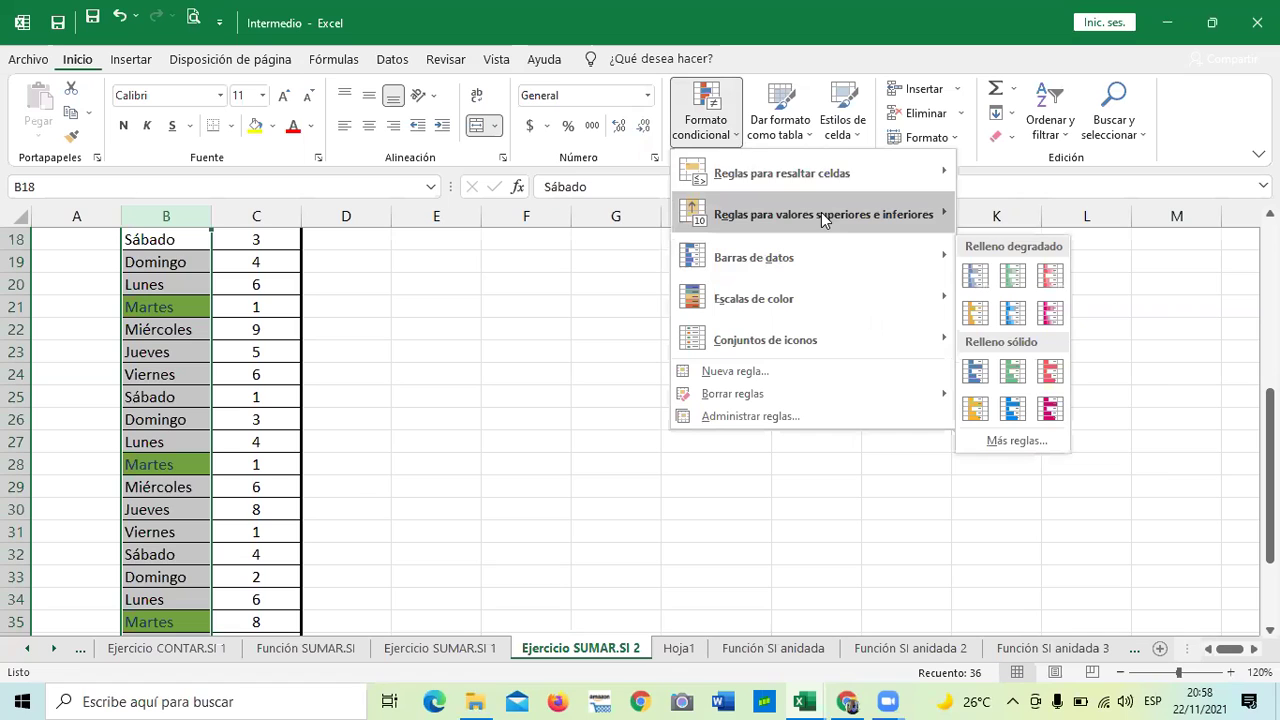
mouse_move(857, 171)
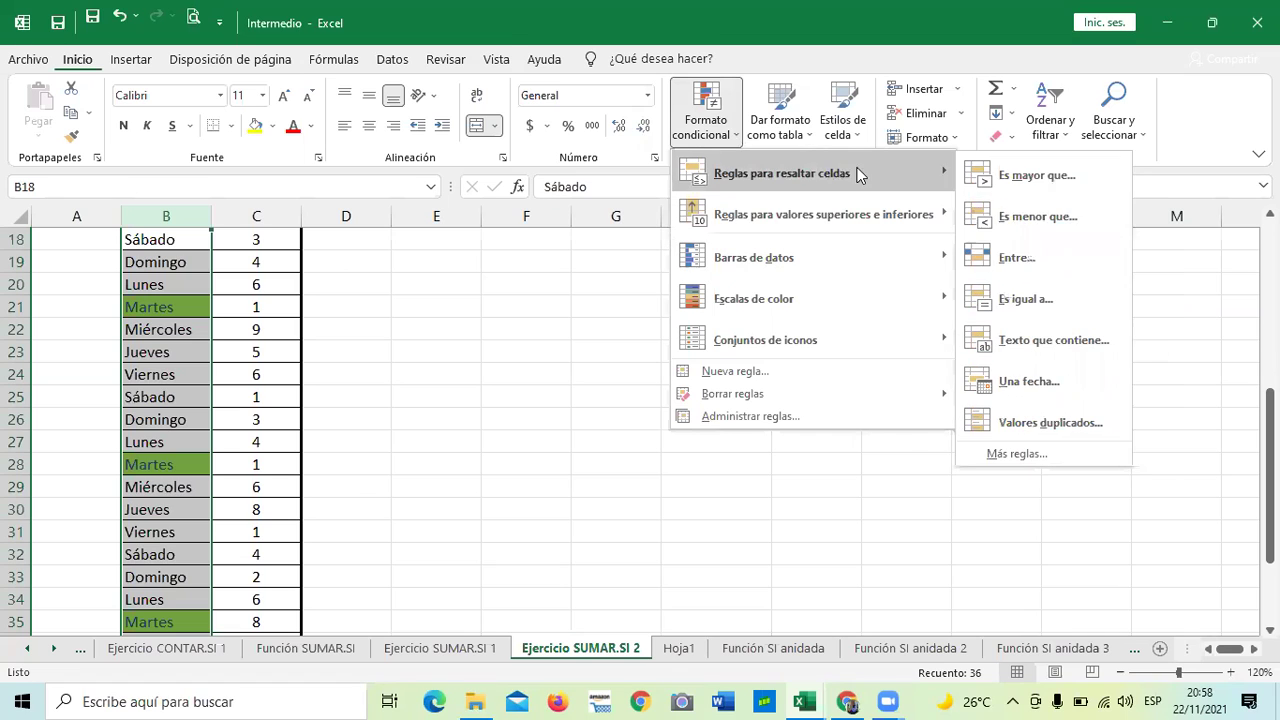
click(1015, 342)
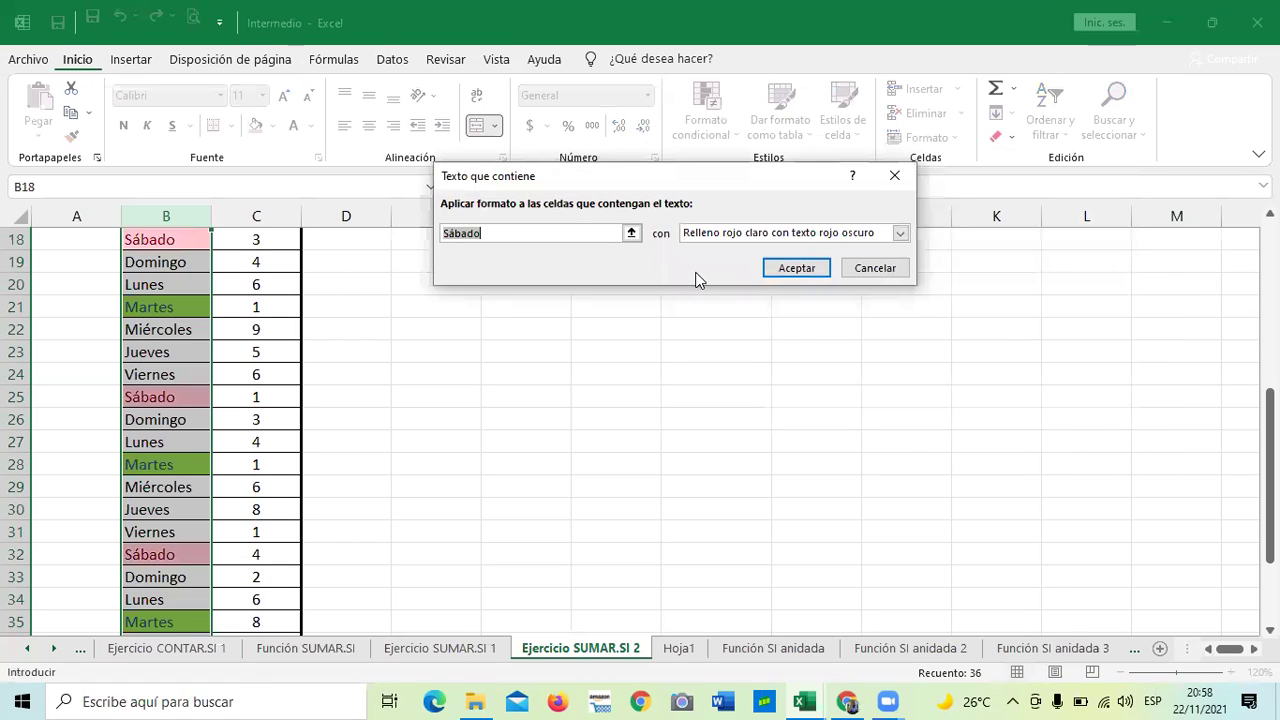
click(895, 235)
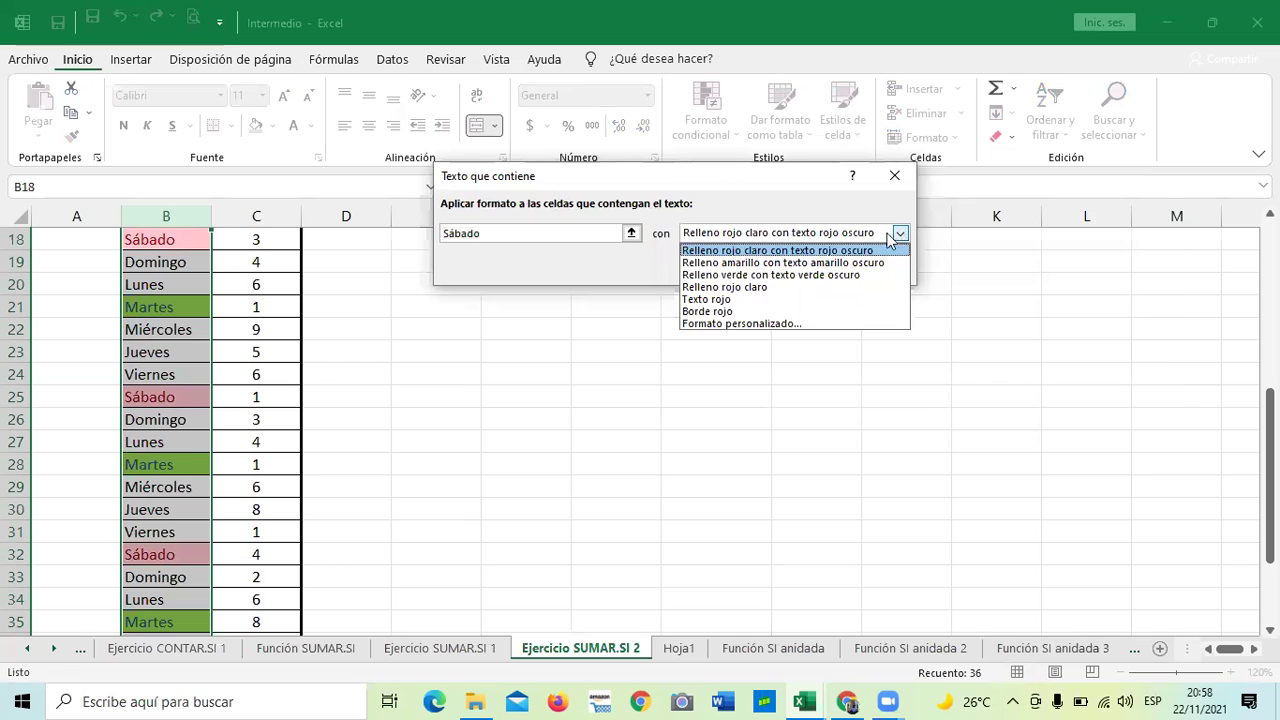
click(714, 323)
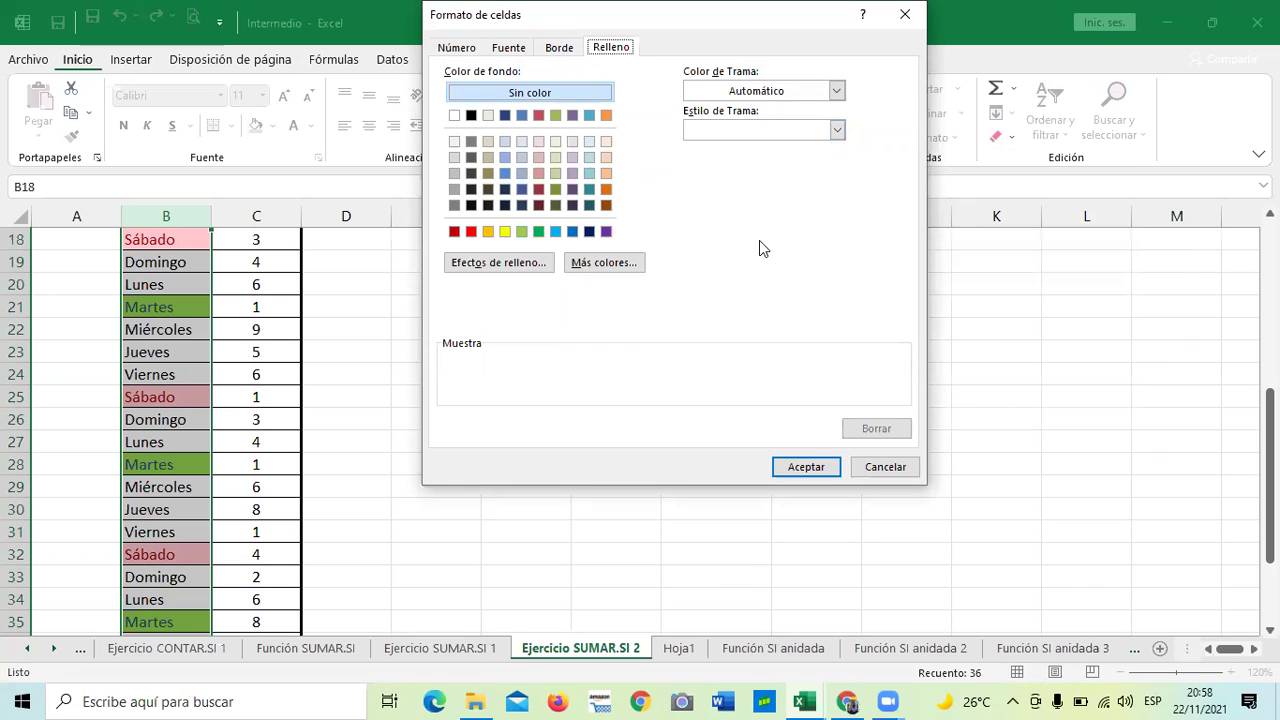
Give the Sábado format a light orange fill and apply the rule to column B.
click(504, 232)
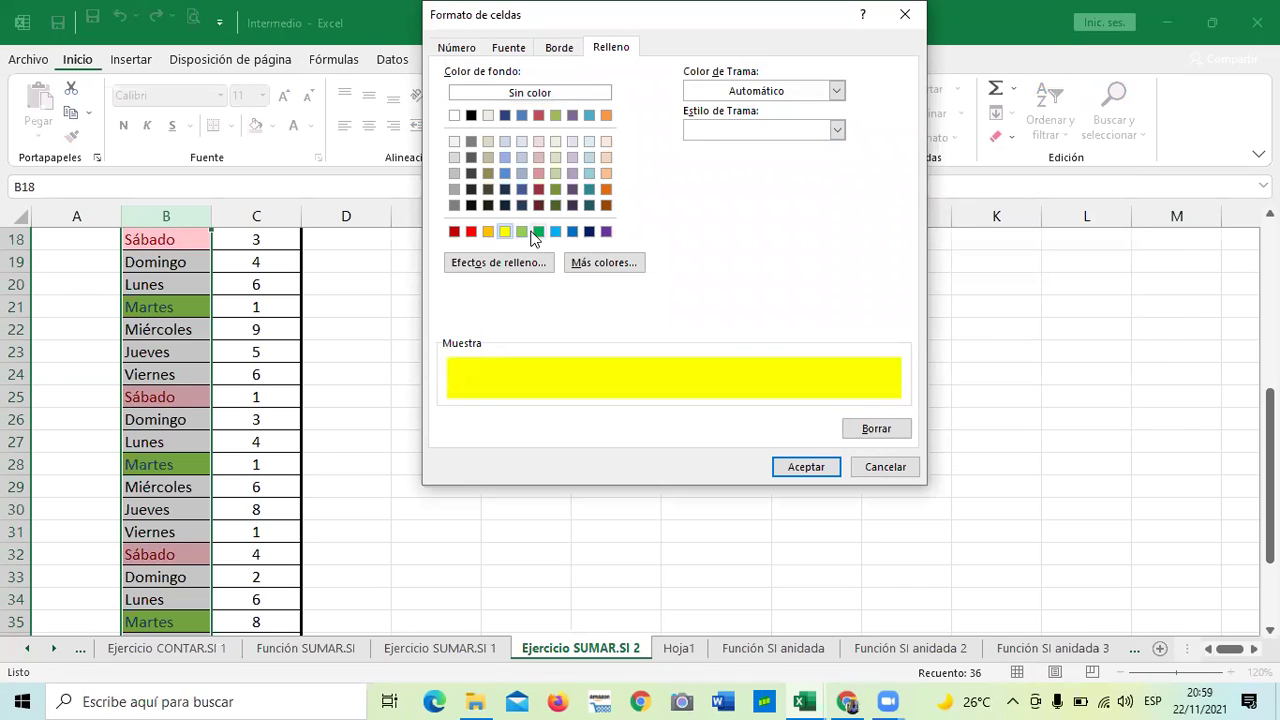
click(606, 174)
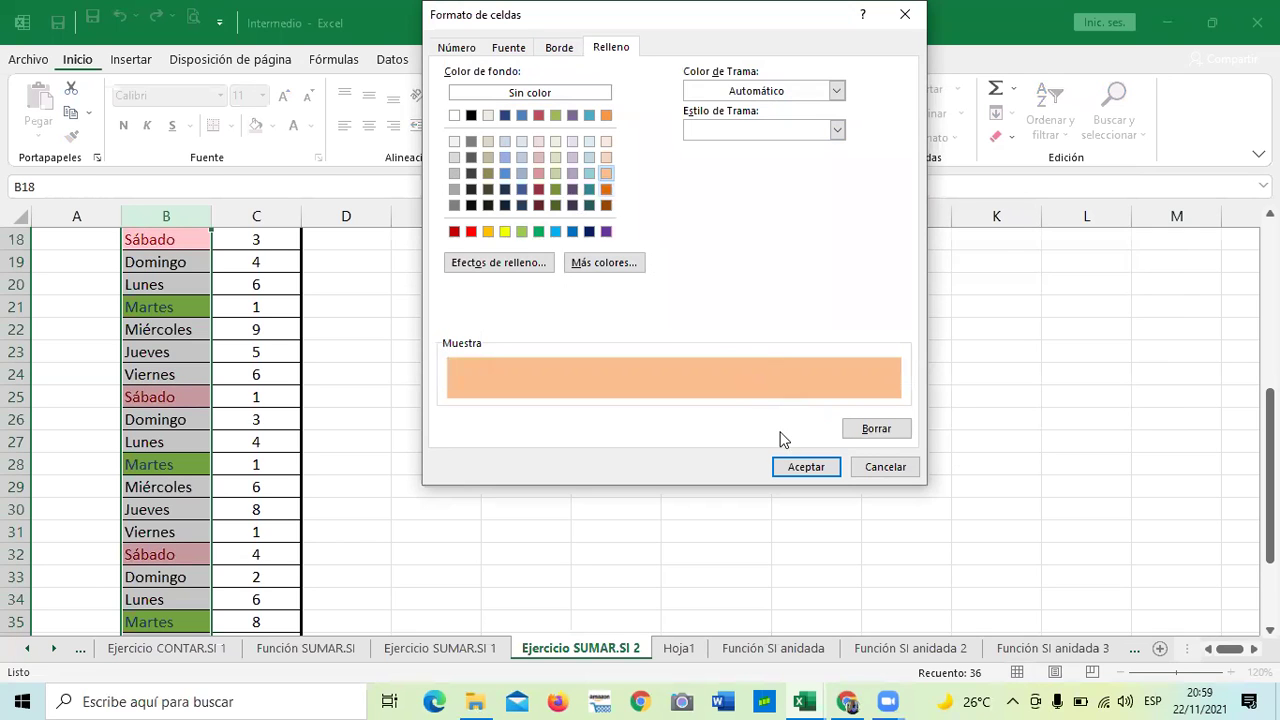
click(780, 466)
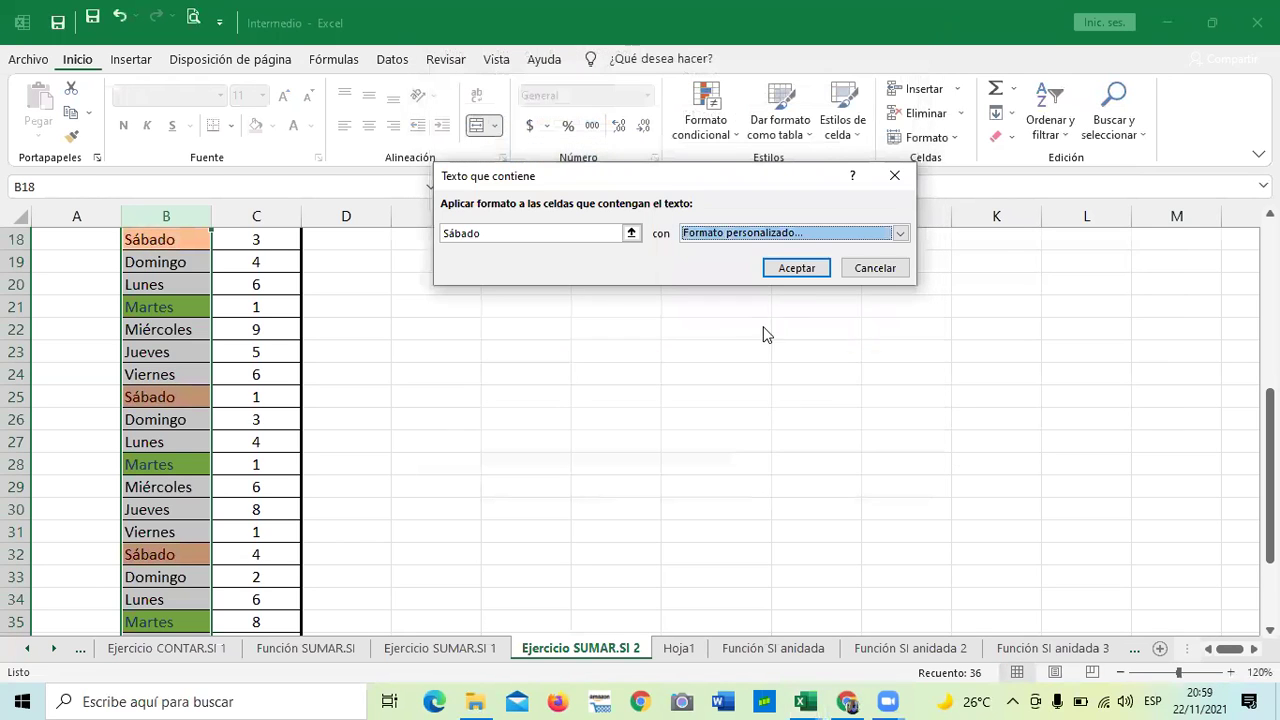
click(795, 267)
click(732, 450)
Check how the Martes and Sábado rules colour the weekday names down the whole January visits table.
scroll(732, 447, up, 2)
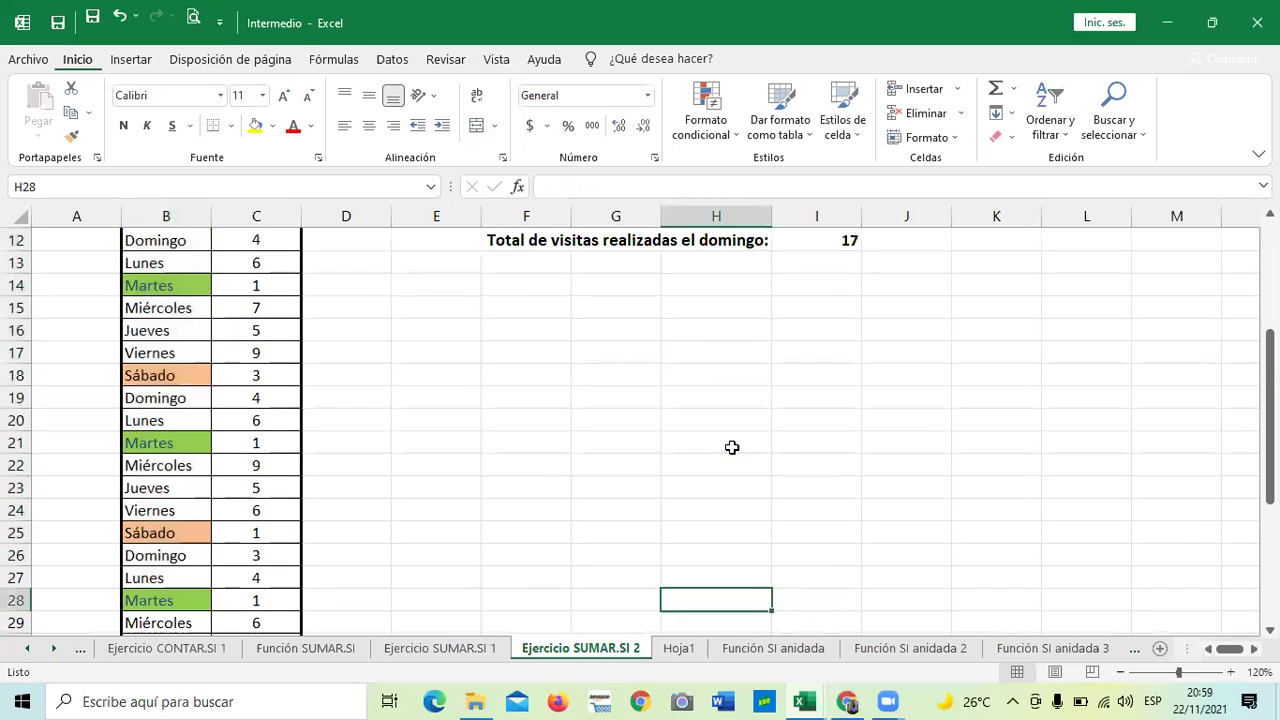
scroll(732, 442, up, 2)
scroll(732, 440, down, 1)
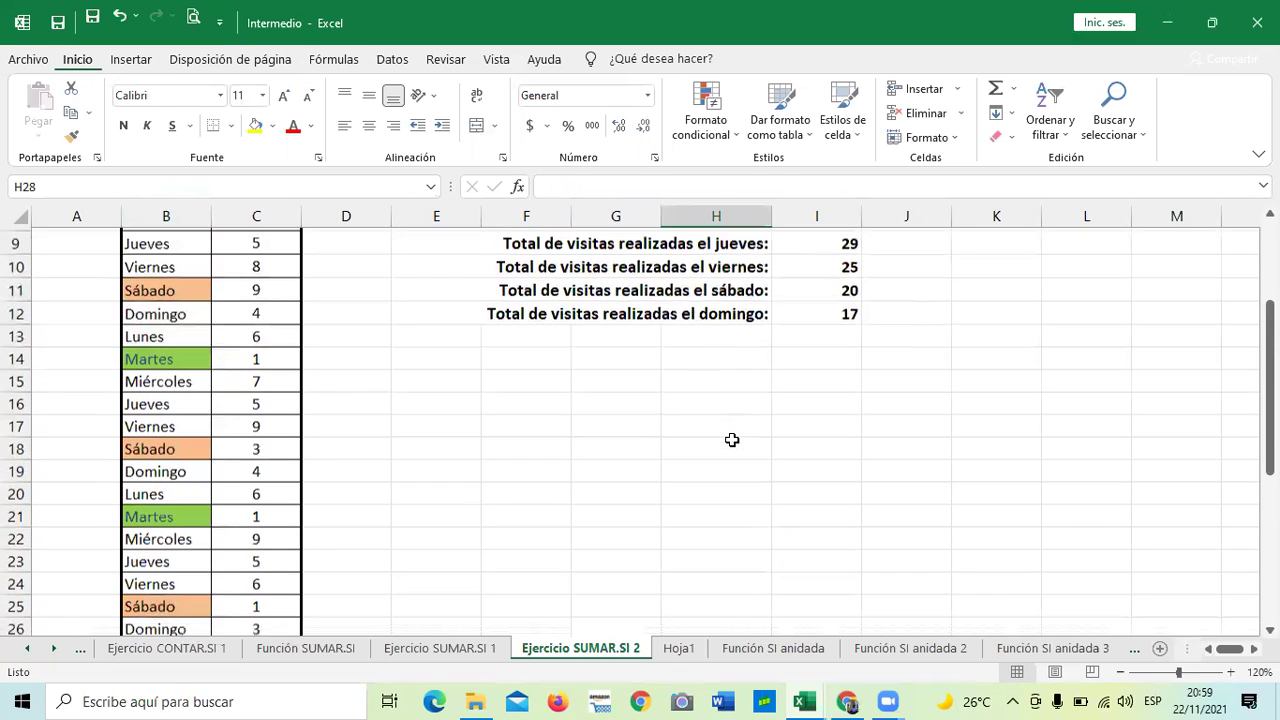
scroll(732, 440, down, 7)
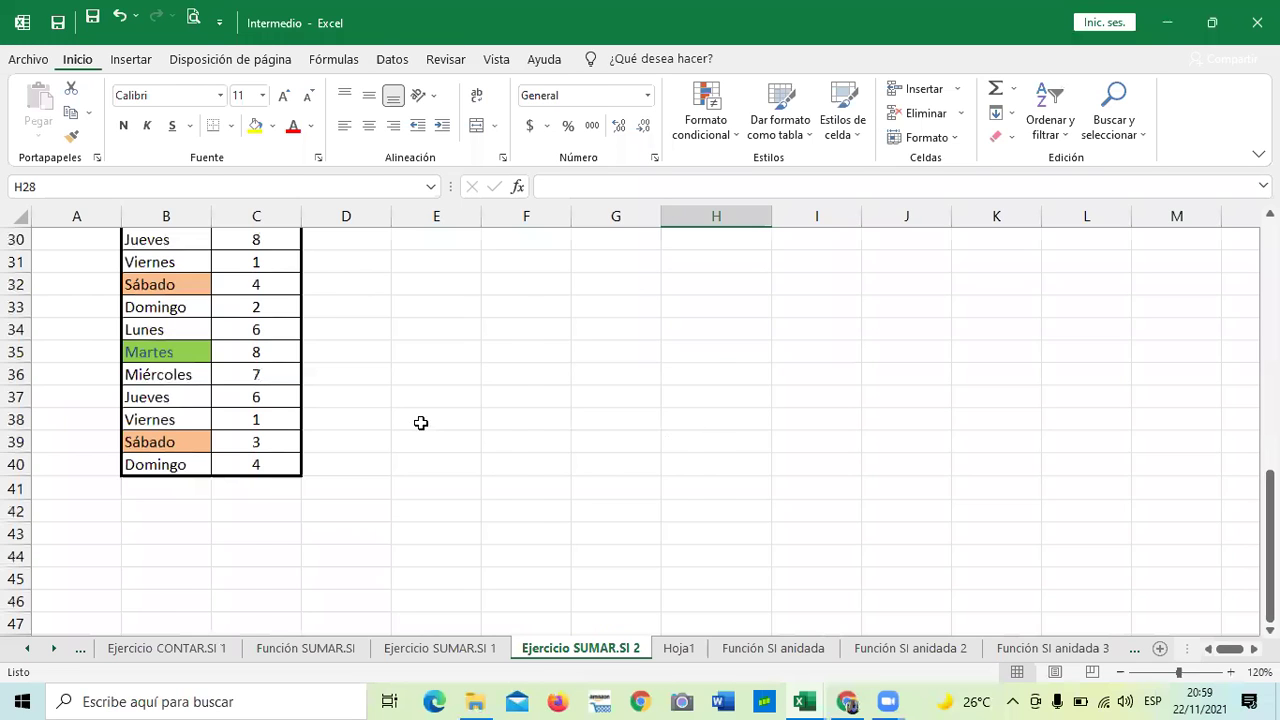
scroll(420, 423, up, 10)
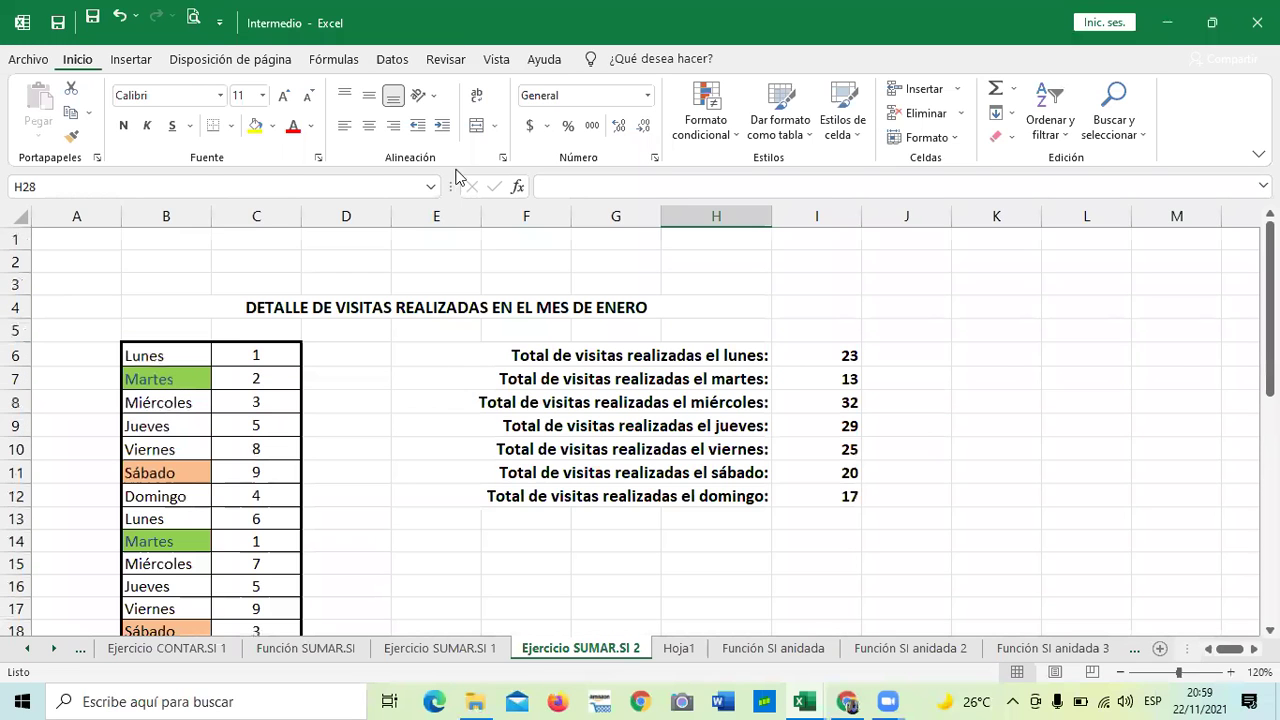
Clear the conditional formatting rules from the weekday names in column B and check the table down its length.
click(724, 138)
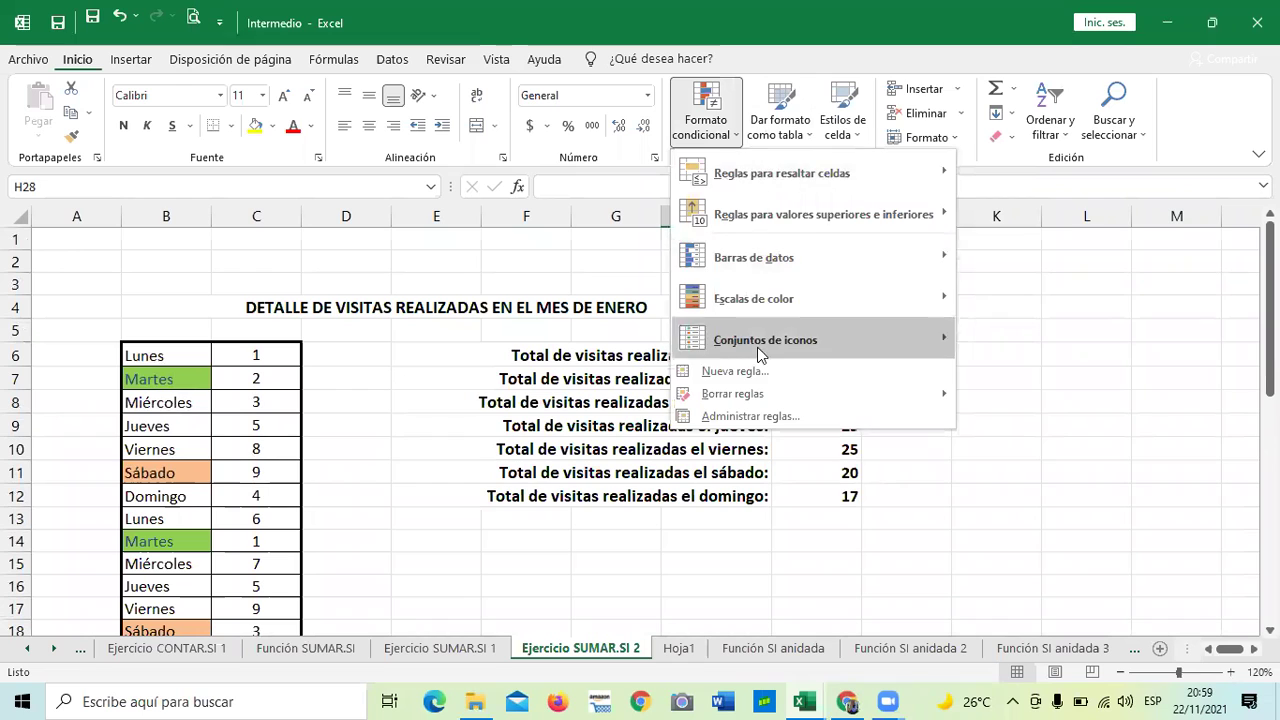
mouse_move(763, 298)
click(155, 218)
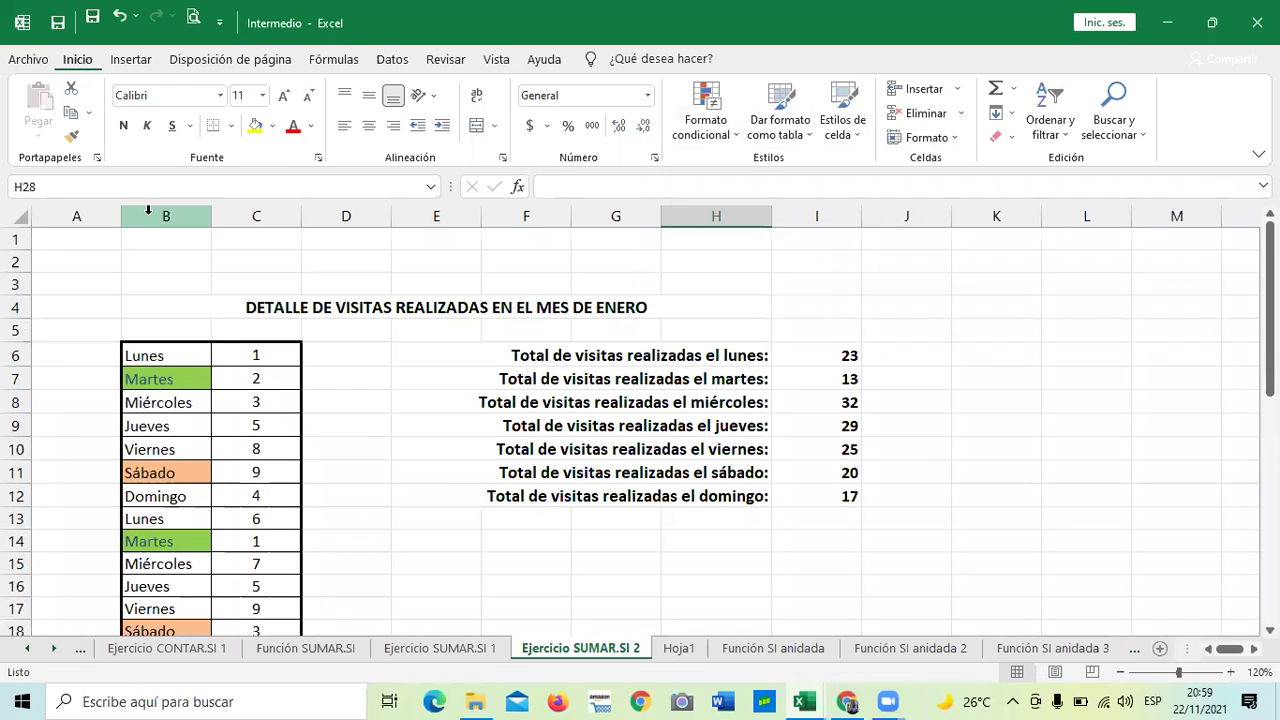
click(155, 218)
click(724, 138)
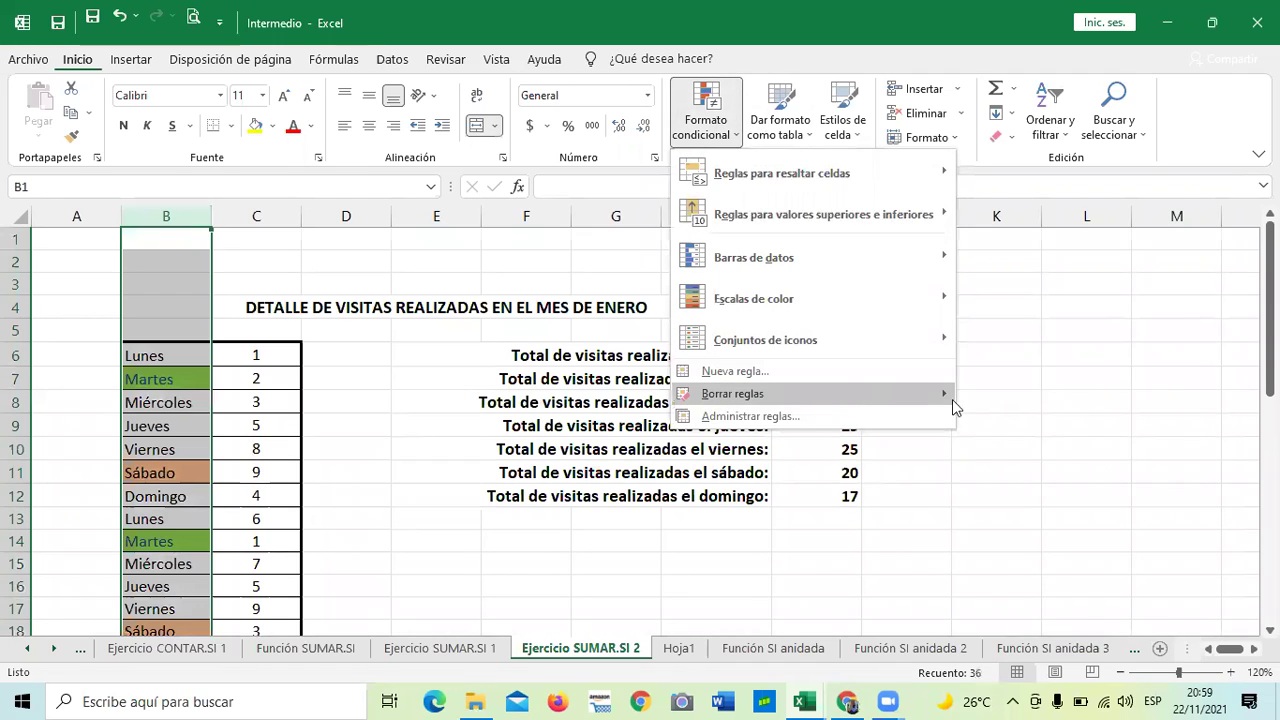
mouse_move(950, 396)
click(999, 394)
click(926, 326)
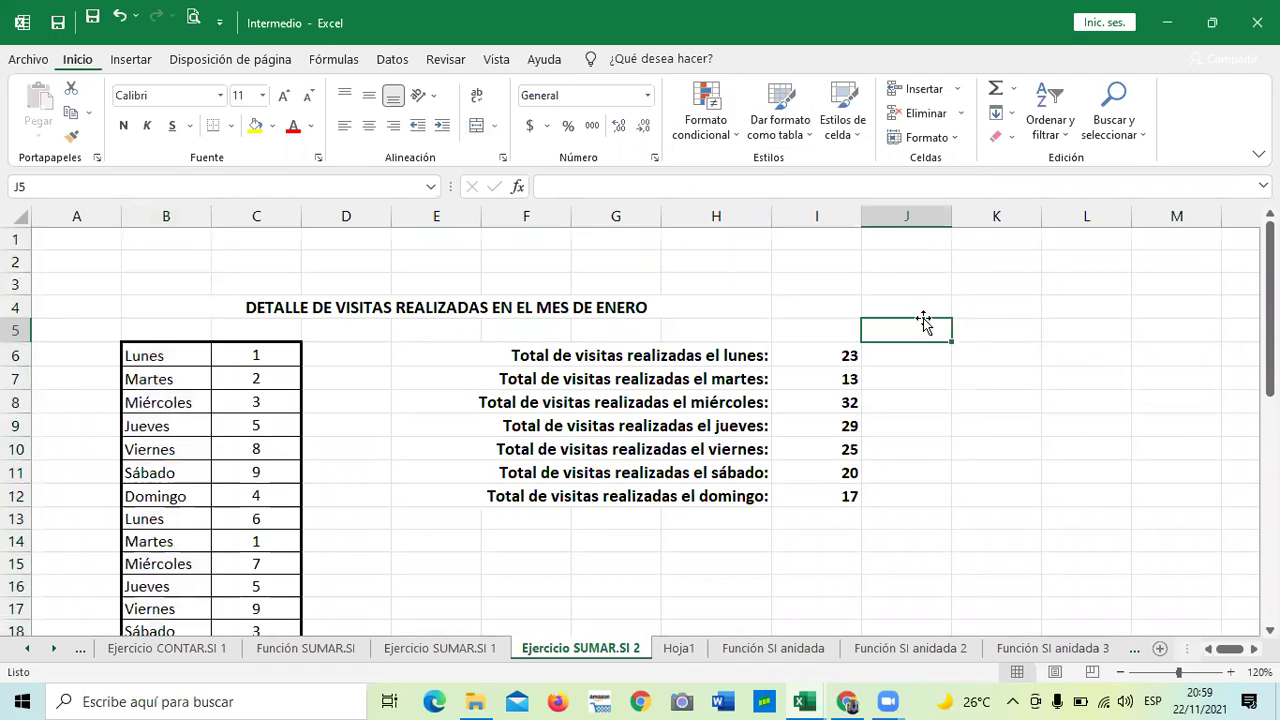
scroll(175, 352, down, 2)
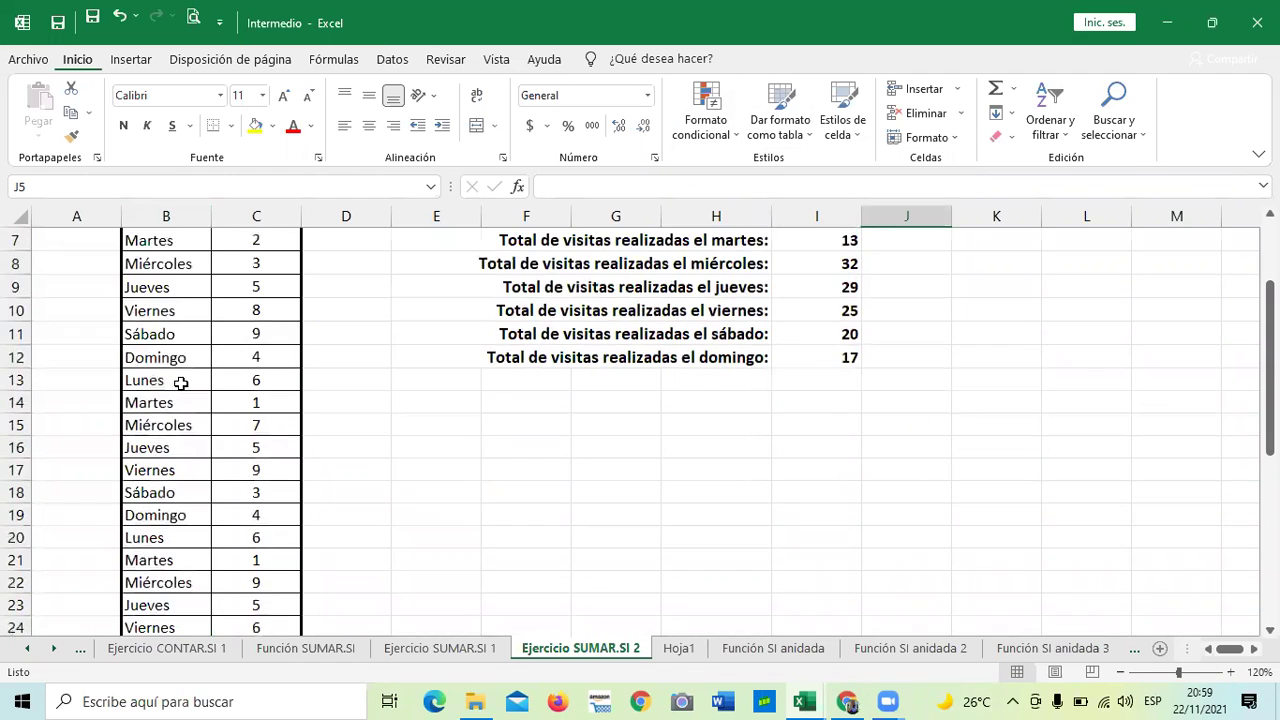
scroll(174, 260, up, 2)
Examine the date periods offered by the "Una fecha" highlight rule for column B without applying a rule.
click(166, 216)
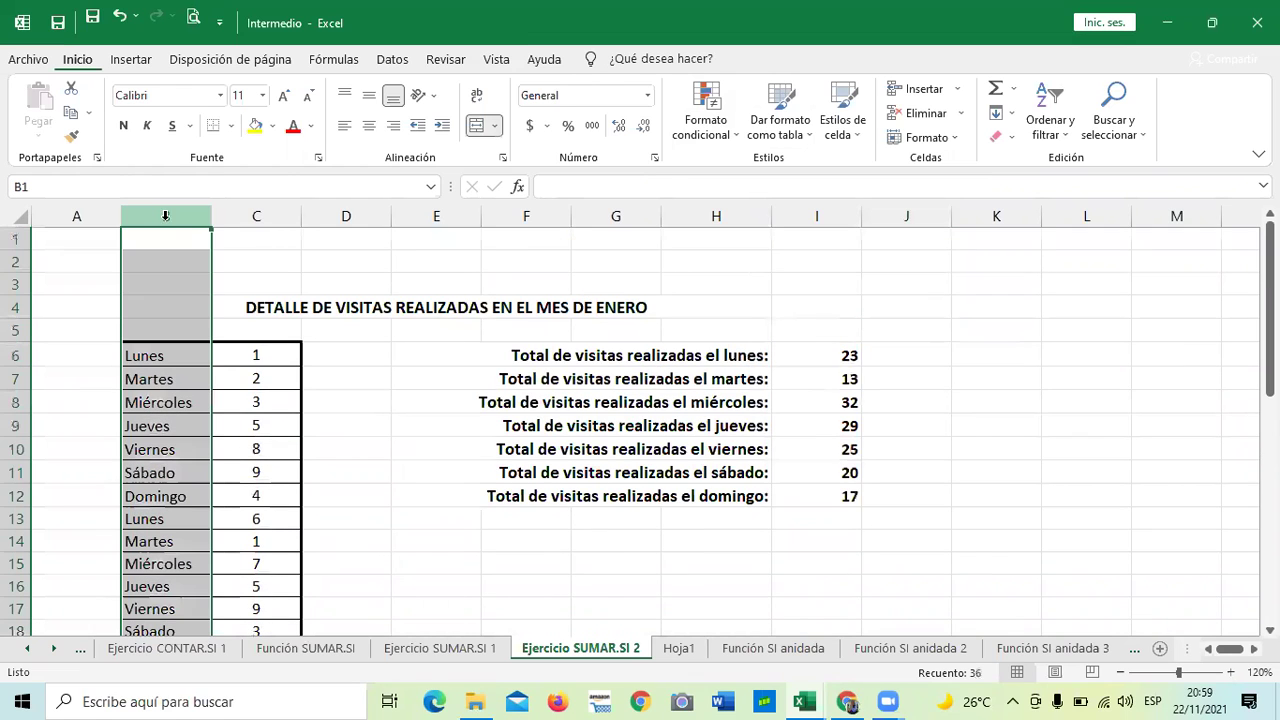
click(729, 137)
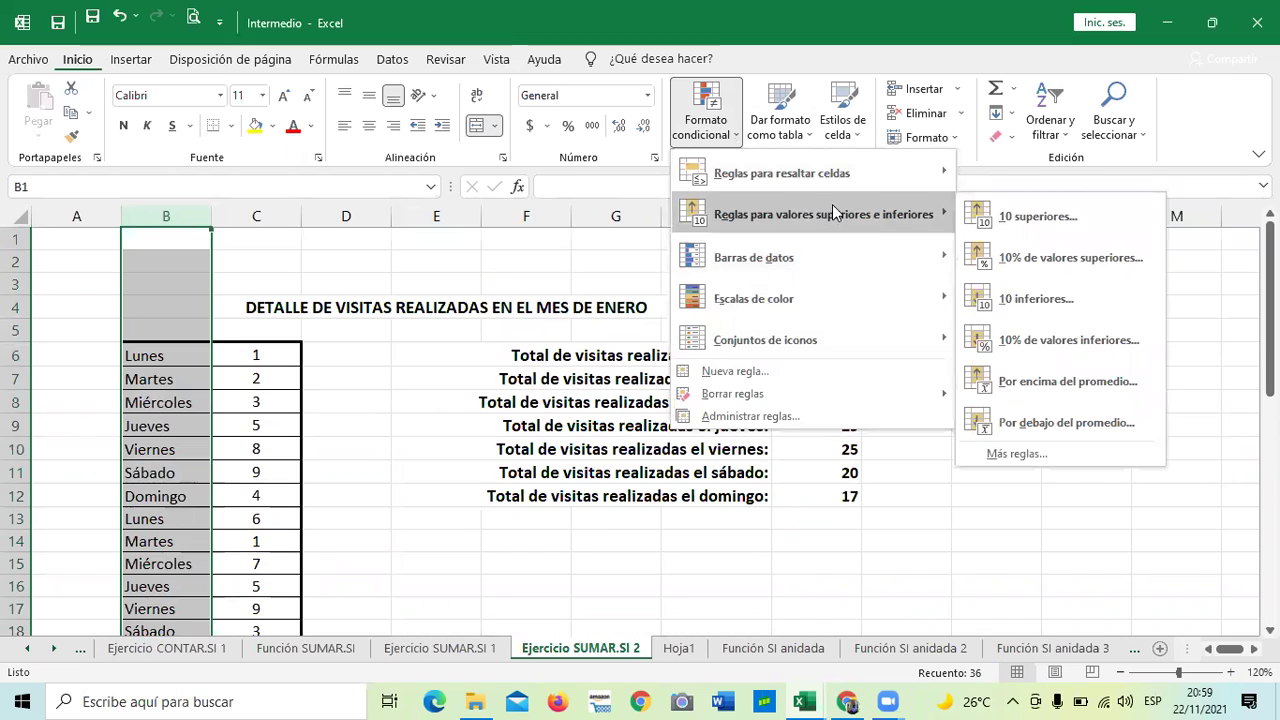
mouse_move(845, 173)
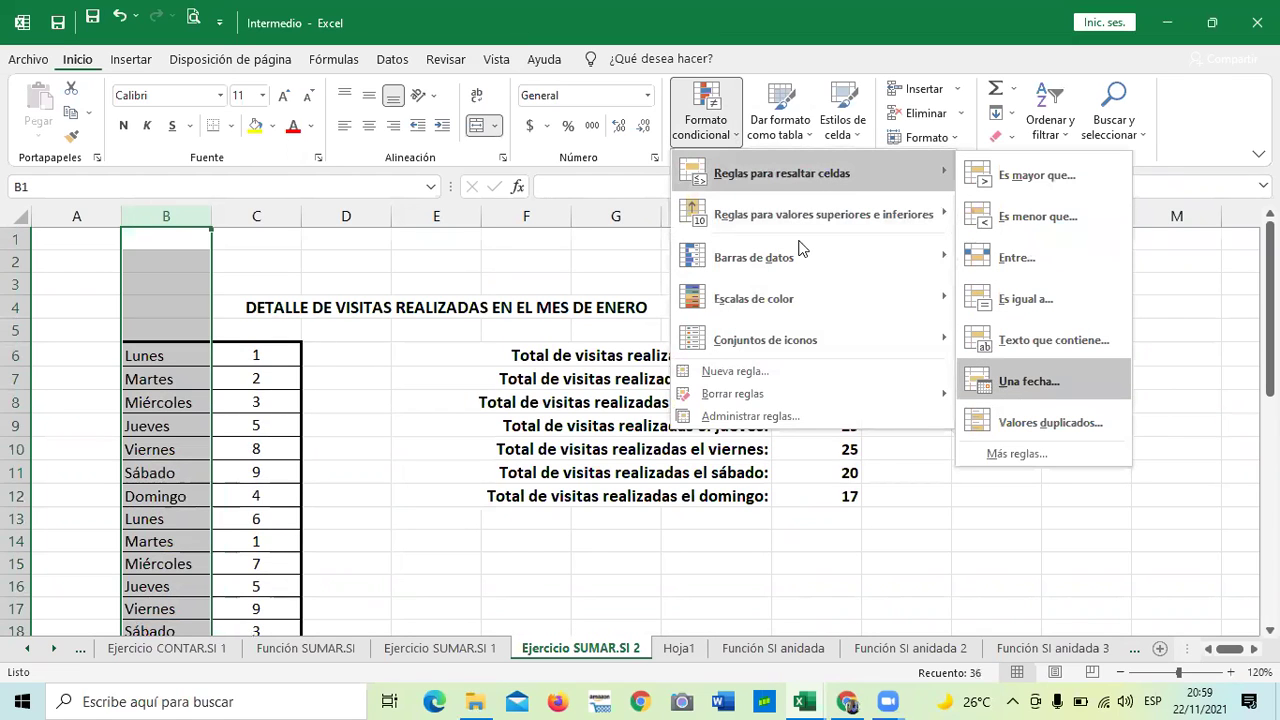
key(Return)
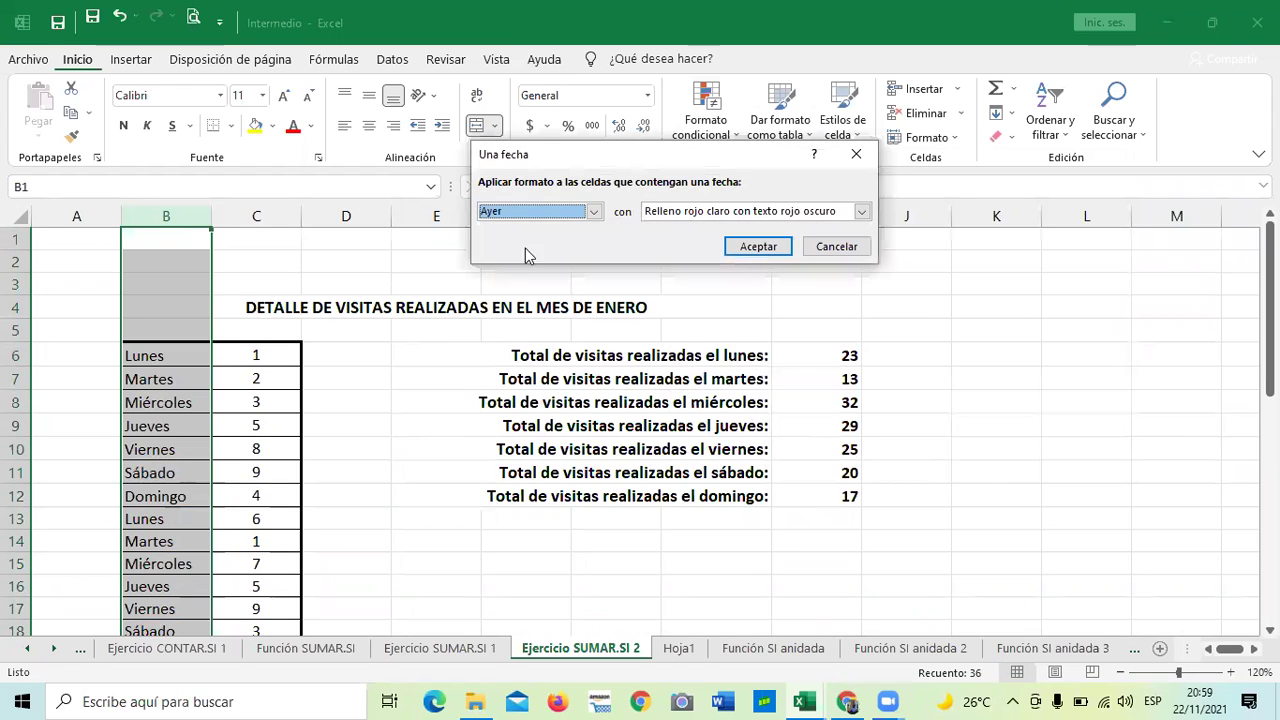
click(593, 211)
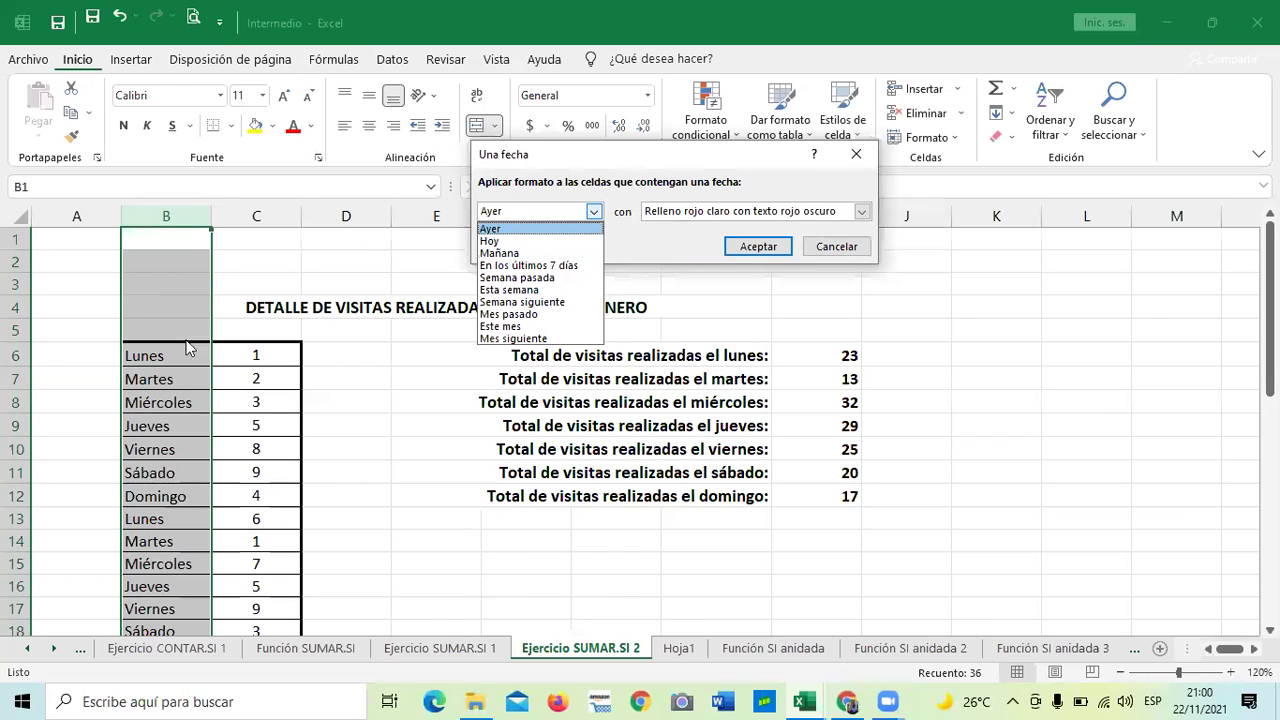
click(840, 248)
click(840, 248)
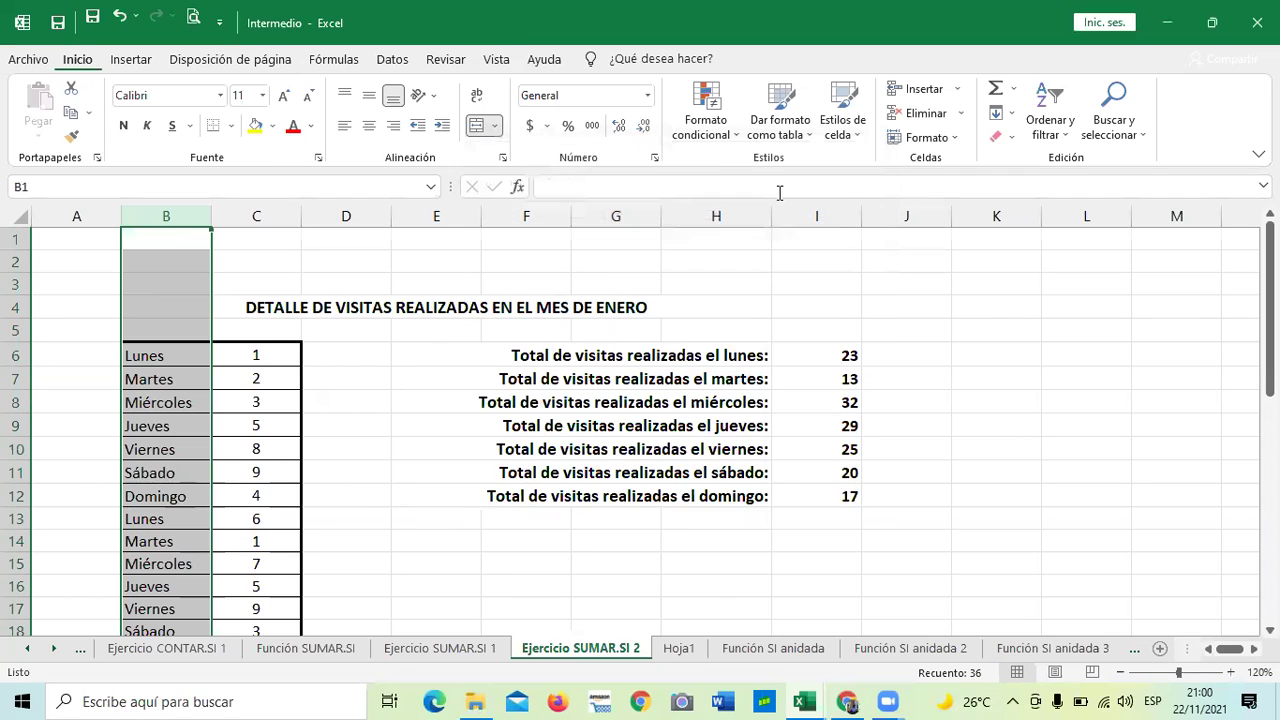
Look through the conditional formatting rules for top and bottom values without applying any to column B.
click(738, 140)
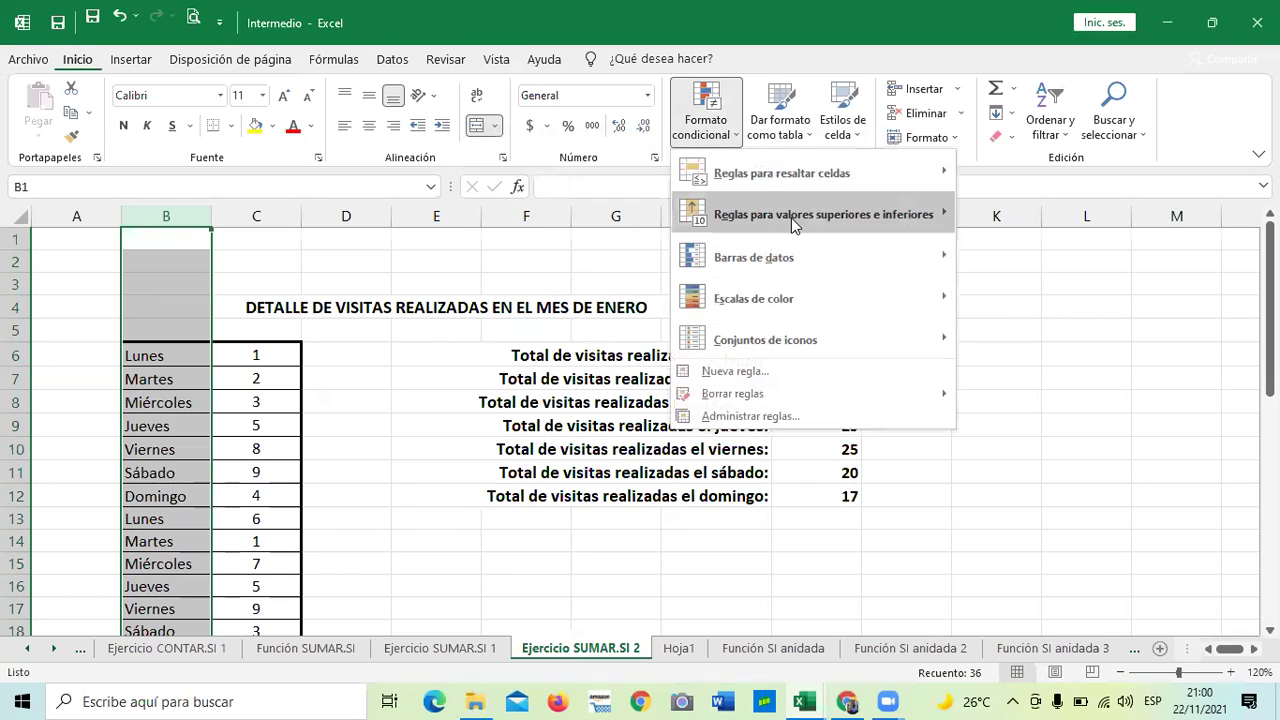
mouse_move(793, 216)
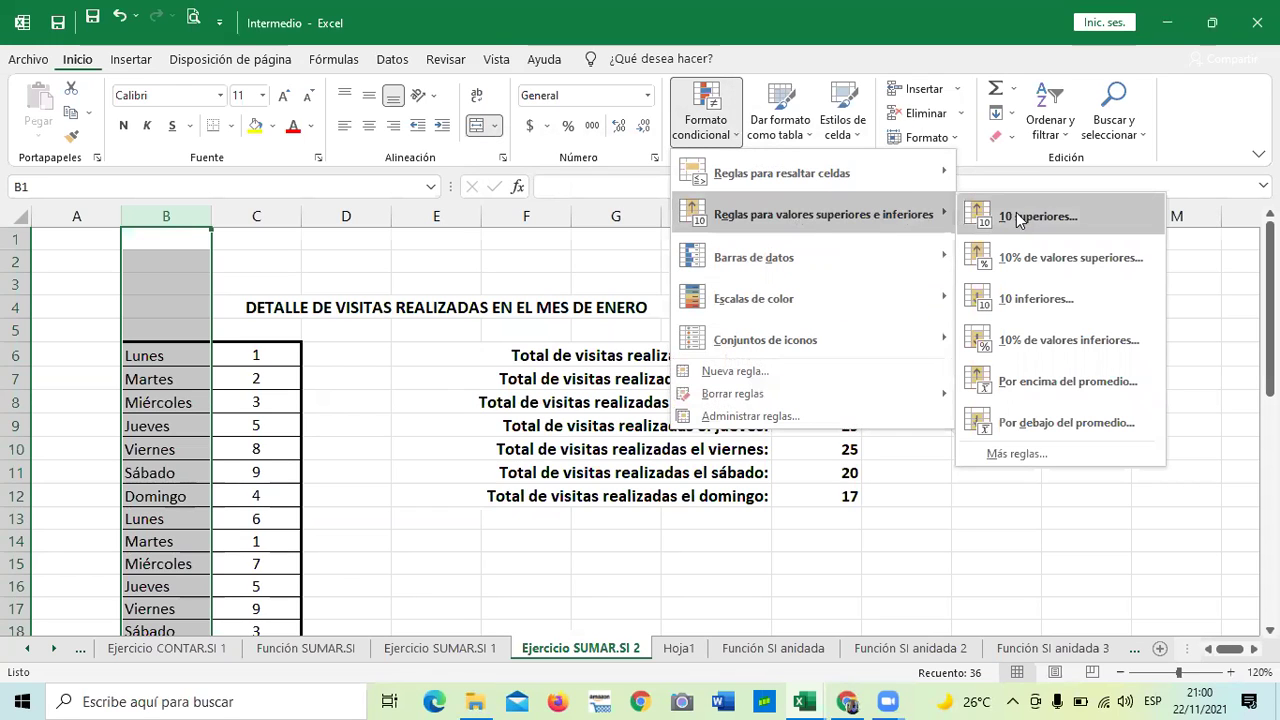
click(584, 541)
click(588, 533)
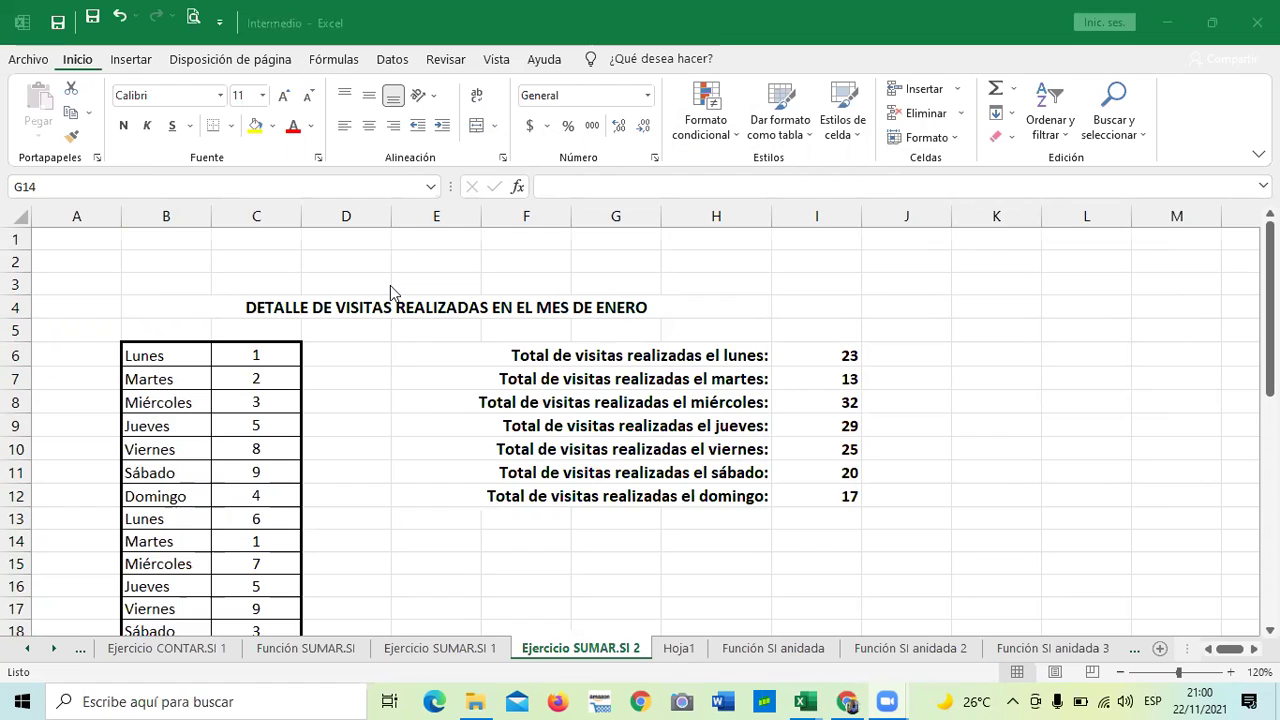
Examine the limits and format setting of the "Entre" highlight rule, leaving it without applying a rule.
click(728, 144)
click(728, 142)
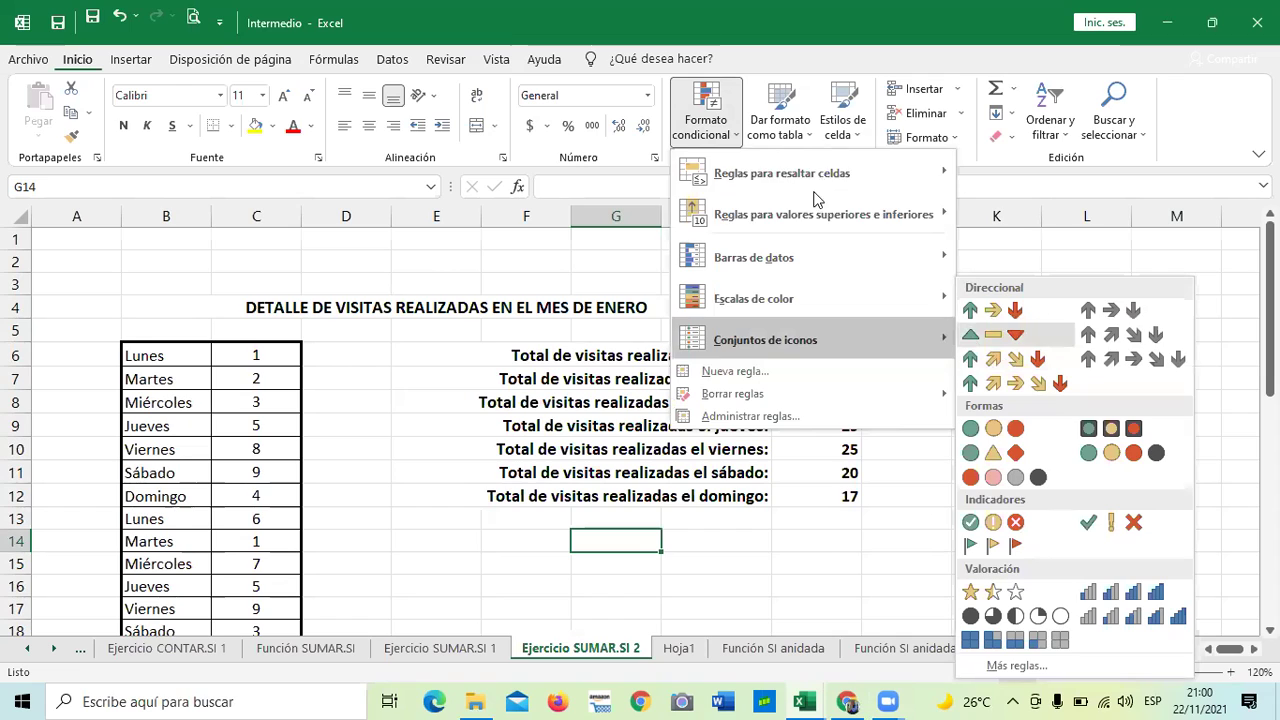
mouse_move(836, 174)
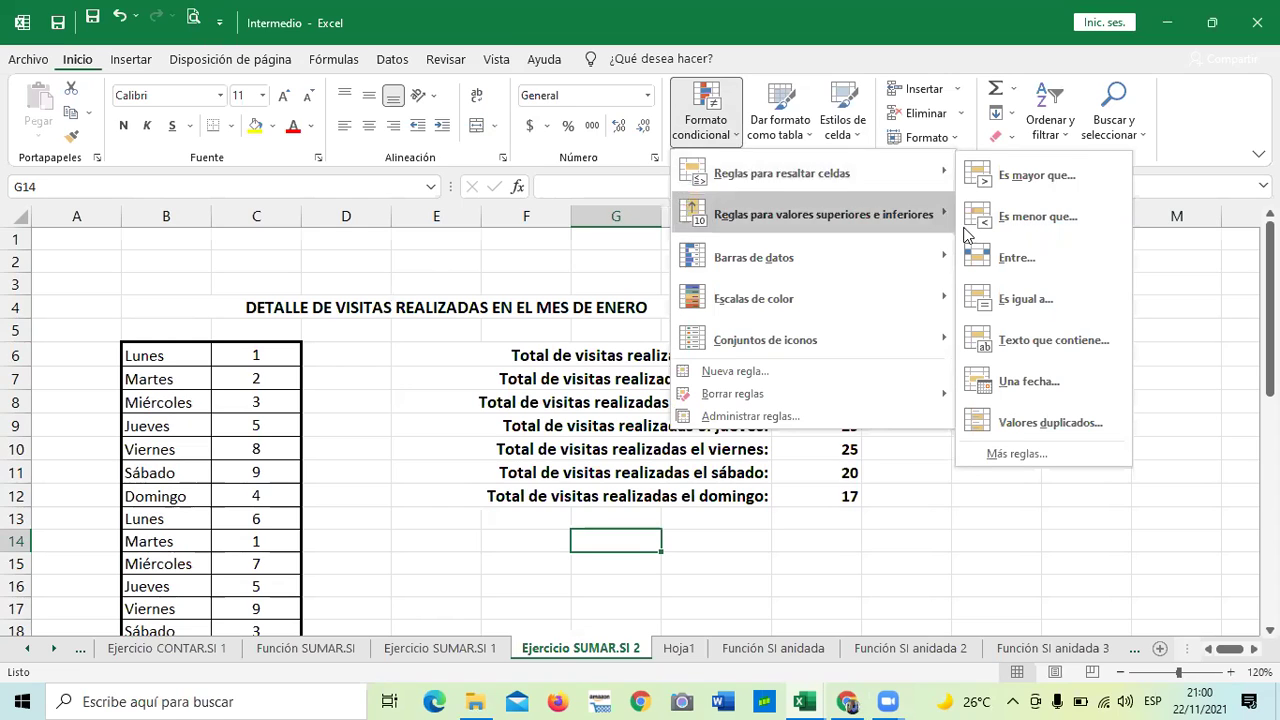
click(988, 257)
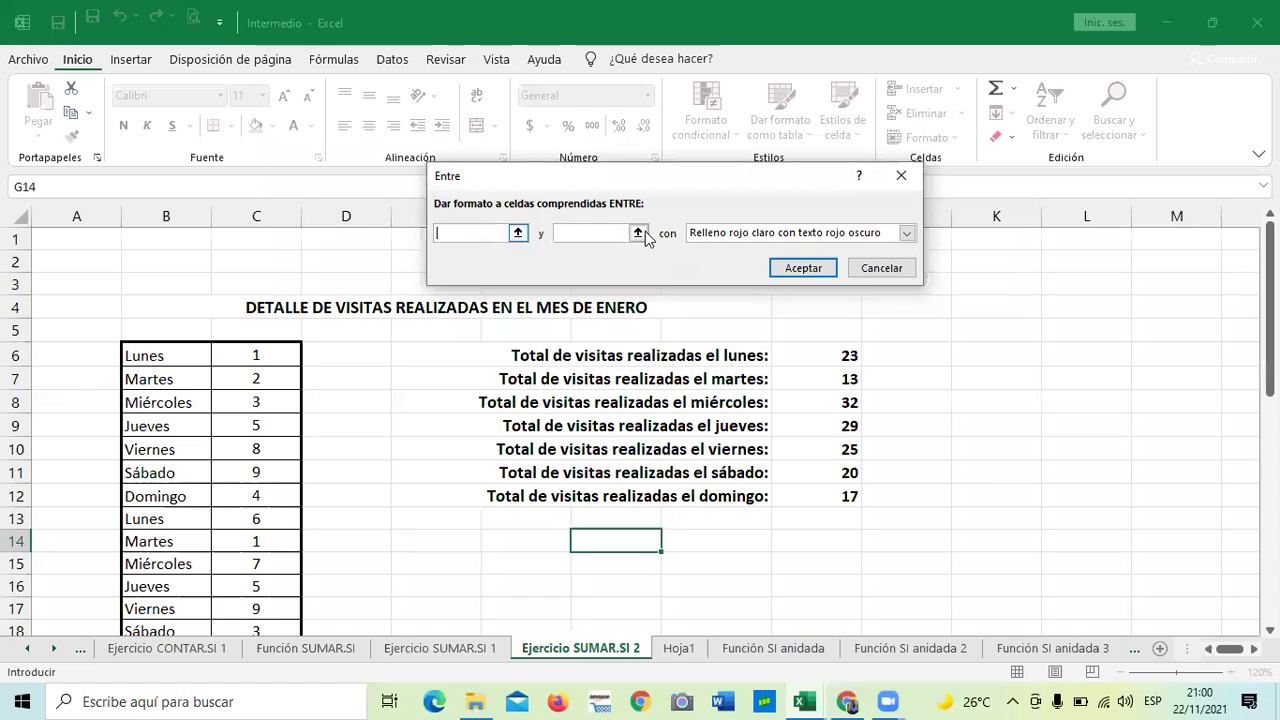
click(806, 268)
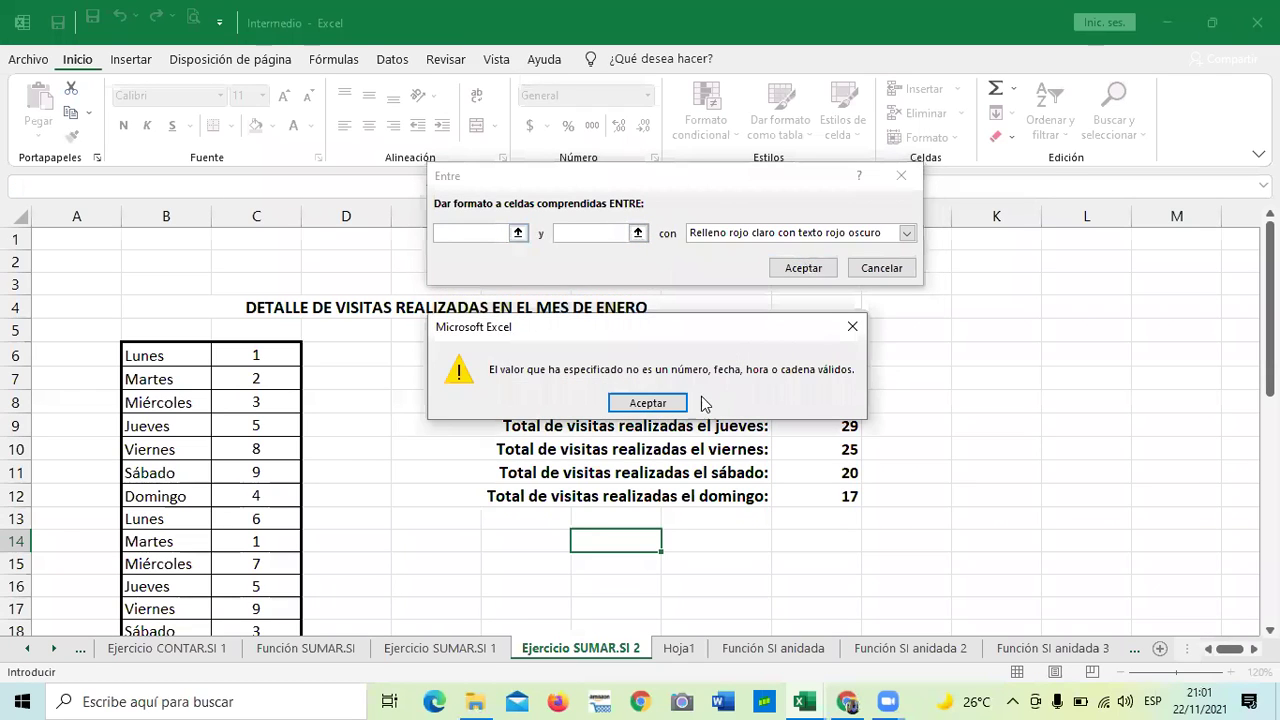
click(680, 403)
click(880, 267)
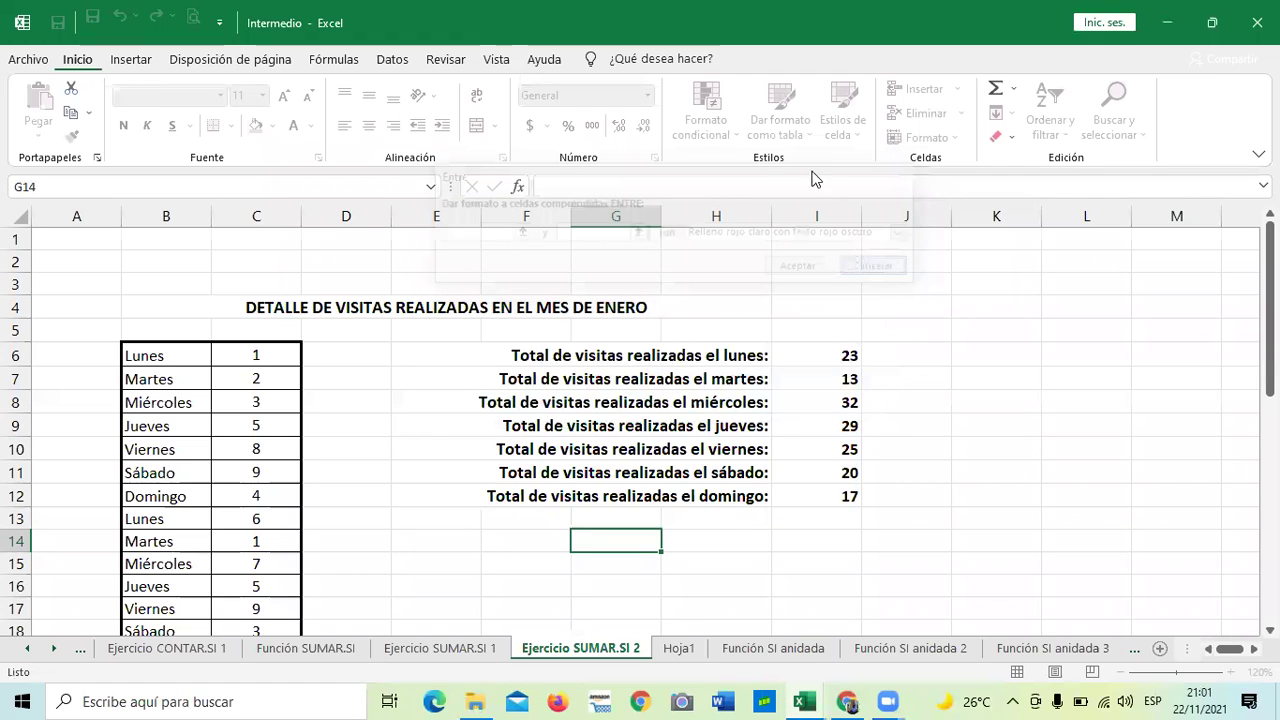
Examine the rule types in the new formatting rule dialog for top and bottom values, without creating a rule.
click(733, 133)
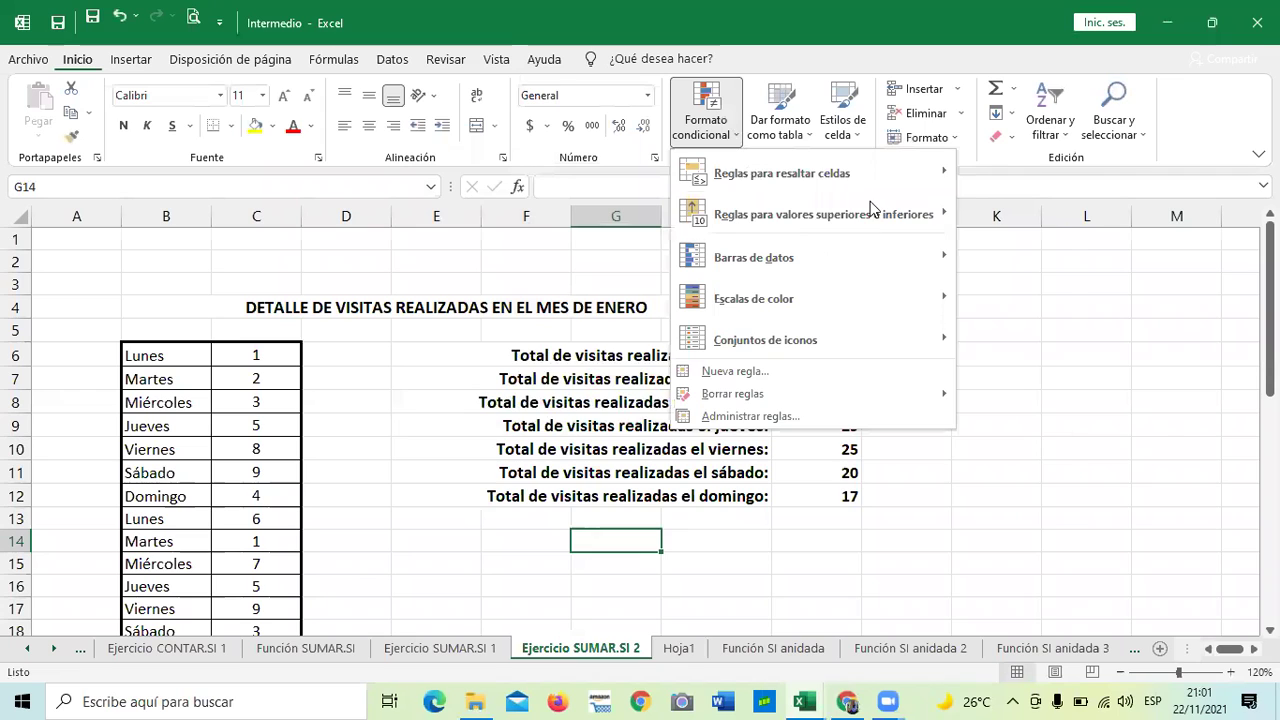
mouse_move(870, 210)
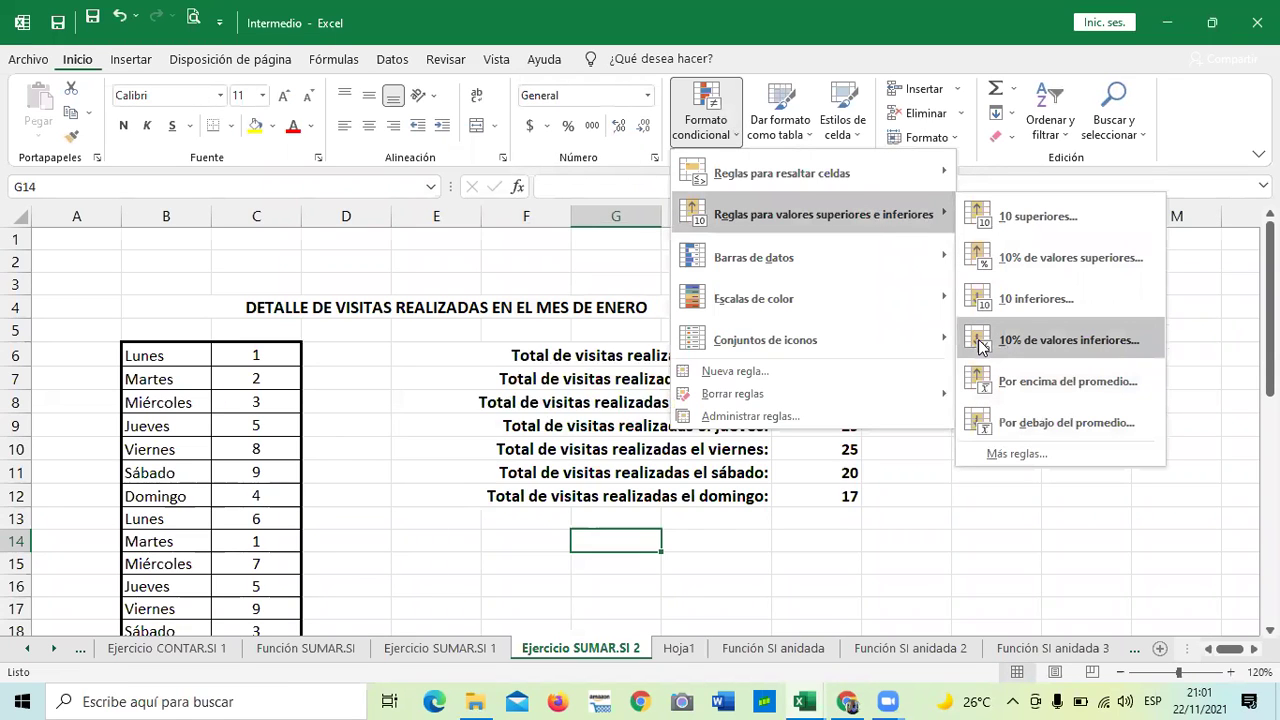
click(988, 455)
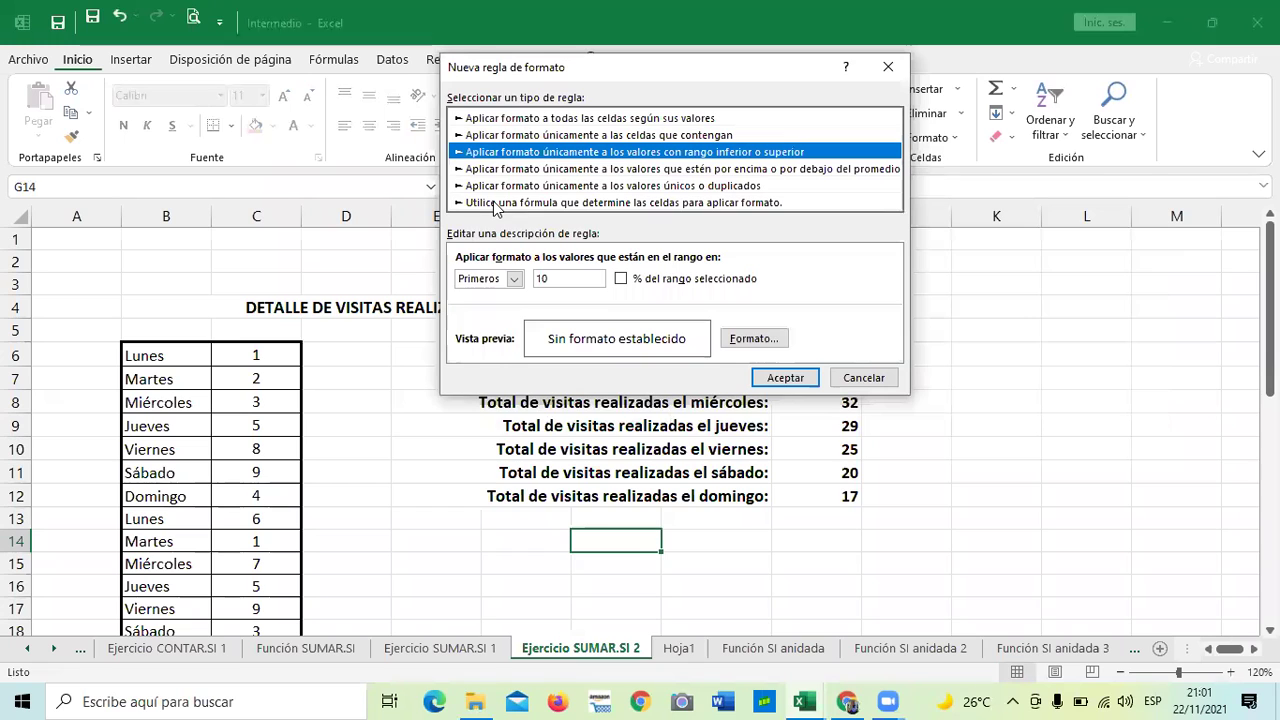
click(888, 66)
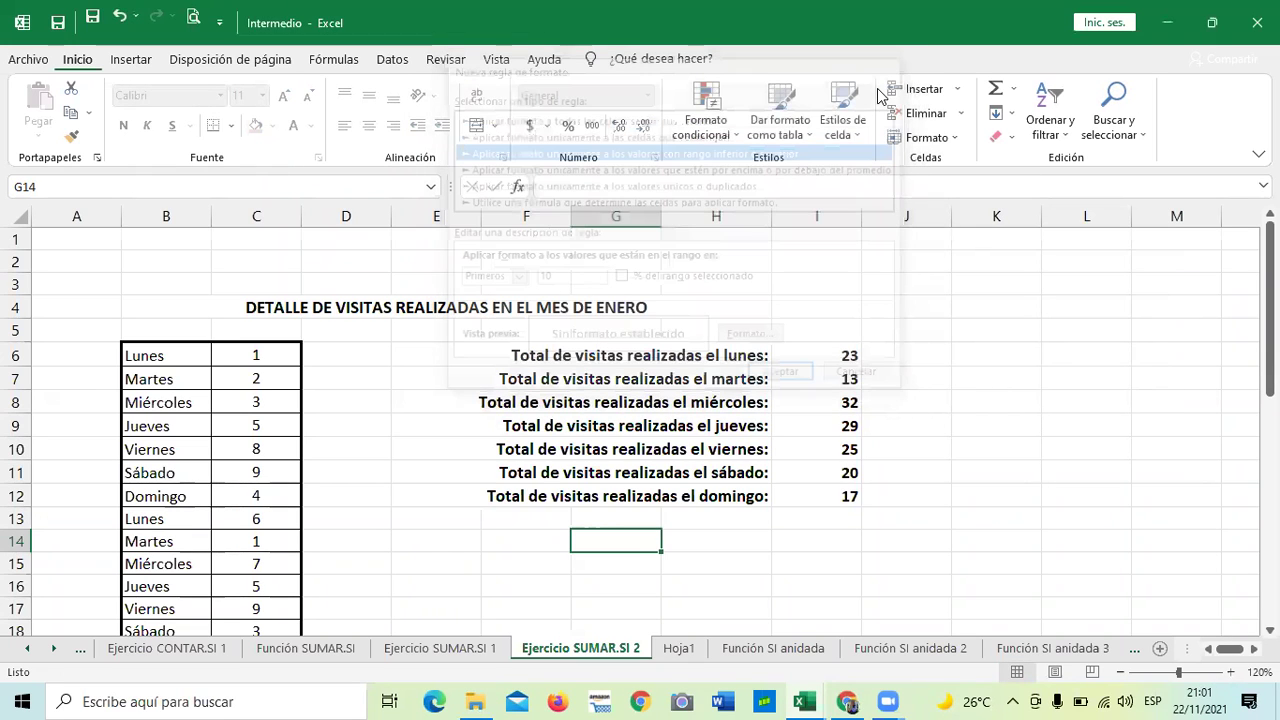
click(712, 140)
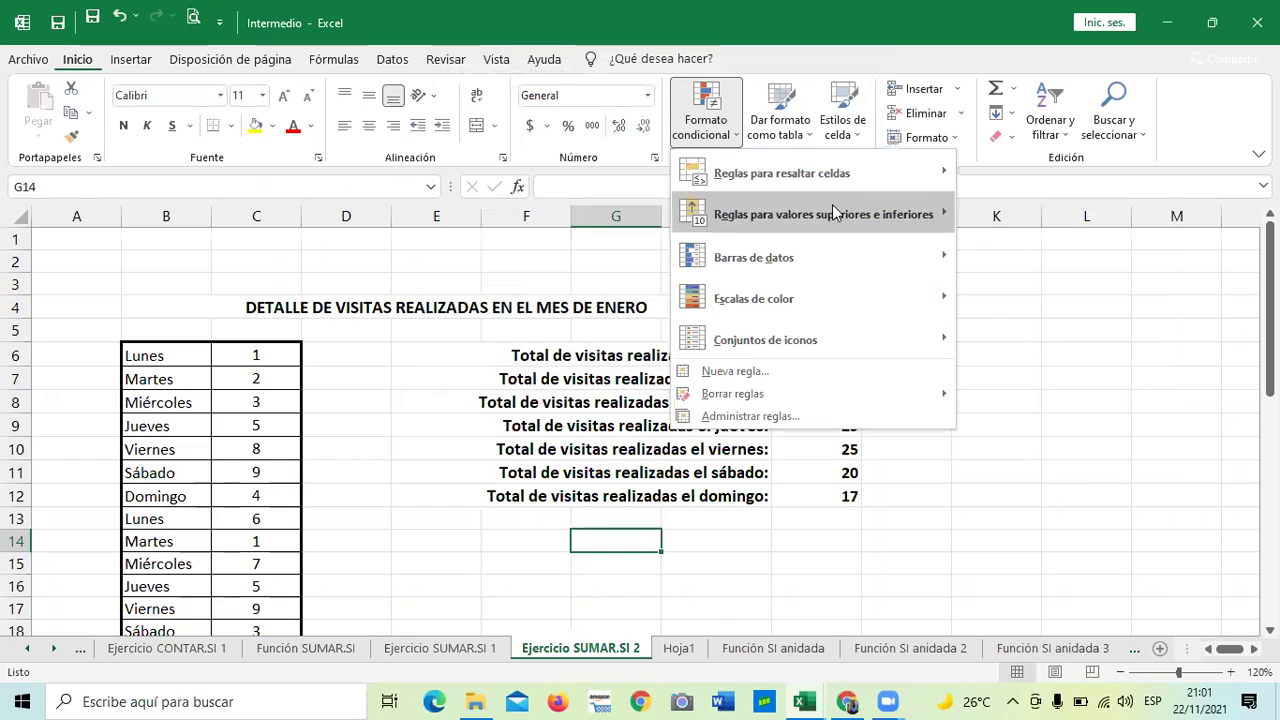
click(795, 562)
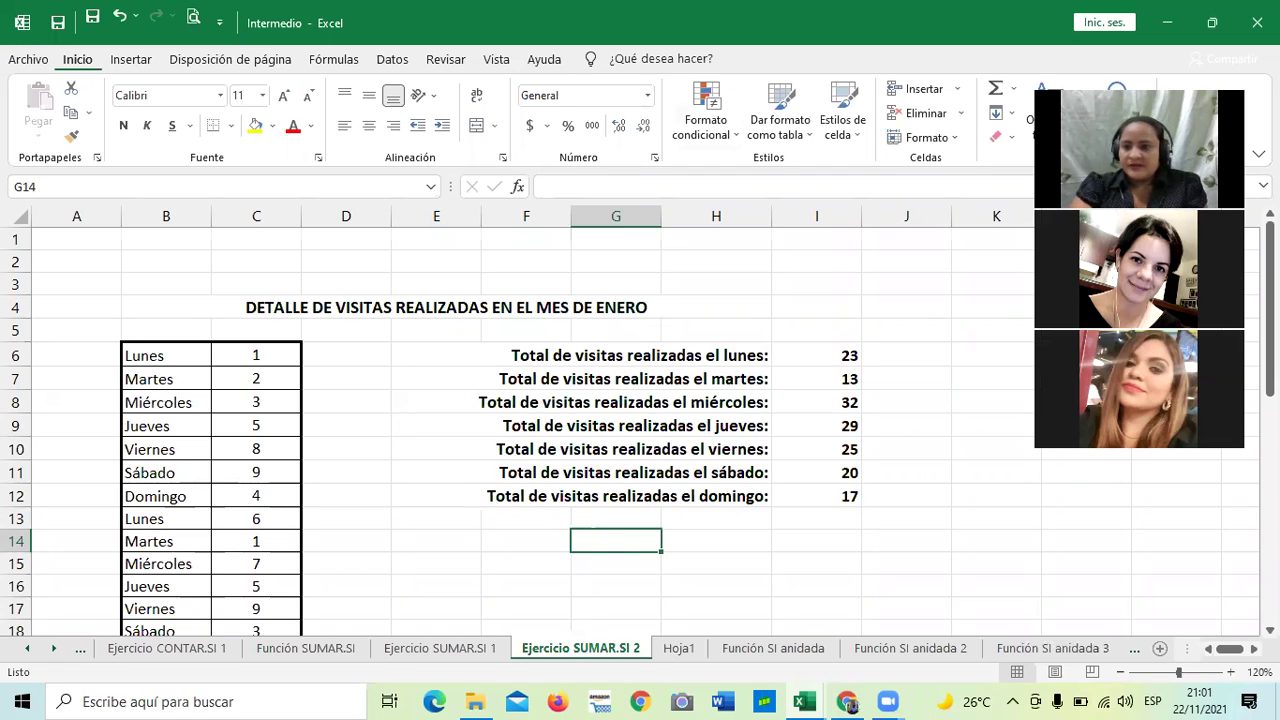
scroll(731, 484, down, 3)
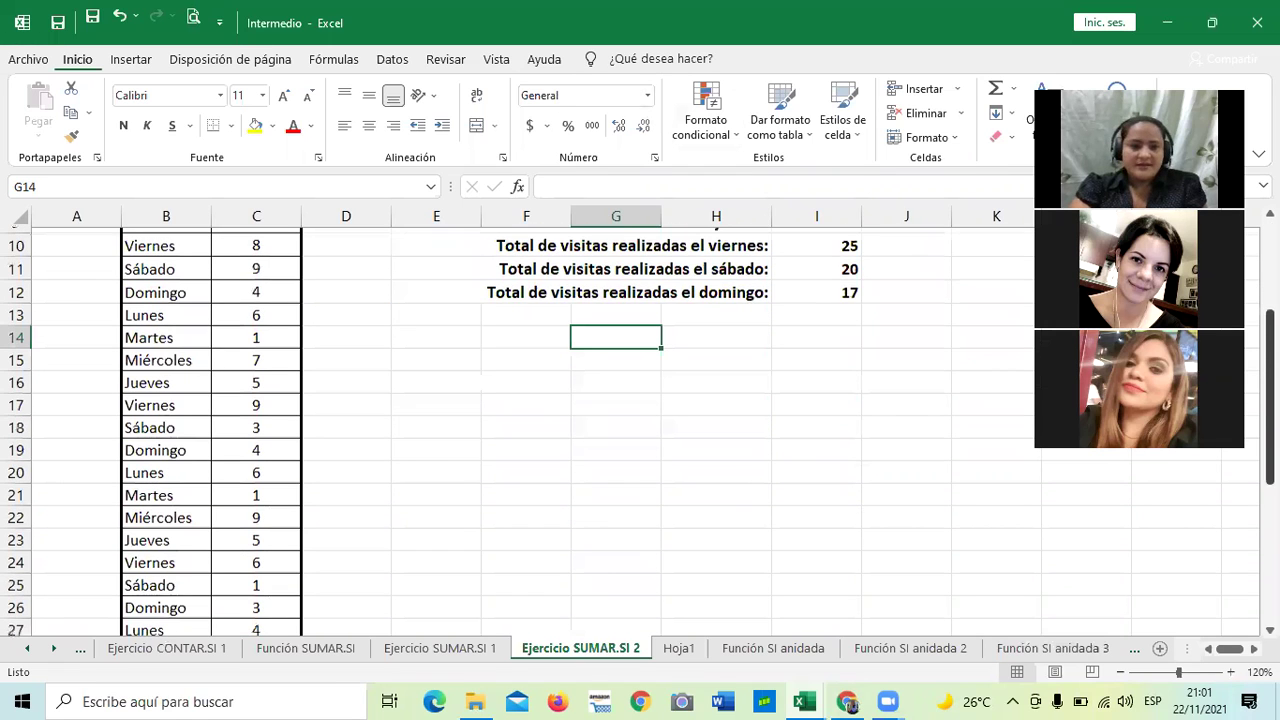
click(731, 487)
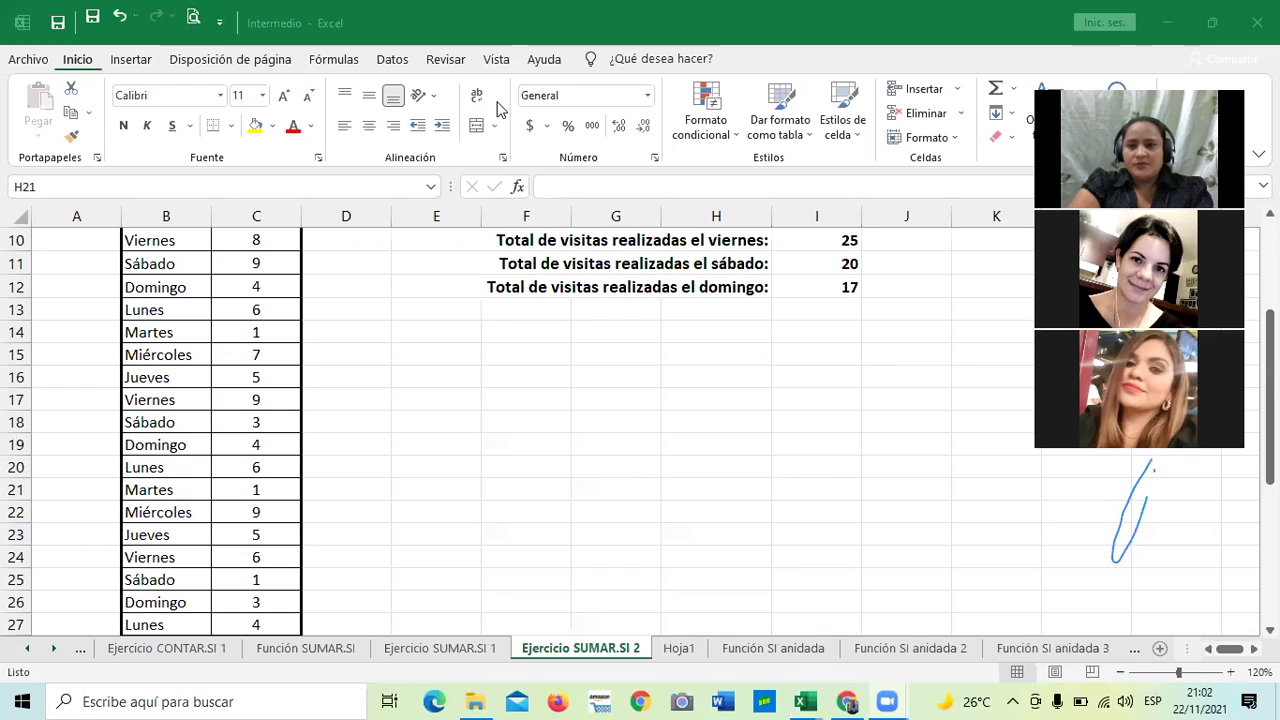
click(707, 481)
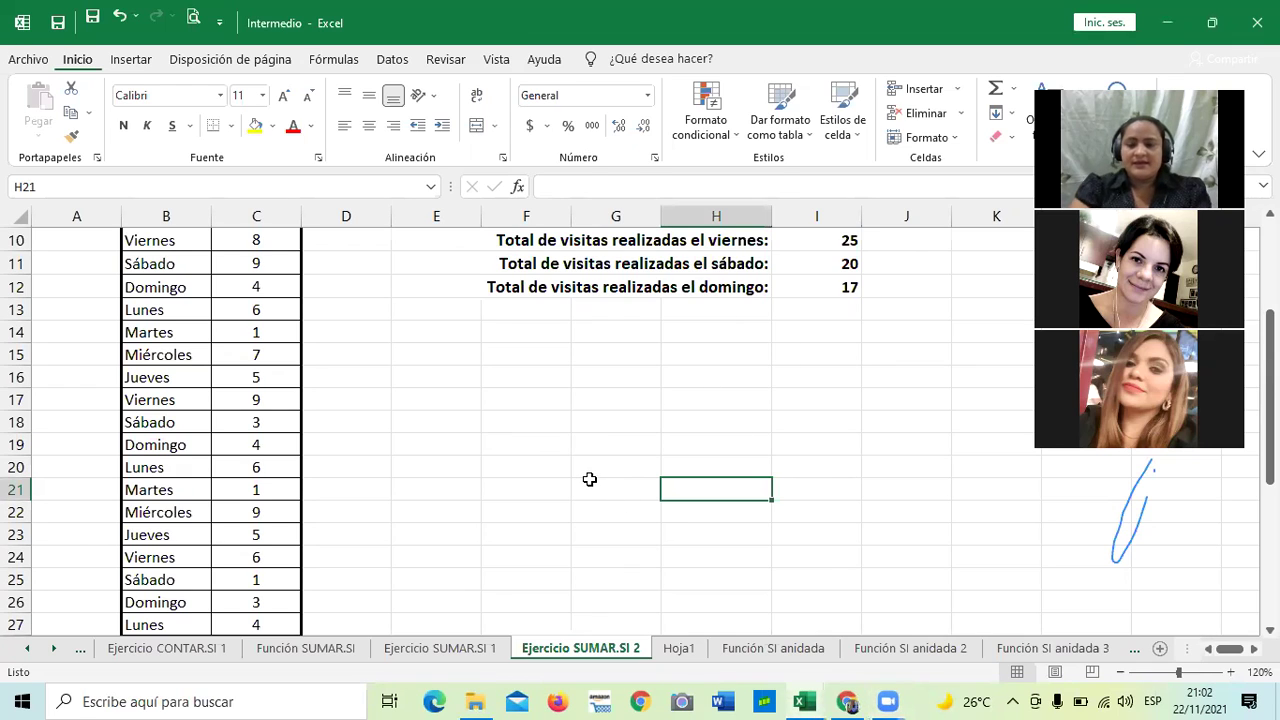
click(600, 430)
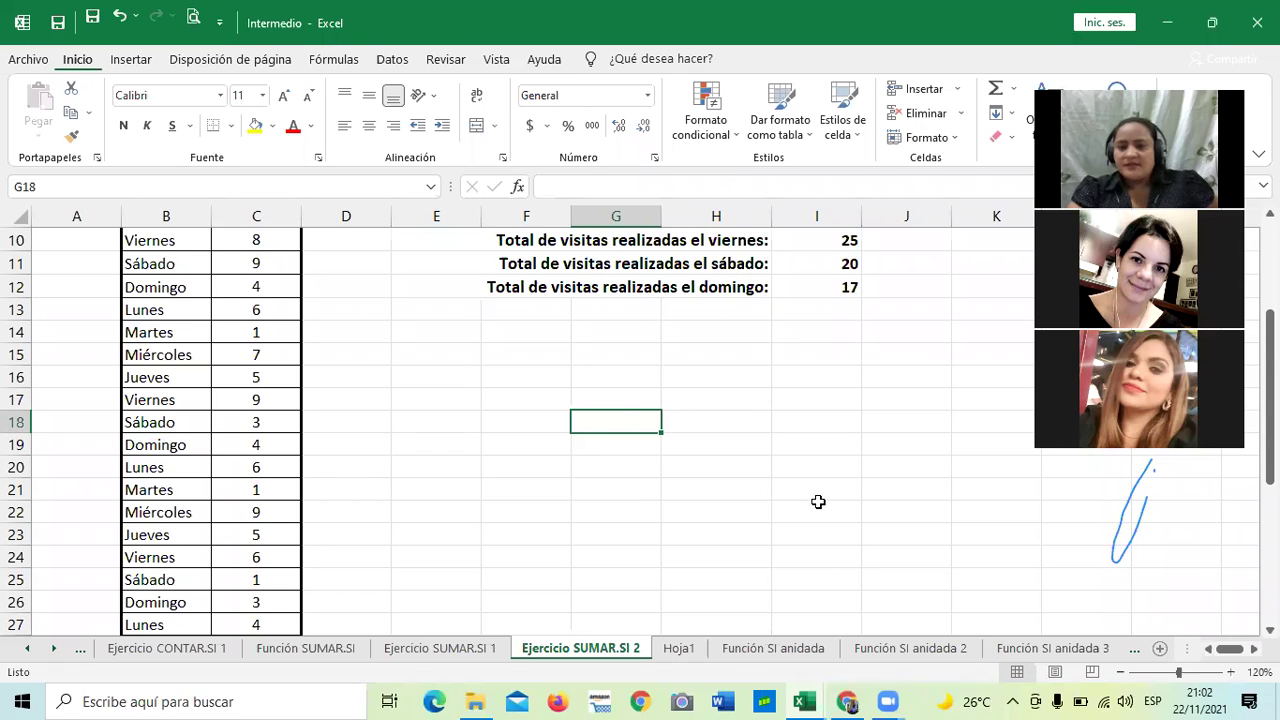
click(696, 462)
click(531, 420)
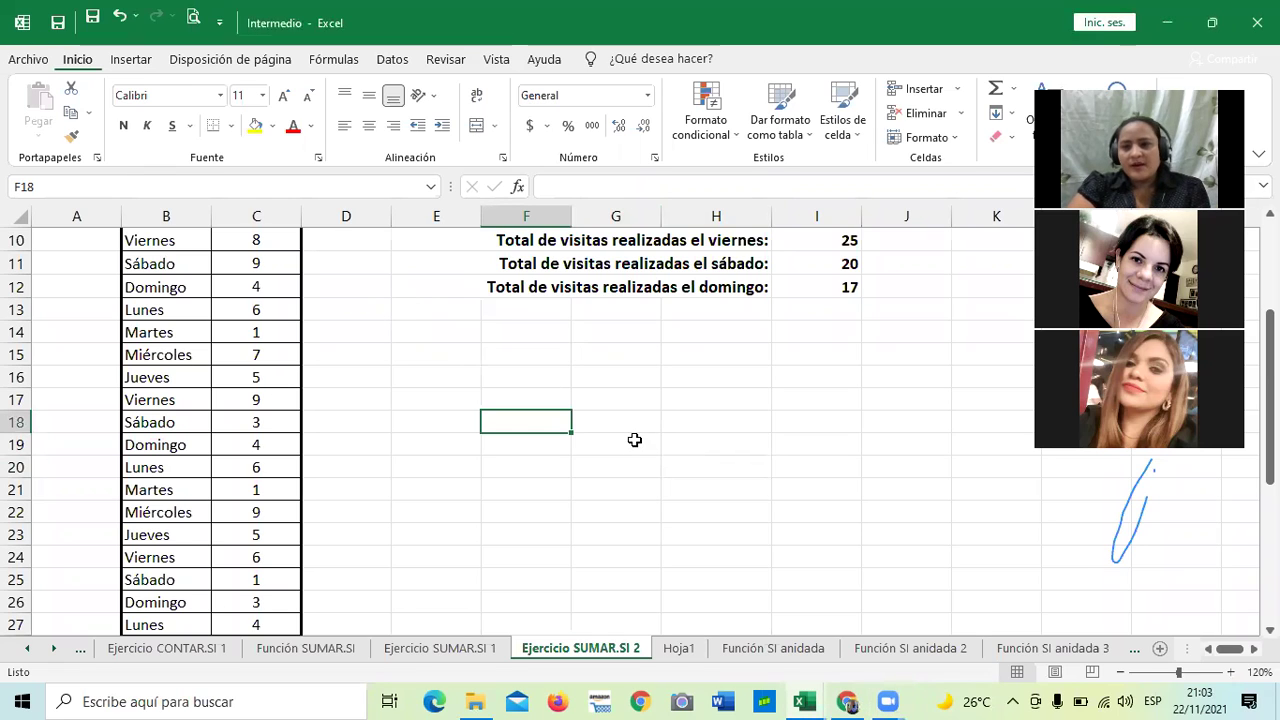
click(682, 400)
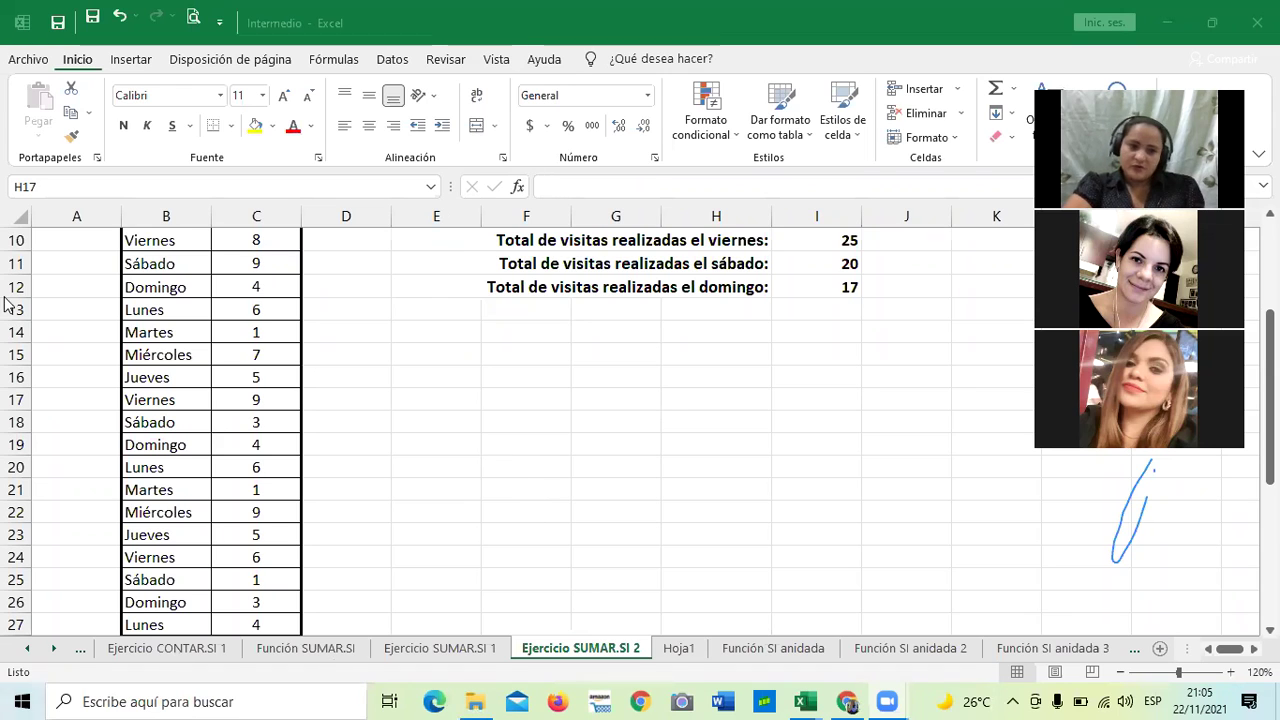
click(646, 452)
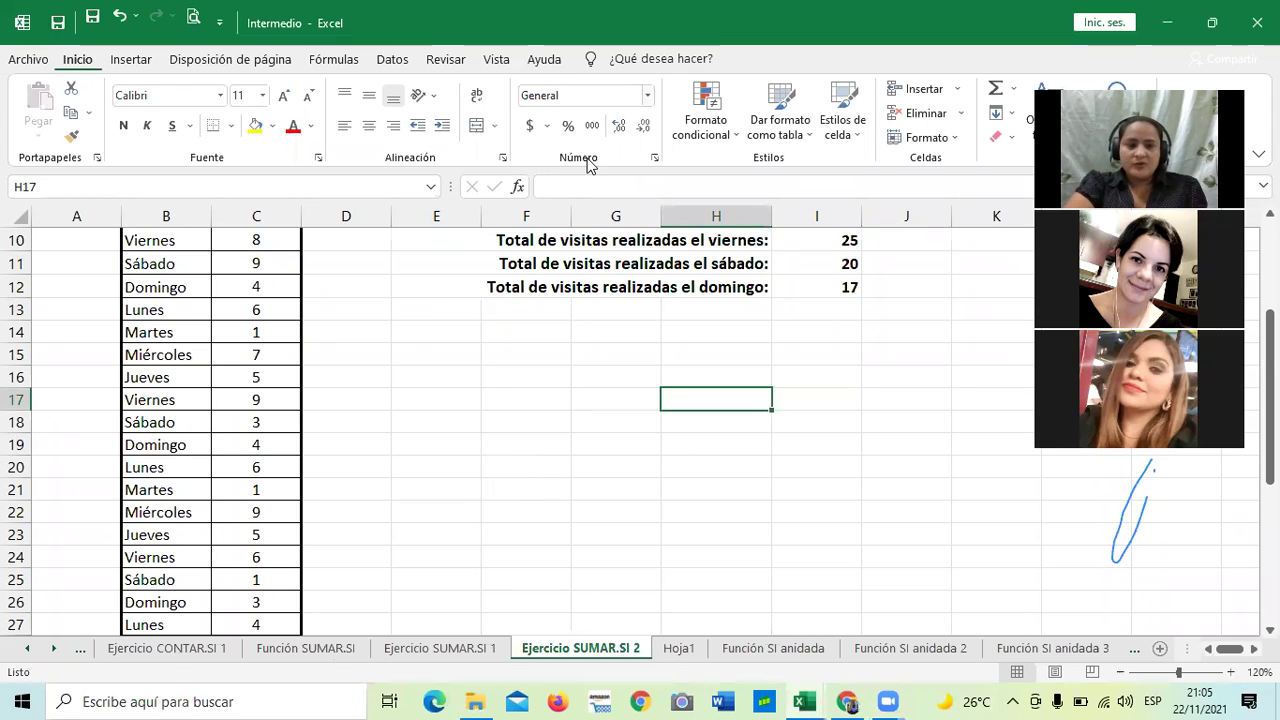